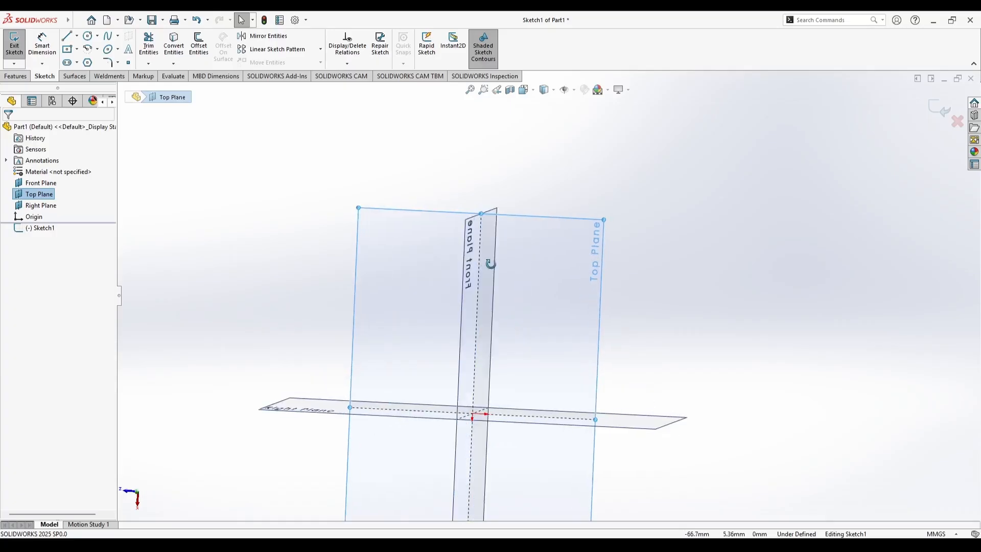
# - Orient the view normal to the Top Plane and make the reference planes visible for the sketch
pyautogui.scroll(1, 658, 226)
pyautogui.moveTo(658, 226); pyautogui.dragTo(644, 208, button='middle')
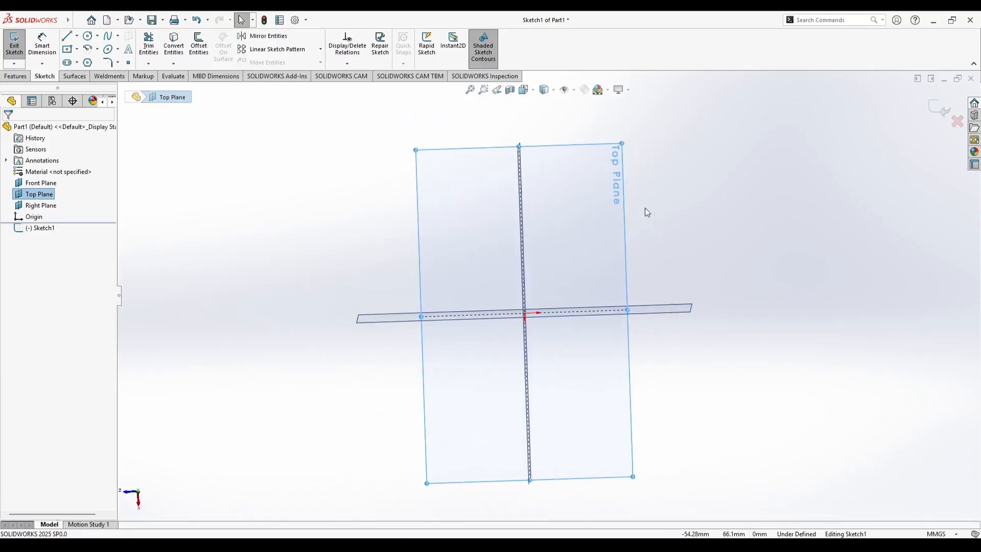
pyautogui.click(573, 90)
pyautogui.click(579, 104)
pyautogui.moveTo(585, 183); pyautogui.dragTo(568, 259, button='middle')
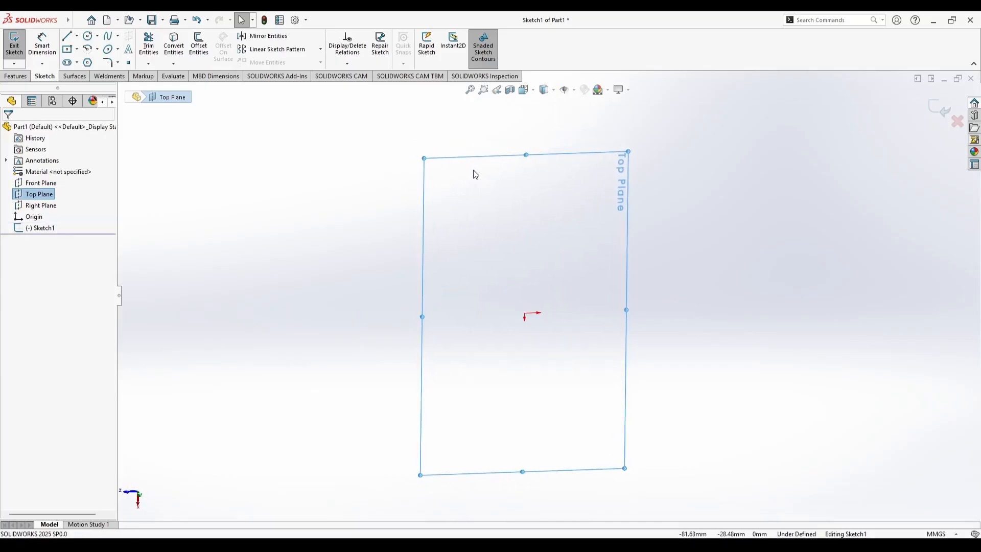
pyautogui.click(32, 195)
pyautogui.rightClick(357, 215)
pyautogui.click(338, 212)
pyautogui.click(525, 90)
pyautogui.click(573, 91)
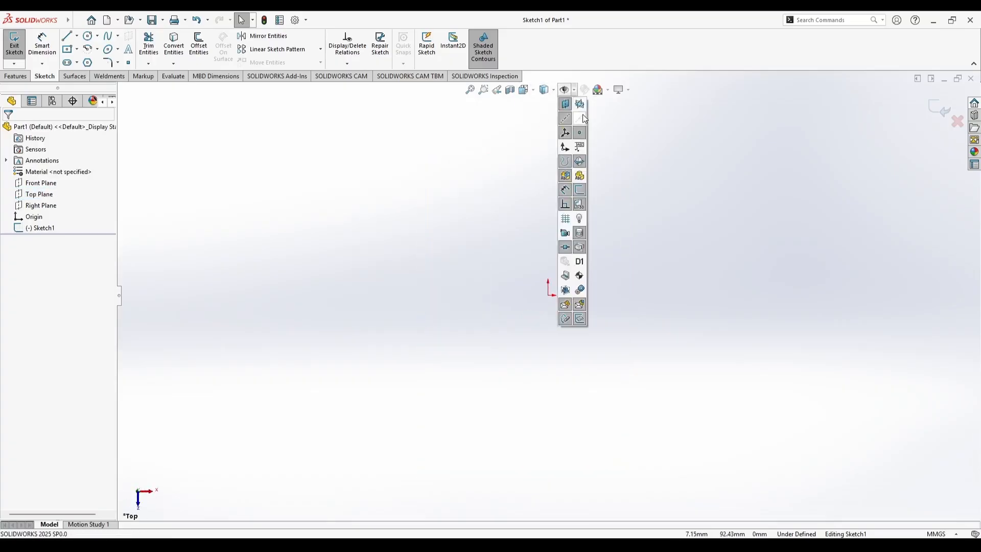
pyautogui.click(564, 102)
pyautogui.click(67, 41)
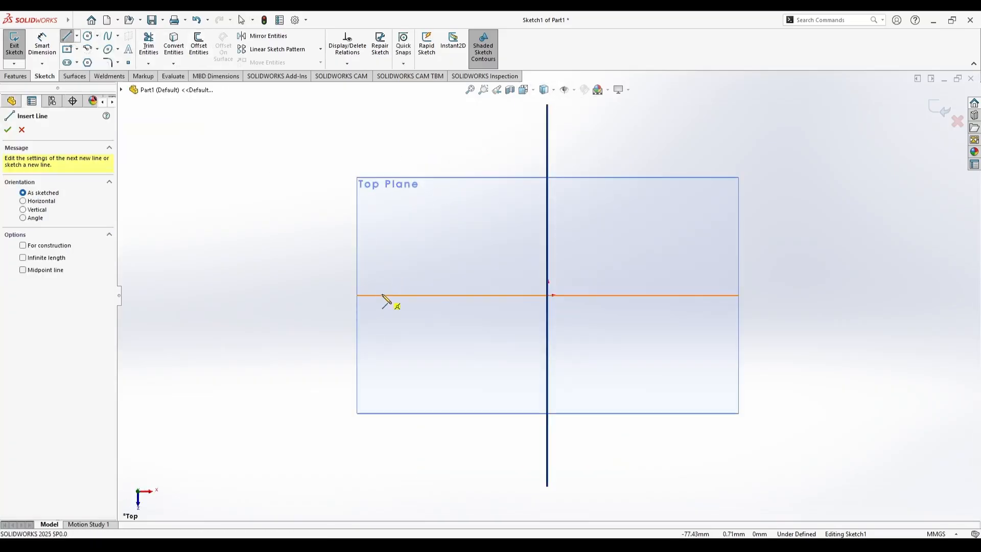
pyautogui.click(375, 295)
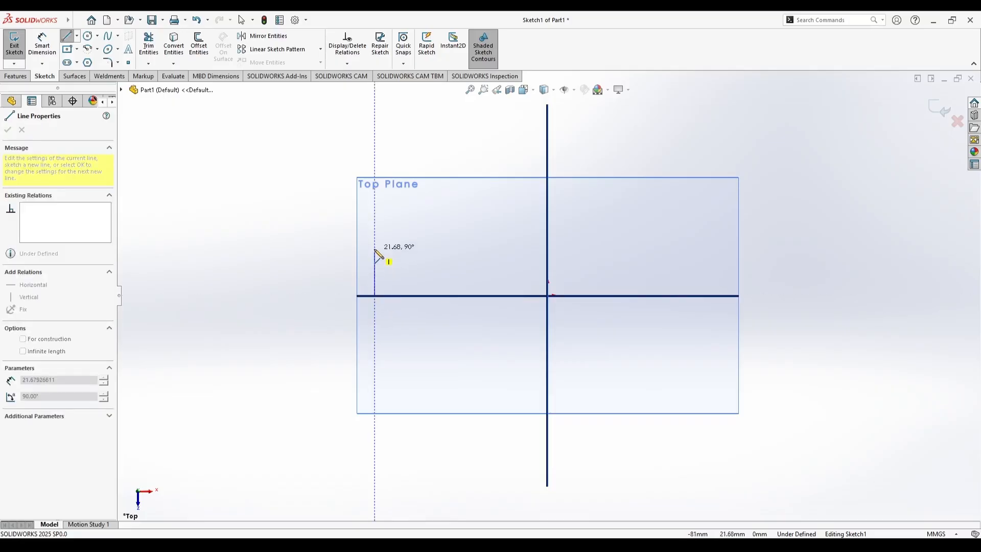
pyautogui.click(375, 250)
pyautogui.write('50')
pyautogui.press('Return')
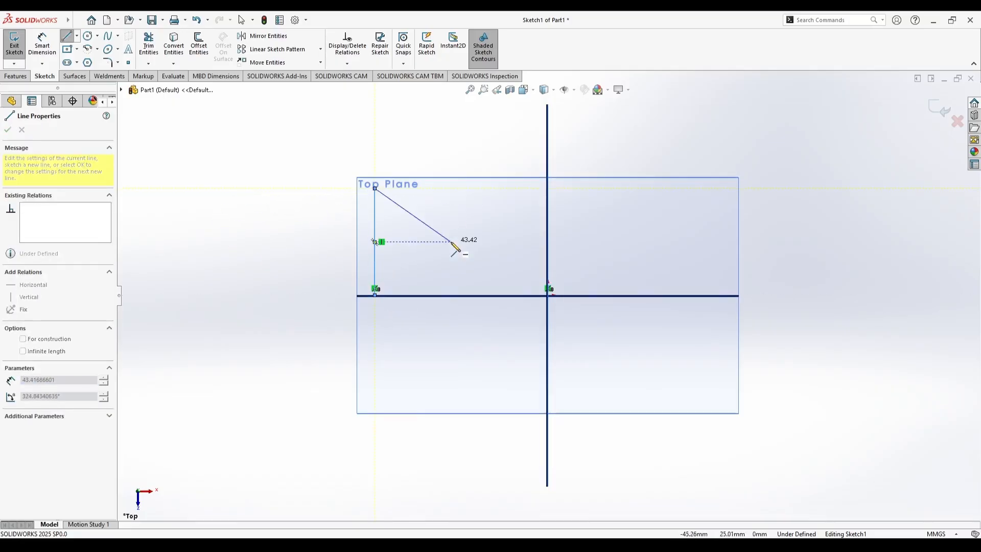
pyautogui.press('Escape')
pyautogui.click(375, 236)
pyautogui.press('Delete')
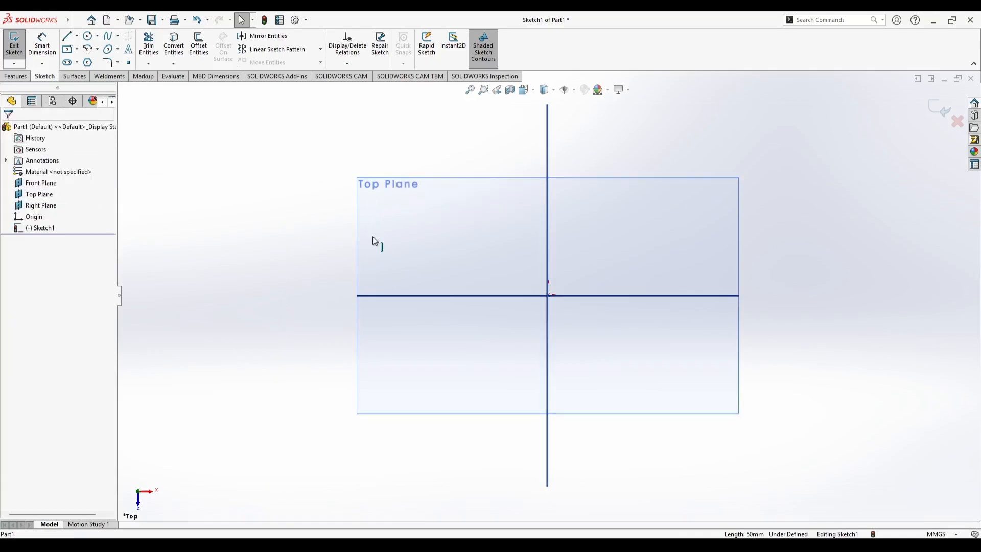
# - Draw two 25 mm vertical lines, one up and one down, from the horizontal centre axis about 81 mm left of the origin
pyautogui.click(67, 36)
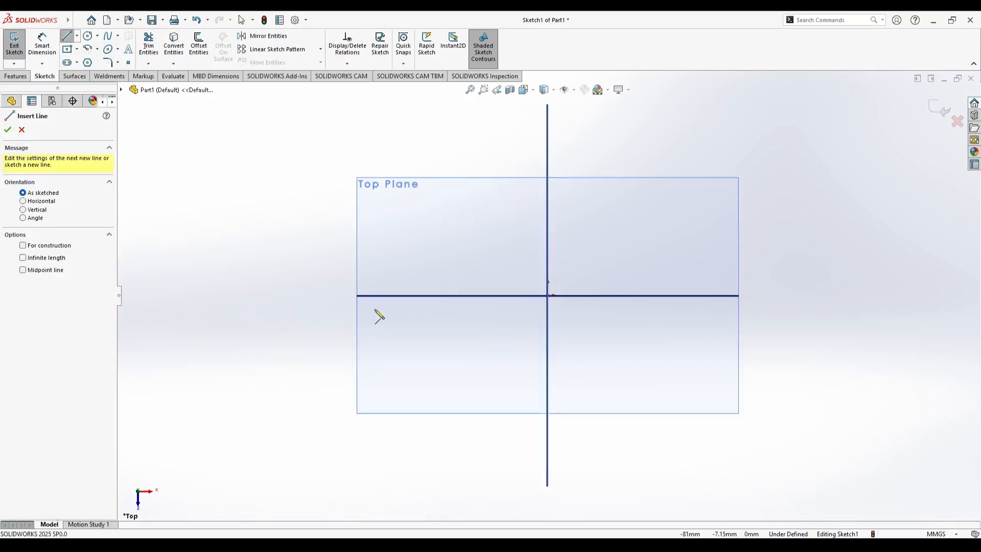
pyautogui.click(375, 296)
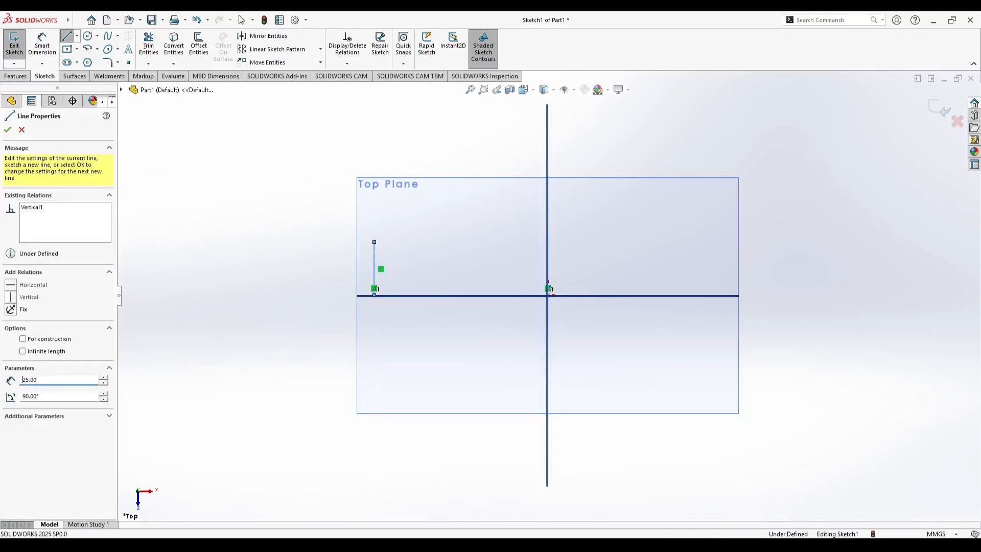
pyautogui.press('Escape')
pyautogui.click(77, 37)
pyautogui.click(84, 48)
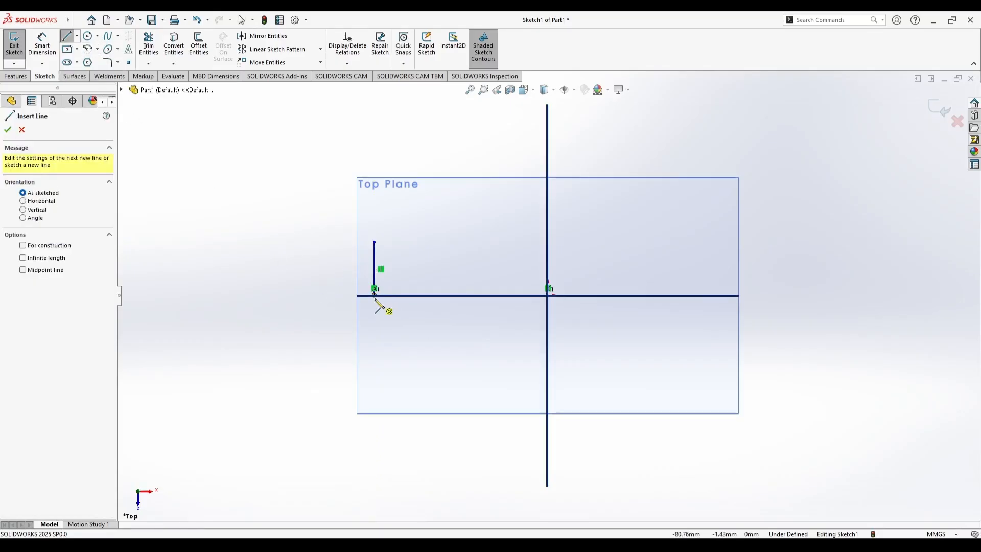
pyautogui.click(375, 296)
pyautogui.click(375, 349)
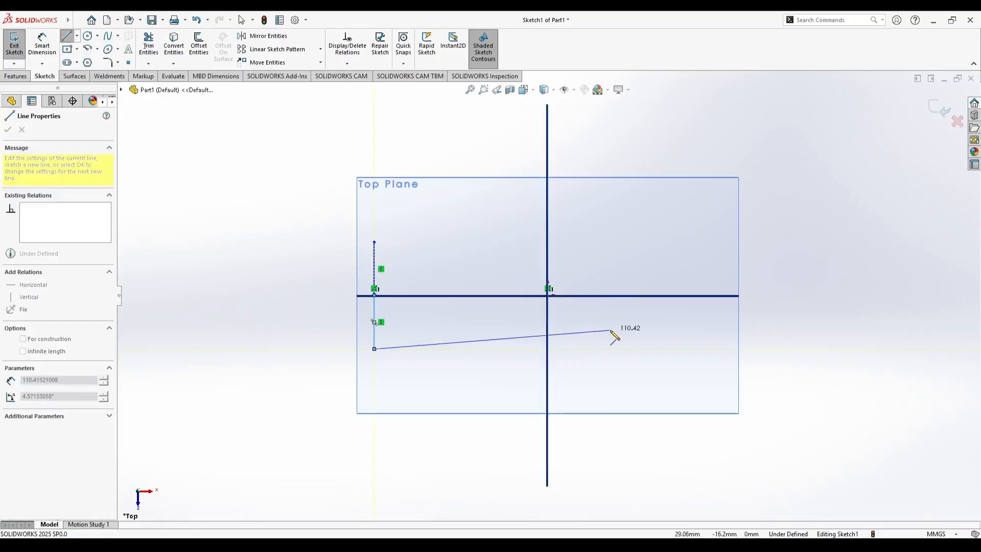
pyautogui.press('Escape')
# - Close the profile into a 50 mm square with a lower horizontal, a right vertical and an upper horizontal line
pyautogui.press('l')
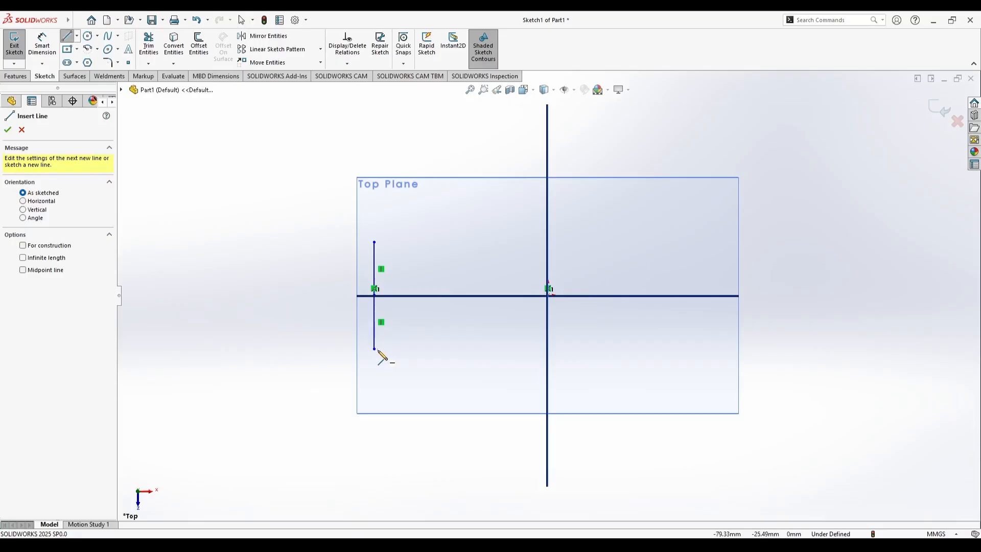
pyautogui.click(375, 349)
pyautogui.click(501, 349)
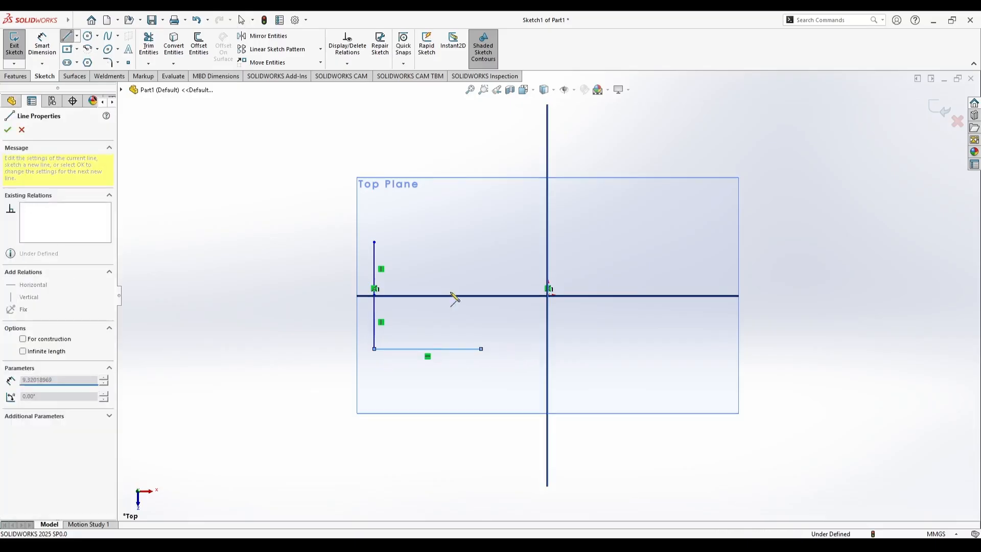
pyautogui.click(481, 242)
pyautogui.click(374, 242)
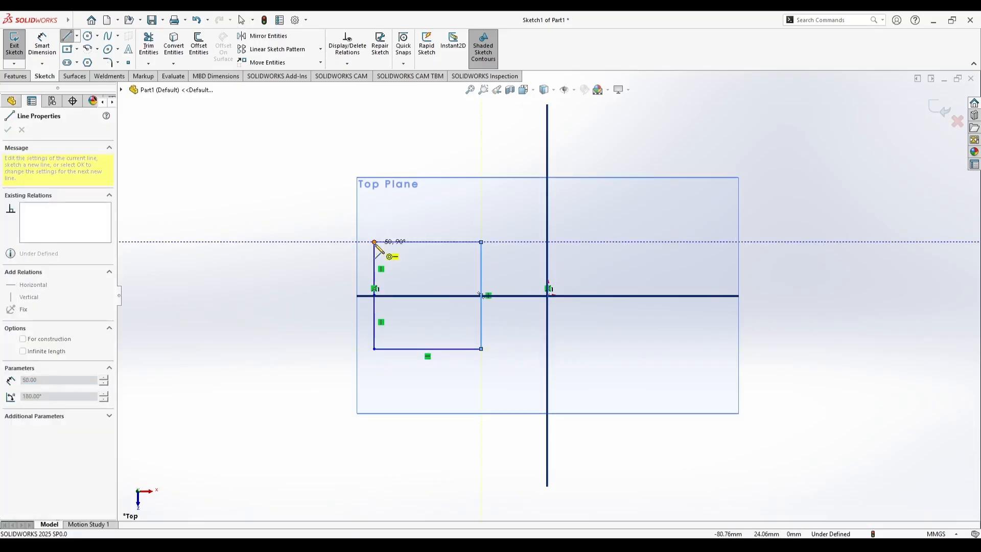
pyautogui.press('Escape')
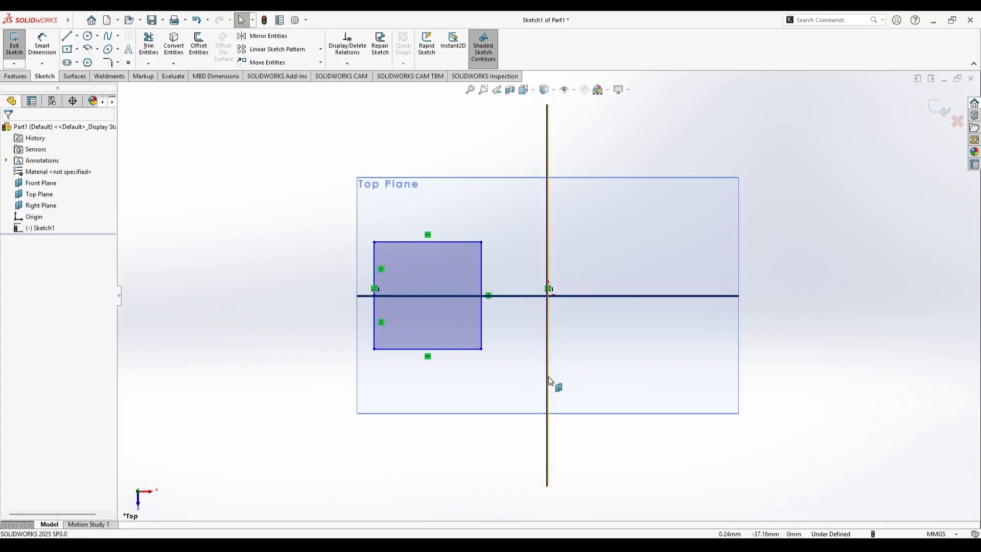
# - Round the square's two left corners with 10 mm sketch fillets
pyautogui.click(111, 66)
pyautogui.click(375, 349)
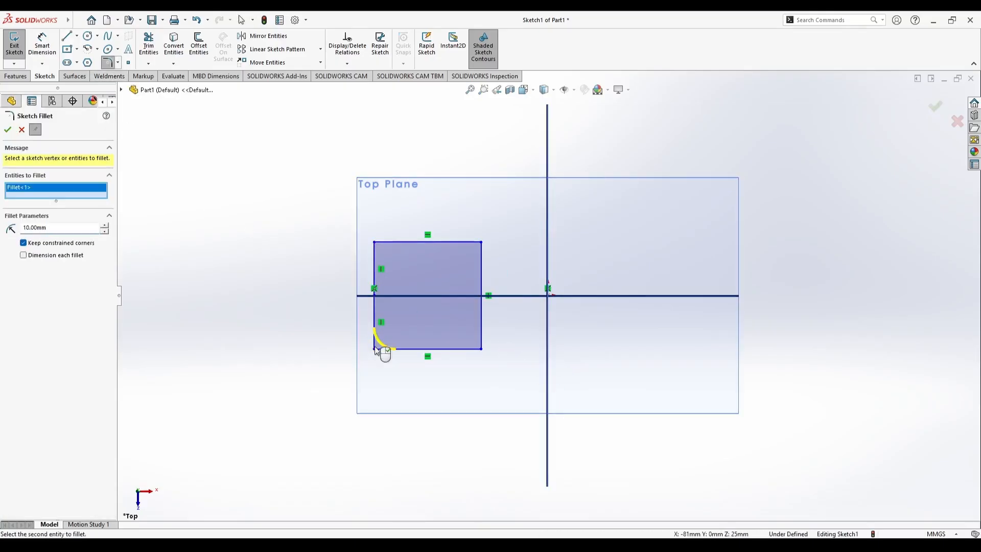
pyautogui.click(375, 242)
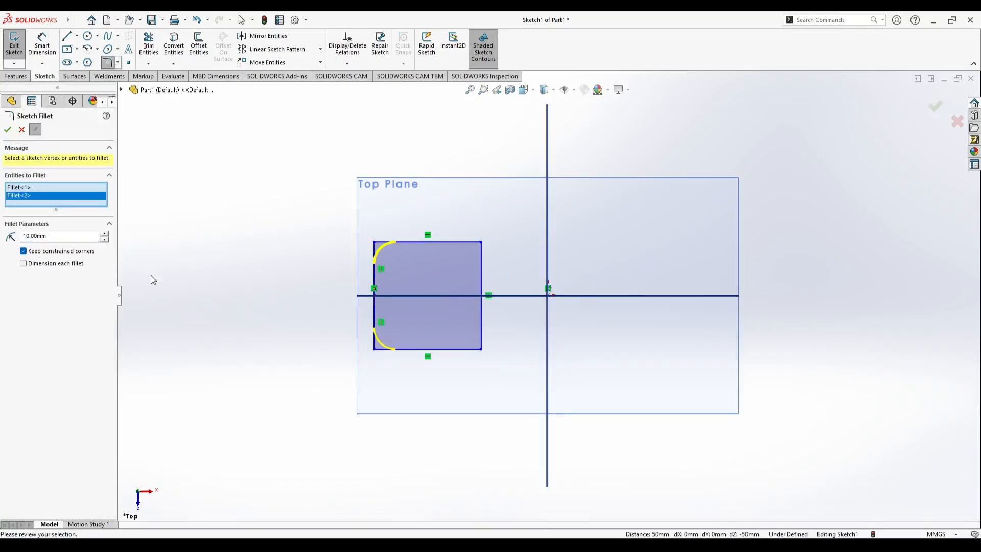
pyautogui.click(7, 131)
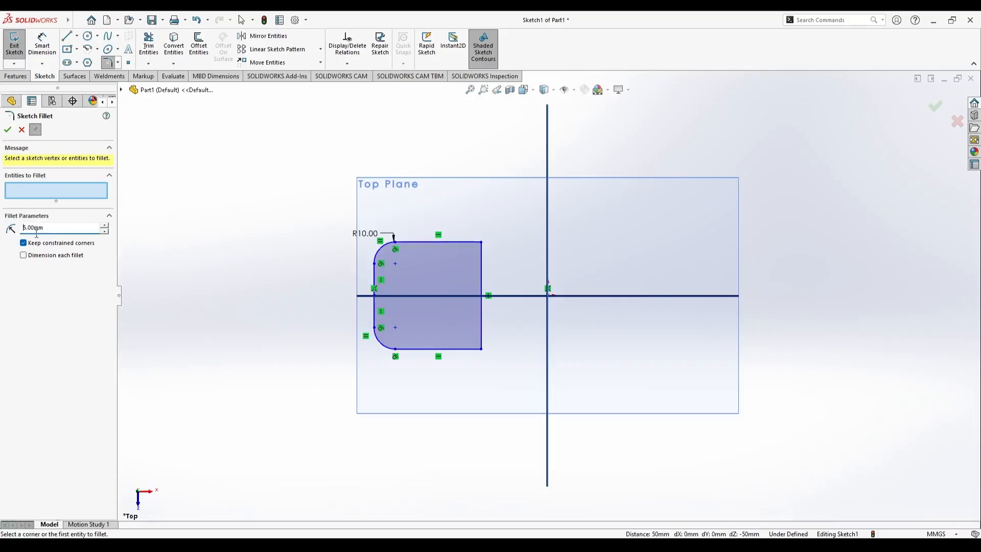
# - Round the square's two right corners with 7 mm sketch fillets and leave the fillet command
pyautogui.click(481, 350)
pyautogui.click(481, 242)
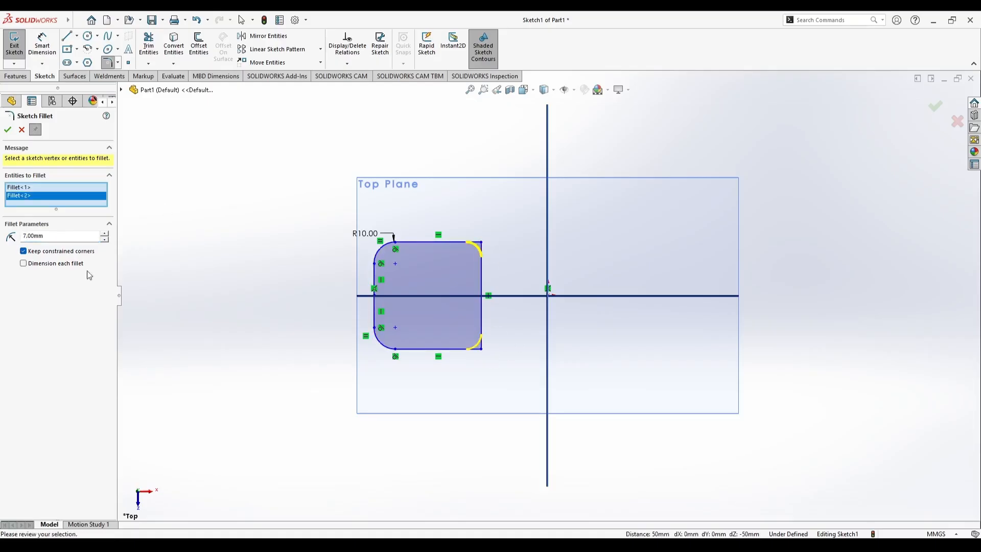
pyautogui.click(8, 131)
pyautogui.click(481, 280)
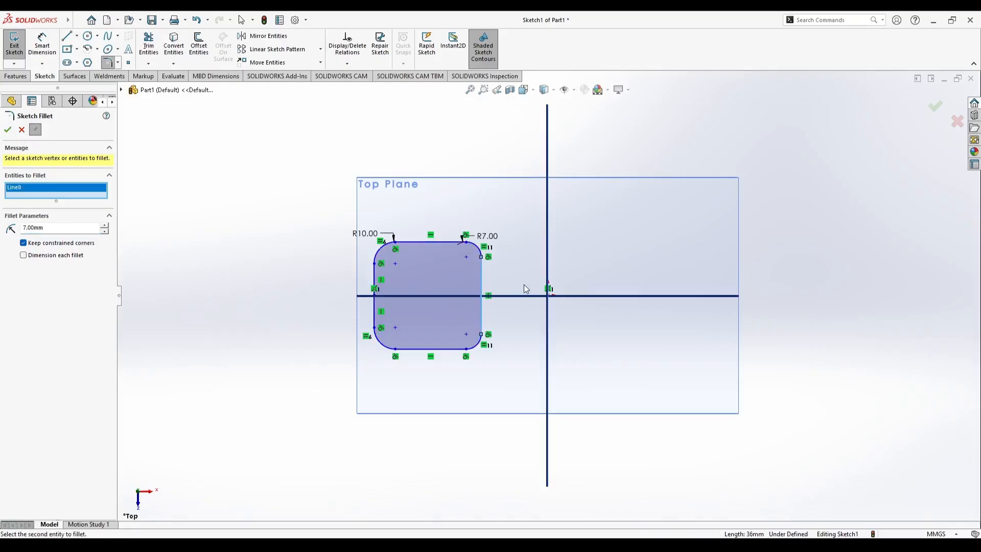
pyautogui.press('Escape')
# - Delete the square's right vertical line and set the right corner fillet radius to 2 mm
pyautogui.scroll(-3, 503, 285)
pyautogui.click(494, 285)
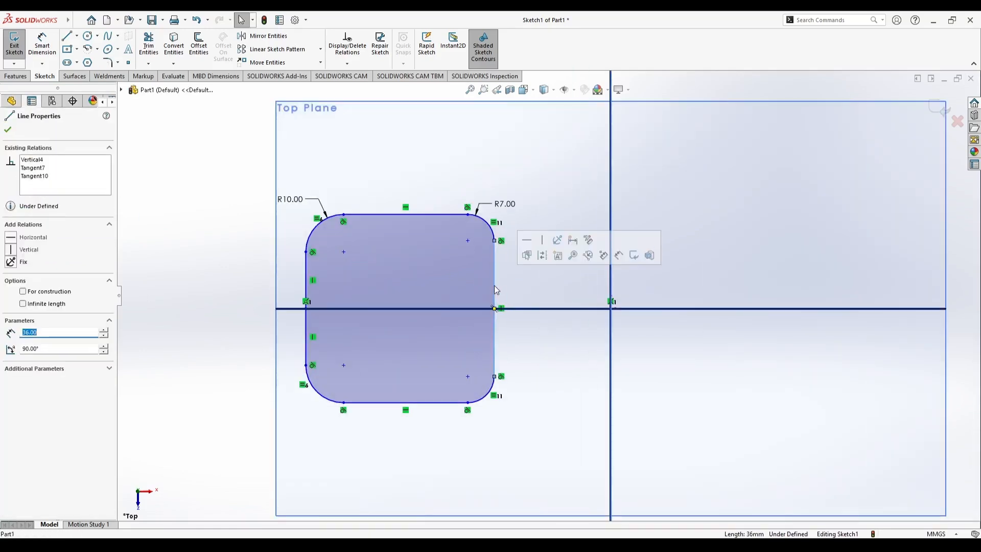
pyautogui.press('Delete')
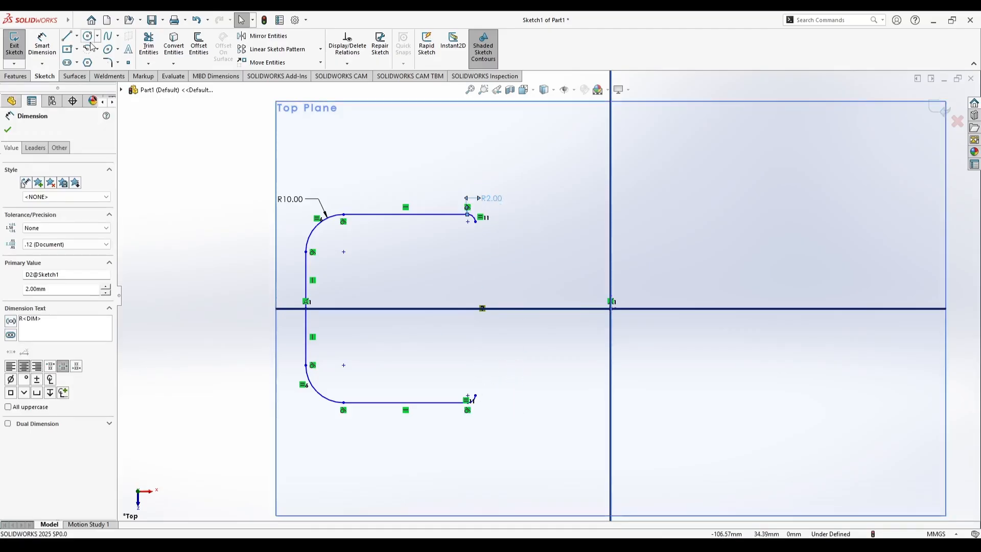
# - Draw a line about 20 mm long at 45 degrees, rising to the right from the lower right fillet's open end
pyautogui.press('l')
pyautogui.click(475, 396)
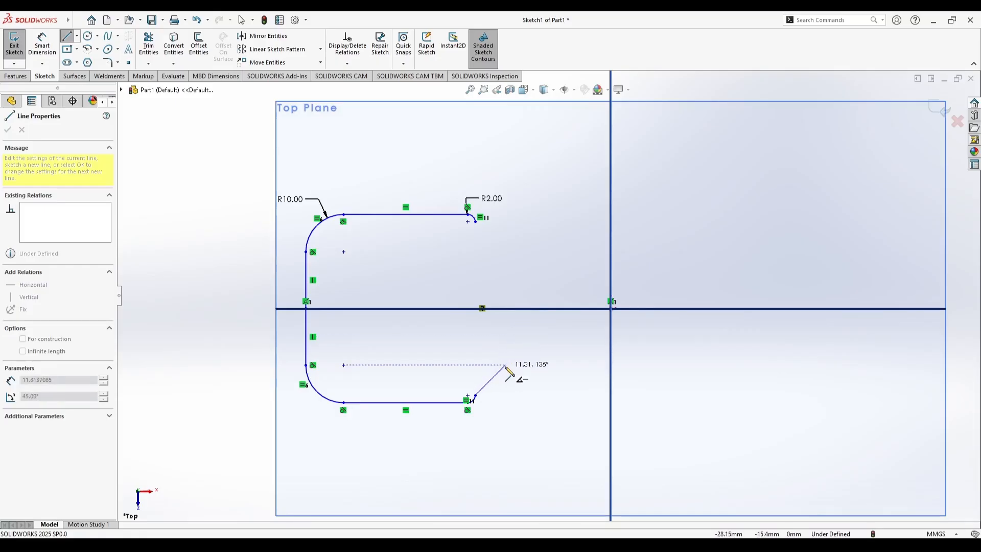
pyautogui.click(528, 341)
pyautogui.press('Escape')
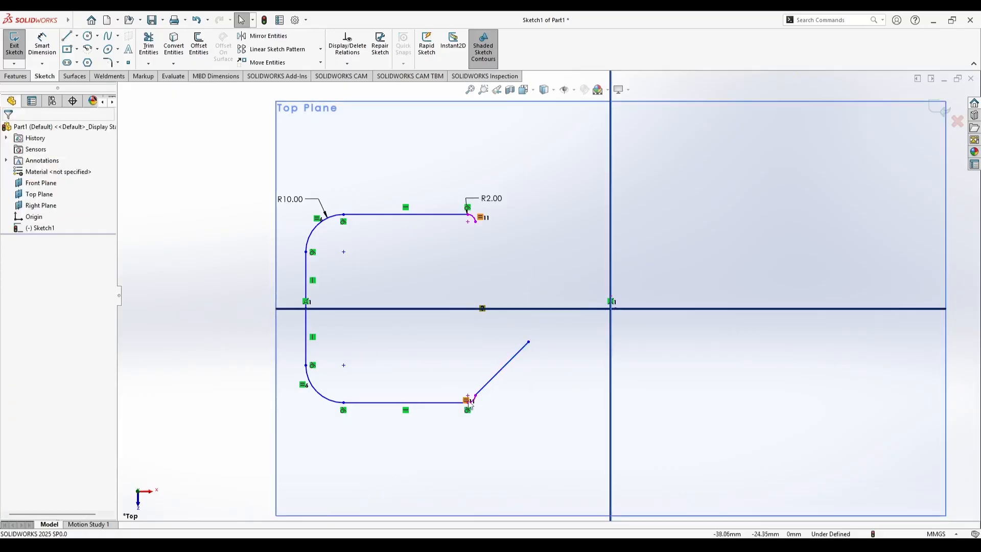
# - Add a tangent relation between the lower right fillet arc and the angled line
pyautogui.scroll(-5, 465, 415)
pyautogui.click(503, 337)
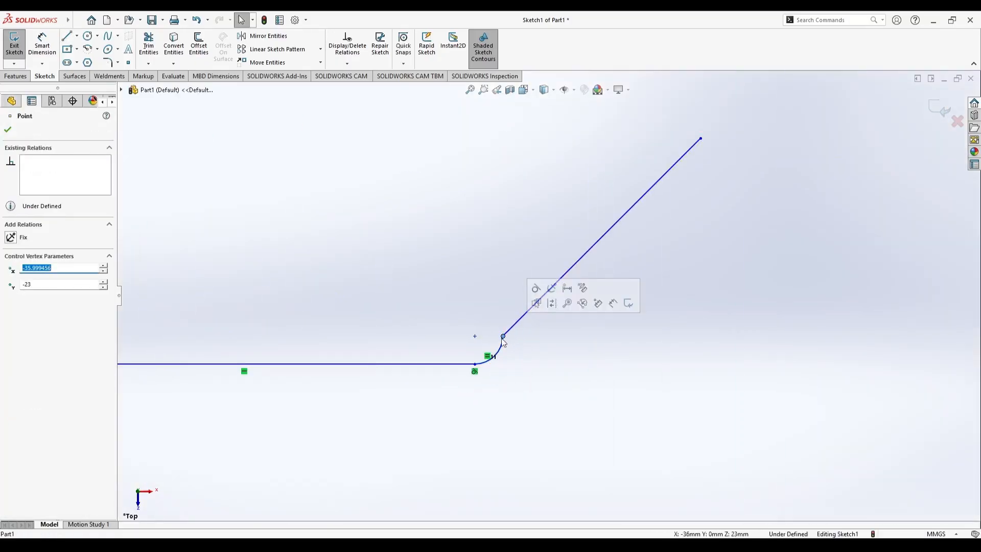
pyautogui.keyDown('ctrl'); pyautogui.click(538, 302); pyautogui.keyUp('ctrl')
pyautogui.click(11, 321)
pyautogui.hotkey('ctrl', 'z')
pyautogui.click(11, 296)
pyautogui.scroll(6, 467, 251)
pyautogui.press('Escape')
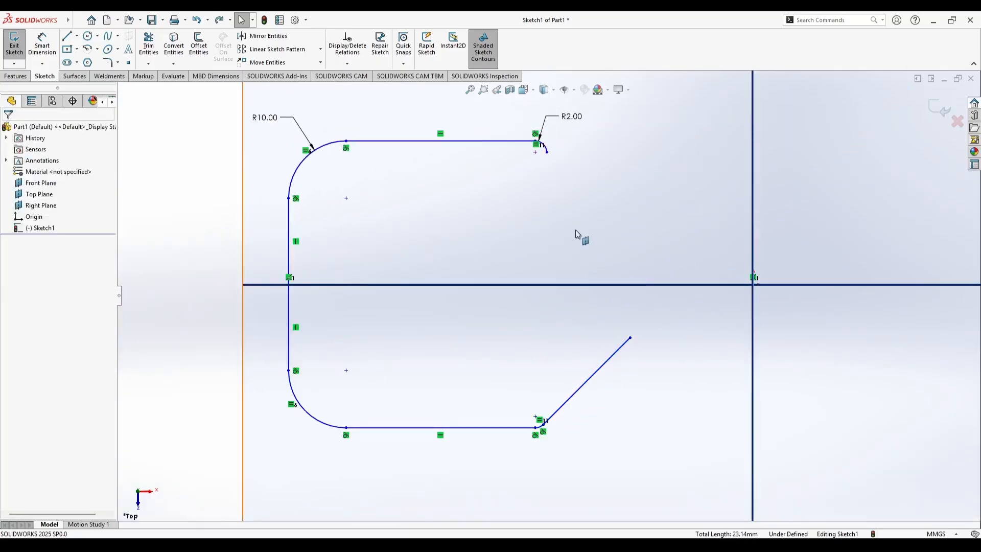
# - Draw a line about 20 mm long, sloping down to the right from the upper right fillet's open end
pyautogui.scroll(2, 572, 265)
pyautogui.scroll(-3, 562, 291)
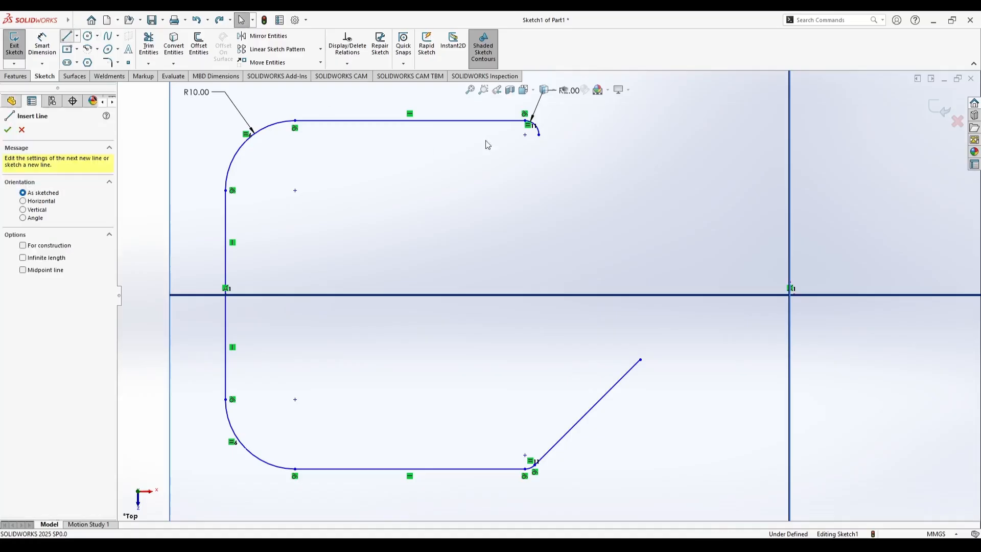
pyautogui.click(539, 134)
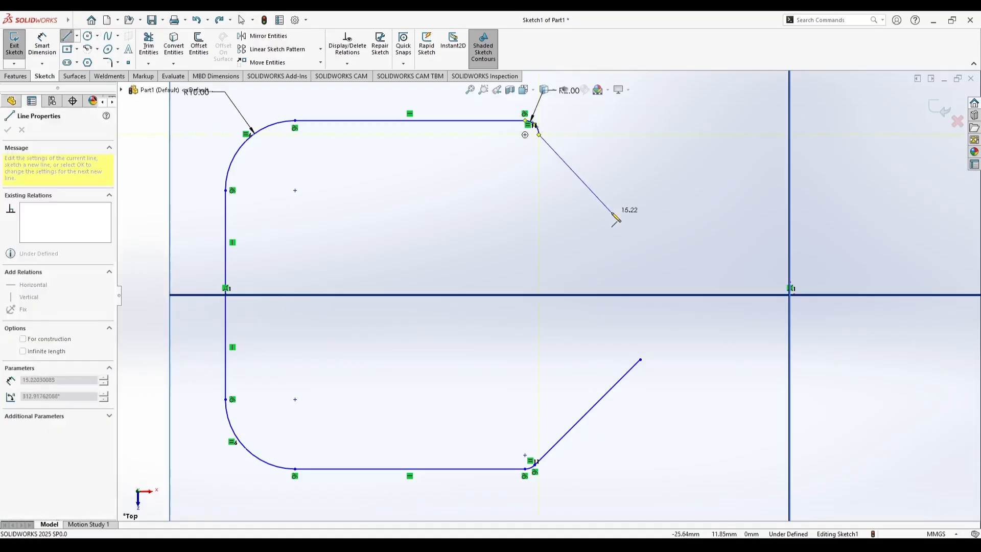
pyautogui.click(638, 237)
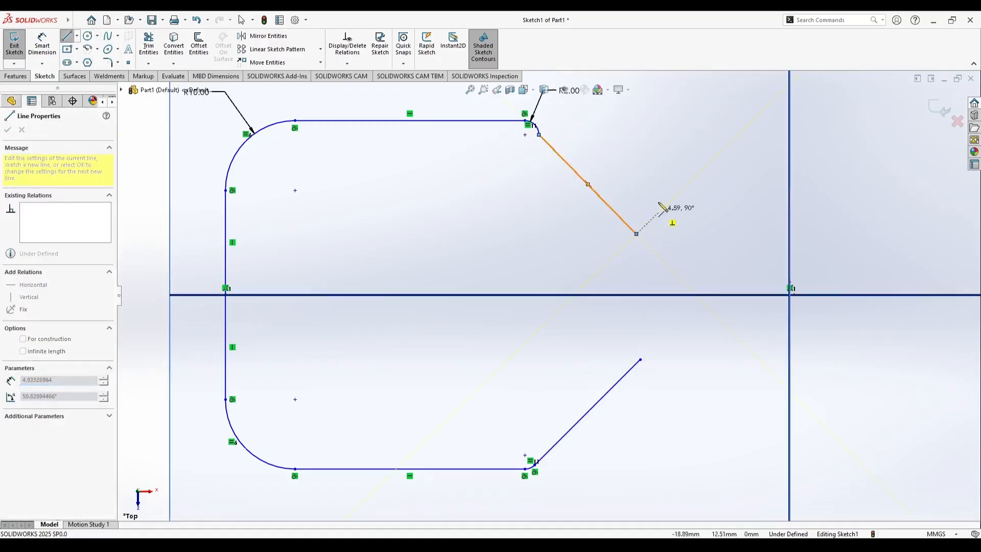
pyautogui.press('Escape')
# - Add a tangent relation between the upper right fillet arc and its angled line
pyautogui.scroll(-3, 542, 221)
pyautogui.click(559, 255)
pyautogui.keyDown('ctrl'); pyautogui.click(533, 219); pyautogui.keyUp('ctrl')
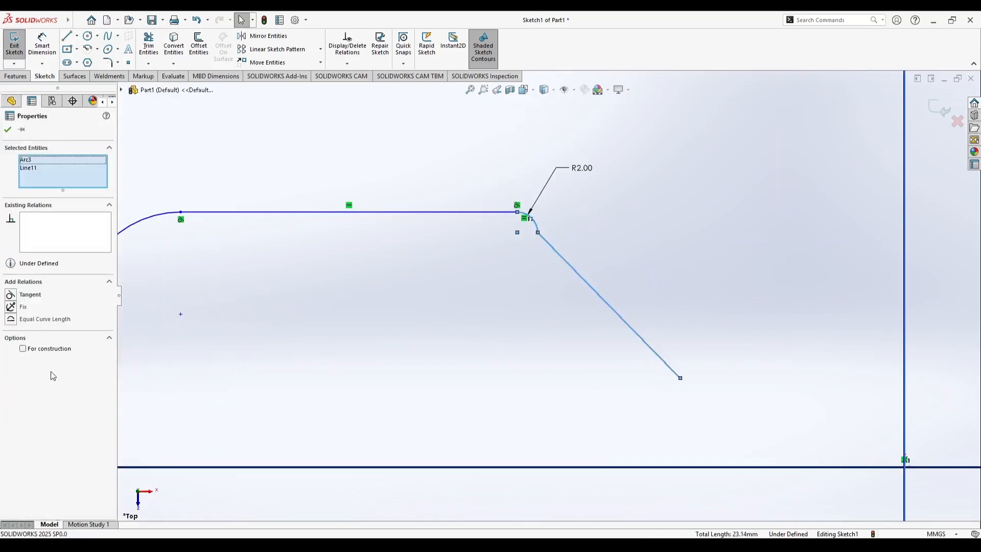
pyautogui.scroll(4, 560, 340)
pyautogui.press('Escape')
# - Check the radius and angle parameters of the lower right fillet arc
pyautogui.scroll(-5, 639, 332)
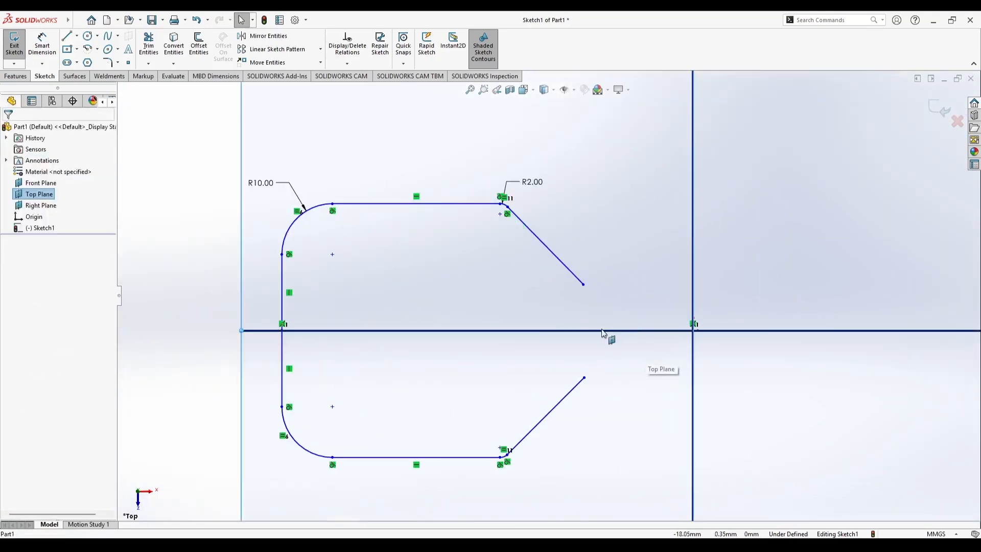
pyautogui.click(485, 483)
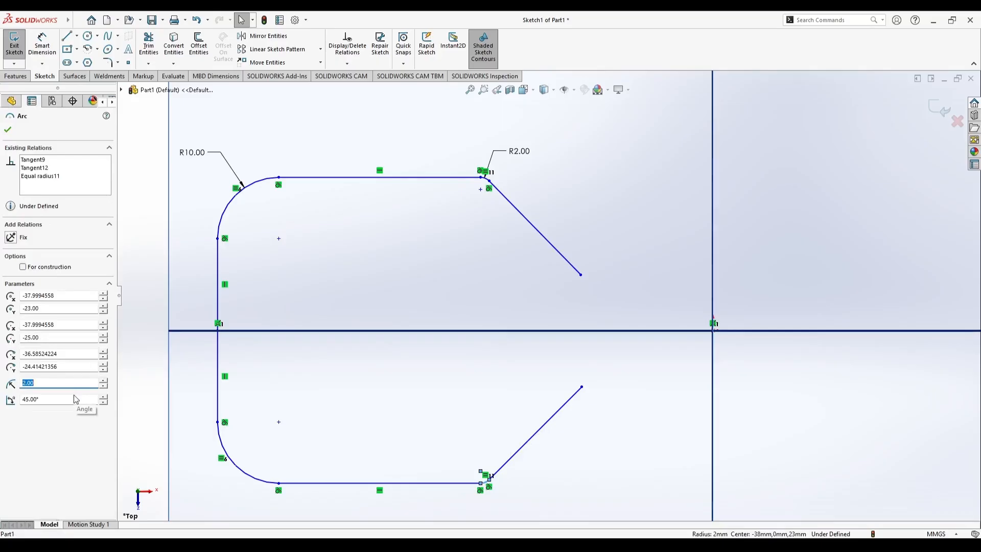
pyautogui.click(510, 384)
pyautogui.click(485, 483)
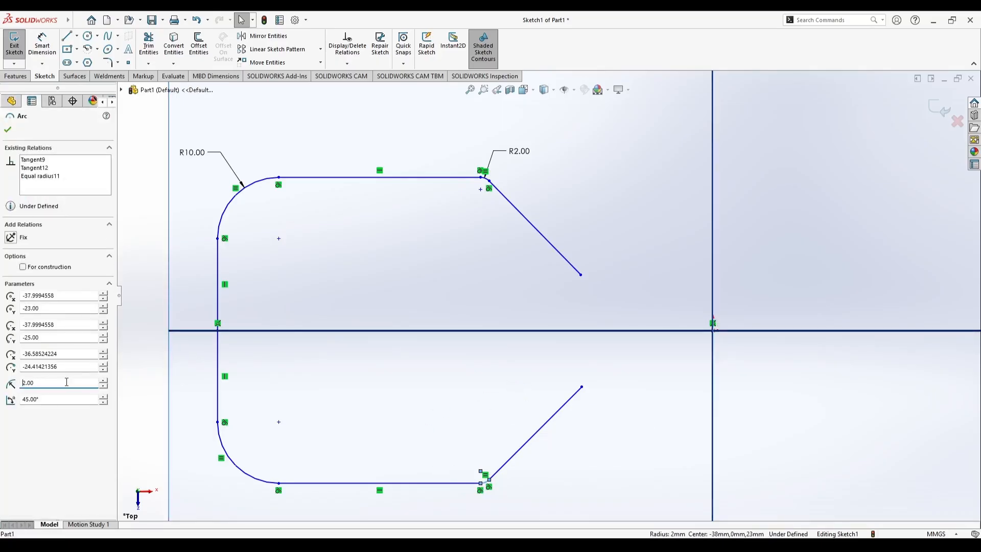
pyautogui.click(8, 130)
pyautogui.scroll(1, 567, 347)
pyautogui.scroll(-2, 584, 371)
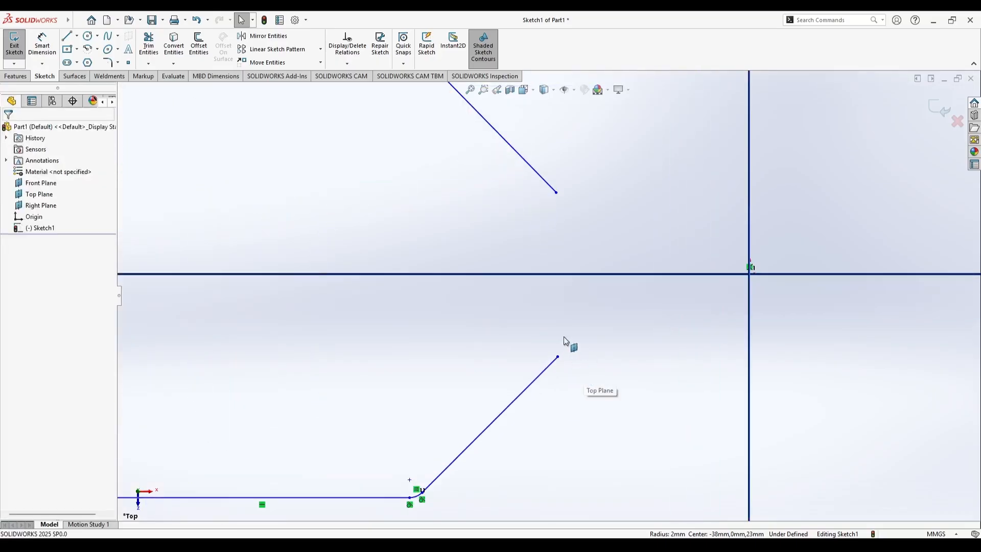
# - Draw a three-point arc of radius 4 mm and 90° from the lower angled line's open end, tangent to that line
pyautogui.scroll(2, 564, 341)
pyautogui.click(97, 50)
pyautogui.click(97, 36)
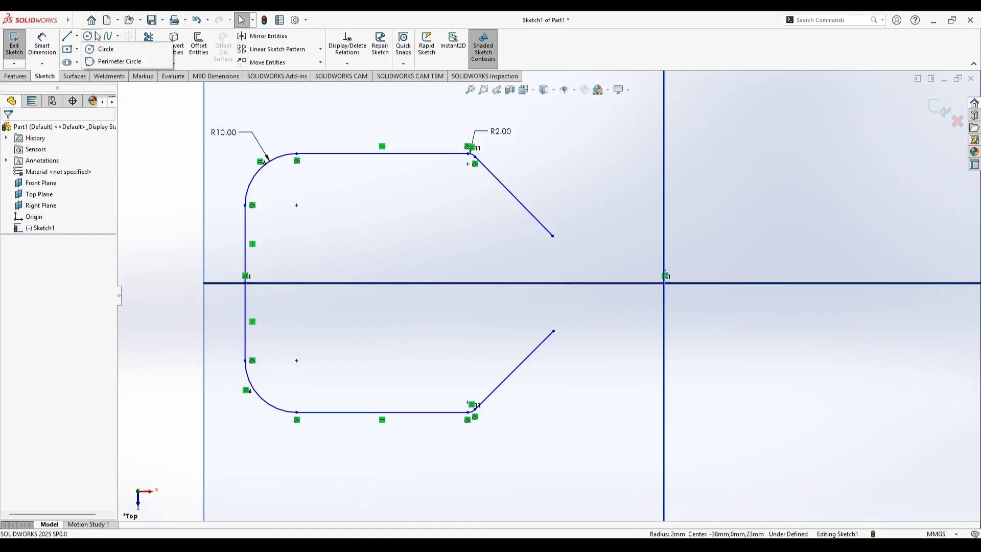
pyautogui.click(97, 49)
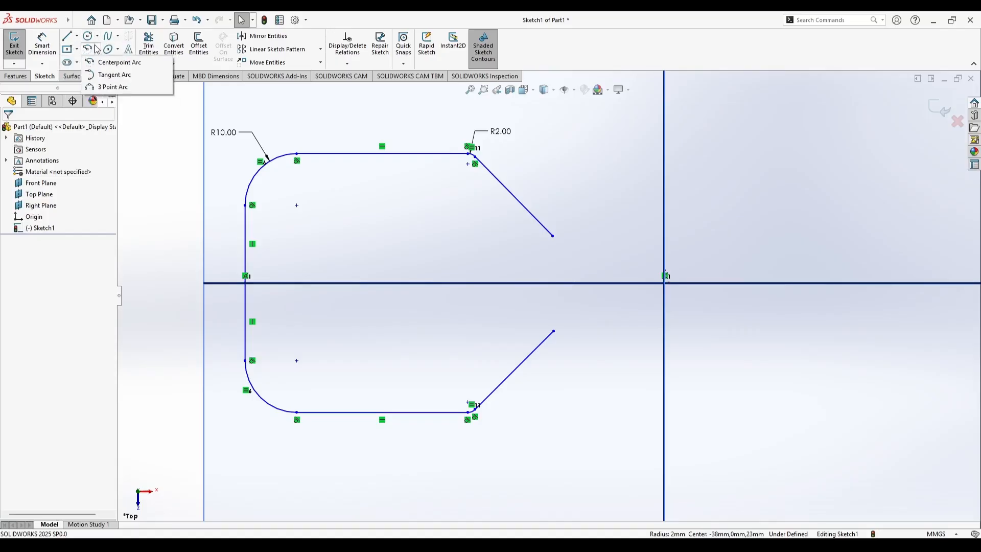
pyautogui.click(102, 90)
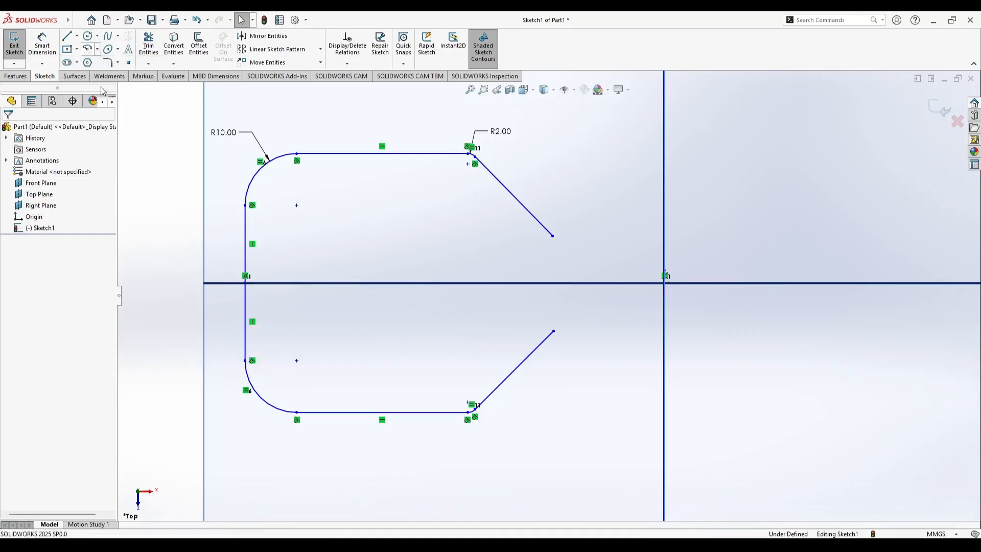
pyautogui.click(554, 332)
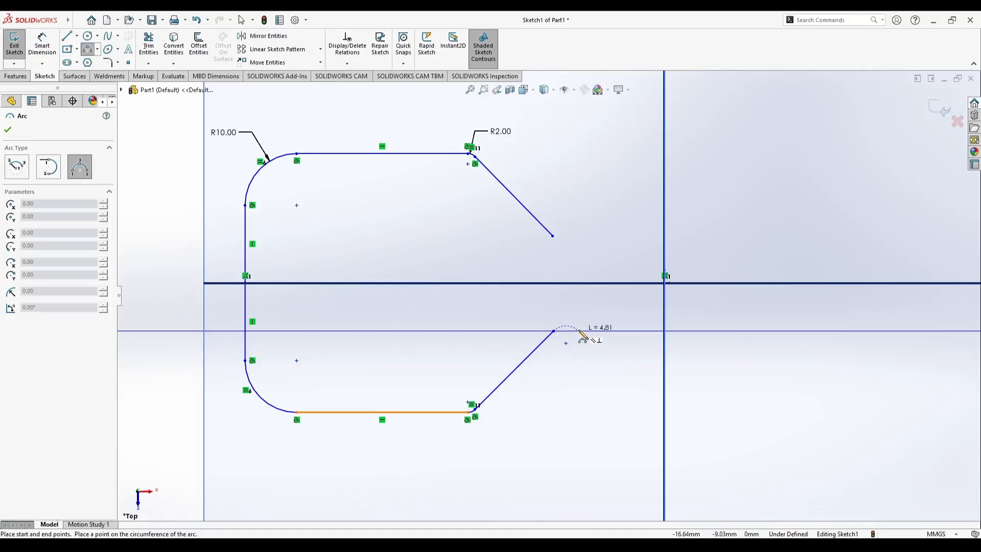
pyautogui.click(582, 331)
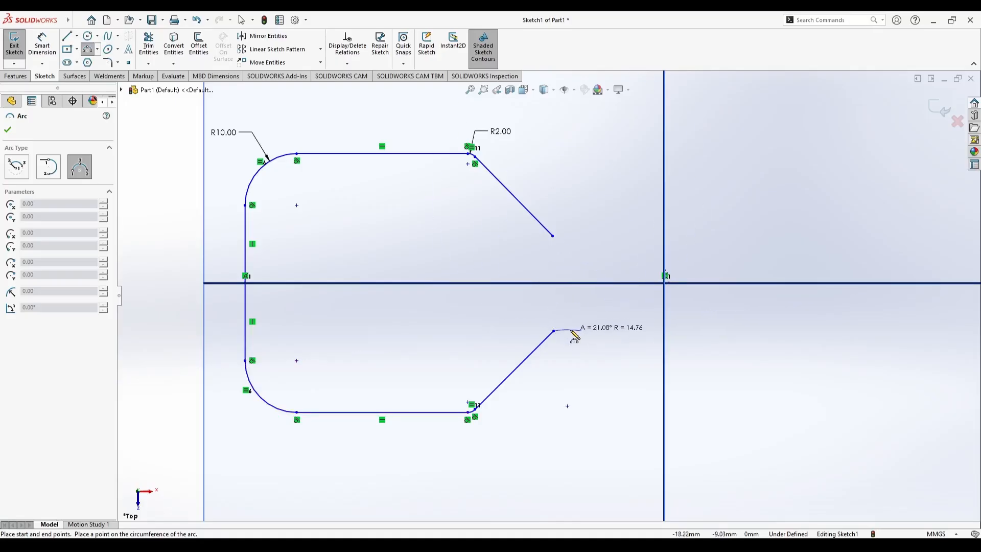
pyautogui.click(572, 330)
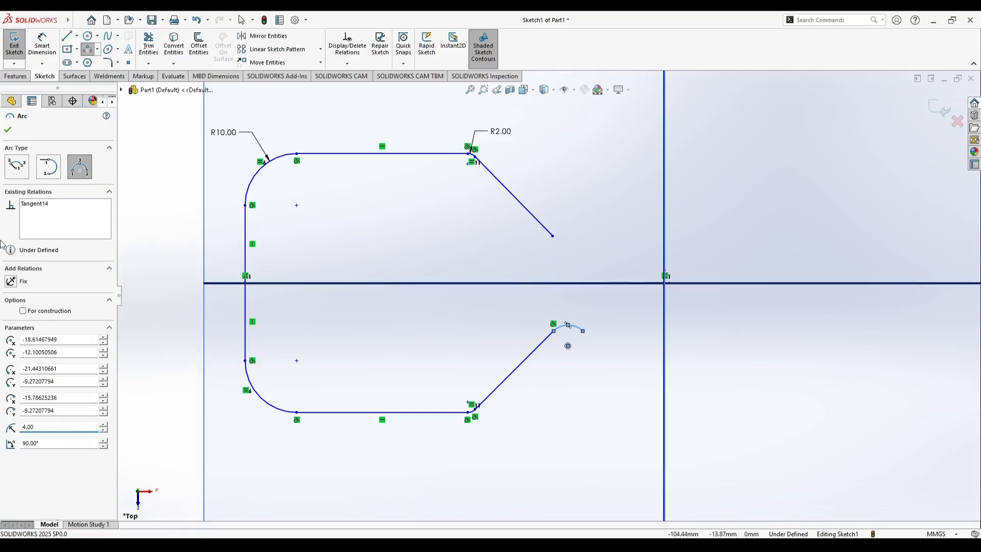
pyautogui.press('Escape')
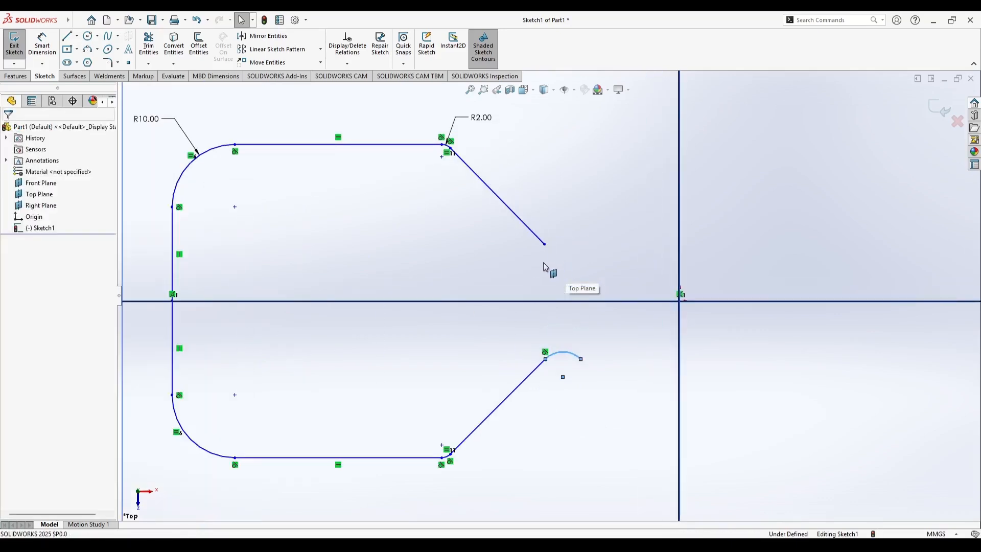
# - Mirror the lower end arc about the Front Plane and delete the mirrored copy
pyautogui.click(264, 36)
pyautogui.click(570, 301)
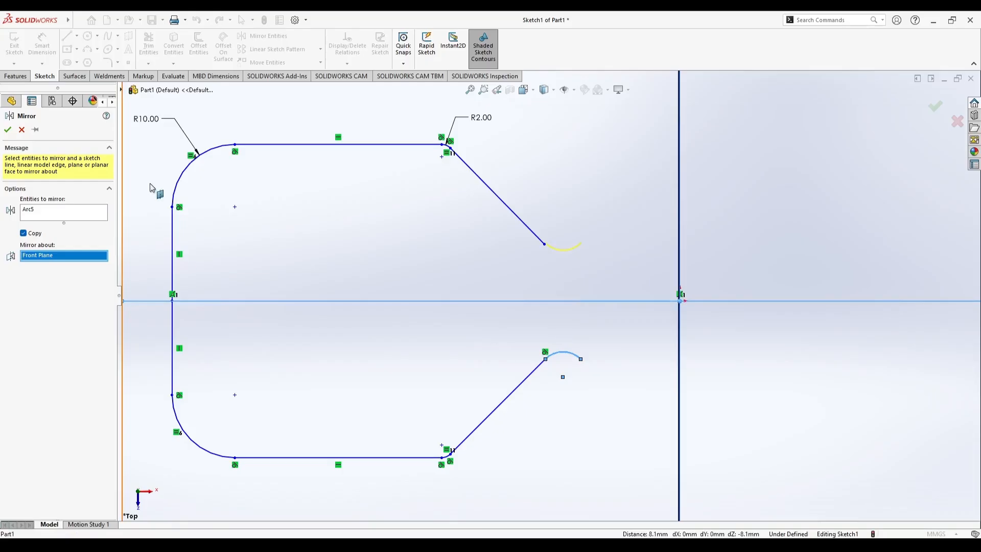
pyautogui.click(7, 129)
pyautogui.scroll(-3, 565, 283)
pyautogui.click(574, 286)
pyautogui.press('Delete')
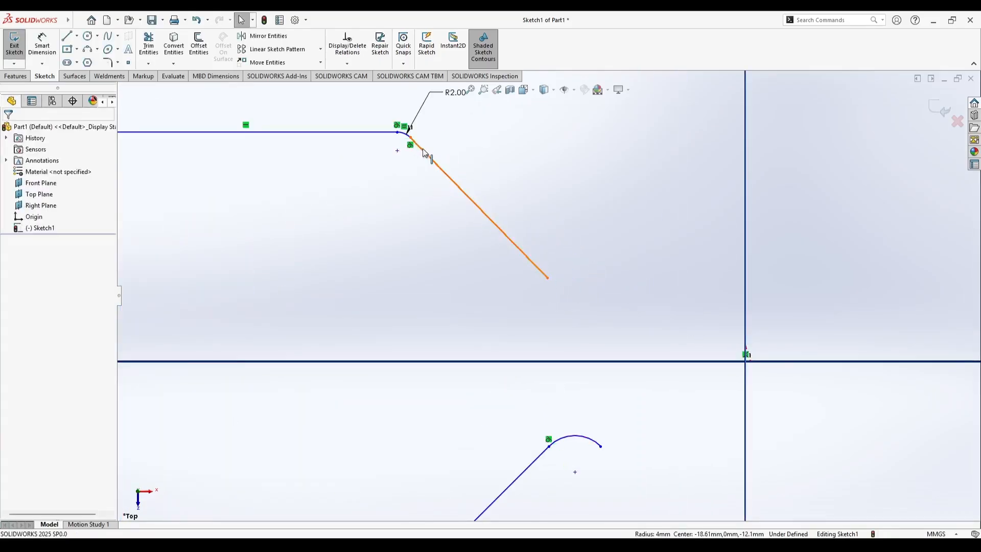
# - Dimension the angle between the upper horizontal line and its angled line as 133°
pyautogui.scroll(2, 432, 214)
pyautogui.click(46, 47)
pyautogui.click(468, 199)
pyautogui.click(500, 221)
pyautogui.click(458, 268)
pyautogui.write('133')
pyautogui.press('Return')
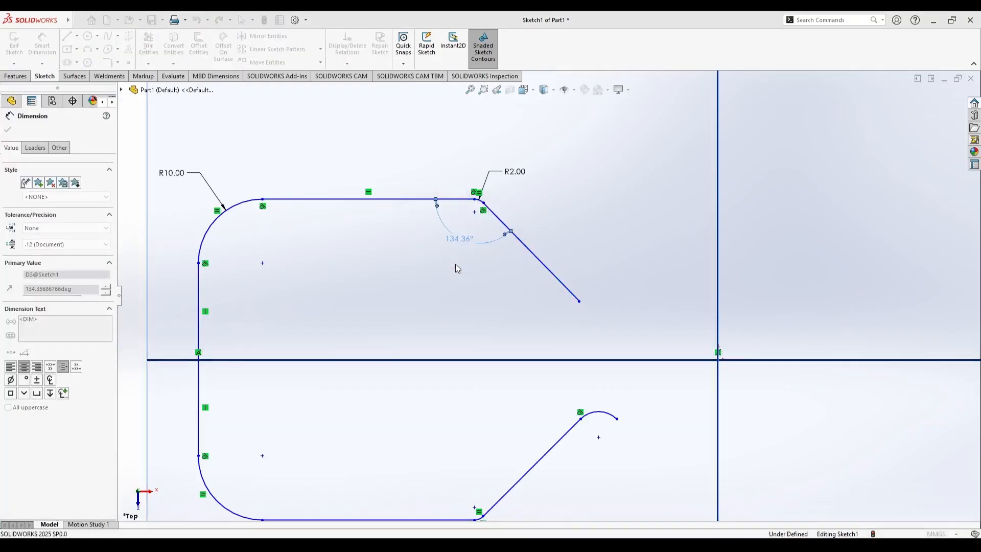
# - Dimension the angle between the lower horizontal line and its angled line as 133°
pyautogui.scroll(2, 592, 264)
pyautogui.click(550, 406)
pyautogui.click(491, 442)
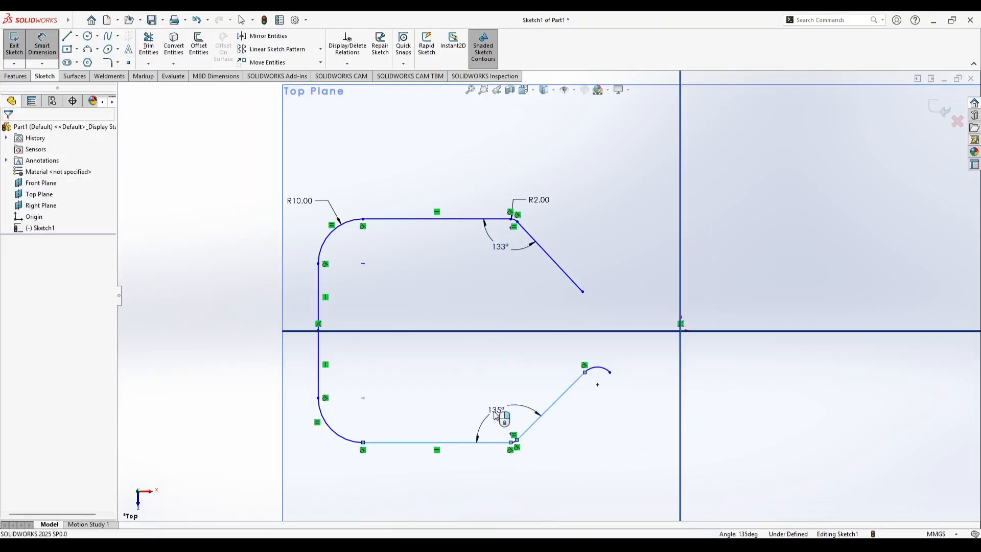
pyautogui.click(498, 409)
pyautogui.write('133')
pyautogui.press('Return')
pyautogui.press('Escape')
# - Mirror the 4 mm arc at the lower angled line's end about the Front Plane
pyautogui.scroll(2, 608, 343)
pyautogui.scroll(-4, 587, 345)
pyautogui.scroll(1, 563, 296)
pyautogui.click(268, 37)
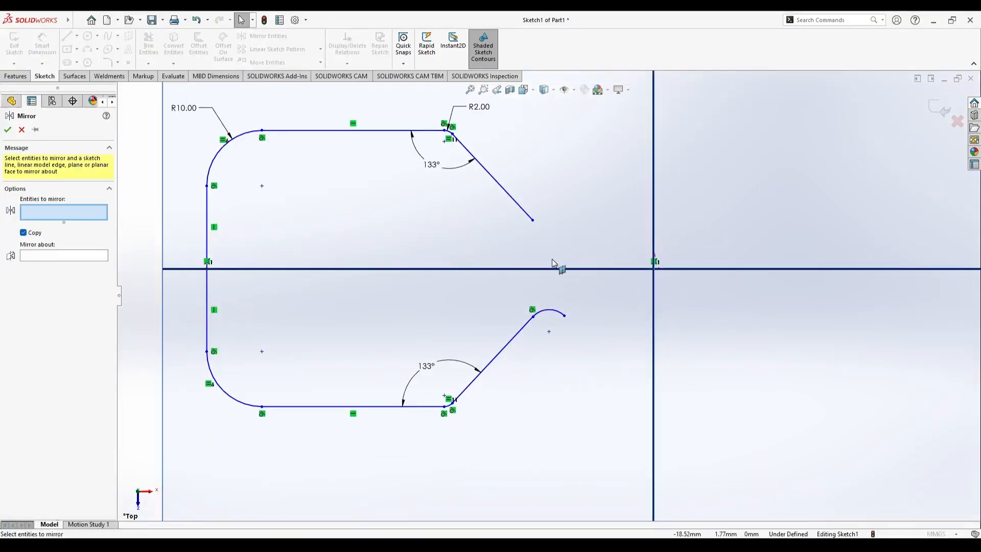
pyautogui.click(551, 310)
pyautogui.click(64, 256)
pyautogui.click(572, 268)
pyautogui.click(8, 130)
# - Draw a horizontal line to the right from the midpoint of the upper end arc and set its length to 40 mm
pyautogui.scroll(-3, 566, 265)
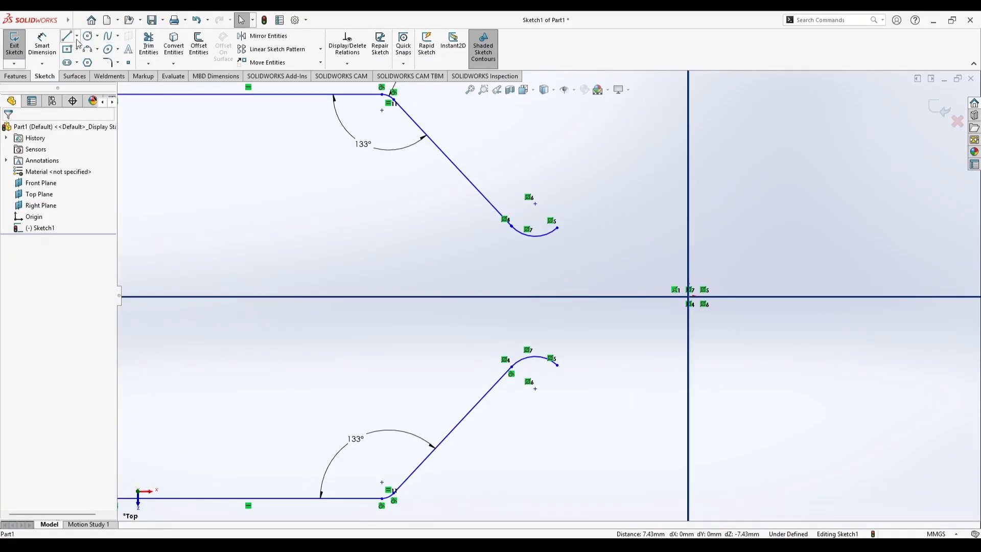
pyautogui.press('l')
pyautogui.click(534, 236)
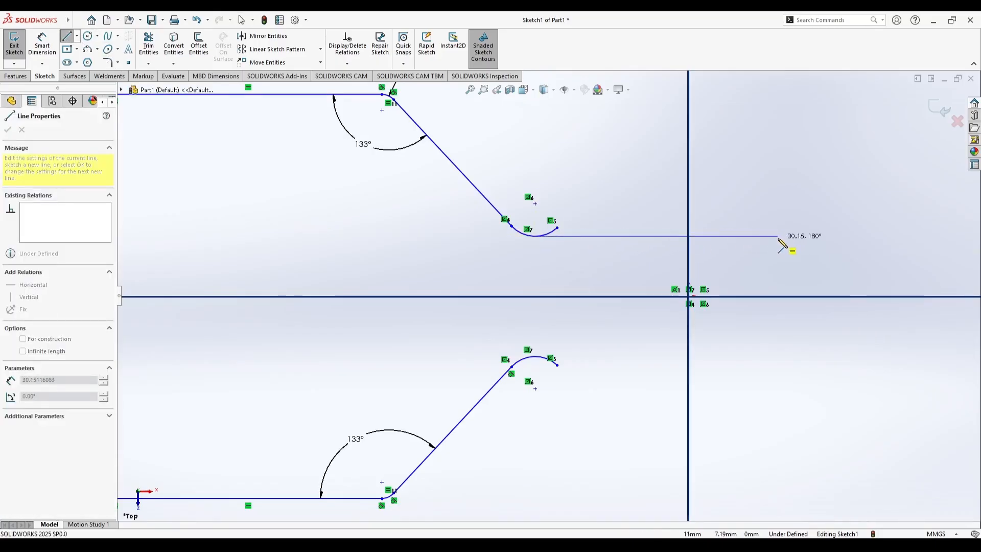
pyautogui.press('Escape')
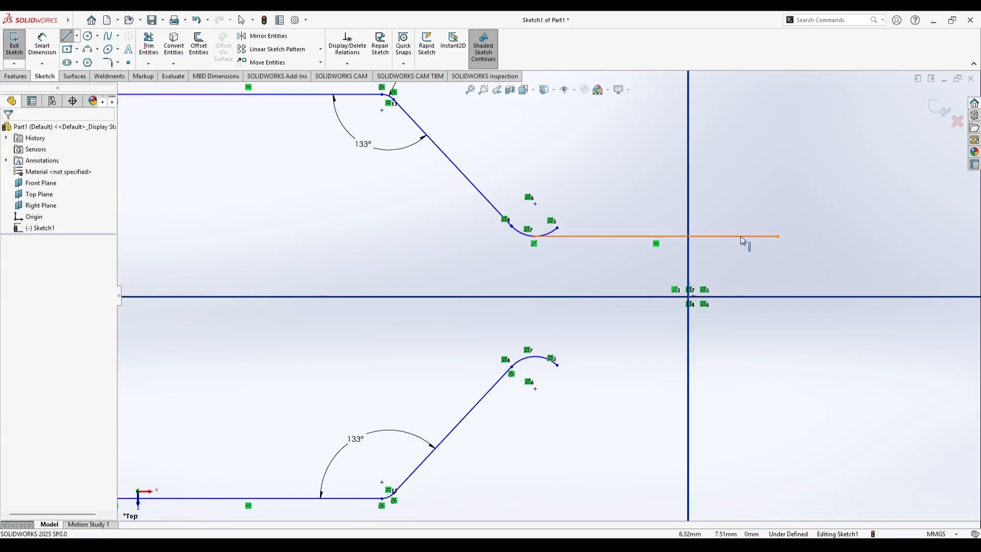
pyautogui.click(587, 237)
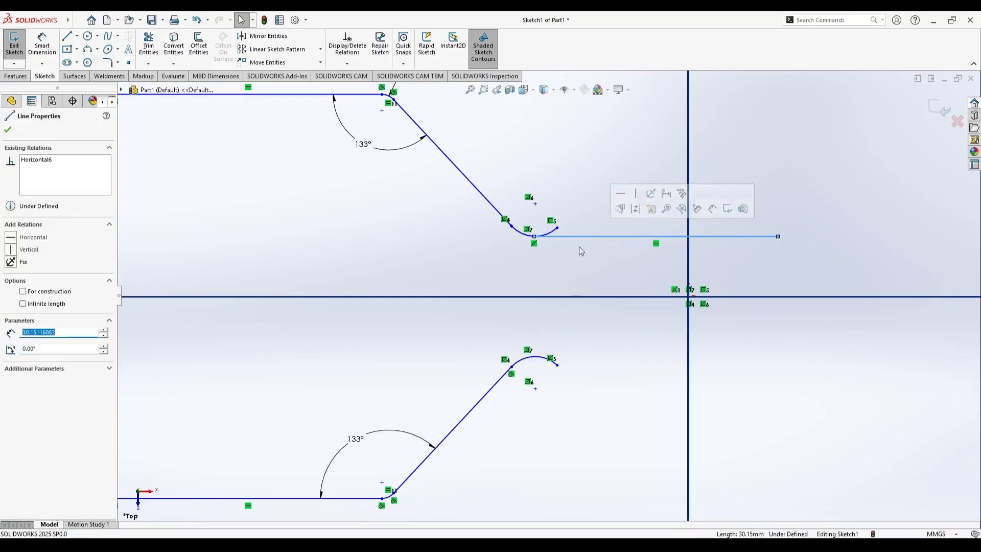
pyautogui.write('35')
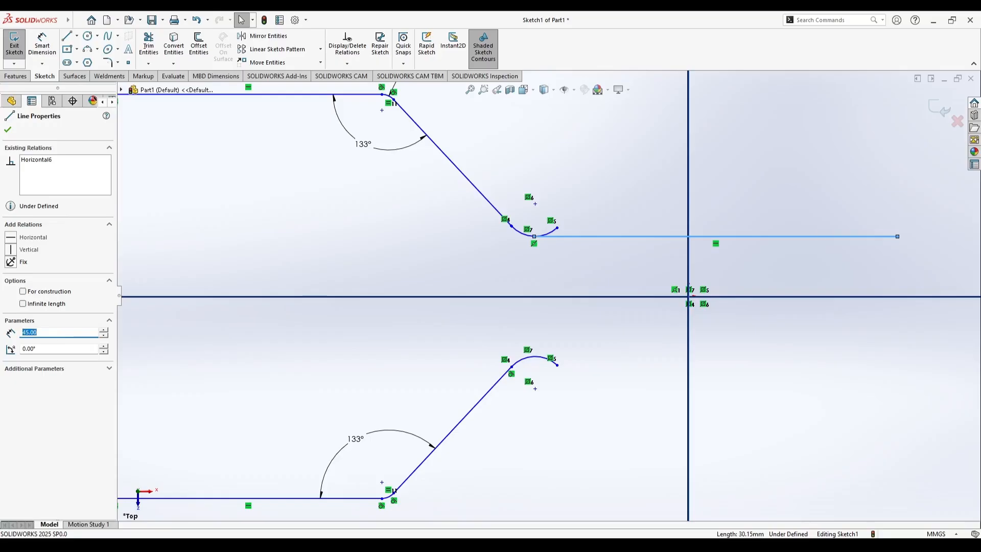
pyautogui.click(8, 129)
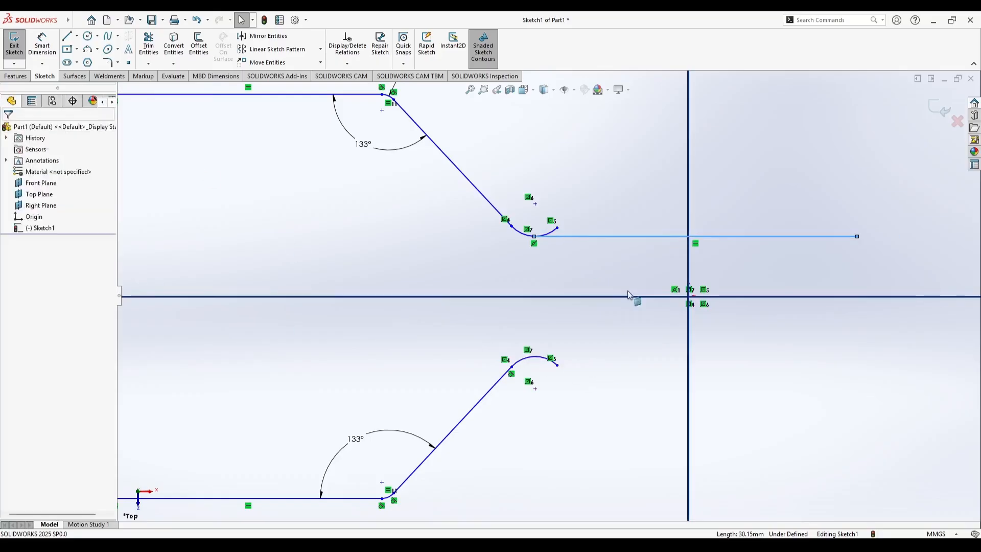
# - Mirror the 40 mm horizontal line about the Front Plane
pyautogui.click(270, 36)
pyautogui.click(58, 258)
pyautogui.click(602, 297)
pyautogui.click(7, 129)
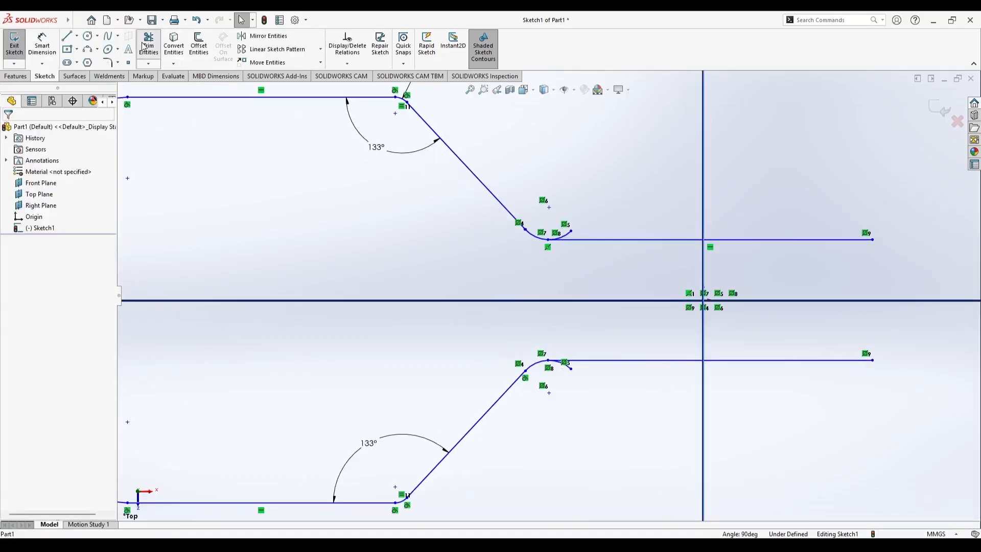
# - Trim the excess end of the lower 4 mm arc at its horizontal line
pyautogui.click(145, 46)
pyautogui.scroll(-4, 577, 373)
pyautogui.moveTo(550, 326); pyautogui.dragTo(533, 340)
pyautogui.scroll(-2, 637, 219)
pyautogui.scroll(7, 613, 216)
pyautogui.scroll(-6, 520, 204)
pyautogui.press('Escape')
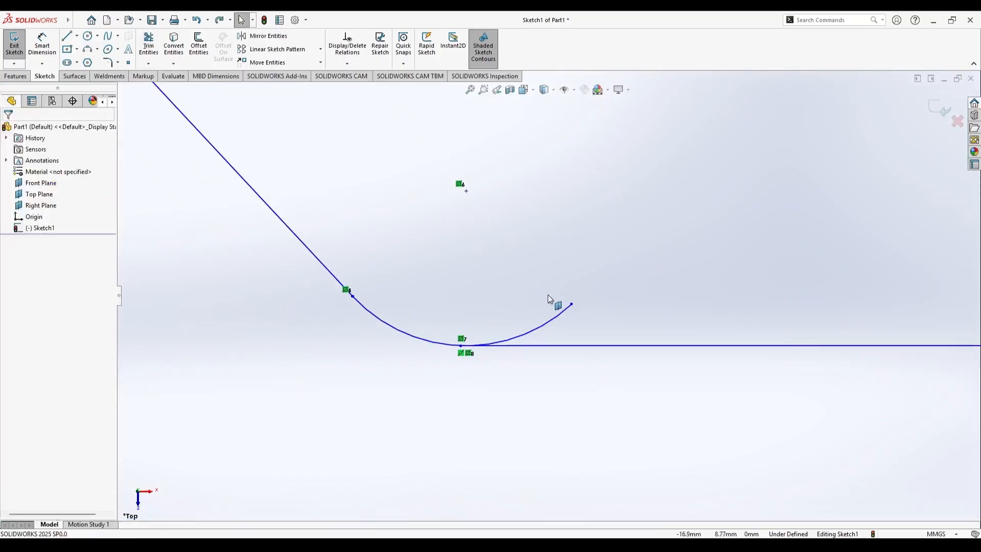
# - Try to trim the excess end of the upper 4 mm arc at its horizontal line and undo the trim
pyautogui.click(148, 46)
pyautogui.moveTo(541, 325); pyautogui.dragTo(541, 324)
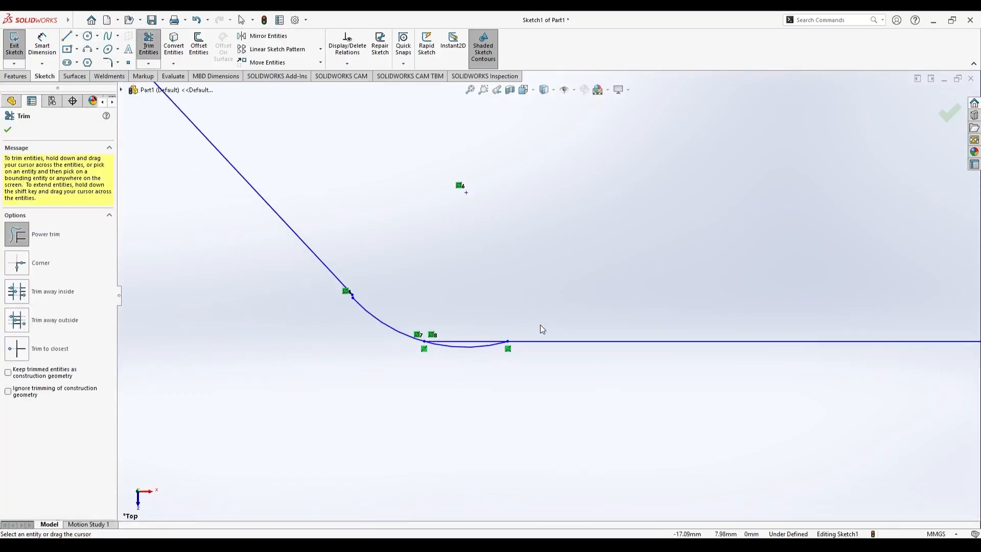
pyautogui.hotkey('ctrl', 'z')
# - Examine the junction between the lower 4 mm arc and its horizontal line
pyautogui.scroll(6, 526, 334)
pyautogui.scroll(-2, 567, 352)
pyautogui.scroll(-6, 565, 305)
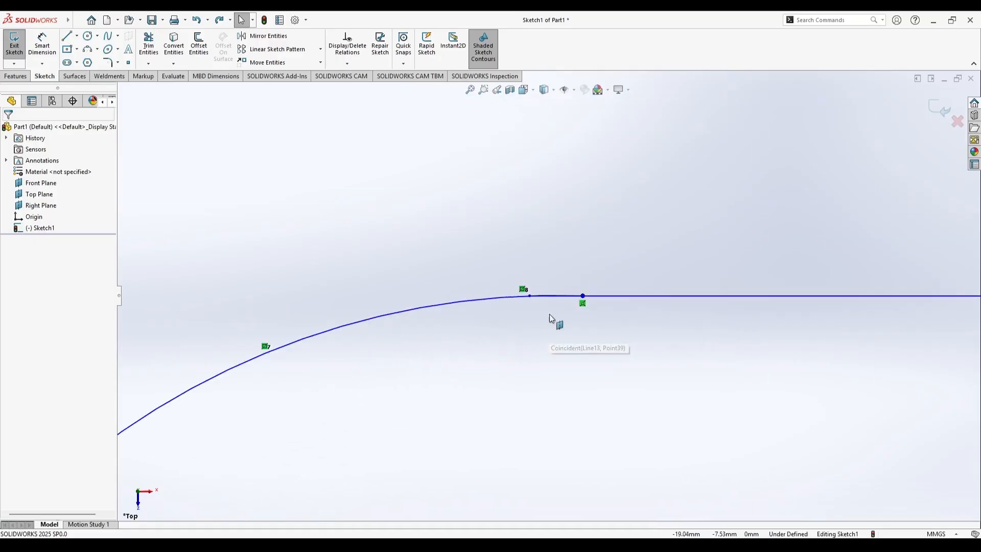
pyautogui.click(447, 210)
pyautogui.scroll(-4, 458, 268)
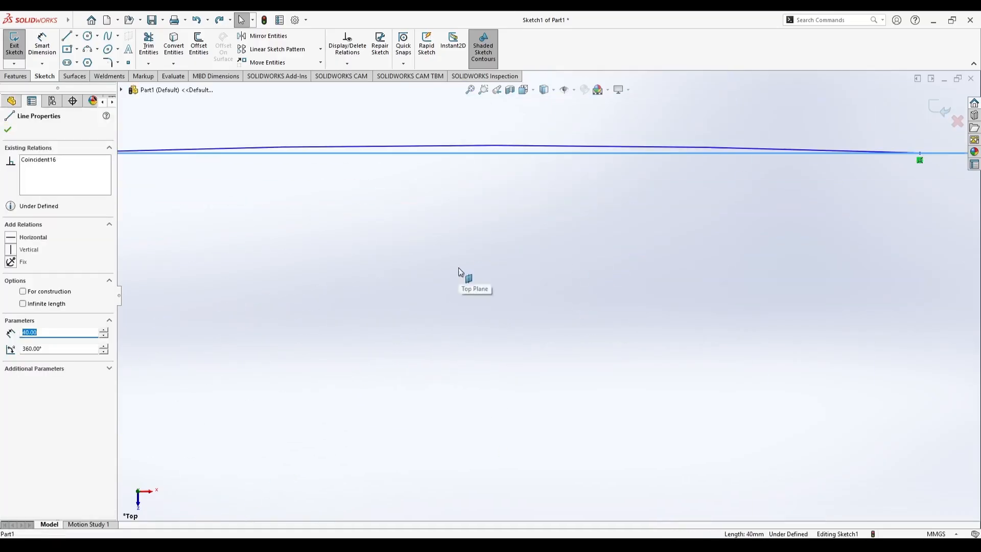
pyautogui.press('Escape')
pyautogui.scroll(8, 458, 268)
# - Trim away the short piece of the lower horizontal line that overlaps the end of the 4 mm arc
pyautogui.click(148, 46)
pyautogui.scroll(-4, 563, 287)
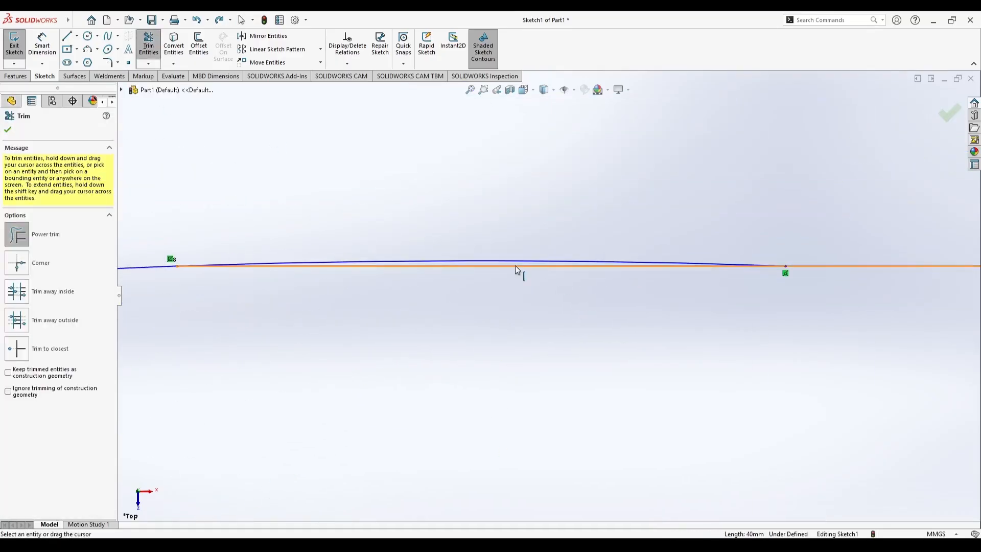
pyautogui.scroll(1, 509, 308)
pyautogui.press('Escape')
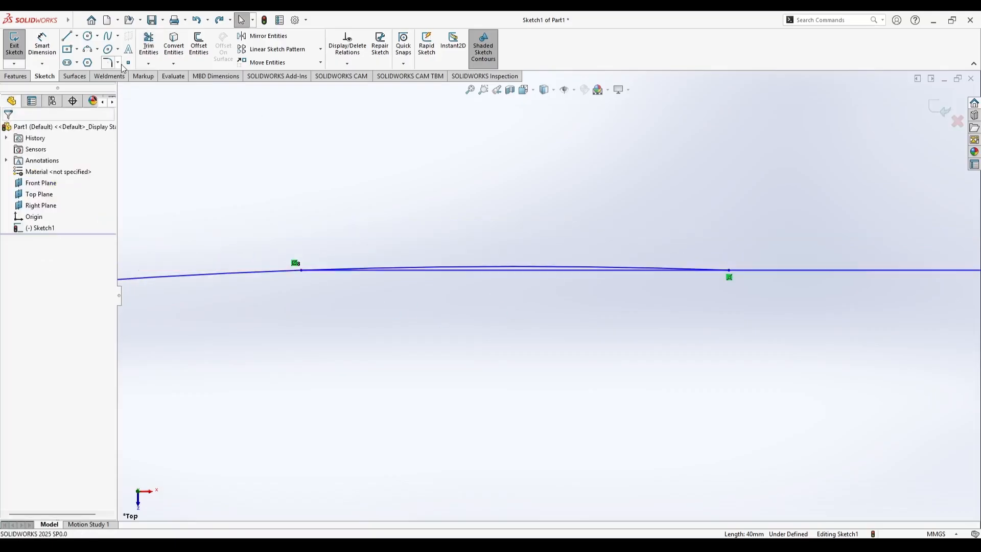
pyautogui.click(147, 47)
pyautogui.scroll(10, 514, 281)
pyautogui.scroll(2, 534, 284)
pyautogui.scroll(-8, 564, 319)
pyautogui.scroll(10, 501, 285)
# - Try again to trim the upper 4 mm arc's overhanging end and undo the result
pyautogui.scroll(-10, 558, 200)
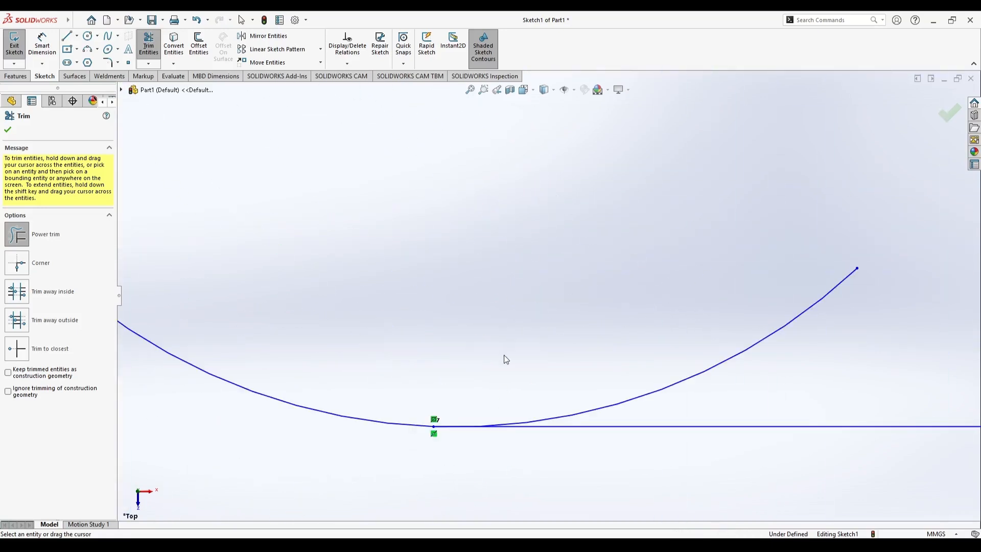
pyautogui.scroll(8, 556, 440)
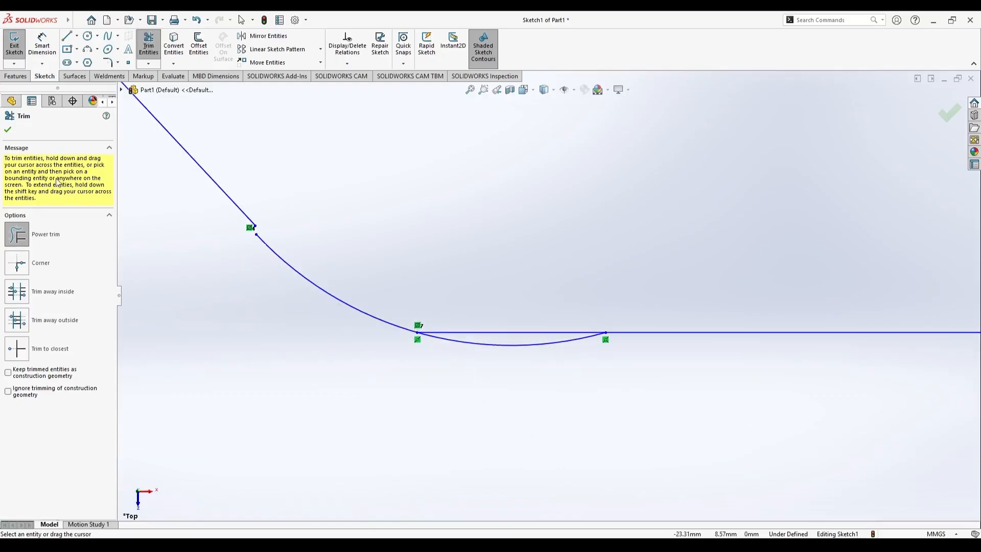
pyautogui.hotkey('ctrl', 'z')
# - Inspect the relations on the upper and lower 4 mm arcs, including the symmetric relation where the upper arc meets its angled line
pyautogui.click(485, 339)
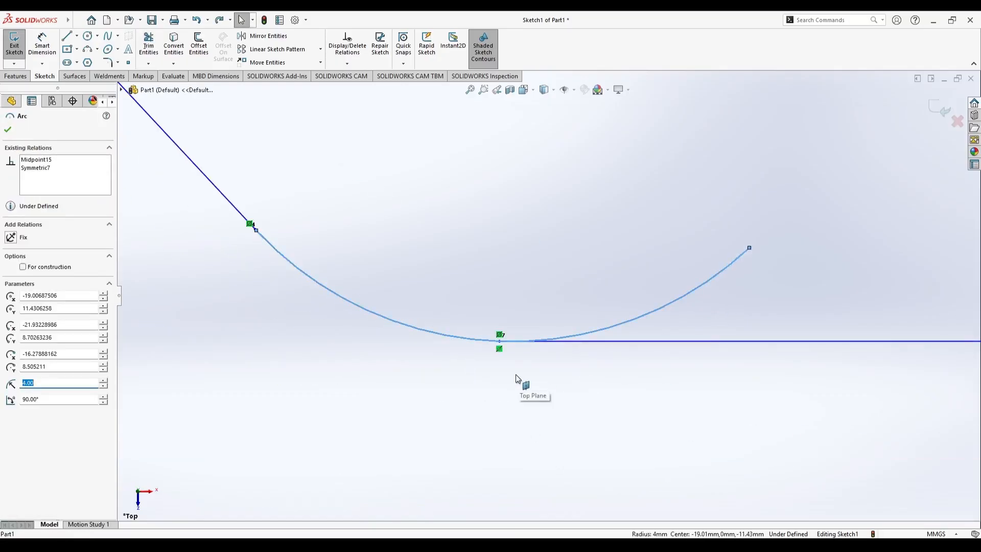
pyautogui.press('Escape')
pyautogui.scroll(-2, 549, 342)
pyautogui.scroll(9, 547, 337)
pyautogui.scroll(-8, 513, 365)
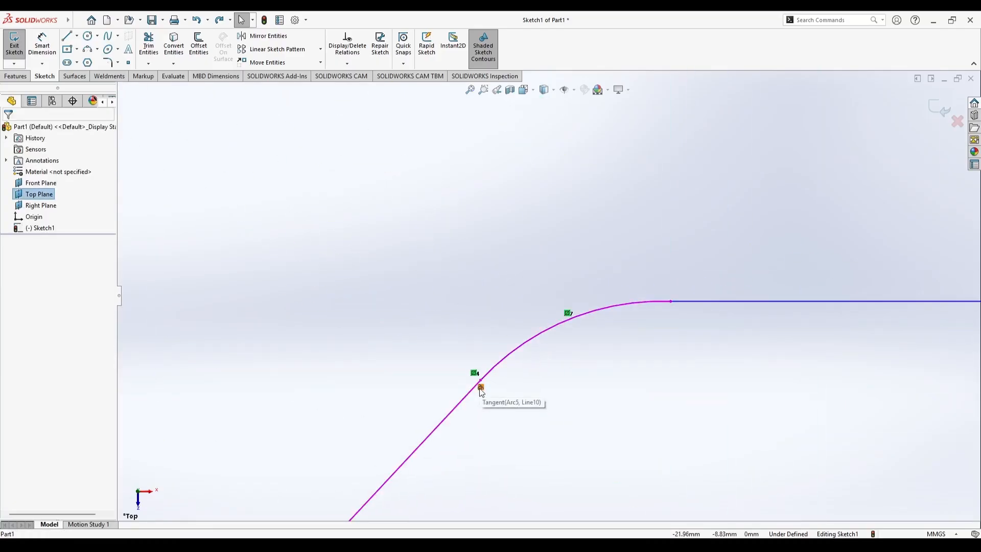
pyautogui.scroll(-2, 543, 285)
pyautogui.scroll(7, 543, 285)
pyautogui.scroll(-6, 546, 240)
pyautogui.scroll(-4, 548, 233)
pyautogui.doubleClick(529, 360)
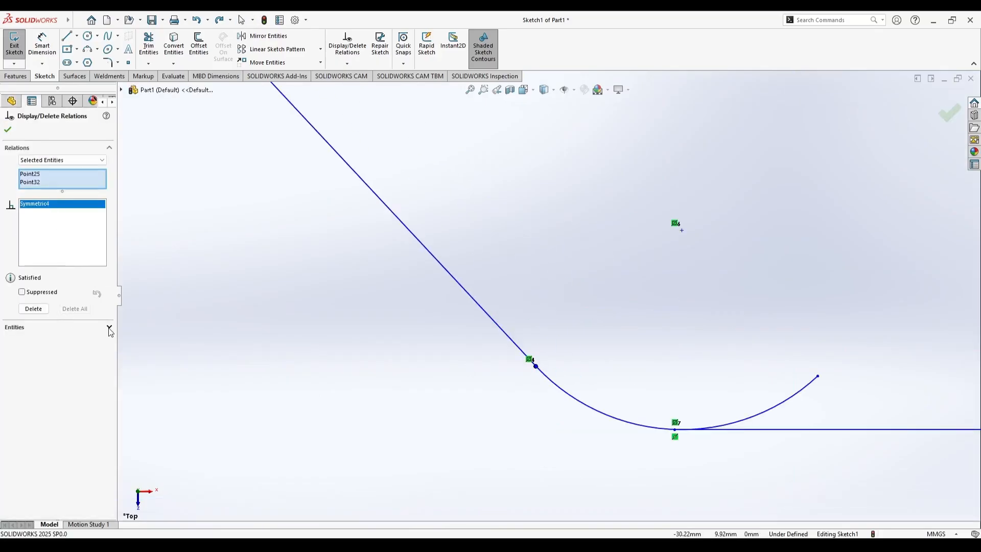
pyautogui.click(108, 327)
pyautogui.press('Escape')
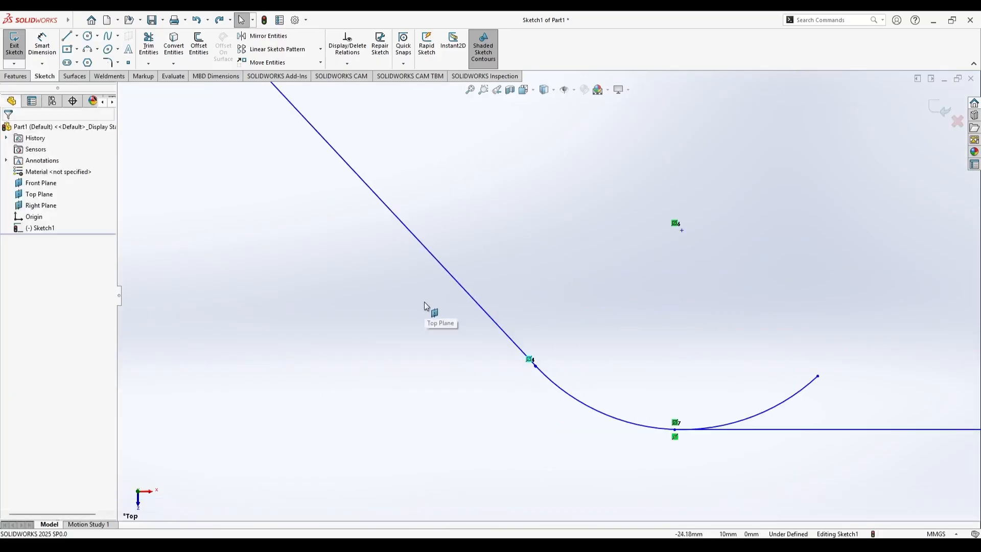
# - Add a tangent relation between the upper 4 mm arc and the upper angled line
pyautogui.click(576, 399)
pyautogui.keyDown('ctrl'); pyautogui.click(499, 325); pyautogui.keyUp('ctrl')
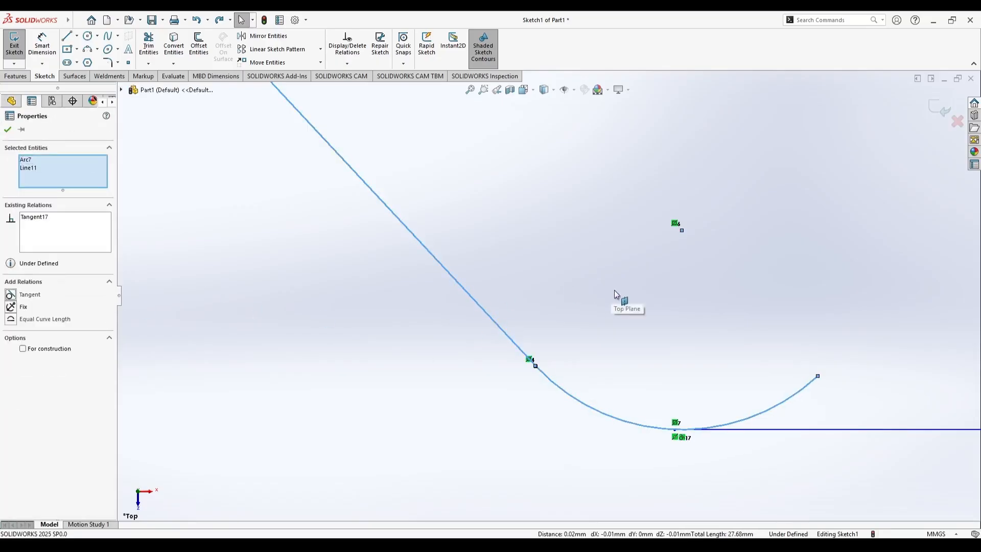
pyautogui.scroll(-2, 613, 291)
pyautogui.click(8, 130)
# - Trim the upper 4 mm arc's excess end and the overlapping piece of the horizontal line where they meet
pyautogui.scroll(5, 562, 281)
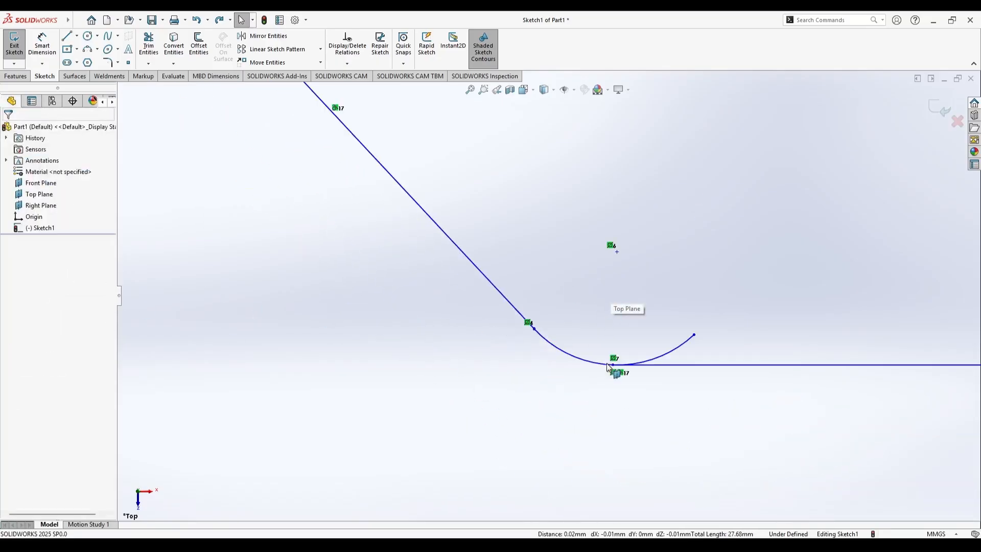
pyautogui.scroll(2, 671, 342)
pyautogui.scroll(-7, 621, 306)
pyautogui.click(148, 45)
pyautogui.scroll(-1, 249, 319)
pyautogui.scroll(6, 327, 299)
pyautogui.scroll(-7, 503, 300)
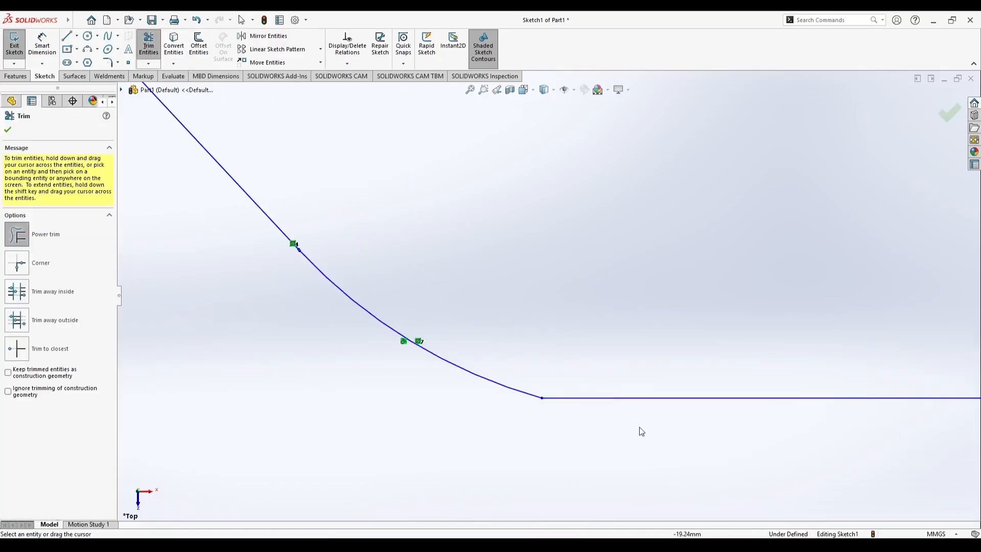
pyautogui.scroll(5, 533, 412)
pyautogui.scroll(-3, 533, 412)
pyautogui.scroll(-2, 559, 253)
pyautogui.moveTo(558, 256)
pyautogui.mouseDown(button='middle')
pyautogui.moveTo(556, 300)
pyautogui.moveTo(560, 272)
pyautogui.mouseUp(button='middle')
pyautogui.click(8, 130)
# - Return to the top view and undo the last trim at the upper 4 mm arc
pyautogui.click(547, 90)
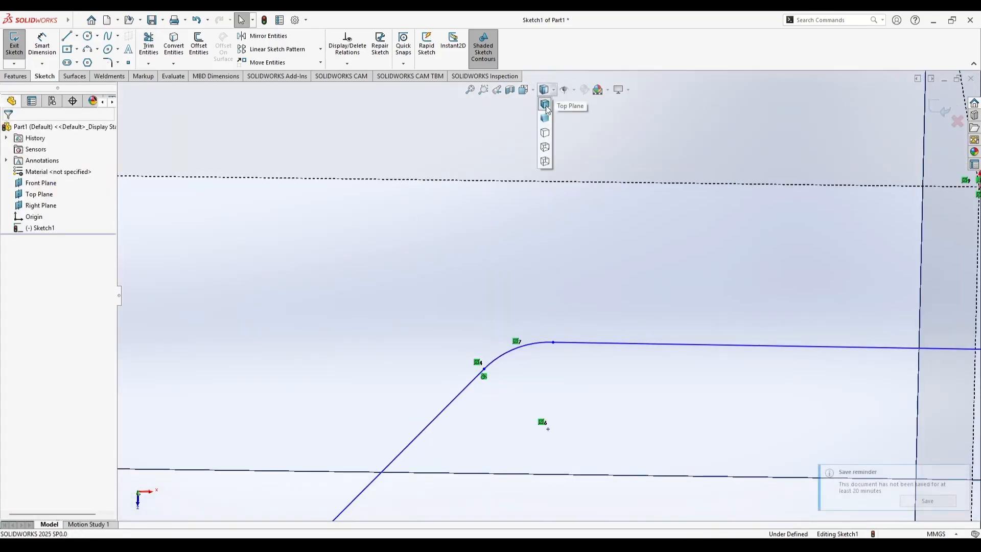
pyautogui.click(546, 105)
pyautogui.scroll(-6, 532, 291)
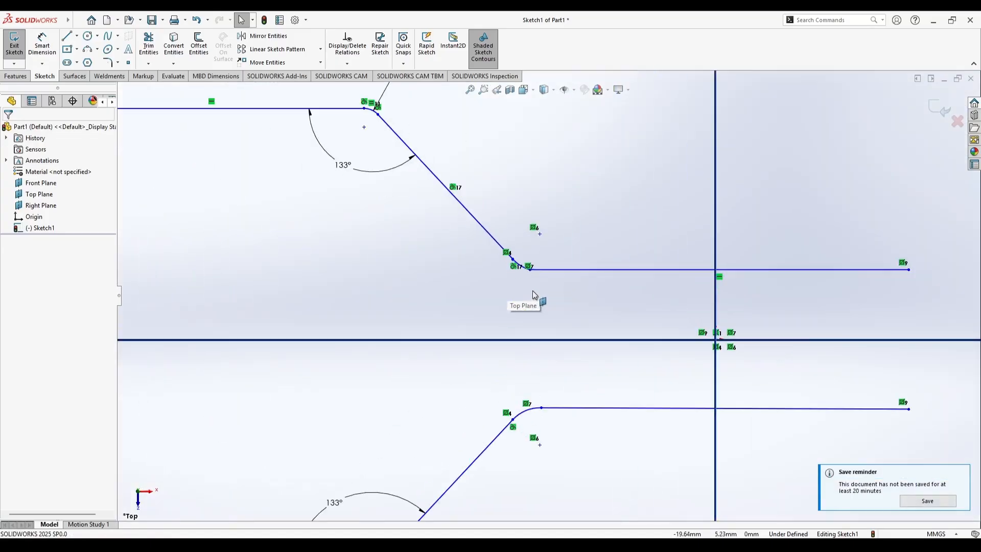
pyautogui.scroll(-8, 533, 290)
pyautogui.scroll(-2, 378, 283)
pyautogui.scroll(8, 649, 323)
pyautogui.scroll(-5, 574, 308)
# - Check the relation between the upper angled line and the upper 4 mm arc, and undo the last change to the line
pyautogui.click(526, 306)
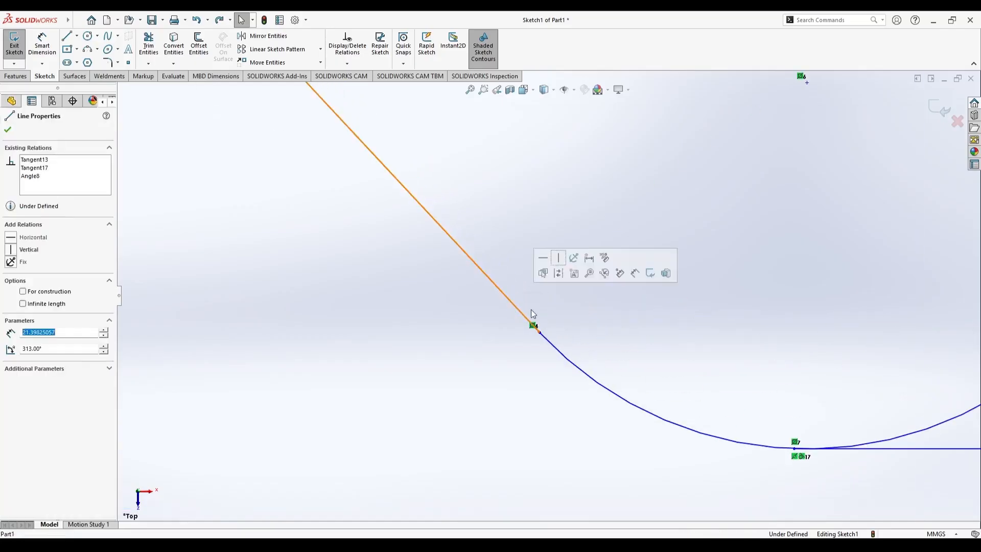
pyautogui.keyDown('ctrl'); pyautogui.click(560, 355); pyautogui.keyUp('ctrl')
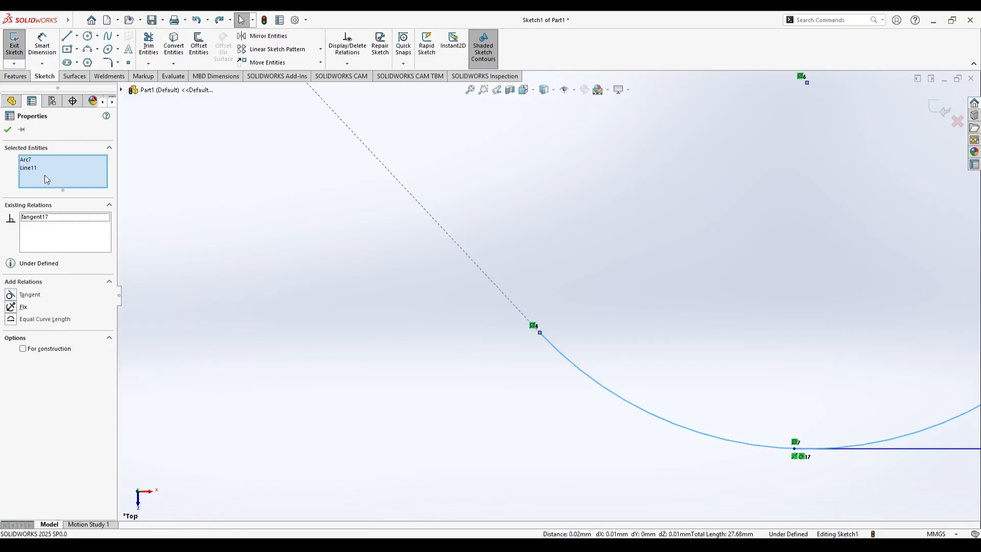
pyautogui.press('Escape')
pyautogui.scroll(4, 559, 286)
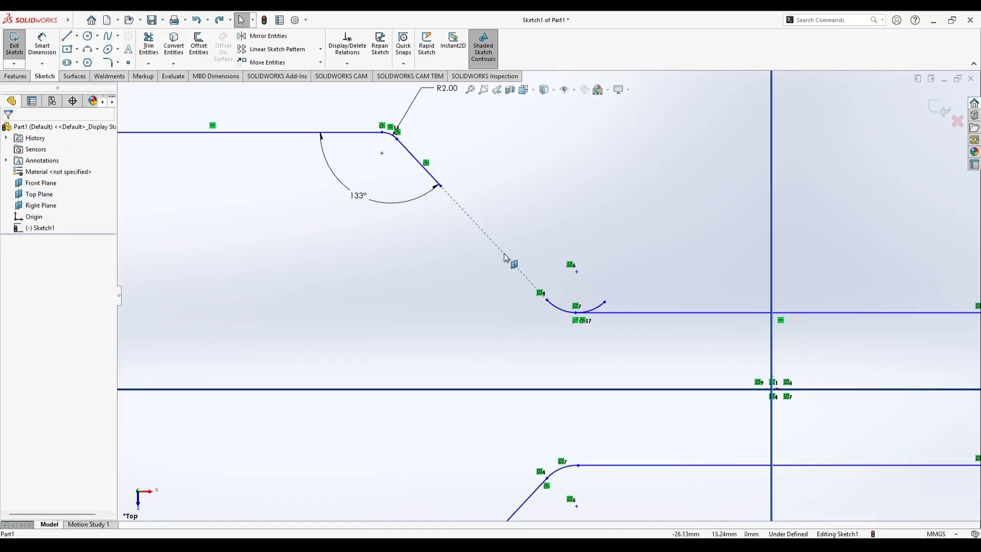
pyautogui.hotkey('ctrl', 'z')
pyautogui.scroll(1, 521, 259)
# - Delete the tangent relation between the upper 4 mm arc and the upper angled line, and remove that arc
pyautogui.scroll(-4, 522, 263)
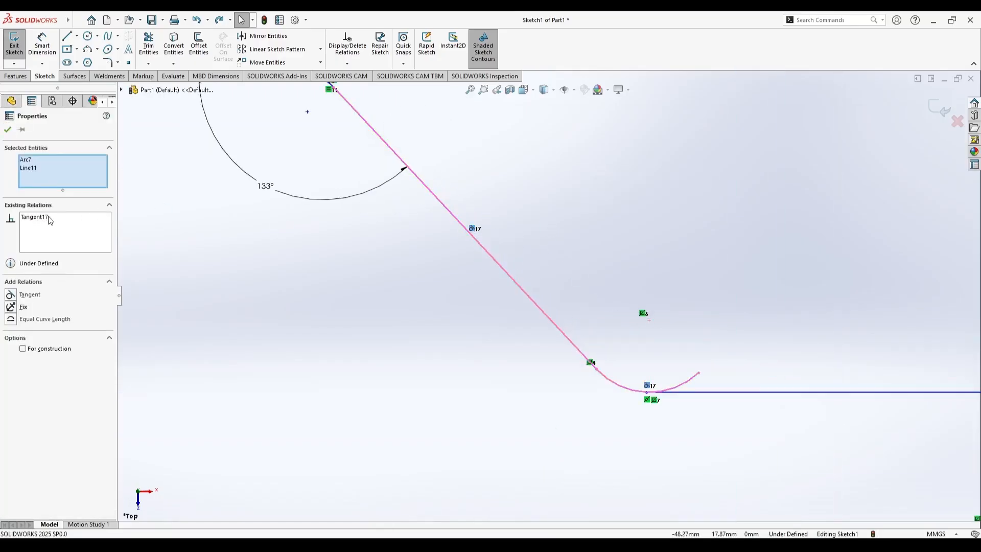
pyautogui.press('Delete')
pyautogui.click(7, 129)
pyautogui.scroll(2, 587, 357)
pyautogui.scroll(-11, 589, 358)
pyautogui.click(549, 331)
pyautogui.press('Delete')
# - Mirror the lower 4 mm arc about the Front Plane, keeping the original
pyautogui.scroll(-6, 603, 366)
pyautogui.scroll(3, 608, 369)
pyautogui.scroll(-3, 564, 429)
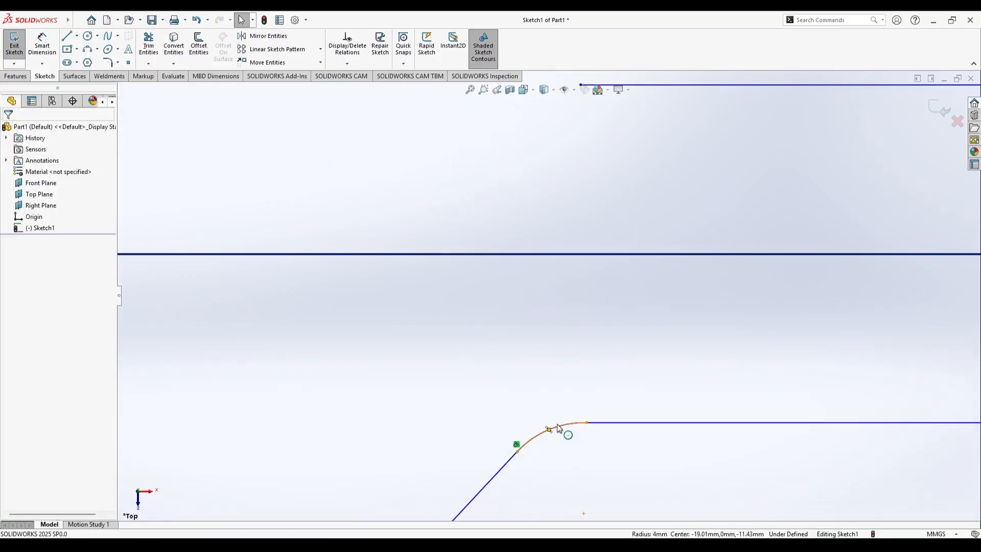
pyautogui.click(565, 425)
pyautogui.press('Escape')
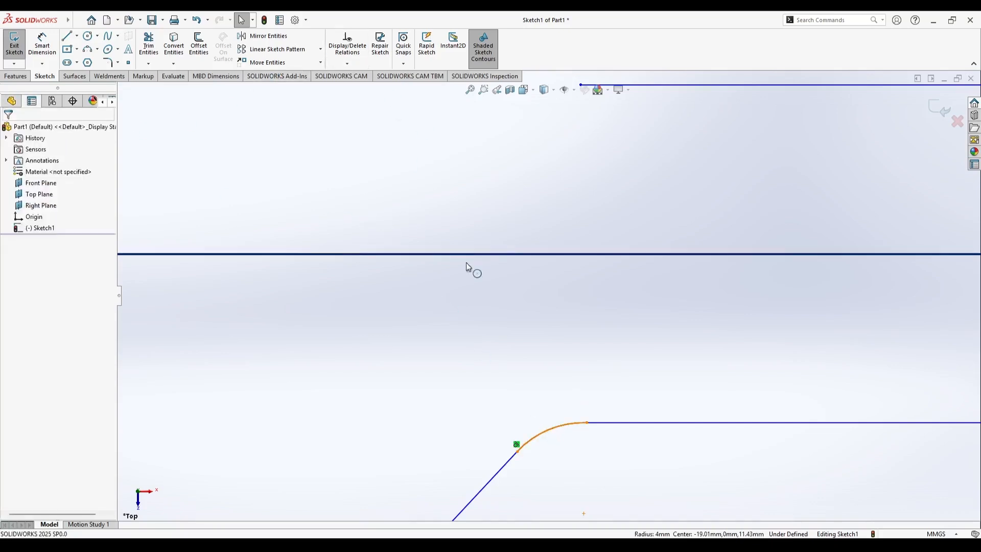
pyautogui.click(541, 430)
pyautogui.click(268, 36)
pyautogui.click(64, 256)
pyautogui.scroll(1, 516, 272)
pyautogui.click(522, 269)
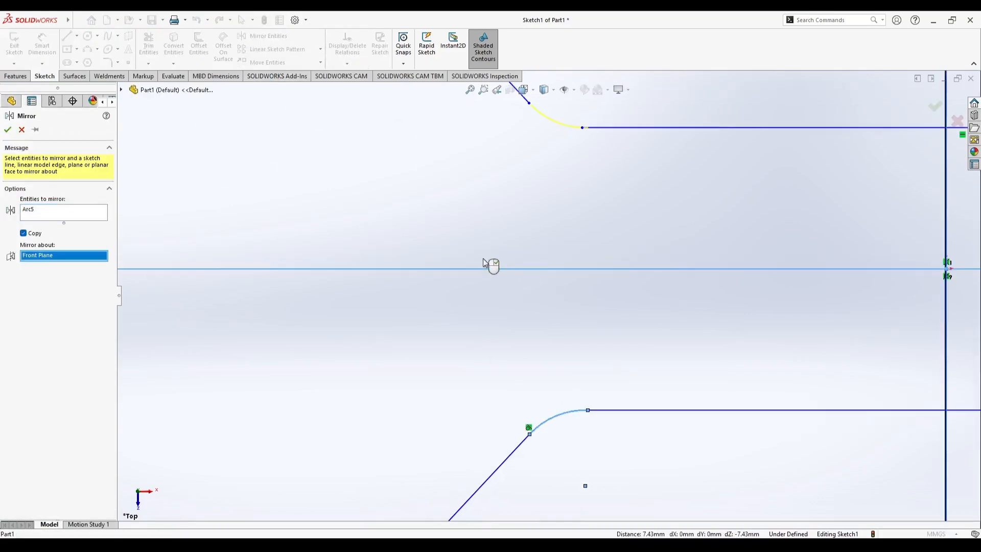
pyautogui.click(7, 130)
# - Trim the upper horizontal line's excess end where it overlaps the mirrored 4 mm arc
pyautogui.scroll(2, 562, 302)
pyautogui.scroll(-8, 562, 301)
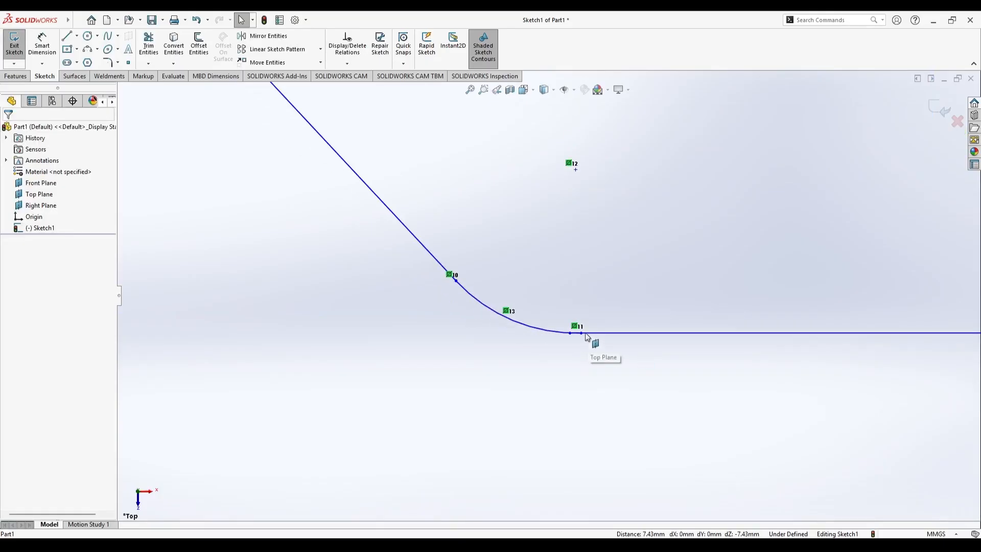
pyautogui.click(139, 50)
pyautogui.scroll(2, 514, 293)
pyautogui.scroll(-4, 514, 293)
pyautogui.click(495, 272)
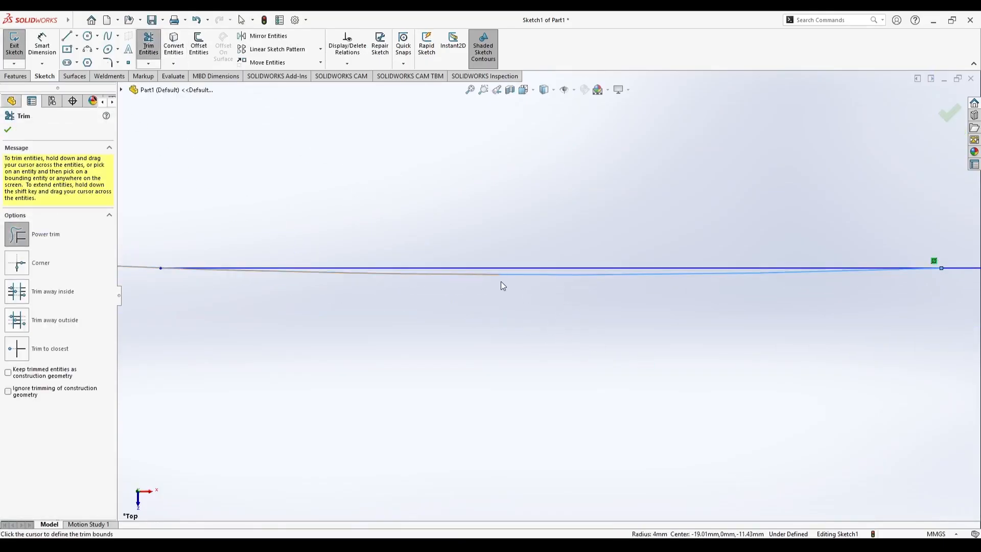
pyautogui.moveTo(479, 277); pyautogui.dragTo(476, 272)
pyautogui.scroll(-2, 473, 302)
pyautogui.scroll(9, 475, 303)
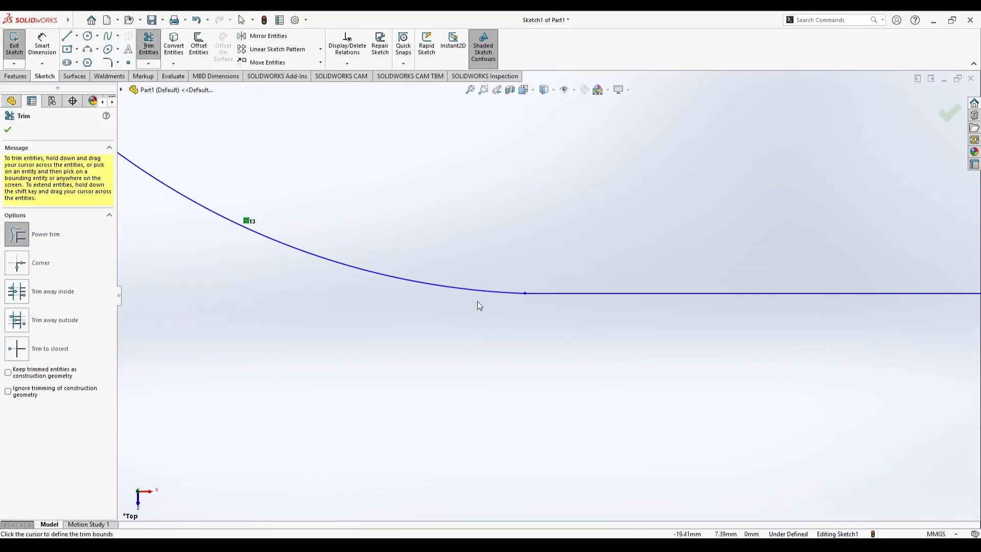
# - Merge the lower endpoint of the upper angled line with the adjoining endpoint of the mirrored 4 mm arc
pyautogui.scroll(-4, 563, 310)
pyautogui.scroll(-3, 563, 310)
pyautogui.press('Escape')
pyautogui.click(514, 280)
pyautogui.keyDown('ctrl'); pyautogui.click(534, 303); pyautogui.keyUp('ctrl')
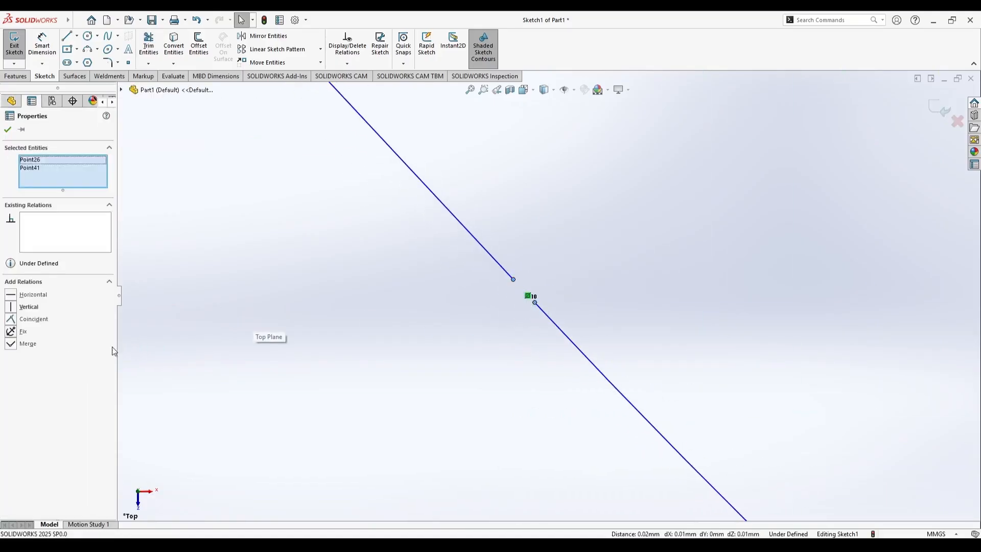
pyautogui.click(11, 345)
pyautogui.click(8, 130)
# - Examine the joints at both 4 mm arcs and the overall half profile from close up and at an angle
pyautogui.scroll(5, 651, 345)
pyautogui.scroll(2, 647, 369)
pyautogui.scroll(-15, 545, 382)
pyautogui.scroll(3, 567, 301)
pyautogui.scroll(8, 587, 327)
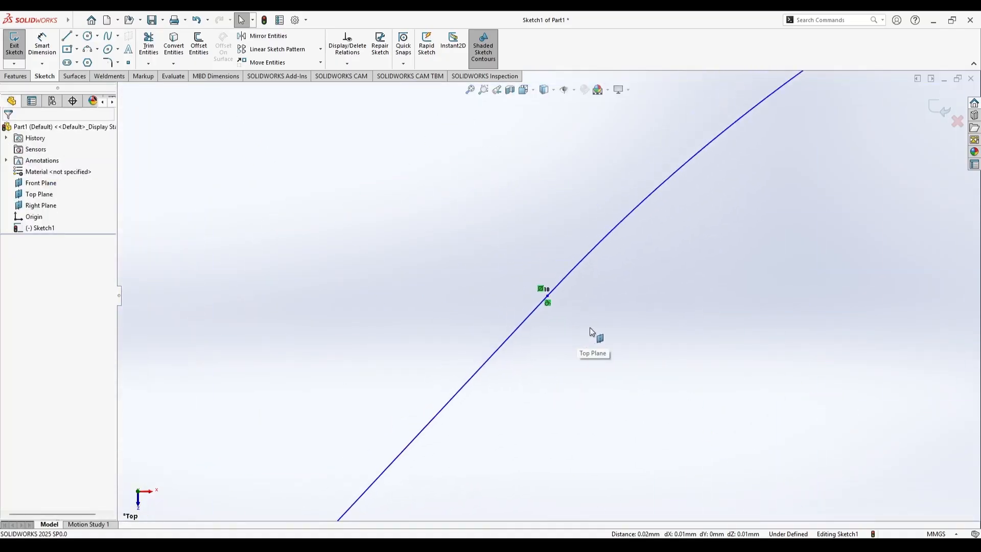
pyautogui.moveTo(628, 318)
pyautogui.mouseDown(button='middle')
pyautogui.moveTo(581, 316)
pyautogui.moveTo(600, 323)
pyautogui.mouseUp(button='middle')
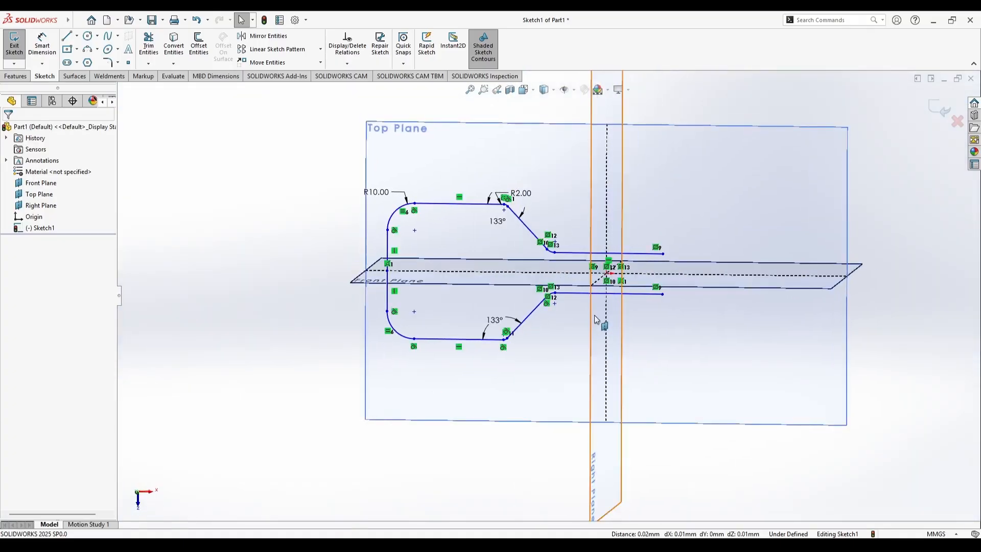
pyautogui.scroll(-4, 597, 315)
pyautogui.moveTo(568, 290)
pyautogui.mouseDown(button='middle')
pyautogui.moveTo(533, 266)
pyautogui.moveTo(542, 267)
pyautogui.mouseUp(button='middle')
pyautogui.scroll(6, 542, 271)
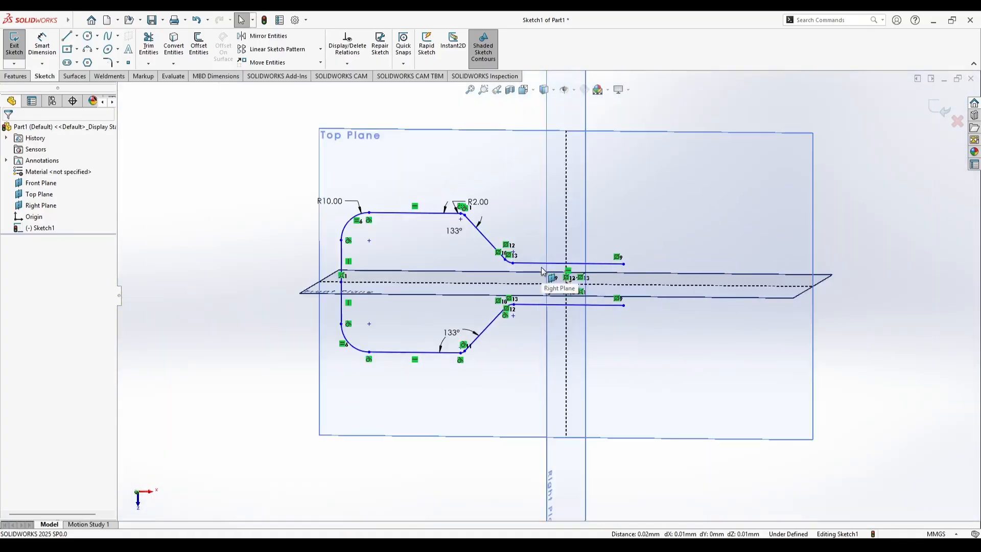
pyautogui.scroll(-6, 536, 292)
pyautogui.scroll(2, 539, 296)
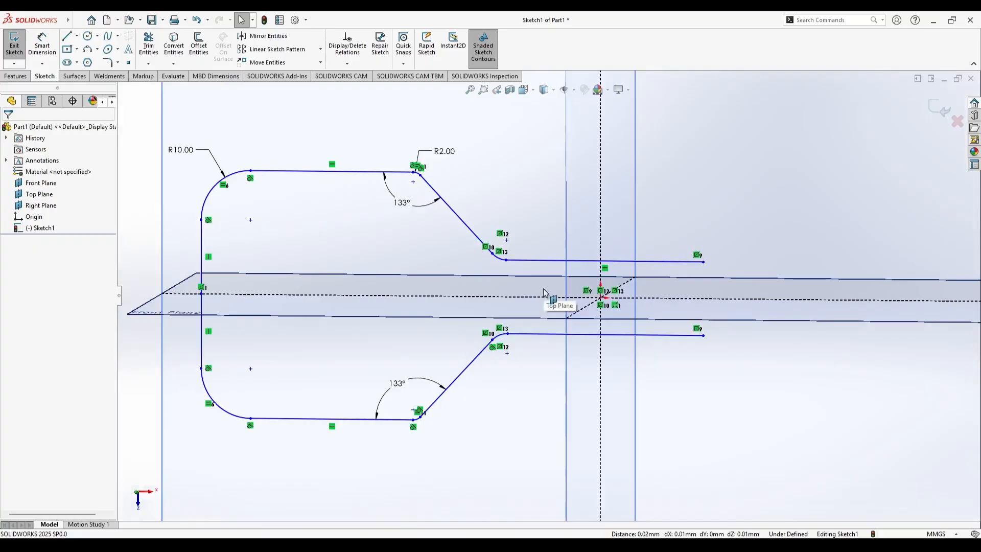
# - Mirror the left end's lines and all its arcs, including both 4 mm arcs but not the parallel neck lines, about the Right Plane
pyautogui.click(546, 95)
pyautogui.click(539, 163)
pyautogui.click(248, 37)
pyautogui.click(439, 241)
pyautogui.click(379, 250)
pyautogui.click(374, 279)
pyautogui.click(374, 312)
pyautogui.click(379, 337)
pyautogui.click(432, 348)
pyautogui.click(485, 326)
pyautogui.scroll(2, 481, 344)
pyautogui.scroll(5, 480, 344)
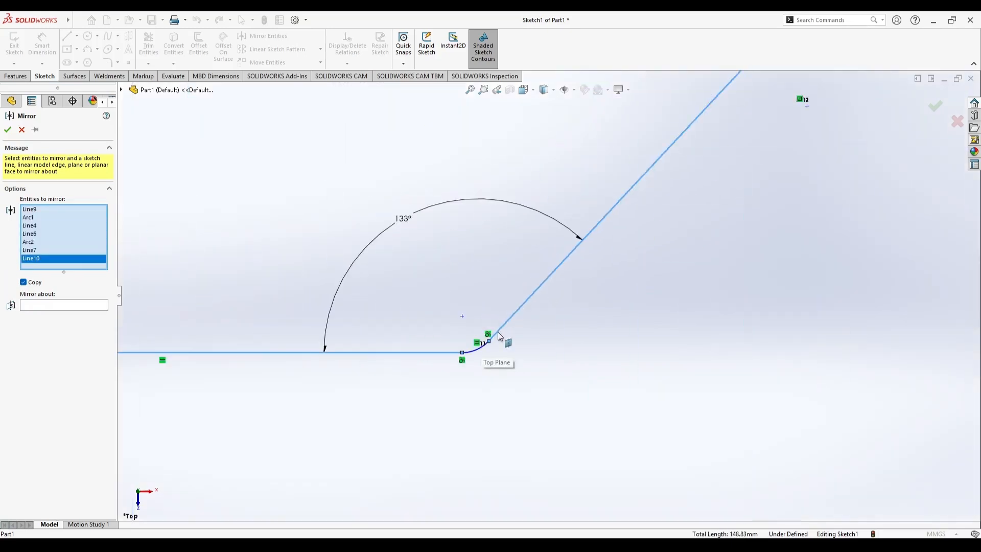
pyautogui.click(506, 309)
pyautogui.scroll(-4, 587, 181)
pyautogui.scroll(5, 511, 220)
pyautogui.scroll(2, 466, 241)
pyautogui.click(475, 236)
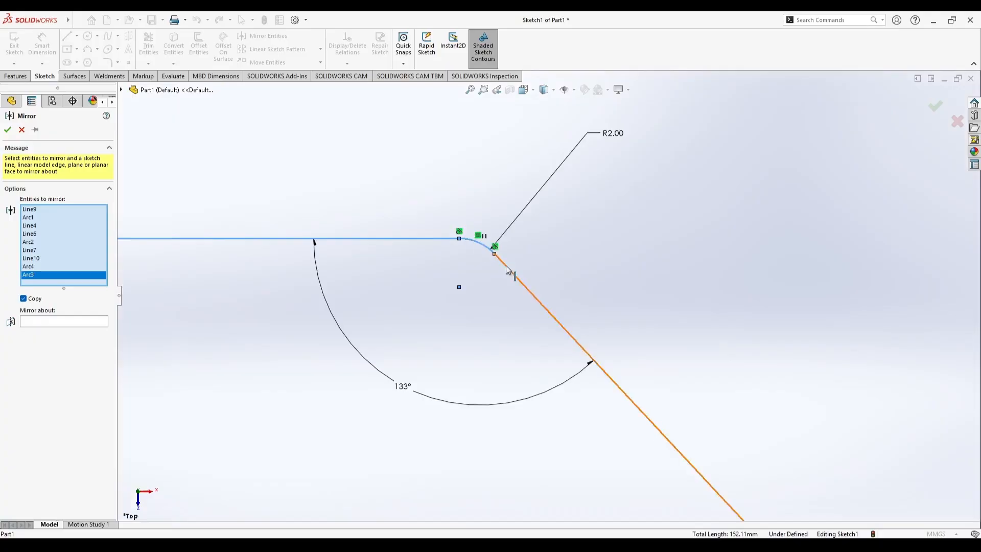
pyautogui.click(522, 282)
pyautogui.scroll(5, 593, 317)
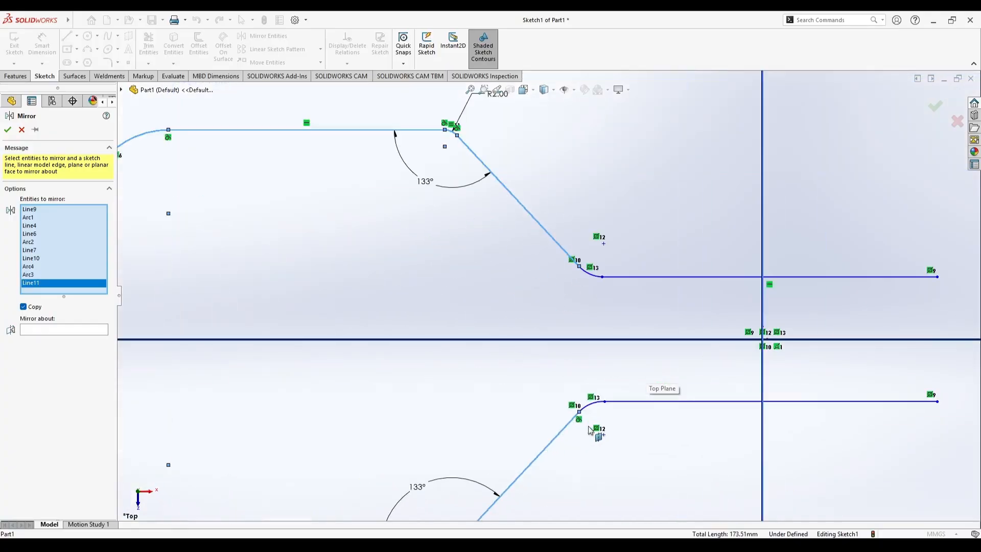
pyautogui.scroll(-3, 567, 445)
pyautogui.click(581, 366)
pyautogui.click(588, 142)
pyautogui.scroll(-5, 617, 225)
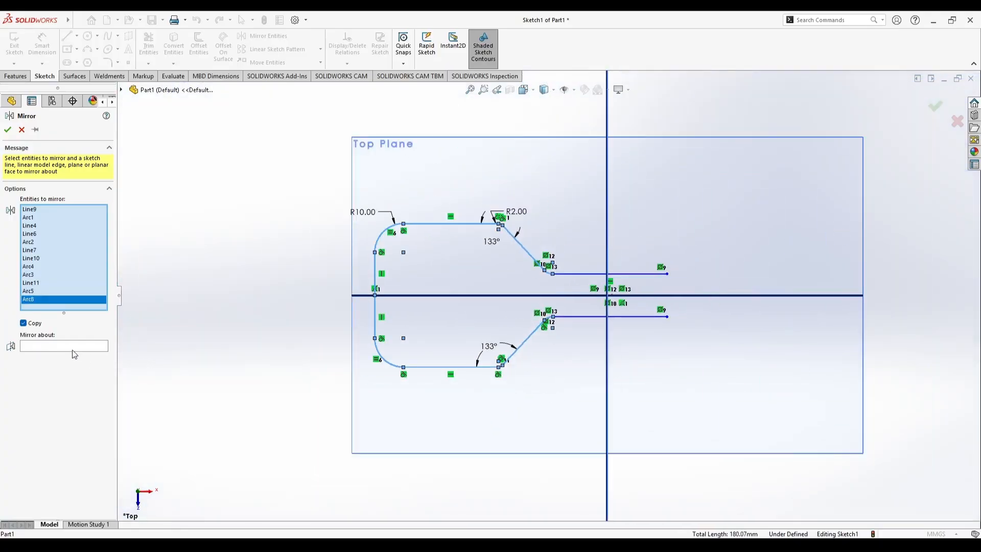
pyautogui.click(93, 347)
pyautogui.click(608, 225)
pyautogui.scroll(-4, 672, 315)
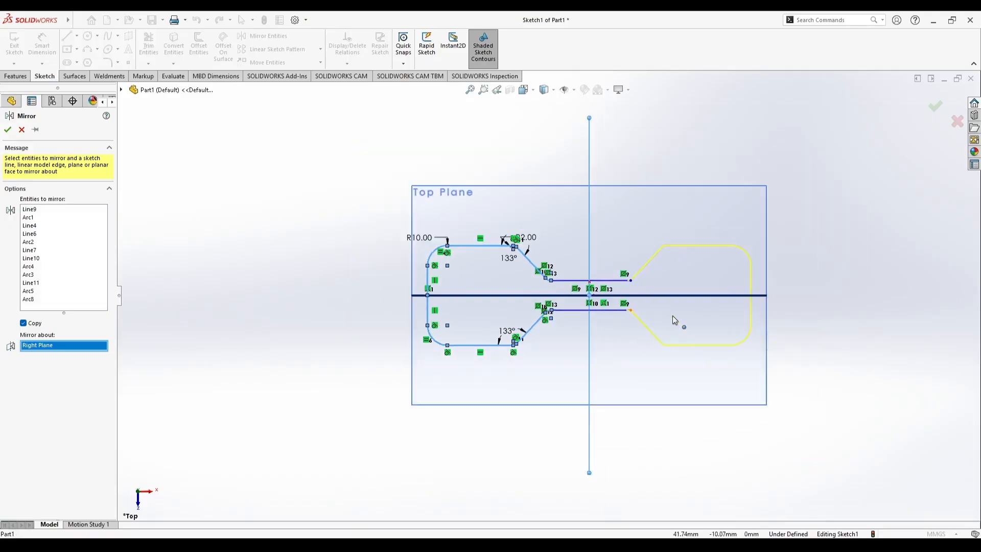
pyautogui.click(8, 129)
# - Trim the lower neck line's overhanging end where it meets the mirrored right-hand arc
pyautogui.scroll(-1, 647, 304)
pyautogui.scroll(10, 647, 304)
pyautogui.scroll(3, 327, 319)
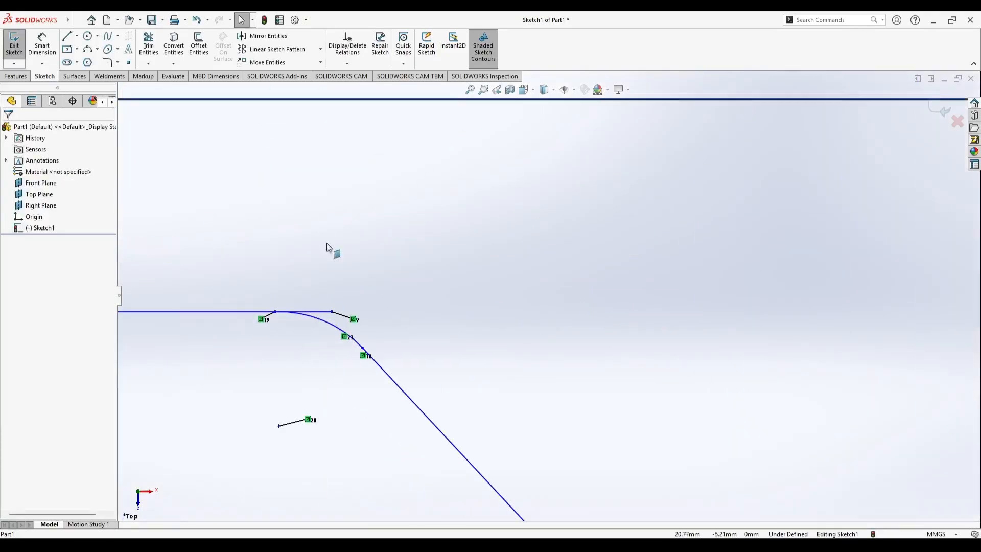
pyautogui.click(147, 49)
pyautogui.scroll(5, 342, 295)
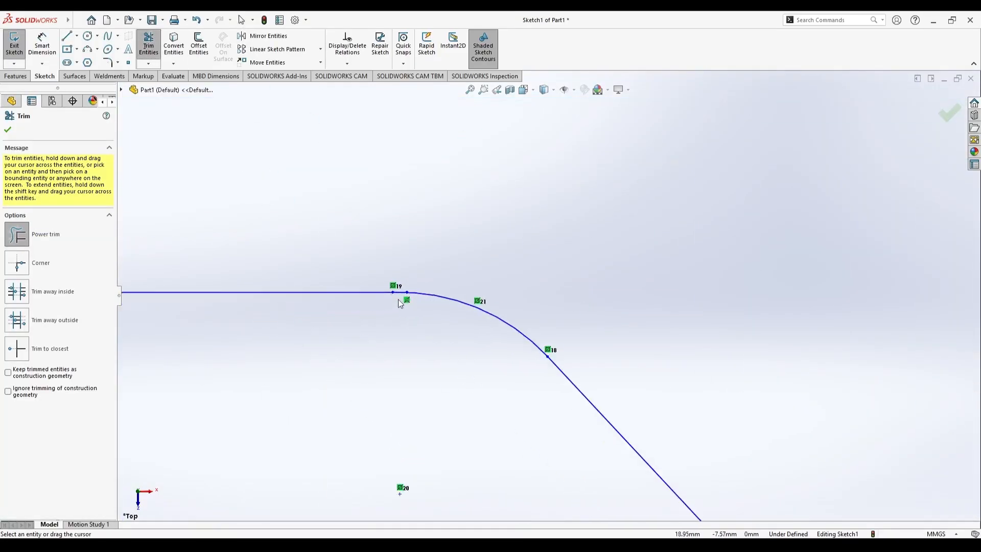
pyautogui.scroll(-6, 723, 334)
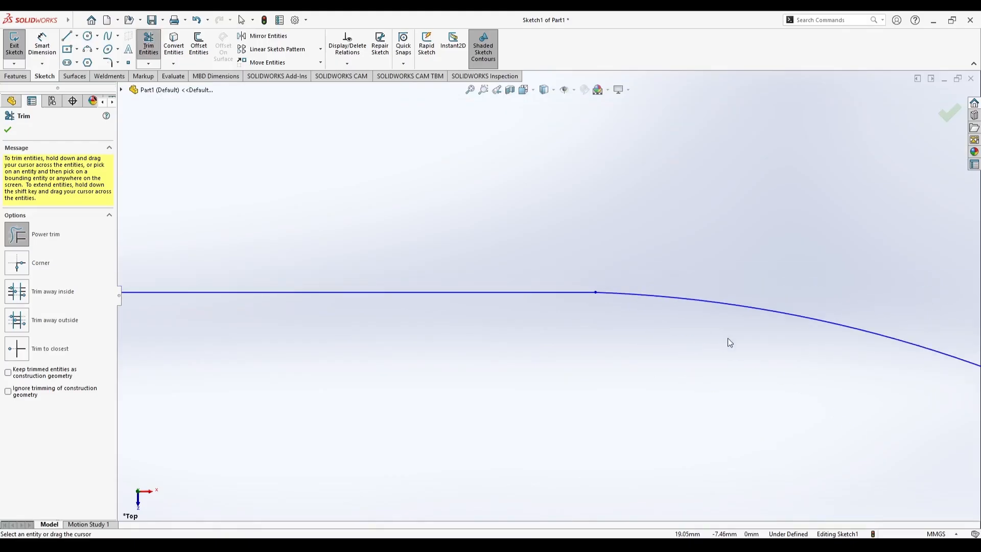
# - Trim the upper neck line's overhanging end at the mirrored right-hand arc to close the profile
pyautogui.scroll(4, 555, 290)
pyautogui.scroll(3, 554, 287)
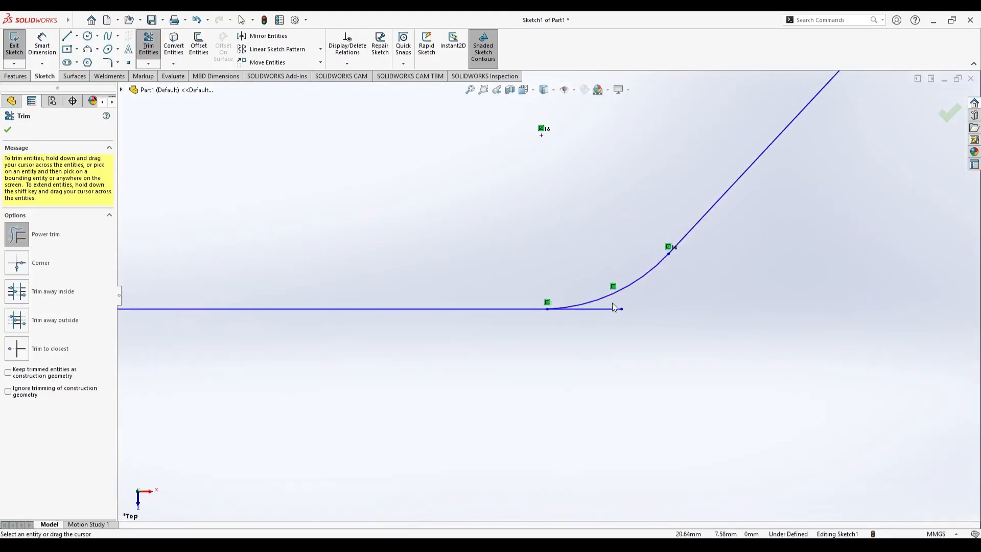
pyautogui.moveTo(611, 302); pyautogui.dragTo(592, 322)
pyautogui.scroll(-10, 551, 318)
pyautogui.scroll(-2, 452, 300)
pyautogui.scroll(10, 493, 262)
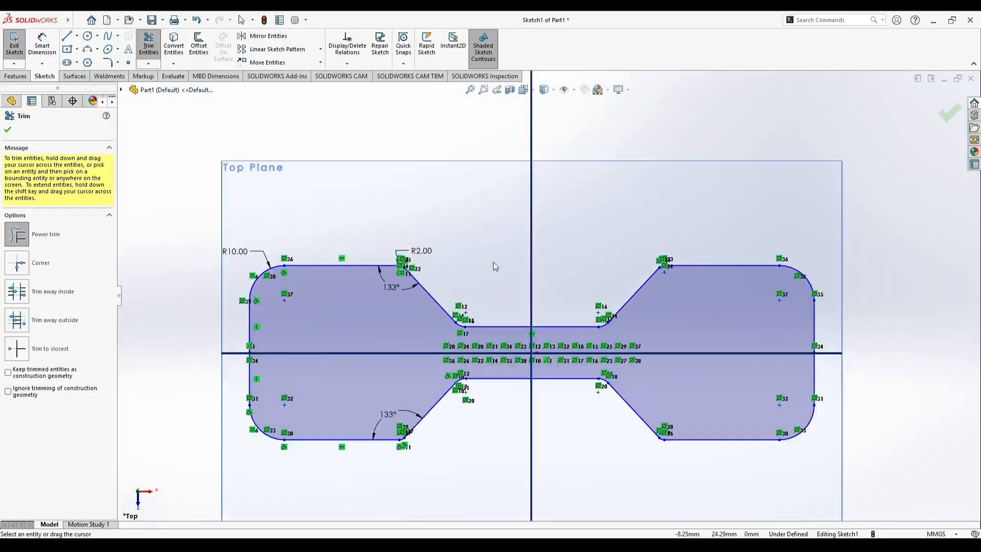
pyautogui.scroll(-11, 663, 348)
pyautogui.press('Escape')
# - Offset the left lobe's outer edges and arcs 10 mm inward, reversing the direction and turning off chain selection
pyautogui.scroll(6, 487, 304)
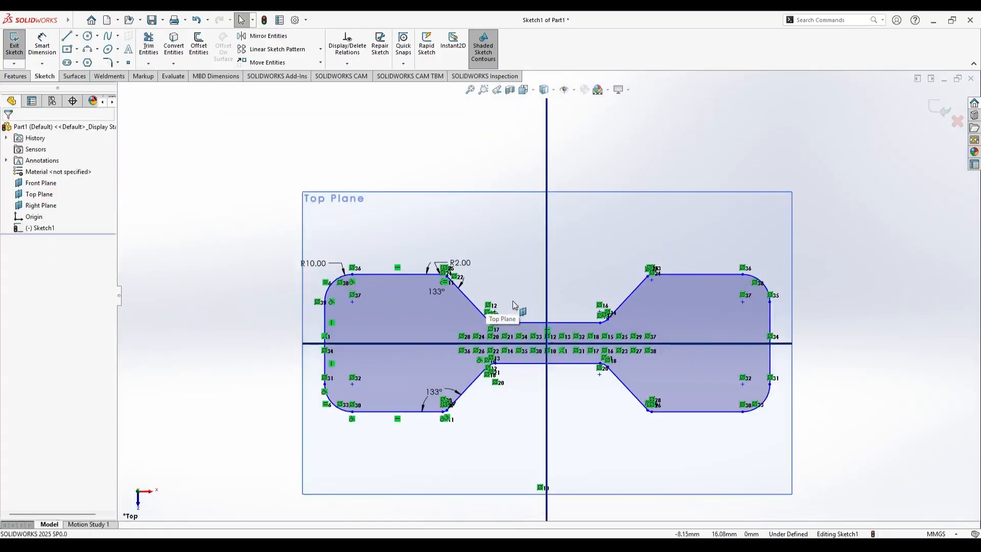
pyautogui.scroll(-5, 503, 338)
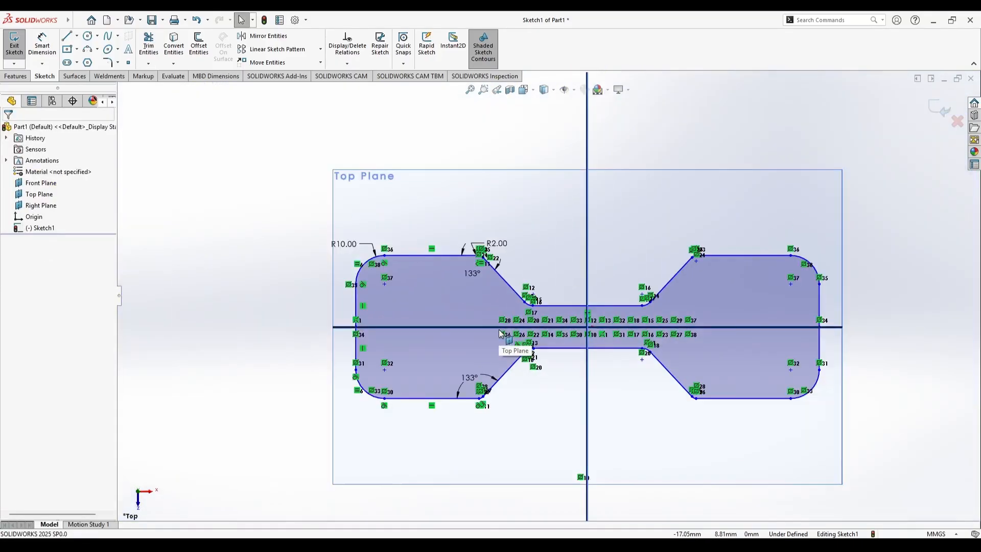
pyautogui.scroll(2, 421, 281)
pyautogui.click(199, 46)
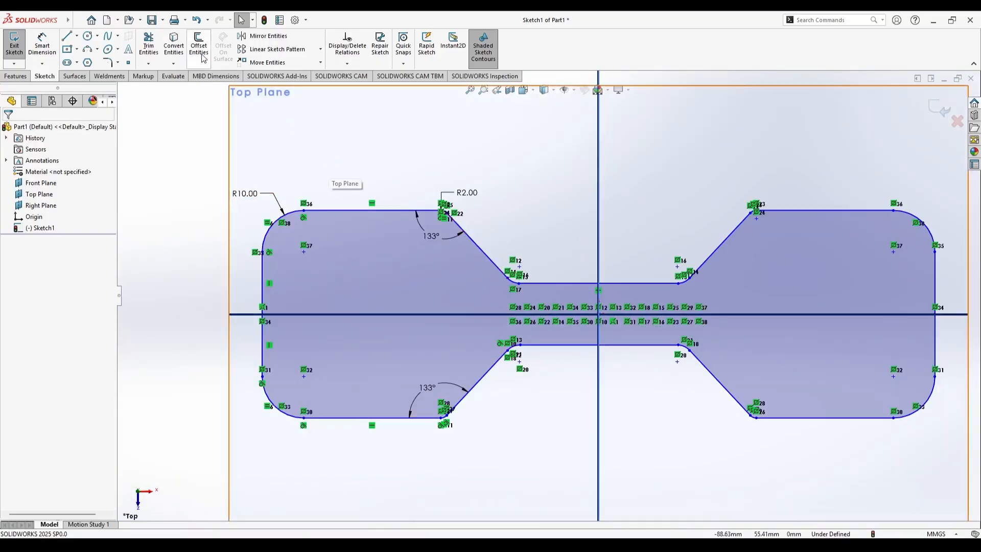
pyautogui.click(358, 210)
pyautogui.click(25, 182)
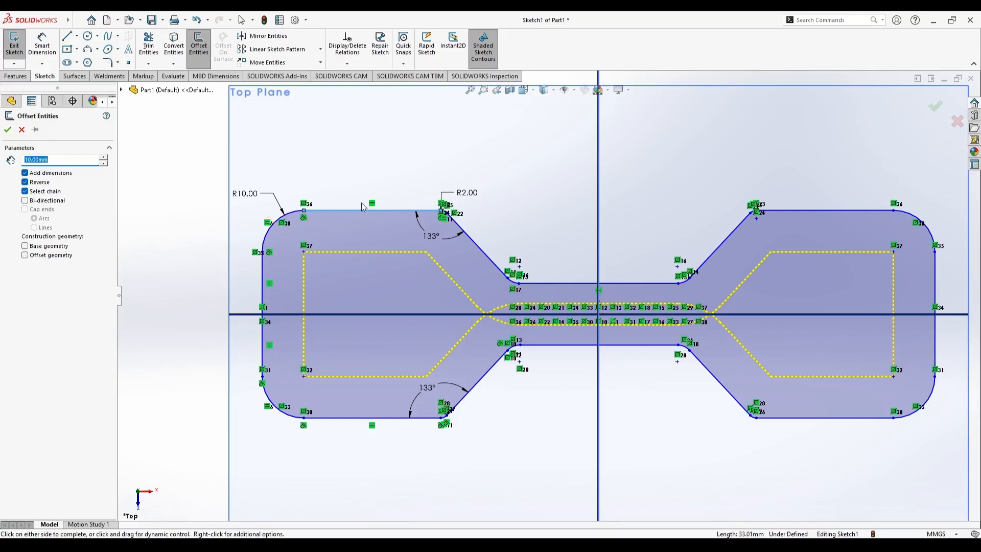
pyautogui.click(25, 191)
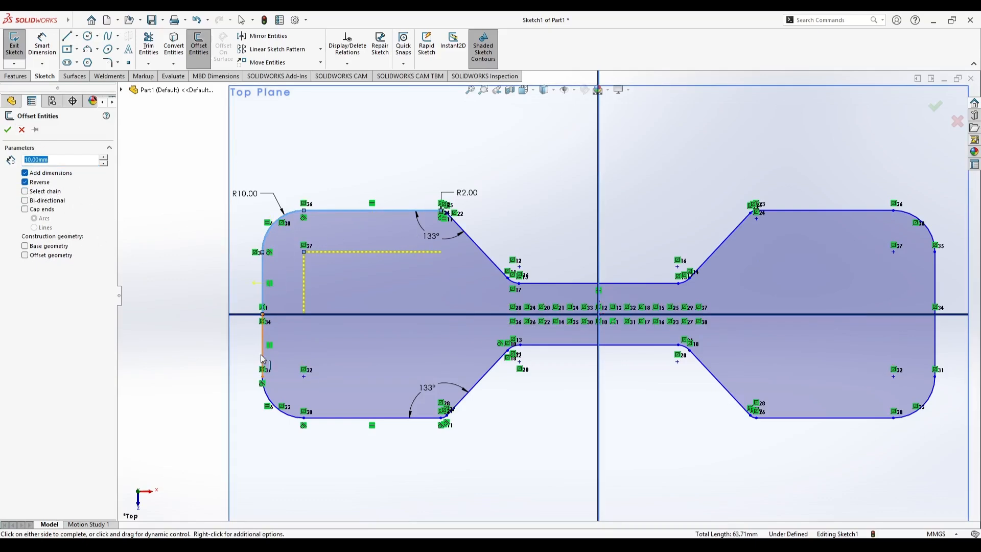
pyautogui.scroll(-3, 468, 401)
pyautogui.scroll(5, 516, 356)
pyautogui.scroll(-6, 541, 352)
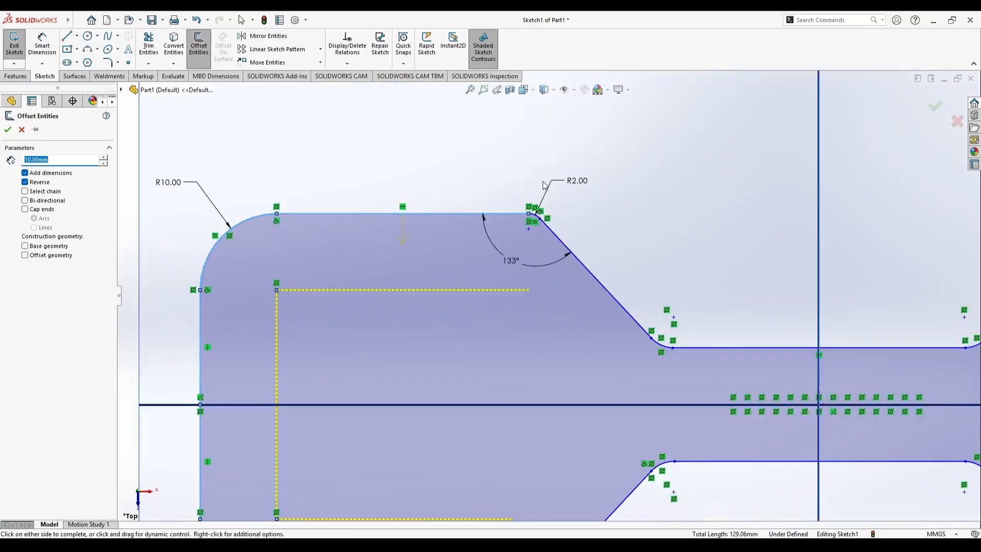
pyautogui.scroll(5, 547, 358)
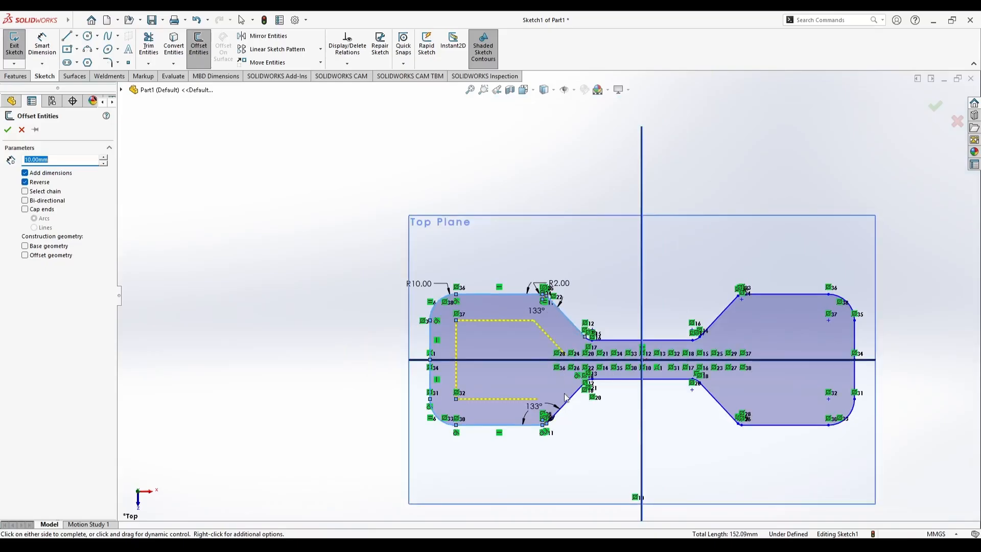
pyautogui.scroll(-10, 552, 356)
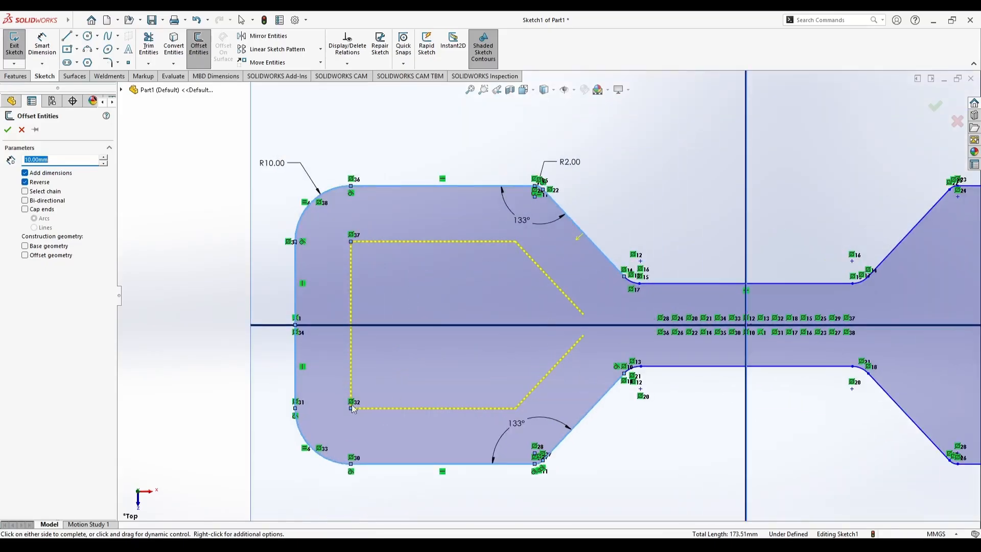
pyautogui.scroll(5, 469, 362)
pyautogui.scroll(3, 587, 317)
pyautogui.scroll(-10, 516, 328)
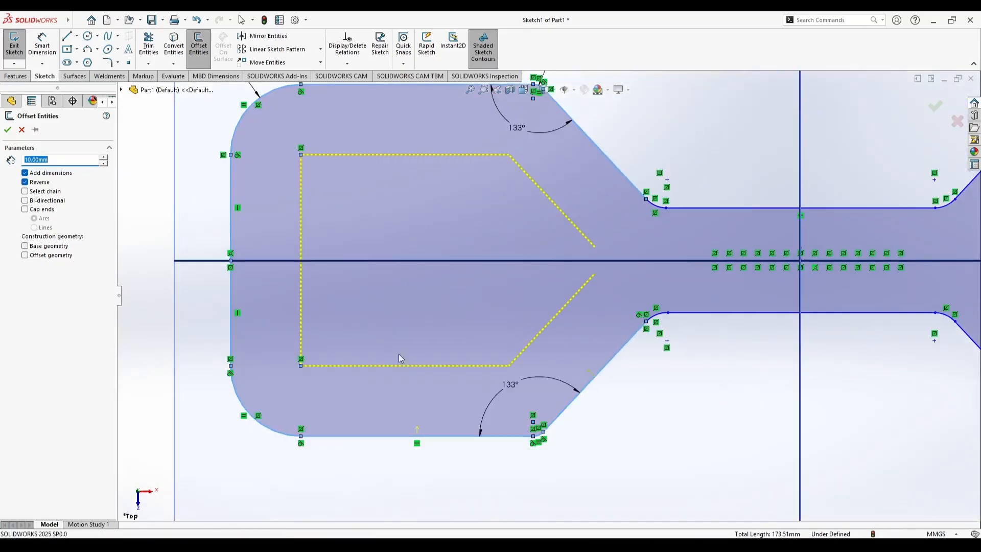
pyautogui.scroll(8, 544, 304)
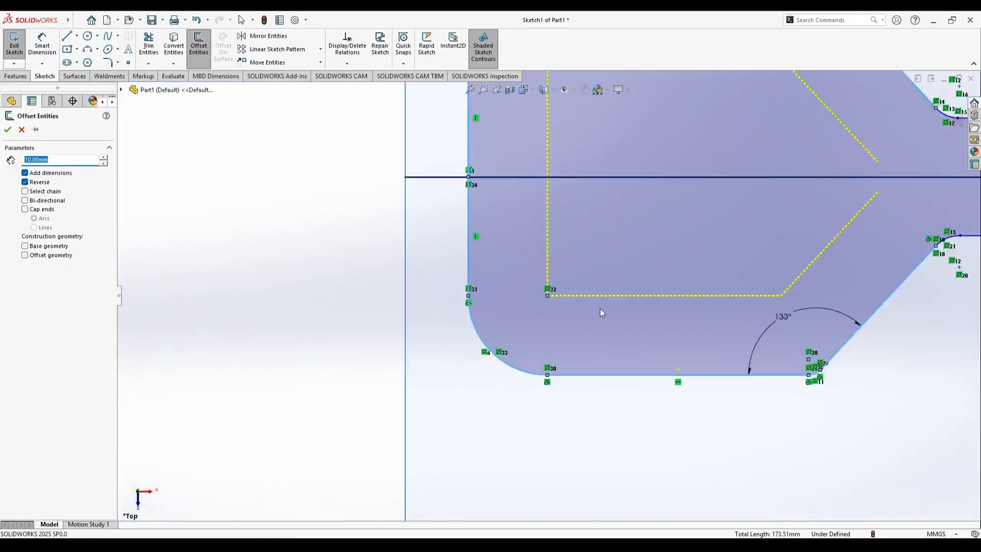
pyautogui.scroll(-2, 581, 332)
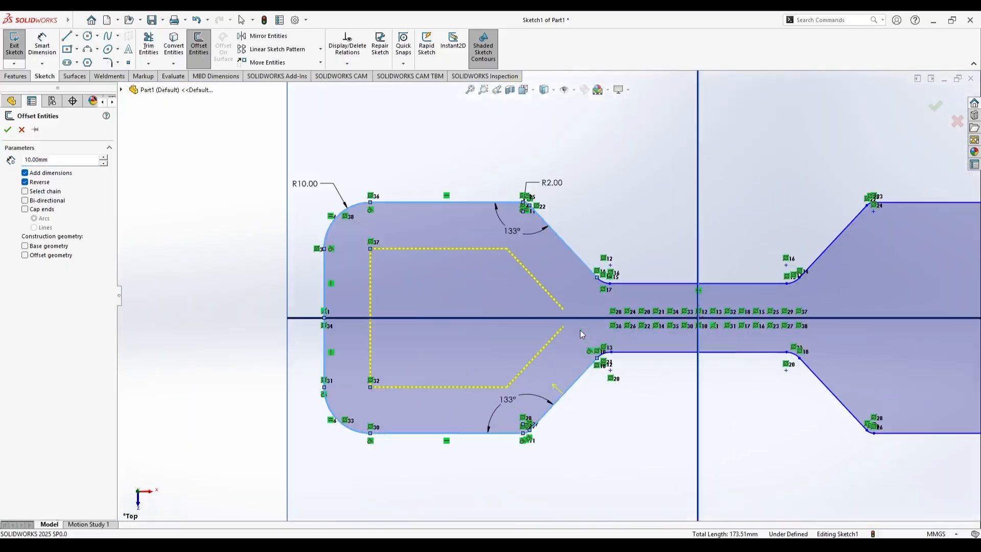
pyautogui.click(8, 130)
# - Try to fillet the two left corners of the inner offset outline with a 7 mm radius
pyautogui.scroll(-8, 469, 342)
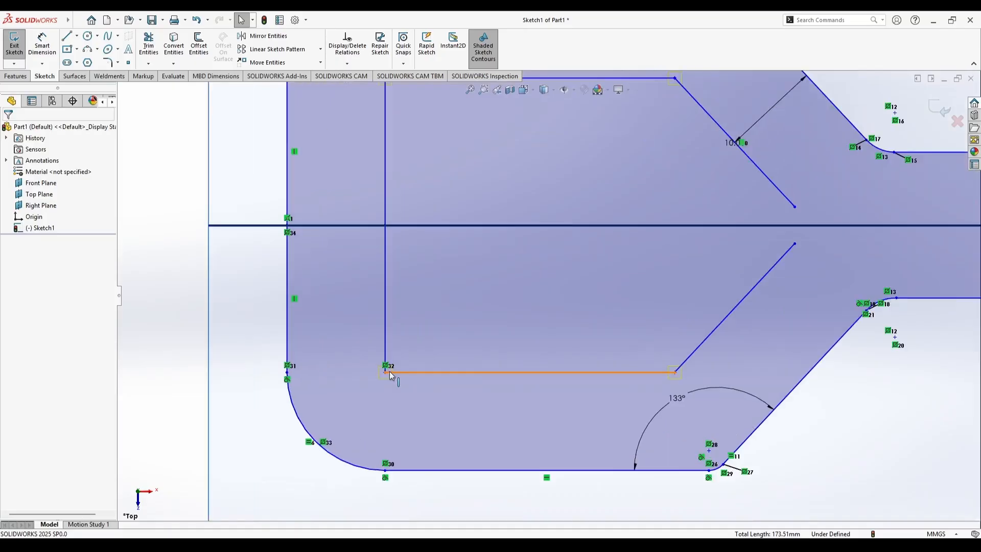
pyautogui.scroll(-12, 401, 368)
pyautogui.click(617, 225)
pyautogui.scroll(-3, 641, 278)
pyautogui.press('Escape')
pyautogui.scroll(10, 658, 321)
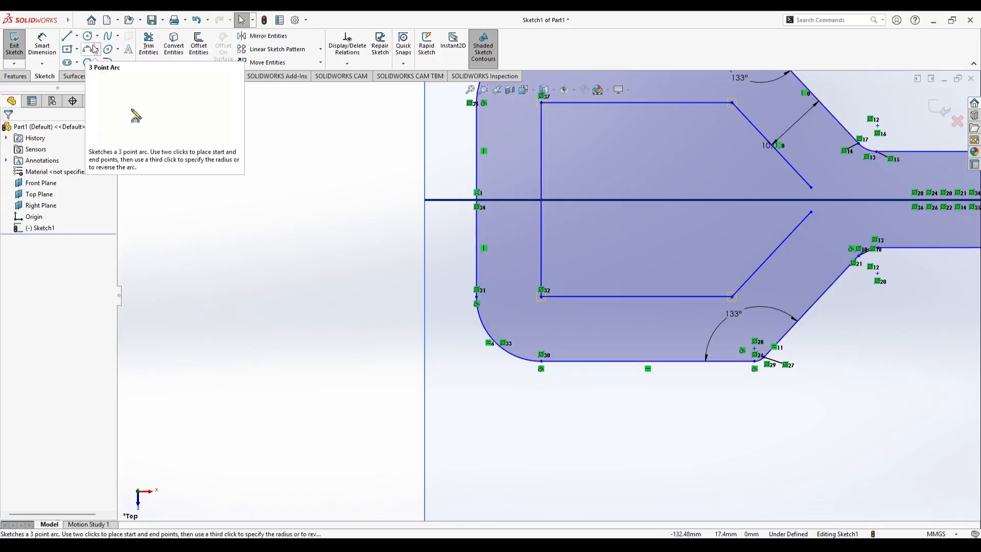
pyautogui.click(107, 62)
pyautogui.click(547, 300)
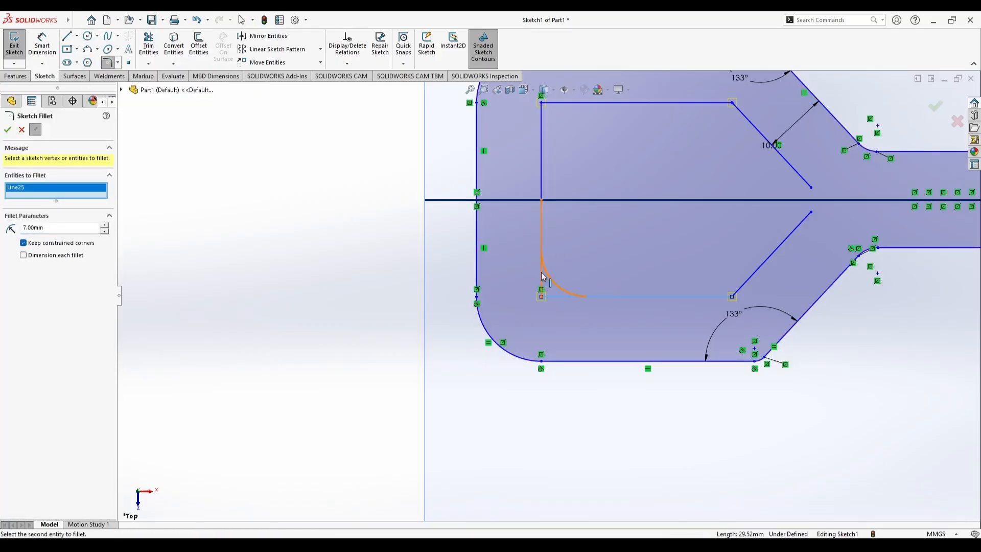
pyautogui.click(543, 276)
pyautogui.click(541, 114)
pyautogui.click(555, 103)
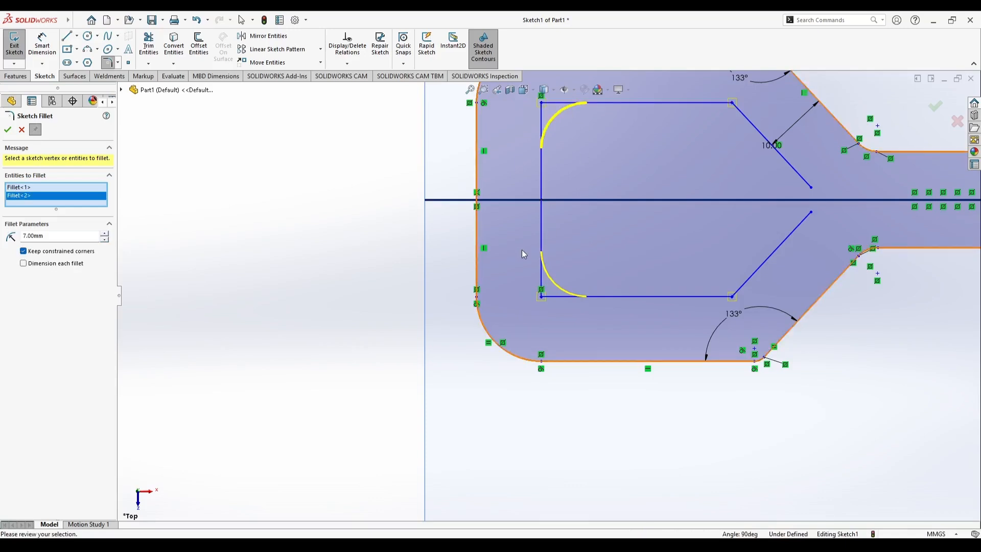
pyautogui.click(8, 130)
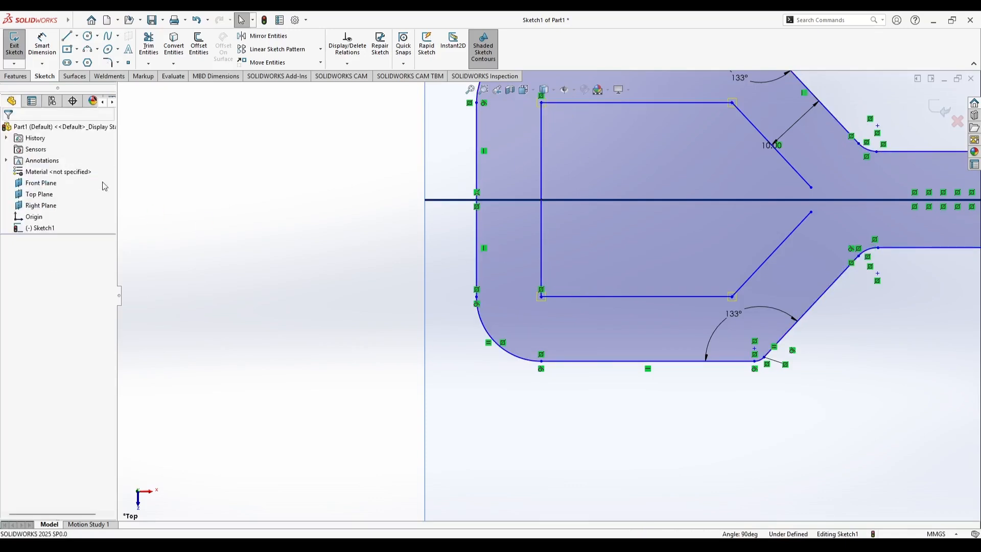
pyautogui.click(562, 191)
pyautogui.click(8, 130)
# - Offset the left lobe's upper edge, upper 10 mm arc and left side 3 mm inward, with chain selection off
pyautogui.scroll(5, 595, 255)
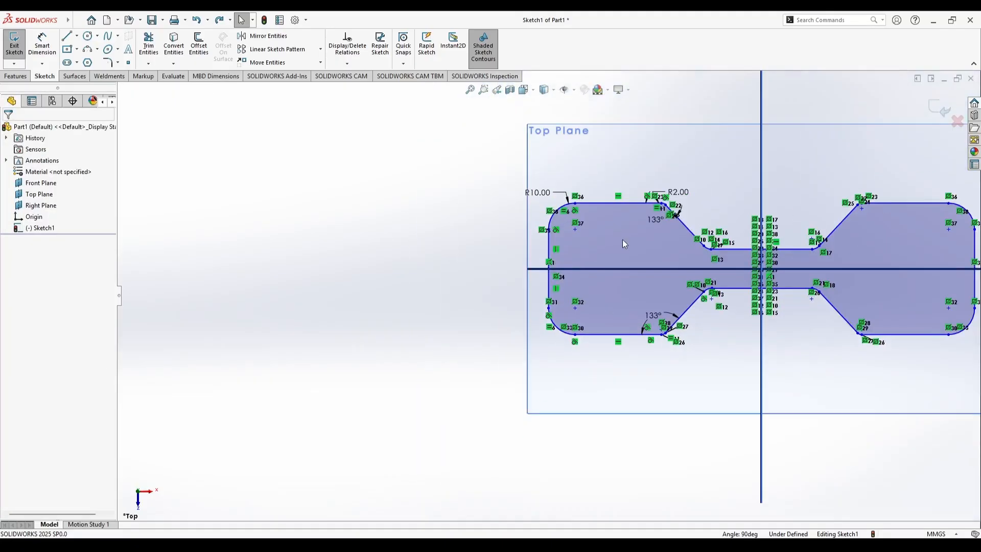
pyautogui.scroll(-2, 596, 255)
pyautogui.click(199, 45)
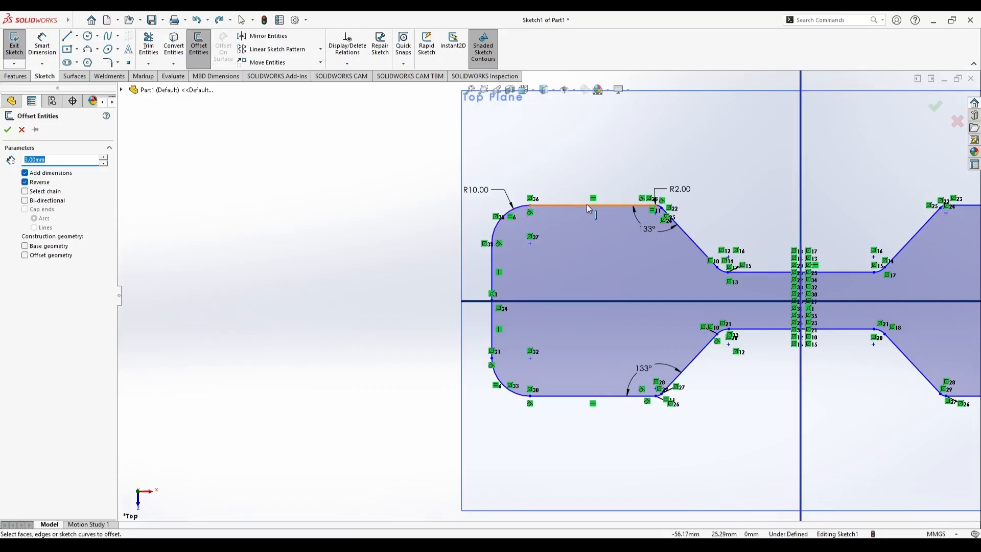
pyautogui.click(511, 211)
pyautogui.click(493, 277)
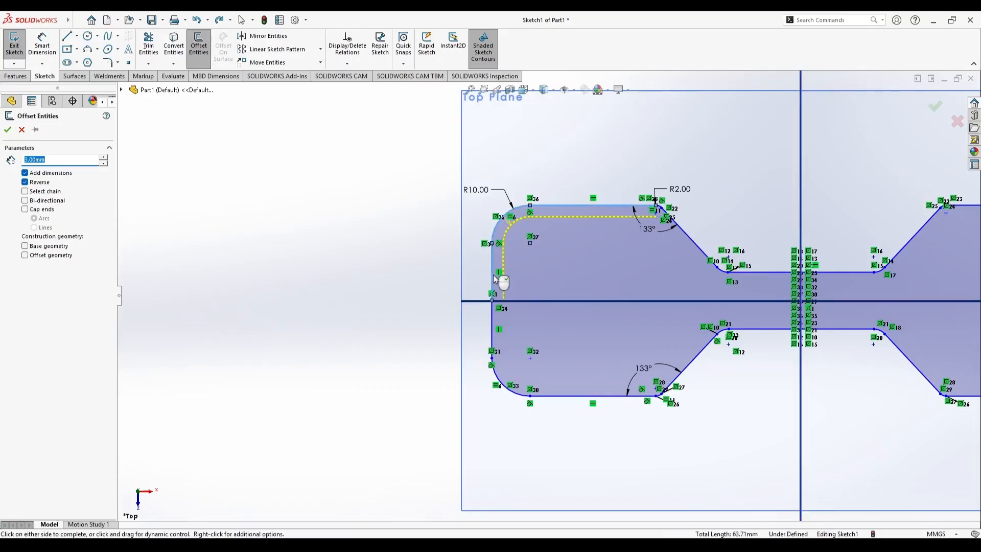
pyautogui.click(515, 394)
pyautogui.click(204, 54)
pyautogui.click(497, 379)
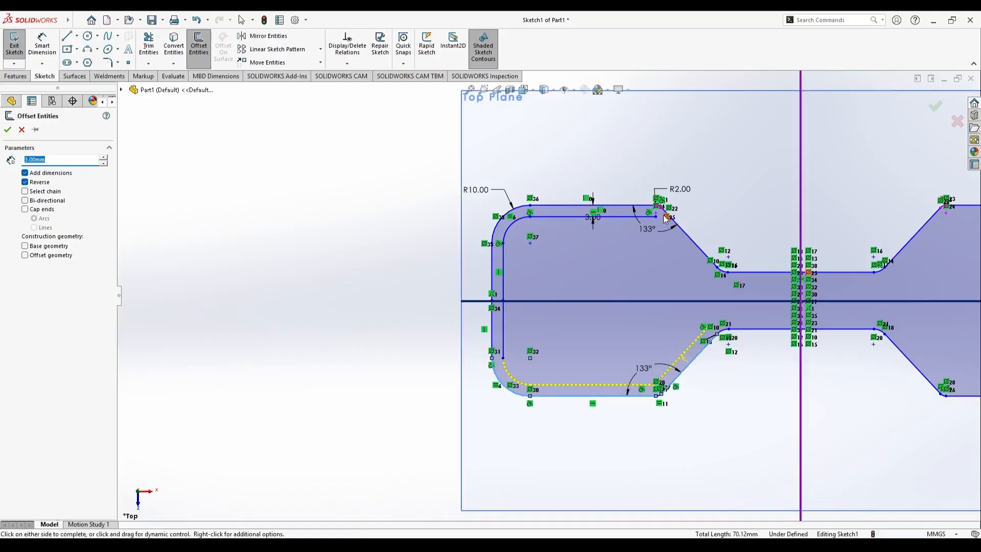
pyautogui.scroll(3, 666, 218)
pyautogui.scroll(-8, 543, 270)
pyautogui.scroll(4, 560, 360)
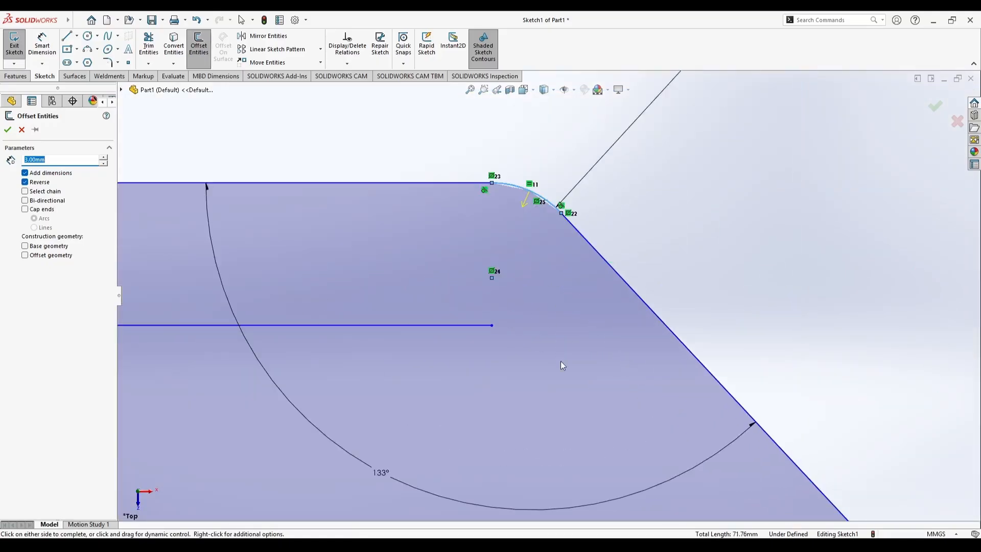
pyautogui.scroll(-6, 562, 360)
pyautogui.scroll(2, 499, 347)
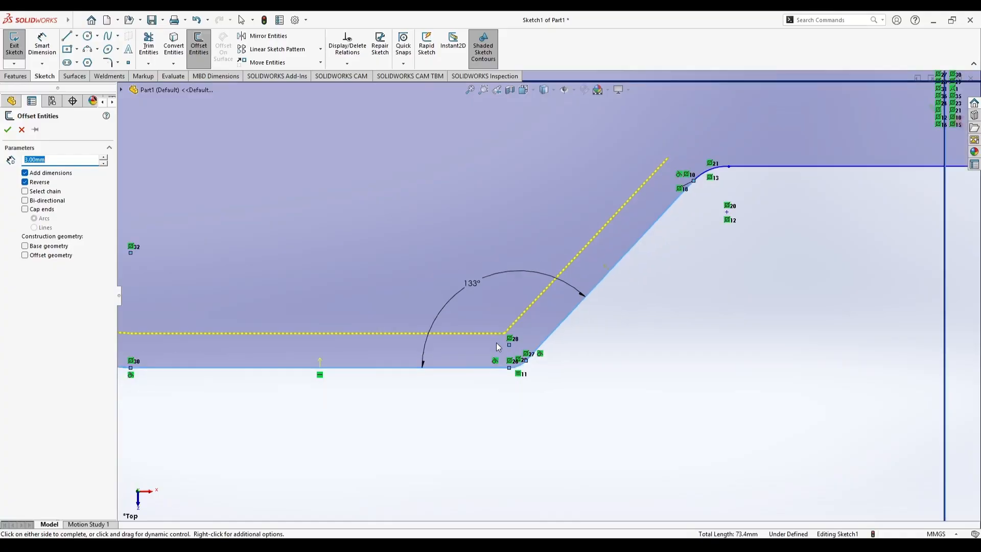
pyautogui.scroll(-8, 507, 334)
pyautogui.scroll(10, 540, 318)
pyautogui.scroll(-5, 576, 154)
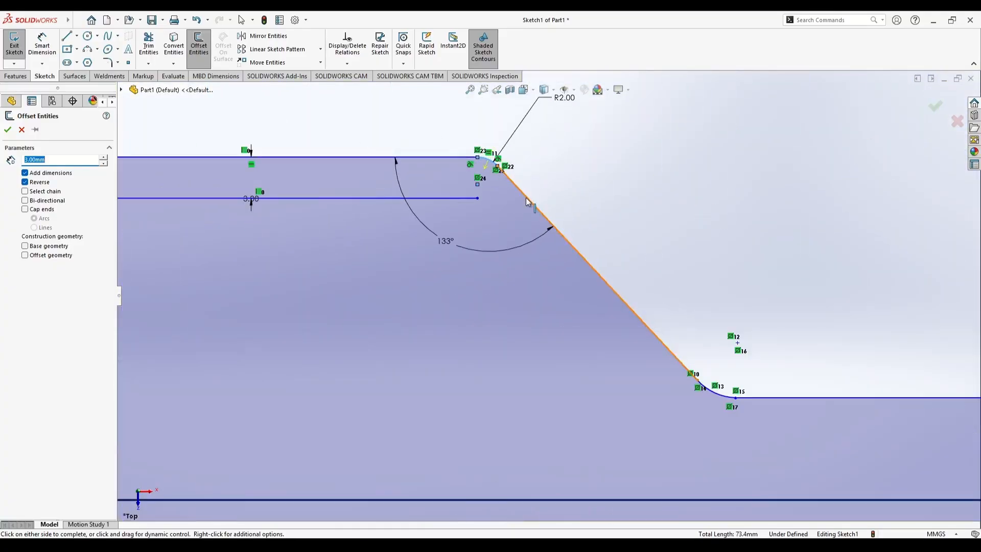
pyautogui.scroll(2, 533, 240)
pyautogui.scroll(-4, 503, 195)
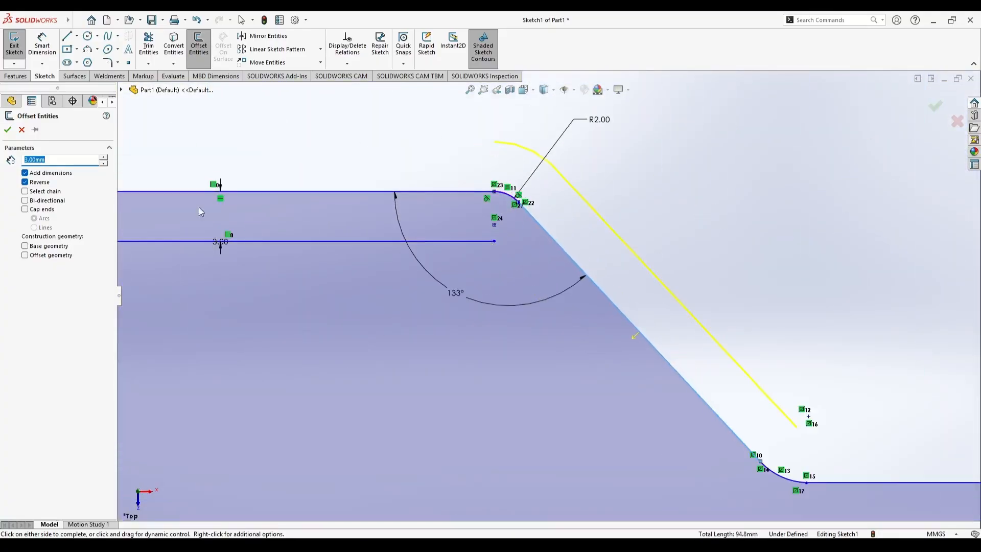
pyautogui.click(22, 130)
# - Offset the left lobe's lower 10 mm arc, lower edge, small corner arc and lower slanted edge 3 mm inward
pyautogui.click(198, 49)
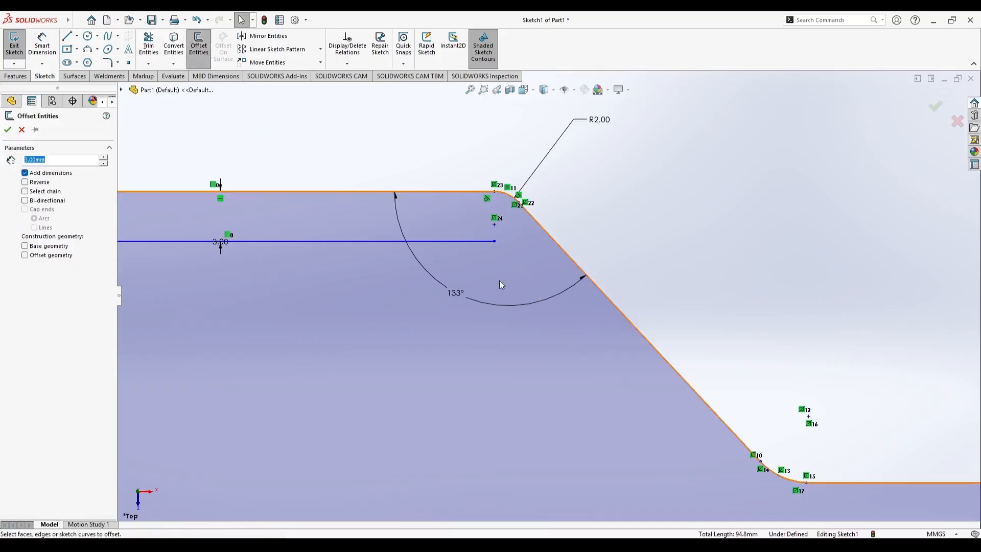
pyautogui.scroll(8, 556, 297)
pyautogui.scroll(-5, 370, 473)
pyautogui.click(379, 391)
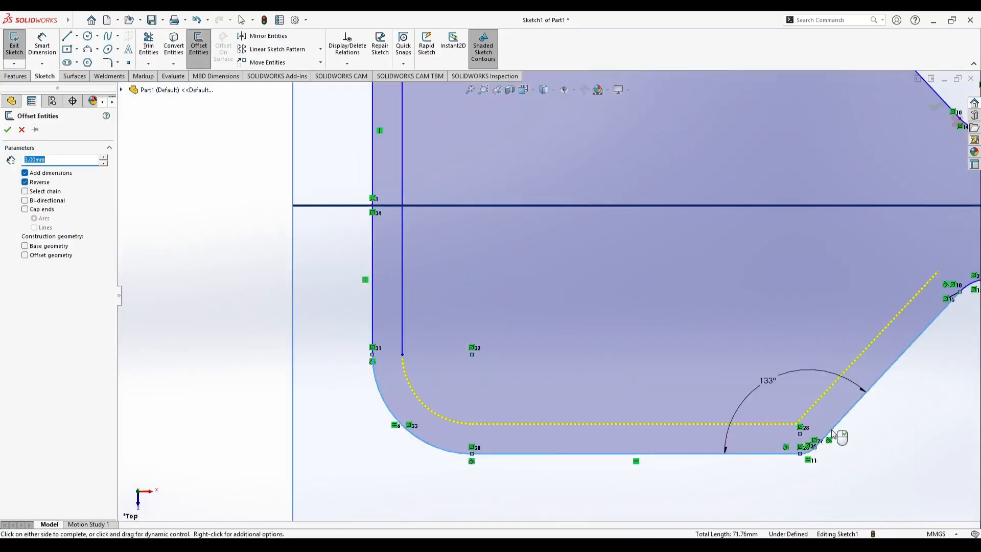
pyautogui.scroll(5, 797, 362)
pyautogui.scroll(-10, 651, 176)
pyautogui.click(7, 130)
# - Offset the left lobe's upper 2 mm arc and upper slanted edge 3 mm inward
pyautogui.click(196, 56)
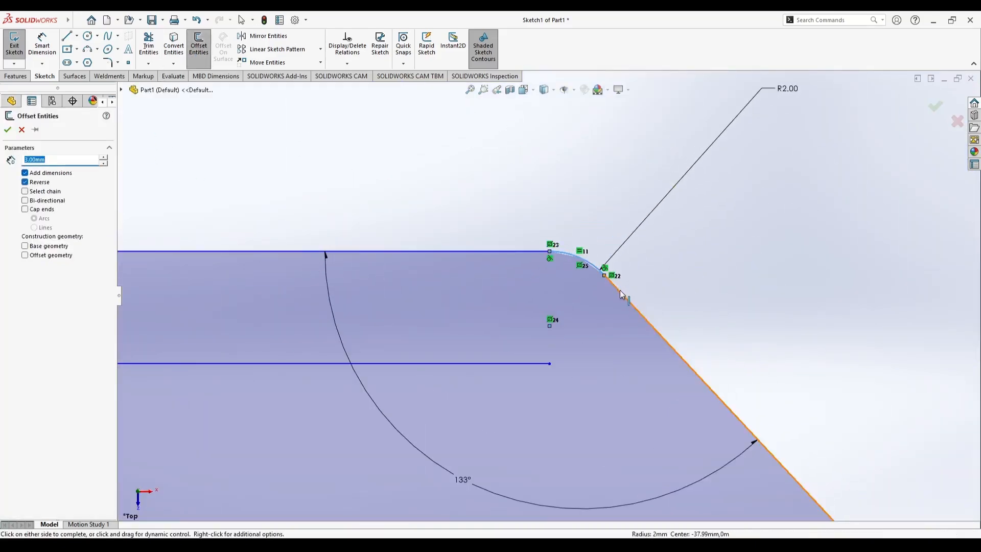
pyautogui.click(8, 129)
pyautogui.scroll(5, 552, 370)
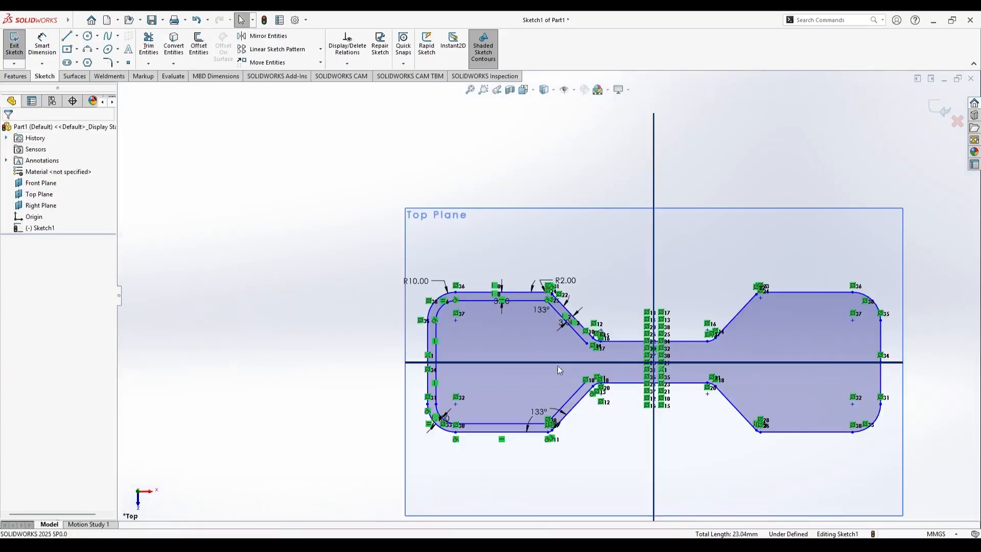
# - Delete the upper inner slanted line that overlaps the inner horizontal line, keeping the rest of the offset geometry
pyautogui.scroll(-10, 553, 372)
pyautogui.keyDown('ctrl'); pyautogui.moveTo(496, 488); pyautogui.dragTo(527, 322, button='middle'); pyautogui.keyUp('ctrl')
pyautogui.scroll(-15, 512, 327)
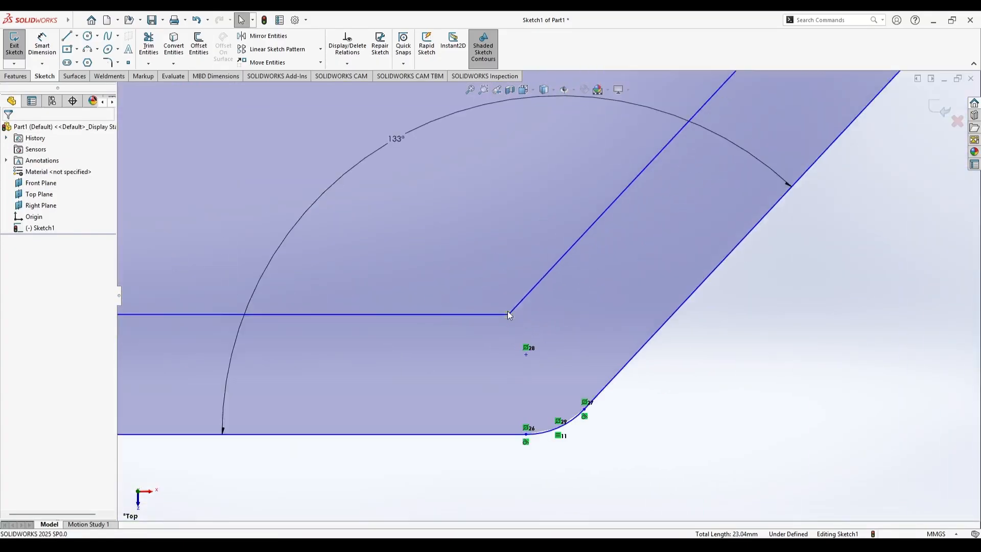
pyautogui.scroll(15, 496, 277)
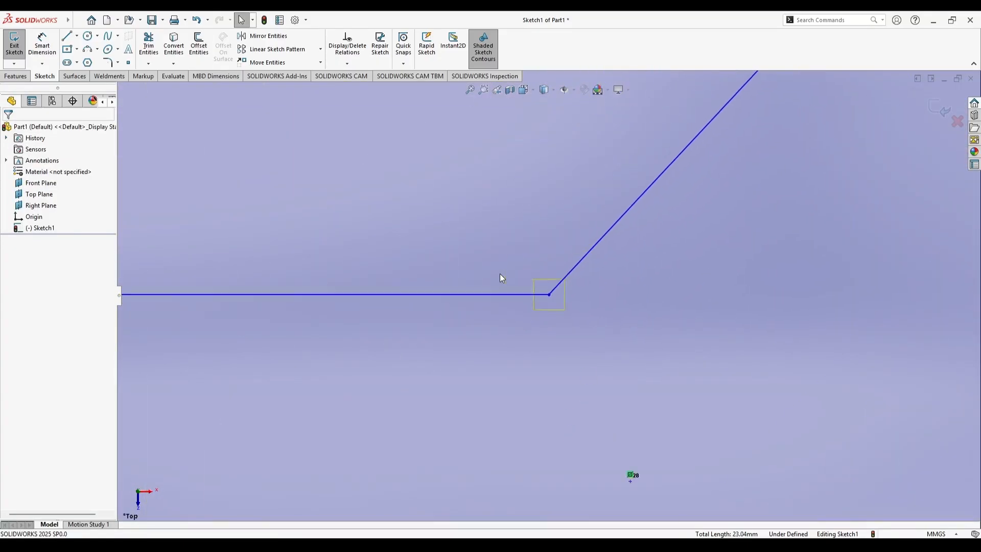
pyautogui.scroll(-15, 532, 323)
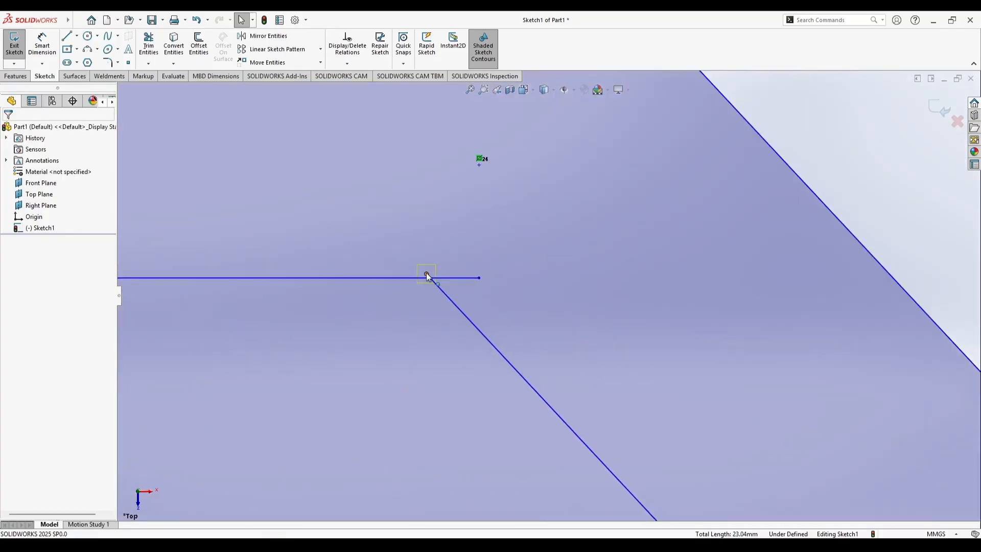
pyautogui.scroll(5, 452, 261)
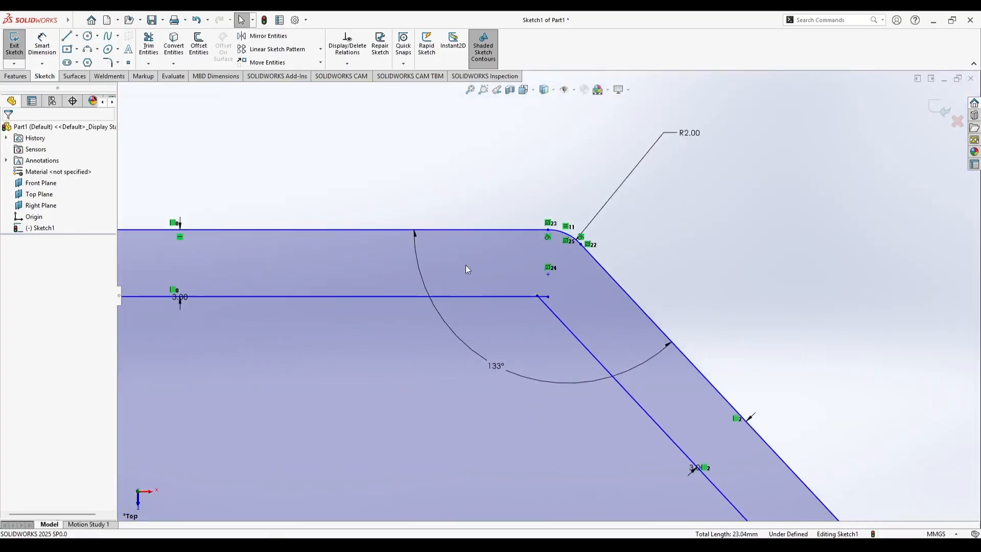
pyautogui.click(546, 305)
pyautogui.press('Delete')
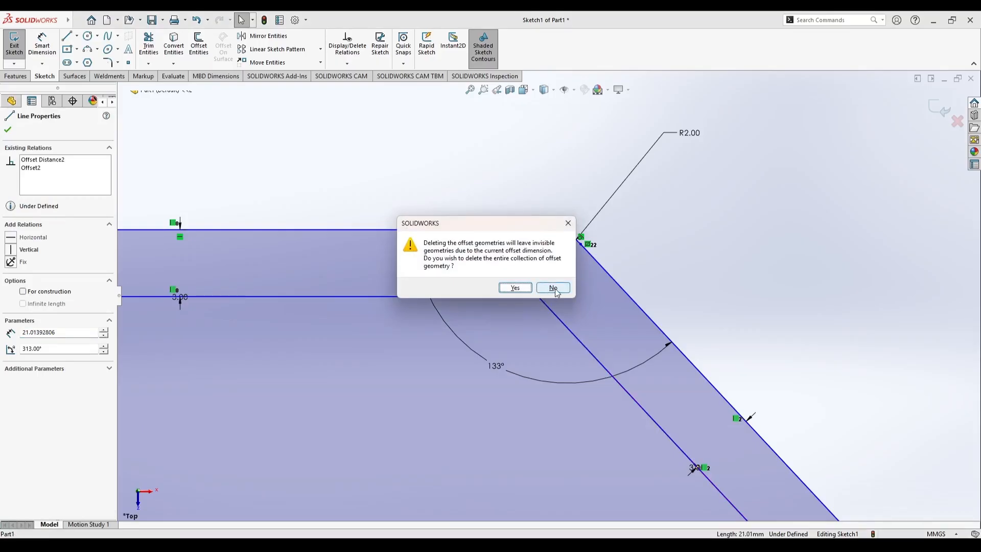
pyautogui.click(554, 288)
pyautogui.click(537, 295)
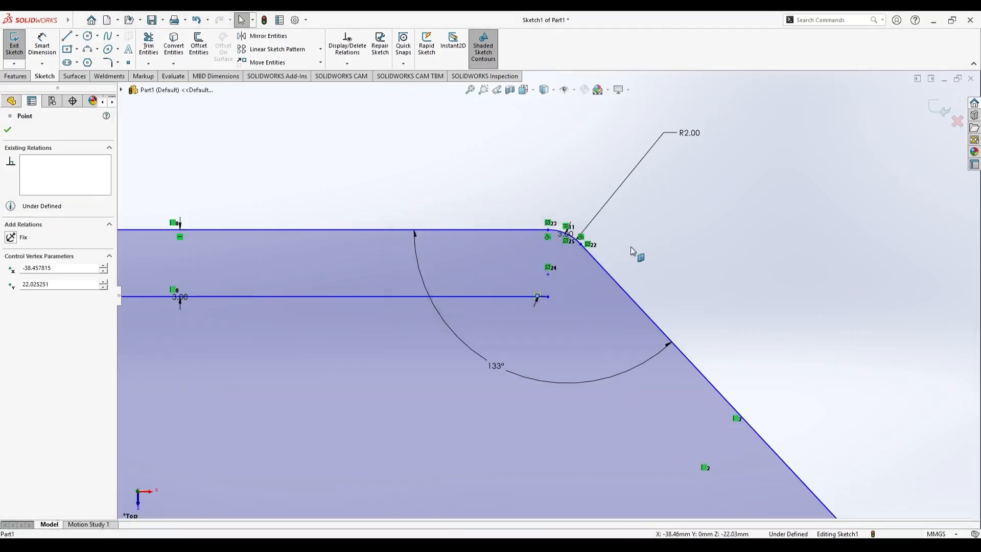
# - Undo the slanted line's deletion and the 3 mm offset of the upper slanted edge
pyautogui.hotkey('ctrl', 'z')
pyautogui.hotkey('ctrl', 'z')
pyautogui.click(7, 130)
pyautogui.scroll(-2, 608, 153)
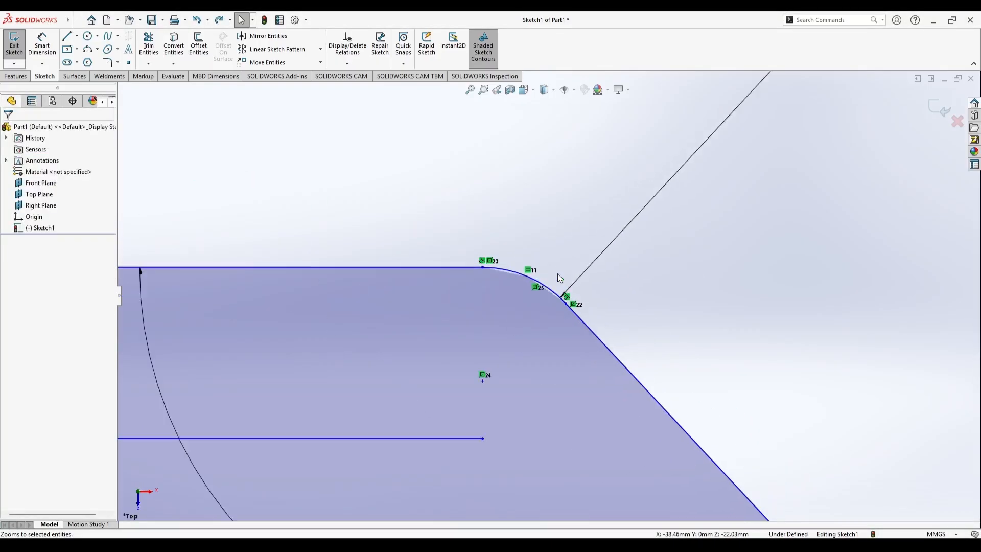
# - Examine the left lobe's small corner arcs and the open ends of the inner offset lines
pyautogui.scroll(-3, 556, 274)
pyautogui.click(555, 278)
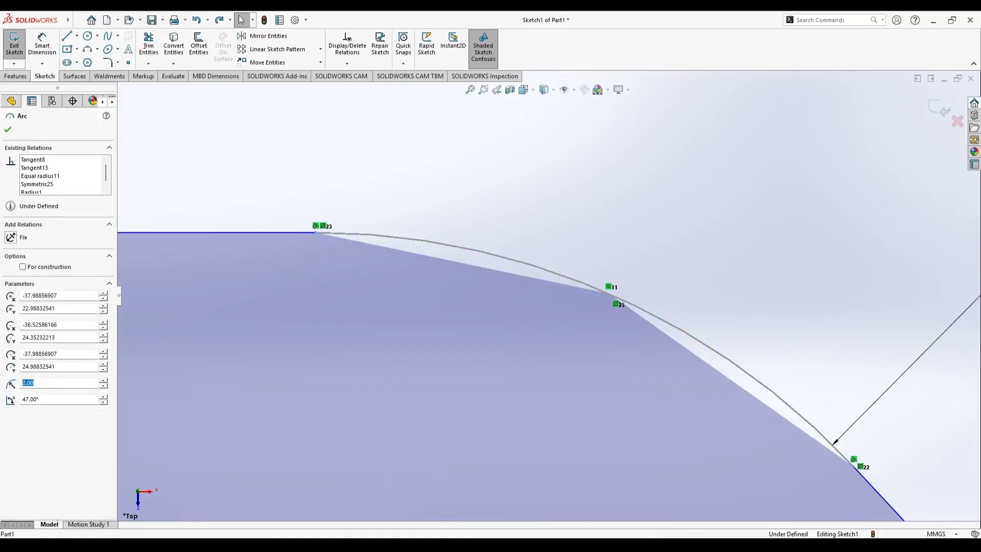
pyautogui.click(316, 232)
pyautogui.click(470, 215)
pyautogui.scroll(-2, 698, 370)
pyautogui.scroll(12, 697, 370)
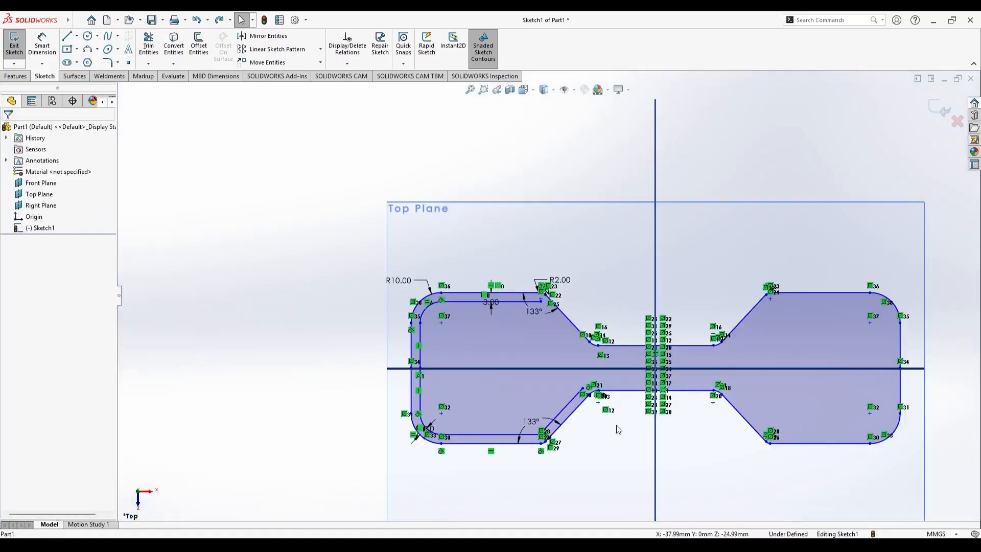
pyautogui.scroll(-8, 444, 394)
pyautogui.click(441, 410)
pyautogui.scroll(10, 417, 329)
pyautogui.press('Escape')
pyautogui.scroll(-5, 559, 124)
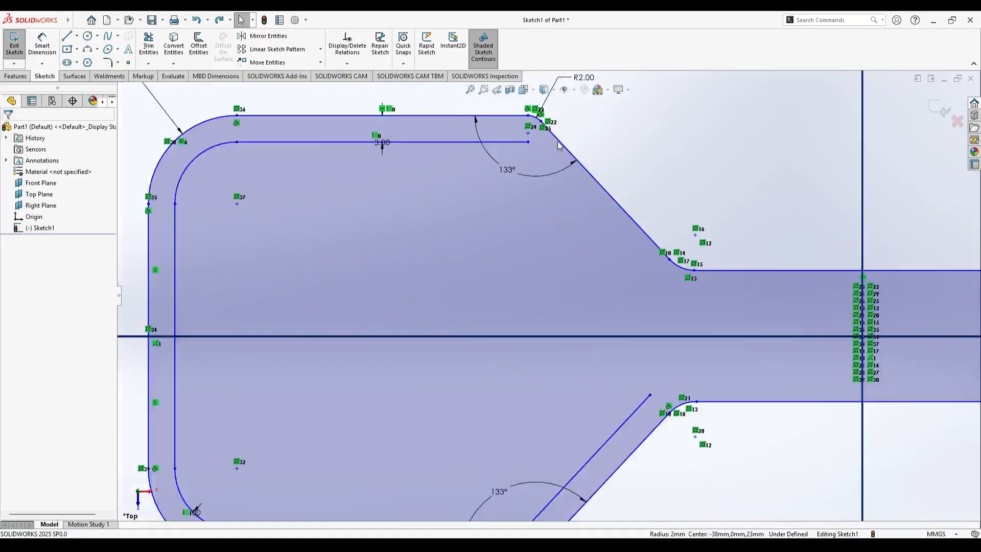
# - Offset only the left lobe's upper slanted edge 3 mm inward, without chain selection
pyautogui.click(199, 44)
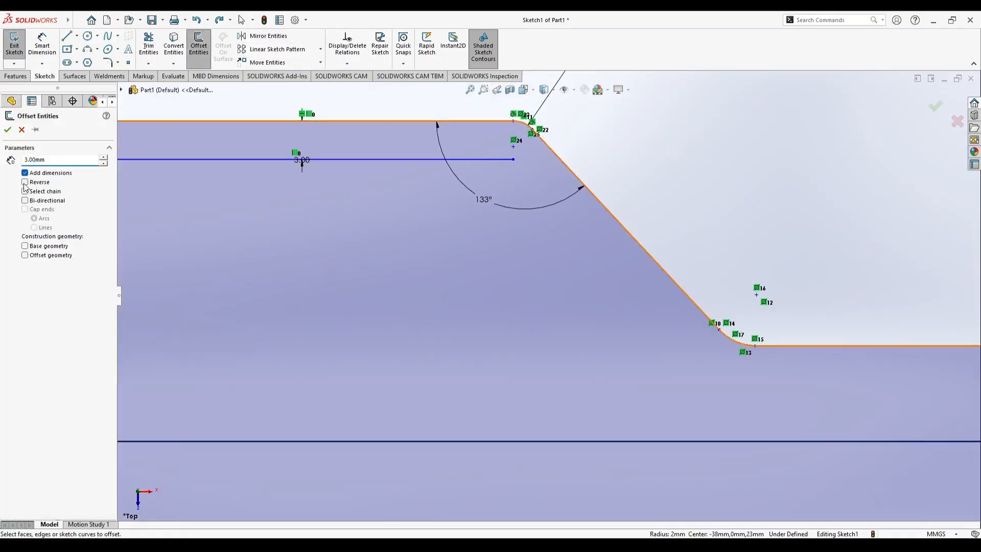
pyautogui.click(584, 183)
pyautogui.click(25, 182)
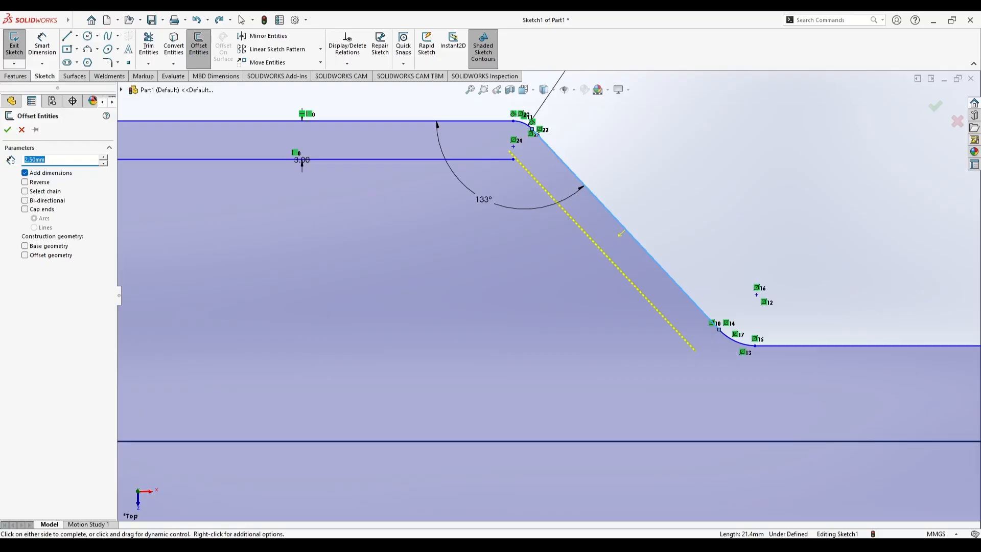
pyautogui.click(13, 134)
pyautogui.scroll(6, 555, 198)
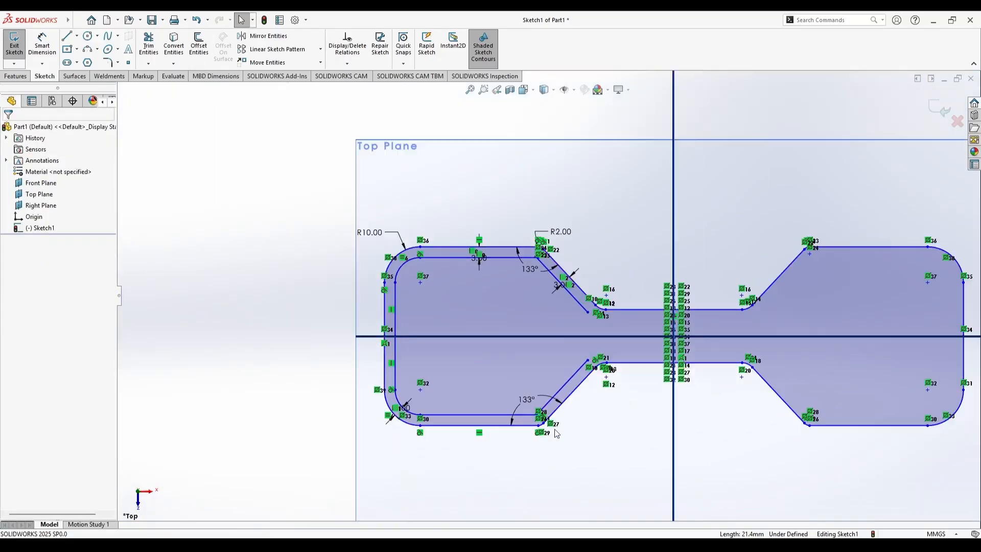
pyautogui.scroll(-6, 511, 358)
pyautogui.scroll(6, 510, 358)
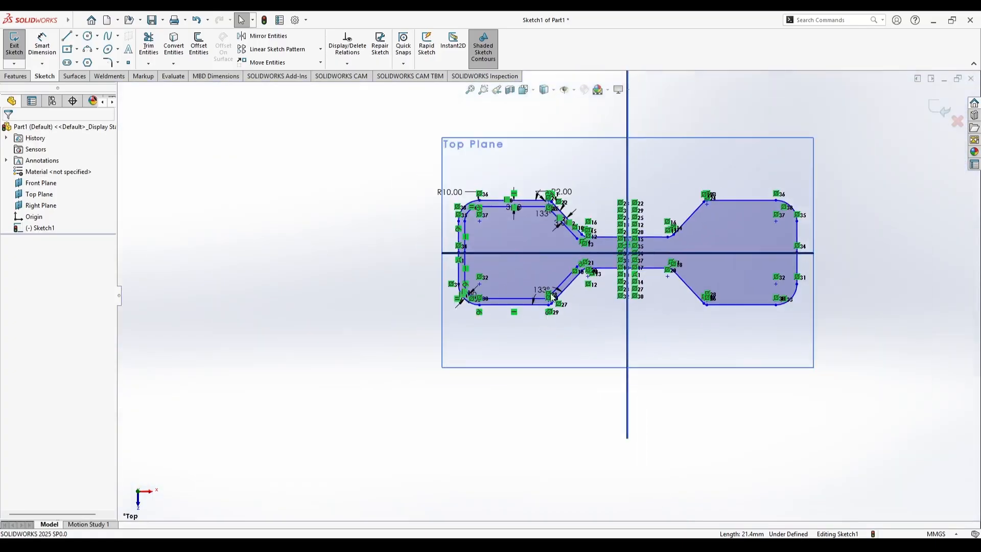
pyautogui.scroll(-5, 579, 214)
pyautogui.scroll(2, 578, 215)
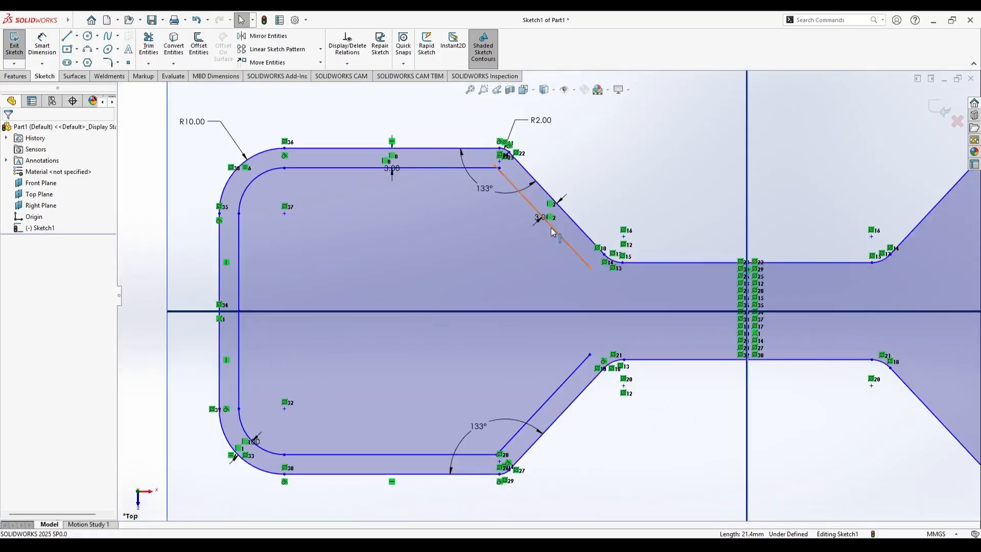
# - Trim the inner upper horizontal line's short overhang beyond the inner slanted line
pyautogui.scroll(-4, 506, 148)
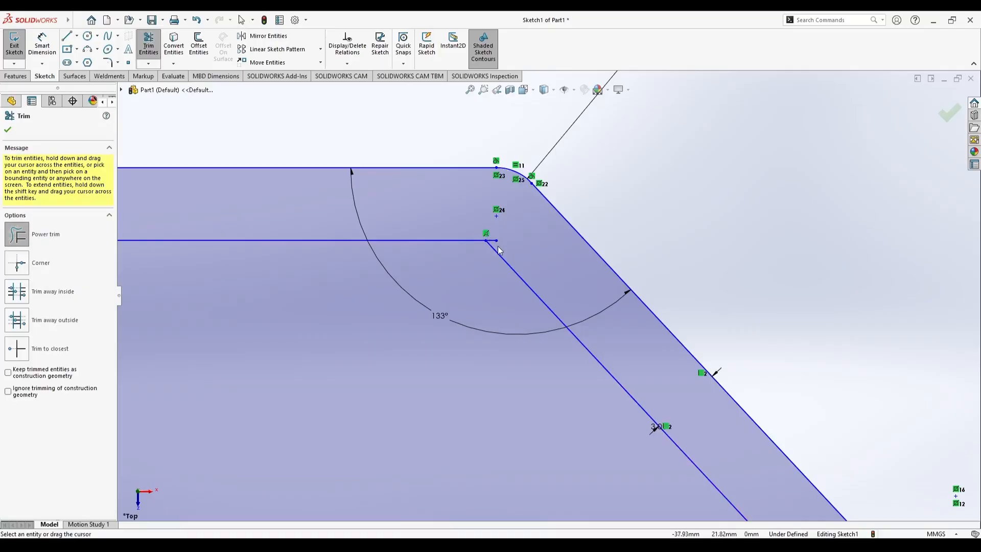
pyautogui.scroll(-5, 494, 235)
pyautogui.scroll(6, 622, 392)
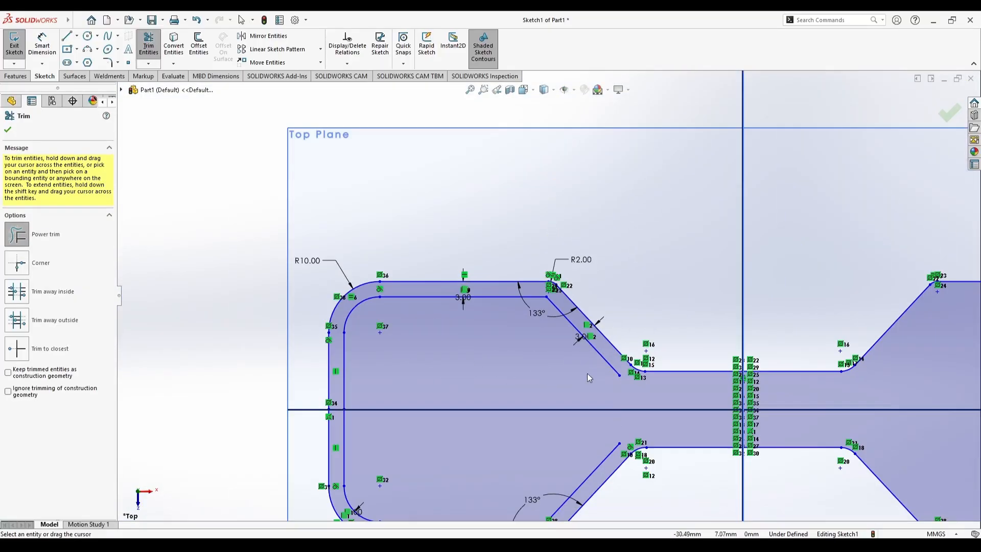
pyautogui.press('Escape')
# - Close the inner contour with a three-point arc joining the free ends of its two slanted lines beside the neck
pyautogui.scroll(-5, 533, 292)
pyautogui.scroll(-2, 533, 292)
pyautogui.click(88, 50)
pyautogui.scroll(-2, 649, 417)
pyautogui.scroll(5, 652, 423)
pyautogui.scroll(-3, 571, 332)
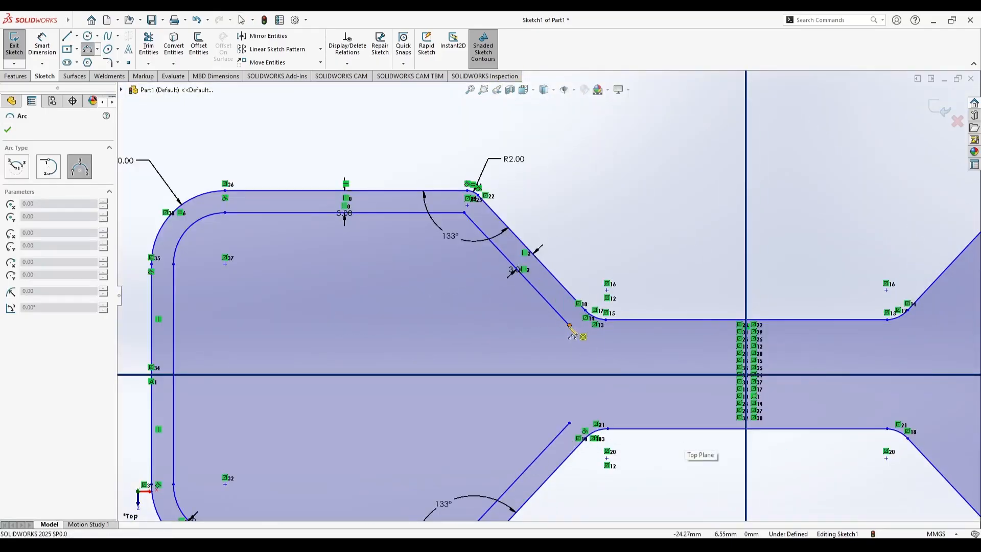
pyautogui.click(587, 393)
pyautogui.press('Escape')
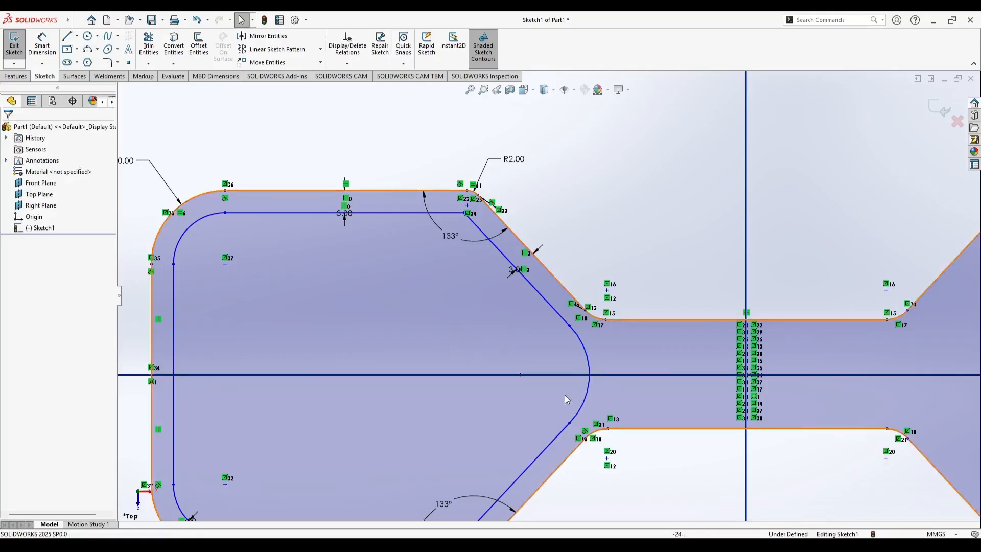
pyautogui.scroll(3, 522, 399)
pyautogui.scroll(-3, 526, 313)
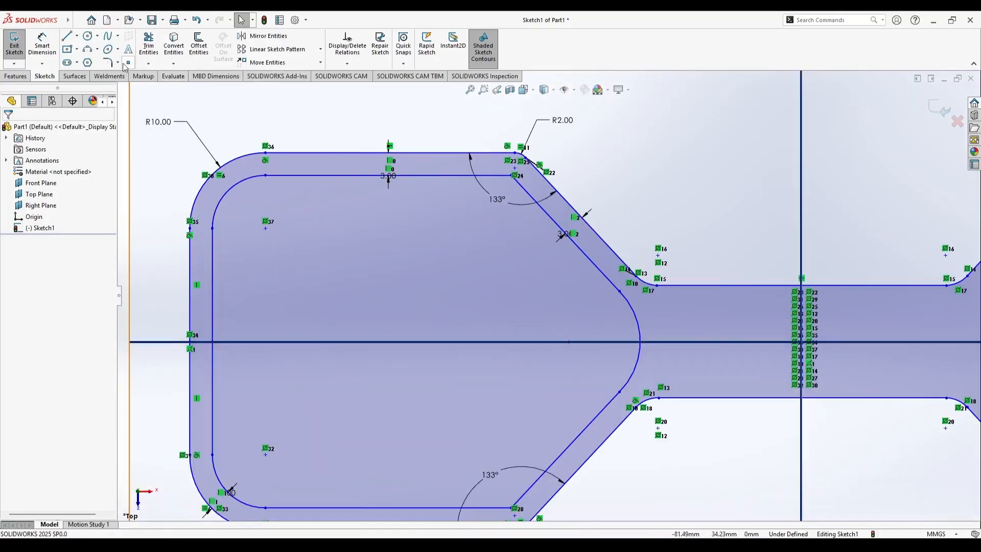
# - Fillet the inner contour's upper corner between the horizontal and slanted lines with a 2 mm radius
pyautogui.click(108, 62)
pyautogui.scroll(-5, 531, 187)
pyautogui.click(477, 240)
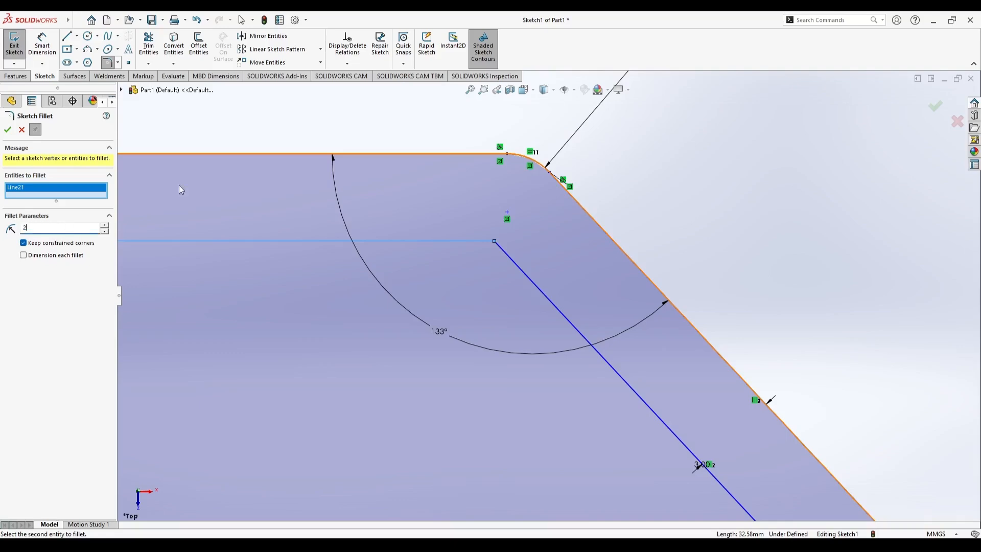
pyautogui.click(529, 279)
pyautogui.scroll(5, 543, 355)
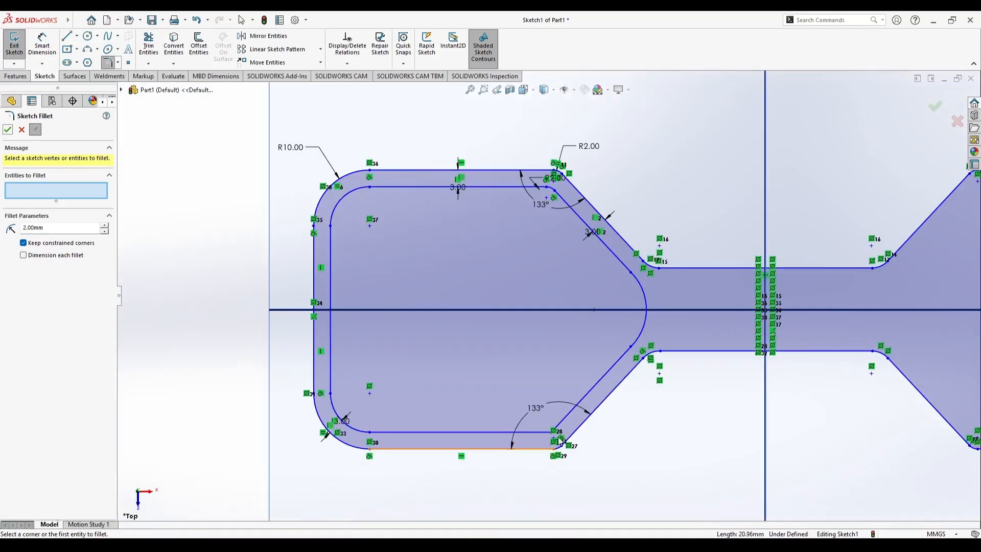
# - Fillet the inner contour's lower corner between the horizontal and slanted lines with a 2 mm radius
pyautogui.scroll(-5, 560, 441)
pyautogui.click(498, 377)
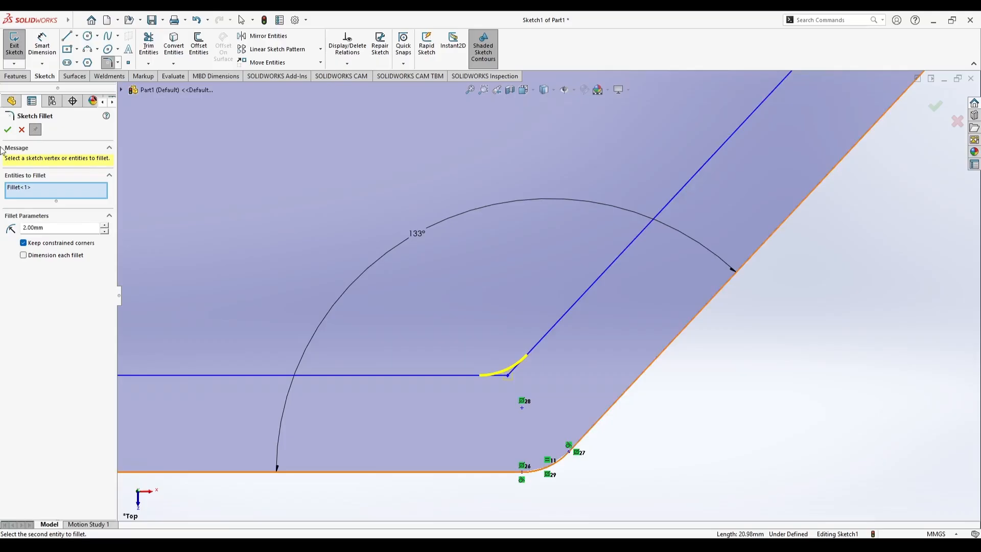
pyautogui.click(526, 364)
pyautogui.scroll(5, 475, 352)
pyautogui.scroll(-4, 559, 248)
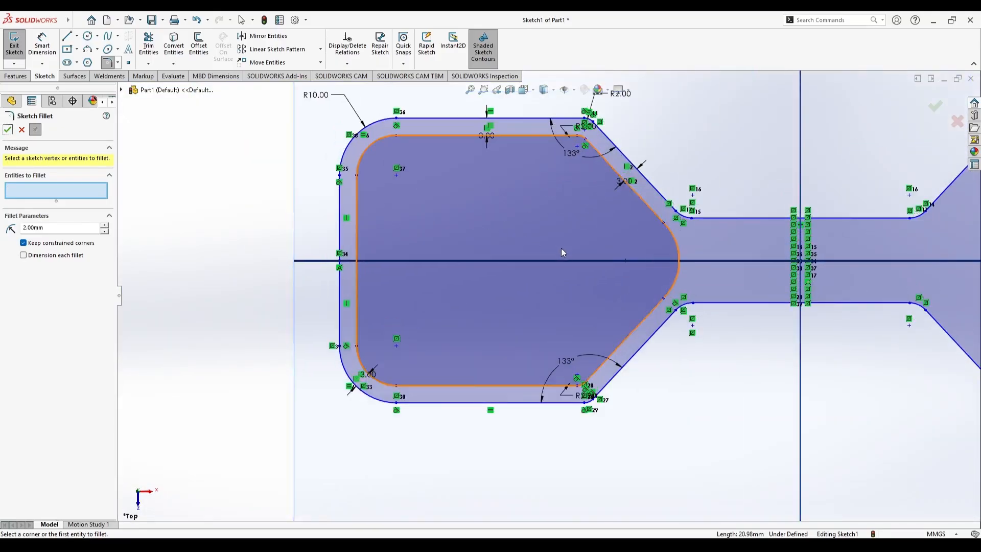
pyautogui.scroll(3, 580, 267)
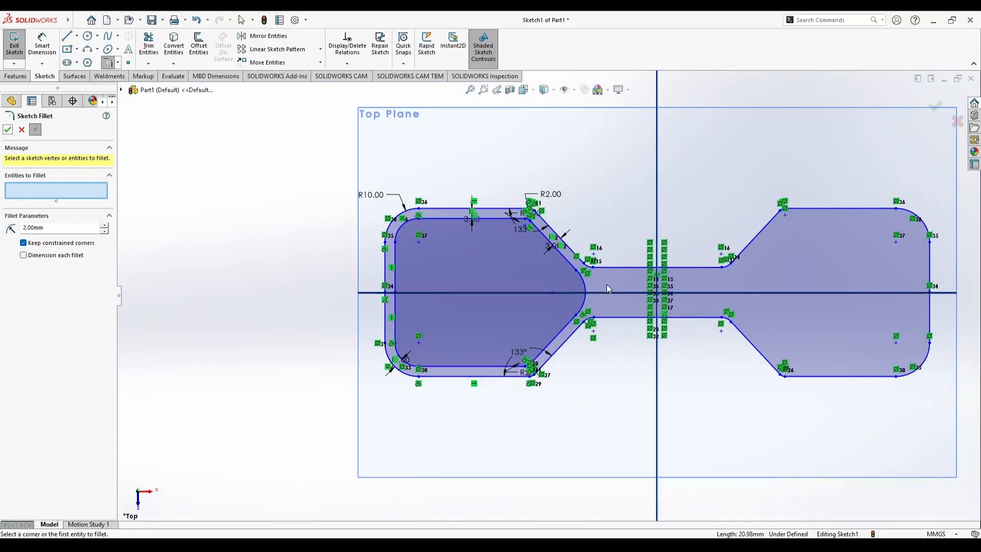
pyautogui.click(8, 130)
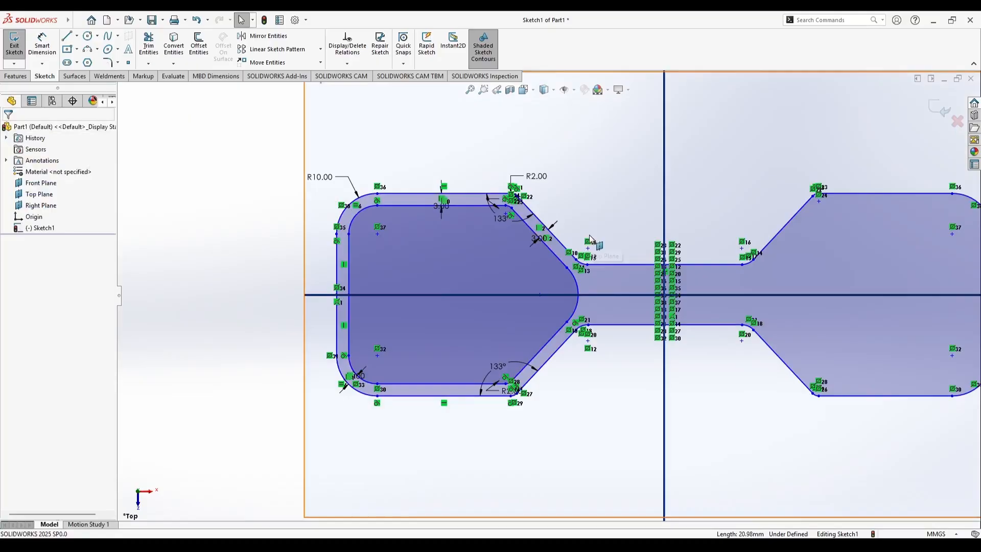
# - Mirror a copy of the whole inner contour about the vertical centre line onto the right lobe
pyautogui.click(354, 247)
pyautogui.click(263, 36)
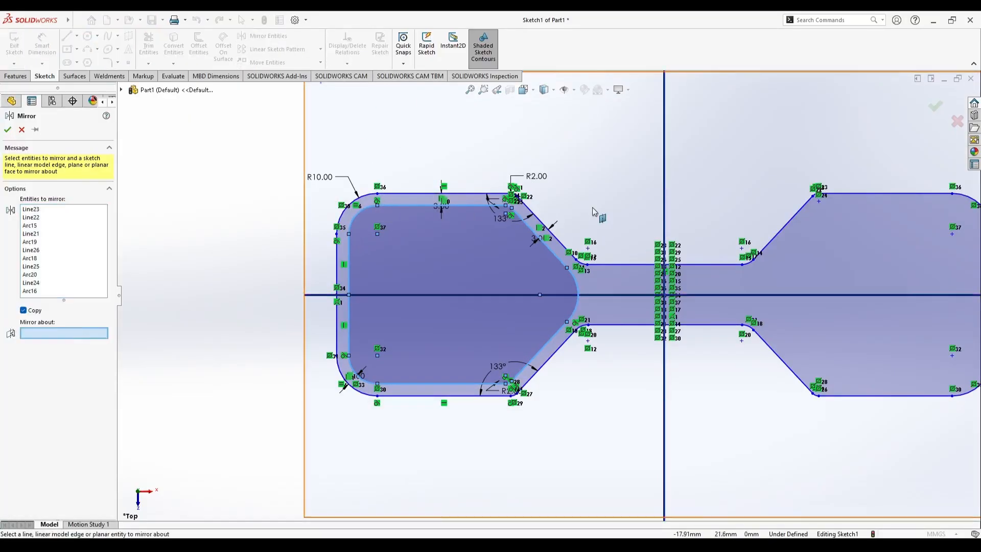
pyautogui.click(666, 195)
pyautogui.click(8, 130)
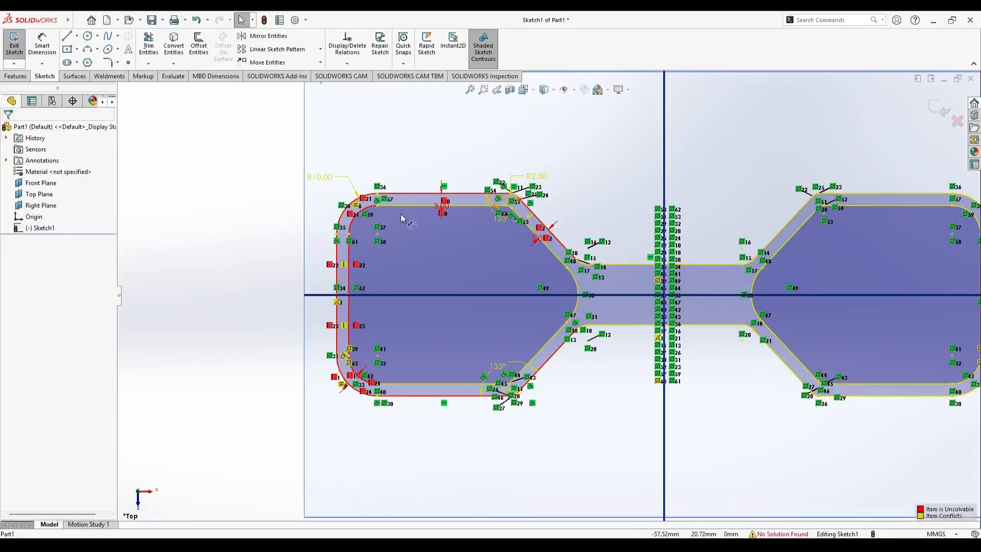
pyautogui.scroll(2, 392, 243)
pyautogui.scroll(-5, 392, 244)
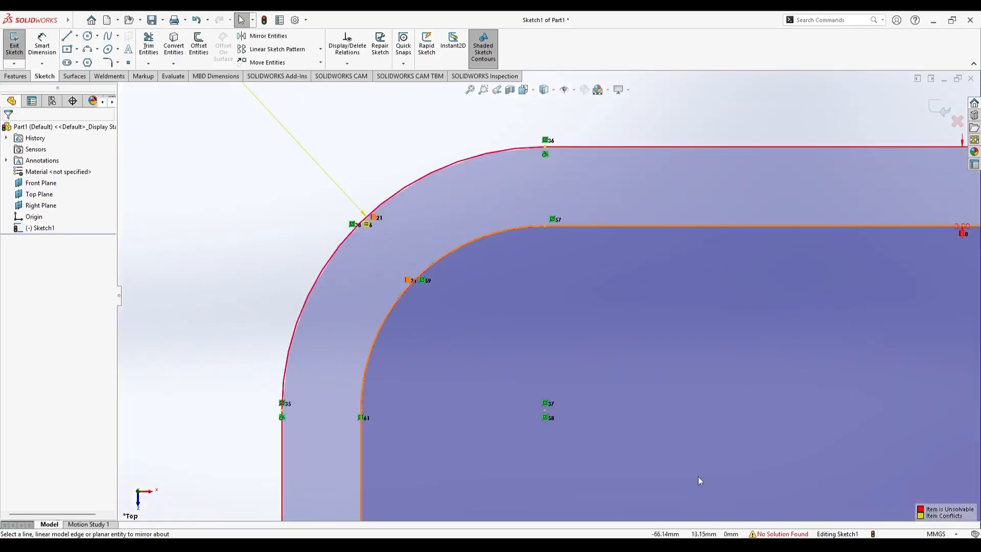
pyautogui.click(781, 534)
pyautogui.scroll(5, 652, 403)
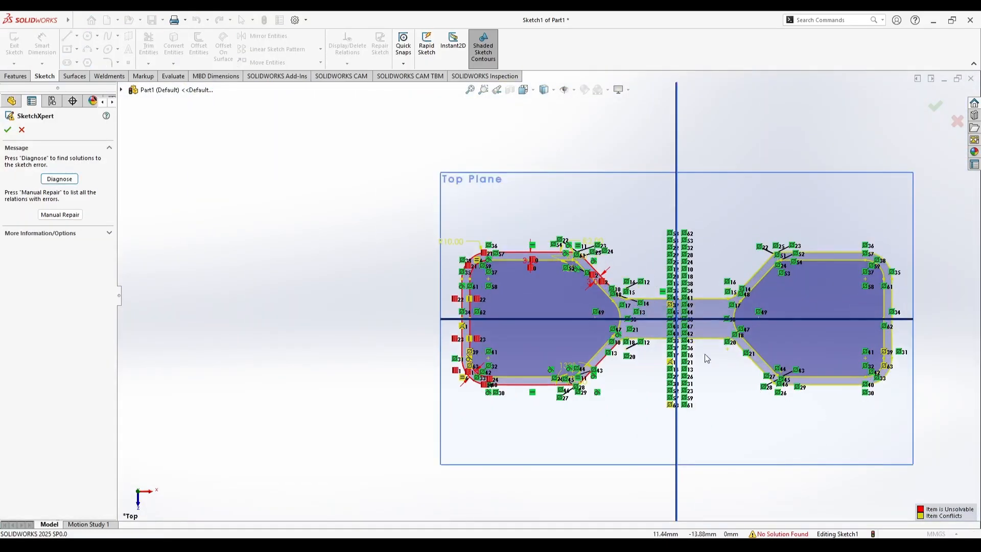
pyautogui.scroll(4, 593, 355)
pyautogui.press('Escape')
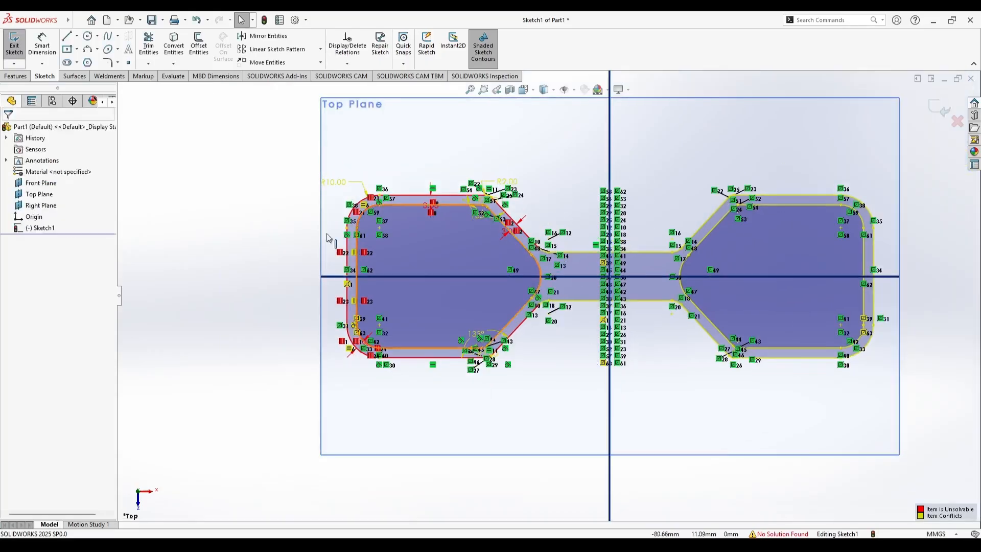
# - Select the left lobe's entire inner contour and apply a Fix relation to it
pyautogui.scroll(-4, 483, 299)
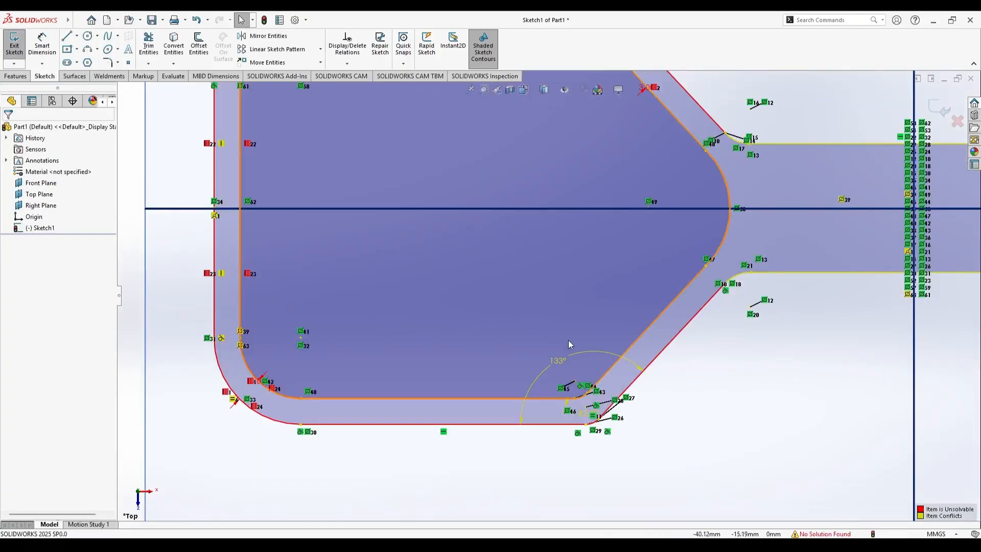
pyautogui.doubleClick(618, 358)
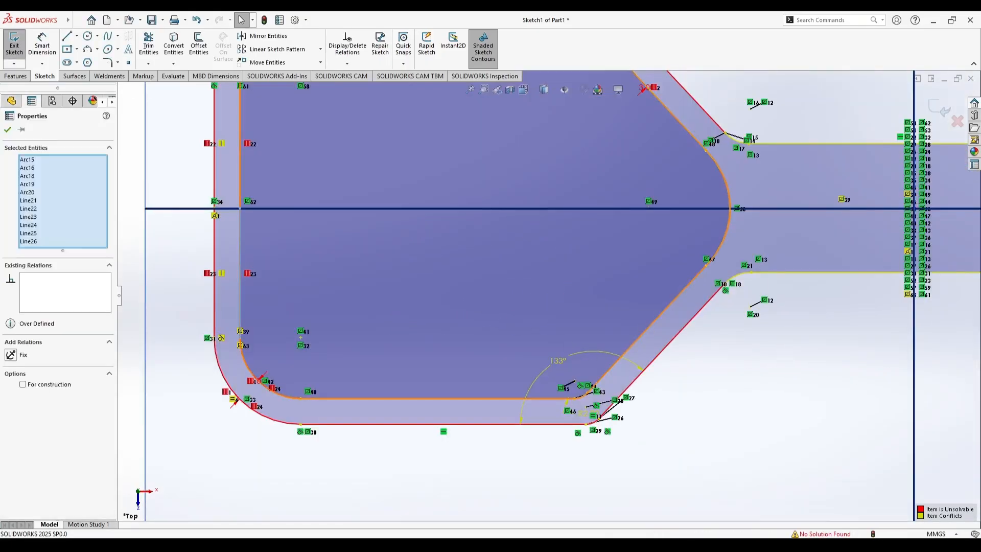
pyautogui.click(11, 355)
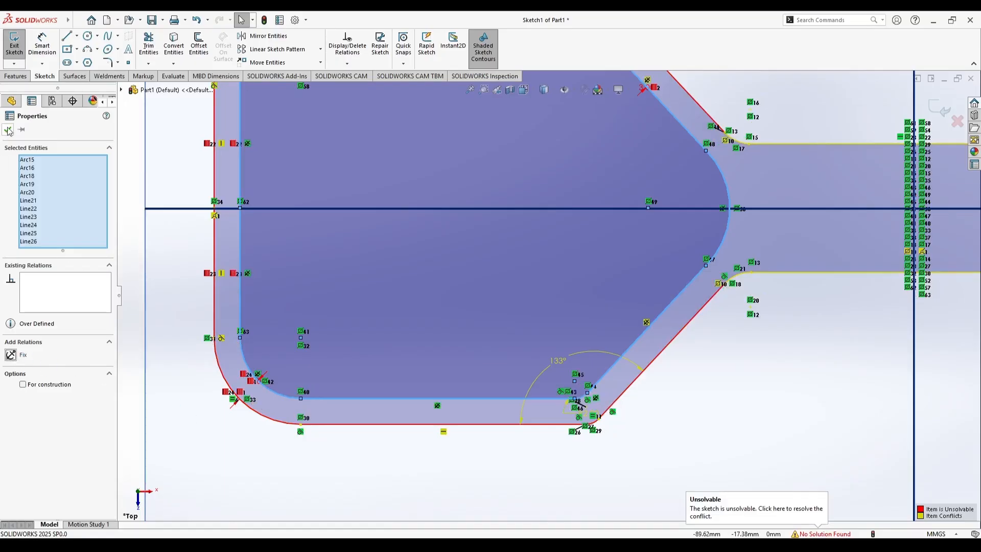
pyautogui.click(7, 131)
pyautogui.scroll(4, 505, 324)
pyautogui.scroll(-6, 419, 351)
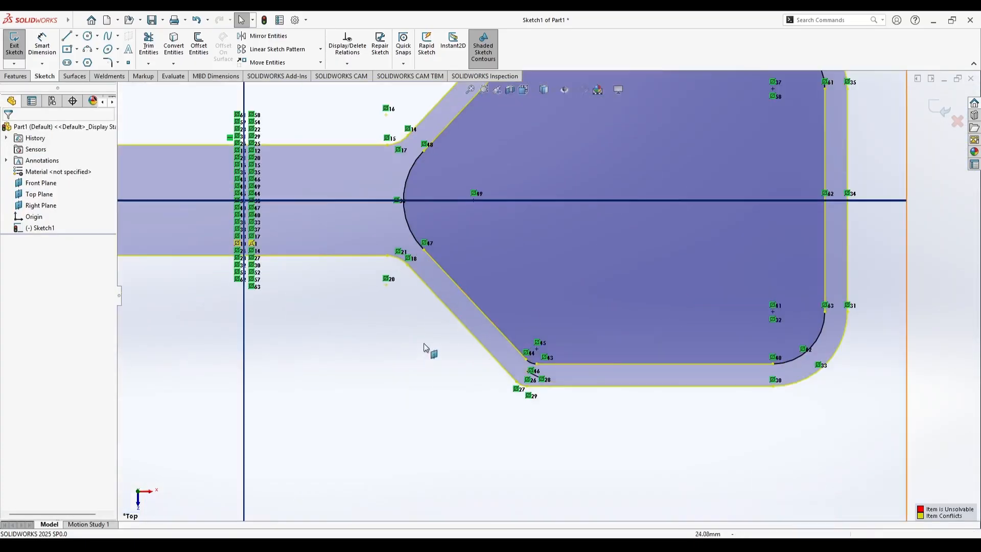
# - Rebuild the part and reopen the dumbbell sketch for editing
pyautogui.click(477, 308)
pyautogui.click(587, 449)
pyautogui.scroll(4, 385, 387)
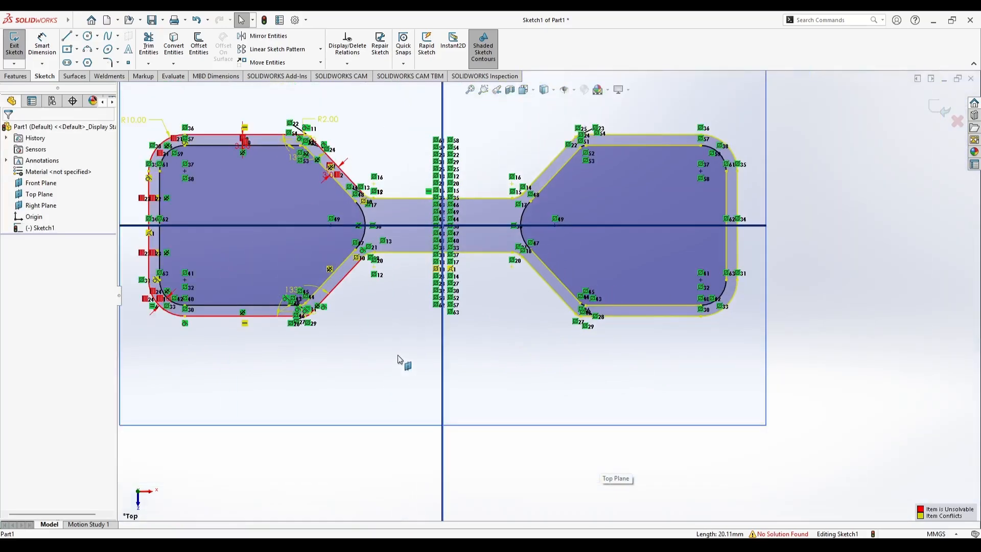
pyautogui.hotkey('ctrl', 'b')
pyautogui.click(327, 100)
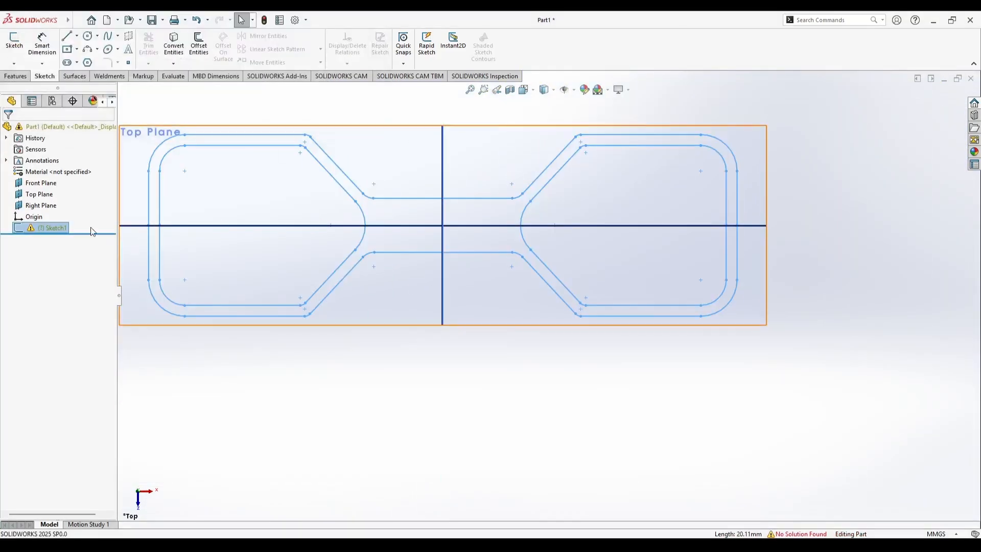
pyautogui.rightClick(55, 231)
pyautogui.click(66, 103)
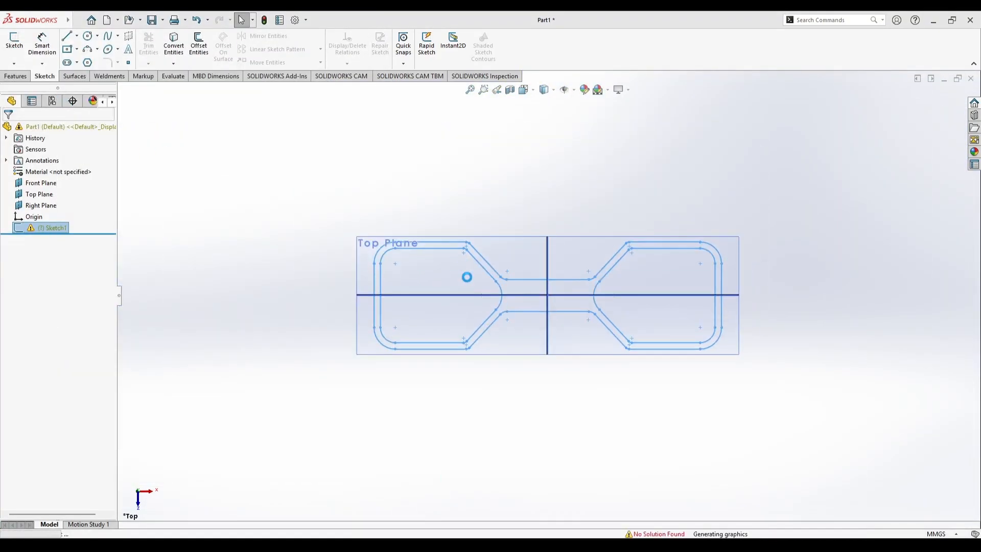
# - Set the radius of the left inner contour's upper corner fillet to 1 mm
pyautogui.scroll(-5, 515, 294)
pyautogui.scroll(-10, 559, 137)
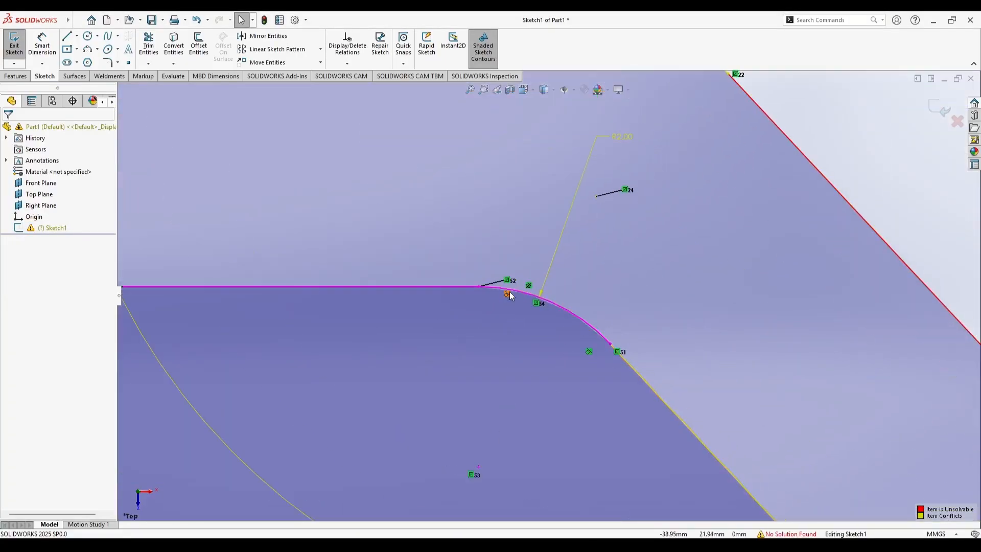
pyautogui.click(558, 309)
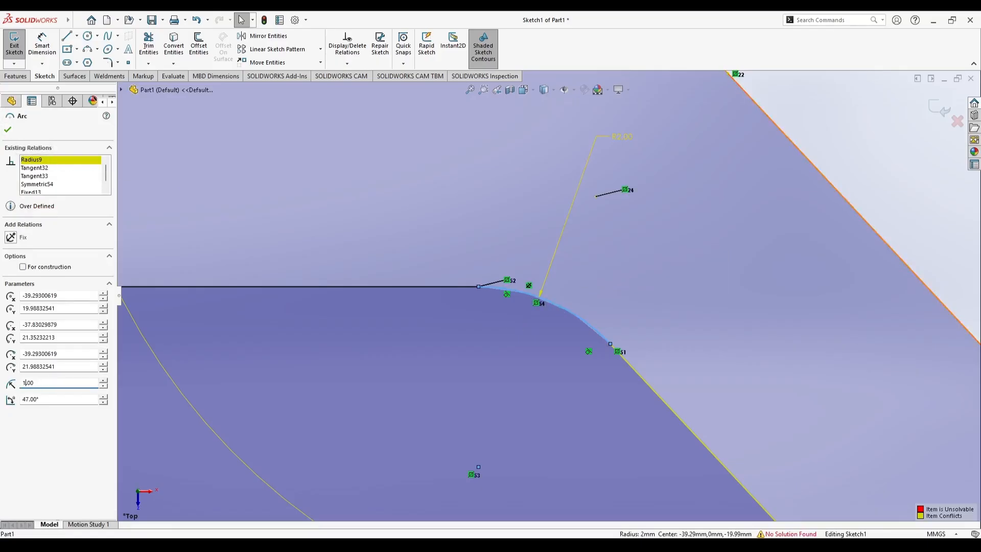
pyautogui.click(8, 129)
pyautogui.scroll(12, 445, 307)
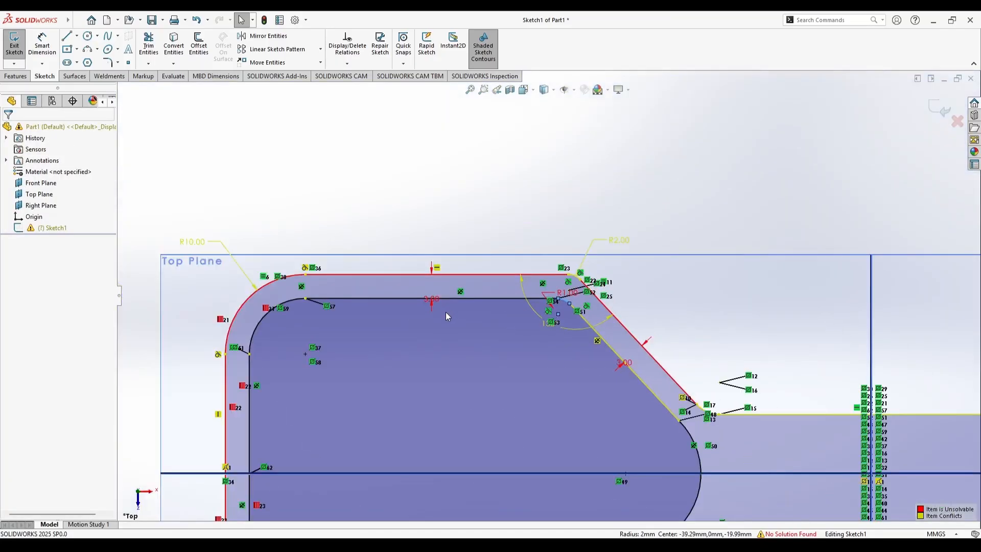
# - List the sketch's conflicting relations for manual repair and delete Tangent4, Tangent3 and Tangent2
pyautogui.click(790, 534)
pyautogui.click(68, 215)
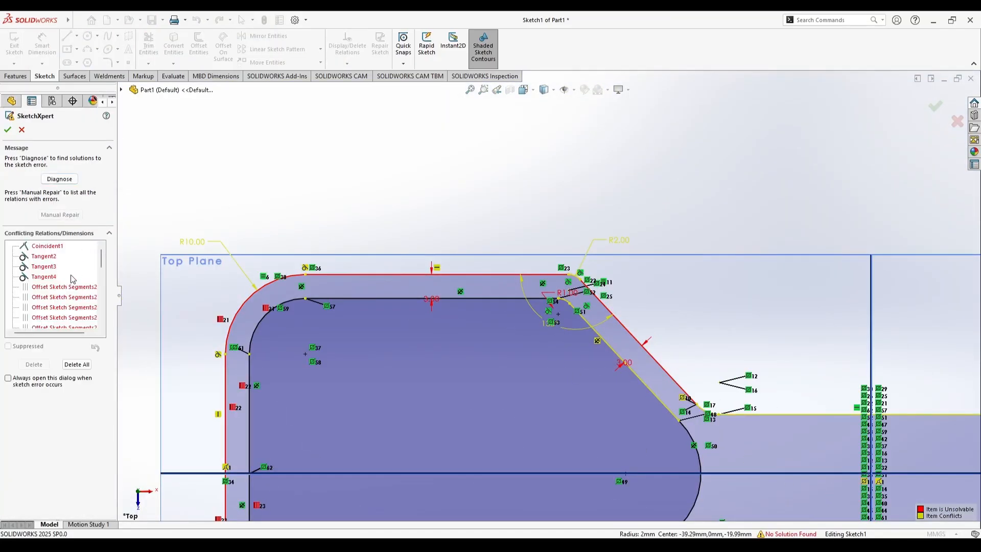
pyautogui.scroll(2, 63, 275)
pyautogui.click(51, 277)
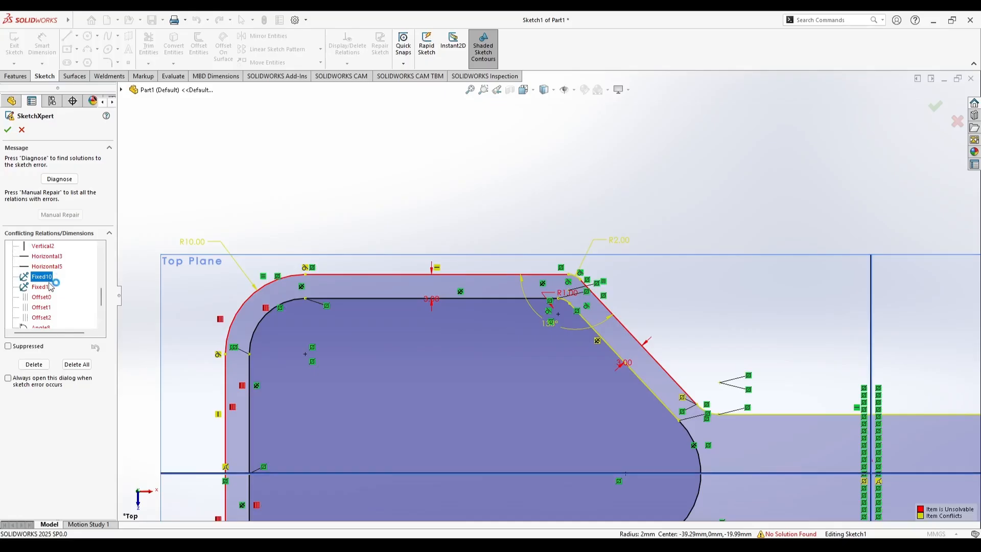
pyautogui.scroll(-1, 51, 278)
pyautogui.click(49, 267)
pyautogui.click(42, 277)
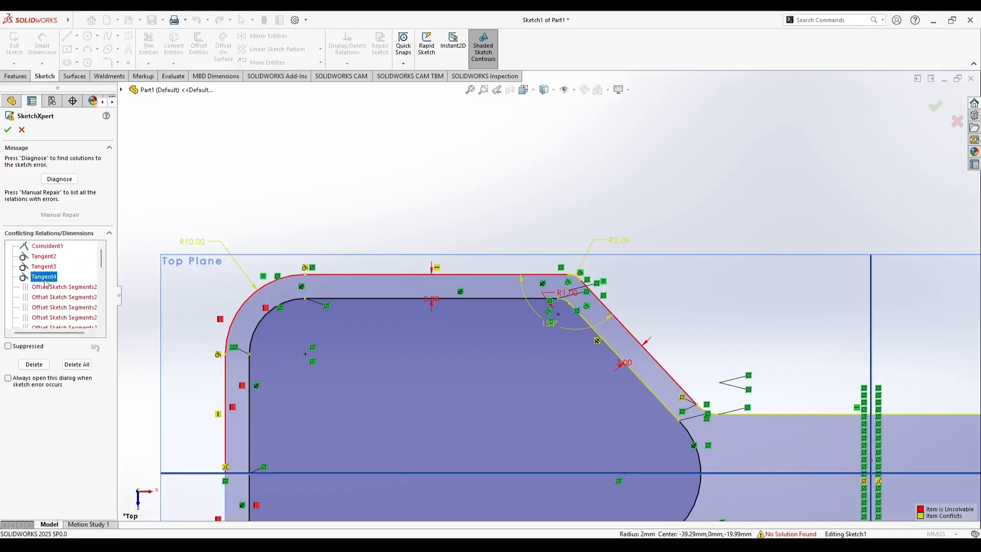
pyautogui.press('Delete')
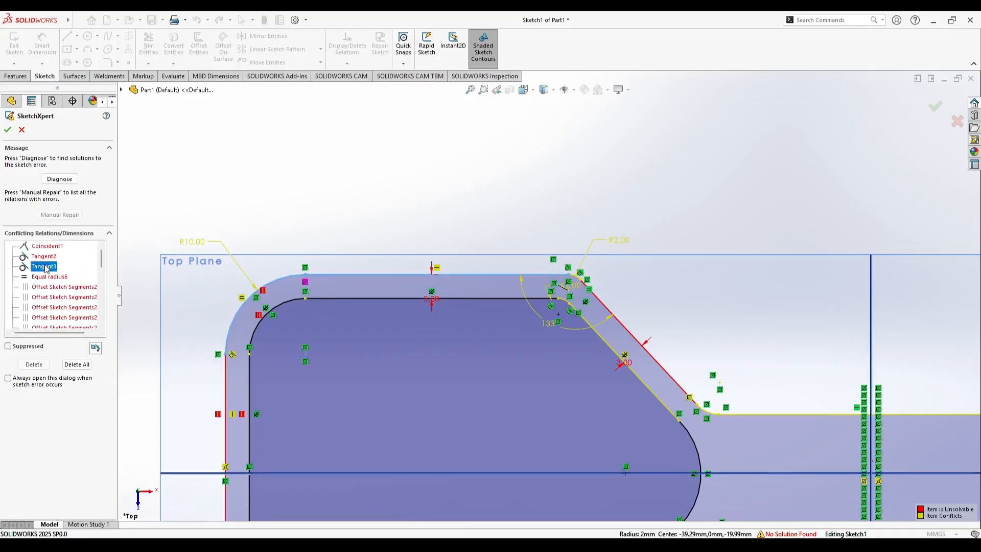
pyautogui.click(61, 256)
pyautogui.press('Delete')
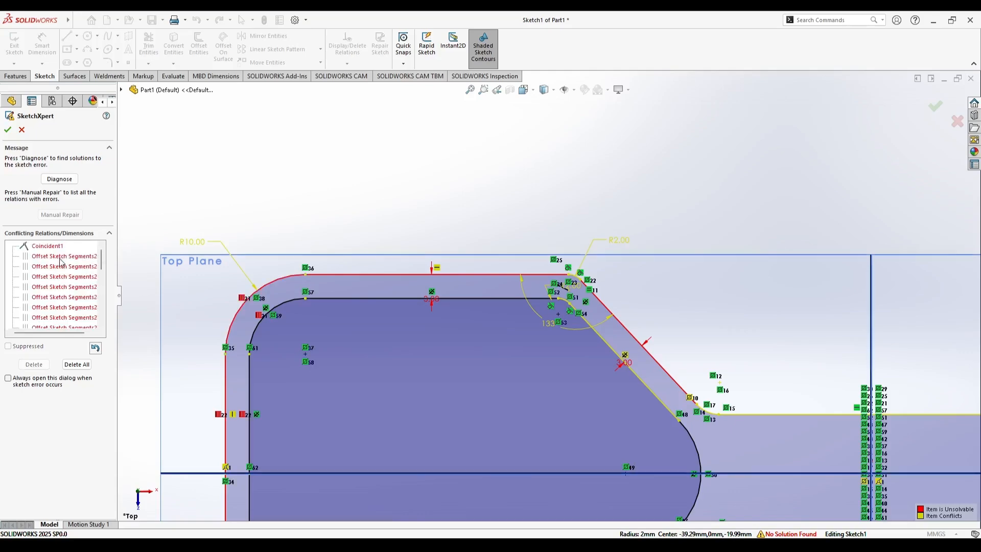
pyautogui.press('Delete')
# - Delete all remaining conflicting relations and dimensions at once and accept the sketch repair
pyautogui.click(77, 365)
pyautogui.click(508, 277)
pyautogui.scroll(4, 511, 278)
pyautogui.scroll(-4, 470, 292)
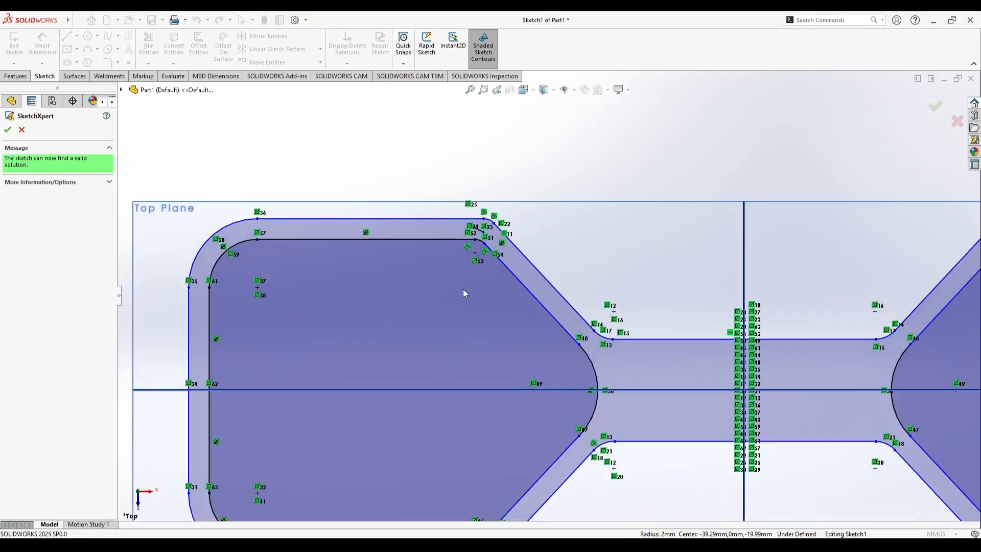
pyautogui.scroll(-2, 419, 317)
pyautogui.scroll(4, 523, 338)
pyautogui.scroll(-3, 584, 357)
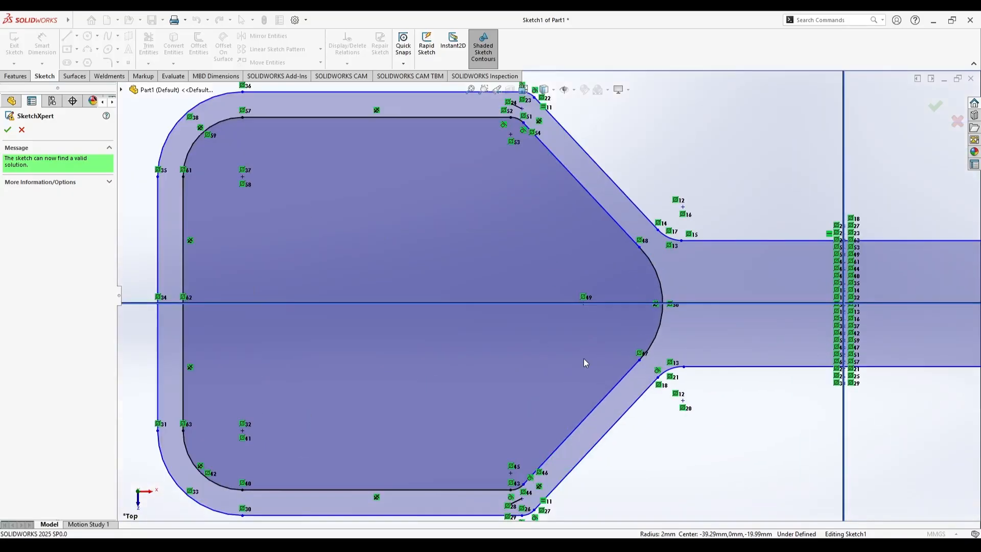
pyautogui.scroll(-4, 510, 473)
pyautogui.scroll(5, 544, 453)
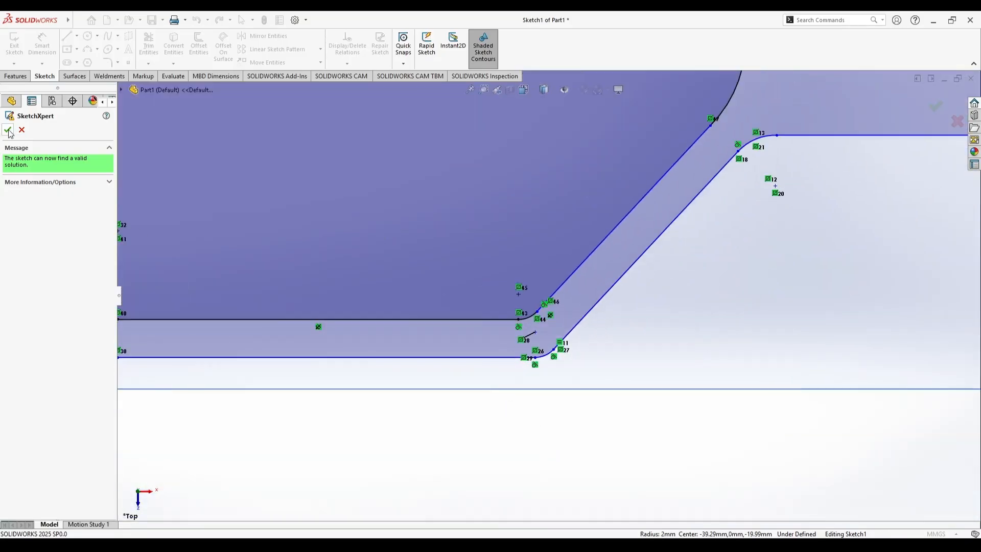
pyautogui.click(7, 130)
pyautogui.scroll(2, 434, 161)
pyautogui.scroll(1, 433, 162)
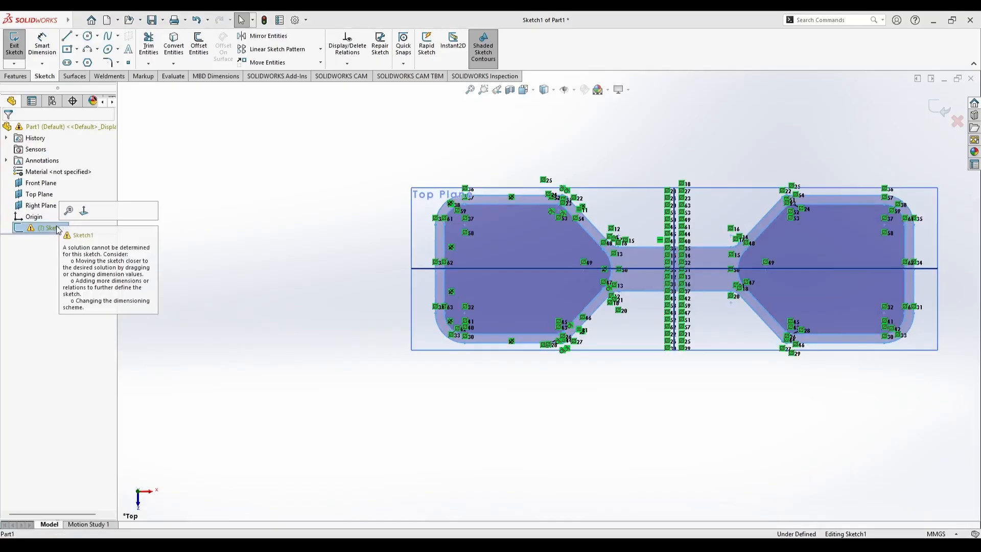
# - Exit the repaired dumbbell sketch
pyautogui.rightClick(49, 228)
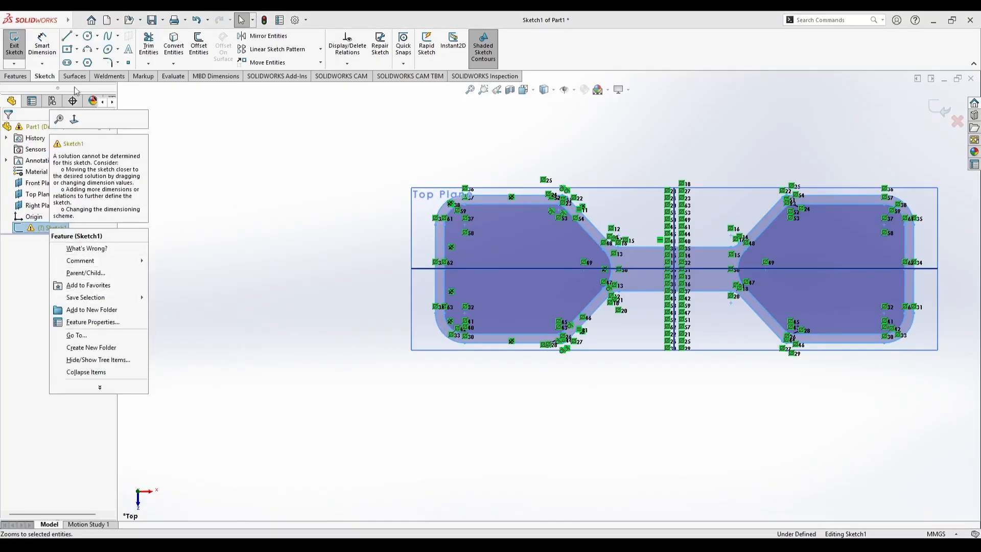
pyautogui.click(17, 47)
pyautogui.scroll(2, 611, 242)
pyautogui.scroll(-11, 567, 233)
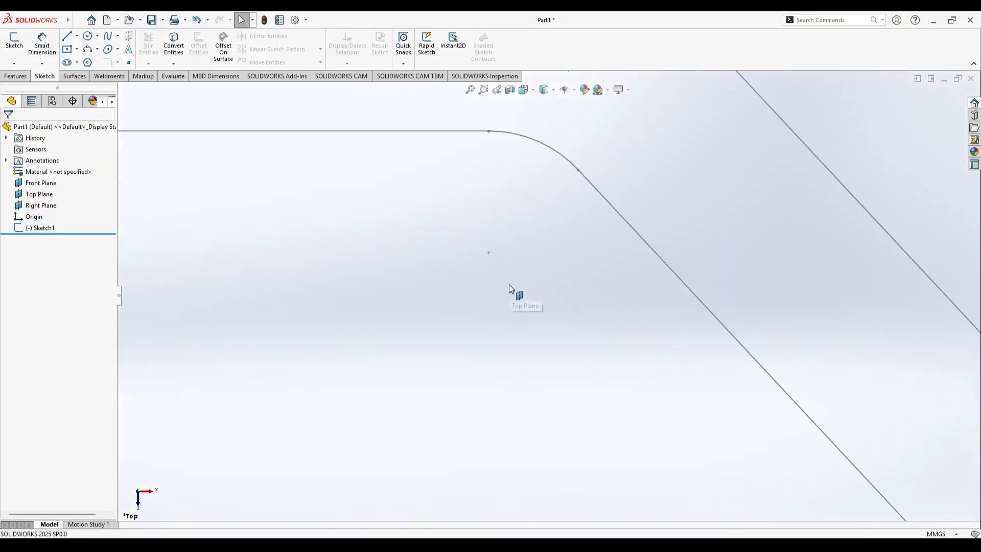
pyautogui.scroll(10, 510, 285)
# - Extrude the dumbbell sketch as a blind boss with a depth of 10 mm from the sketch plane
pyautogui.click(15, 75)
pyautogui.click(19, 43)
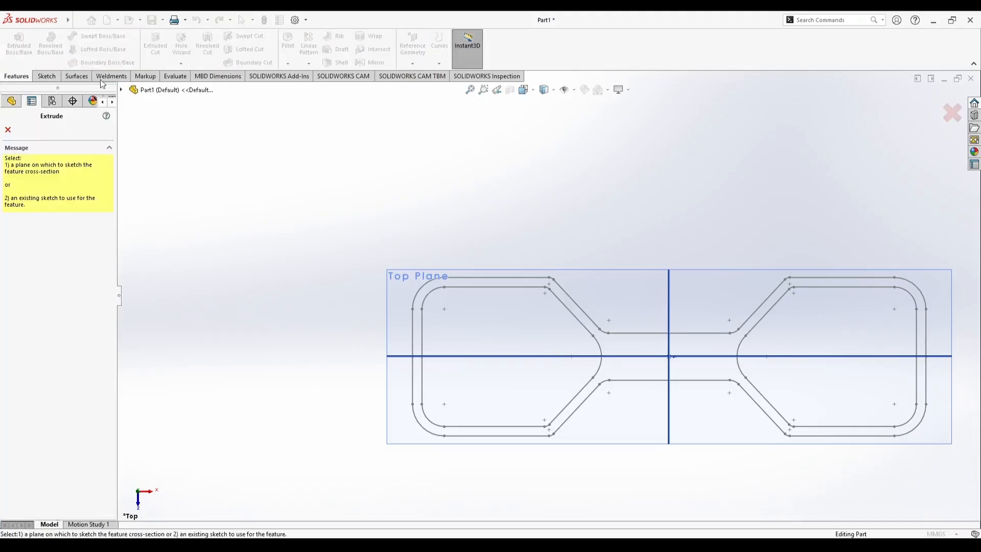
pyautogui.click(168, 191)
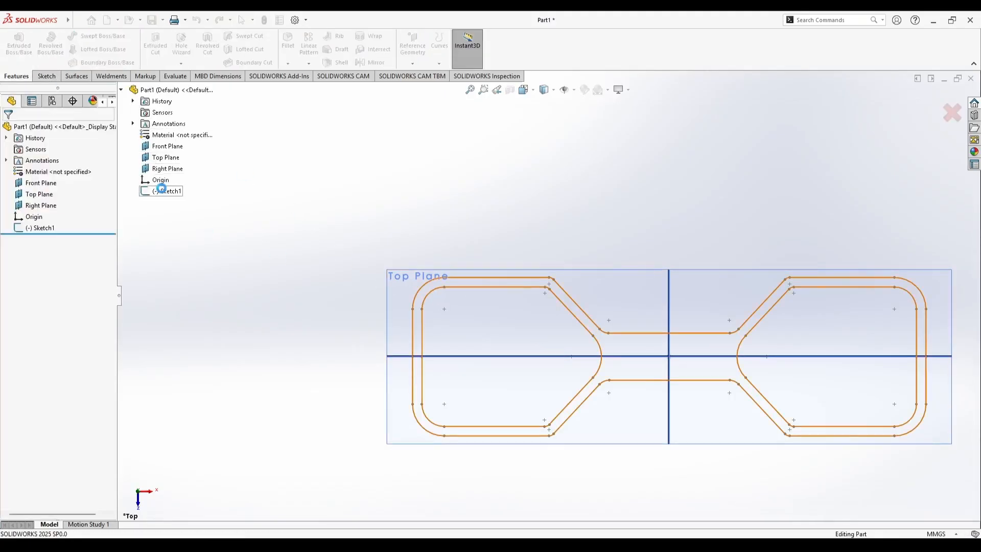
pyautogui.moveTo(498, 289); pyautogui.dragTo(581, 328, button='middle')
pyautogui.scroll(6, 571, 311)
pyautogui.scroll(-6, 571, 311)
pyautogui.scroll(3, 580, 329)
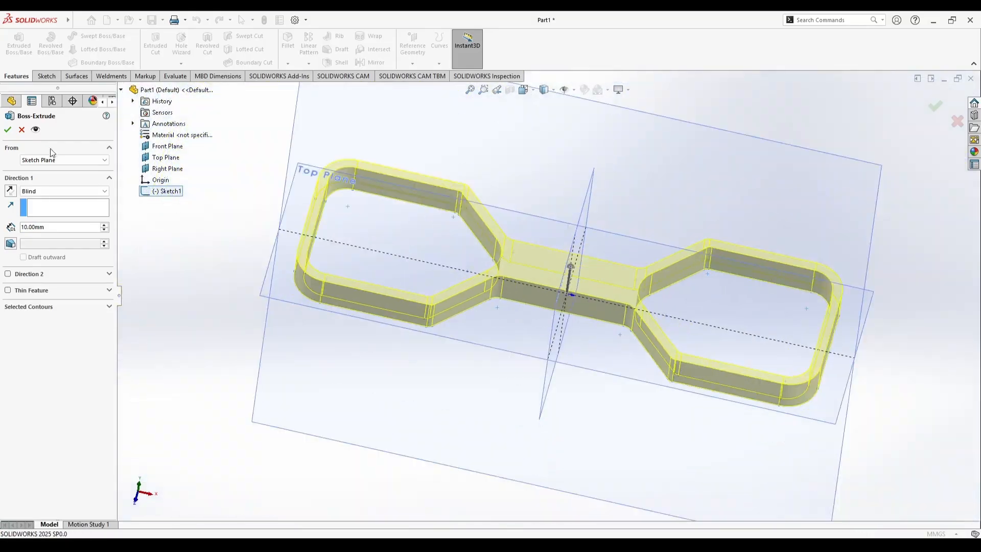
pyautogui.click(7, 132)
# - Examine the extruded dumbbell frame from above and from oblique angles
pyautogui.moveTo(523, 256)
pyautogui.mouseDown(button='middle')
pyautogui.moveTo(505, 310)
pyautogui.moveTo(543, 361)
pyautogui.moveTo(568, 306)
pyautogui.moveTo(545, 233)
pyautogui.moveTo(529, 254)
pyautogui.mouseUp(button='middle')
pyautogui.scroll(-3, 568, 305)
pyautogui.scroll(3, 529, 254)
pyautogui.click(573, 93)
pyautogui.click(575, 142)
pyautogui.click(324, 239)
pyautogui.moveTo(325, 239); pyautogui.dragTo(295, 134, button='middle')
pyautogui.scroll(-1, 456, 241)
pyautogui.moveTo(541, 316); pyautogui.dragTo(558, 447, button='middle')
pyautogui.scroll(1, 559, 447)
pyautogui.scroll(1, 417, 377)
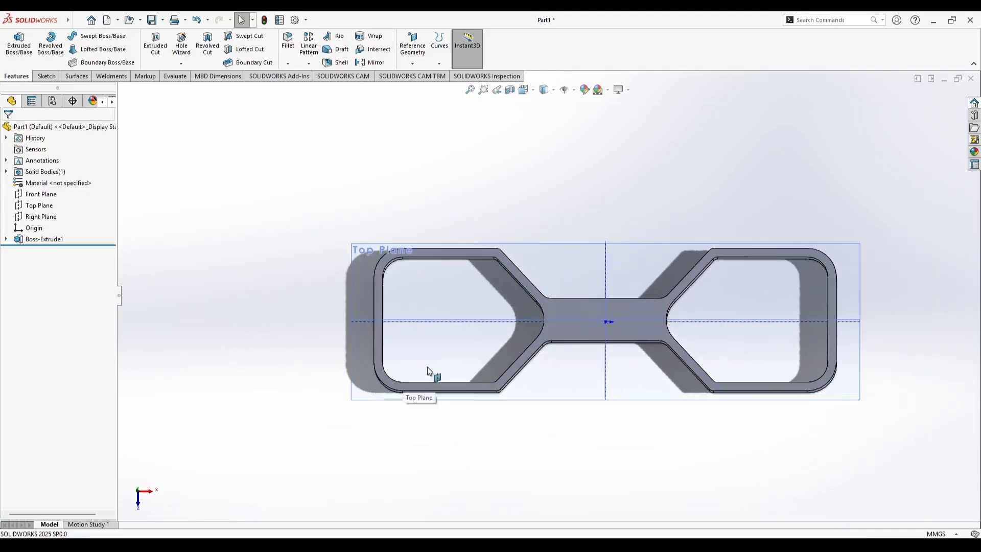
pyautogui.scroll(-2, 417, 378)
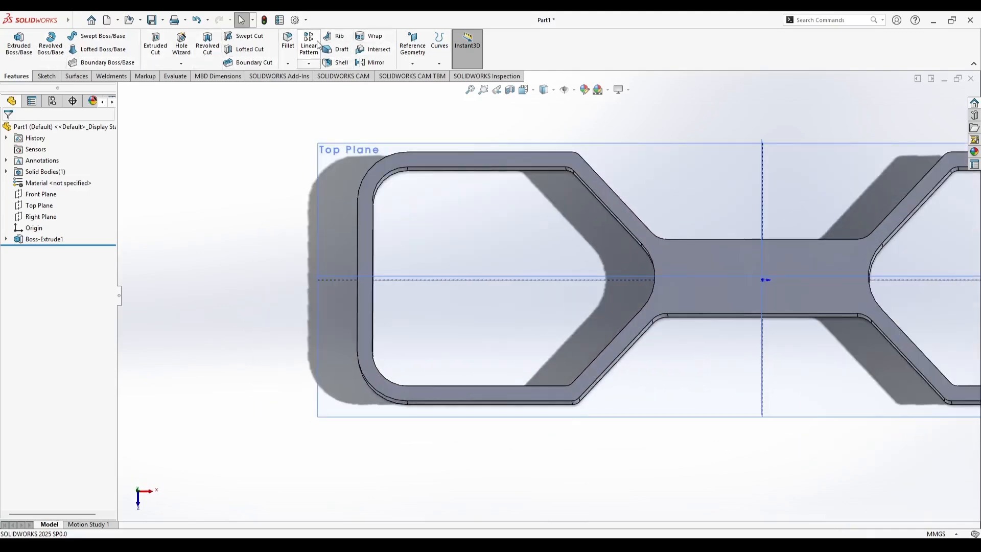
# - Set up an angle-distance chamfer of 1 mm at 45 degrees around the whole upper face of the frame
pyautogui.moveTo(446, 235); pyautogui.dragTo(443, 174, button='middle')
pyautogui.doubleClick(28, 347)
pyautogui.write('1.00mm')
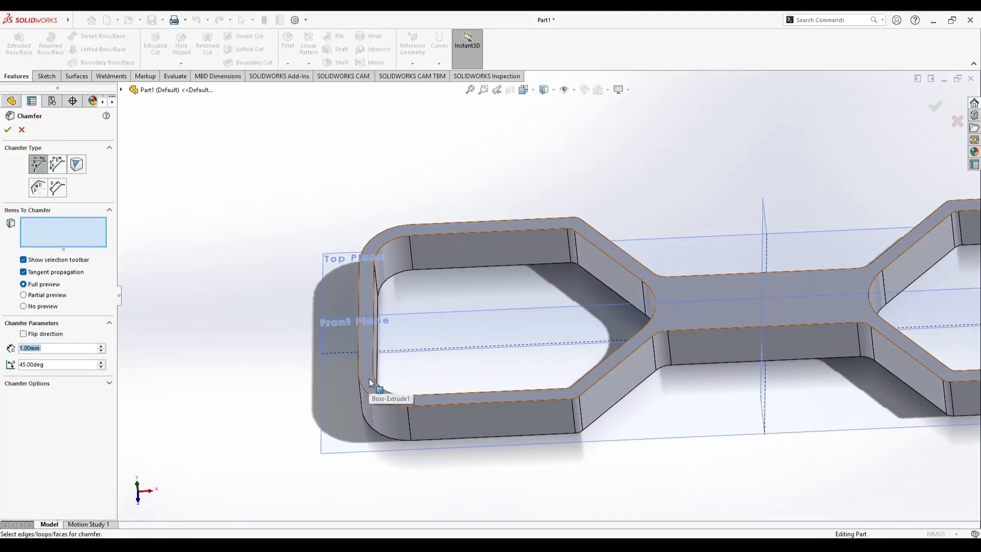
pyautogui.click(368, 410)
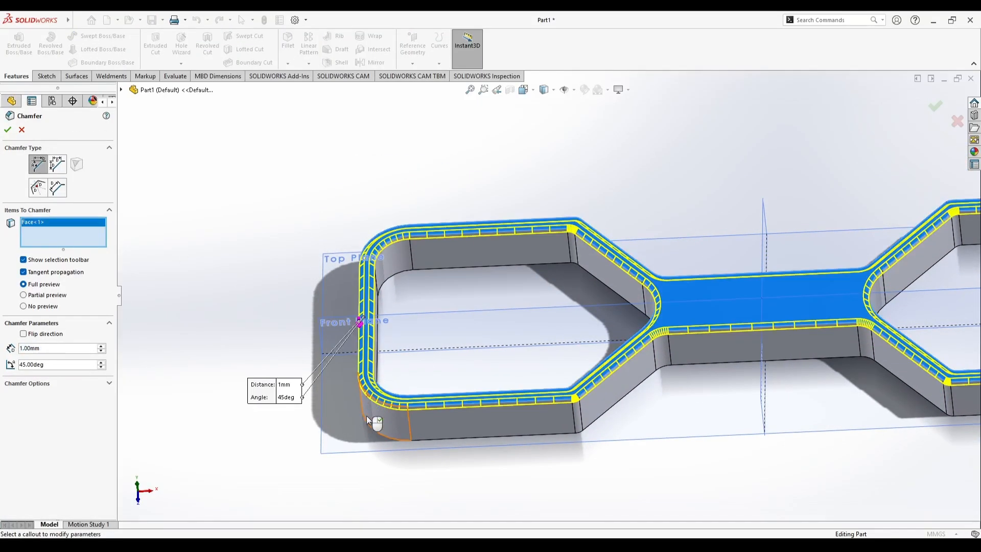
# - Add the frame's opposite flat face to the chamfer selection and create the chamfer
pyautogui.moveTo(462, 480); pyautogui.dragTo(516, 270, button='middle')
pyautogui.scroll(-4, 520, 410)
pyautogui.scroll(6, 535, 308)
pyautogui.moveTo(592, 308); pyautogui.dragTo(563, 367, button='middle')
pyautogui.moveTo(611, 216); pyautogui.dragTo(587, 343, button='middle')
pyautogui.moveTo(654, 305); pyautogui.dragTo(443, 264, button='middle')
pyautogui.scroll(-5, 443, 264)
pyautogui.click(407, 203)
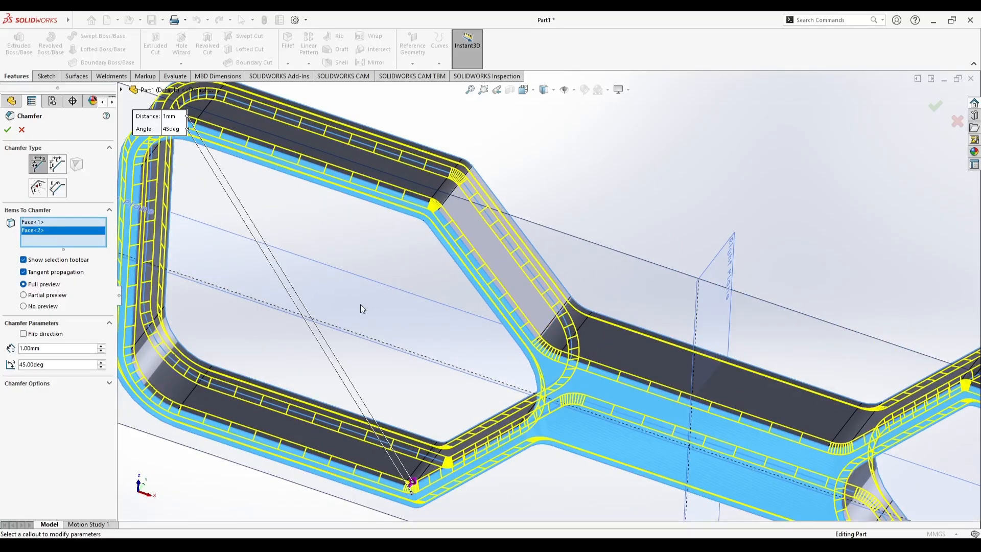
pyautogui.click(7, 130)
# - Examine the chamfered edges of both lobes and the connecting bar from different angles
pyautogui.scroll(5, 547, 328)
pyautogui.moveTo(548, 328); pyautogui.dragTo(440, 471, button='middle')
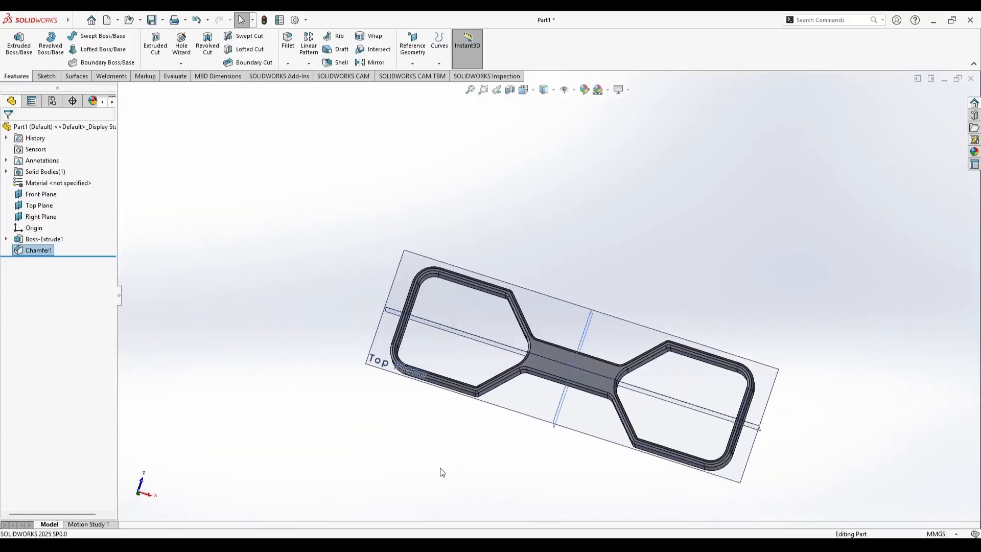
pyautogui.scroll(-5, 458, 361)
pyautogui.moveTo(476, 323); pyautogui.dragTo(491, 286, button='middle')
pyautogui.scroll(-3, 566, 360)
pyautogui.moveTo(566, 361); pyautogui.dragTo(588, 396, button='middle')
pyautogui.scroll(5, 554, 266)
pyautogui.scroll(1, 637, 335)
pyautogui.moveTo(638, 335); pyautogui.dragTo(639, 283, button='middle')
pyautogui.scroll(-1, 639, 283)
pyautogui.scroll(2, 639, 283)
pyautogui.moveTo(567, 245); pyautogui.dragTo(525, 221, button='middle')
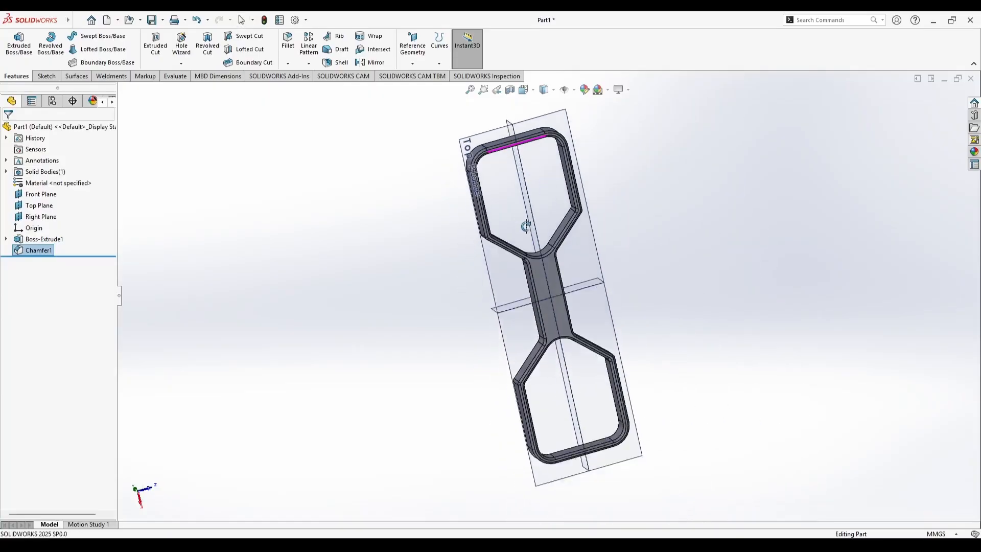
pyautogui.scroll(3, 523, 210)
pyautogui.click(622, 243)
pyautogui.moveTo(622, 243); pyautogui.dragTo(594, 433, button='middle')
pyautogui.scroll(-5, 539, 217)
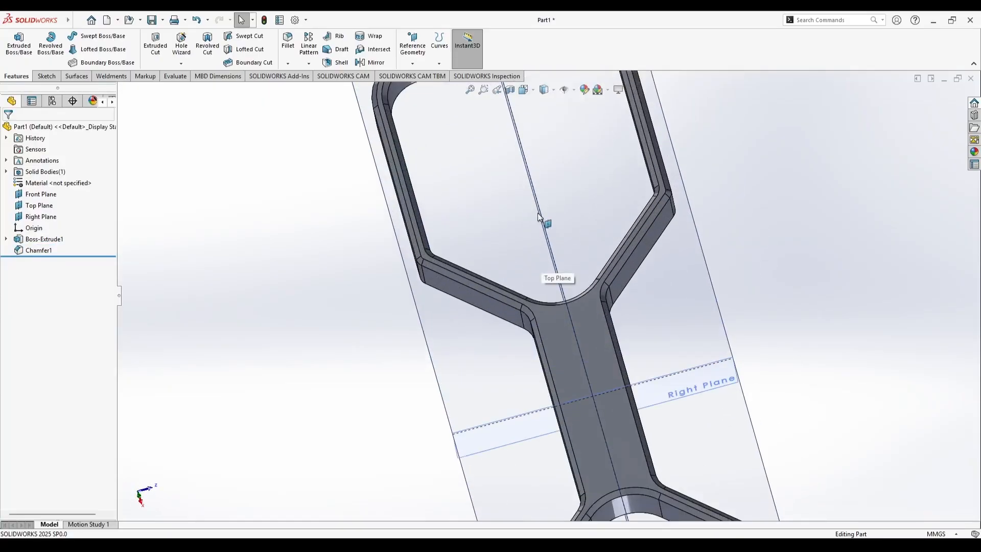
pyautogui.keyDown('ctrl'); pyautogui.moveTo(538, 213); pyautogui.dragTo(536, 352, button='middle'); pyautogui.keyUp('ctrl')
pyautogui.scroll(2, 531, 349)
pyautogui.scroll(-4, 487, 299)
pyautogui.moveTo(468, 288); pyautogui.dragTo(519, 338, button='middle')
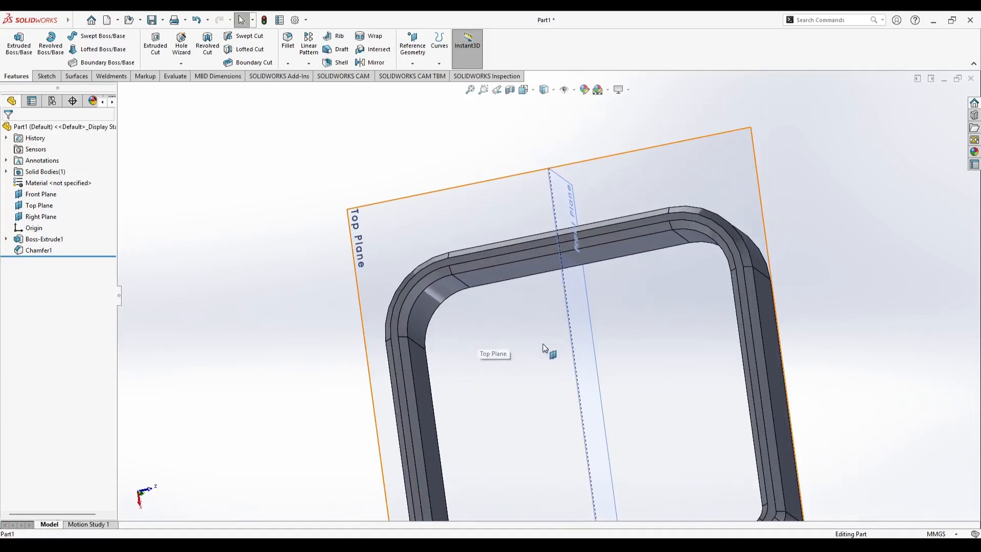
pyautogui.scroll(4, 519, 338)
pyautogui.moveTo(618, 420); pyautogui.dragTo(766, 429, button='middle')
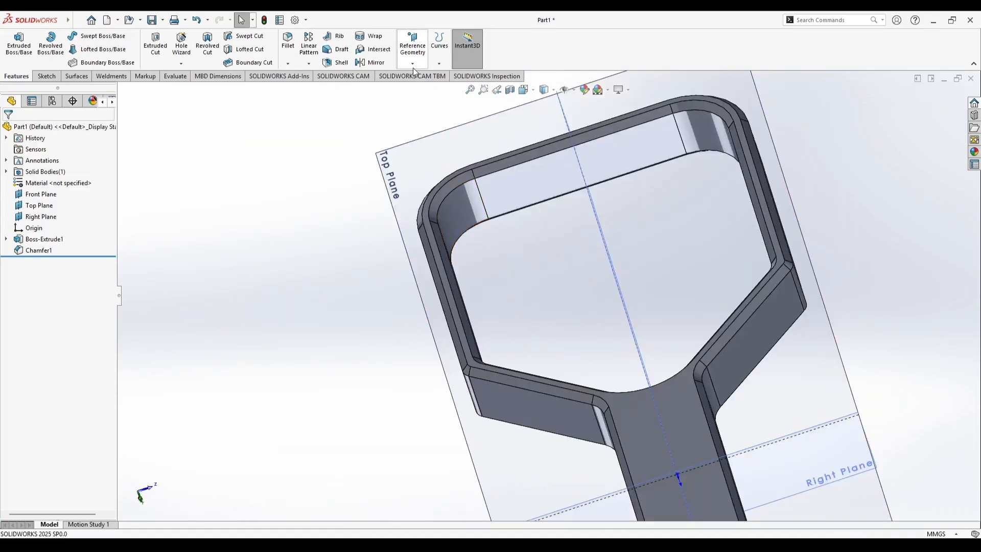
# - Start a new reference plane
pyautogui.click(412, 64)
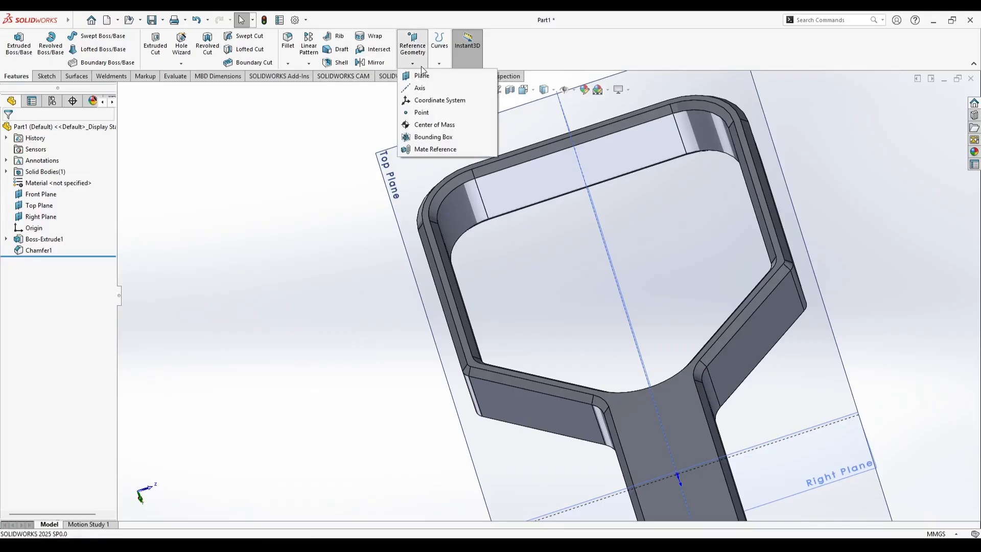
pyautogui.click(423, 74)
pyautogui.click(438, 223)
pyautogui.scroll(1, 475, 236)
pyautogui.middleClick(455, 256)
pyautogui.moveTo(379, 245); pyautogui.dragTo(379, 284, button='middle')
pyautogui.scroll(-3, 462, 240)
pyautogui.scroll(-3, 462, 240)
pyautogui.click(59, 187)
pyautogui.press('Delete')
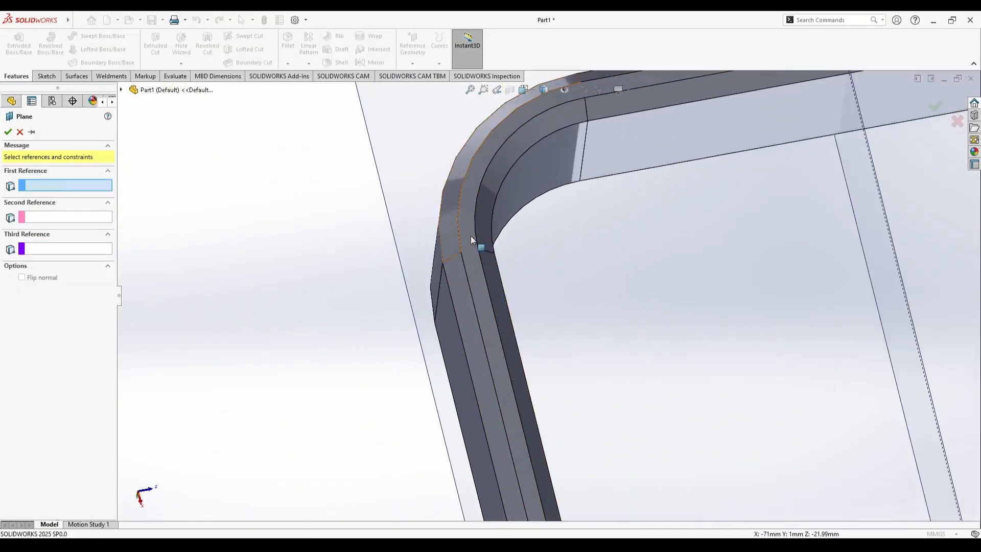
pyautogui.click(478, 248)
pyautogui.scroll(5, 558, 289)
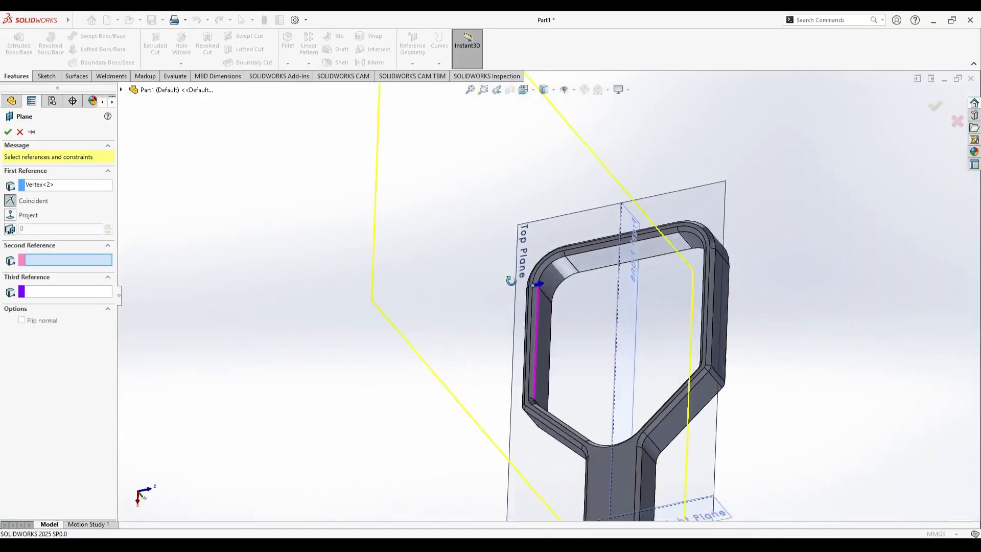
pyautogui.press('Delete')
pyautogui.scroll(-6, 558, 293)
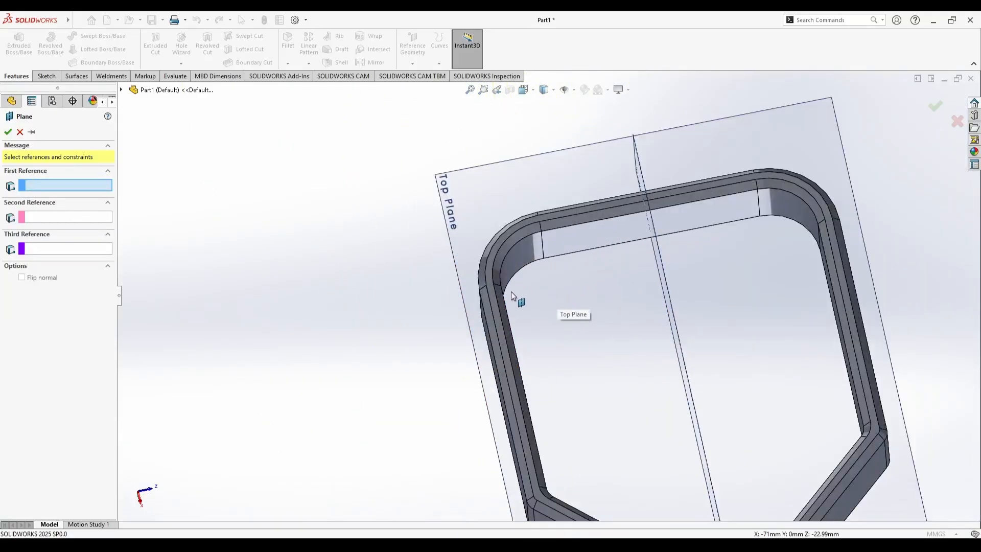
pyautogui.moveTo(515, 295); pyautogui.dragTo(476, 282, button='middle')
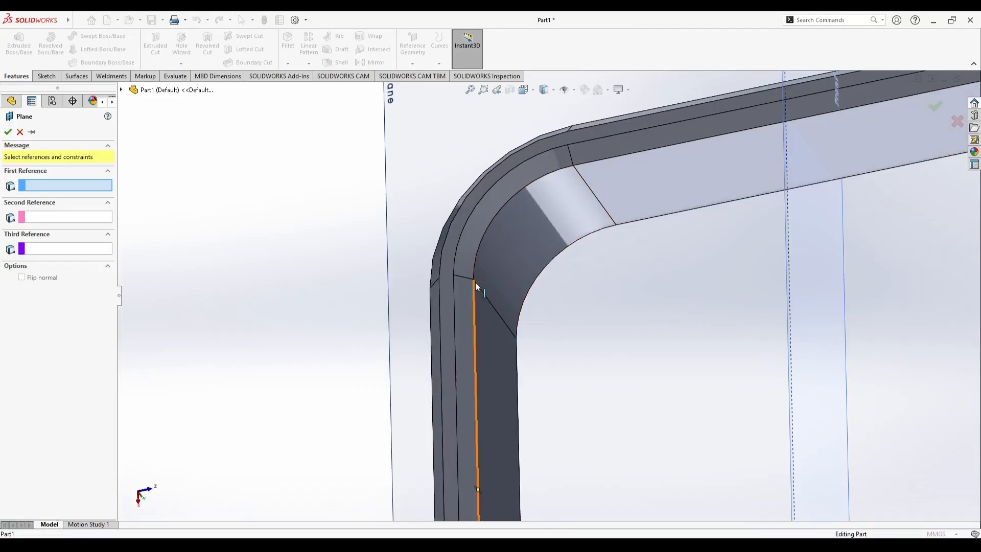
pyautogui.click(479, 281)
pyautogui.click(473, 280)
pyautogui.click(56, 273)
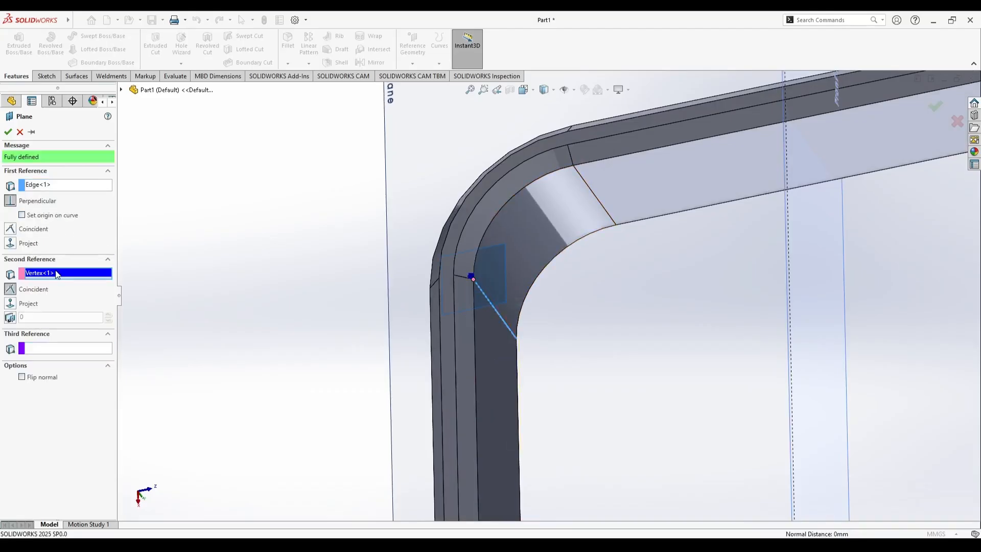
pyautogui.press('Delete')
pyautogui.click(47, 187)
pyautogui.press('Delete')
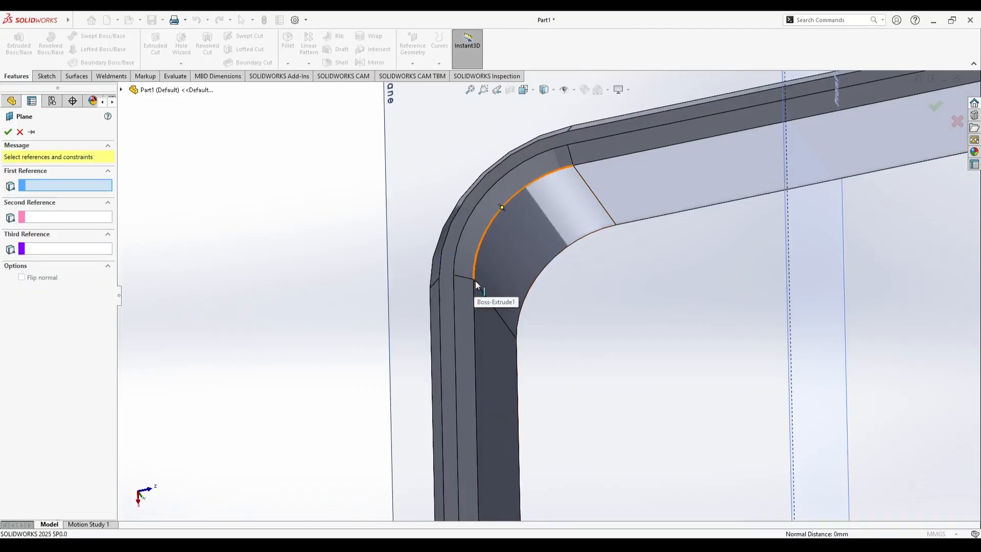
# - Create the reference plane through three inner chamfer vertices of one lobe: both rounded end corners and one angled-side corner
pyautogui.click(475, 280)
pyautogui.scroll(8, 474, 281)
pyautogui.scroll(-8, 688, 268)
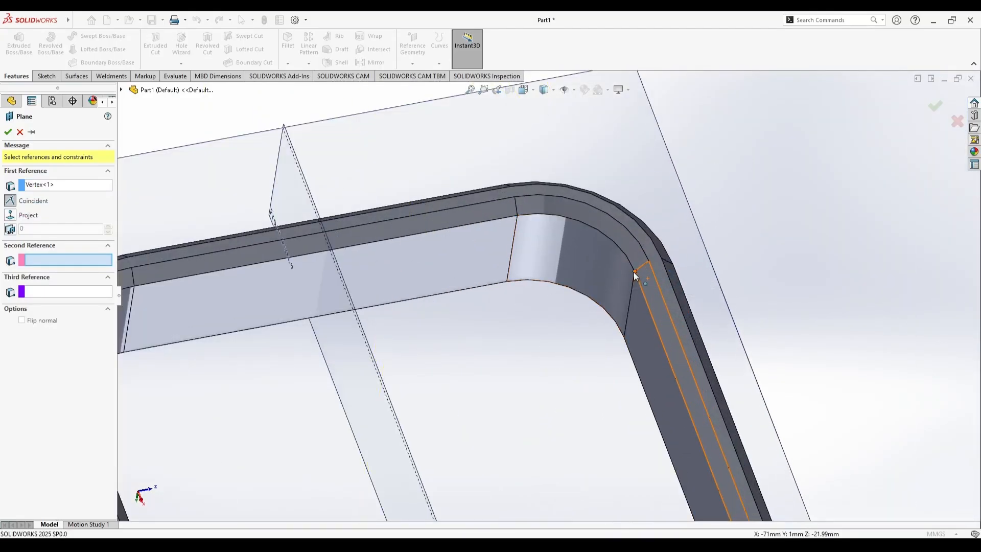
pyautogui.click(634, 273)
pyautogui.scroll(4, 534, 347)
pyautogui.scroll(-3, 534, 348)
pyautogui.moveTo(550, 364); pyautogui.dragTo(608, 358, button='middle')
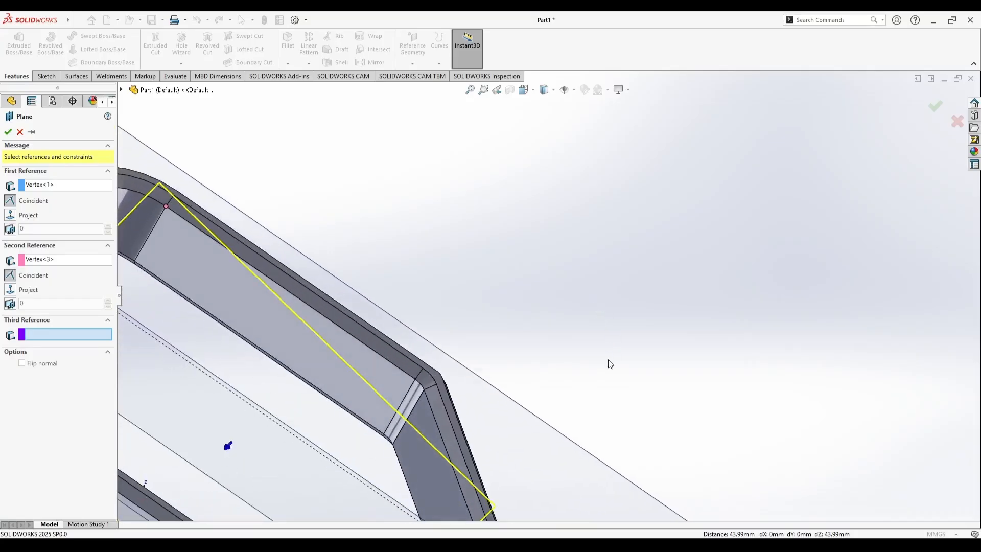
pyautogui.click(518, 333)
pyautogui.scroll(5, 517, 332)
pyautogui.moveTo(468, 327); pyautogui.dragTo(434, 302, button='middle')
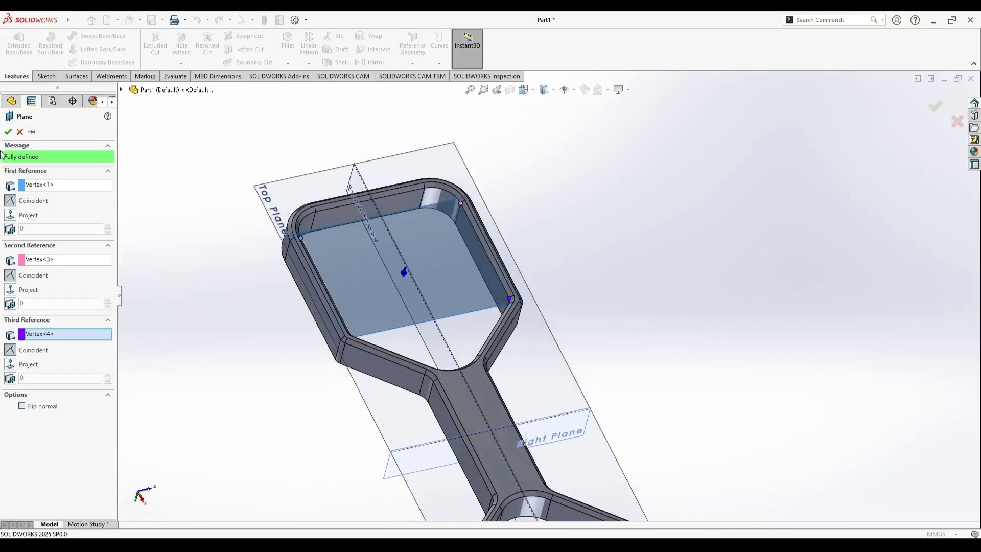
pyautogui.click(8, 133)
# - Finish the reference plane inside the lobe and save the part as Nvidia Gpu build
pyautogui.scroll(-2, 400, 265)
pyautogui.moveTo(401, 267); pyautogui.dragTo(501, 297, button='middle')
pyautogui.scroll(-1, 456, 286)
pyautogui.click(456, 287)
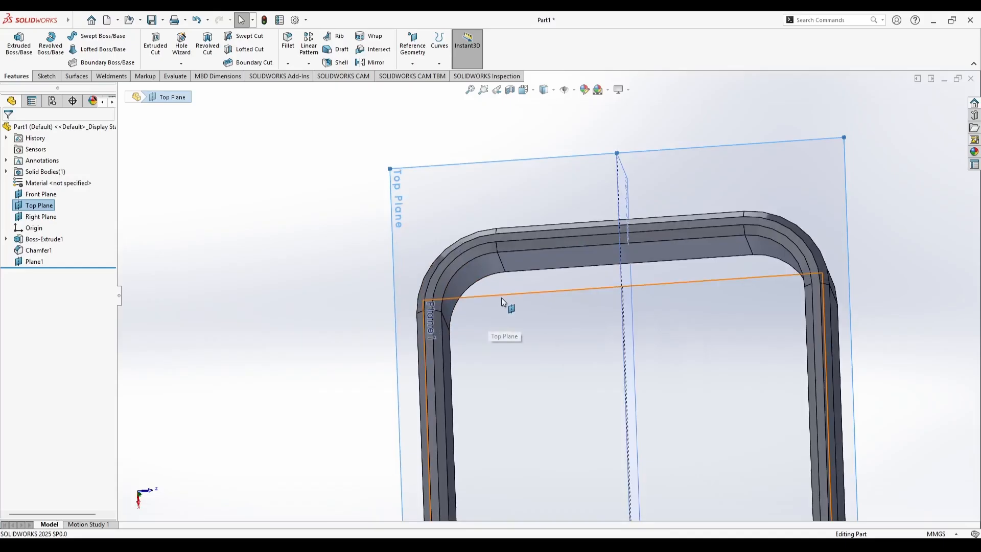
pyautogui.click(501, 296)
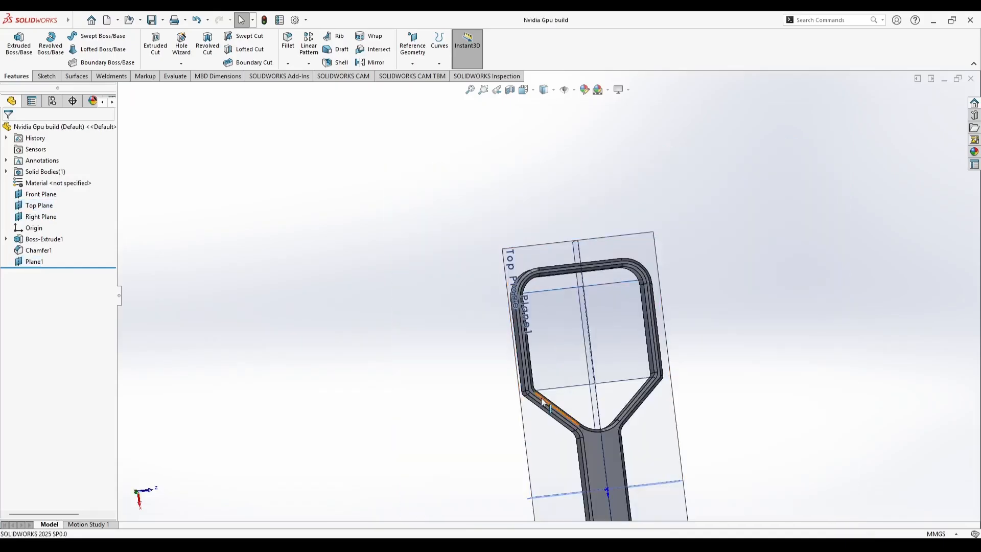
# - View the model normal to the Top Plane and widen the lobe's reference plane beyond both ends of the lobe
pyautogui.scroll(-4, 359, 266)
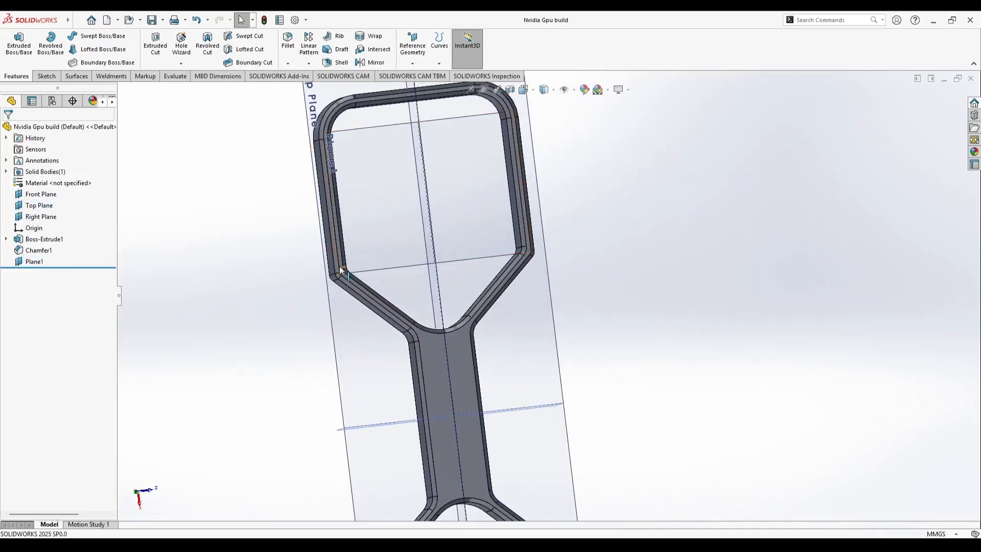
pyautogui.scroll(1, 394, 234)
pyautogui.click(553, 267)
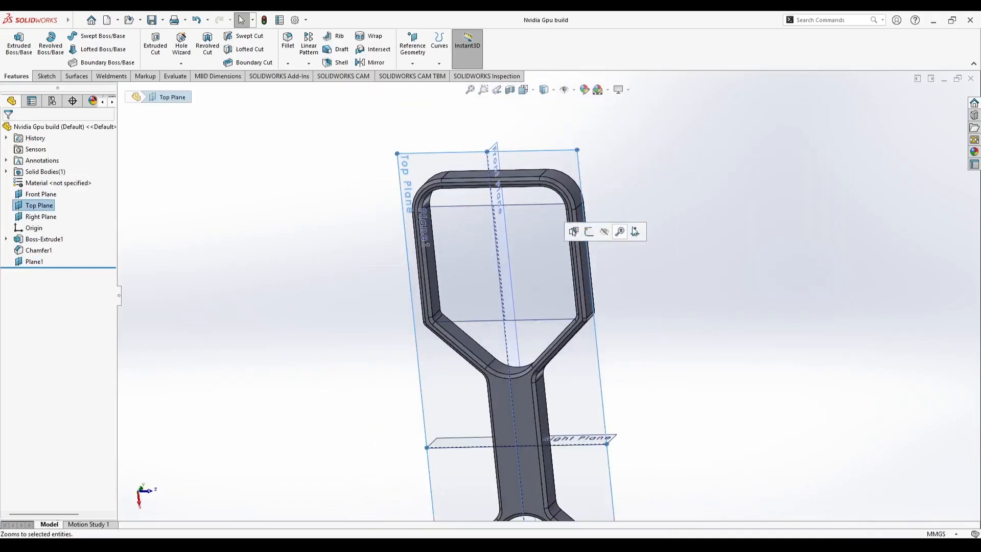
pyautogui.click(635, 232)
pyautogui.click(350, 296)
pyautogui.moveTo(347, 295); pyautogui.dragTo(300, 295)
pyautogui.moveTo(451, 295); pyautogui.dragTo(503, 296)
pyautogui.scroll(3, 490, 317)
pyautogui.scroll(-4, 473, 314)
pyautogui.click(243, 265)
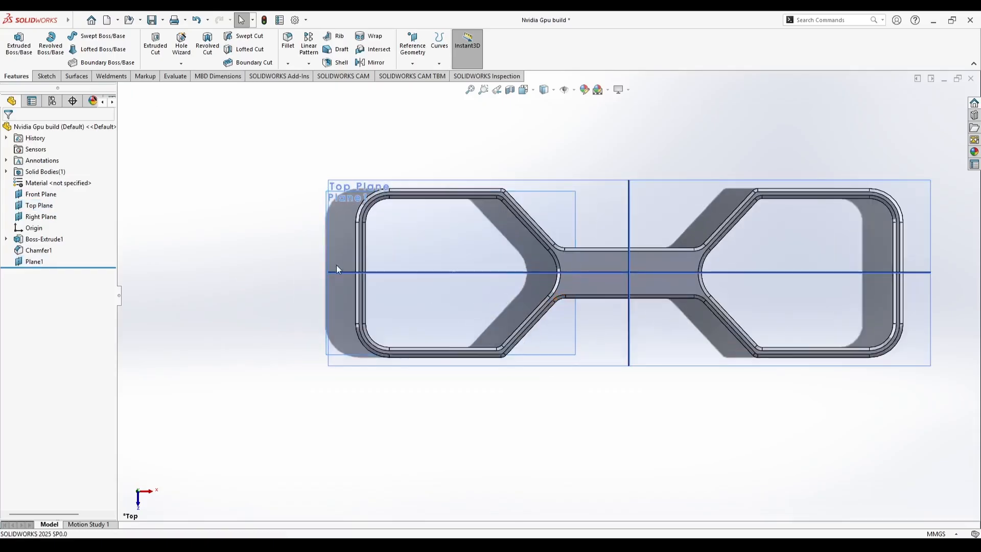
pyautogui.scroll(-2, 483, 243)
pyautogui.click(46, 75)
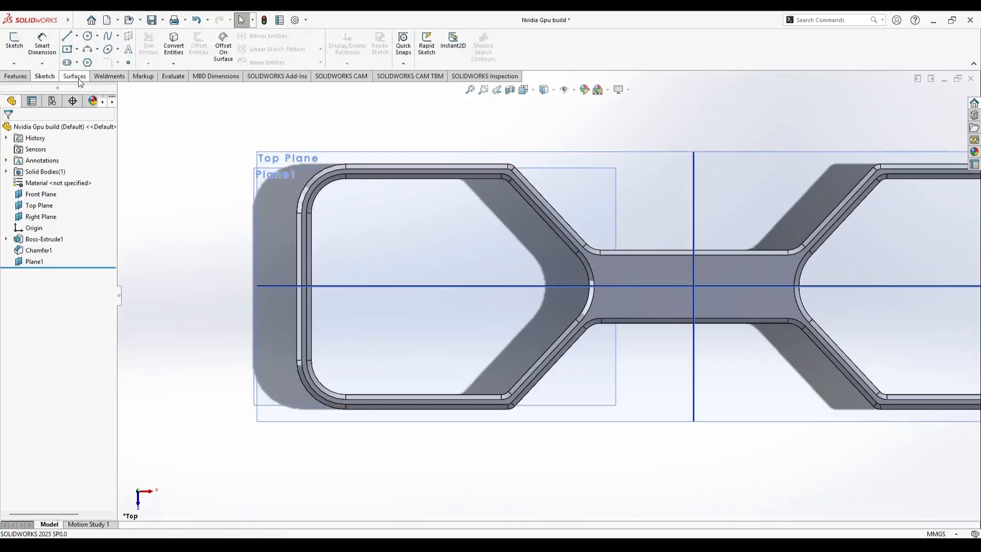
pyautogui.click(312, 372)
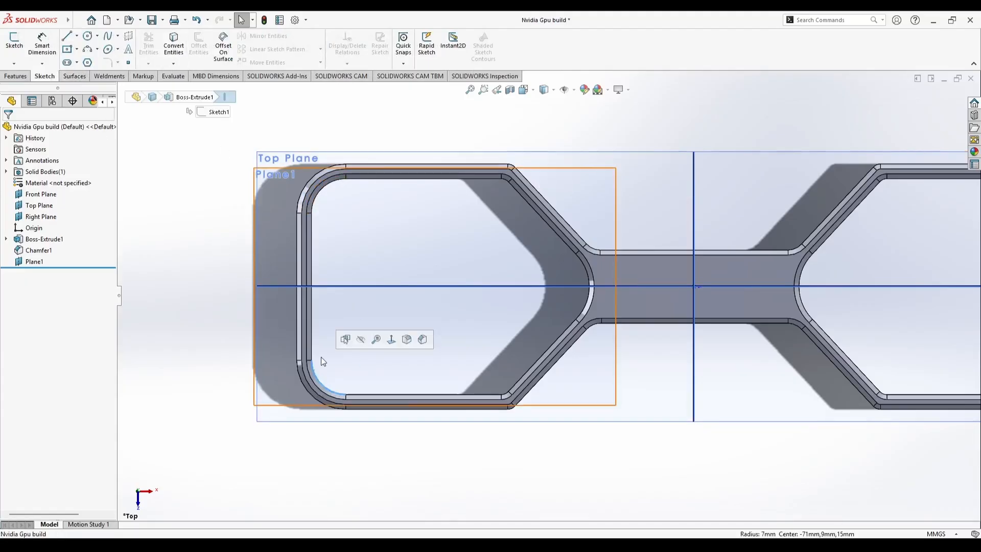
pyautogui.keyDown('ctrl'); pyautogui.click(312, 343); pyautogui.keyUp('ctrl')
pyautogui.keyDown('ctrl'); pyautogui.click(510, 183); pyautogui.keyUp('ctrl')
pyautogui.keyDown('ctrl'); pyautogui.click(530, 204); pyautogui.keyUp('ctrl')
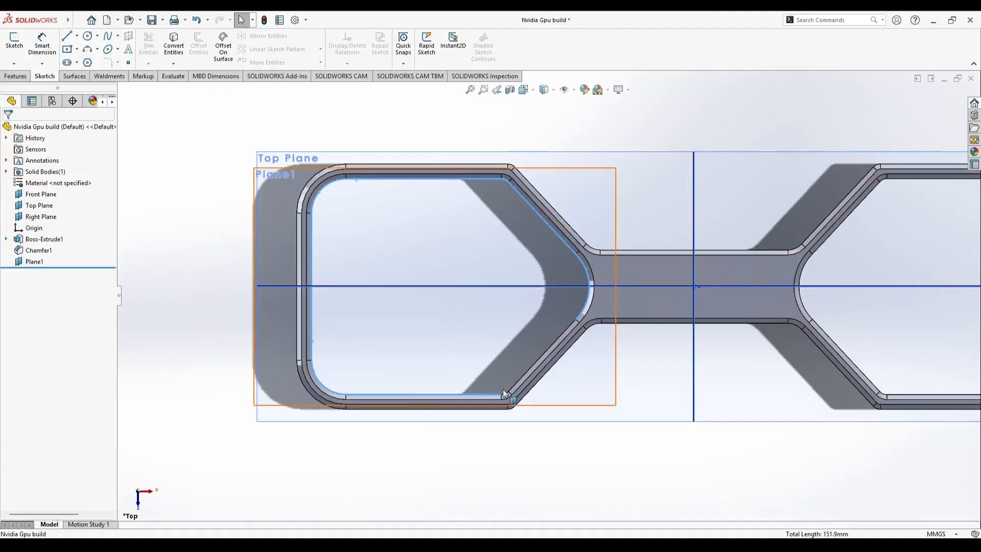
pyautogui.click(231, 306)
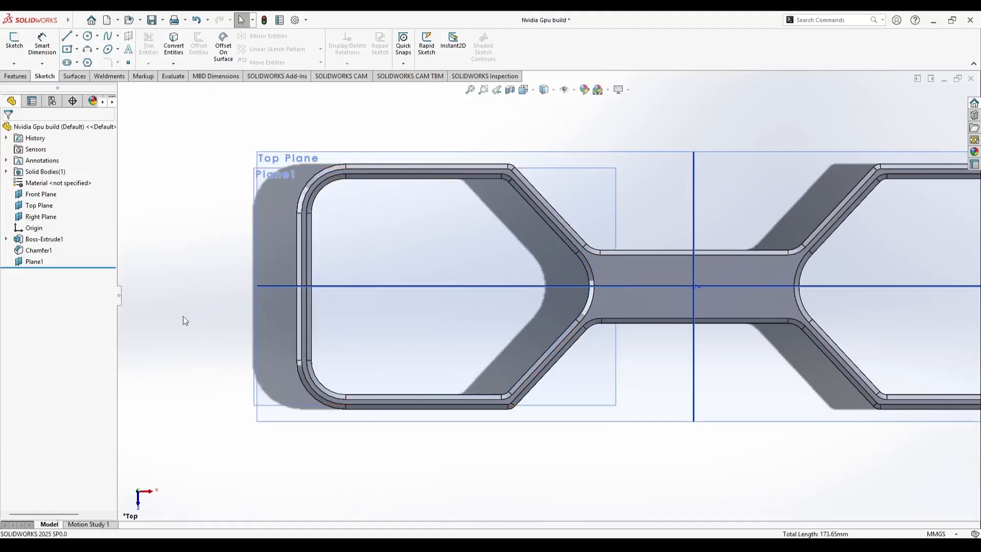
pyautogui.click(37, 263)
pyautogui.click(49, 243)
pyautogui.scroll(-3, 350, 318)
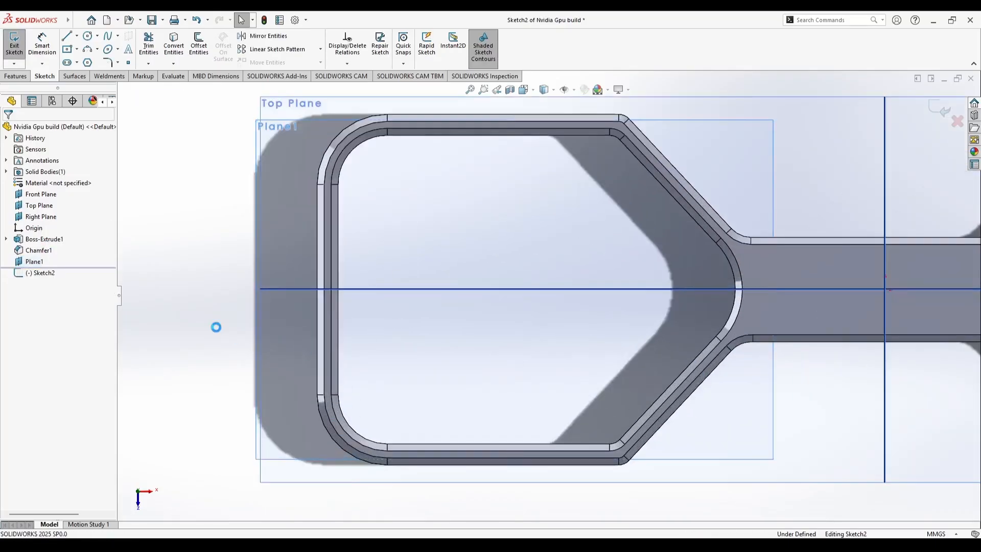
pyautogui.doubleClick(217, 327)
# - Start a sketch on the reference plane inside the lobe
pyautogui.rightClick(29, 265)
pyautogui.click(41, 249)
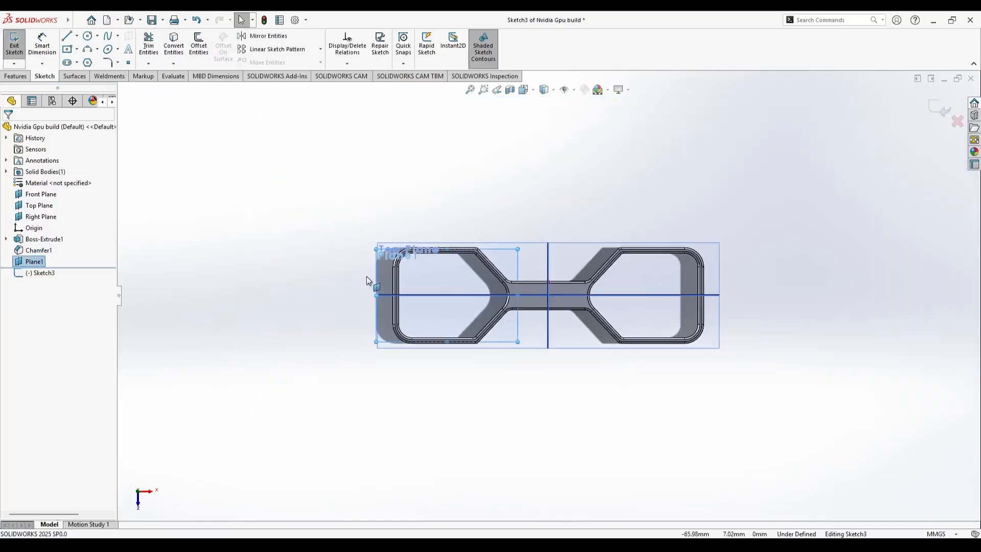
pyautogui.scroll(-6, 339, 308)
pyautogui.scroll(-1, 569, 323)
pyautogui.keyDown('ctrl'); pyautogui.moveTo(560, 342); pyautogui.dragTo(393, 367, button='middle'); pyautogui.keyUp('ctrl')
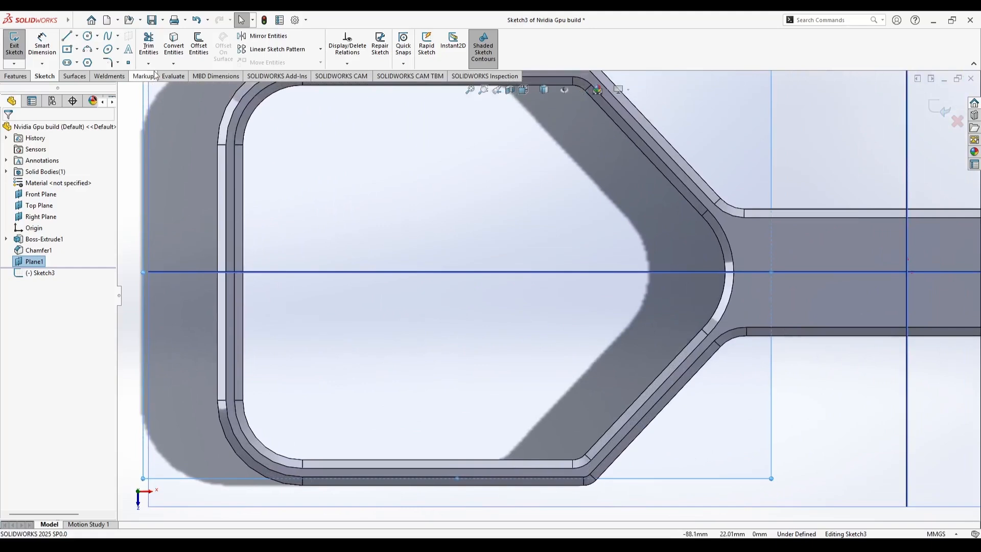
# - Convert the lobe's inner straight, angled and large rounded edges, plus one small angled-side corner, into sketch entities
pyautogui.click(181, 75)
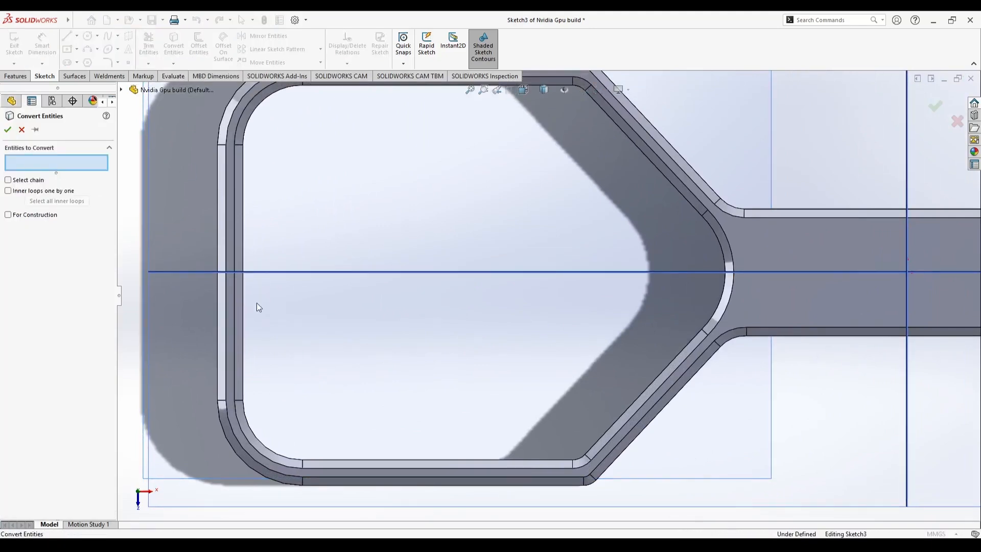
pyautogui.click(244, 262)
pyautogui.click(246, 134)
pyautogui.click(338, 87)
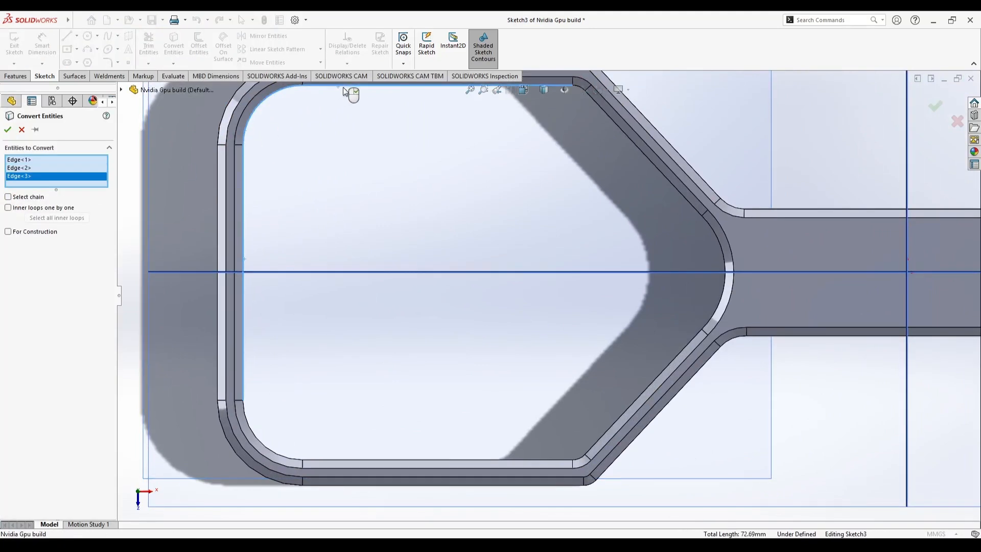
pyautogui.scroll(-3, 591, 106)
pyautogui.click(573, 100)
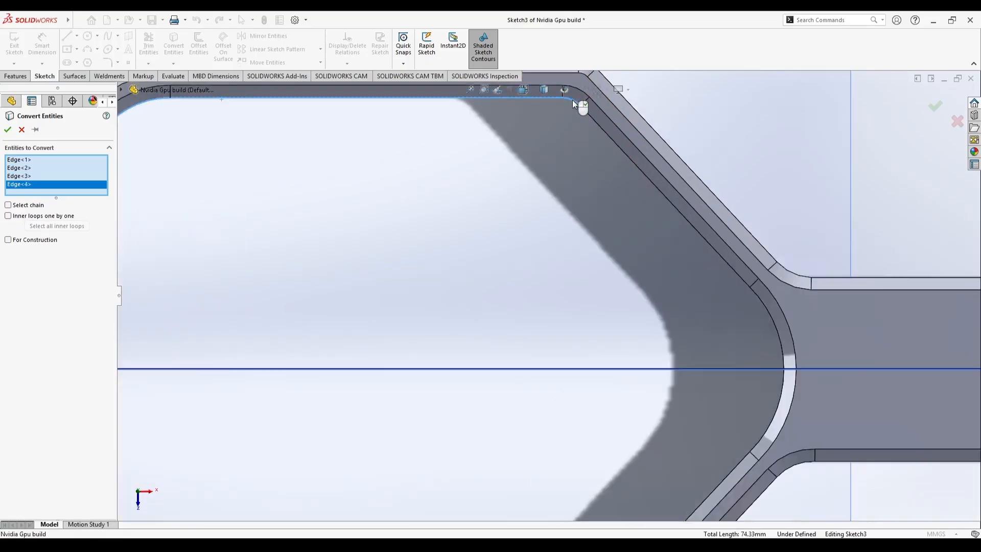
pyautogui.click(609, 141)
pyautogui.click(771, 317)
pyautogui.scroll(3, 772, 317)
pyautogui.click(581, 405)
pyautogui.click(456, 471)
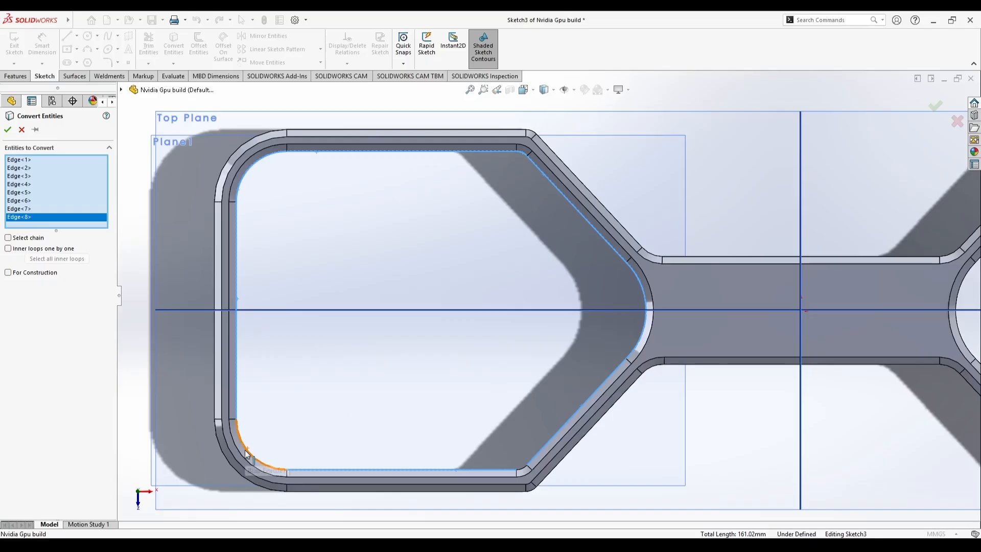
pyautogui.click(244, 450)
pyautogui.click(7, 130)
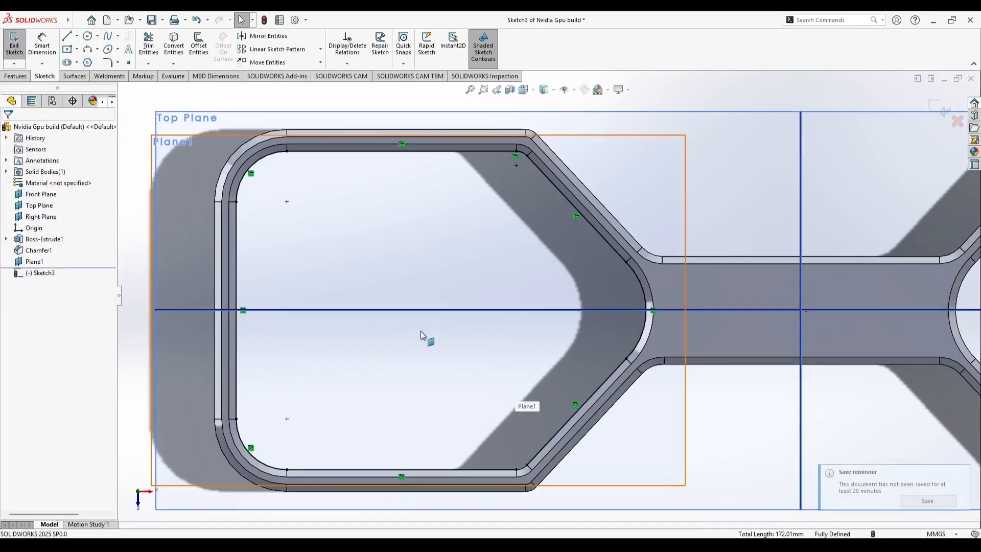
# - Save the part
pyautogui.click(77, 20)
pyautogui.click(605, 173)
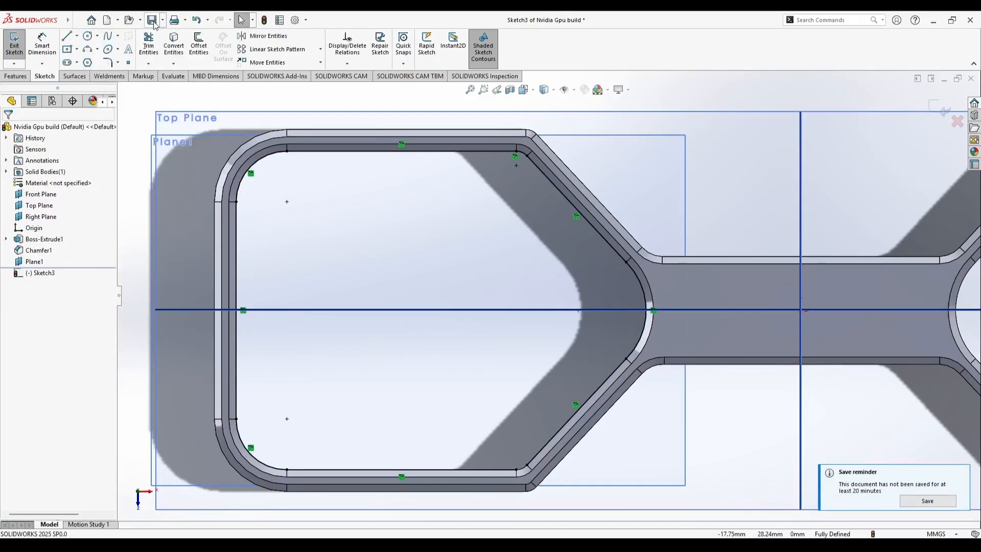
pyautogui.hotkey('ctrl', 's')
pyautogui.click(42, 277)
pyautogui.click(15, 75)
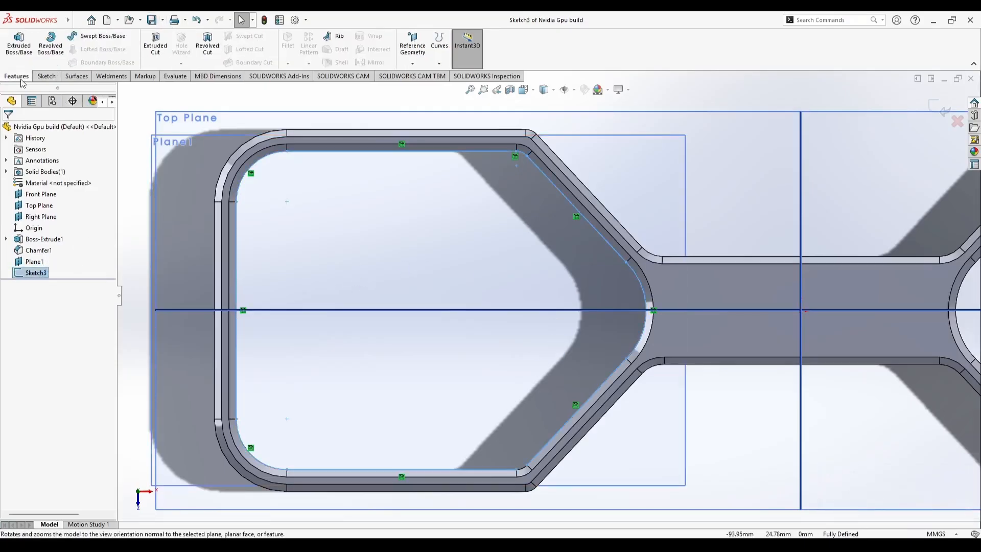
pyautogui.click(19, 44)
pyautogui.moveTo(194, 303)
pyautogui.mouseDown(button='middle')
pyautogui.moveTo(214, 312)
pyautogui.moveTo(236, 419)
pyautogui.moveTo(213, 473)
pyautogui.mouseUp(button='middle')
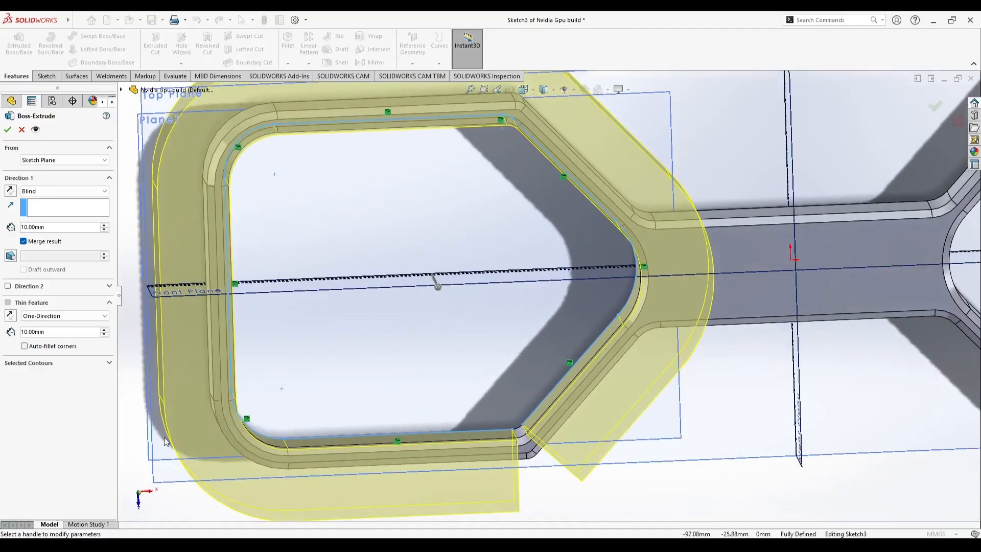
pyautogui.scroll(1, 212, 471)
pyautogui.press('Escape')
pyautogui.rightClick(37, 273)
pyautogui.press('Escape')
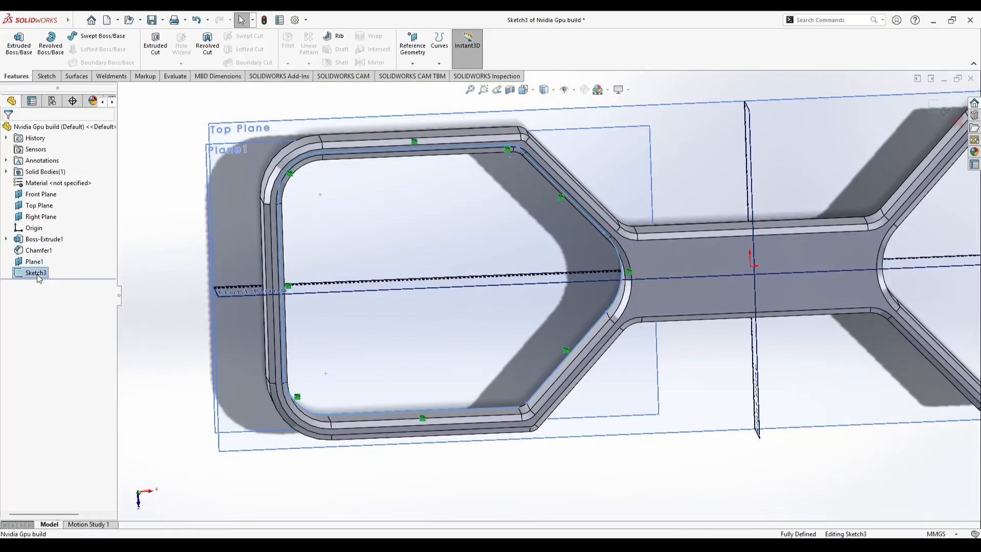
pyautogui.rightClick(32, 275)
pyautogui.click(179, 341)
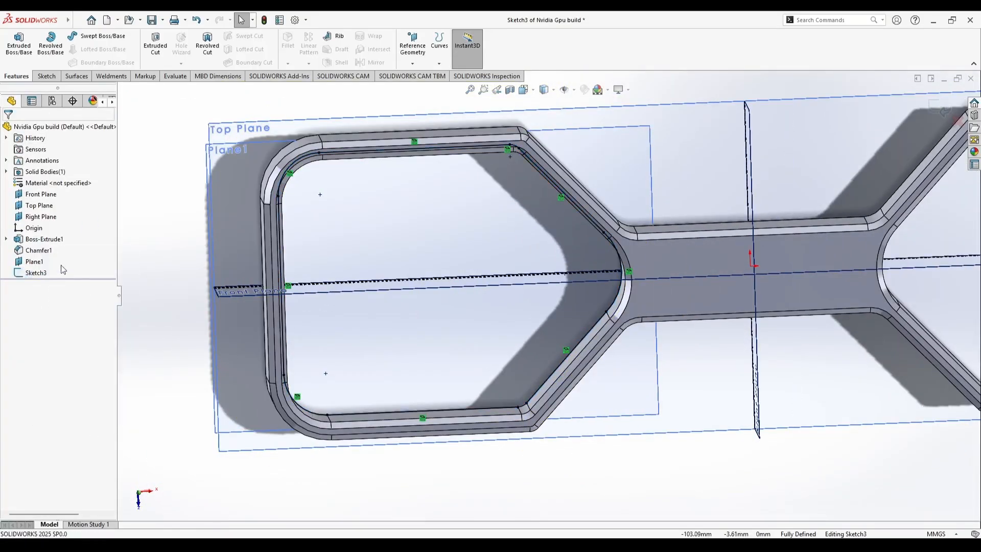
# - Convert the remaining small corner edge on the lobe's angled side to close the sketch profile
pyautogui.scroll(2, 521, 411)
pyautogui.scroll(-9, 531, 381)
pyautogui.click(46, 75)
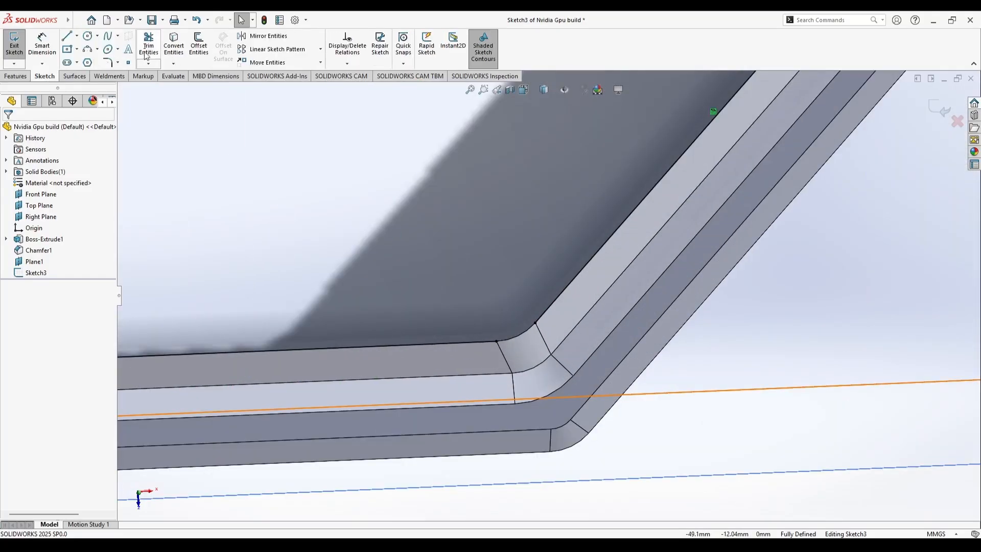
pyautogui.click(173, 46)
pyautogui.click(520, 334)
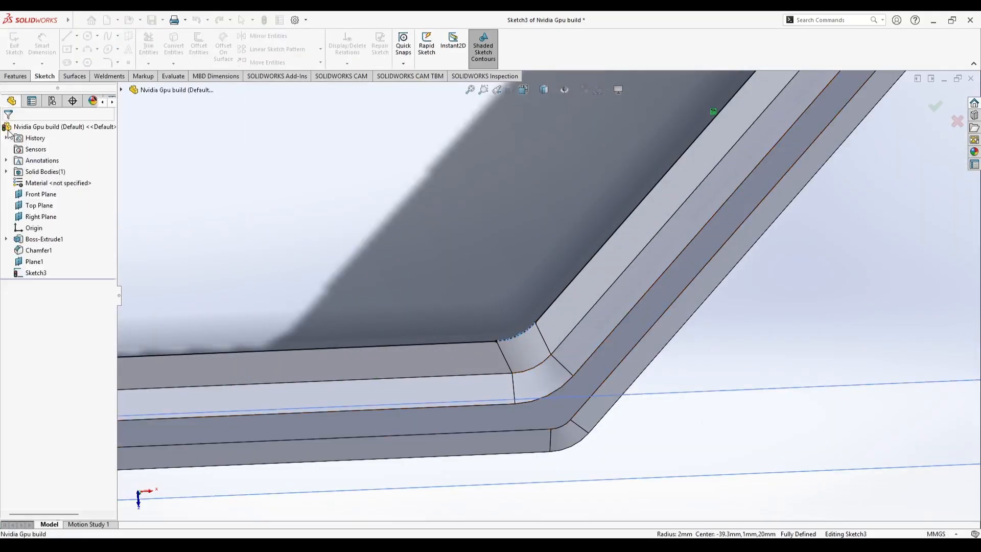
pyautogui.click(8, 130)
# - Start a blind boss extrusion of the closed lobe profile with a depth of 0.2 mm
pyautogui.scroll(10, 400, 271)
pyautogui.moveTo(401, 271); pyautogui.dragTo(426, 199, button='middle')
pyautogui.click(15, 76)
pyautogui.click(19, 45)
pyautogui.moveTo(372, 296); pyautogui.dragTo(371, 201, button='middle')
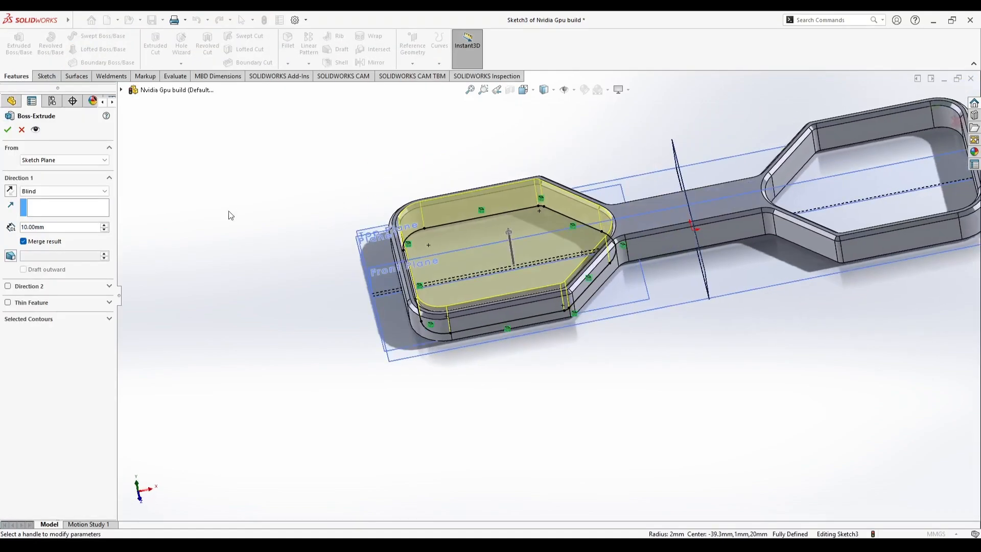
pyautogui.doubleClick(30, 226)
pyautogui.write('0.2')
pyautogui.press('Return')
pyautogui.moveTo(415, 243); pyautogui.dragTo(346, 280, button='middle')
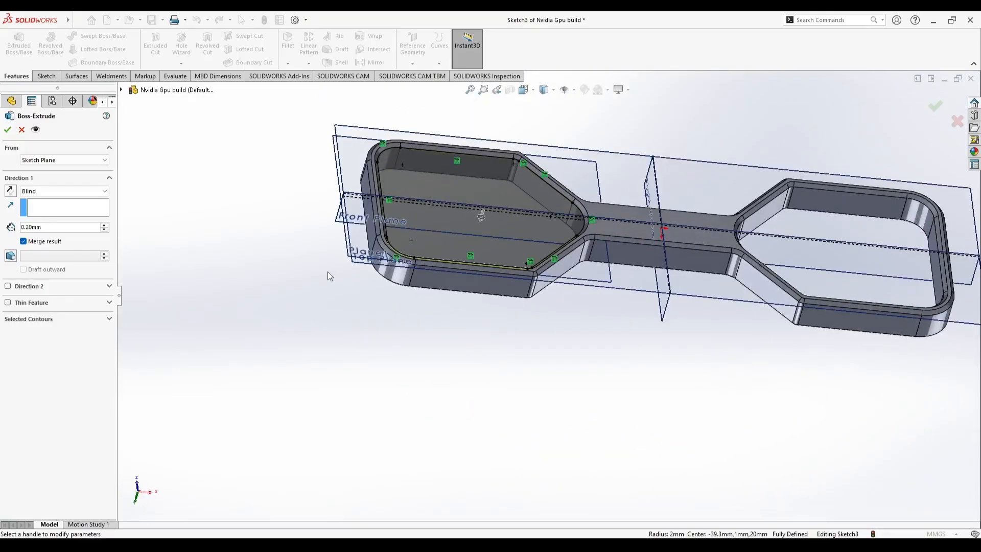
# - Try an extrusion depth of 0.5 mm, then set it to 0.4 mm and create the merged panel
pyautogui.doubleClick(30, 227)
pyautogui.write('0.5')
pyautogui.press('Return')
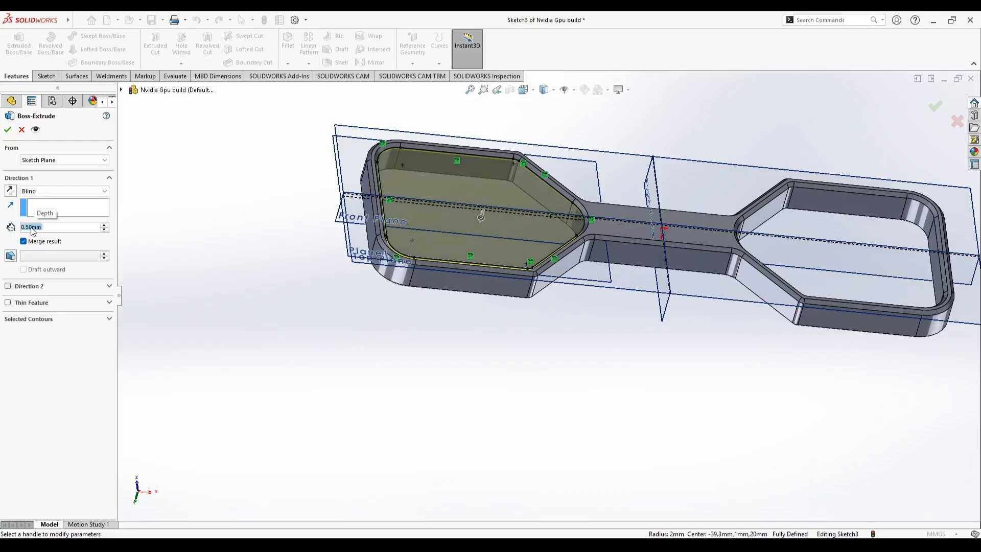
pyautogui.write('0.4')
pyautogui.press('Return')
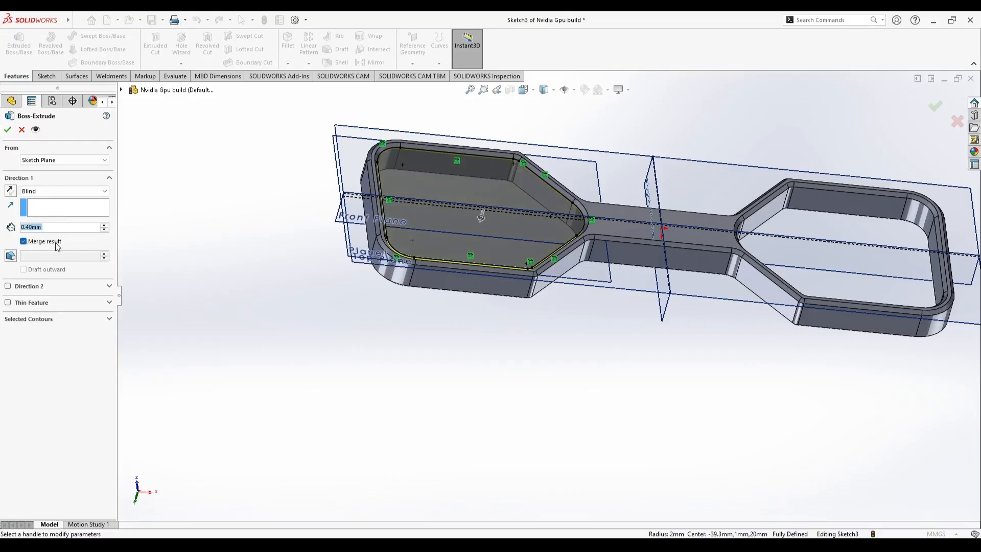
pyautogui.press('Return')
pyautogui.click(8, 131)
# - Examine the thin panel filling the lobe and its surrounding chamfered edges from both sides
pyautogui.moveTo(543, 317); pyautogui.dragTo(460, 222, button='middle')
pyautogui.click(390, 176)
pyautogui.moveTo(391, 176); pyautogui.dragTo(466, 274, button='middle')
pyautogui.scroll(-3, 521, 264)
pyautogui.click(465, 274)
pyautogui.click(424, 482)
pyautogui.moveTo(424, 469); pyautogui.dragTo(404, 327, button='middle')
pyautogui.click(319, 483)
pyautogui.moveTo(319, 482); pyautogui.dragTo(409, 419, button='middle')
pyautogui.scroll(4, 470, 414)
pyautogui.click(562, 404)
pyautogui.moveTo(574, 428); pyautogui.dragTo(648, 424, button='middle')
pyautogui.scroll(-3, 576, 263)
pyautogui.scroll(3, 698, 409)
pyautogui.moveTo(656, 302); pyautogui.dragTo(498, 347, button='middle')
pyautogui.scroll(-3, 529, 296)
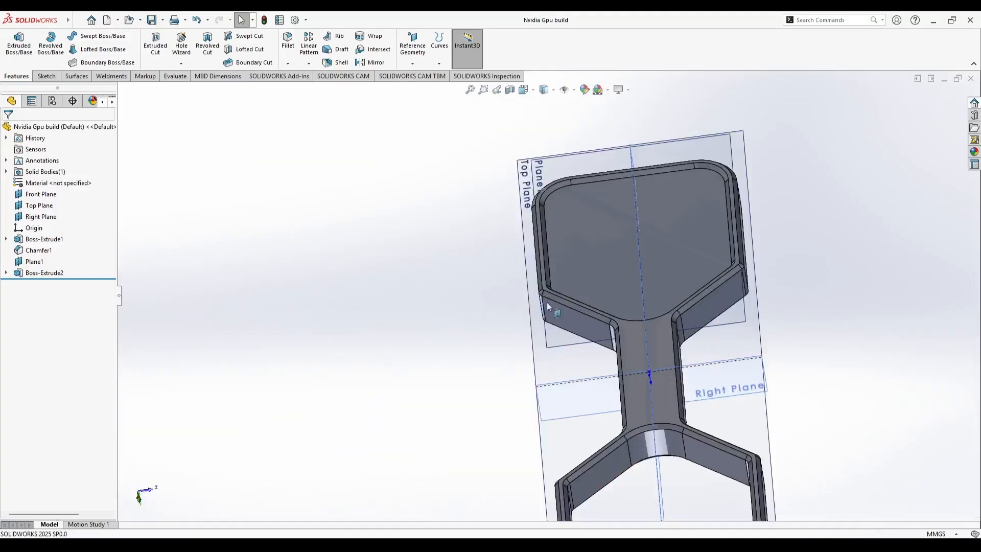
pyautogui.scroll(-3, 529, 296)
pyautogui.moveTo(529, 296); pyautogui.dragTo(515, 431, button='middle')
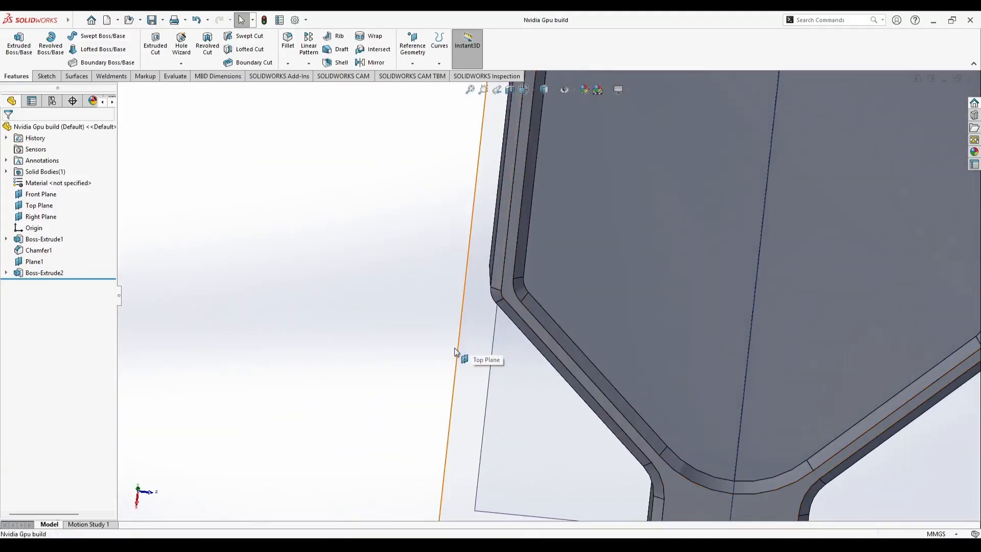
pyautogui.scroll(6, 457, 352)
pyautogui.moveTo(571, 344); pyautogui.dragTo(557, 271, button='middle')
# - Start a new sketch on the reference plane of the filled lobe
pyautogui.click(536, 309)
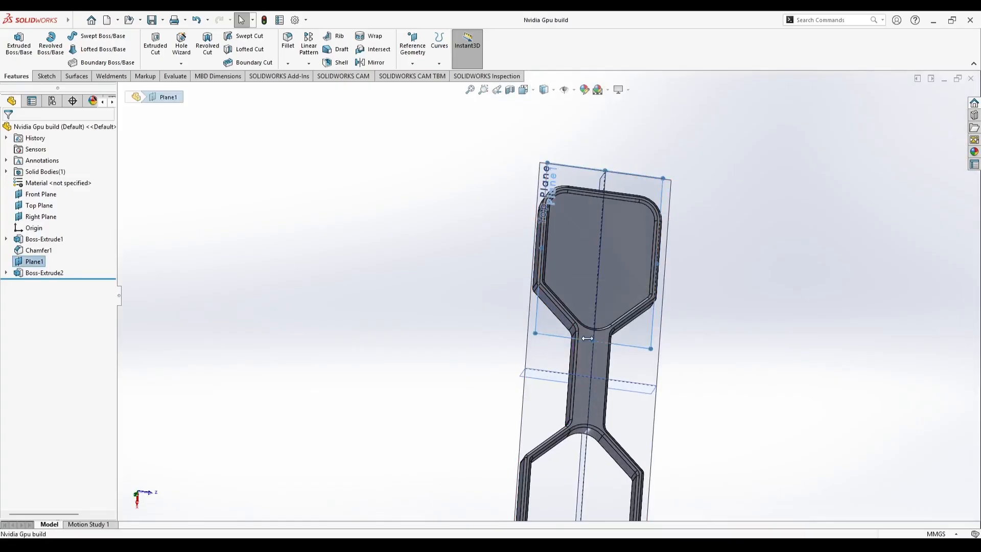
pyautogui.click(46, 75)
pyautogui.click(15, 45)
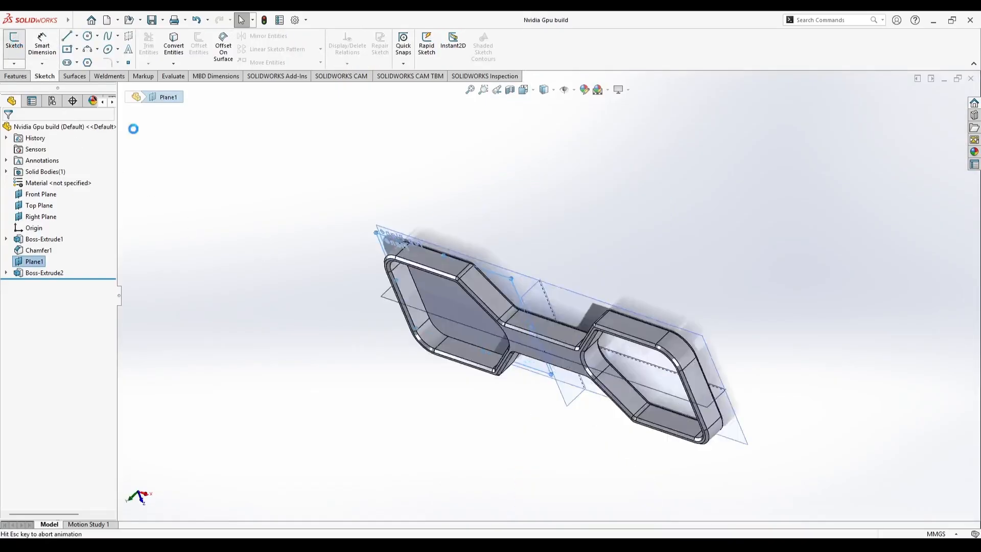
pyautogui.scroll(-3, 440, 365)
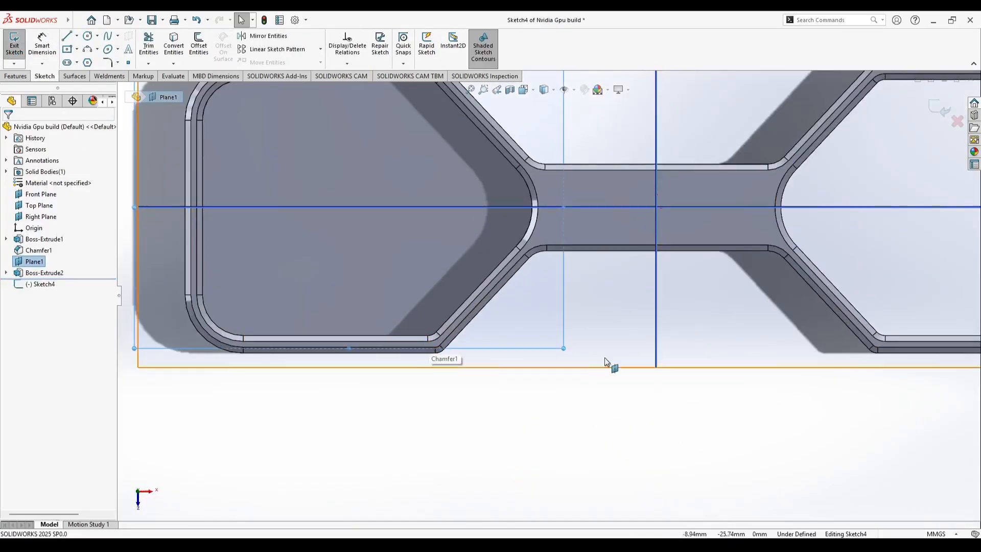
# - Sketch a horizontal line about 78.6 mm long joining the lower inner corners of the two lobes across the waist
pyautogui.click(67, 37)
pyautogui.scroll(2, 442, 335)
pyautogui.scroll(-4, 440, 332)
pyautogui.scroll(-2, 509, 309)
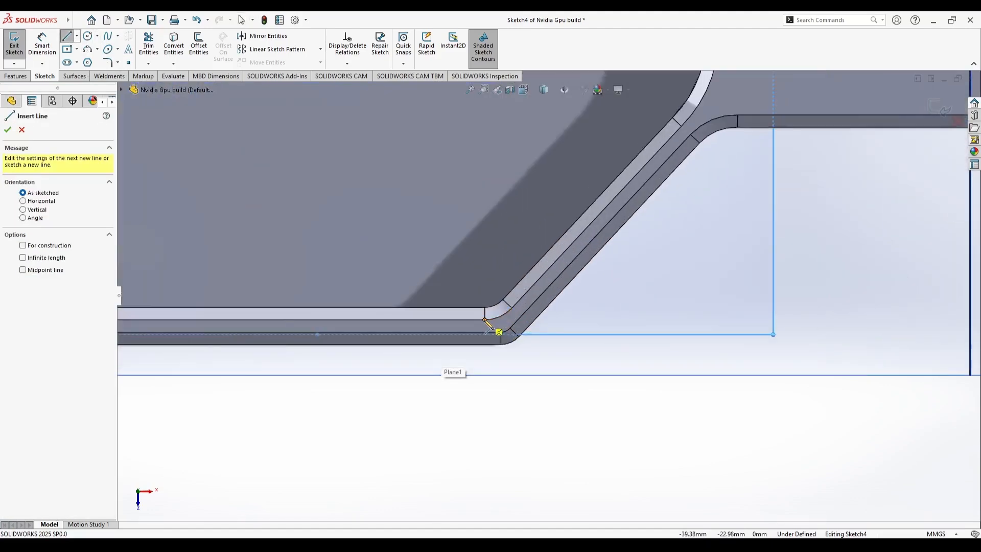
pyautogui.click(485, 319)
pyautogui.scroll(6, 690, 317)
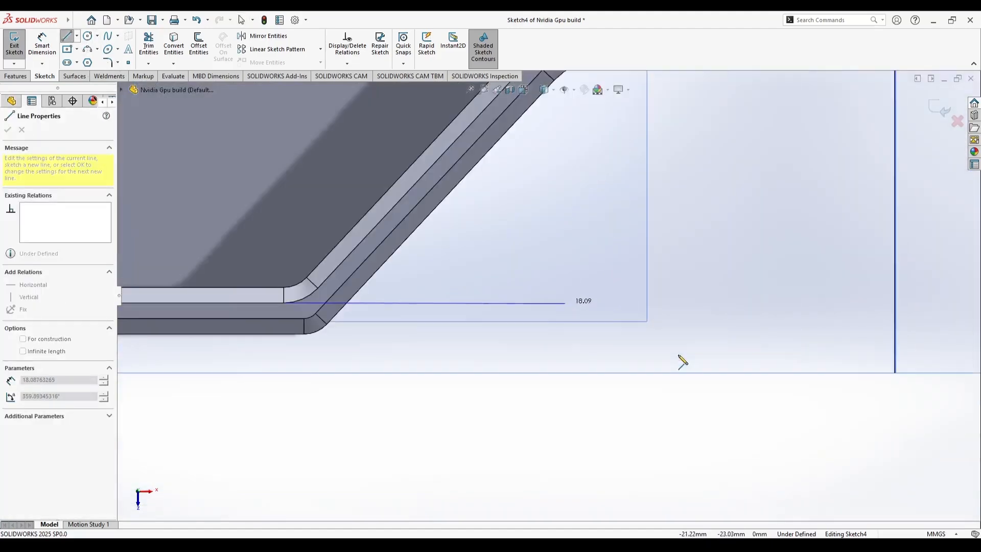
pyautogui.scroll(-3, 787, 316)
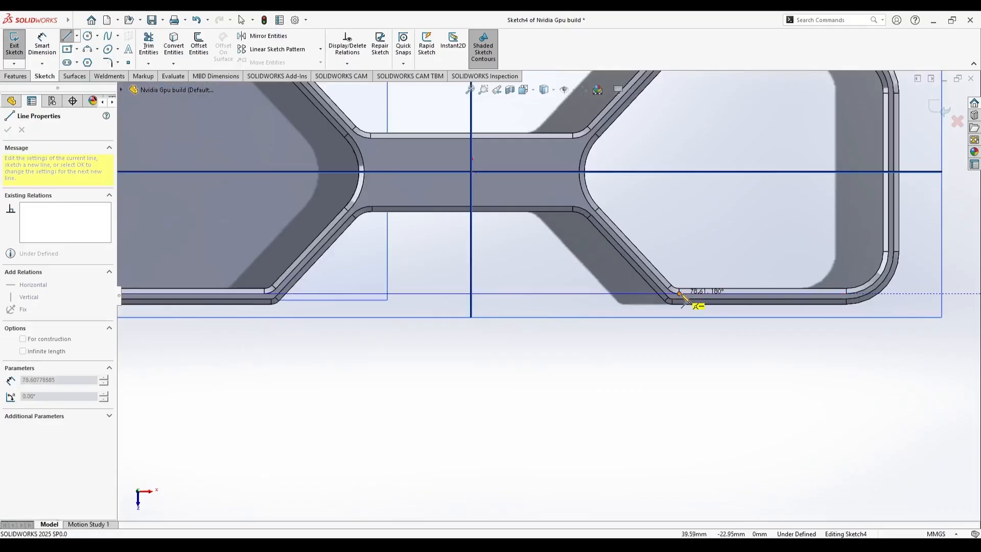
pyautogui.click(680, 294)
pyautogui.press('Escape')
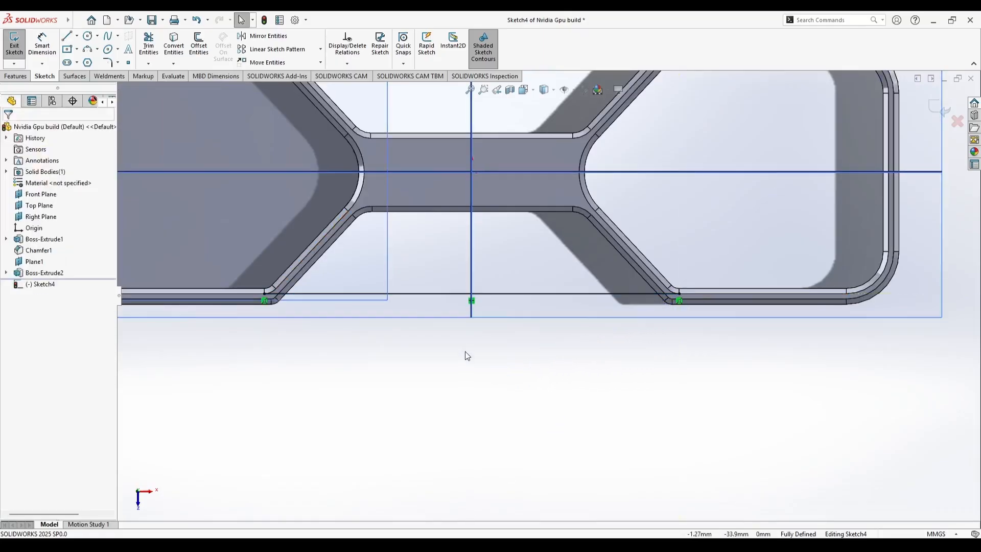
# - Convert the five outer edges of the lower waist notch, including both slanted sides and rounded corners, into sketch entities
pyautogui.scroll(2, 440, 286)
pyautogui.scroll(-5, 403, 276)
pyautogui.click(174, 45)
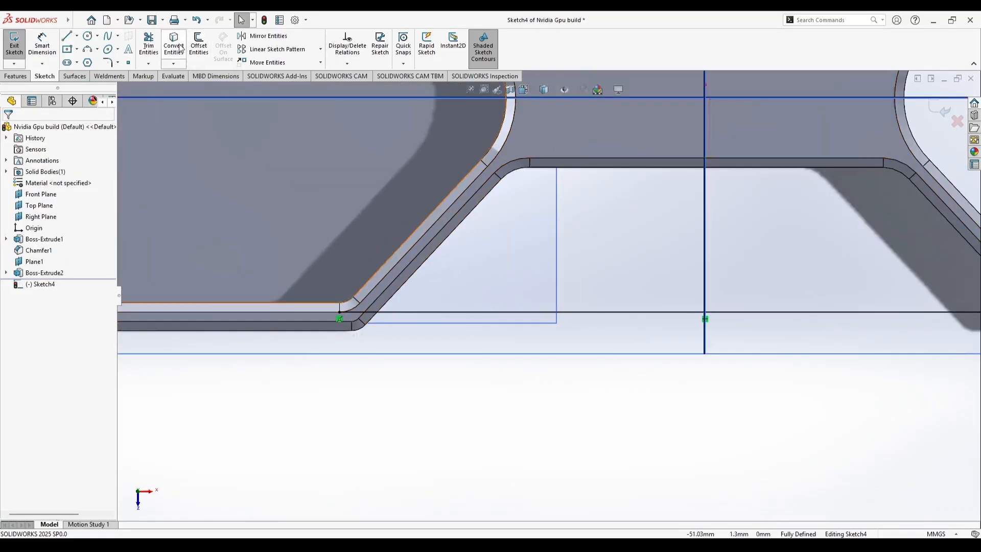
pyautogui.click(398, 290)
pyautogui.click(509, 178)
pyautogui.click(573, 167)
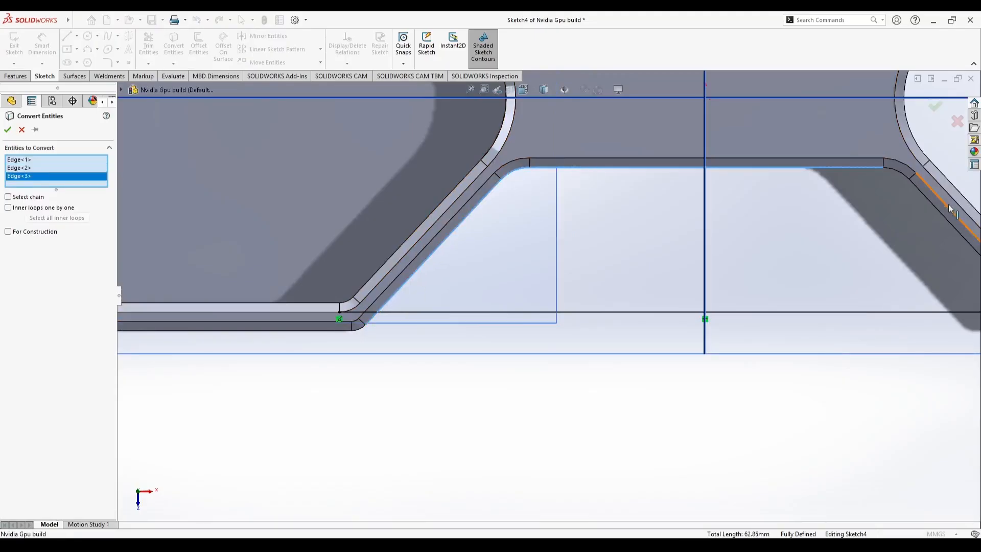
pyautogui.scroll(-2, 948, 207)
pyautogui.click(858, 162)
pyautogui.click(912, 215)
pyautogui.scroll(3, 820, 268)
pyautogui.press('Return')
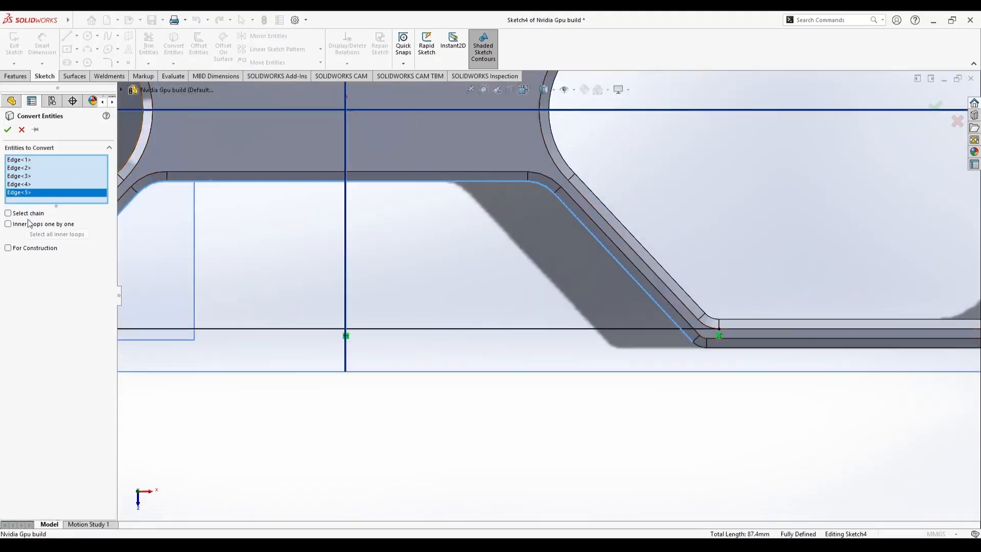
# - Trim the overhanging line ends at both lower corners to leave a closed trapezoidal profile below the waist
pyautogui.scroll(3, 364, 284)
pyautogui.scroll(-5, 302, 327)
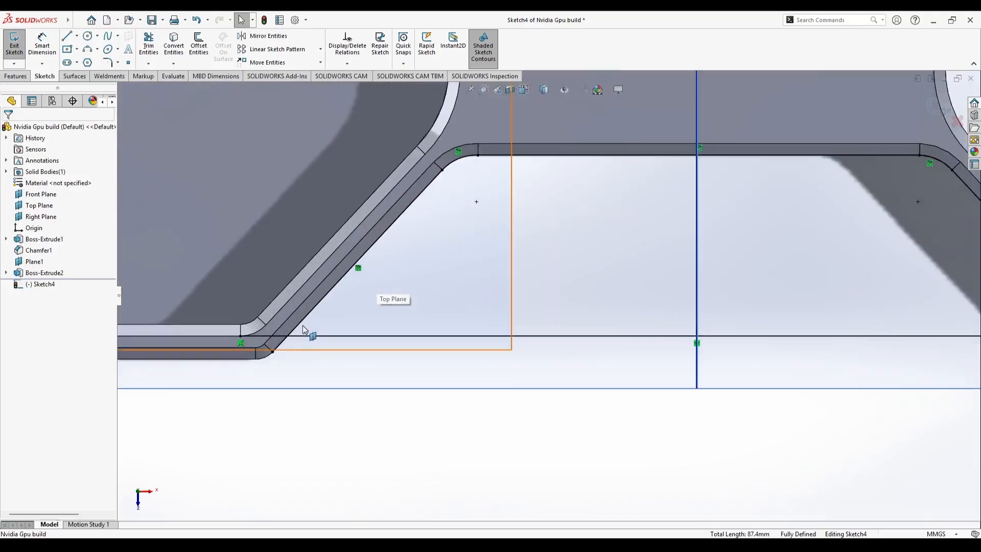
pyautogui.click(148, 45)
pyautogui.moveTo(274, 329); pyautogui.dragTo(262, 341)
pyautogui.scroll(-1, 357, 347)
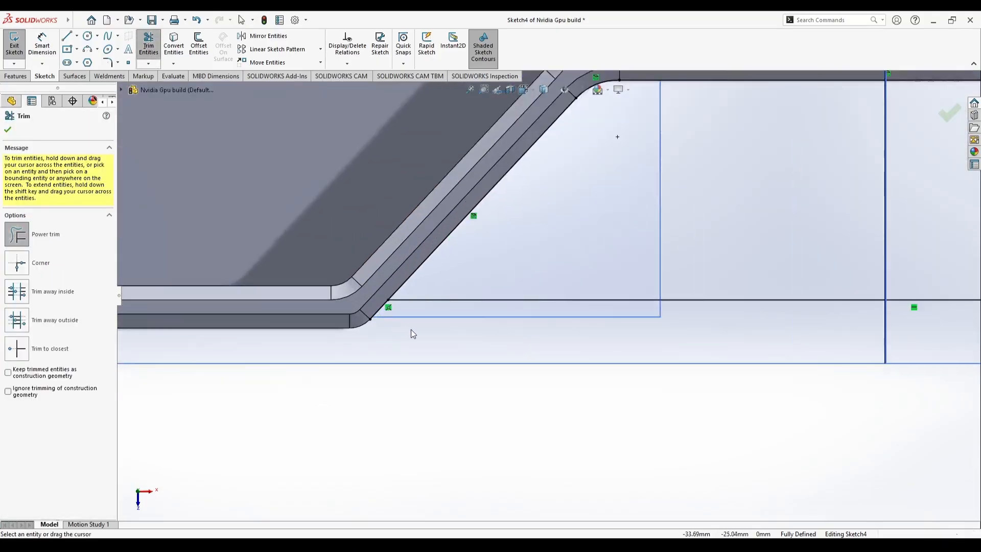
pyautogui.scroll(5, 523, 345)
pyautogui.scroll(-5, 801, 297)
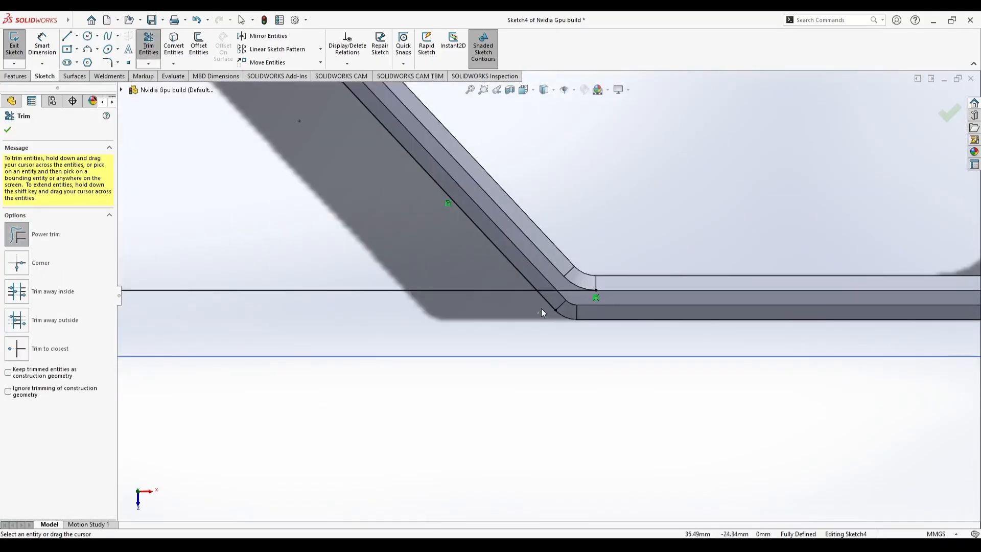
pyautogui.scroll(5, 581, 282)
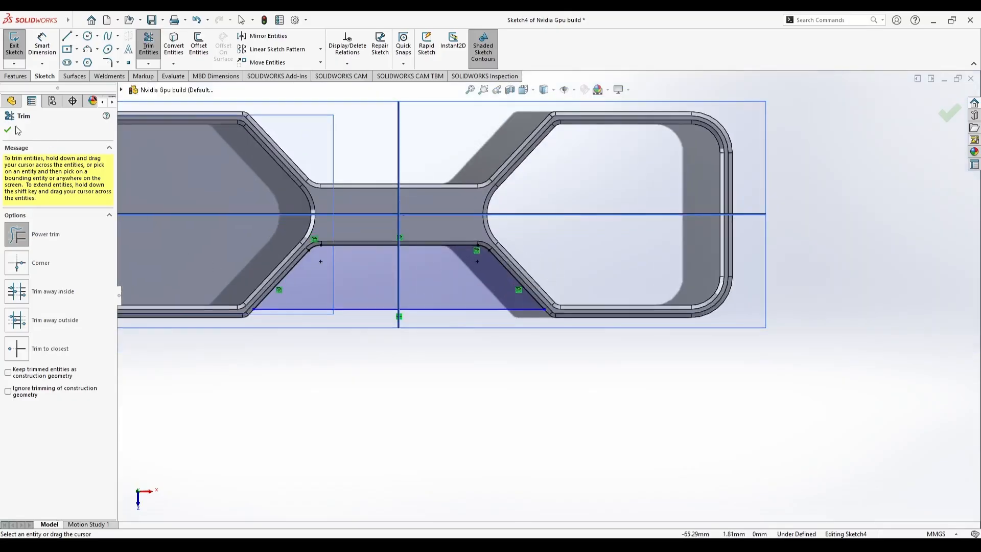
pyautogui.press('Escape')
# - Extrude the trapezoidal waist profile as a merged blind boss 0.9 mm deep
pyautogui.click(22, 77)
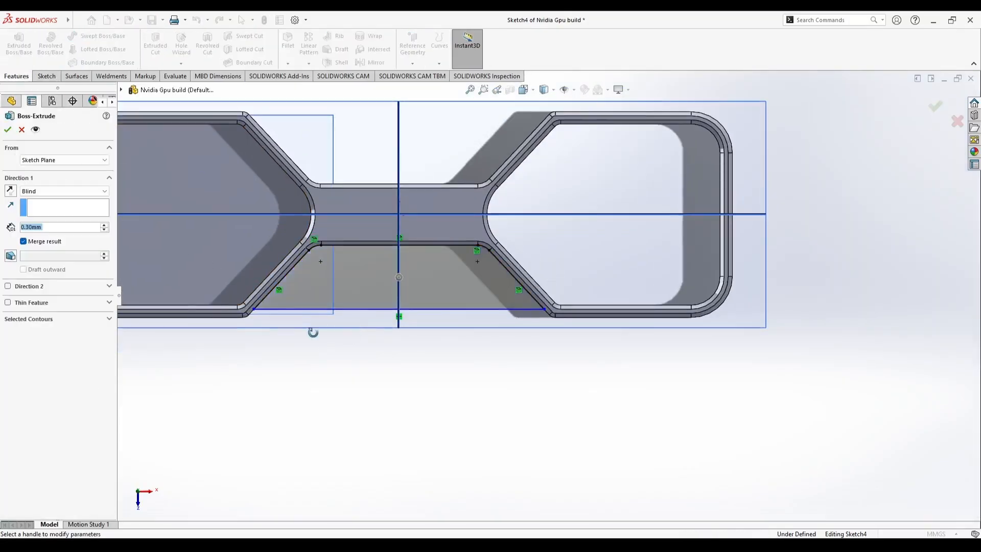
pyautogui.moveTo(356, 197); pyautogui.dragTo(399, 353, button='middle')
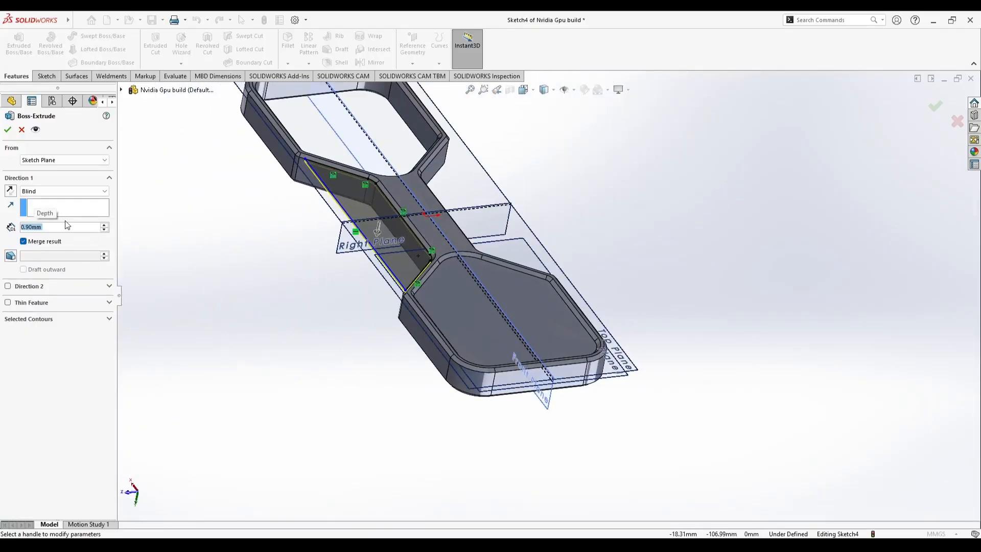
pyautogui.click(8, 129)
# - Mirror the trapezoidal waist panel about the Front Plane to fill the opposite notch
pyautogui.moveTo(326, 214)
pyautogui.mouseDown(button='middle')
pyautogui.moveTo(383, 267)
pyautogui.moveTo(320, 357)
pyautogui.moveTo(313, 285)
pyautogui.mouseUp(button='middle')
pyautogui.scroll(-8, 425, 290)
pyautogui.moveTo(425, 290); pyautogui.dragTo(490, 294, button='middle')
pyautogui.scroll(8, 511, 302)
pyautogui.moveTo(541, 329); pyautogui.dragTo(332, 96, button='middle')
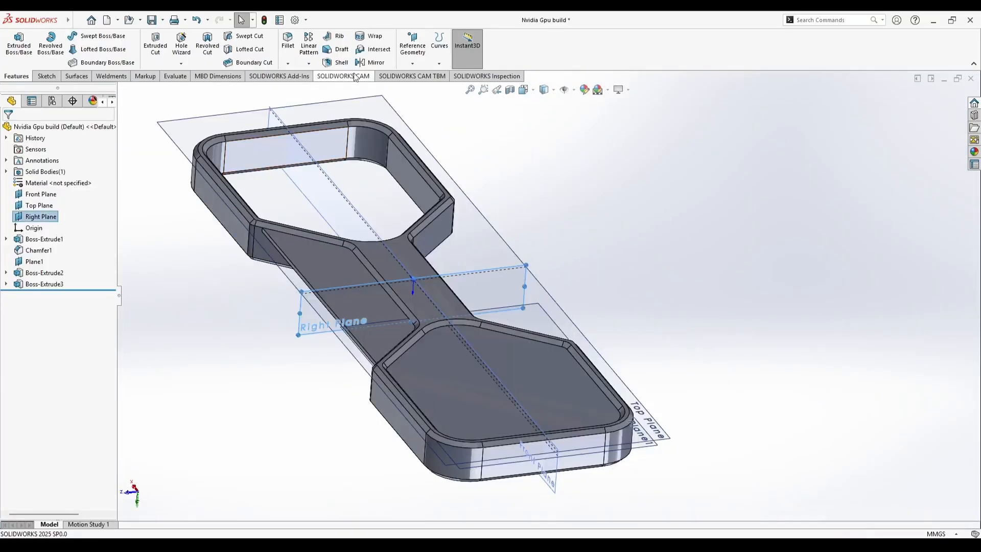
pyautogui.click(373, 62)
pyautogui.click(171, 247)
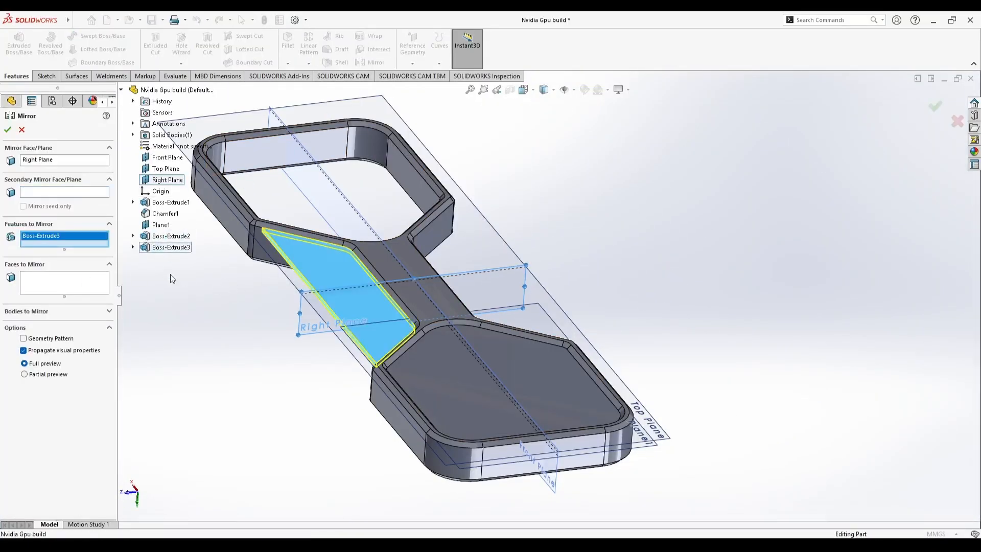
pyautogui.click(167, 180)
pyautogui.click(167, 157)
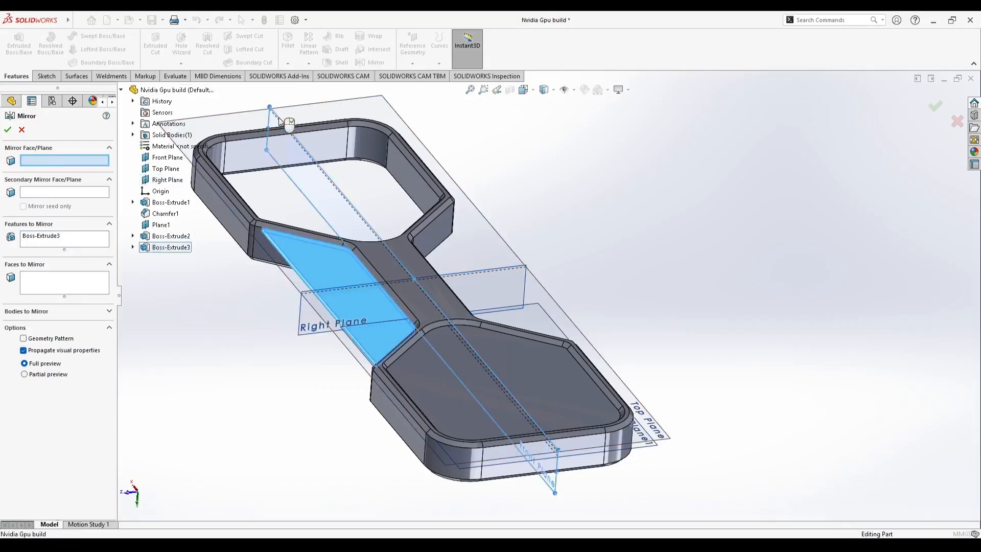
pyautogui.click(8, 129)
# - Start a new sketch on the opposite face of the thin panel filling the lobe
pyautogui.moveTo(363, 366); pyautogui.dragTo(406, 302, button='middle')
pyautogui.scroll(2, 406, 302)
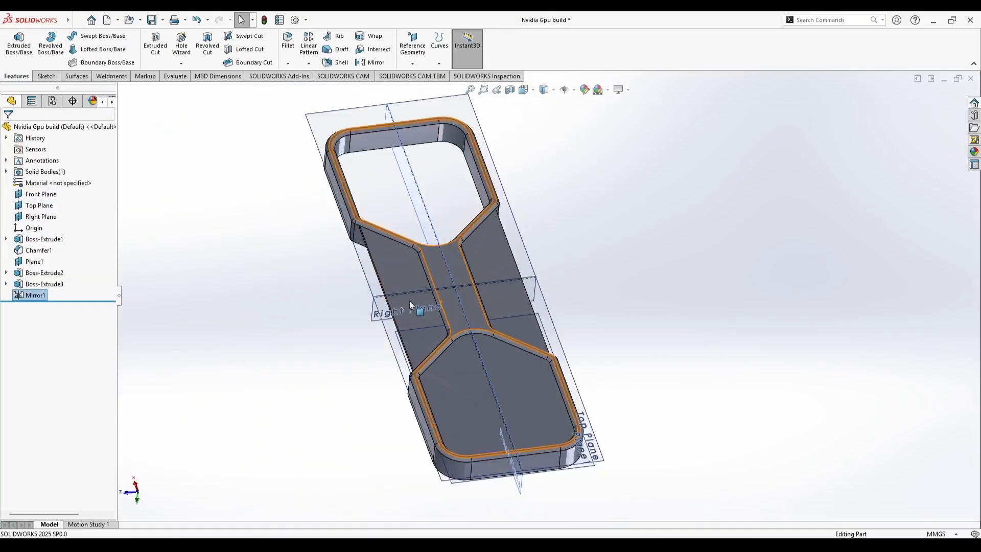
pyautogui.scroll(-2, 415, 305)
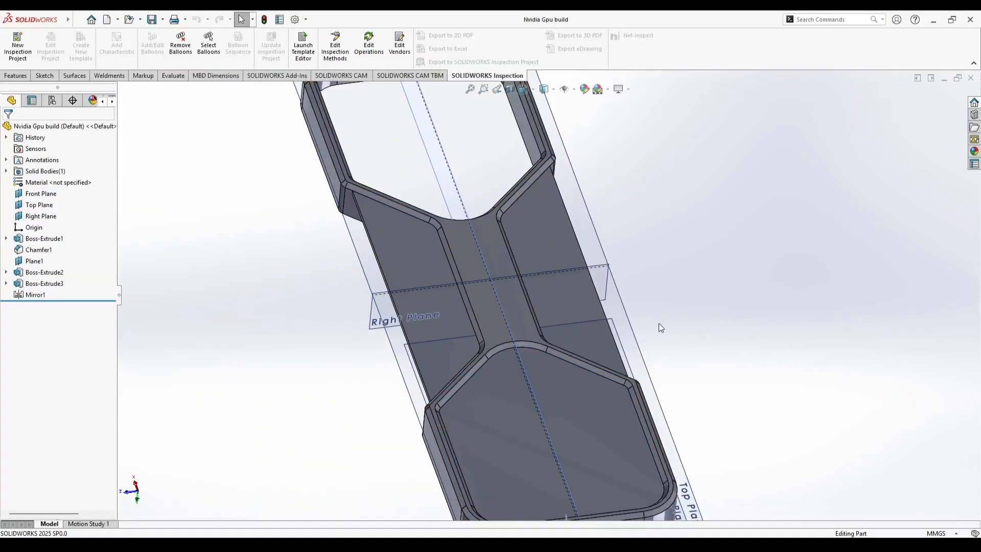
pyautogui.scroll(3, 658, 325)
pyautogui.moveTo(658, 324)
pyautogui.mouseDown(button='middle')
pyautogui.moveTo(591, 362)
pyautogui.moveTo(483, 59)
pyautogui.moveTo(508, 523)
pyautogui.moveTo(283, 286)
pyautogui.moveTo(379, 228)
pyautogui.mouseUp(button='middle')
pyautogui.click(379, 228)
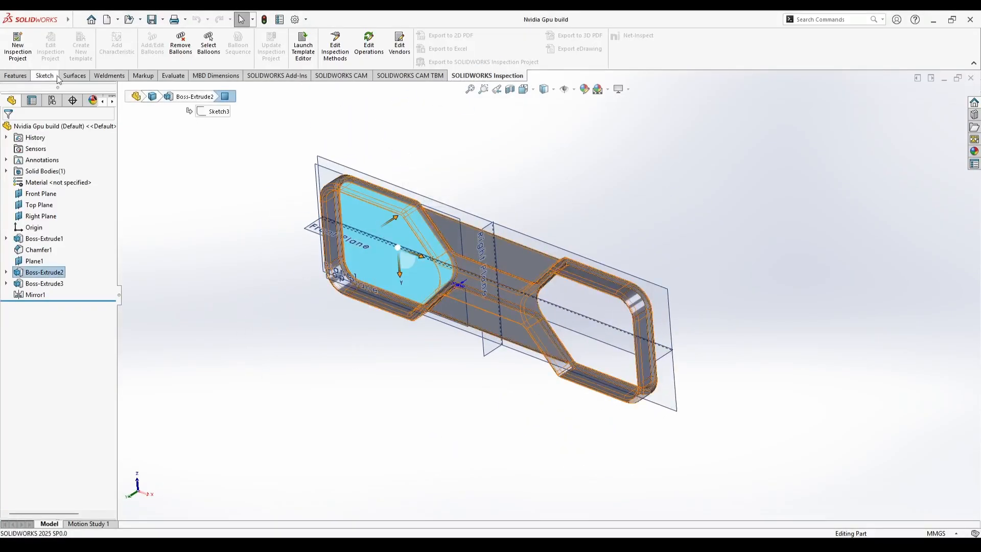
pyautogui.click(44, 75)
pyautogui.click(14, 40)
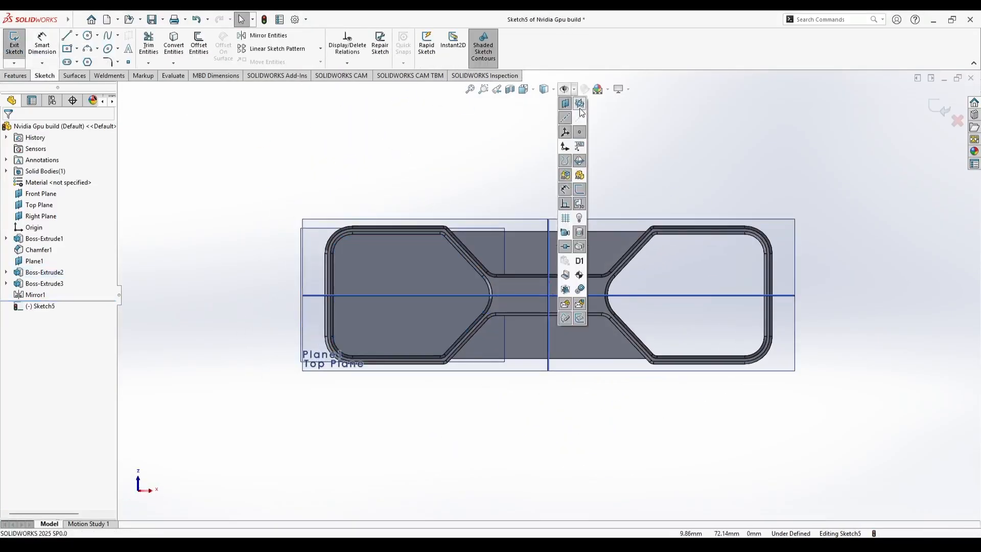
# - Sketch a horizontal midpoint line about 35.7 mm long, centred on the filled lobe, and make it construction geometry
pyautogui.click(77, 35)
pyautogui.click(97, 72)
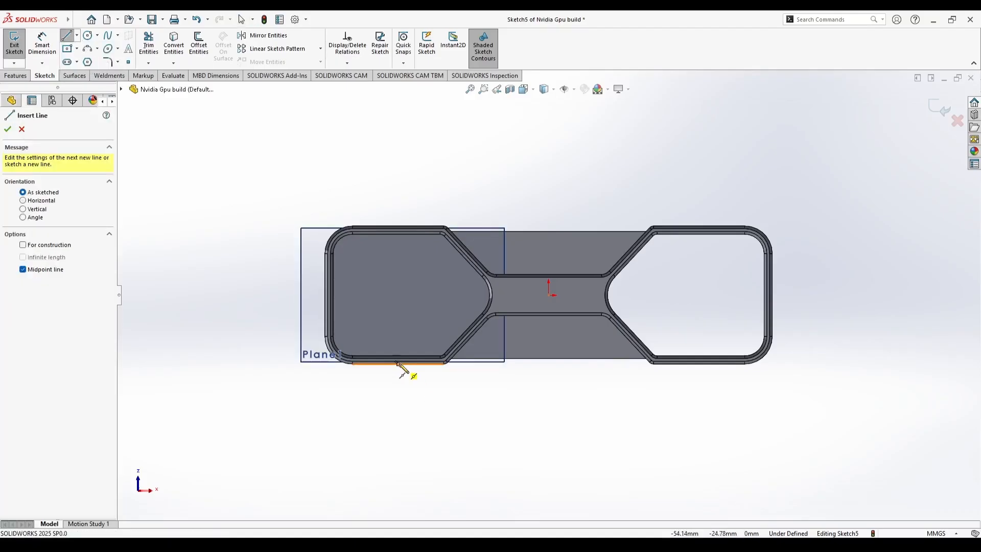
pyautogui.click(397, 295)
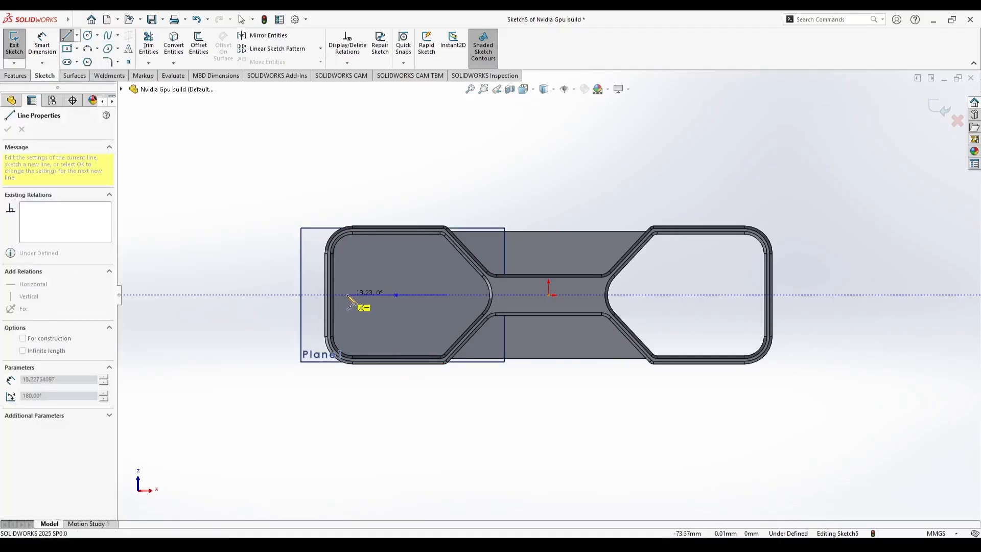
pyautogui.click(347, 295)
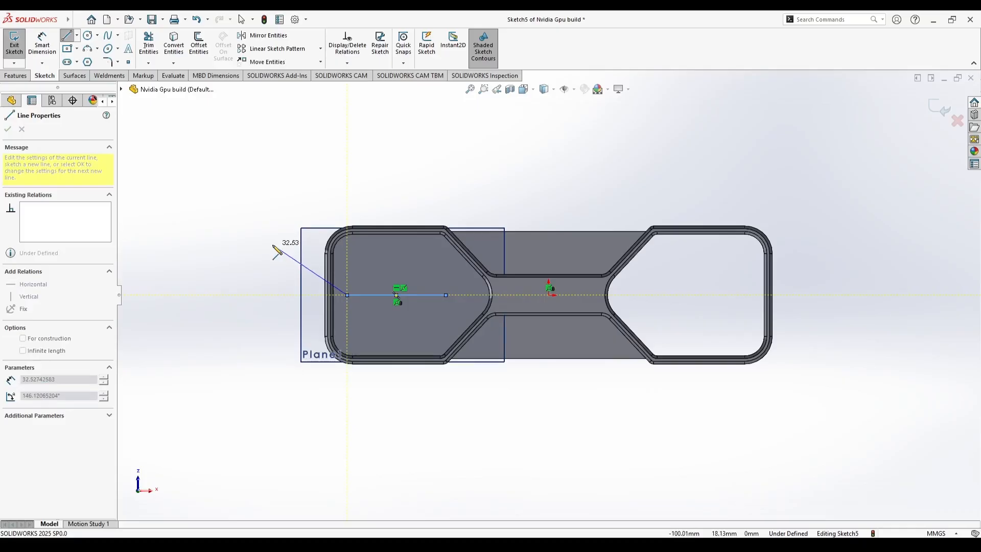
pyautogui.press('Escape')
pyautogui.click(424, 295)
pyautogui.click(229, 289)
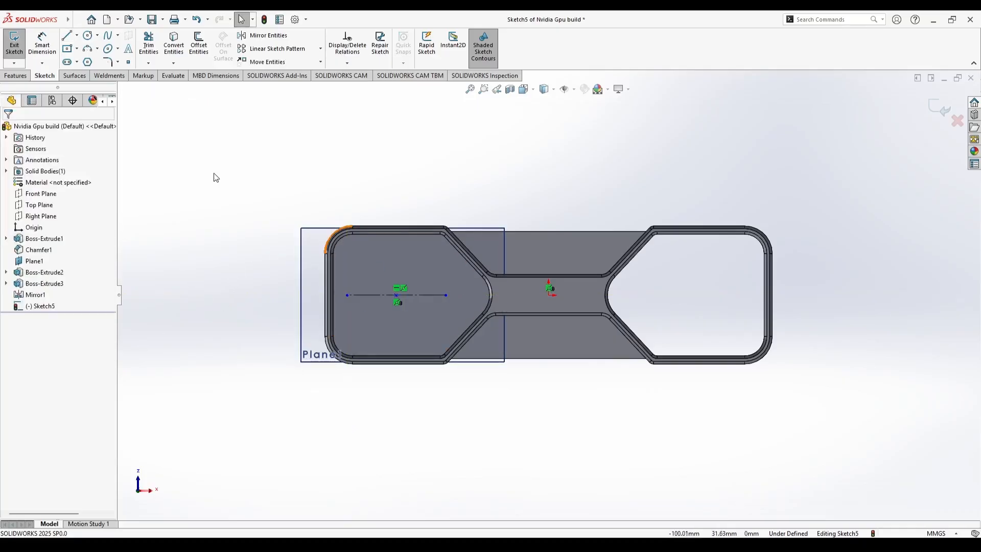
# - Add the sketch text "RTX 3080" along the construction line, using a larger custom font instead of the document font
pyautogui.click(129, 49)
pyautogui.click(366, 295)
pyautogui.click(25, 203)
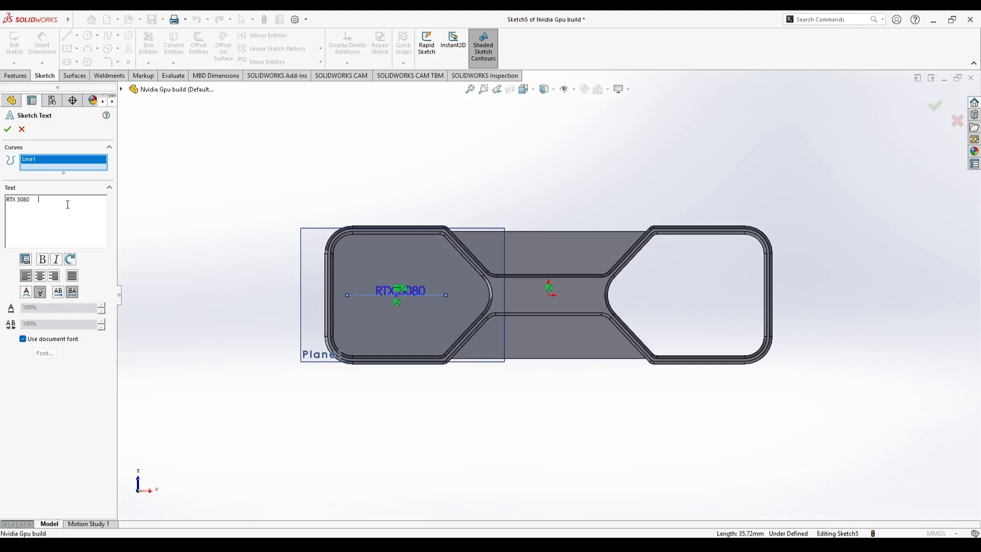
pyautogui.click(22, 339)
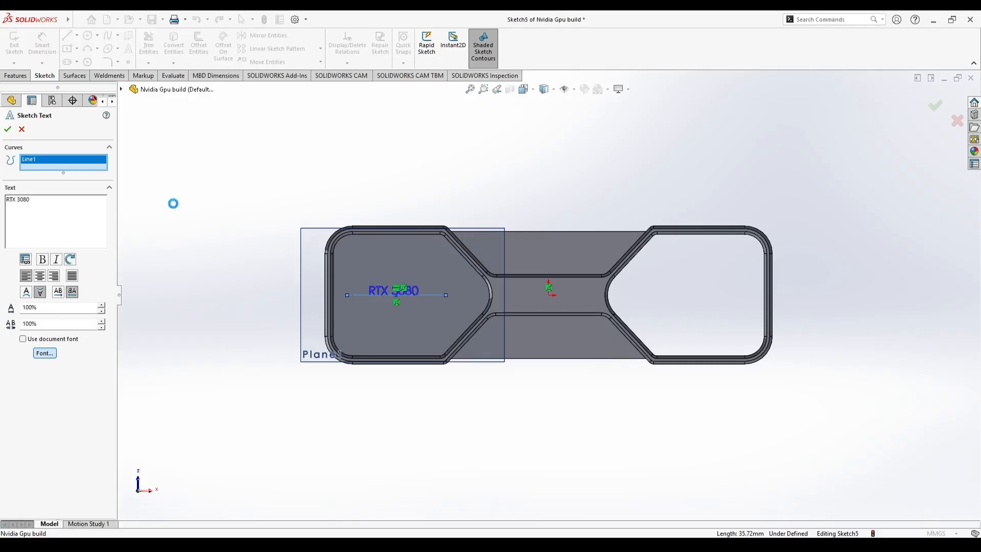
pyautogui.click(595, 231)
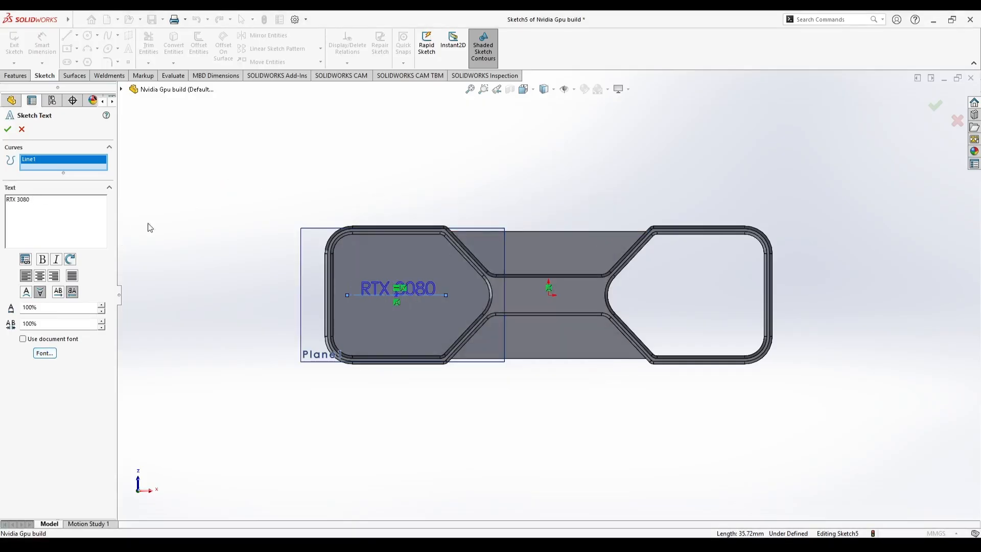
pyautogui.click(8, 129)
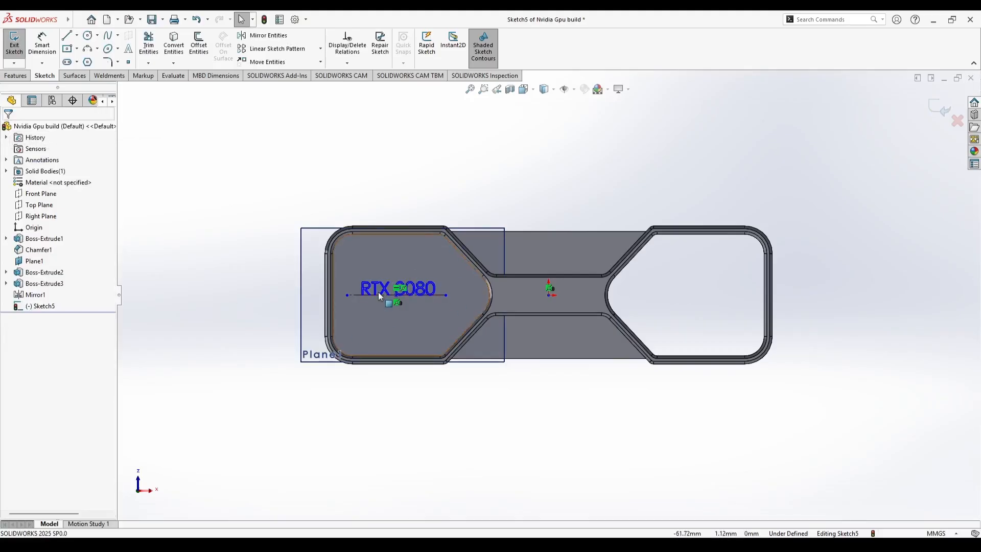
# - Delete the construction line's alignment relation, move the line with its text slightly lower on the panel, and exit the sketch
pyautogui.click(393, 302)
pyautogui.press('Delete')
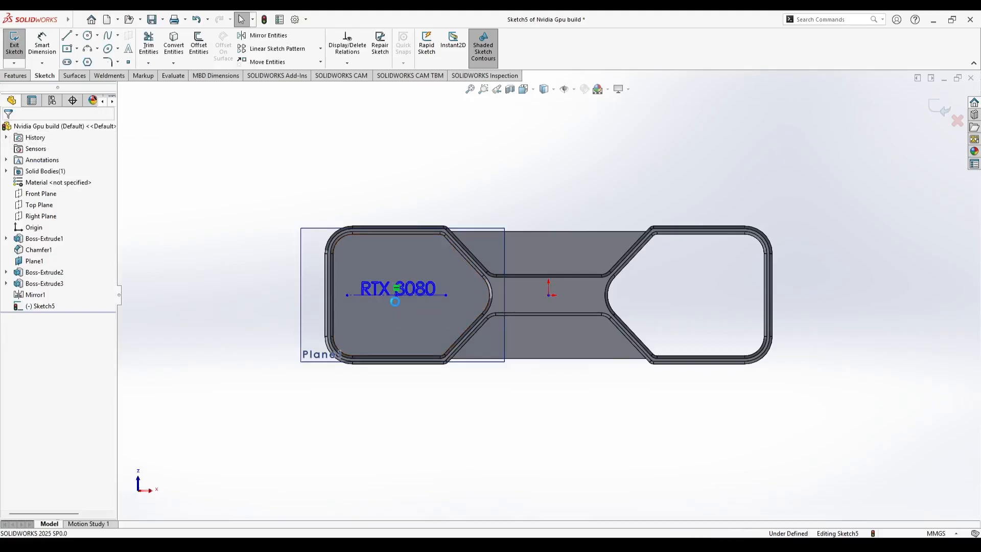
pyautogui.moveTo(437, 295); pyautogui.dragTo(438, 303)
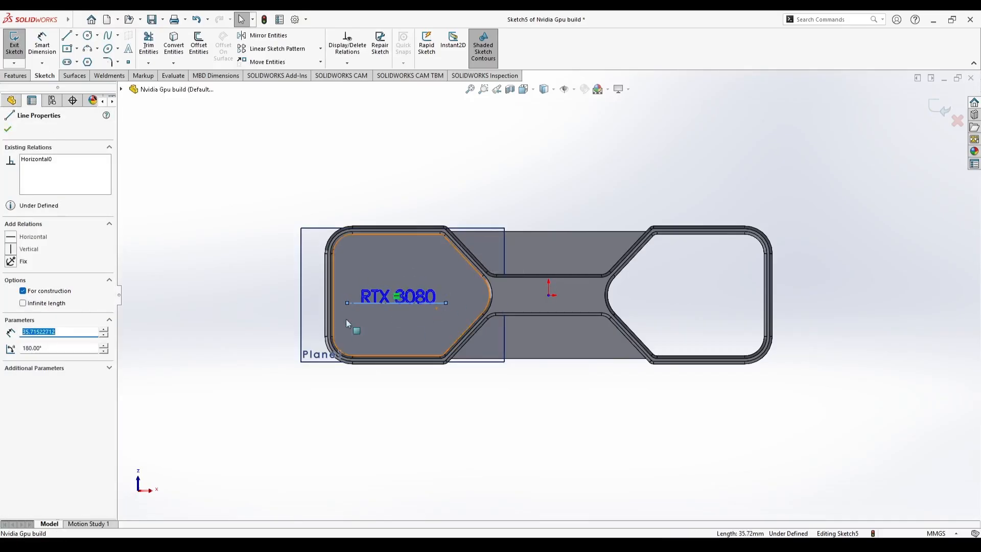
pyautogui.click(208, 290)
pyautogui.click(16, 51)
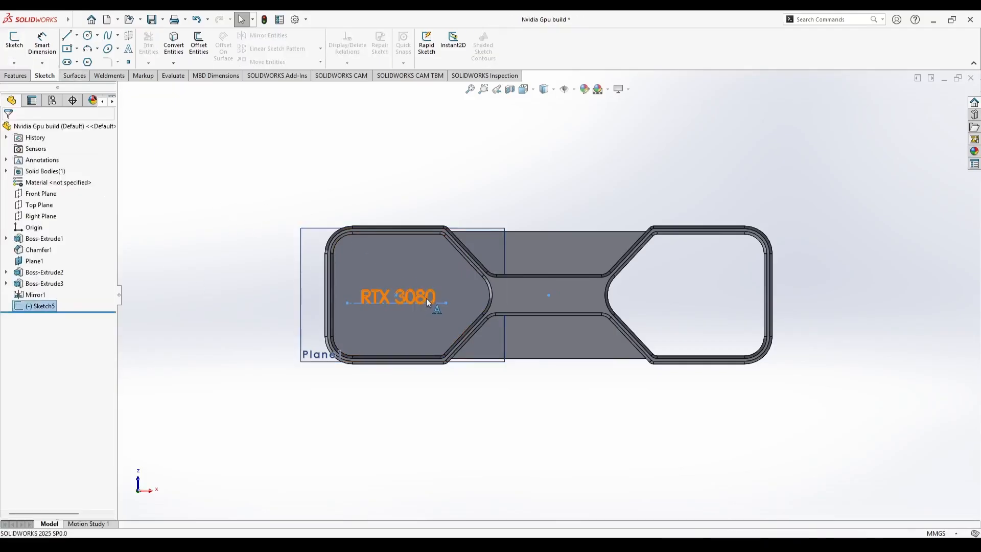
# - Deboss the RTX 3080 text sketch into the filled lobe's panel face with a Wrap feature 0.5 mm deep
pyautogui.click(15, 76)
pyautogui.click(369, 35)
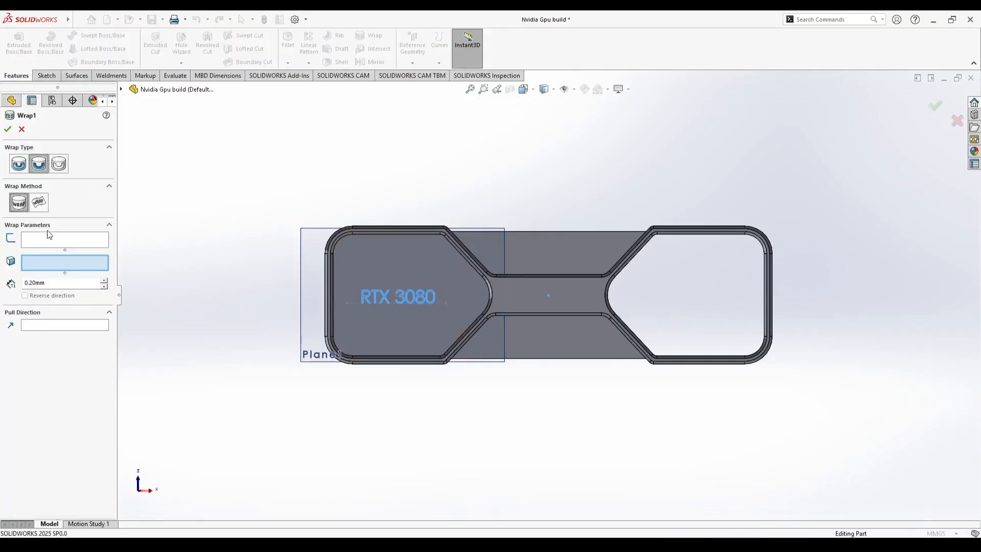
pyautogui.click(396, 254)
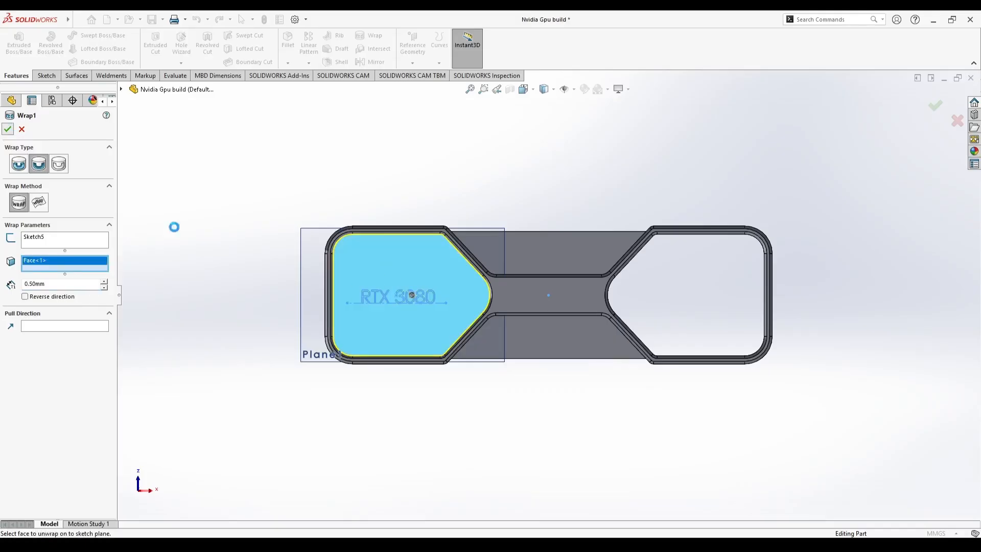
pyautogui.click(9, 130)
# - Edit the RTX 3080 wrap feature to reduce its deboss depth to 0.3 mm
pyautogui.moveTo(285, 277); pyautogui.dragTo(483, 340, button='middle')
pyautogui.scroll(-5, 469, 307)
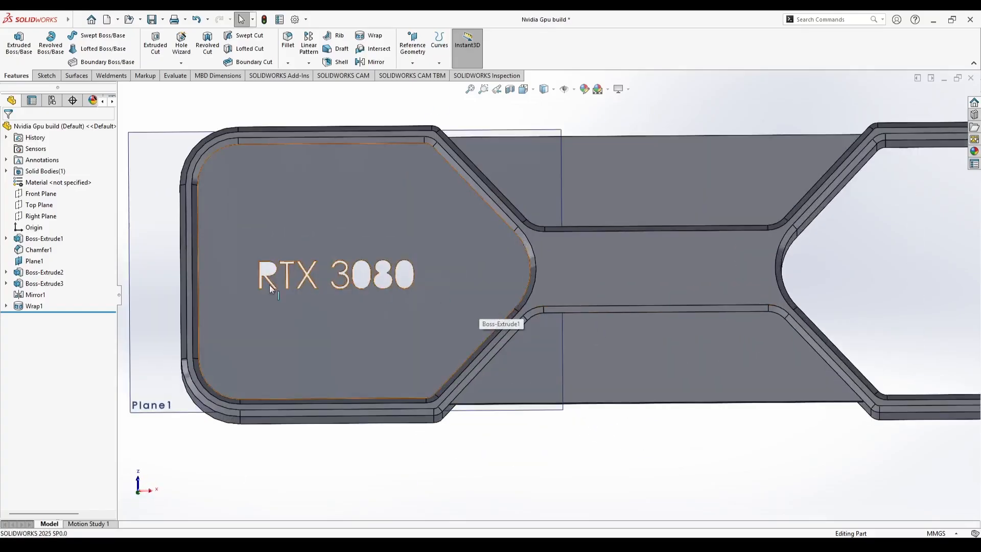
pyautogui.click(34, 306)
pyautogui.click(59, 283)
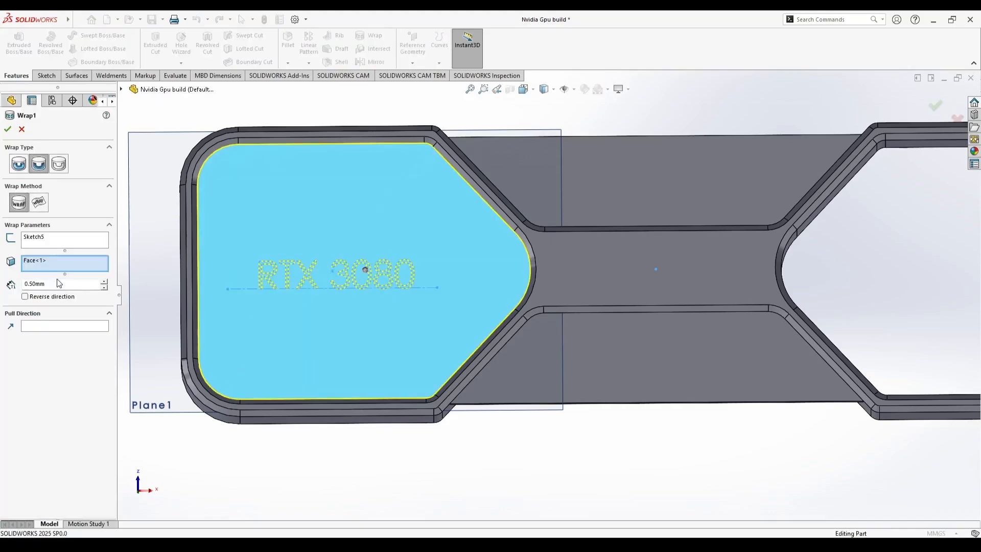
pyautogui.moveTo(452, 447); pyautogui.dragTo(486, 327, button='middle')
pyautogui.moveTo(416, 275); pyautogui.dragTo(435, 332, button='middle')
pyautogui.click(23, 307)
pyautogui.click(39, 289)
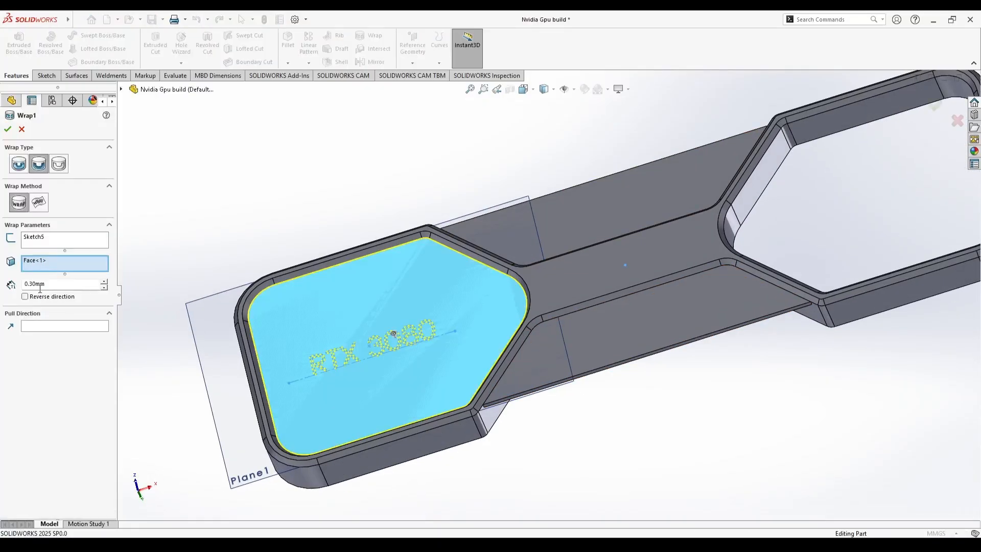
pyautogui.click(8, 130)
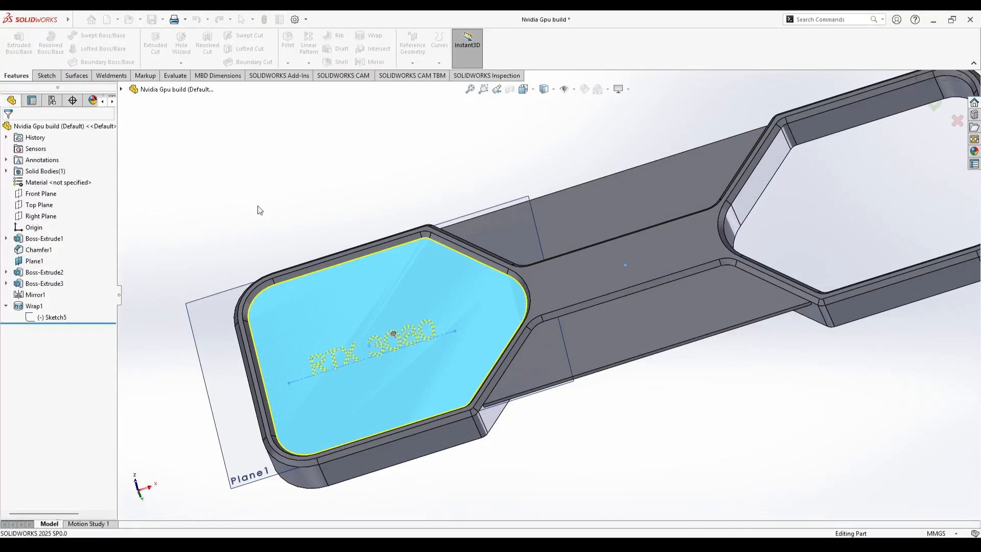
pyautogui.scroll(1, 374, 295)
pyautogui.moveTo(378, 301); pyautogui.dragTo(495, 377, button='middle')
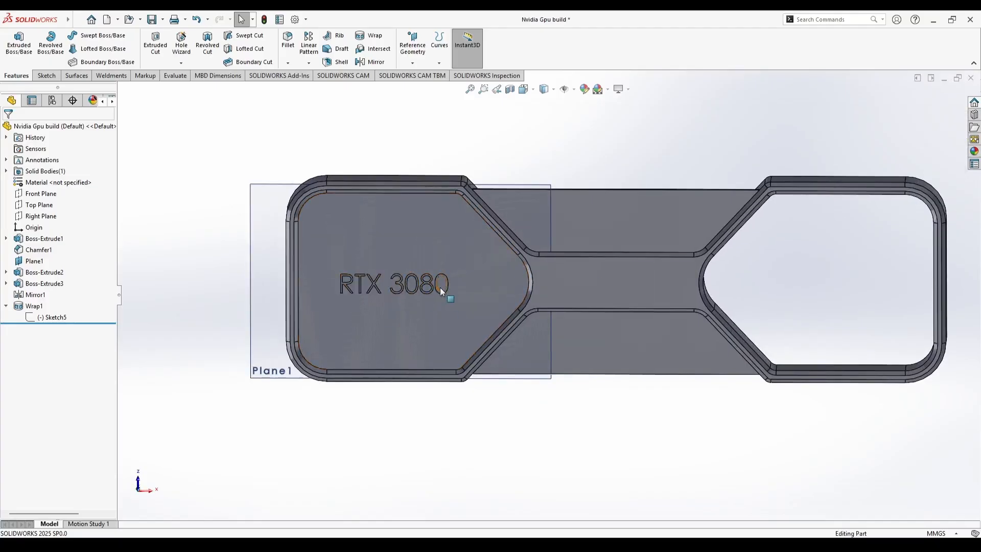
# - Start a sketch on the lower waist panel face and convert the open lobe's inner arc and two adjoining diagonal edges into sketch entities
pyautogui.click(677, 350)
pyautogui.click(46, 76)
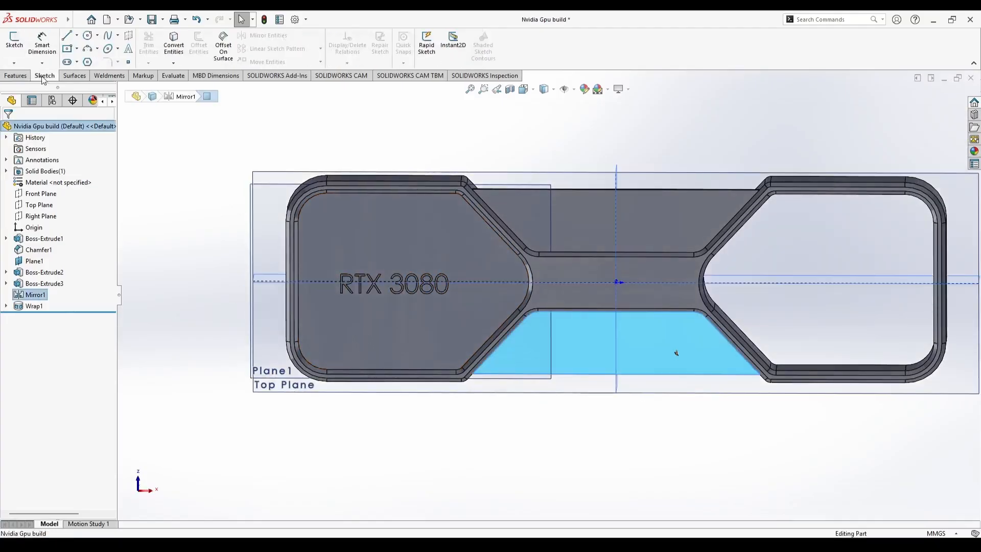
pyautogui.click(14, 44)
pyautogui.scroll(-5, 654, 279)
pyautogui.scroll(1, 649, 271)
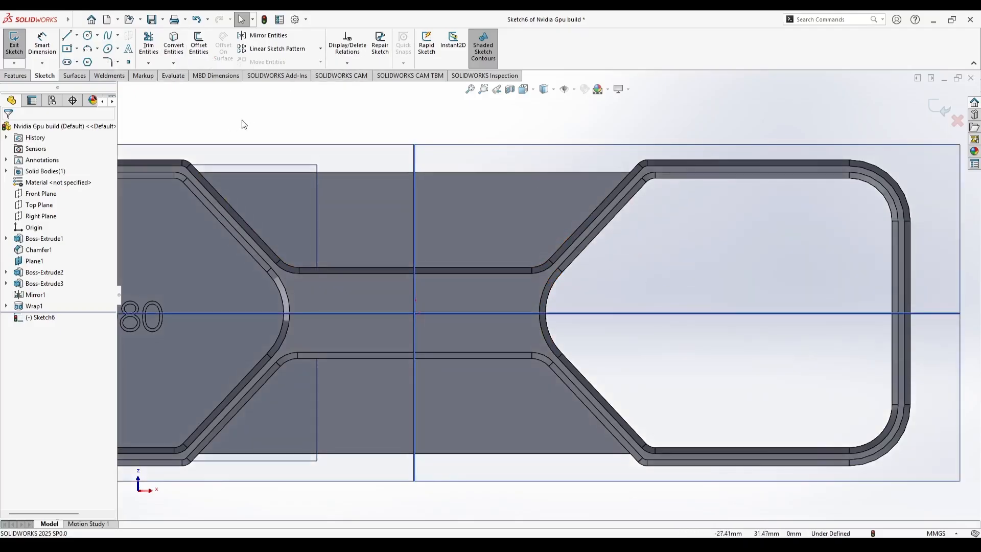
pyautogui.click(571, 263)
pyautogui.keyDown('ctrl'); pyautogui.click(548, 333); pyautogui.keyUp('ctrl')
pyautogui.click(174, 43)
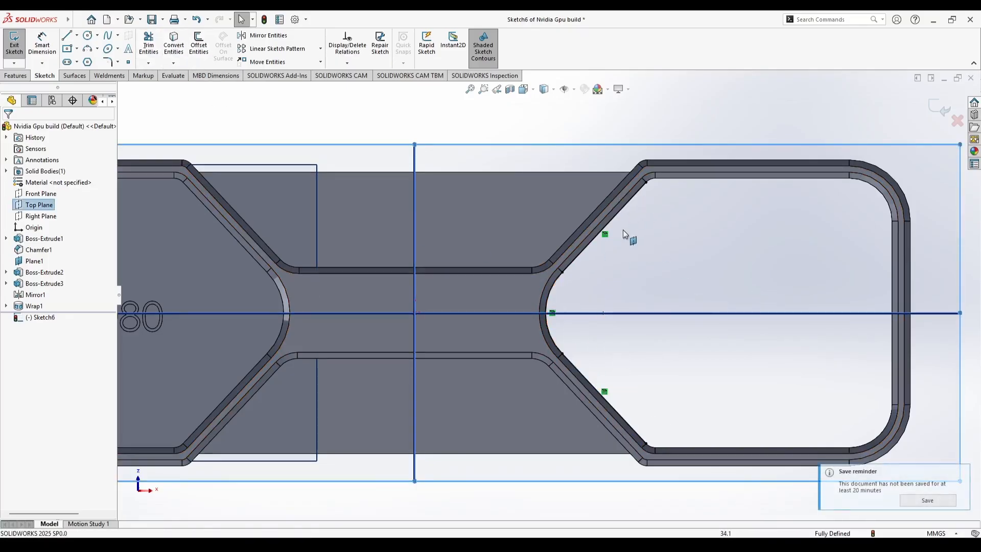
# - Try to offset only the converted upper diagonal line 10 mm into the open lobe, and undo the offset
pyautogui.click(192, 53)
pyautogui.click(583, 249)
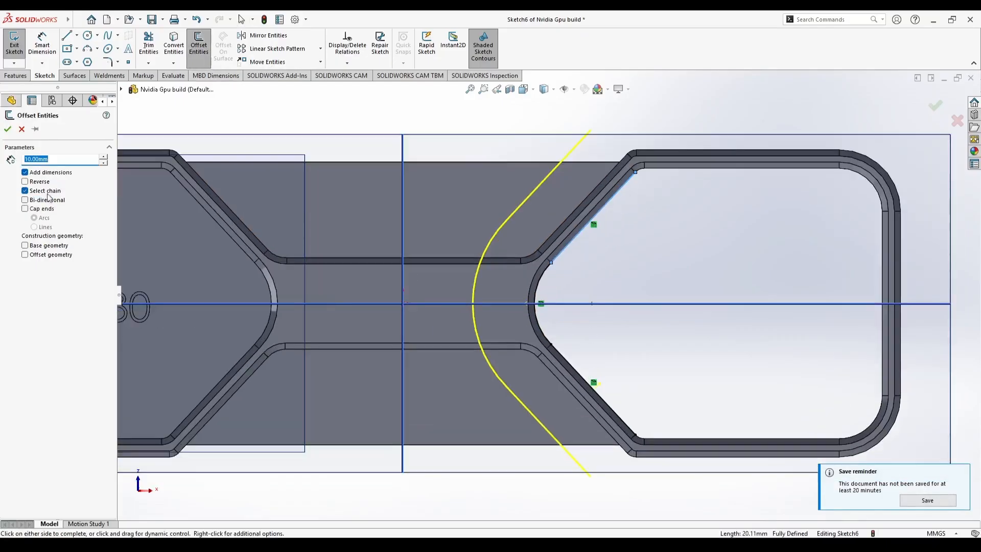
pyautogui.click(25, 182)
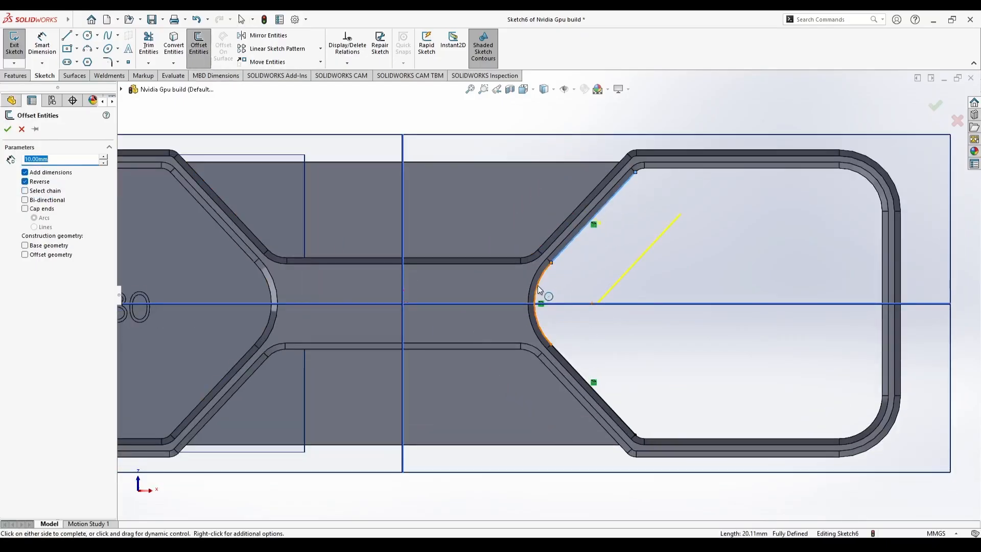
pyautogui.click(566, 362)
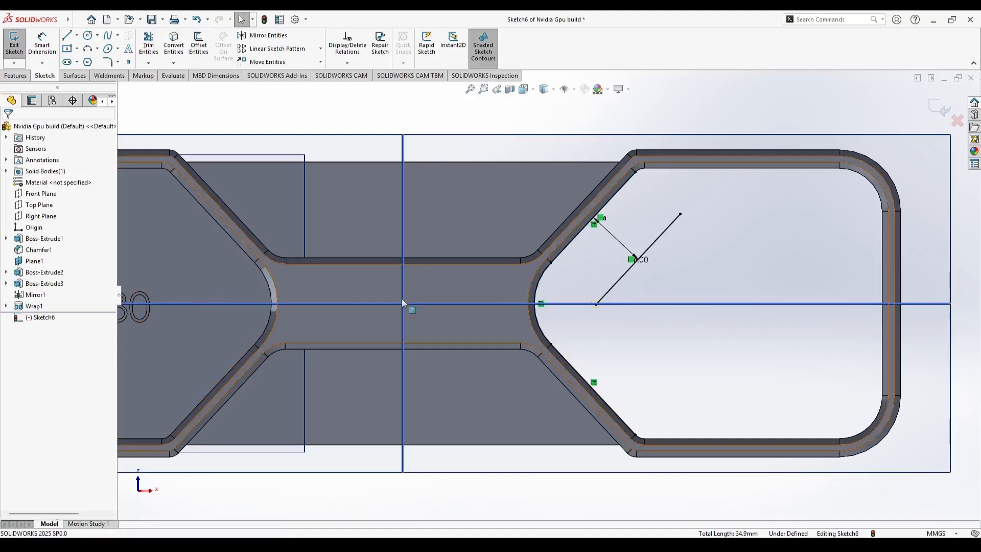
pyautogui.hotkey('ctrl', 'z')
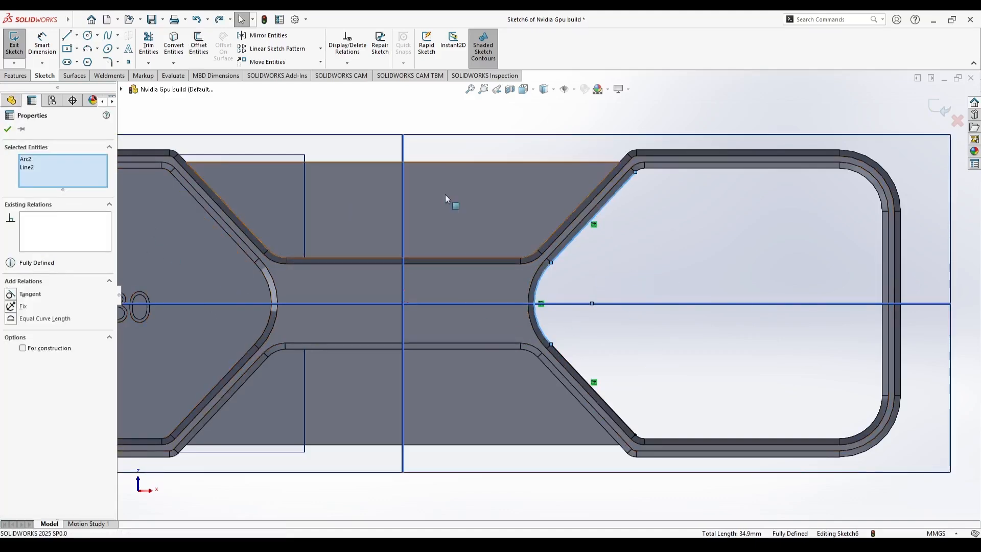
# - Offset the converted arc and both diagonal lines 0.3 mm into the open lobe
pyautogui.click(549, 133)
pyautogui.click(199, 45)
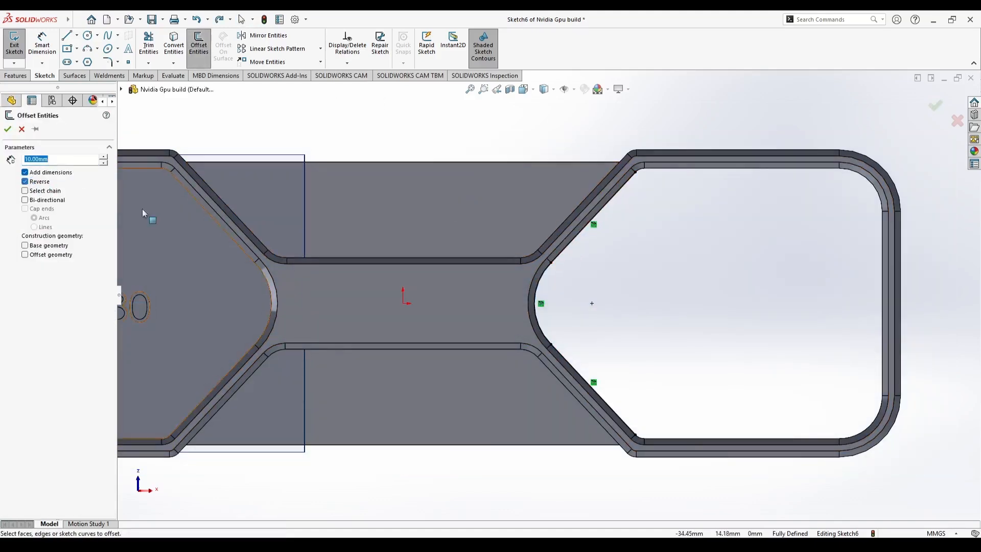
pyautogui.click(568, 249)
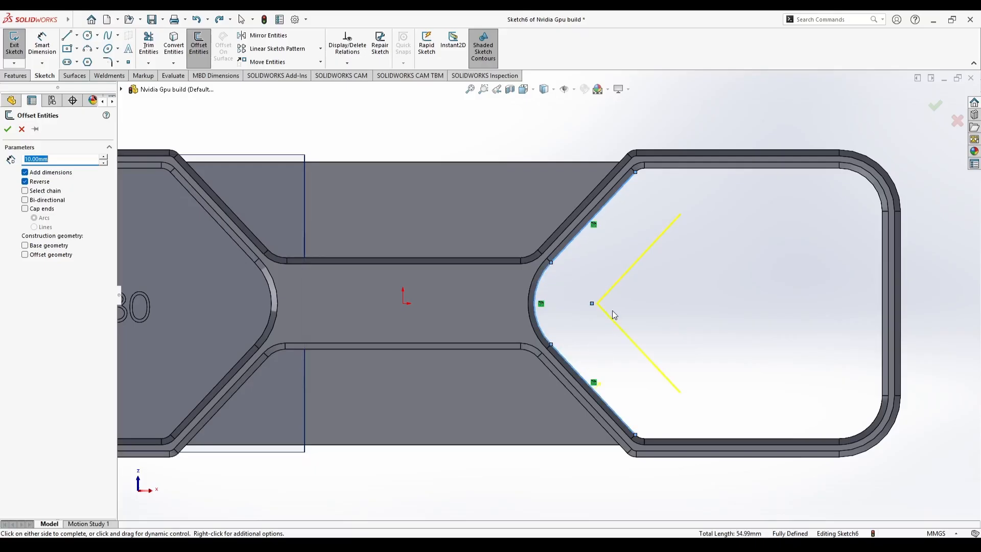
pyautogui.scroll(2, 616, 317)
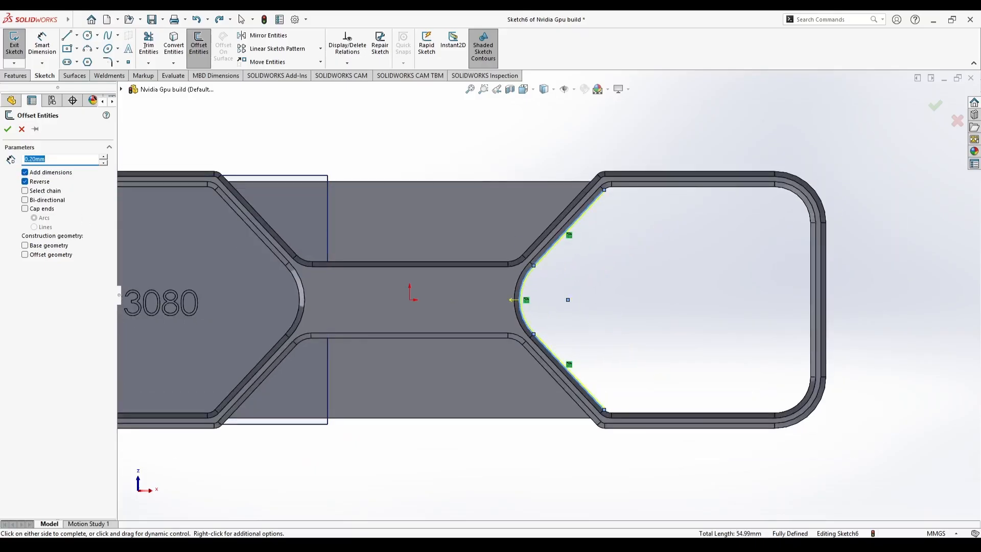
pyautogui.scroll(-5, 562, 332)
pyautogui.scroll(3, 460, 328)
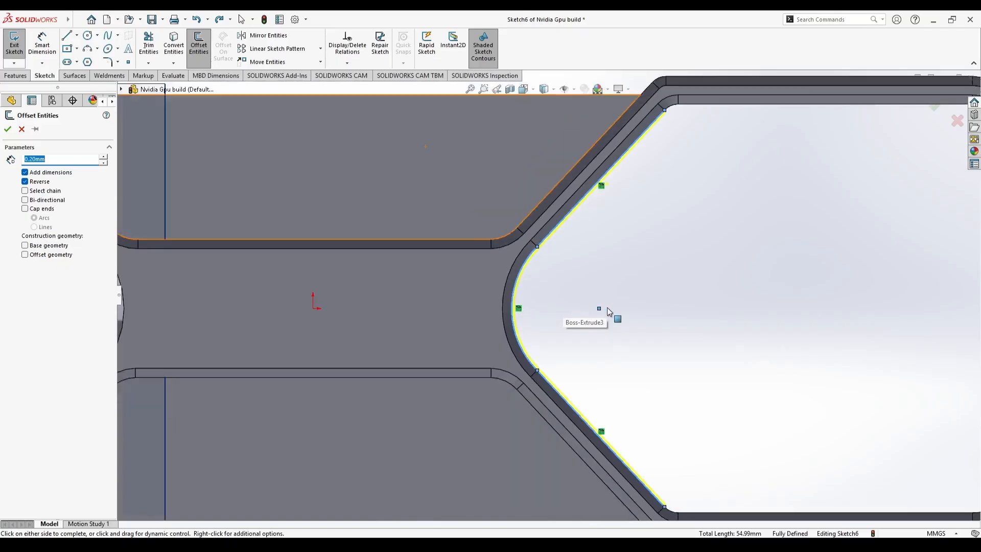
pyautogui.scroll(-4, 603, 309)
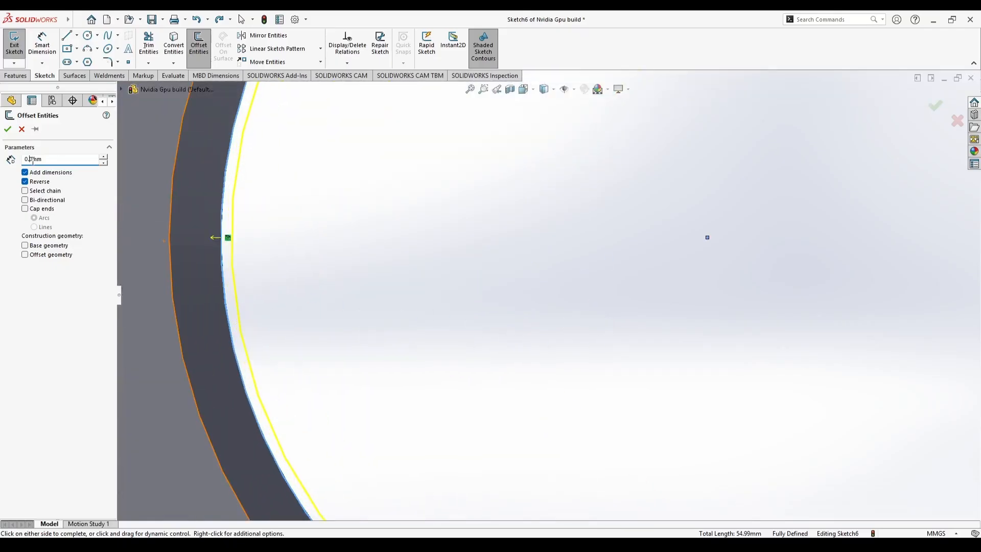
pyautogui.click(210, 160)
pyautogui.scroll(3, 482, 286)
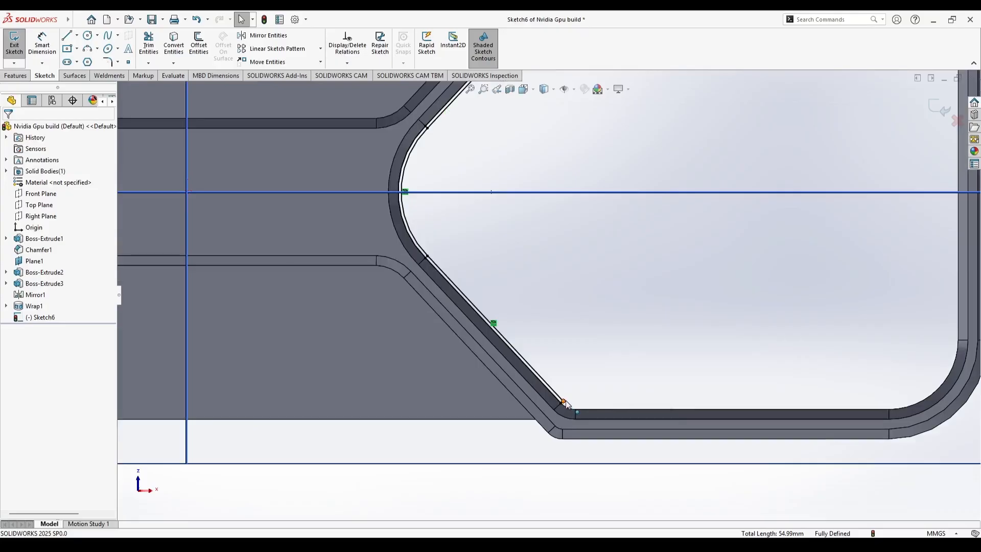
# - Extend the free ends of both offset diagonal lines past the frame's outer edges
pyautogui.moveTo(565, 401); pyautogui.dragTo(668, 482)
pyautogui.scroll(-2, 638, 350)
pyautogui.scroll(6, 623, 344)
pyautogui.scroll(-2, 561, 228)
pyautogui.scroll(-1, 543, 280)
pyautogui.moveTo(540, 290)
pyautogui.mouseDown()
pyautogui.moveTo(666, 198)
pyautogui.moveTo(657, 212)
pyautogui.moveTo(634, 196)
pyautogui.mouseUp()
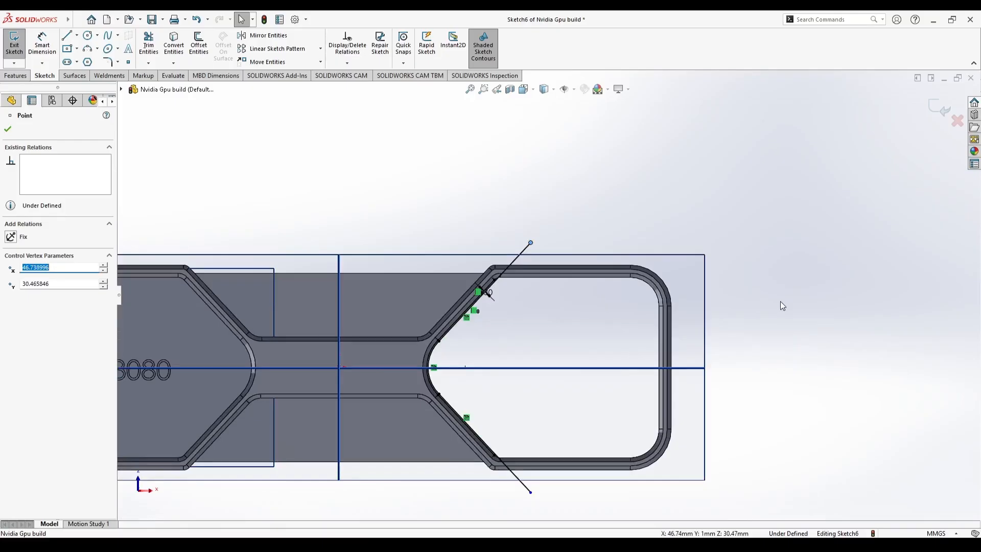
pyautogui.press('Escape')
# - Try a linear sketch pattern of the offset arc and both lines along X with 0.3 mm spacing and 100 instances
pyautogui.scroll(-5, 508, 335)
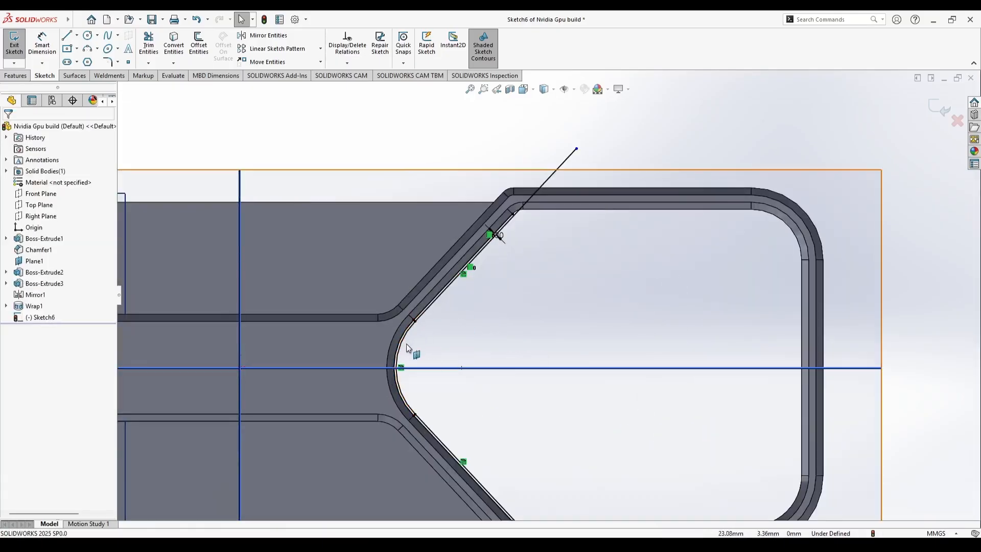
pyautogui.scroll(-4, 515, 212)
pyautogui.click(563, 164)
pyautogui.scroll(2, 645, 189)
pyautogui.click(387, 400)
pyautogui.keyDown('ctrl'); pyautogui.click(436, 335); pyautogui.keyUp('ctrl')
pyautogui.scroll(-3, 486, 453)
pyautogui.keyDown('ctrl'); pyautogui.click(465, 461); pyautogui.keyUp('ctrl')
pyautogui.scroll(-3, 574, 363)
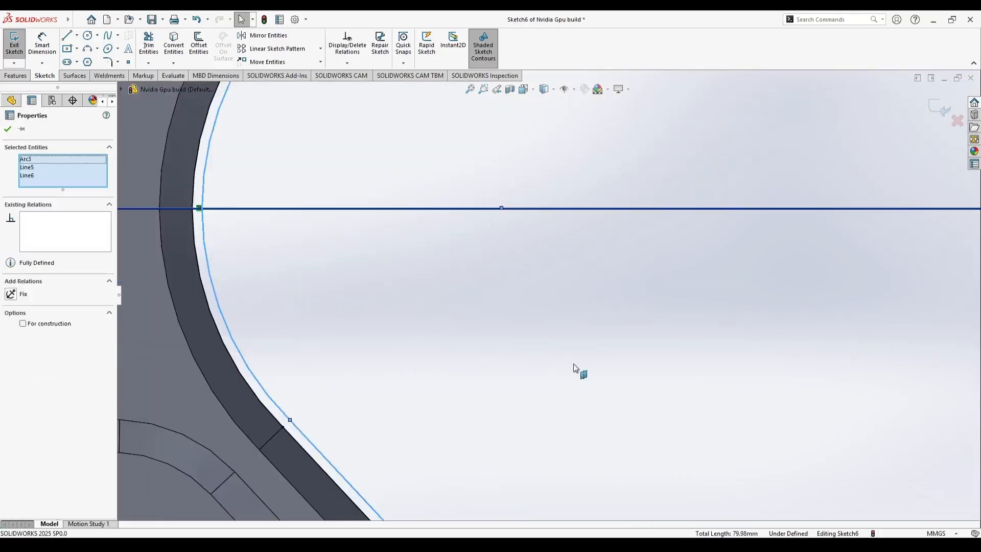
pyautogui.scroll(9, 573, 363)
pyautogui.click(278, 49)
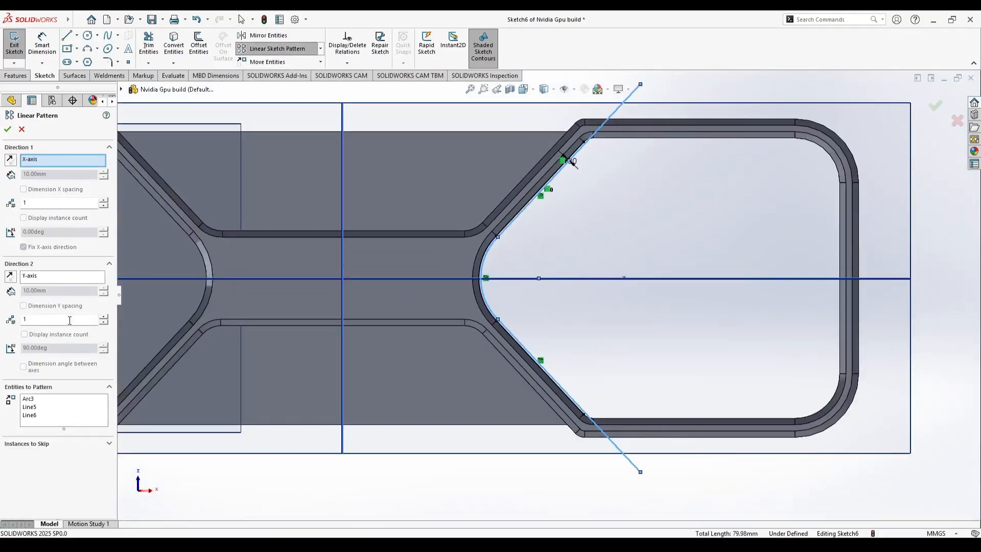
pyautogui.click(103, 316)
pyautogui.click(104, 321)
pyautogui.click(104, 200)
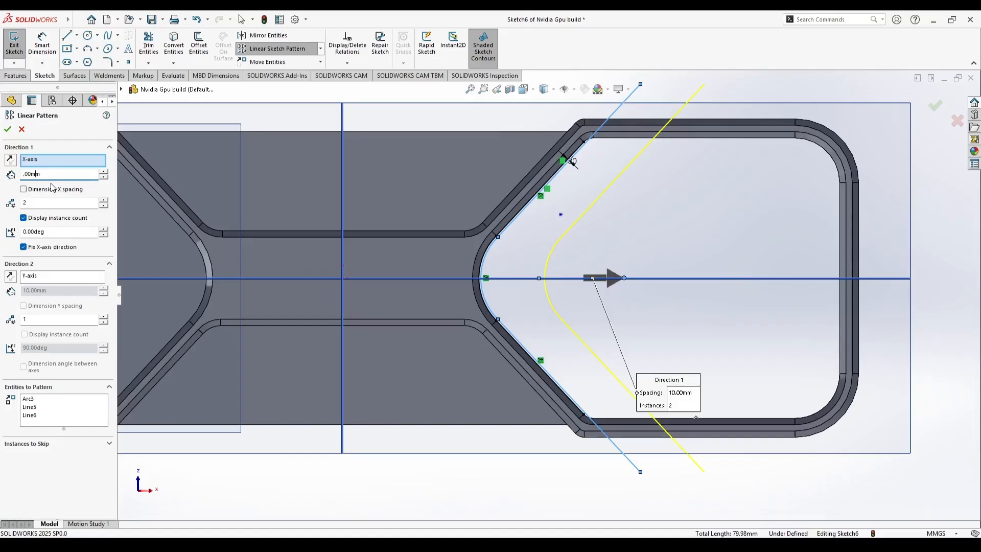
pyautogui.write('0.3')
pyautogui.press('Return')
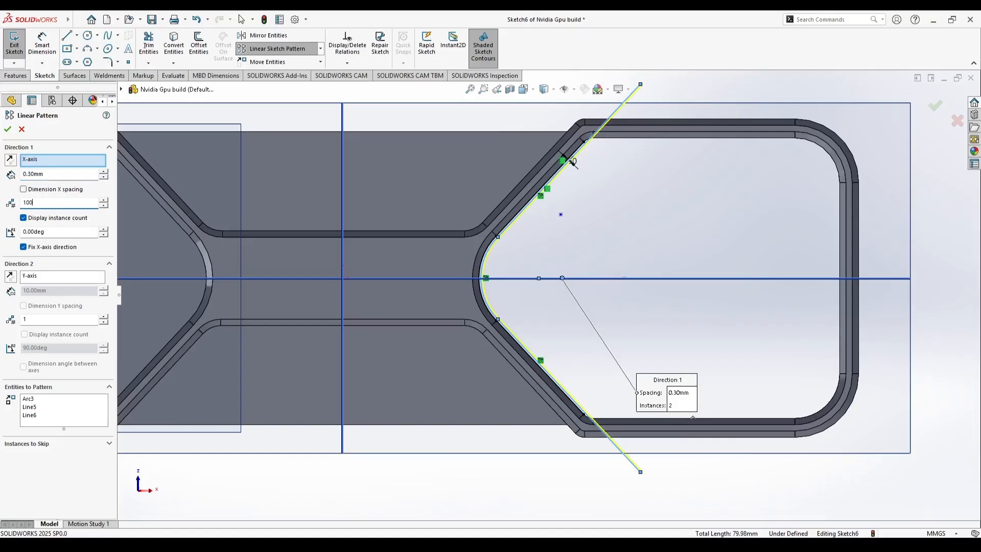
pyautogui.write('100')
pyautogui.press('Return')
pyautogui.press('Escape')
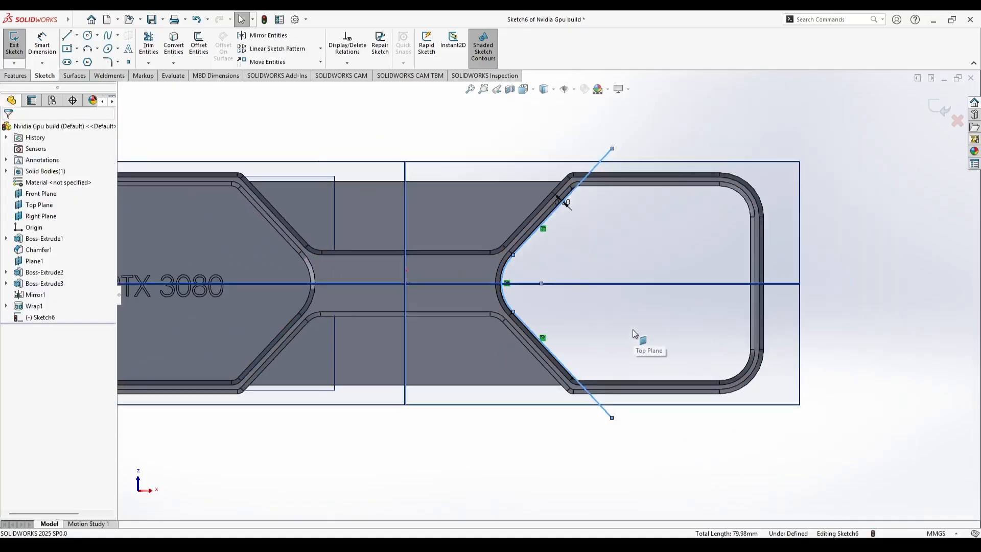
# - Undo the line extensions and the 0.3 mm offset in the open lobe
pyautogui.scroll(-3, 635, 335)
pyautogui.click(308, 205)
pyautogui.scroll(2, 461, 228)
pyautogui.scroll(5, 461, 223)
pyautogui.scroll(-4, 552, 160)
pyautogui.click(579, 158)
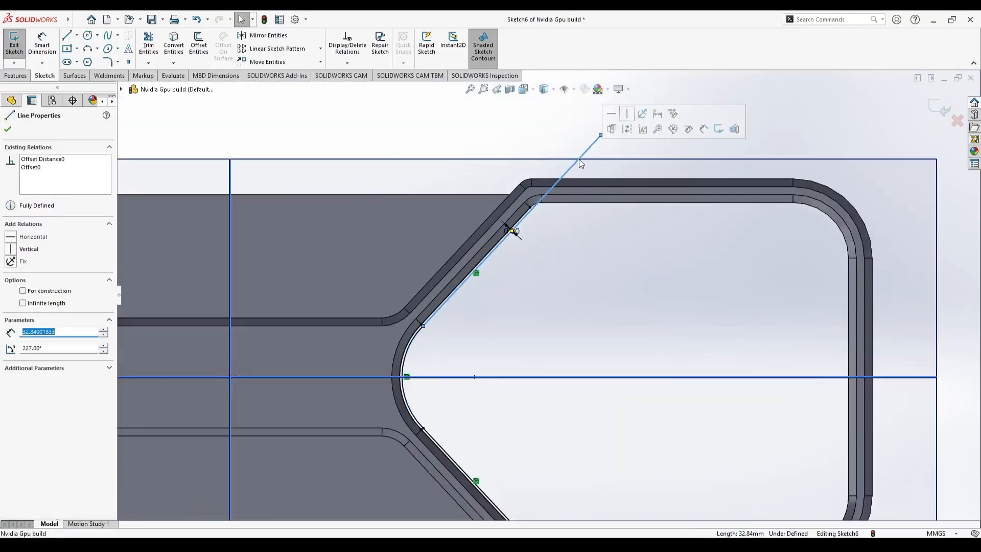
pyautogui.click(508, 143)
pyautogui.hotkey('ctrl', 'z')
pyautogui.hotkey('ctrl', 'z')
pyautogui.click(403, 168)
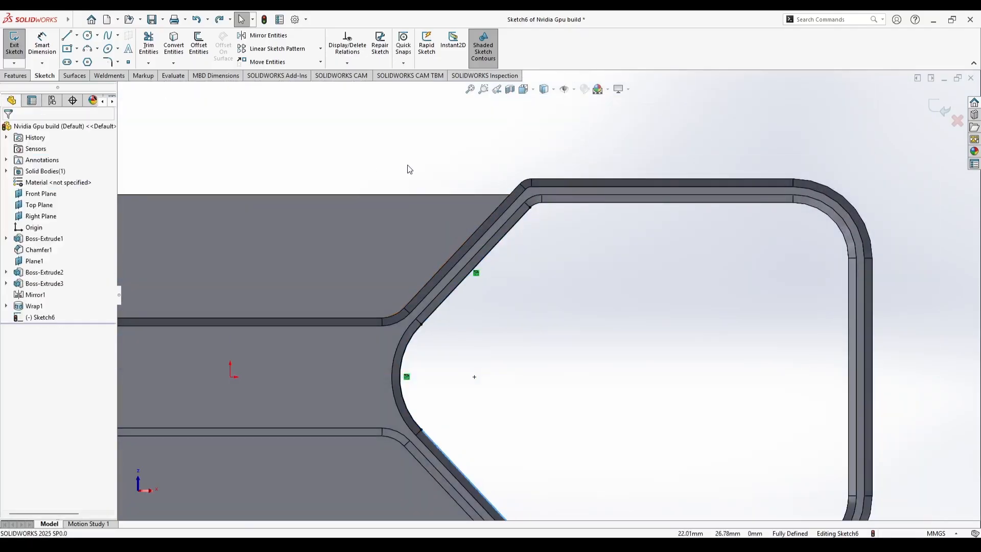
# - Offset the converted arc and both diagonal lines 1 mm into the open lobe, reversing the offset direction
pyautogui.scroll(-3, 523, 444)
pyautogui.scroll(1, 537, 372)
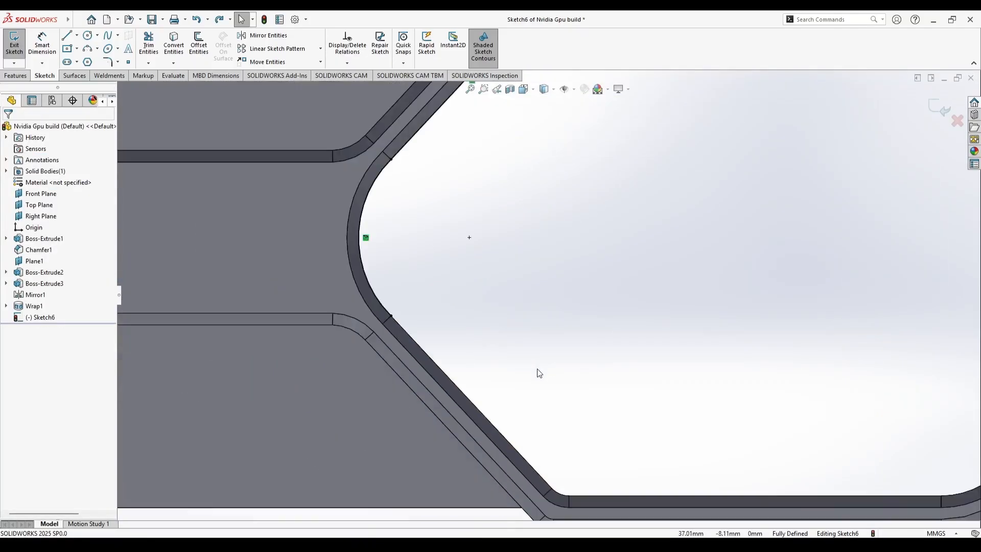
pyautogui.click(198, 45)
pyautogui.scroll(2, 455, 184)
pyautogui.scroll(-2, 462, 195)
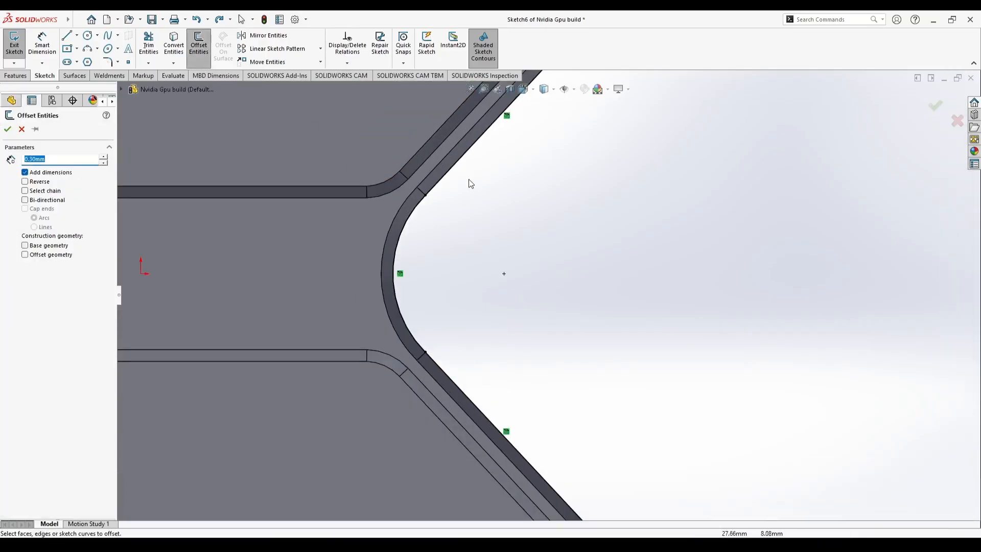
pyautogui.scroll(3, 462, 176)
pyautogui.click(488, 232)
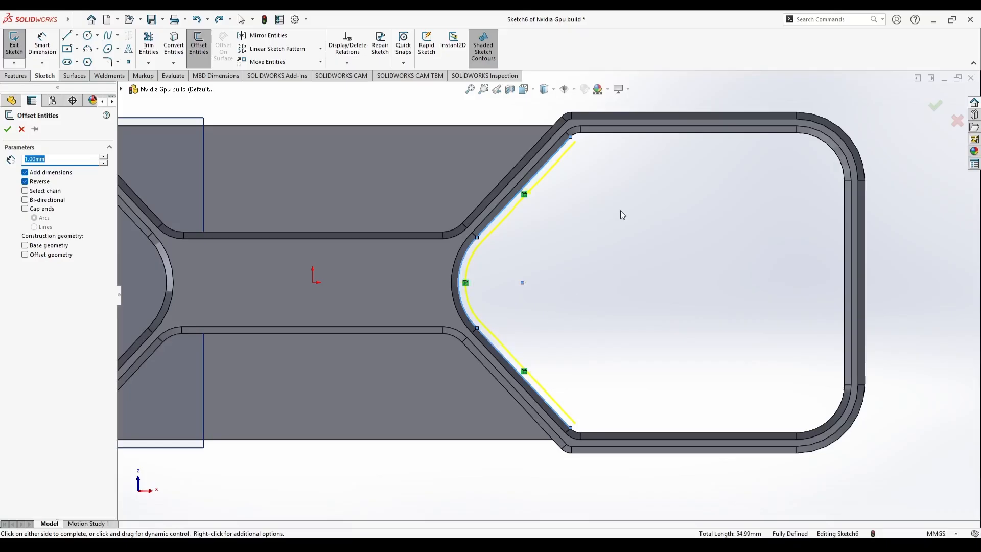
pyautogui.click(8, 130)
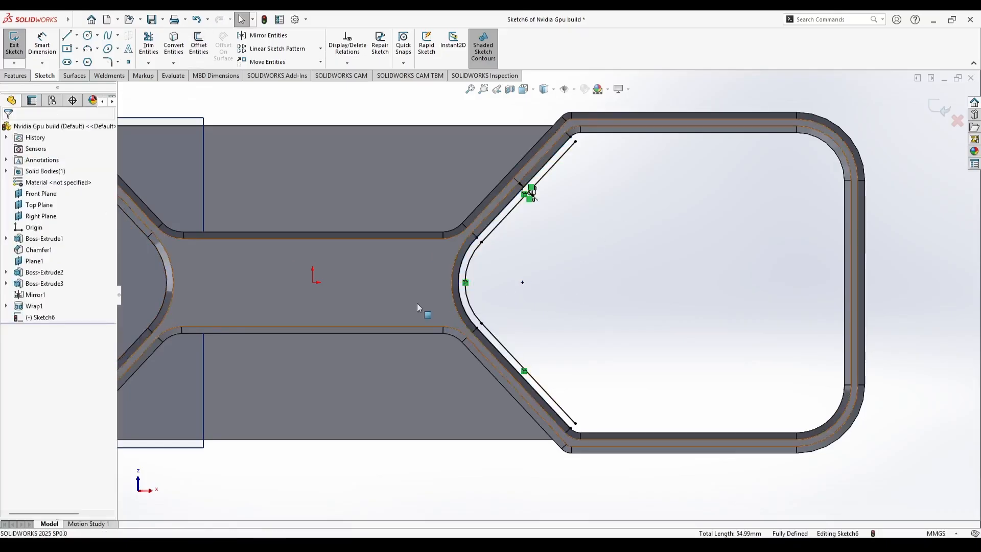
# - Lengthen both 1 mm offset diagonal lines so their free ends reach beyond the frame's outer edges
pyautogui.moveTo(580, 430); pyautogui.dragTo(631, 481)
pyautogui.moveTo(577, 143); pyautogui.dragTo(614, 120)
pyautogui.scroll(1, 693, 197)
pyautogui.click(638, 237)
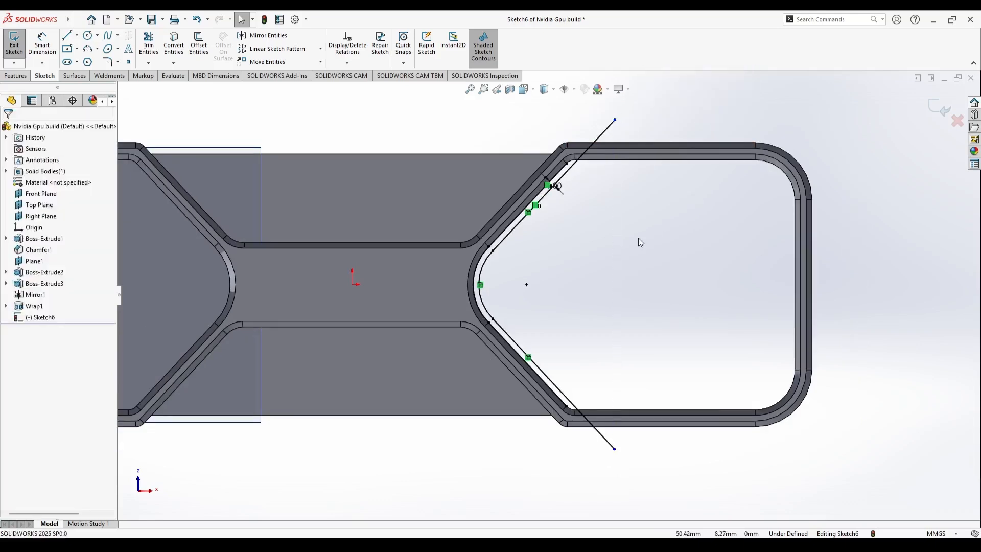
# - Pattern the offset arc and both diagonal lines linearly along X with 1 mm spacing and 56 instances
pyautogui.click(517, 224)
pyautogui.click(482, 269)
pyautogui.click(518, 346)
pyautogui.keyDown('ctrl'); pyautogui.click(510, 236); pyautogui.keyUp('ctrl')
pyautogui.keyDown('ctrl'); pyautogui.click(482, 269); pyautogui.keyUp('ctrl')
pyautogui.click(277, 49)
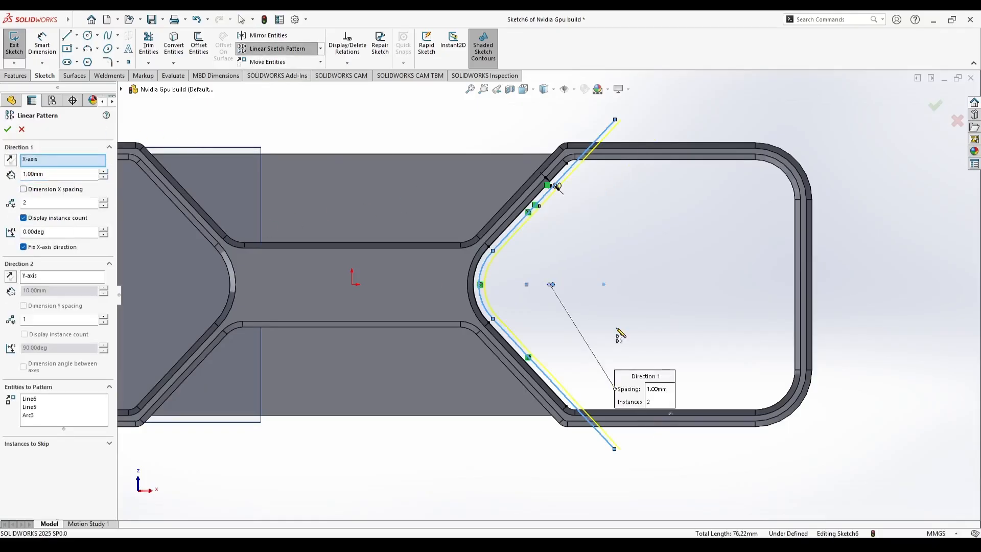
pyautogui.write('100')
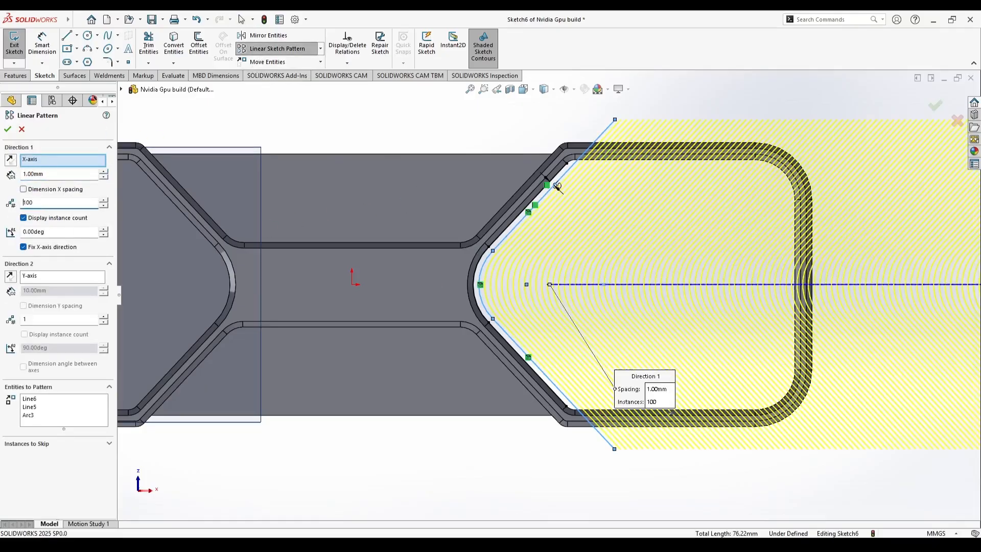
pyautogui.press('BackSpace')
pyautogui.press('BackSpace')
pyautogui.write('50')
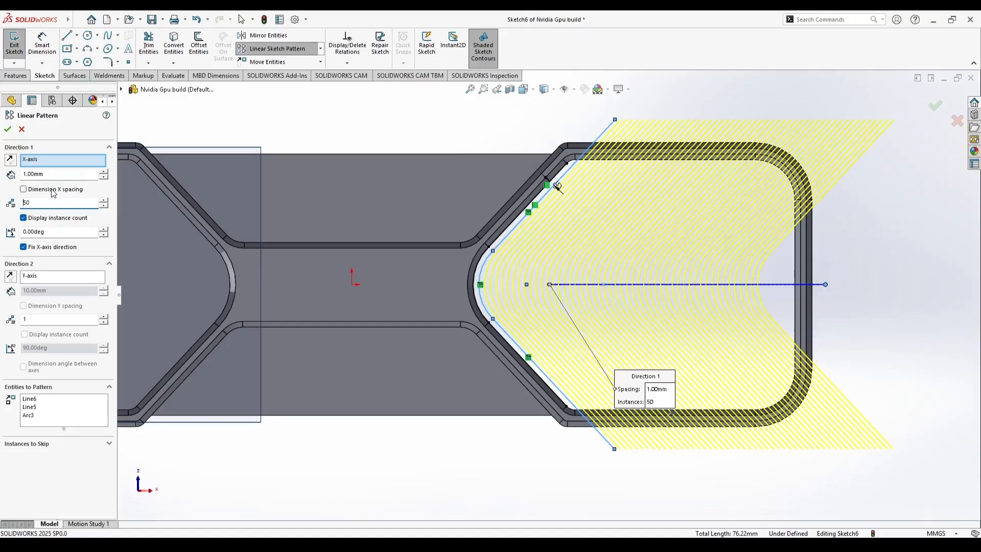
pyautogui.write('70')
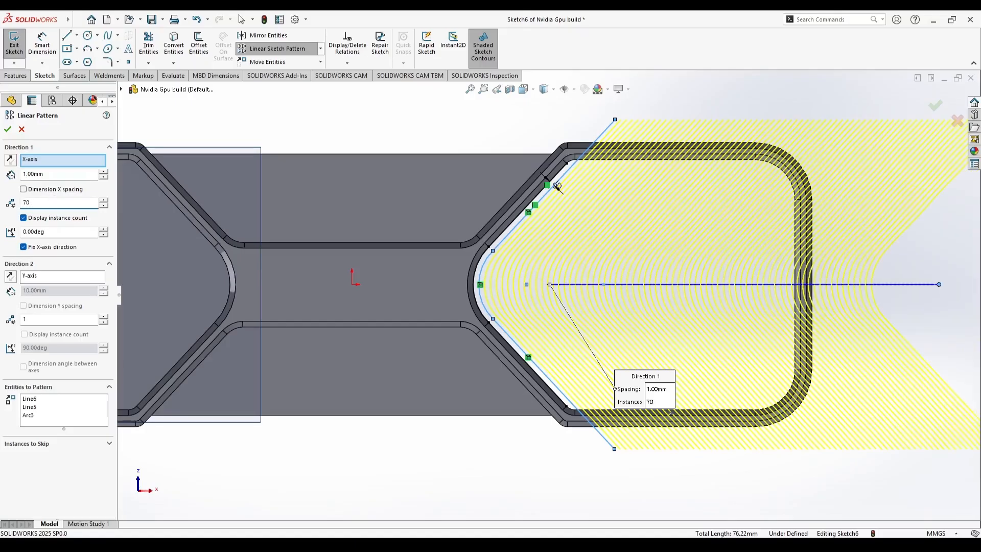
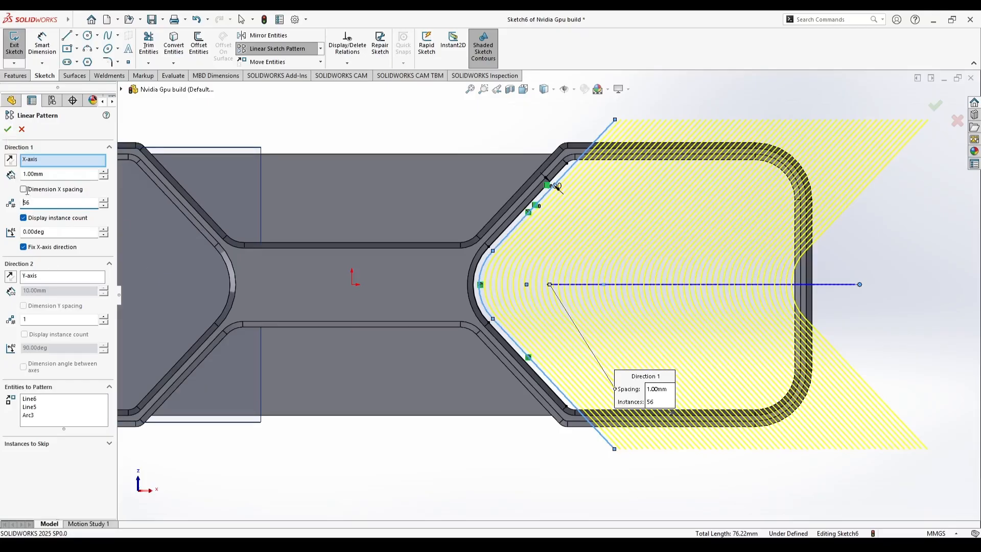
pyautogui.click(8, 129)
# - Convert the open lobe's remaining inner edges, including its straight sides and rounded corners, into sketch entities
pyautogui.scroll(-5, 562, 156)
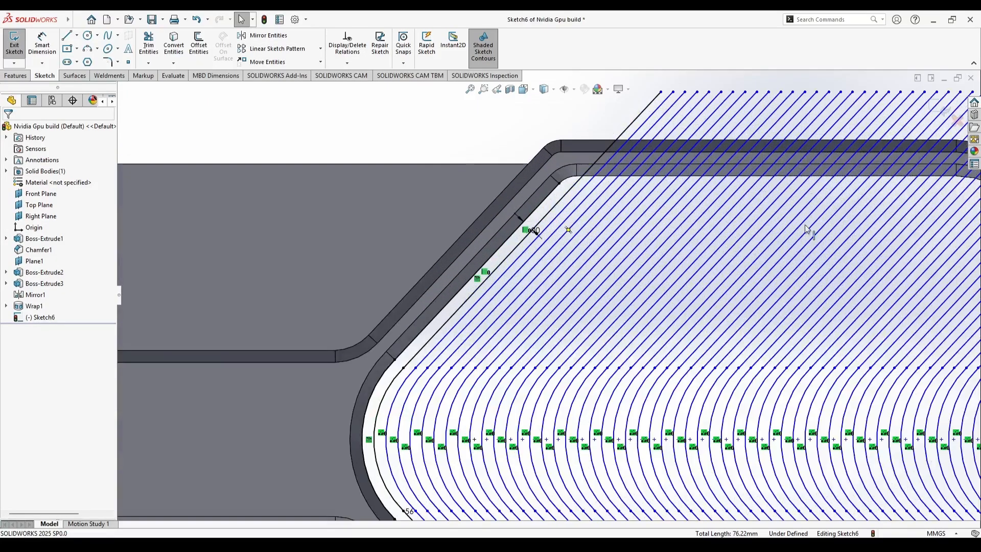
pyautogui.click(570, 180)
pyautogui.keyDown('ctrl'); pyautogui.click(586, 177); pyautogui.keyUp('ctrl')
pyautogui.scroll(-2, 607, 274)
pyautogui.scroll(6, 609, 276)
pyautogui.scroll(-4, 761, 261)
pyautogui.keyDown('ctrl'); pyautogui.click(633, 272); pyautogui.keyUp('ctrl')
pyautogui.keyDown('ctrl'); pyautogui.click(676, 354); pyautogui.keyUp('ctrl')
pyautogui.scroll(3, 675, 357)
pyautogui.scroll(-3, 648, 399)
pyautogui.scroll(3, 639, 396)
pyautogui.scroll(-3, 562, 355)
pyautogui.scroll(3, 561, 356)
pyautogui.scroll(-5, 951, 285)
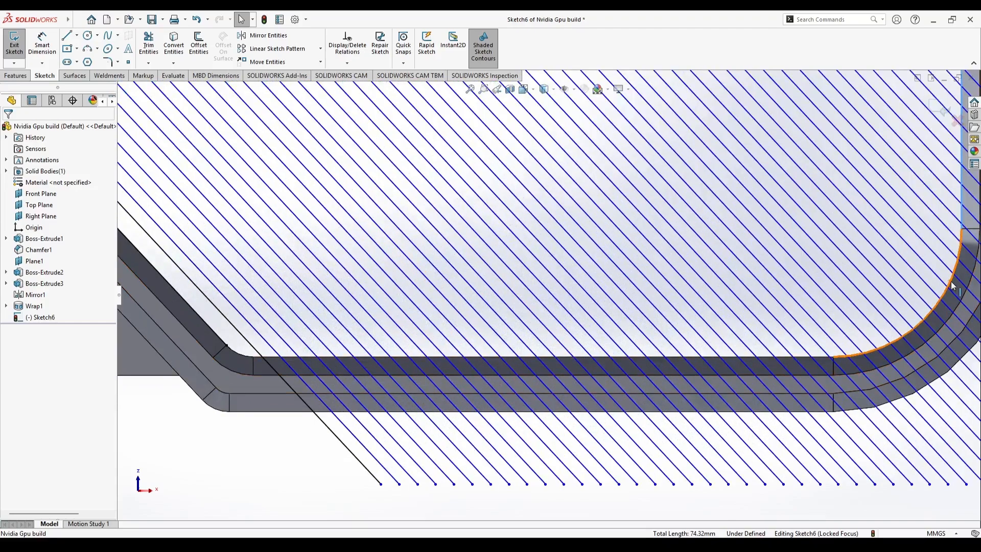
pyautogui.keyDown('ctrl'); pyautogui.click(825, 357); pyautogui.keyUp('ctrl')
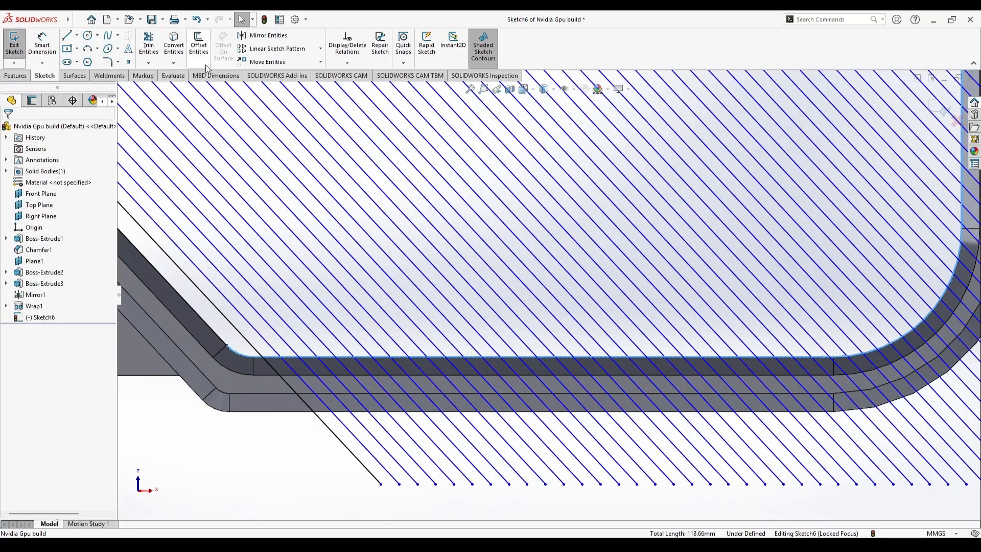
pyautogui.click(175, 46)
# - Power-trim the patterned line and arc ends that extend beyond the open lobe's inner boundary
pyautogui.scroll(7, 491, 289)
pyautogui.scroll(-4, 683, 215)
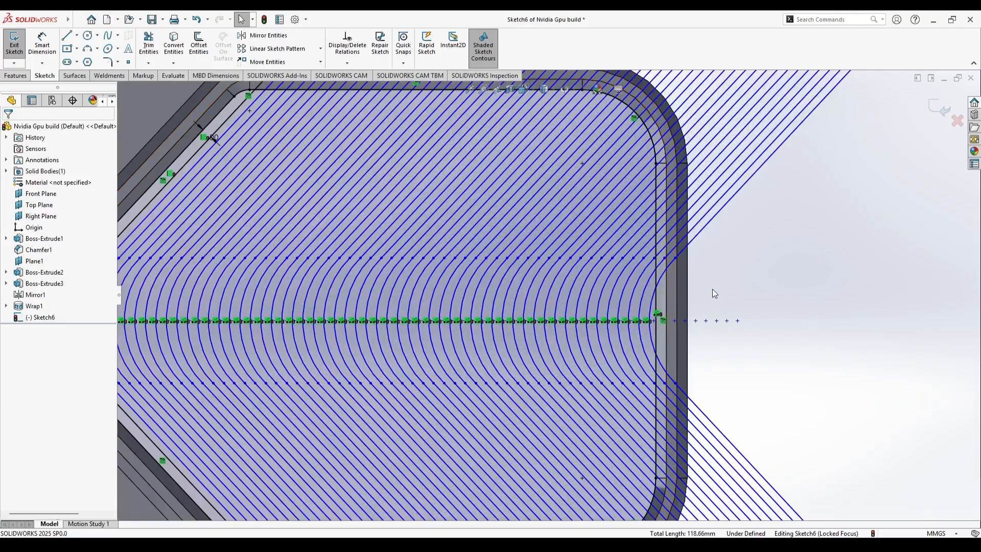
pyautogui.scroll(3, 712, 289)
pyautogui.click(149, 45)
pyautogui.moveTo(380, 145)
pyautogui.mouseDown()
pyautogui.moveTo(562, 149)
pyautogui.moveTo(685, 190)
pyautogui.moveTo(672, 286)
pyautogui.moveTo(622, 456)
pyautogui.moveTo(563, 484)
pyautogui.moveTo(322, 481)
pyautogui.mouseUp()
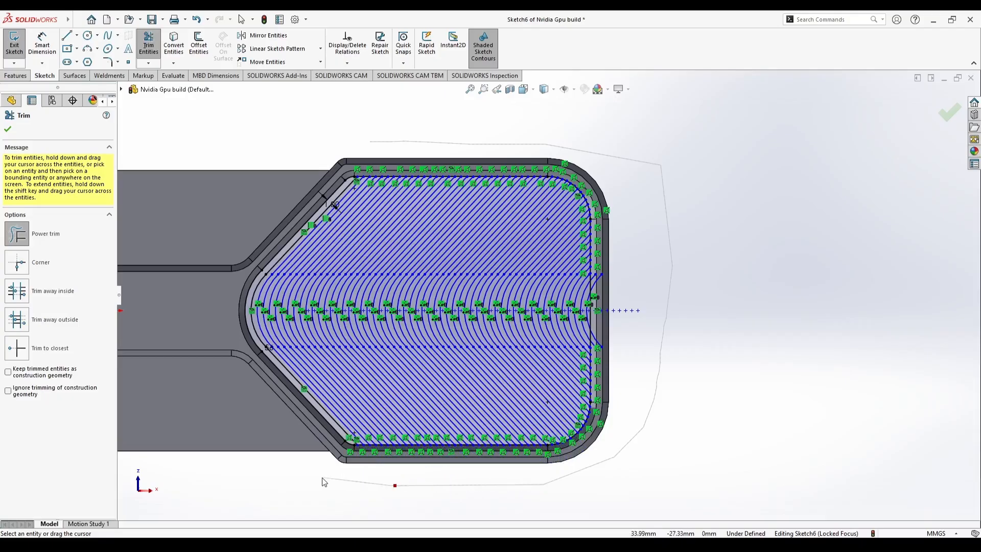
pyautogui.scroll(-7, 624, 287)
pyautogui.moveTo(515, 240); pyautogui.dragTo(522, 291)
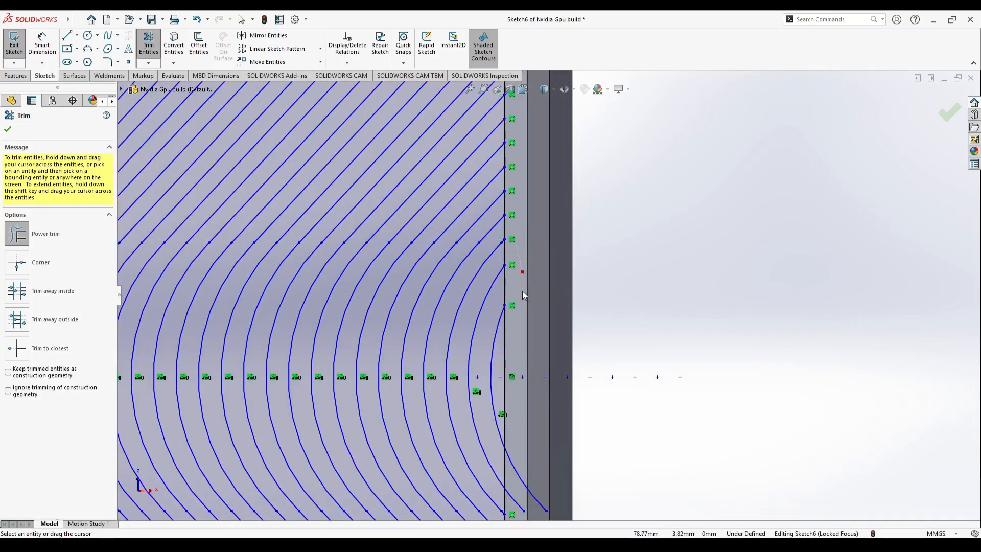
pyautogui.scroll(2, 531, 355)
pyautogui.scroll(-3, 532, 371)
pyautogui.scroll(4, 531, 418)
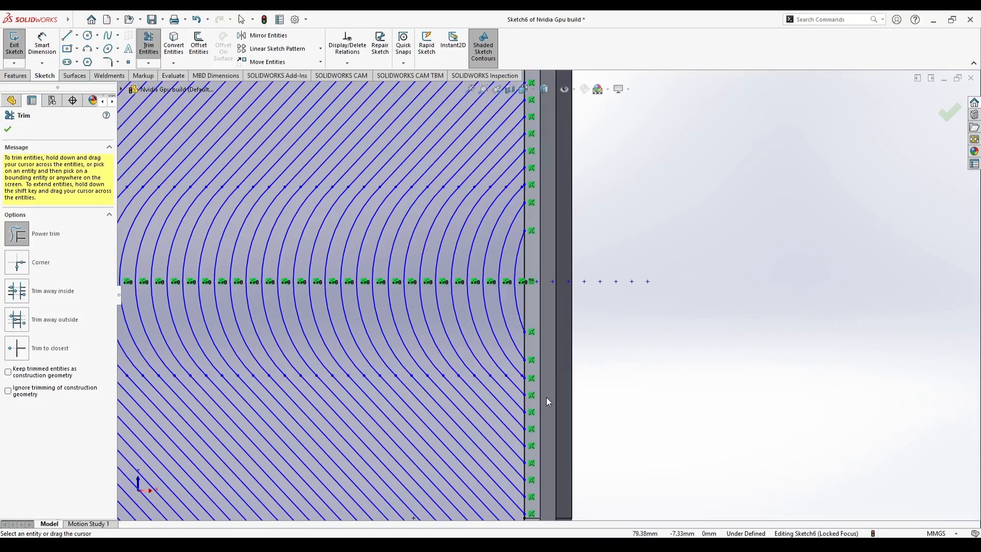
pyautogui.scroll(-2, 567, 340)
pyautogui.press('Escape')
pyautogui.scroll(2, 541, 263)
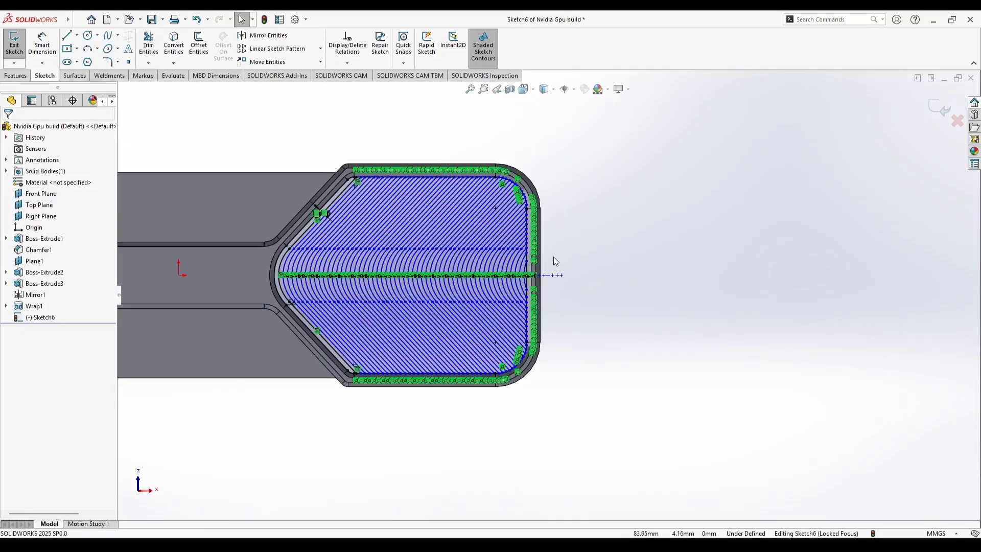
# - Power-trim the leftover converted edges beside the first patterned curve, along the lobe's inner arc, diagonals and adjoining small corners
pyautogui.scroll(-12, 537, 273)
pyautogui.scroll(5, 536, 223)
pyautogui.scroll(6, 566, 262)
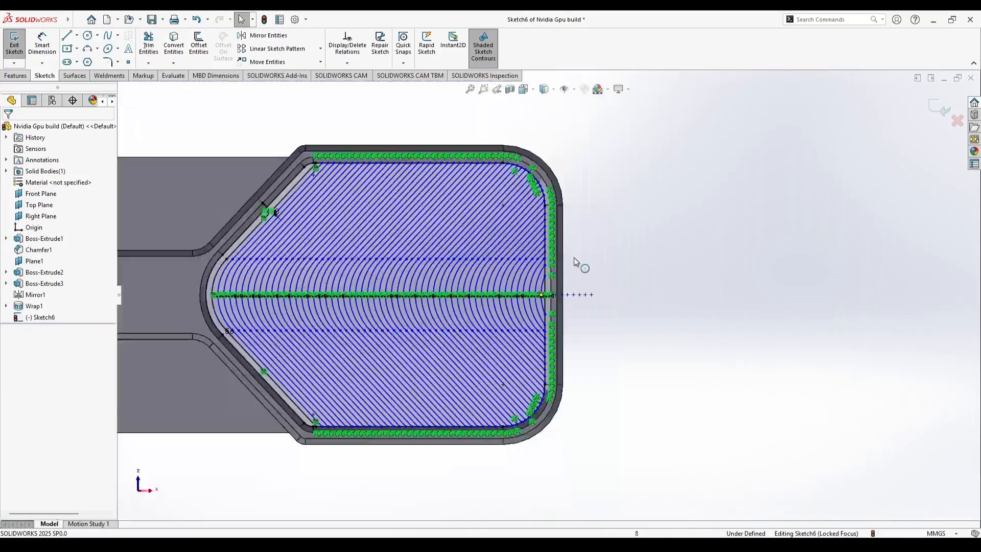
pyautogui.scroll(2, 250, 201)
pyautogui.scroll(-3, 281, 224)
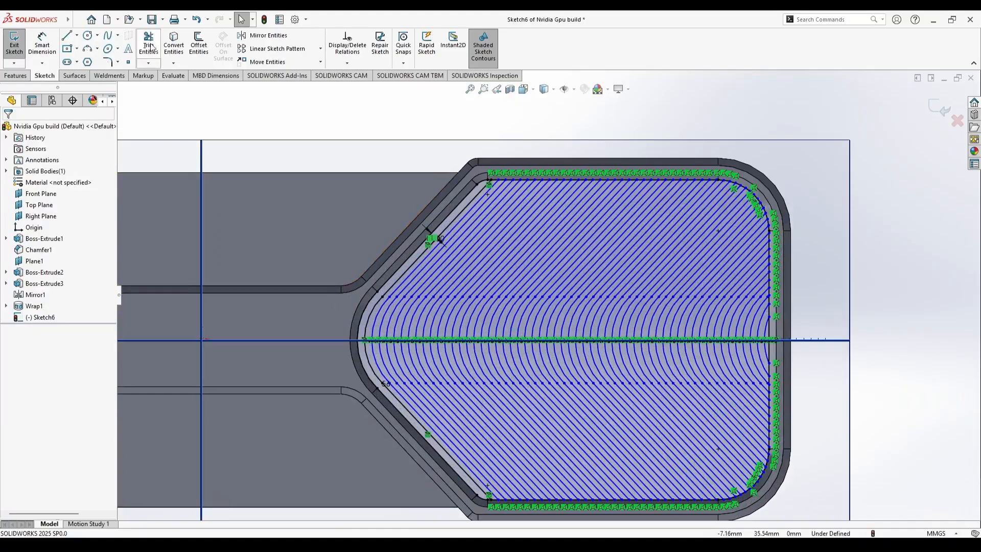
pyautogui.click(148, 47)
pyautogui.scroll(2, 486, 207)
pyautogui.scroll(-5, 486, 207)
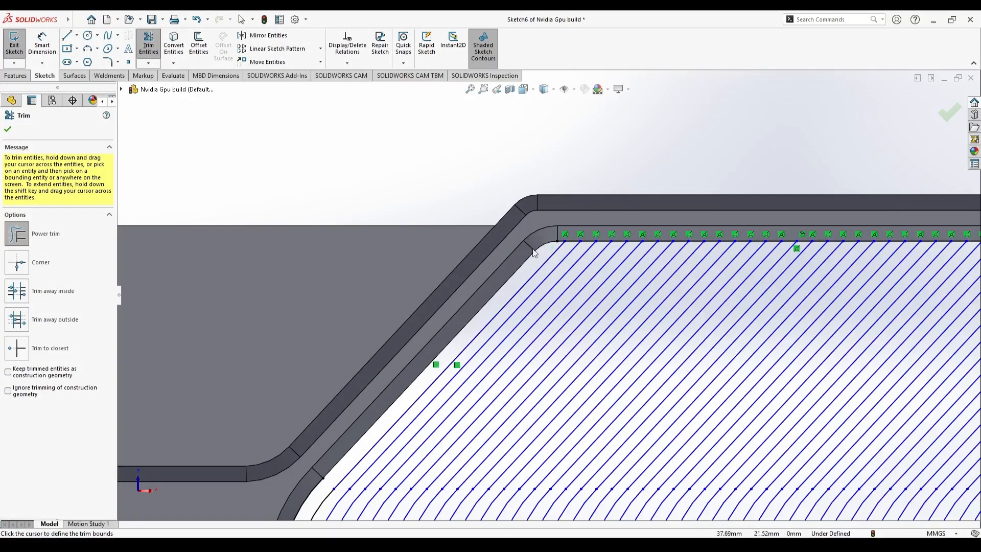
pyautogui.scroll(-3, 523, 254)
pyautogui.scroll(8, 498, 336)
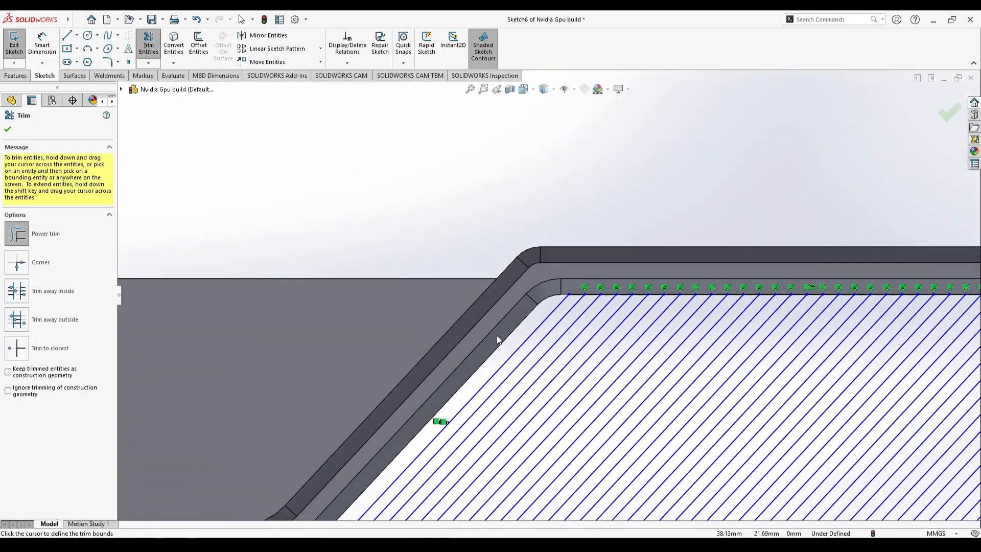
pyautogui.scroll(-5, 428, 225)
pyautogui.moveTo(428, 225); pyautogui.dragTo(432, 251)
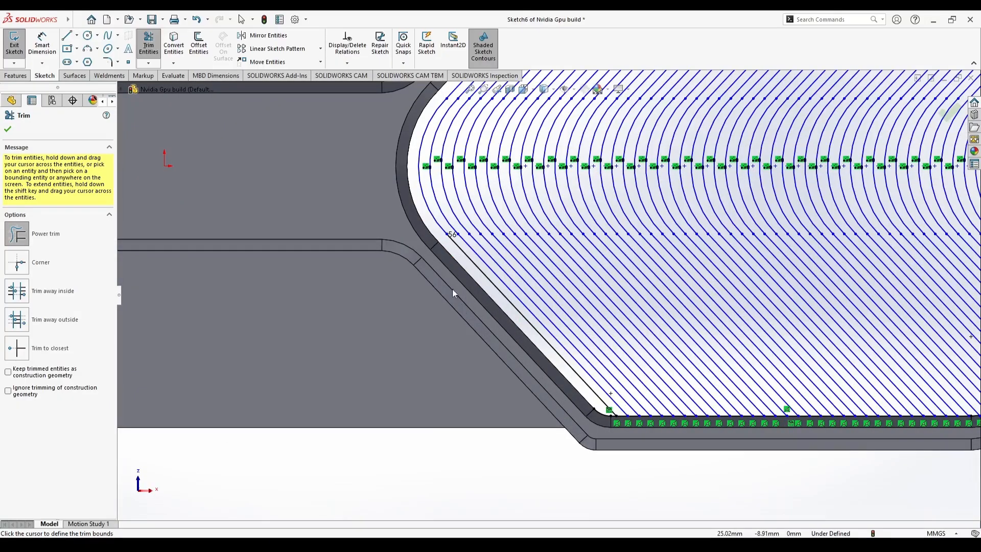
pyautogui.scroll(1, 608, 408)
pyautogui.scroll(-4, 553, 281)
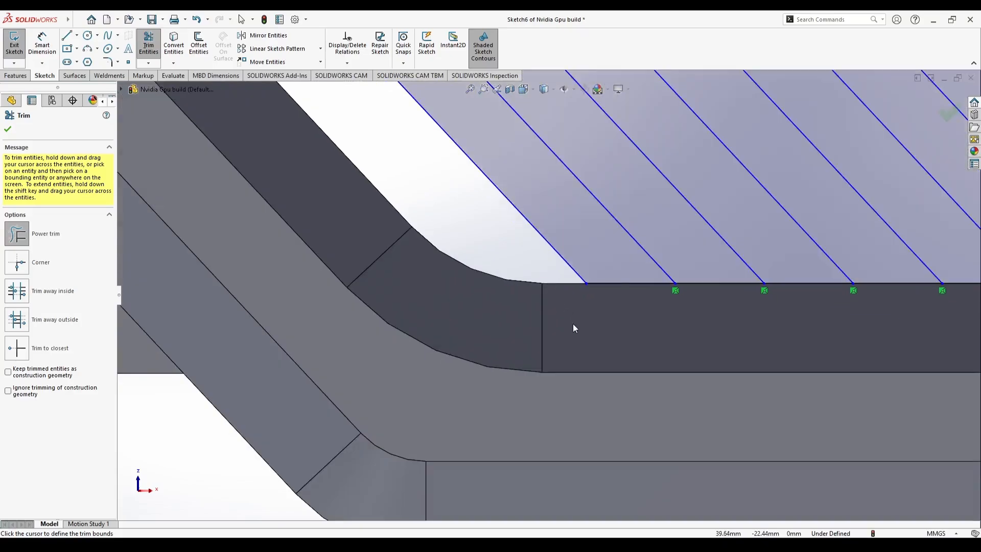
pyautogui.scroll(5, 572, 323)
pyautogui.scroll(4, 575, 311)
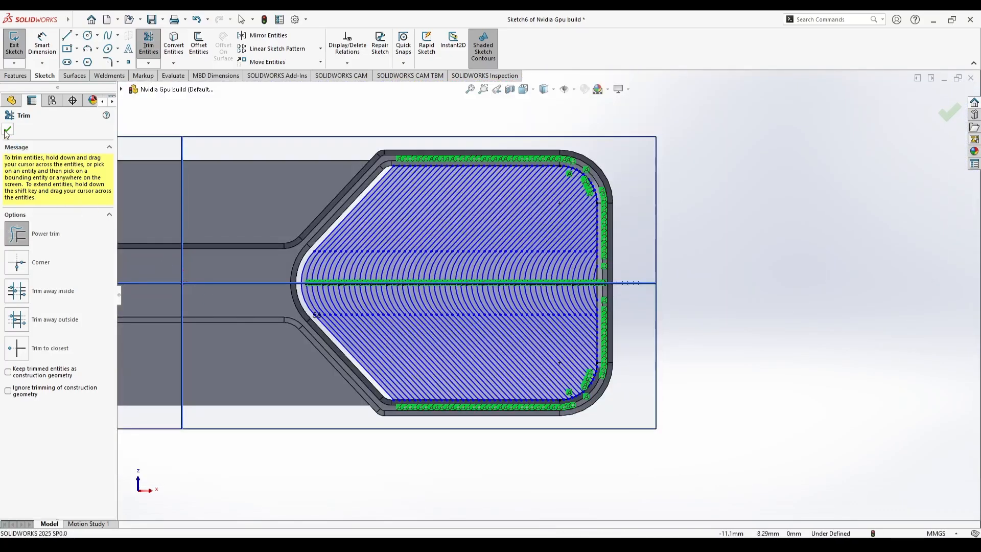
pyautogui.press('Escape')
# - Start a blind boss extrude of the patterned grille sketch with a depth of 1 mm
pyautogui.scroll(-5, 387, 277)
pyautogui.click(16, 76)
pyautogui.click(19, 44)
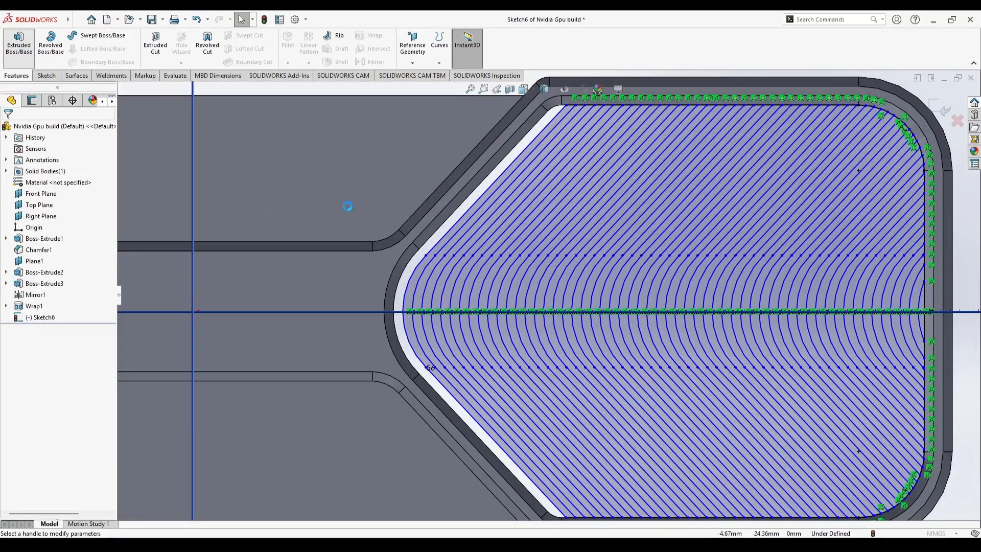
pyautogui.scroll(1, 751, 301)
pyautogui.scroll(-5, 776, 300)
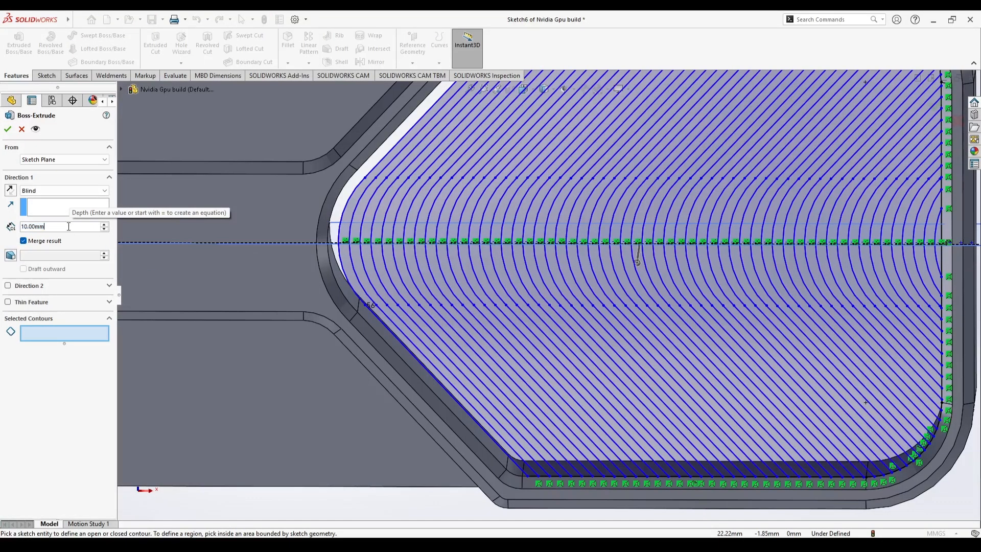
pyautogui.write('1')
pyautogui.press('Return')
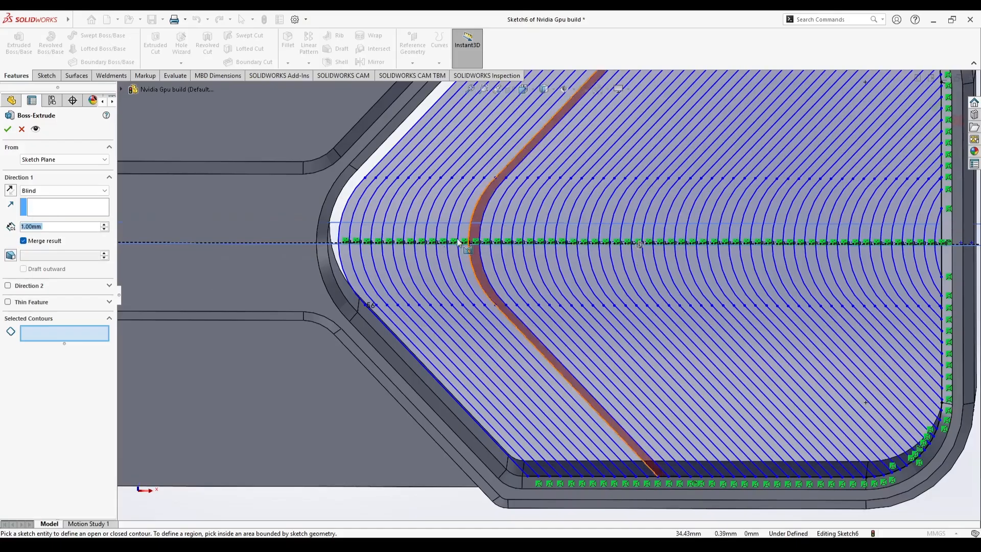
# - Select every other strip between the patterned curves as extrude contours, across the whole open lobe
pyautogui.click(352, 240)
pyautogui.click(391, 236)
pyautogui.click(416, 240)
pyautogui.click(435, 240)
pyautogui.click(452, 240)
pyautogui.click(467, 236)
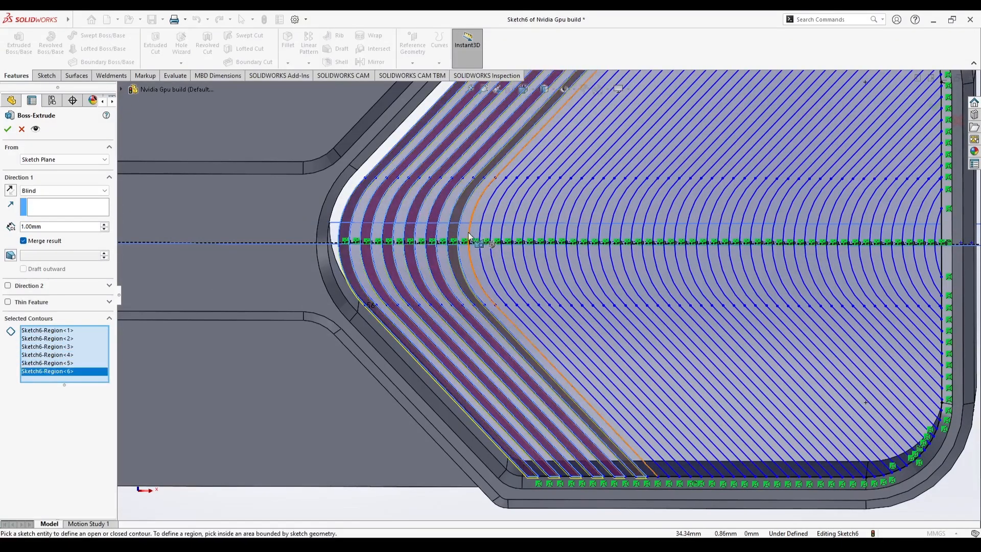
pyautogui.click(475, 235)
pyautogui.click(497, 235)
pyautogui.click(519, 235)
pyautogui.click(541, 236)
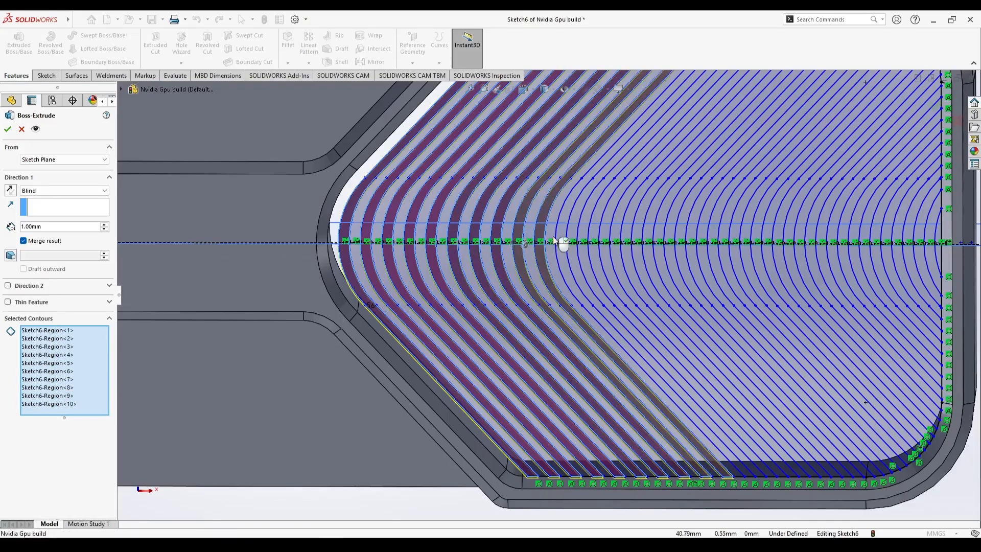
pyautogui.click(565, 236)
pyautogui.click(590, 240)
pyautogui.click(608, 243)
pyautogui.click(628, 244)
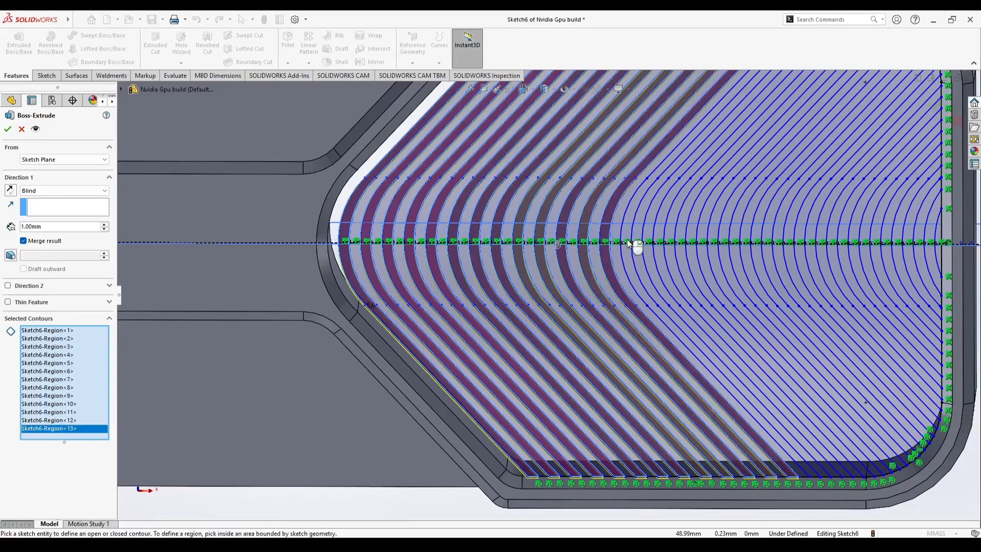
pyautogui.click(638, 242)
pyautogui.click(667, 240)
pyautogui.click(690, 240)
pyautogui.click(715, 240)
pyautogui.click(738, 239)
pyautogui.click(761, 239)
pyautogui.click(781, 238)
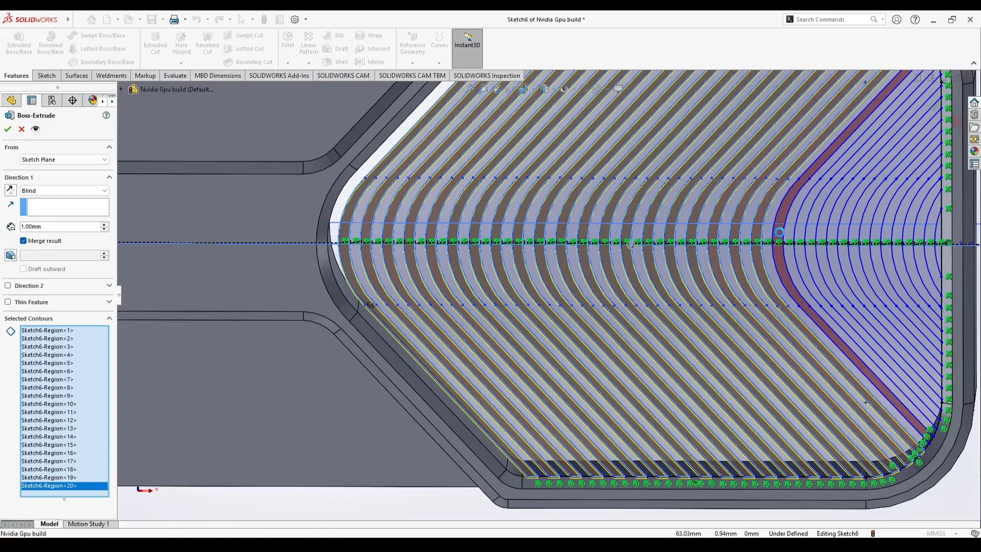
pyautogui.click(803, 233)
pyautogui.click(823, 233)
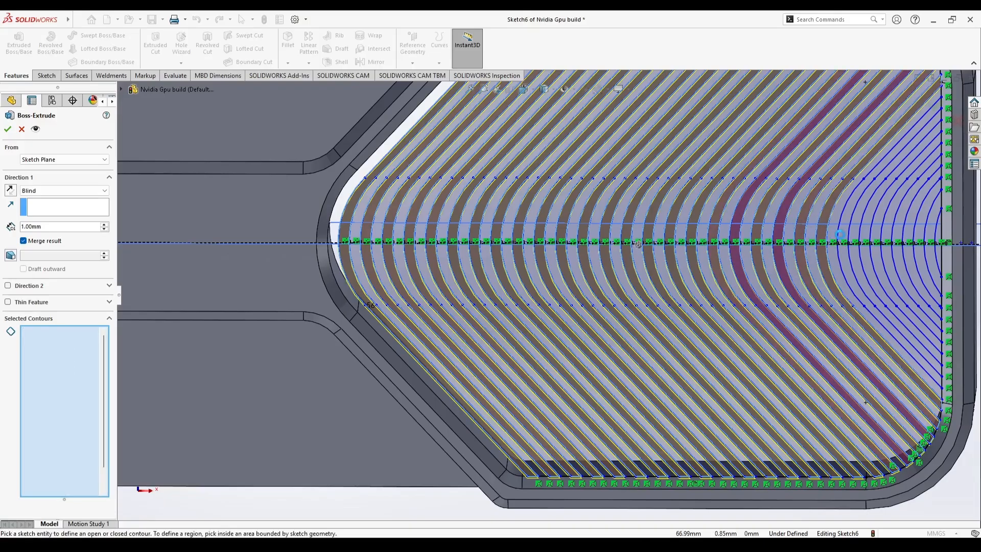
pyautogui.click(839, 234)
pyautogui.click(862, 235)
pyautogui.click(884, 235)
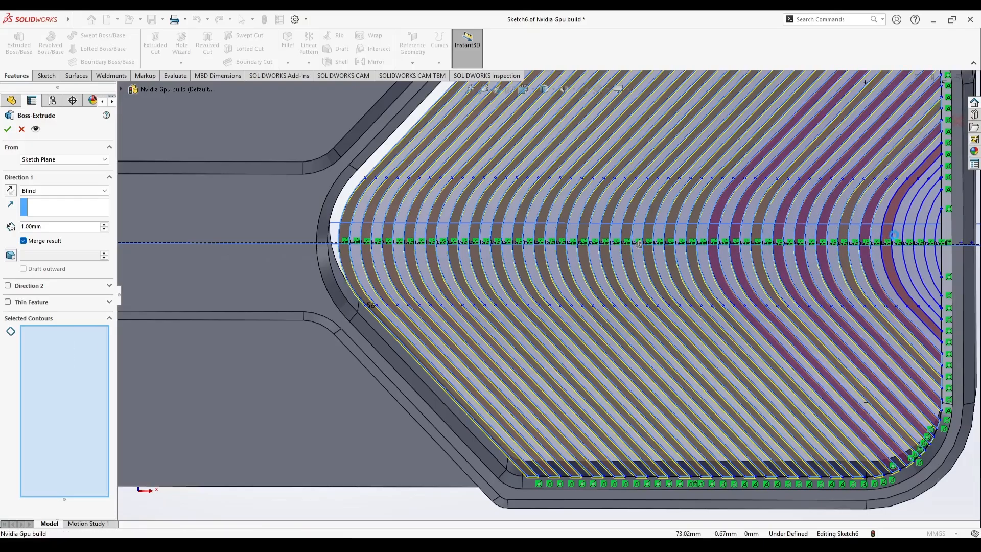
pyautogui.click(909, 239)
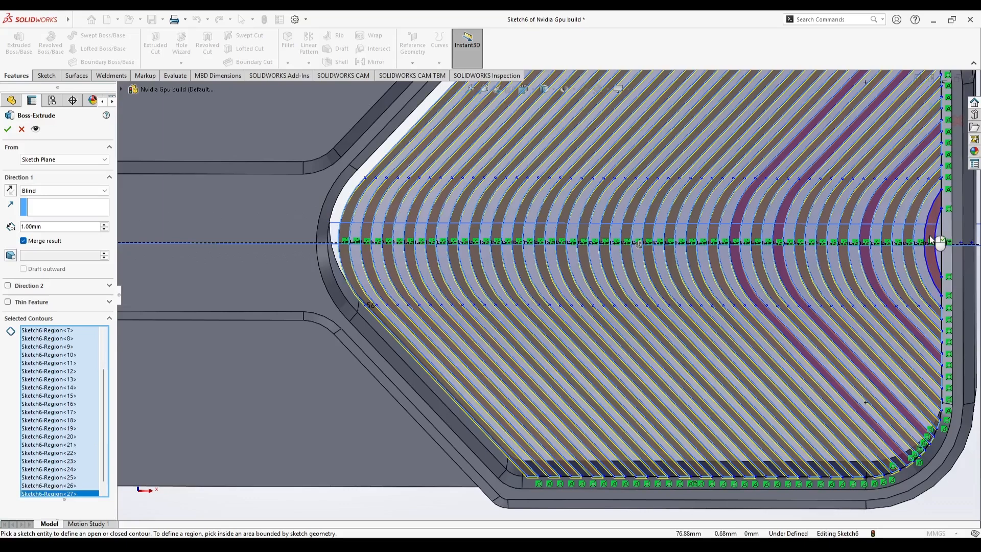
pyautogui.click(930, 240)
# - Add a second extrude direction up to the frame's opposite rim face and complete the grille extrusion
pyautogui.scroll(3, 397, 294)
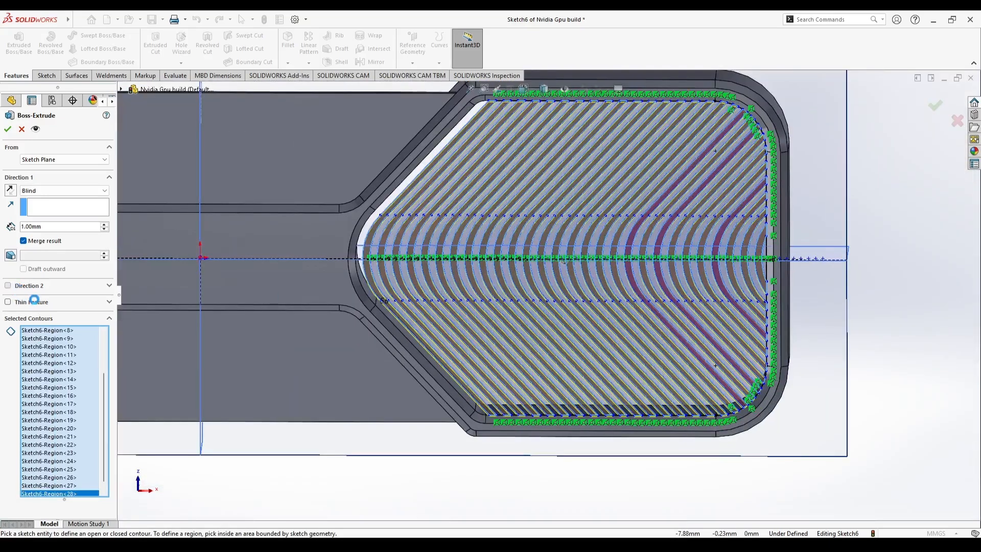
pyautogui.click(72, 299)
pyautogui.click(53, 327)
pyautogui.moveTo(509, 435); pyautogui.dragTo(95, 281, button='middle')
pyautogui.click(712, 350)
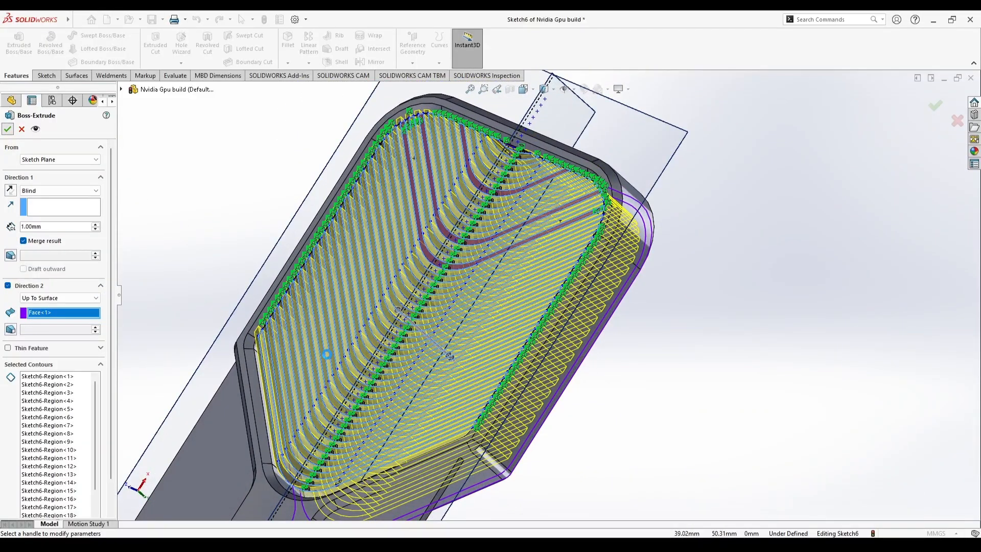
pyautogui.click(648, 317)
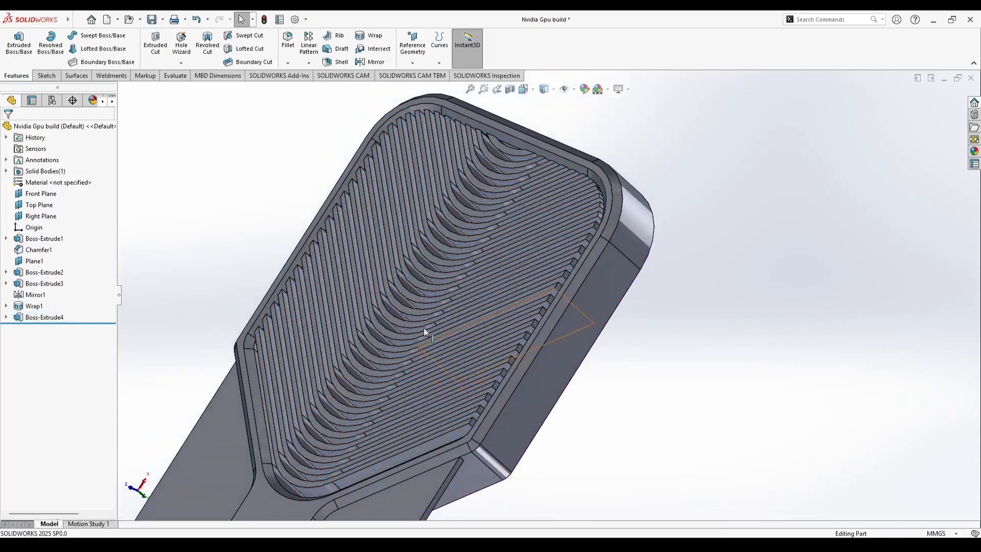
pyautogui.scroll(-2, 327, 362)
pyautogui.moveTo(357, 357)
pyautogui.mouseDown(button='middle')
pyautogui.moveTo(287, 289)
pyautogui.moveTo(332, 431)
pyautogui.moveTo(383, 458)
pyautogui.moveTo(439, 468)
pyautogui.moveTo(424, 465)
pyautogui.moveTo(550, 346)
pyautogui.moveTo(485, 409)
pyautogui.moveTo(511, 388)
pyautogui.moveTo(499, 475)
pyautogui.moveTo(670, 361)
pyautogui.moveTo(643, 409)
pyautogui.moveTo(658, 402)
pyautogui.mouseUp(button='middle')
pyautogui.scroll(-2, 480, 403)
pyautogui.moveTo(409, 419); pyautogui.dragTo(436, 386, button='middle')
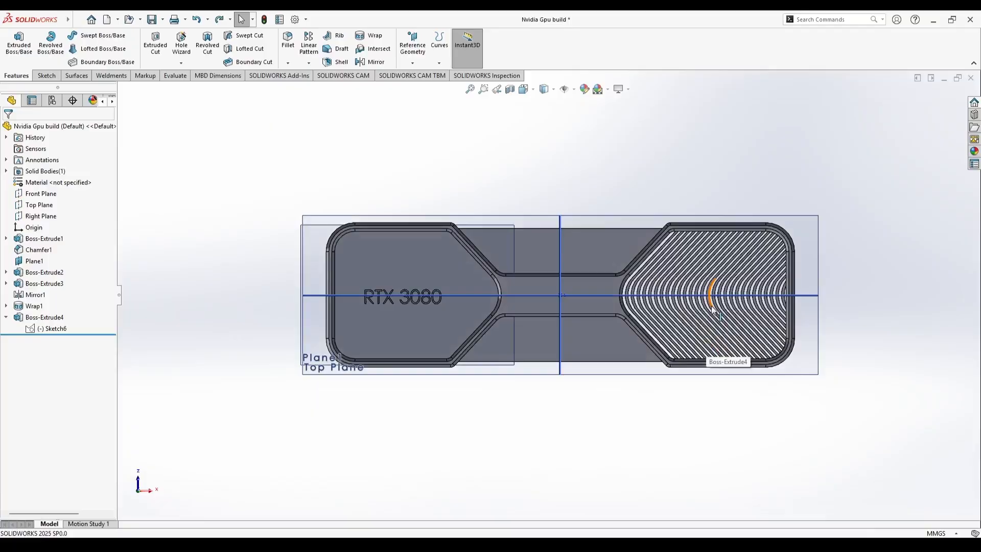
pyautogui.scroll(-6, 713, 309)
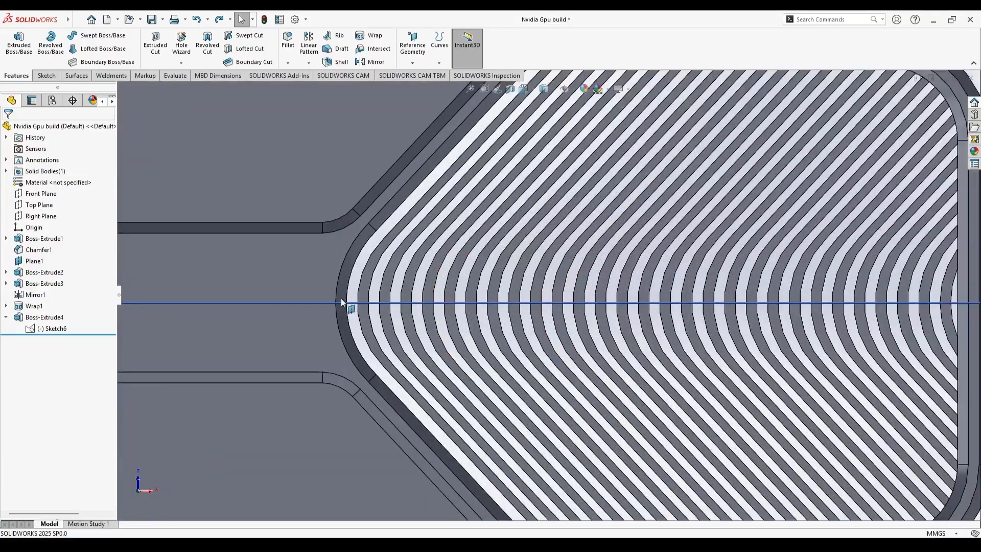
# - Start a sketch on the frame's panel face and draw a circle of about 11.4 mm radius on the grille's horizontal centreline
pyautogui.click(316, 445)
pyautogui.click(47, 75)
pyautogui.click(14, 45)
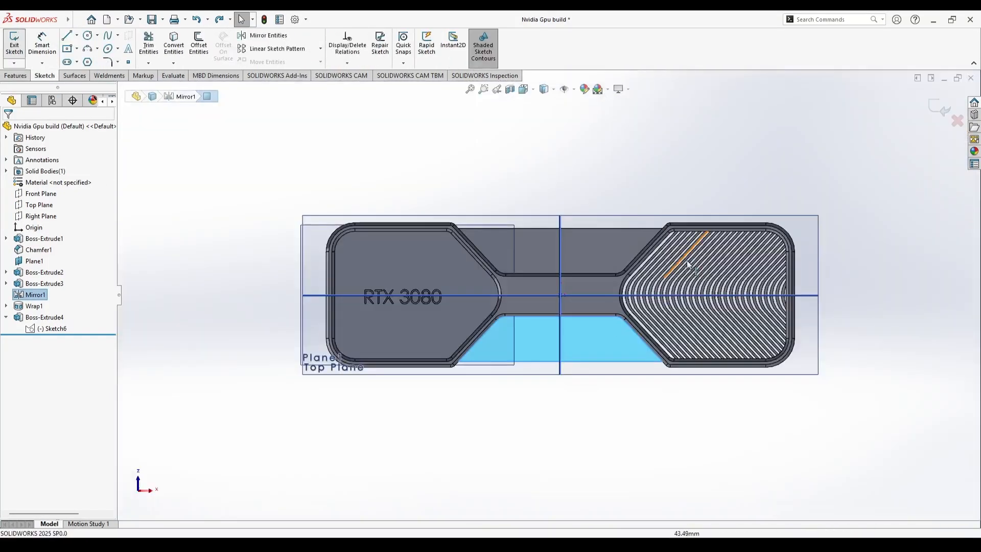
pyautogui.scroll(-7, 685, 281)
pyautogui.click(87, 35)
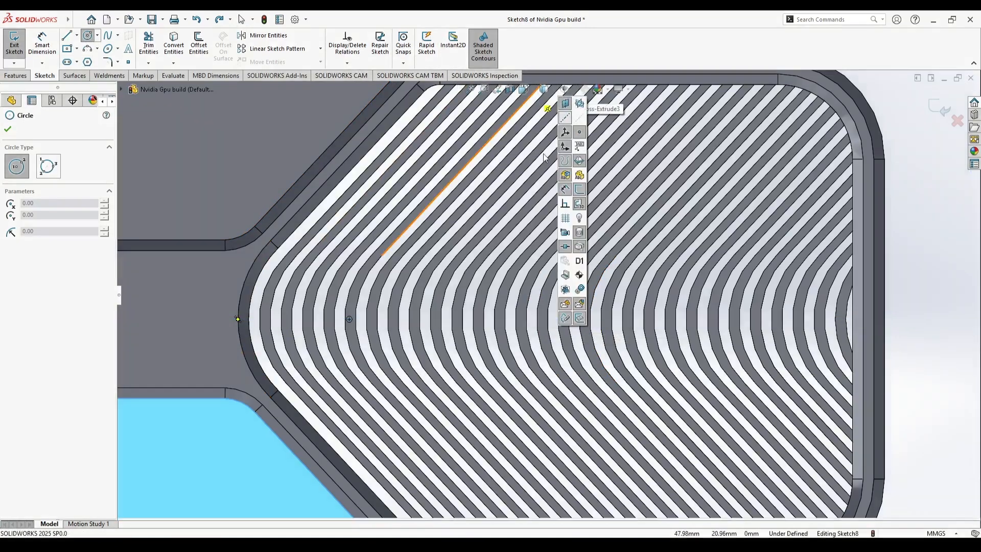
pyautogui.click(237, 319)
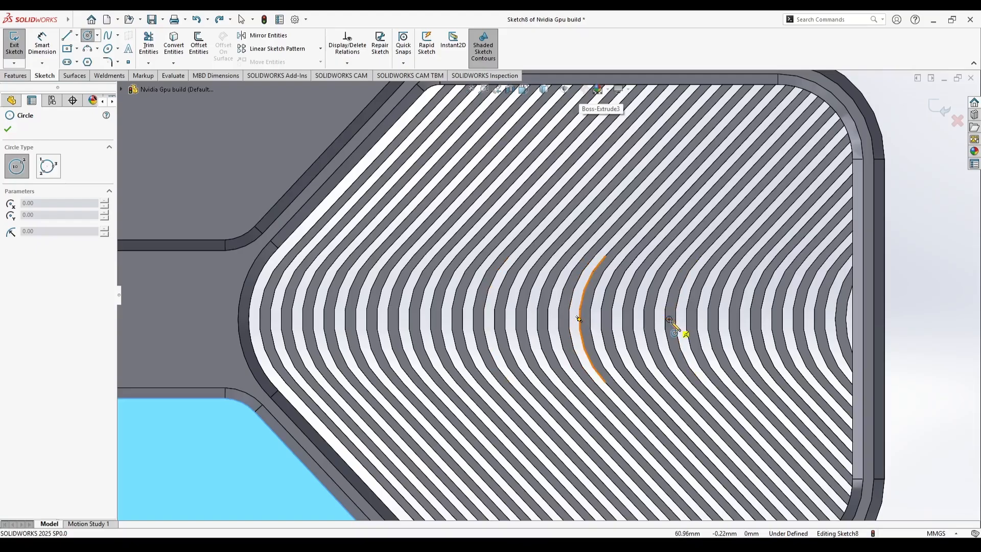
pyautogui.click(249, 319)
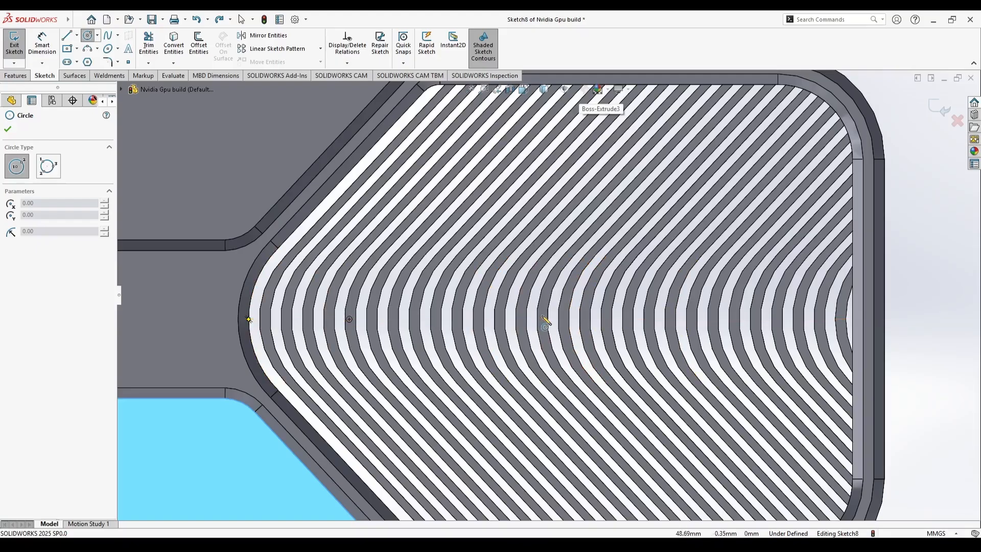
pyautogui.click(551, 319)
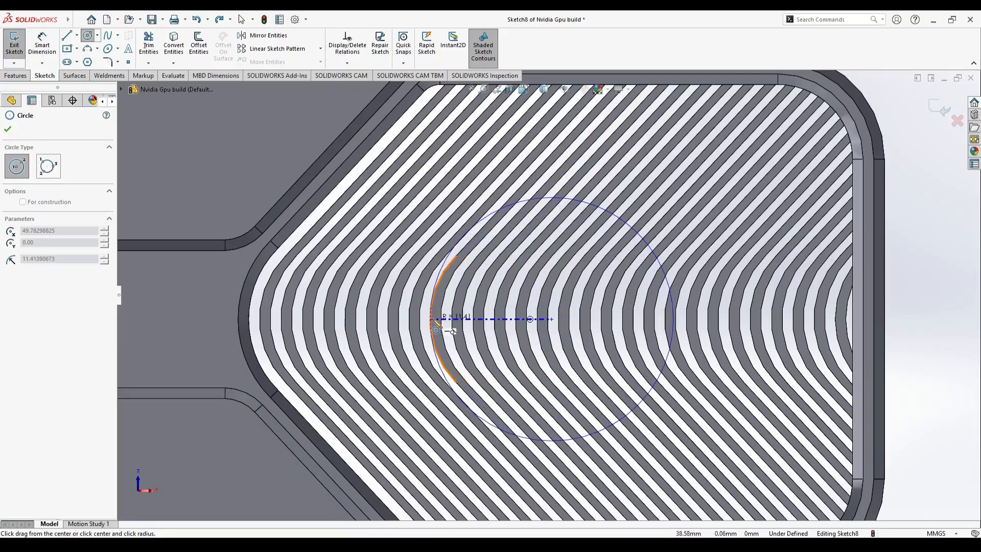
pyautogui.click(433, 320)
# - Try several radius values for the circle, including 12 mm, and settle on 11.26 mm
pyautogui.click(90, 370)
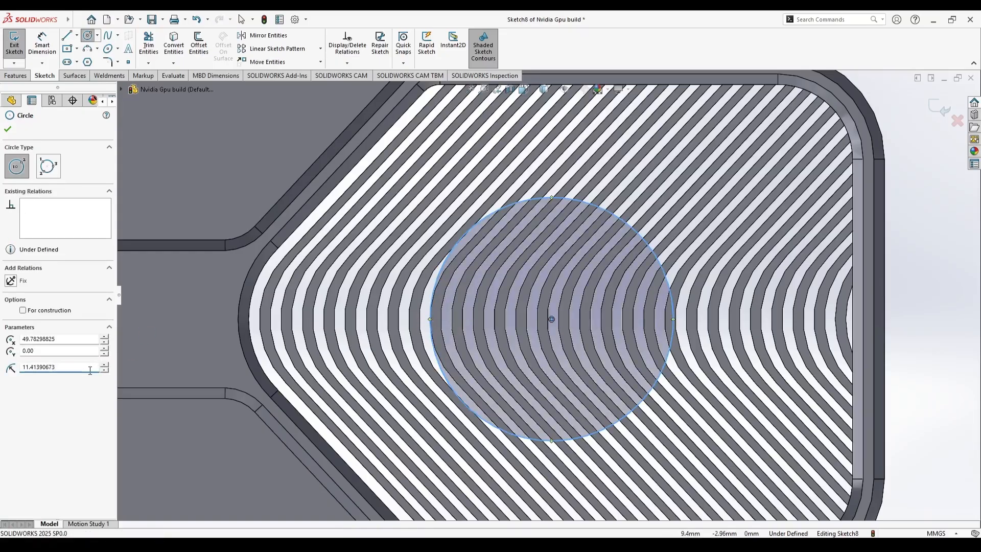
pyautogui.write('12')
pyautogui.press('Return')
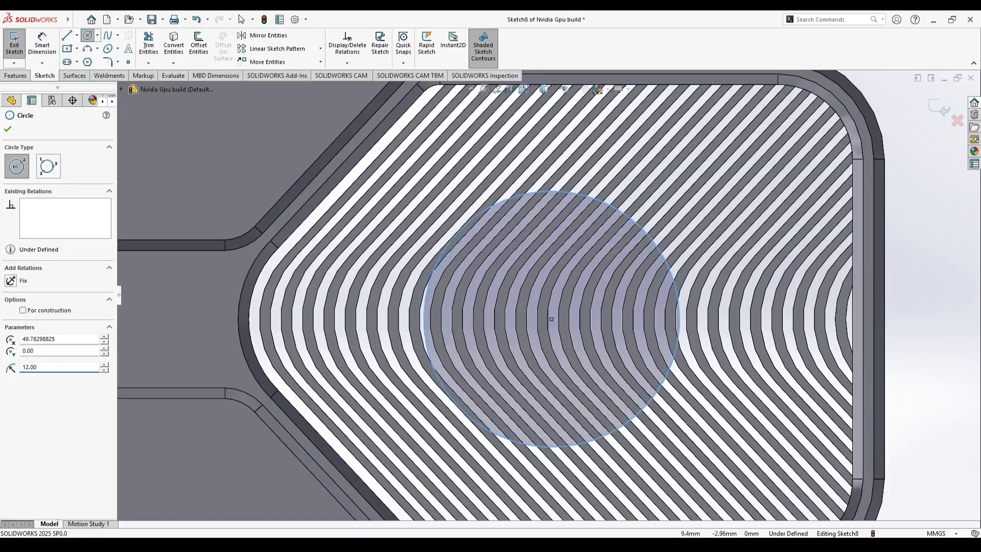
pyautogui.press('Return')
pyautogui.write('65')
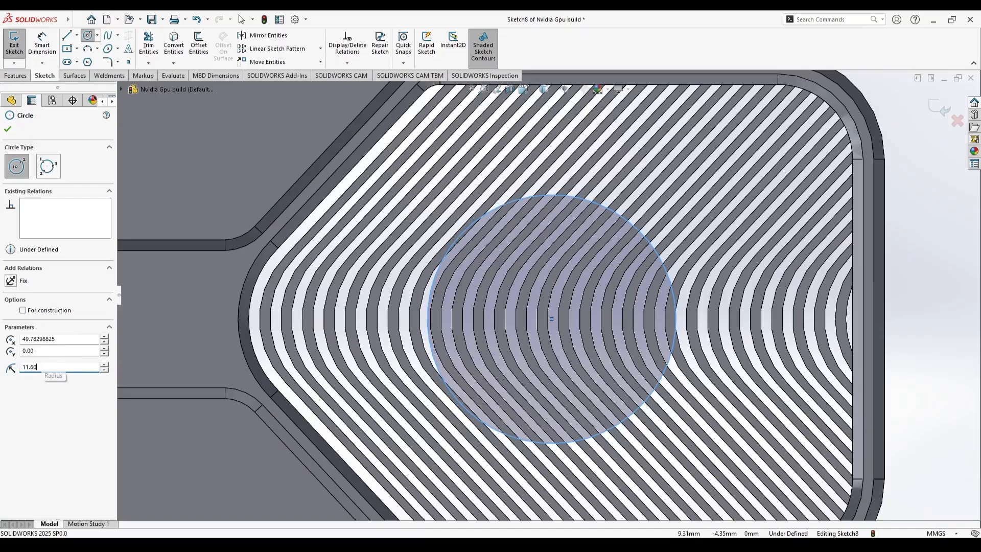
pyautogui.write('40')
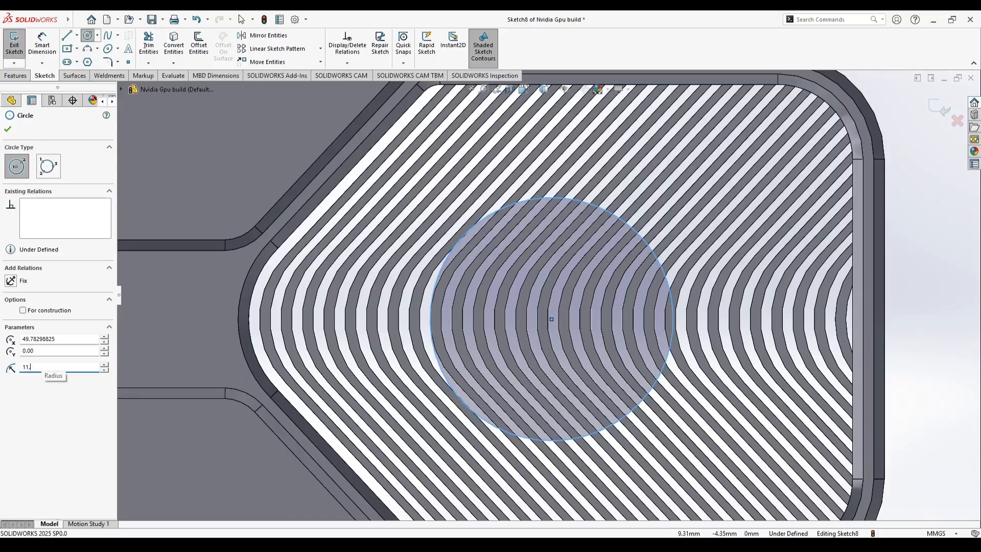
pyautogui.write('30')
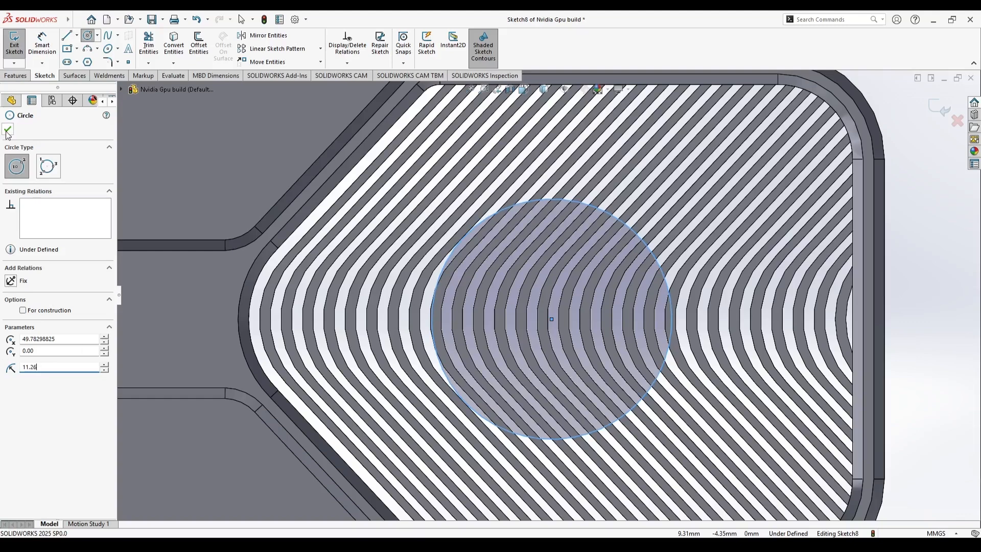
pyautogui.click(8, 130)
# - Cut the circle into the grille fins with a blind depth of 4 mm
pyautogui.click(15, 75)
pyautogui.click(155, 45)
pyautogui.click(565, 307)
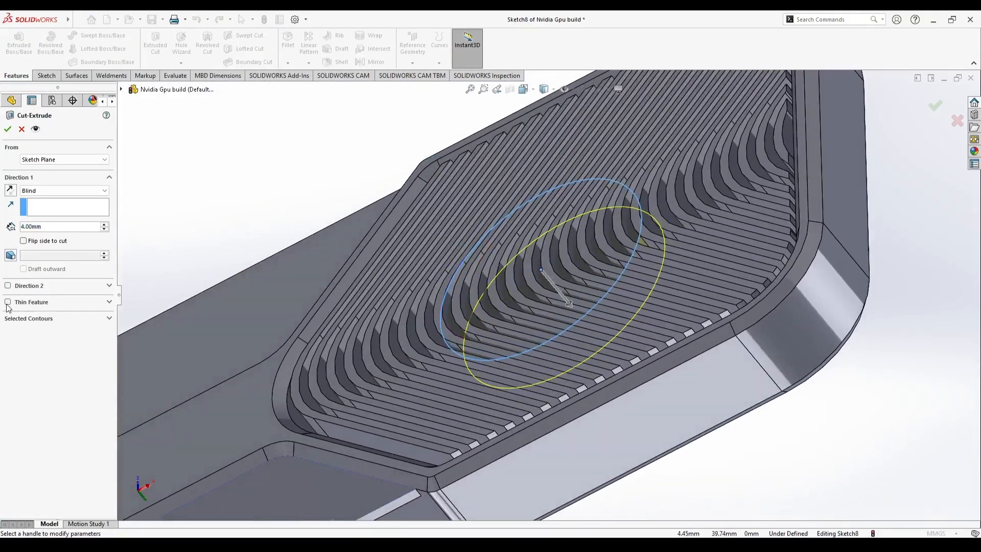
pyautogui.click(8, 133)
# - Sketch the outline of the thin fin sliver left at the circular recess's edge and cut it with a blind depth of 4 mm
pyautogui.scroll(2, 456, 264)
pyautogui.moveTo(456, 264); pyautogui.dragTo(600, 338, button='middle')
pyautogui.scroll(-4, 615, 216)
pyautogui.scroll(-5, 537, 200)
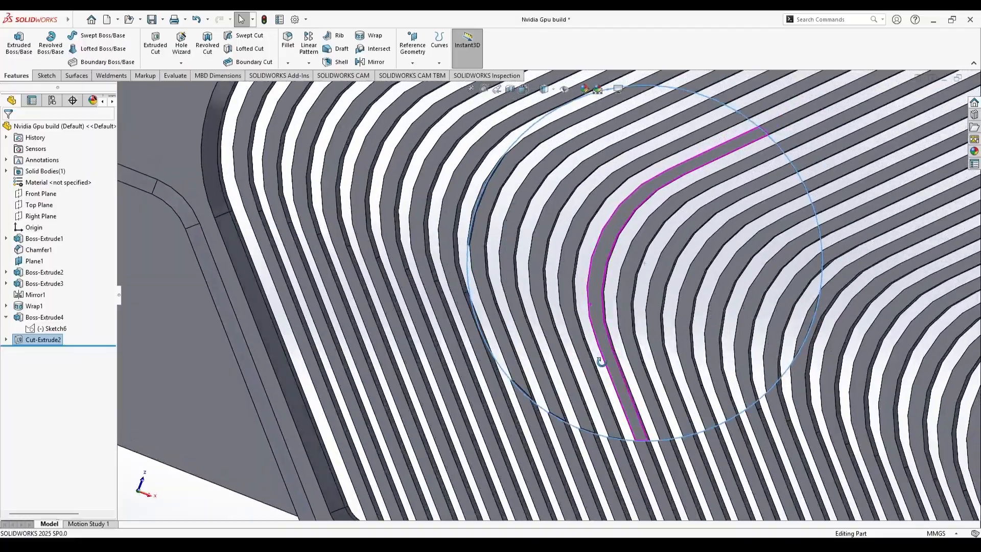
pyautogui.scroll(5, 535, 195)
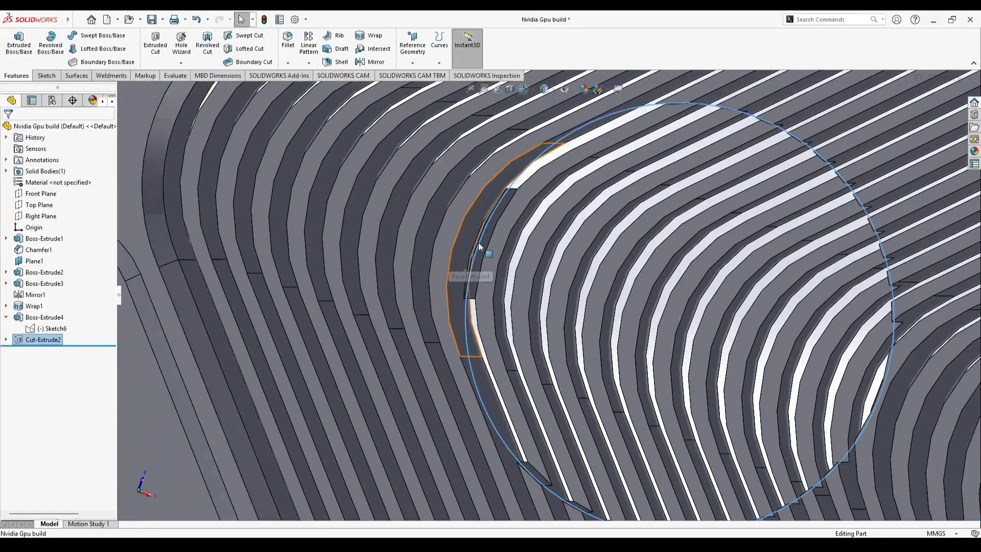
pyautogui.scroll(-8, 508, 278)
pyautogui.click(500, 269)
pyautogui.scroll(4, 501, 269)
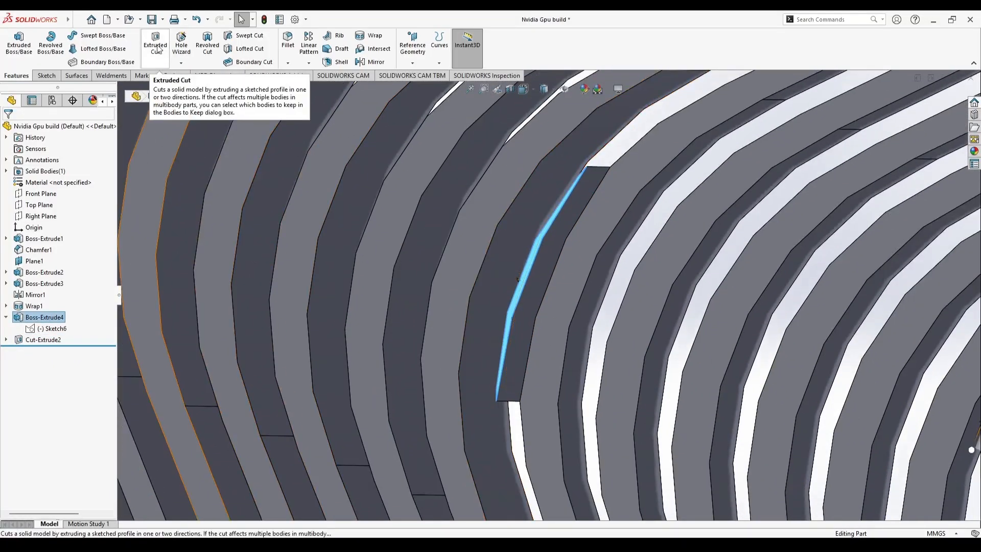
pyautogui.click(155, 45)
pyautogui.scroll(-10, 695, 295)
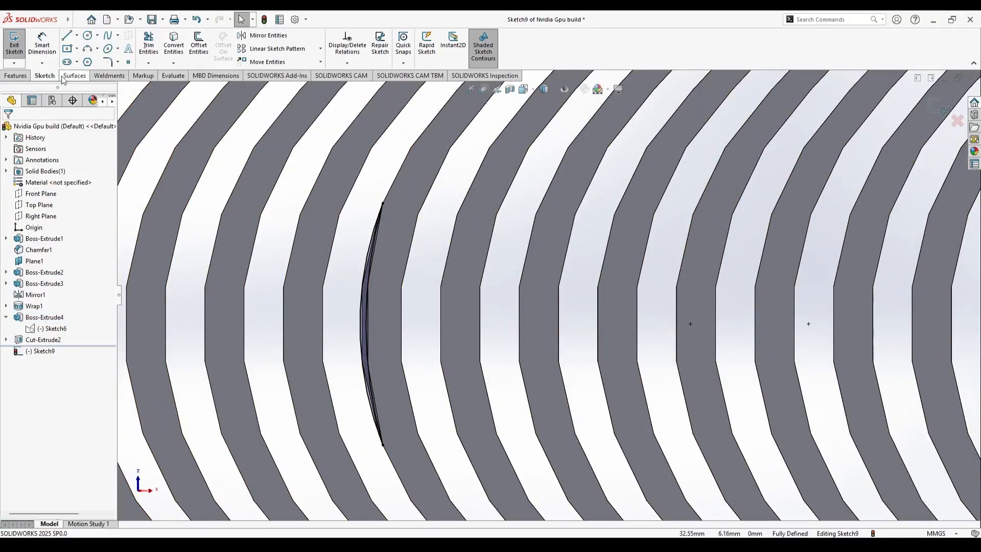
pyautogui.scroll(10, 676, 286)
pyautogui.click(13, 45)
pyautogui.scroll(-10, 682, 293)
pyautogui.moveTo(562, 302)
pyautogui.mouseDown(button='middle')
pyautogui.moveTo(478, 278)
pyautogui.moveTo(511, 239)
pyautogui.mouseUp(button='middle')
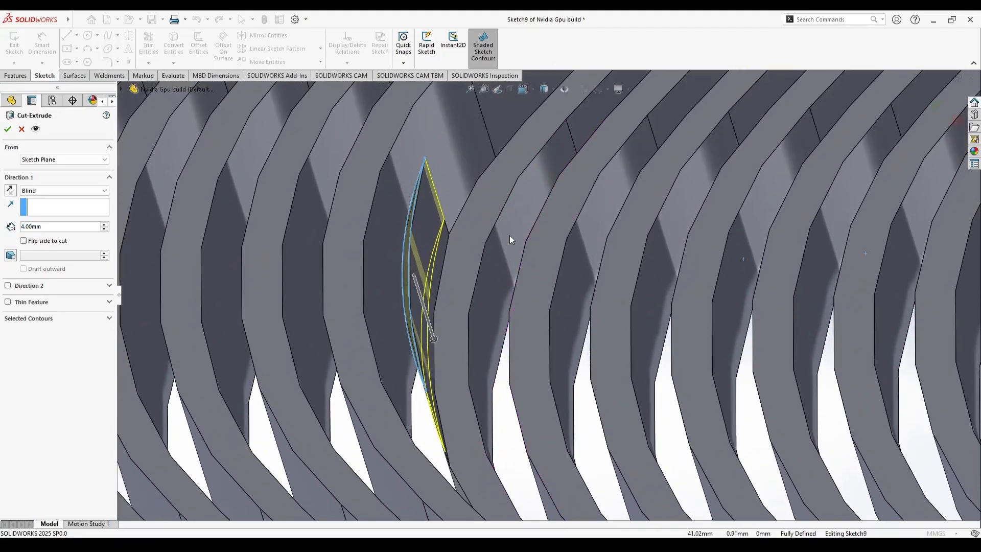
pyautogui.moveTo(501, 333); pyautogui.dragTo(399, 335, button='middle')
# - Change the sliver cut's end condition to Up To Surface, ending at the adjacent recessed fin face
pyautogui.rightClick(35, 352)
pyautogui.click(31, 330)
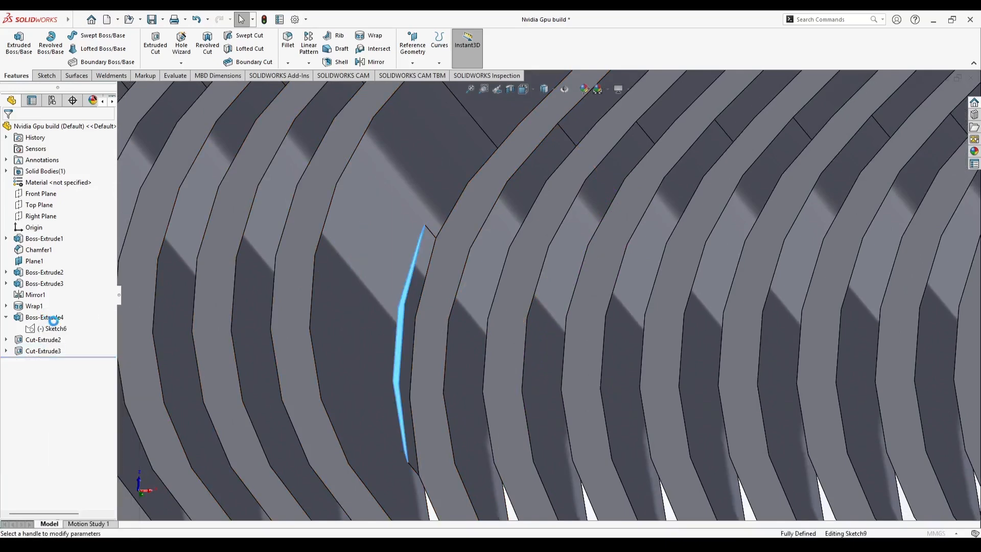
pyautogui.click(82, 191)
pyautogui.click(39, 232)
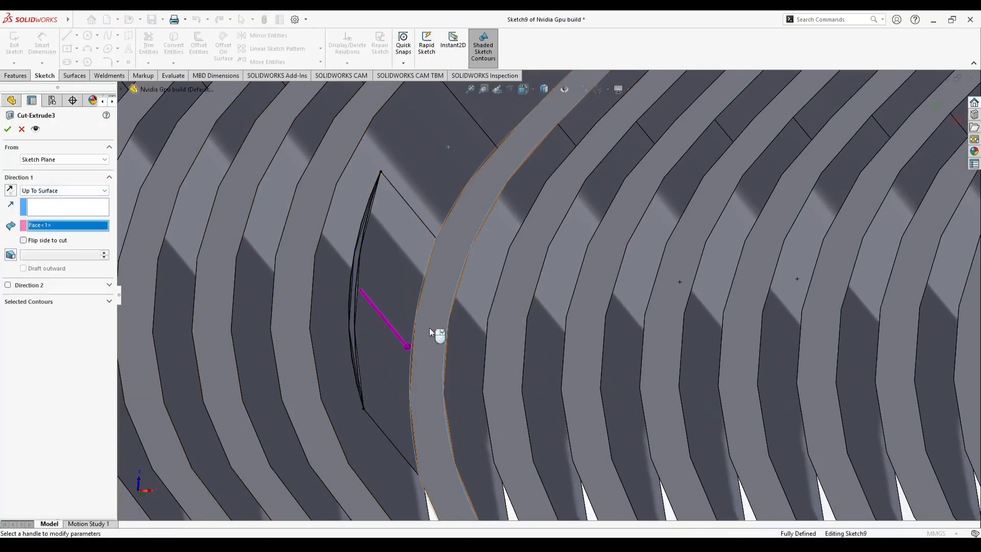
pyautogui.click(429, 327)
pyautogui.press('Return')
# - Inspect the circular recess in the grille and save the part
pyautogui.scroll(8, 451, 373)
pyautogui.moveTo(540, 300); pyautogui.dragTo(660, 345, button='middle')
pyautogui.scroll(-6, 716, 267)
pyautogui.scroll(3, 572, 284)
pyautogui.scroll(-4, 572, 284)
pyautogui.moveTo(572, 284)
pyautogui.mouseDown(button='middle')
pyautogui.moveTo(587, 393)
pyautogui.moveTo(565, 299)
pyautogui.mouseUp(button='middle')
pyautogui.scroll(8, 565, 300)
pyautogui.hotkey('ctrl', 's')
# - Edit the sketch of the circular grille cut and set the circle's radius to 15 mm
pyautogui.scroll(-6, 562, 299)
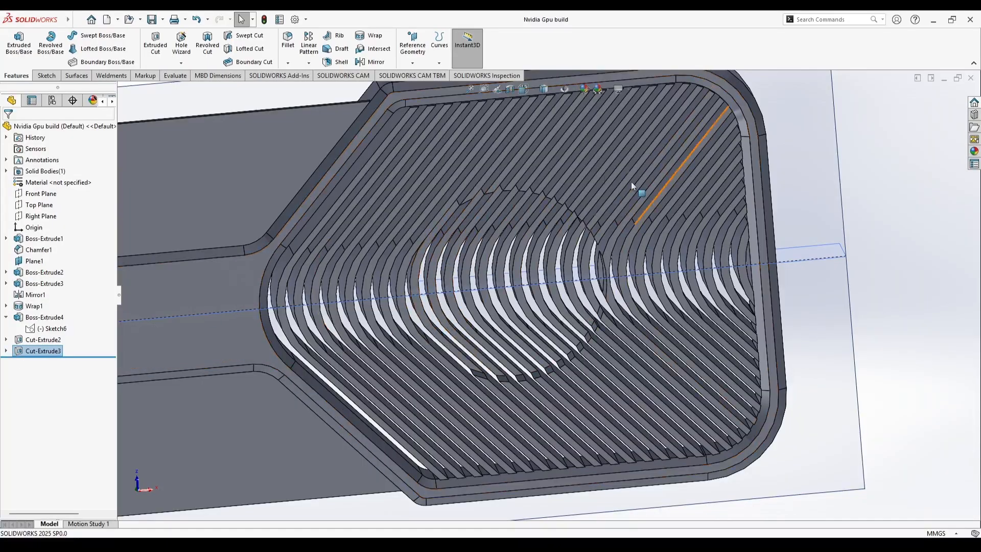
pyautogui.click(7, 339)
pyautogui.click(46, 352)
pyautogui.click(60, 322)
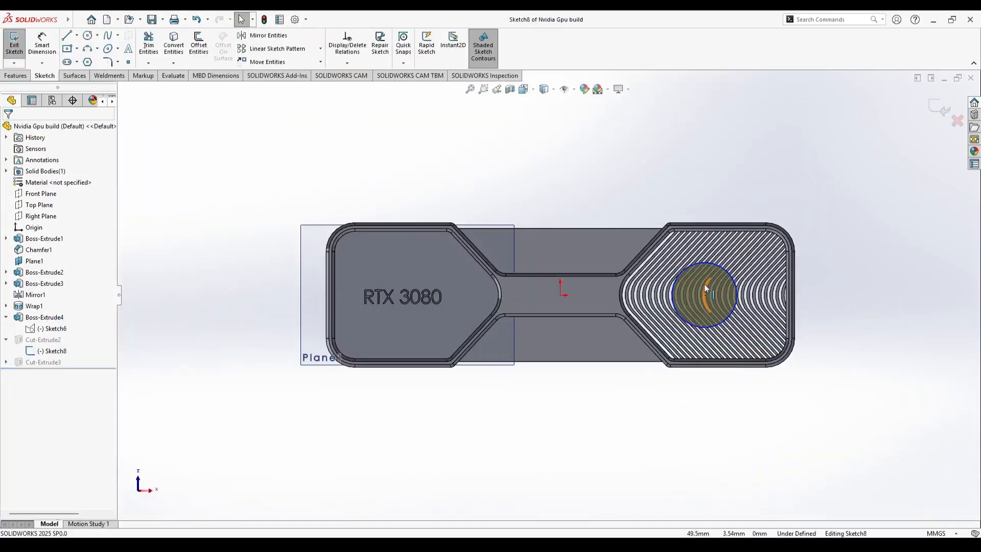
pyautogui.scroll(-5, 737, 295)
pyautogui.click(670, 270)
pyautogui.write('15')
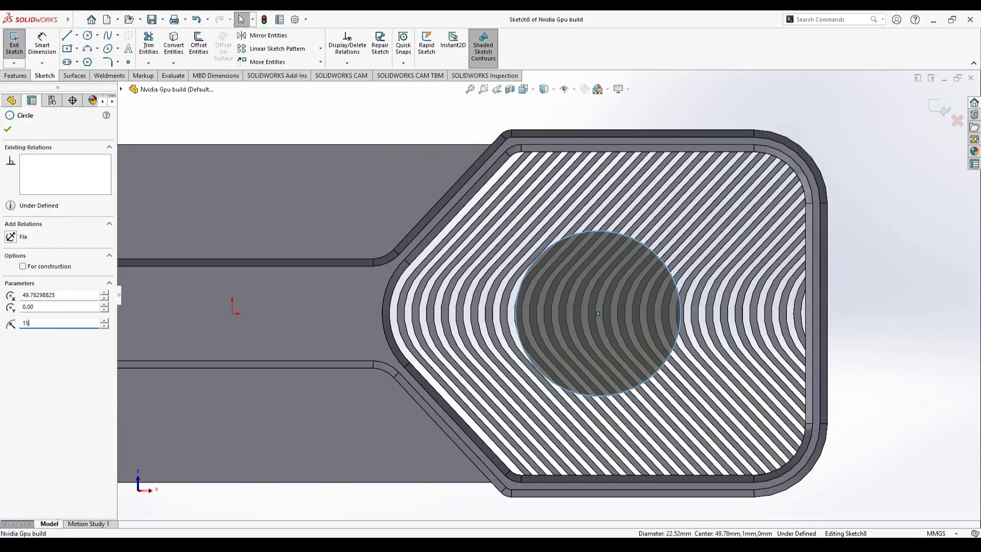
# - Set the grille circle's radius to 16 mm and finish editing the cut's sketch
pyautogui.press('Return')
pyautogui.hotkey('ctrl', 'a')
pyautogui.write('16')
pyautogui.press('Return')
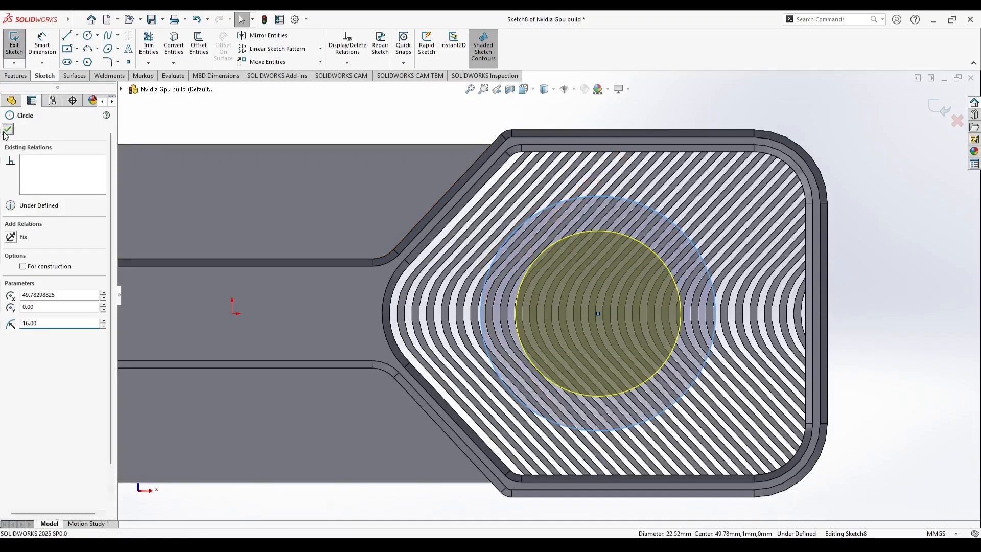
pyautogui.click(11, 100)
# - Start a sketch on the card's recessed flat face beside the middle bar and convert the grille's circle into it
pyautogui.moveTo(348, 281)
pyautogui.mouseDown(button='middle')
pyautogui.moveTo(332, 322)
pyautogui.moveTo(404, 306)
pyautogui.mouseUp(button='middle')
pyautogui.moveTo(574, 262); pyautogui.dragTo(612, 367, button='middle')
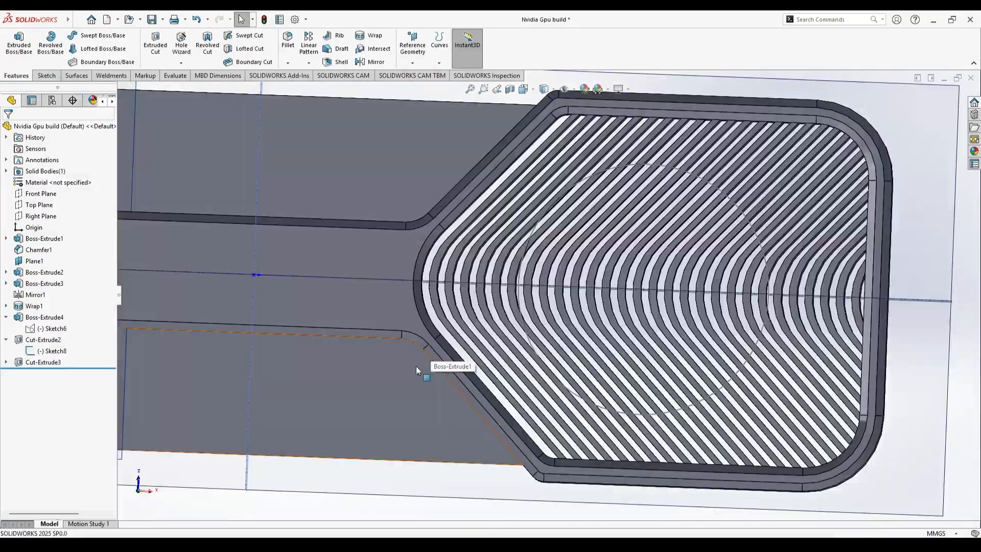
pyautogui.scroll(2, 539, 295)
pyautogui.scroll(-7, 533, 297)
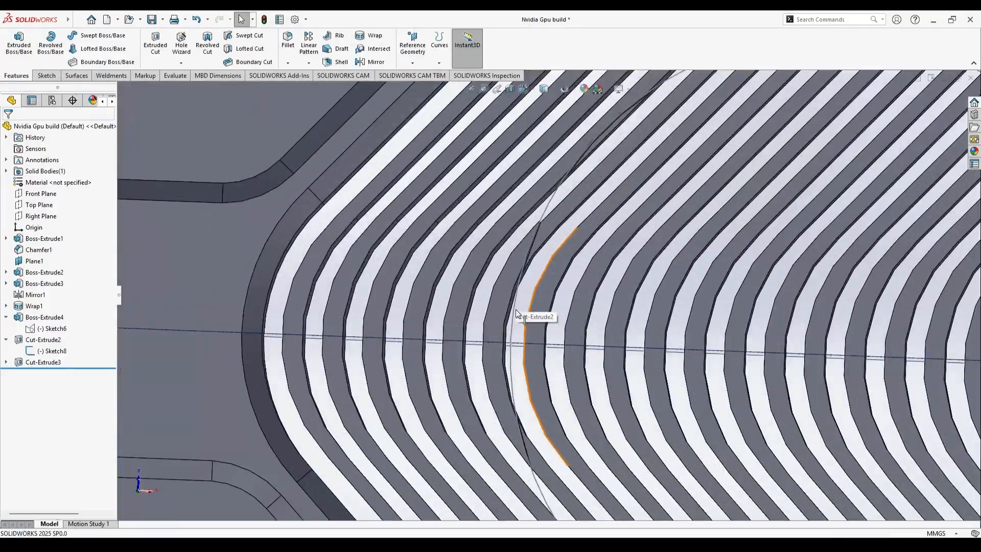
pyautogui.scroll(5, 546, 297)
pyautogui.click(376, 422)
pyautogui.click(46, 75)
pyautogui.click(14, 44)
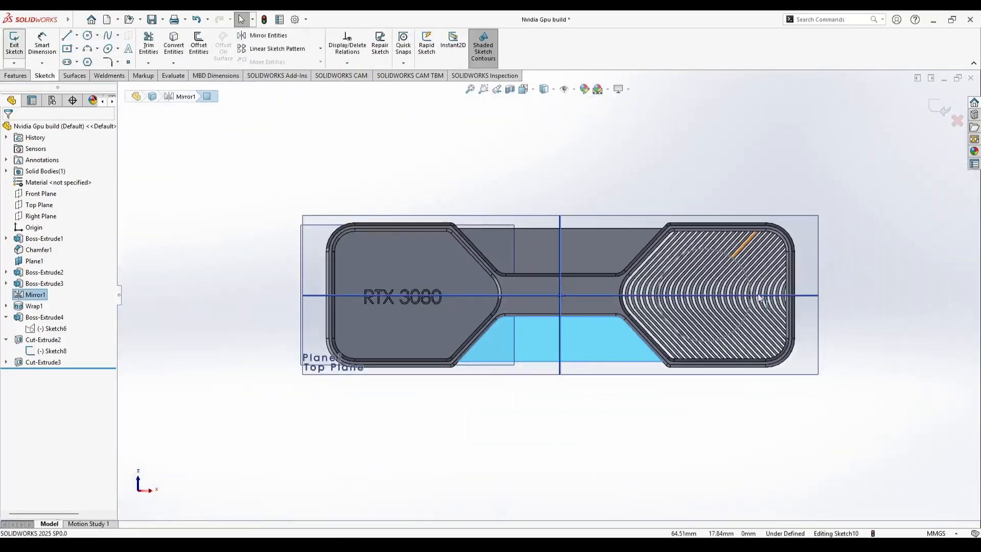
pyautogui.scroll(-7, 730, 299)
pyautogui.scroll(-2, 603, 237)
pyautogui.click(521, 144)
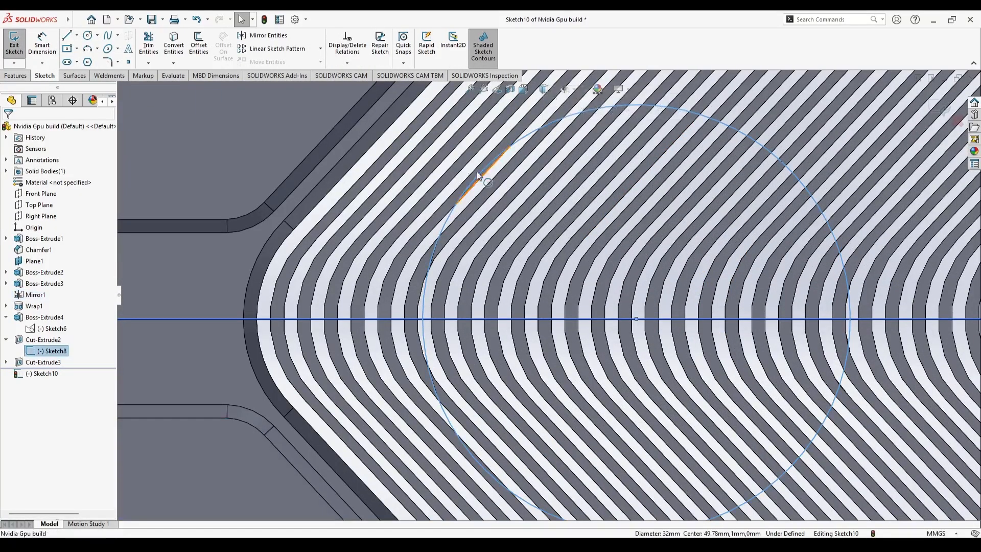
pyautogui.click(177, 47)
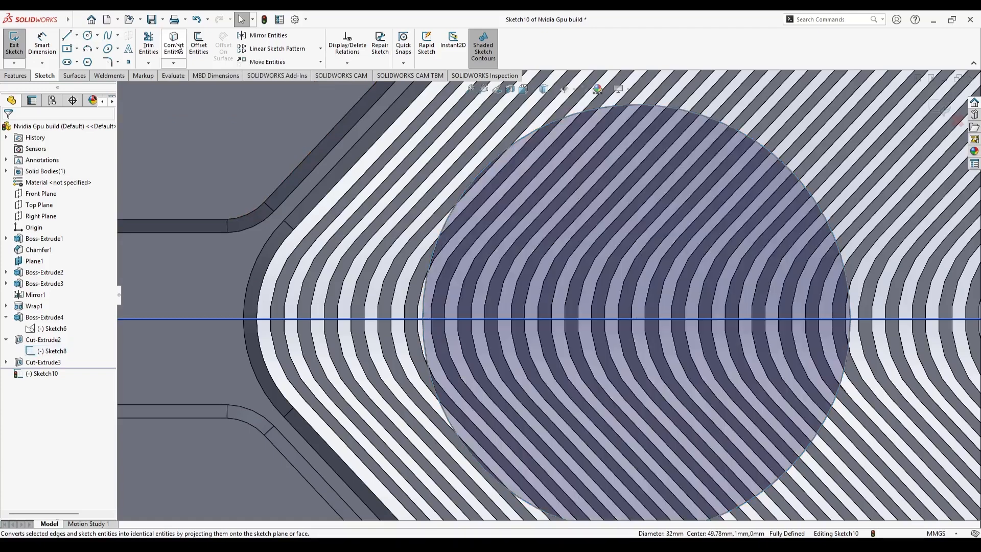
# - Offset the converted circle 0.5 mm inward using the reversed direction
pyautogui.click(199, 46)
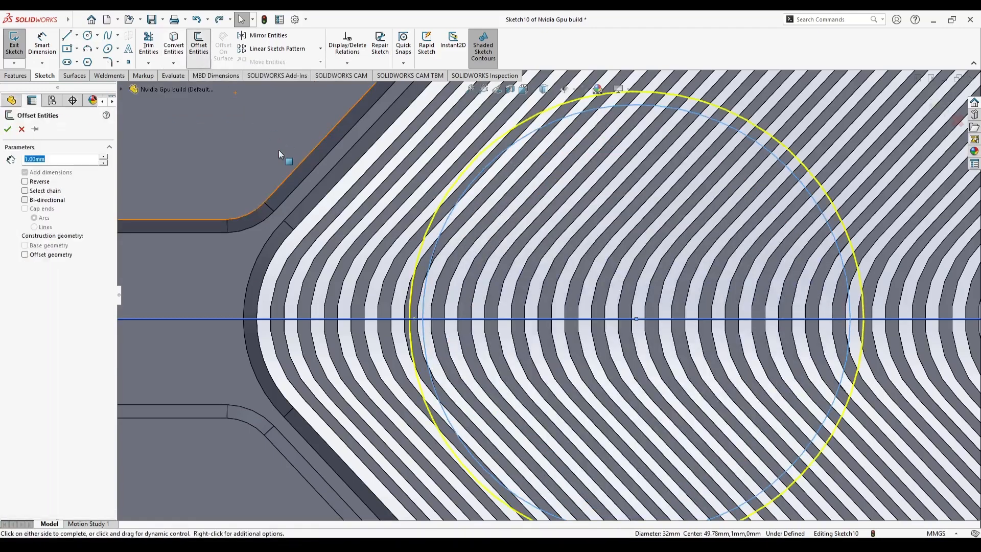
pyautogui.click(25, 182)
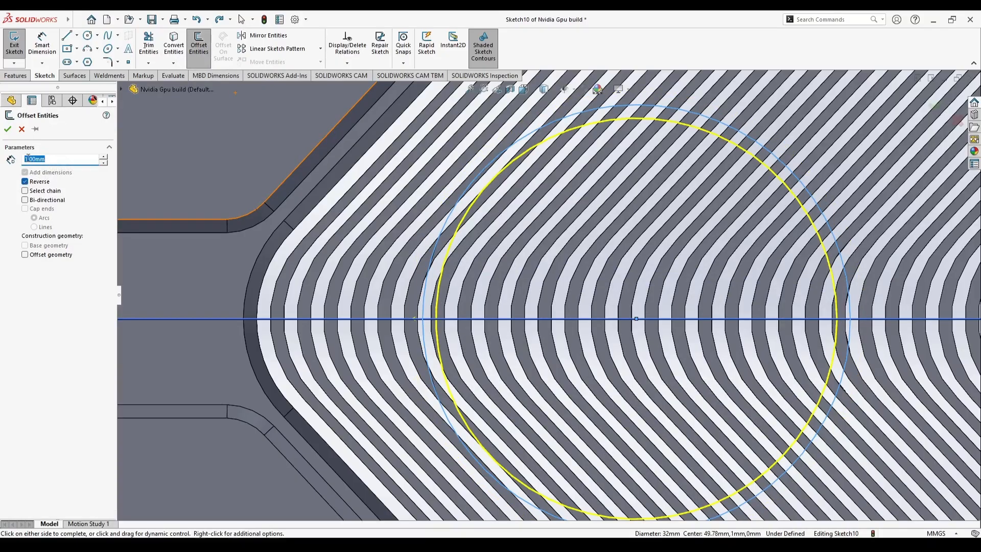
pyautogui.write('0.5')
pyautogui.press('Return')
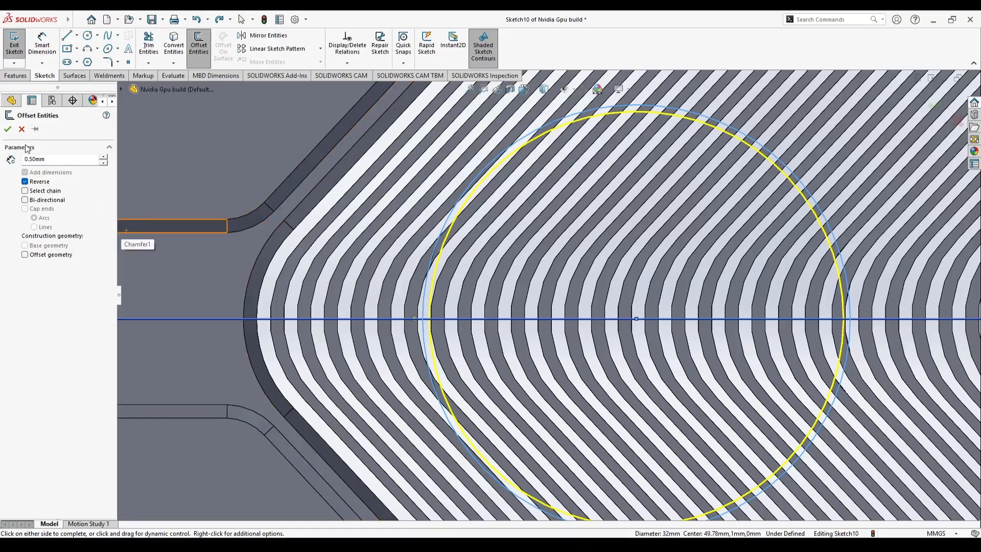
pyautogui.click(8, 131)
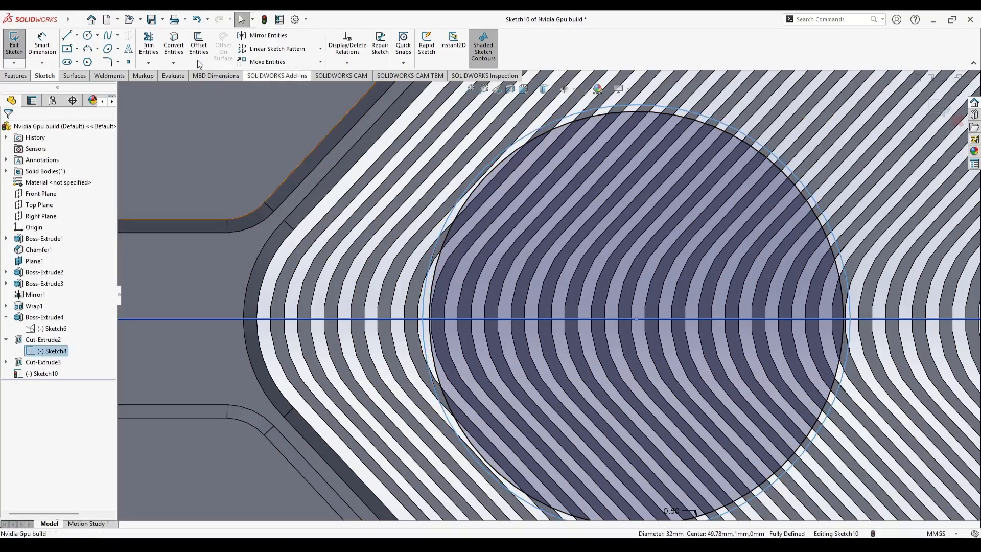
pyautogui.scroll(5, 307, 245)
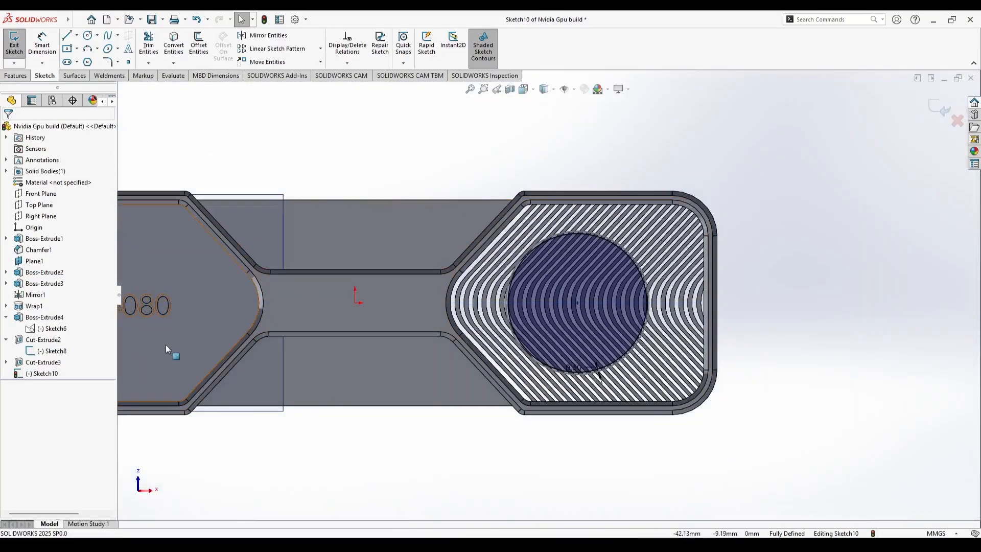
pyautogui.click(23, 77)
pyautogui.scroll(-8, 505, 301)
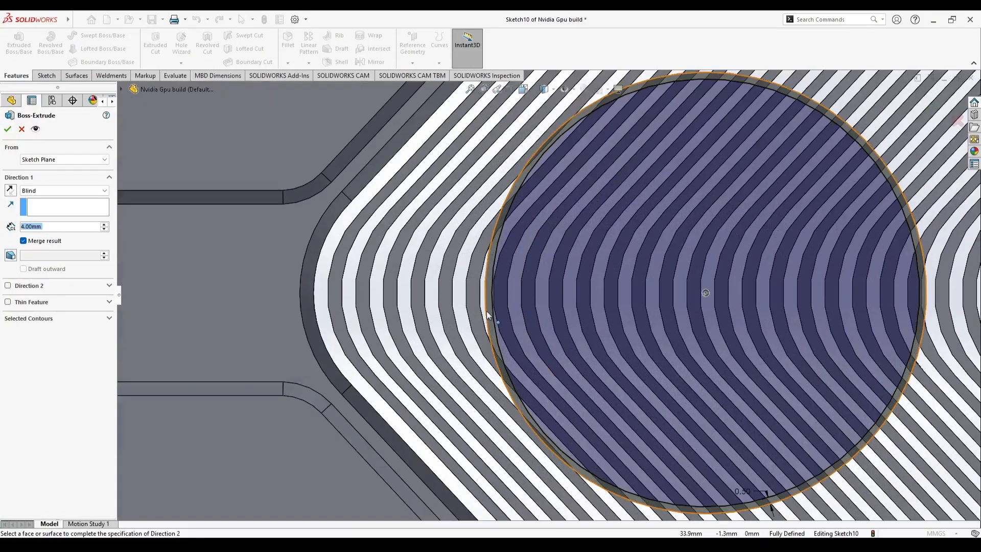
pyautogui.click(504, 314)
pyautogui.click(541, 301)
pyautogui.press('Escape')
# - Start a boss extrusion of the thin ring between the two circles and enable its second direction
pyautogui.scroll(6, 521, 350)
pyautogui.moveTo(696, 405); pyautogui.dragTo(514, 317, button='middle')
pyautogui.scroll(-10, 515, 316)
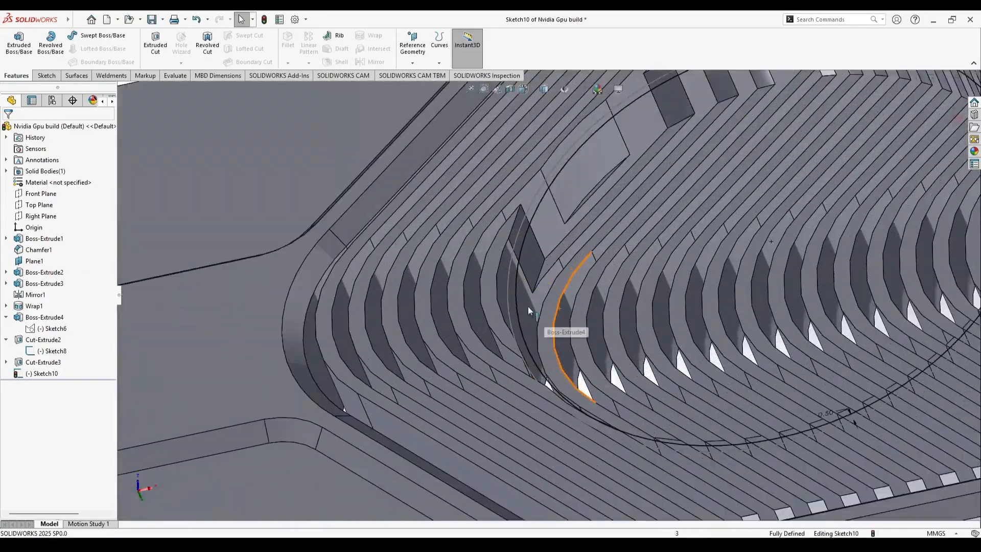
pyautogui.scroll(3, 565, 336)
pyautogui.click(44, 374)
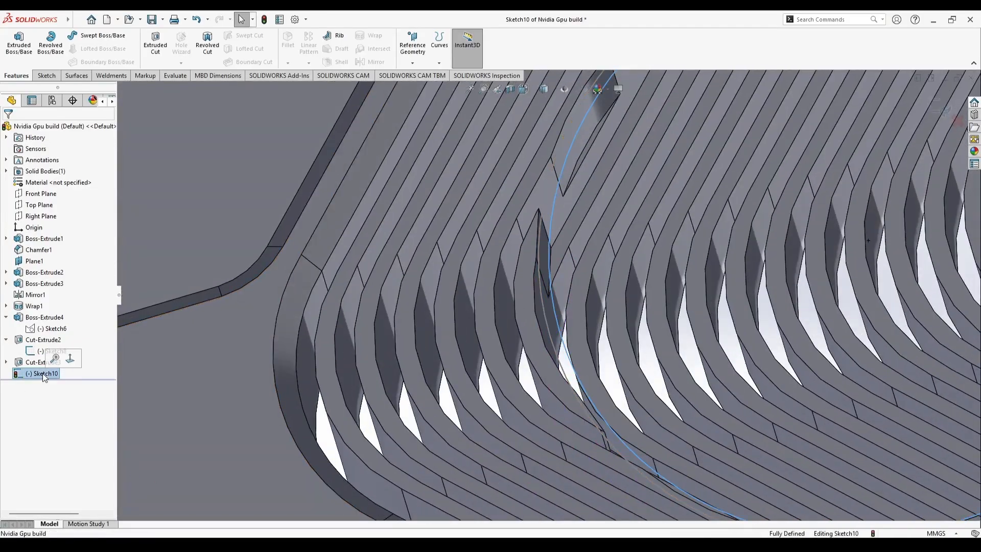
pyautogui.click(170, 401)
pyautogui.scroll(7, 552, 306)
pyautogui.doubleClick(562, 419)
pyautogui.scroll(-8, 574, 317)
pyautogui.moveTo(517, 310)
pyautogui.mouseDown(button='middle')
pyautogui.moveTo(463, 320)
pyautogui.moveTo(506, 323)
pyautogui.mouseUp(button='middle')
pyautogui.click(46, 76)
pyautogui.click(17, 76)
pyautogui.scroll(7, 448, 251)
pyautogui.moveTo(447, 253); pyautogui.dragTo(473, 105, button='middle')
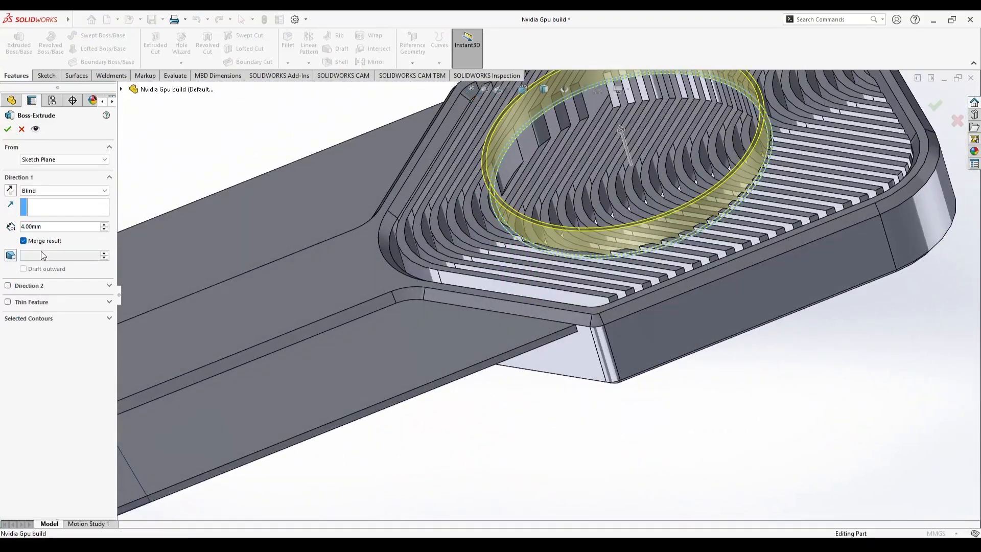
pyautogui.click(7, 286)
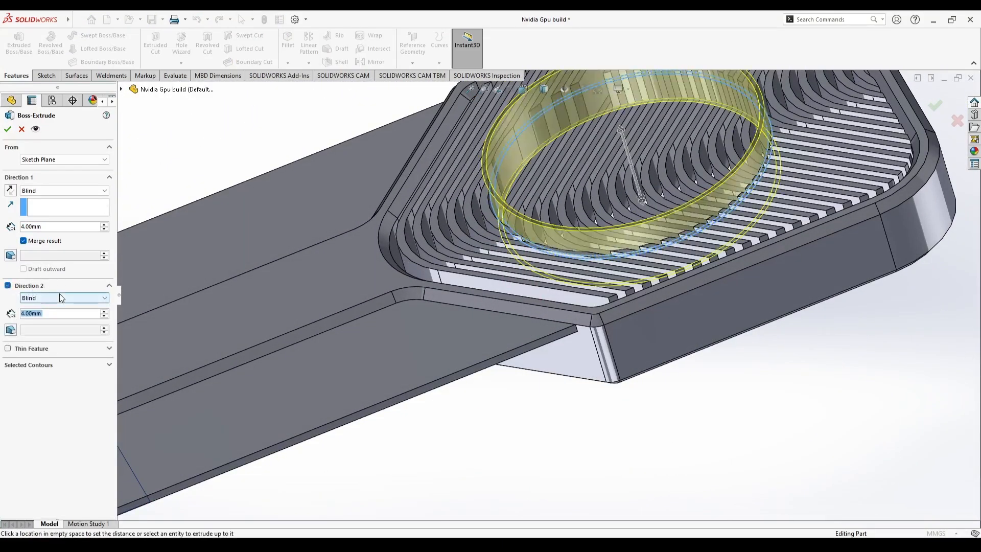
# - Set the ring extrusion's first-direction depth to 1 mm
pyautogui.press('BackSpace')
pyautogui.press('BackSpace')
pyautogui.write('1')
pyautogui.press('Return')
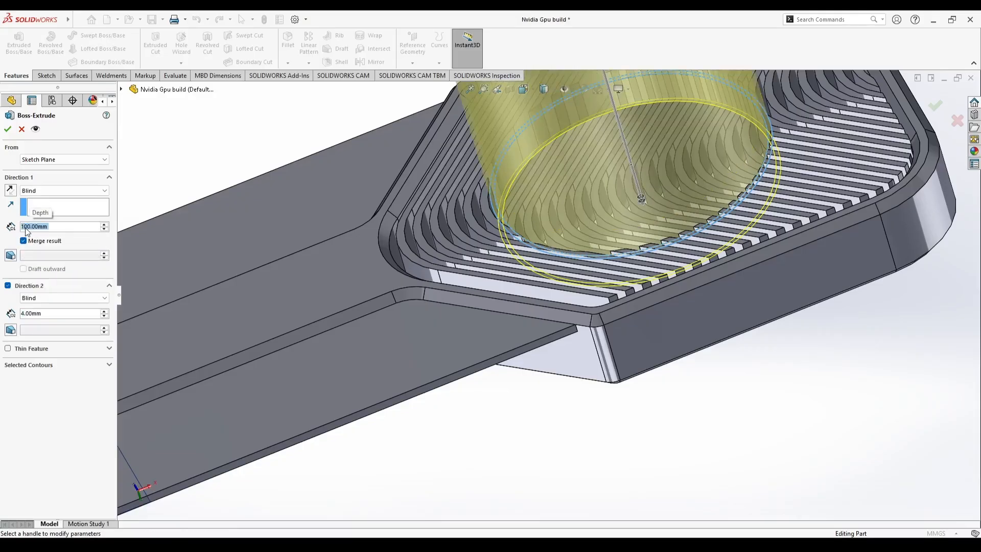
pyautogui.press('Return')
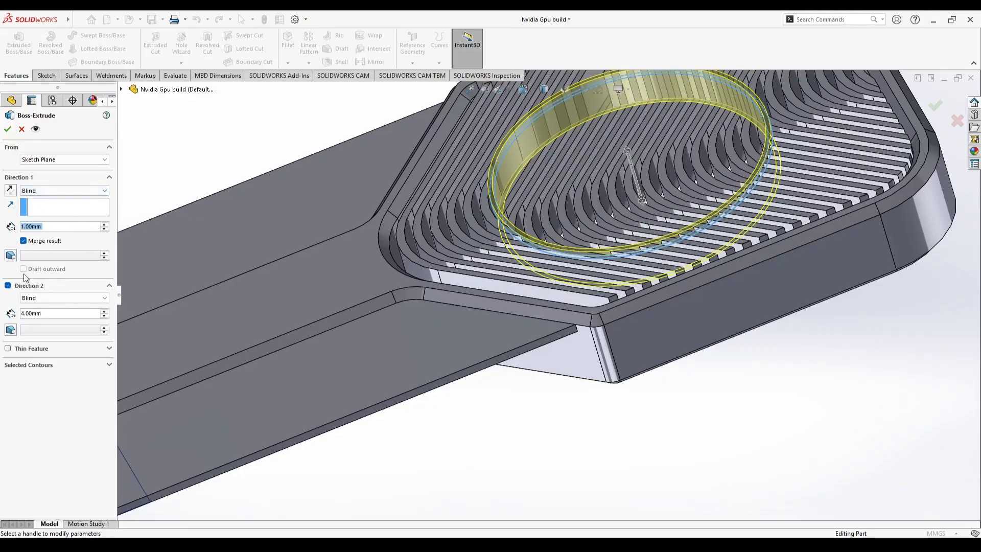
# - Extrude the ring up to the crescent-shaped grille face beside it in the first direction and 4 mm blind in the second
pyautogui.click(61, 220)
pyautogui.click(488, 198)
pyautogui.moveTo(529, 208); pyautogui.dragTo(503, 125, button='middle')
pyautogui.scroll(-6, 464, 211)
pyautogui.scroll(8, 503, 125)
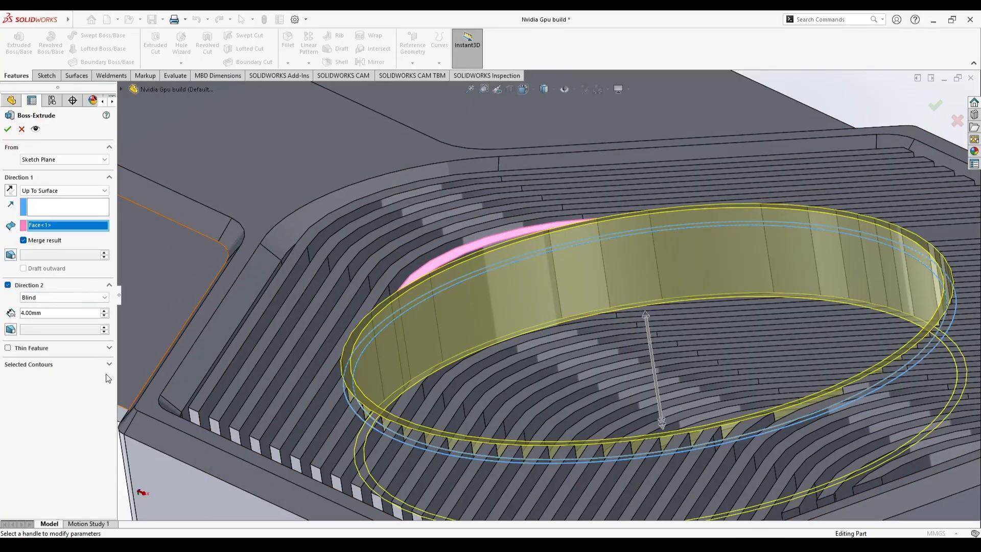
pyautogui.scroll(1, 341, 350)
pyautogui.click(109, 365)
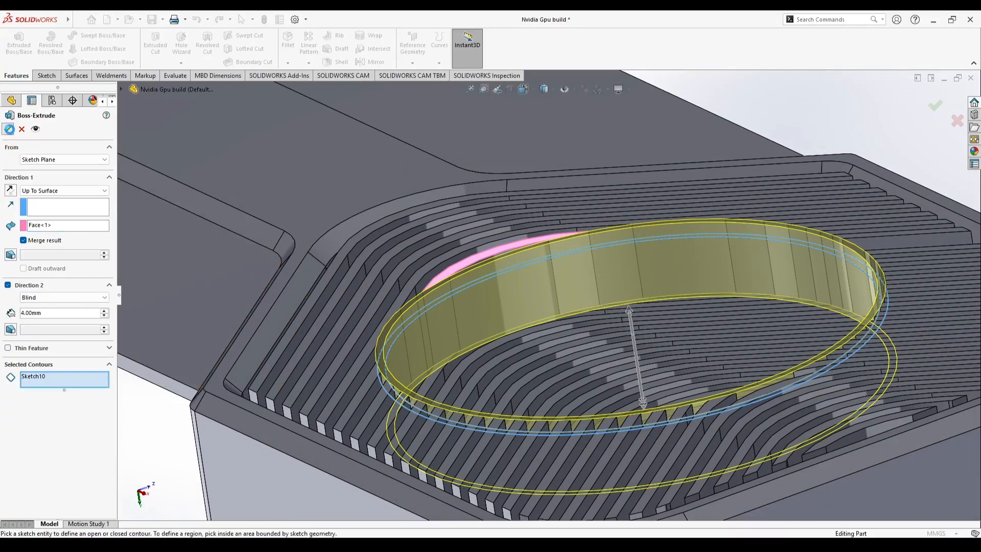
pyautogui.click(7, 129)
# - Save the part with the new ring
pyautogui.moveTo(516, 339); pyautogui.dragTo(621, 346, button='middle')
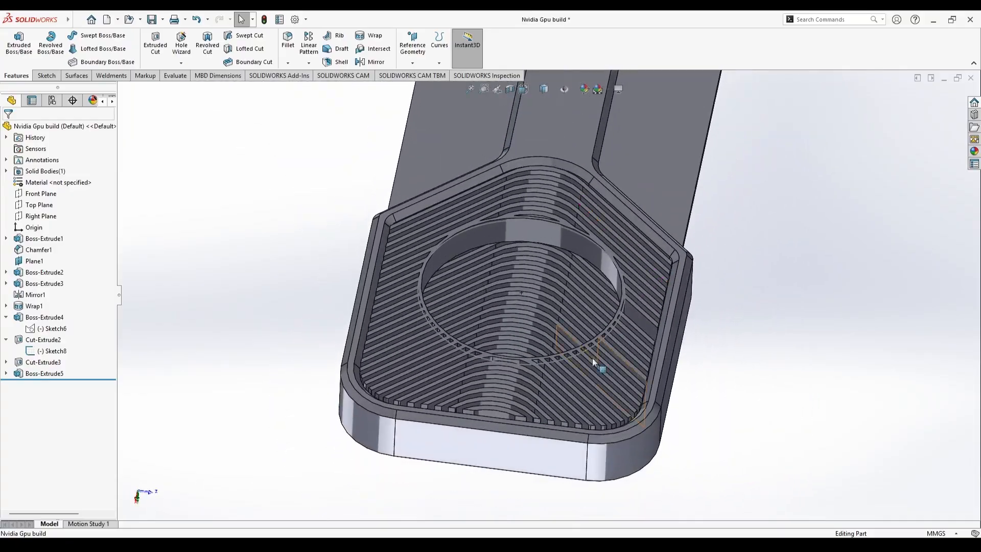
pyautogui.click(50, 338)
pyautogui.moveTo(317, 292); pyautogui.dragTo(455, 262, button='middle')
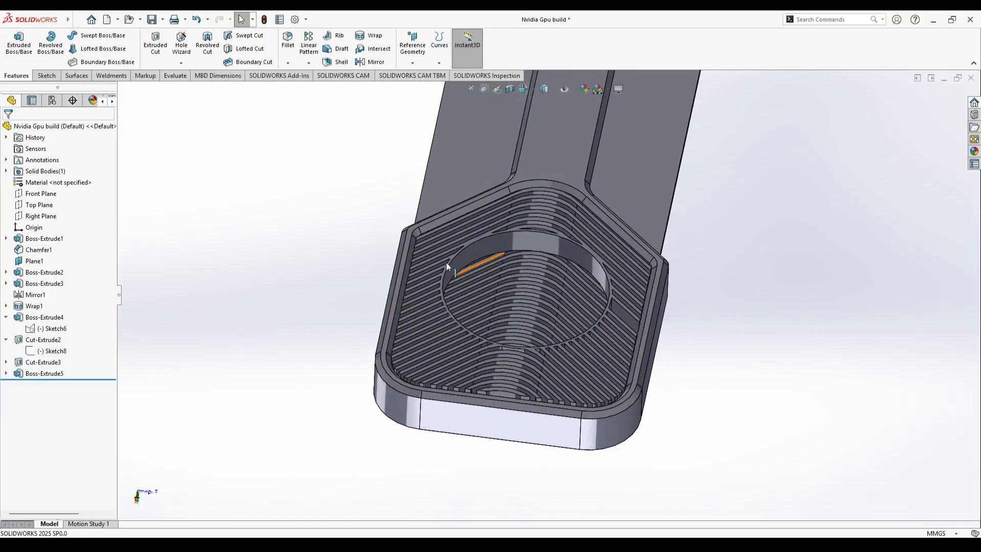
pyautogui.hotkey('ctrl', 's')
# - Start a new sketch on the card's recessed flat face and try the Circle tool at the ring's middle
pyautogui.scroll(-4, 566, 263)
pyautogui.moveTo(566, 263); pyautogui.dragTo(733, 327, button='middle')
pyautogui.scroll(3, 734, 327)
pyautogui.scroll(4, 733, 332)
pyautogui.moveTo(645, 361); pyautogui.dragTo(403, 314, button='middle')
pyautogui.click(346, 308)
pyautogui.click(41, 76)
pyautogui.click(14, 45)
pyautogui.scroll(-3, 715, 285)
pyautogui.click(964, 270)
pyautogui.click(87, 37)
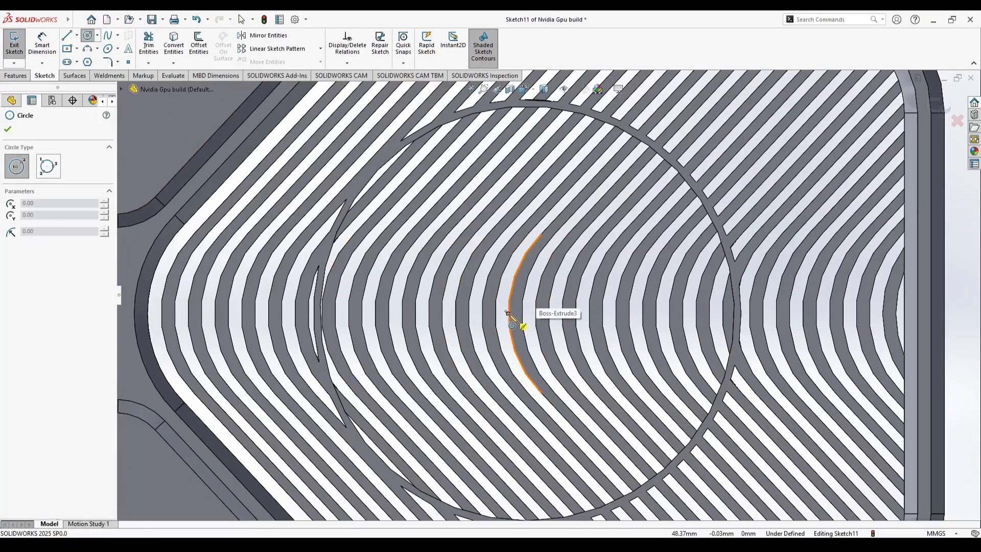
pyautogui.click(8, 129)
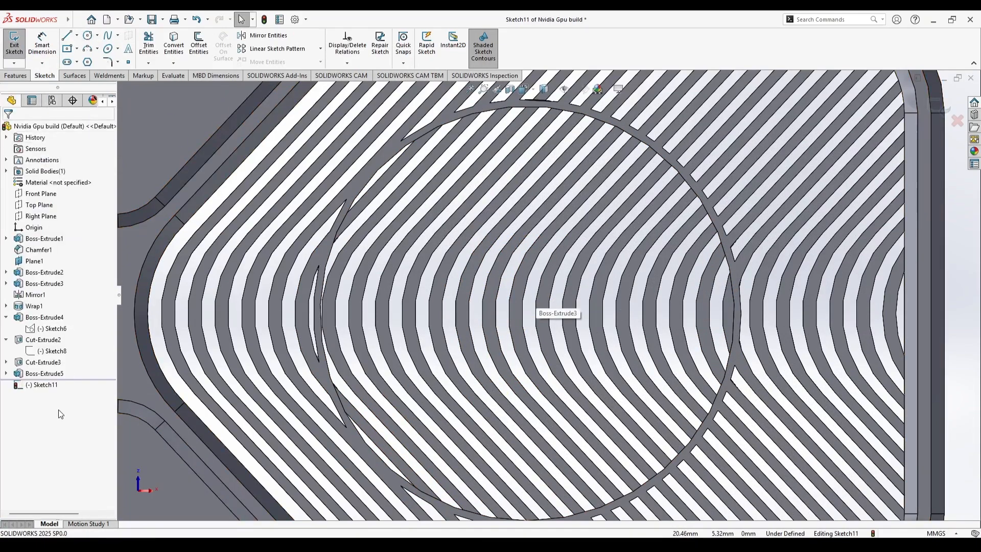
# - Show Sketch10 of the ring extrusion in the model
pyautogui.click(49, 377)
pyautogui.click(62, 361)
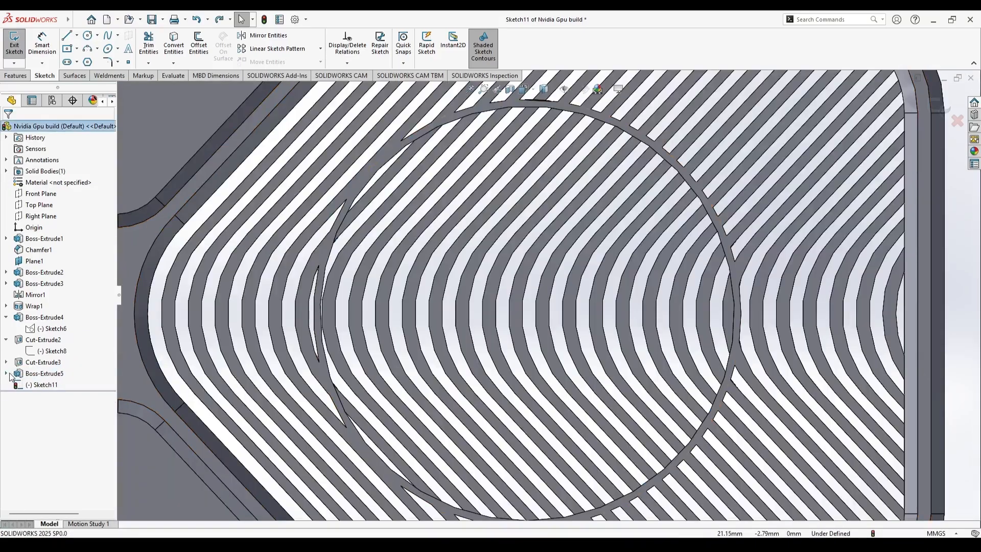
pyautogui.click(7, 373)
pyautogui.click(48, 386)
pyautogui.click(60, 369)
pyautogui.click(526, 314)
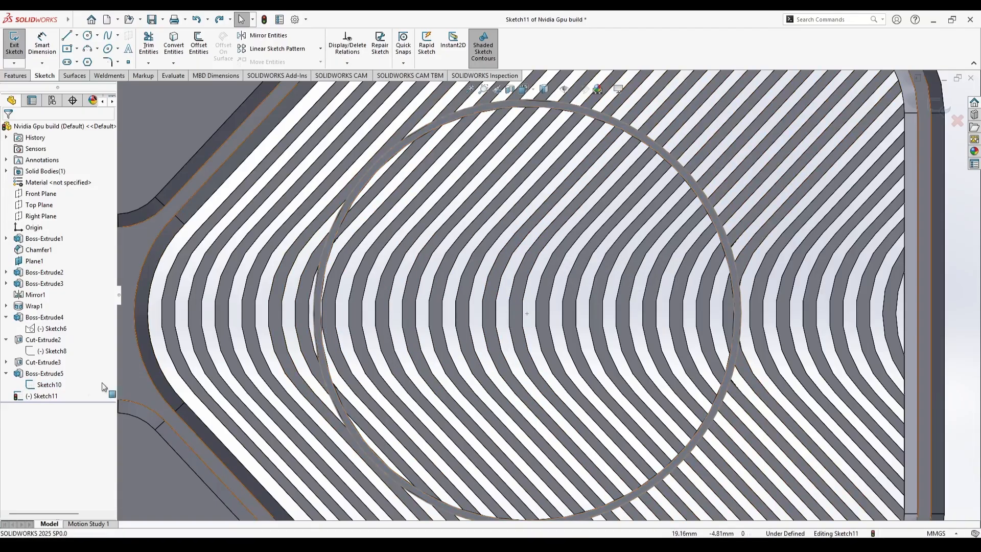
# - Open the ring extrusion's Sketch10 for editing and examine its two circles against the grille fins
pyautogui.moveTo(495, 347); pyautogui.dragTo(490, 384, button='middle')
pyautogui.click(502, 301)
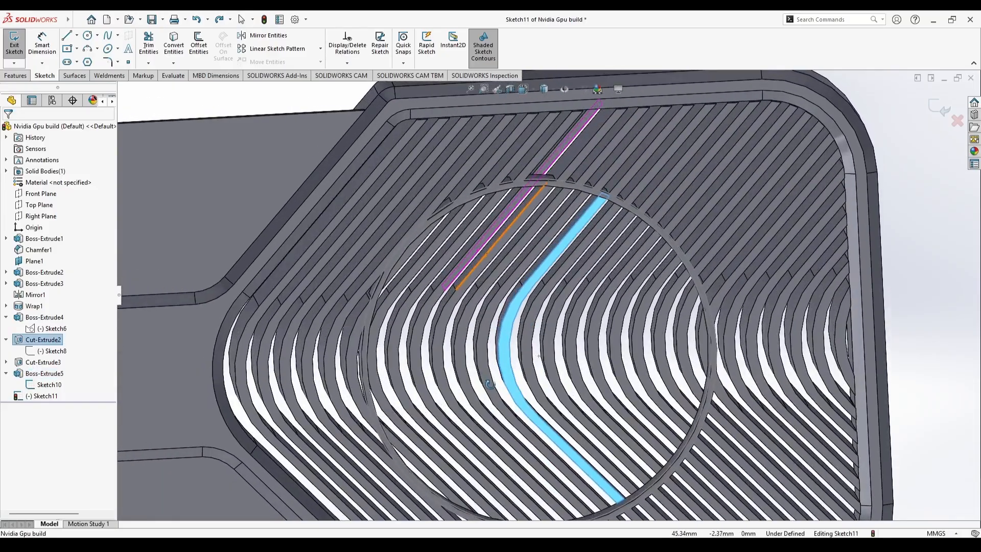
pyautogui.click(46, 385)
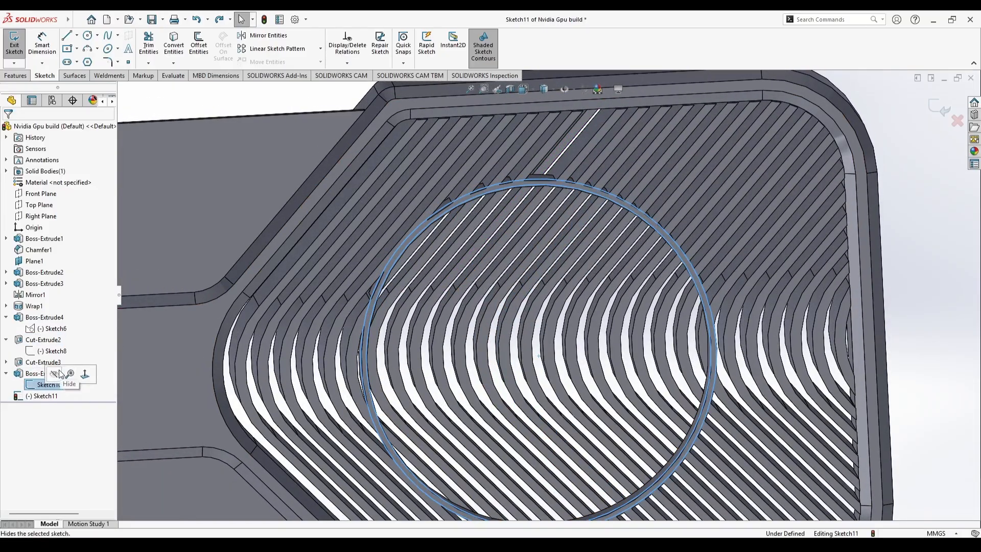
pyautogui.doubleClick(53, 384)
pyautogui.scroll(-8, 700, 271)
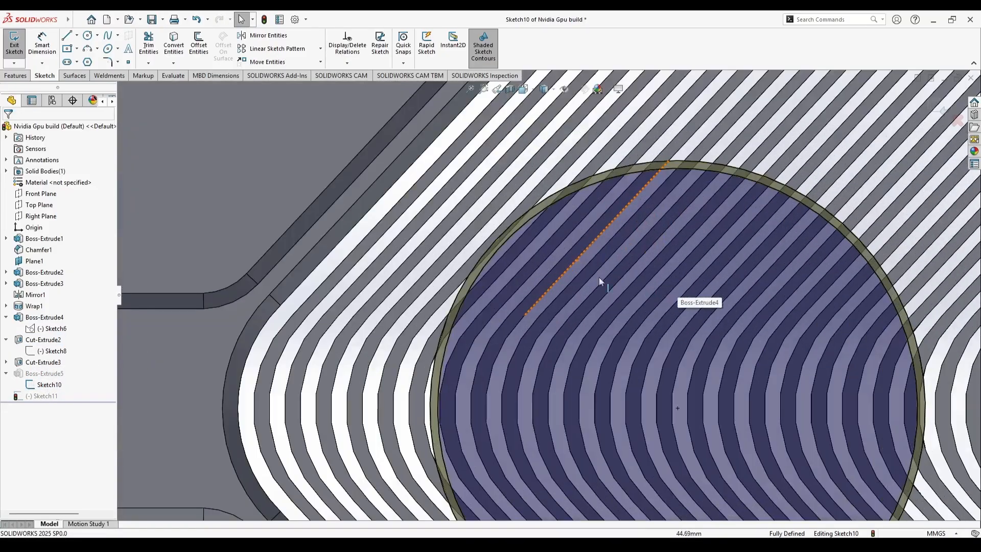
pyautogui.scroll(-3, 501, 266)
pyautogui.scroll(3, 444, 323)
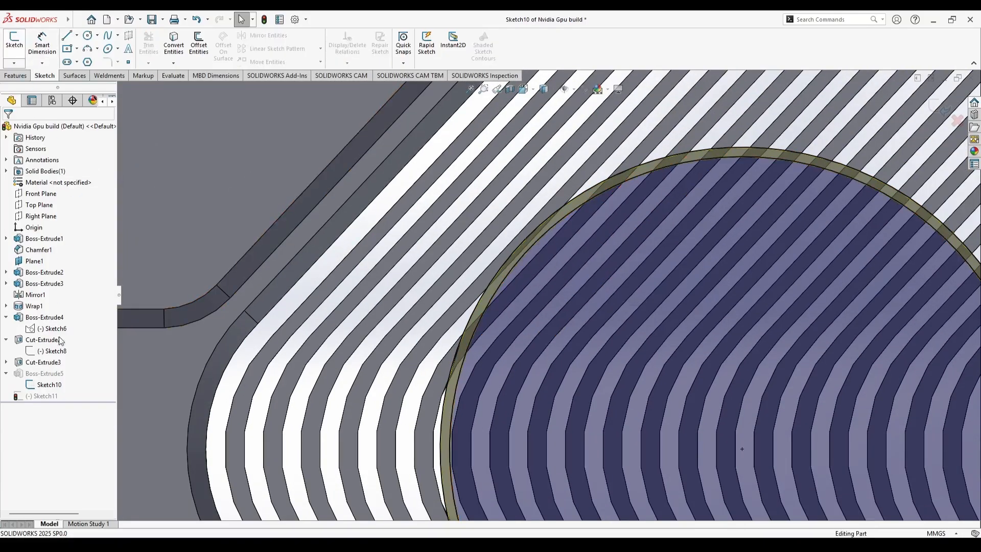
# - Delete the unused Sketch11
pyautogui.press('Delete')
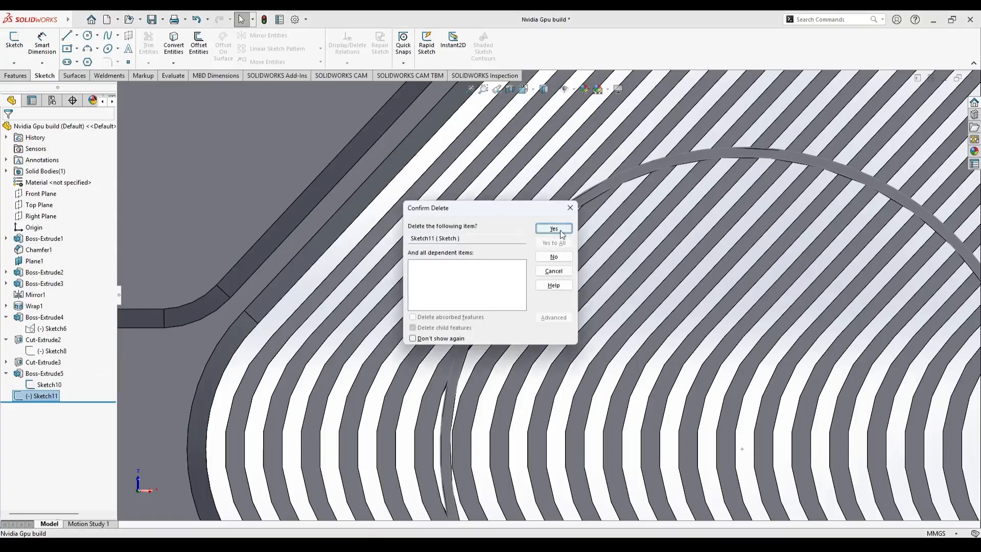
pyautogui.click(558, 225)
pyautogui.scroll(4, 536, 295)
pyautogui.scroll(-3, 703, 353)
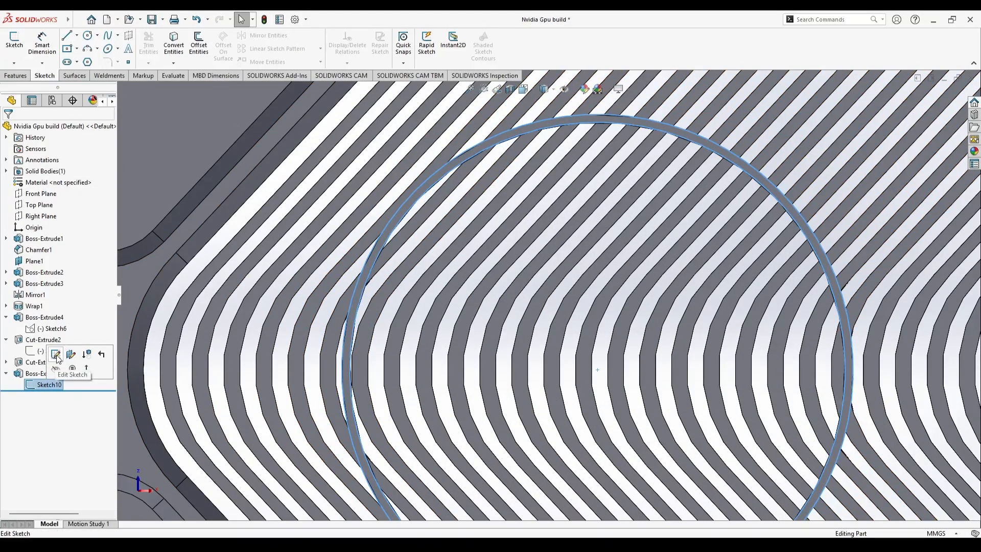
# - Examine the ring extrusion and the surrounding grille fins from several angles
pyautogui.click(33, 377)
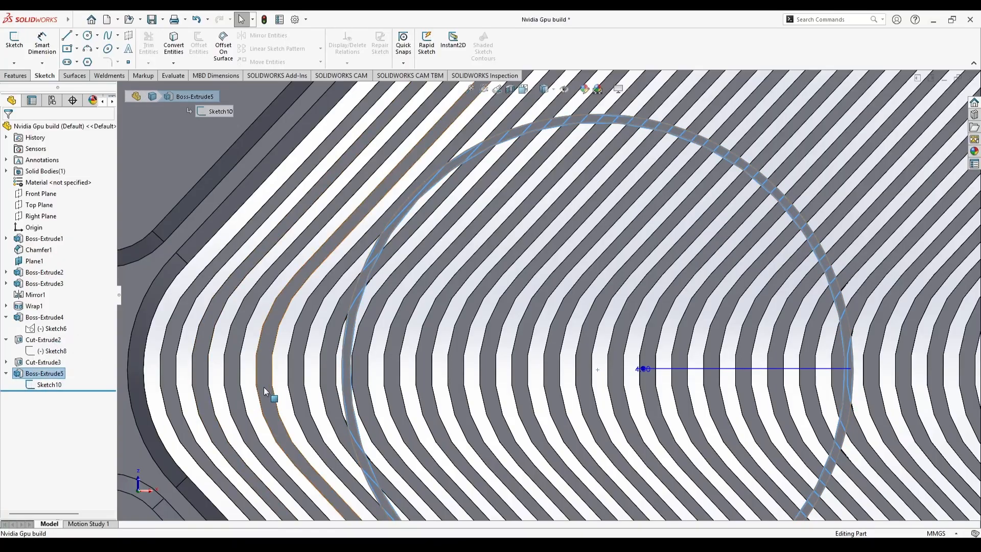
pyautogui.moveTo(267, 392); pyautogui.dragTo(300, 286, button='middle')
pyautogui.press('Escape')
pyautogui.moveTo(637, 236); pyautogui.dragTo(615, 465, button='middle')
pyautogui.scroll(1, 603, 424)
pyautogui.scroll(5, 602, 468)
pyautogui.scroll(-4, 531, 406)
pyautogui.scroll(7, 565, 337)
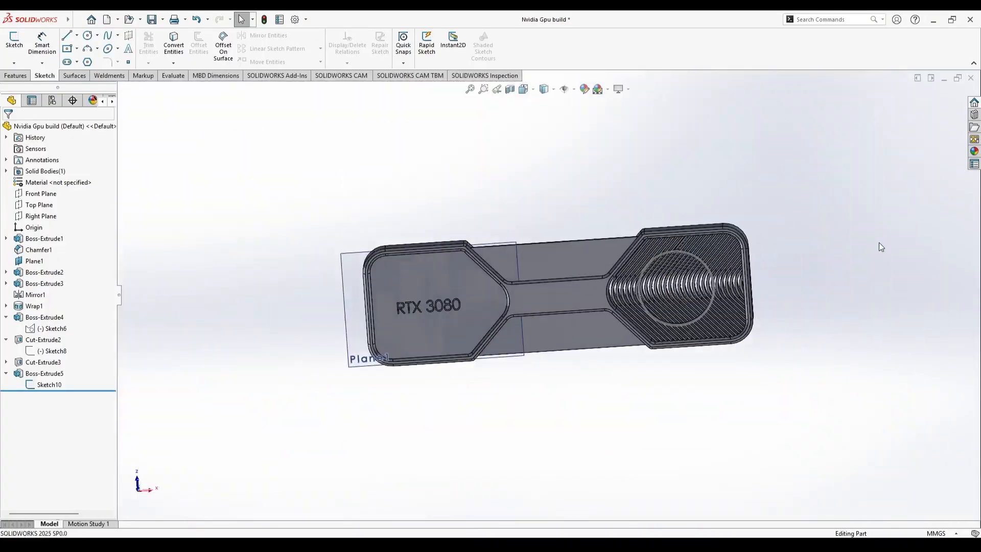
pyautogui.scroll(-10, 787, 264)
pyautogui.moveTo(608, 337); pyautogui.dragTo(460, 286, button='middle')
pyautogui.scroll(3, 552, 278)
pyautogui.scroll(1, 332, 270)
pyautogui.scroll(1, 332, 220)
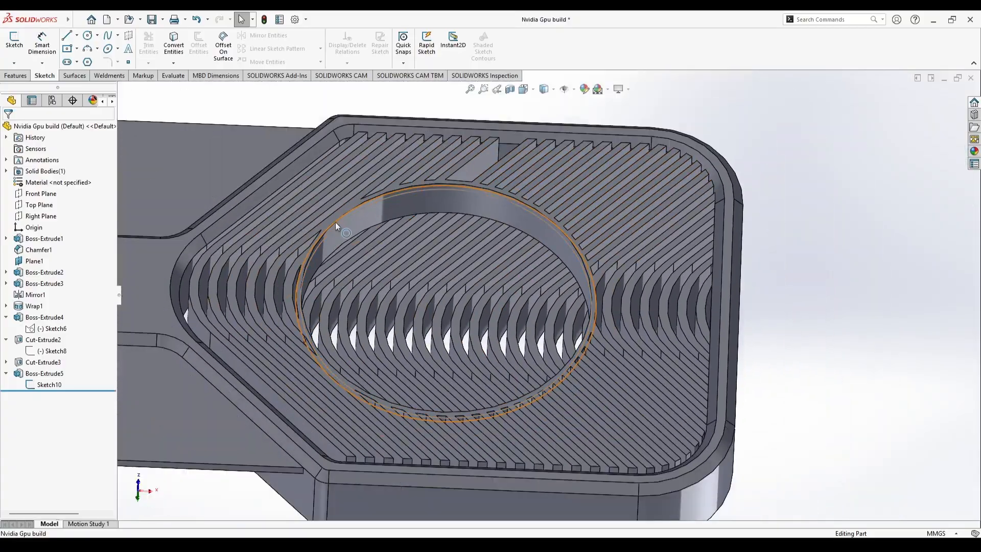
# - Open the ring extrusion's Sketch10 again and inspect the gap between its two circles along the fins, then close it
pyautogui.scroll(-4, 332, 222)
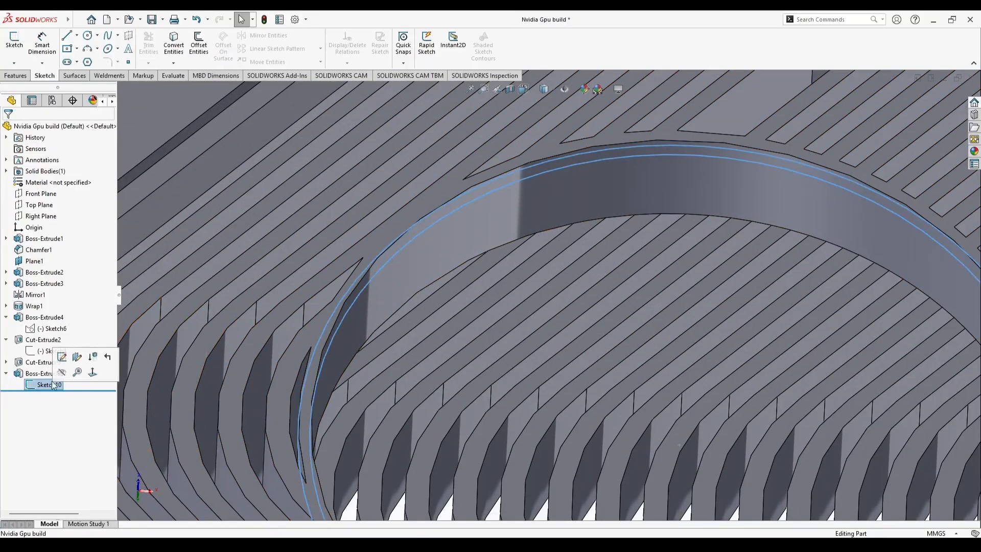
pyautogui.click(62, 357)
pyautogui.scroll(8, 486, 315)
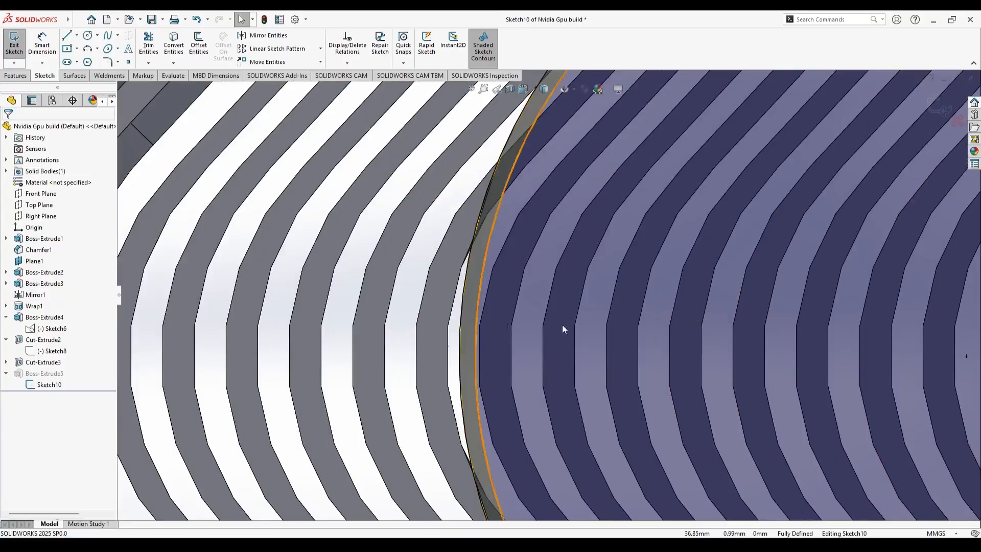
pyautogui.scroll(-6, 509, 325)
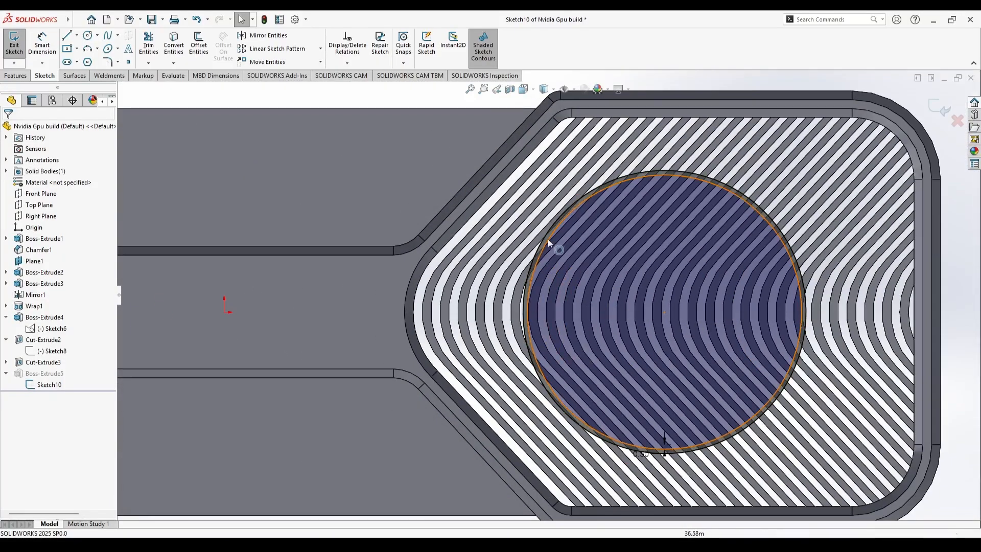
pyautogui.scroll(6, 541, 316)
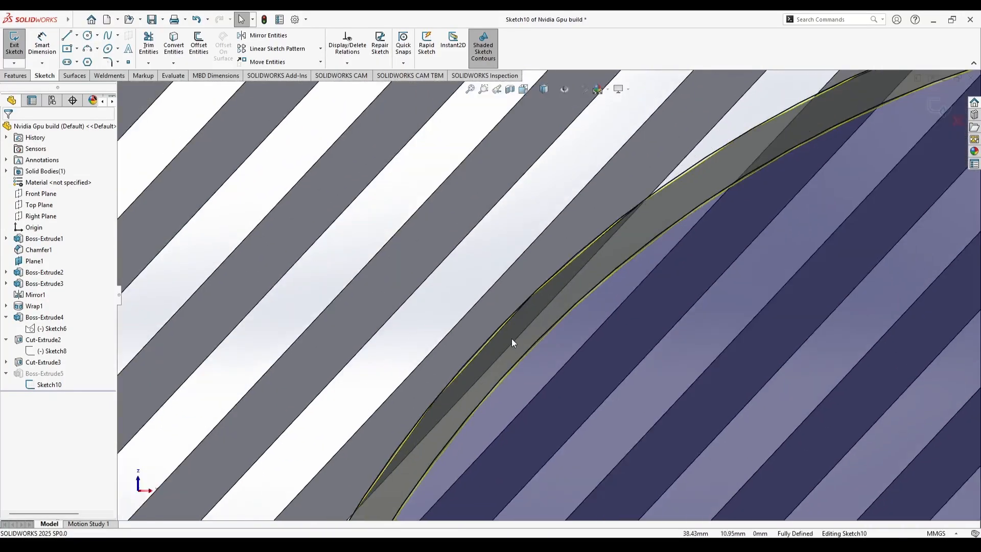
pyautogui.scroll(-2, 511, 339)
pyautogui.scroll(-3, 539, 327)
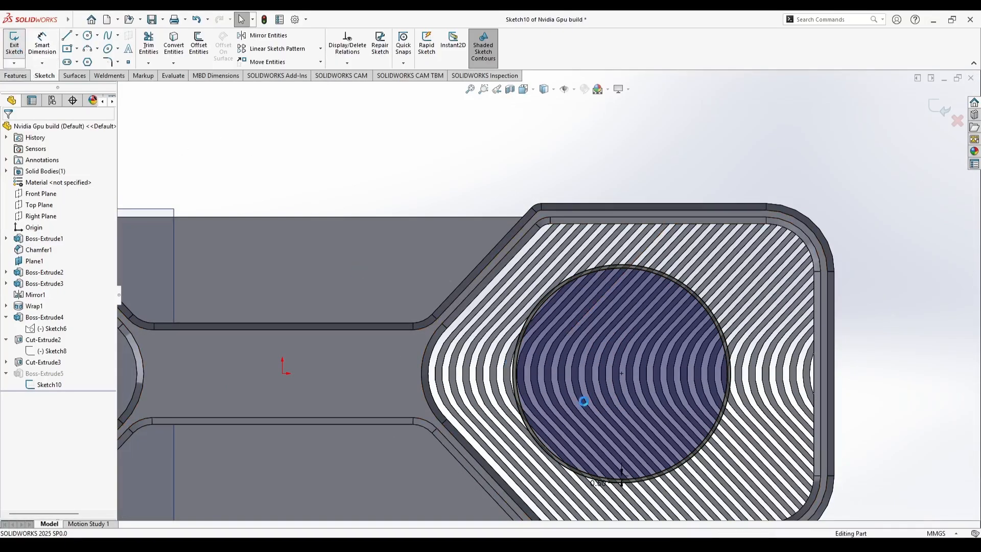
pyautogui.scroll(-3, 599, 405)
pyautogui.scroll(3, 572, 341)
pyautogui.moveTo(571, 341)
pyautogui.mouseDown(button='middle')
pyautogui.moveTo(531, 326)
pyautogui.moveTo(568, 301)
pyautogui.mouseUp(button='middle')
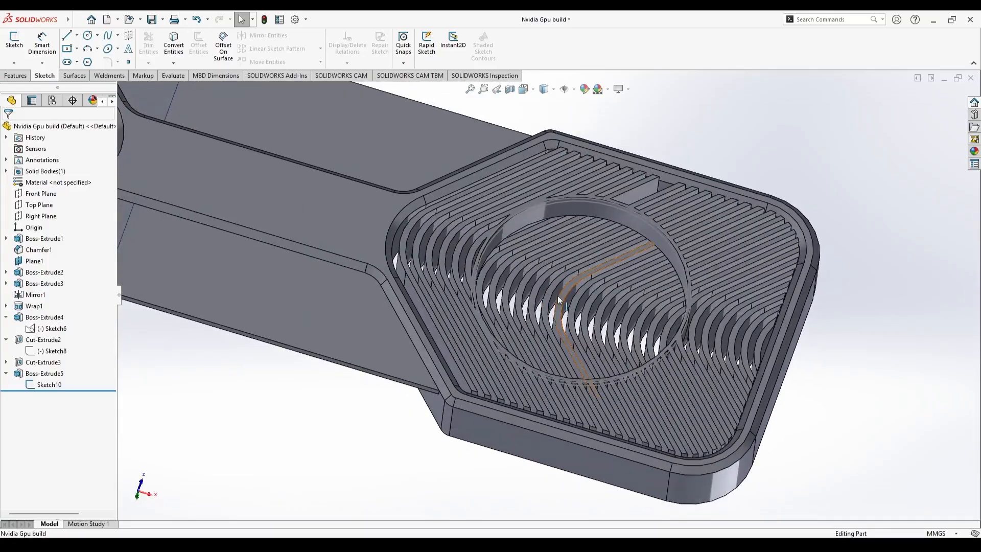
# - Sketch a circle of 5 mm radius at the fan ring's centre on the card's flat face beside the grille
pyautogui.click(592, 293)
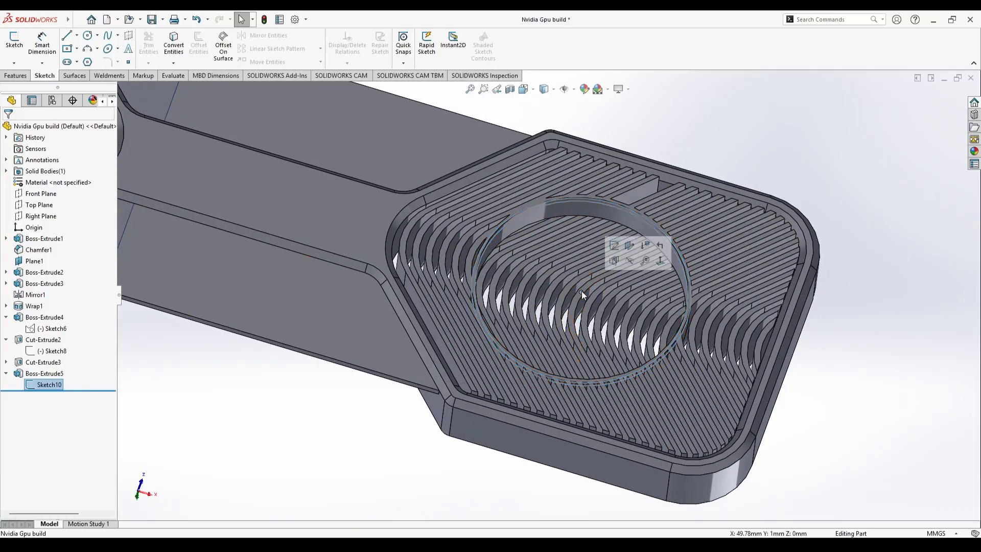
pyautogui.click(259, 276)
pyautogui.click(21, 75)
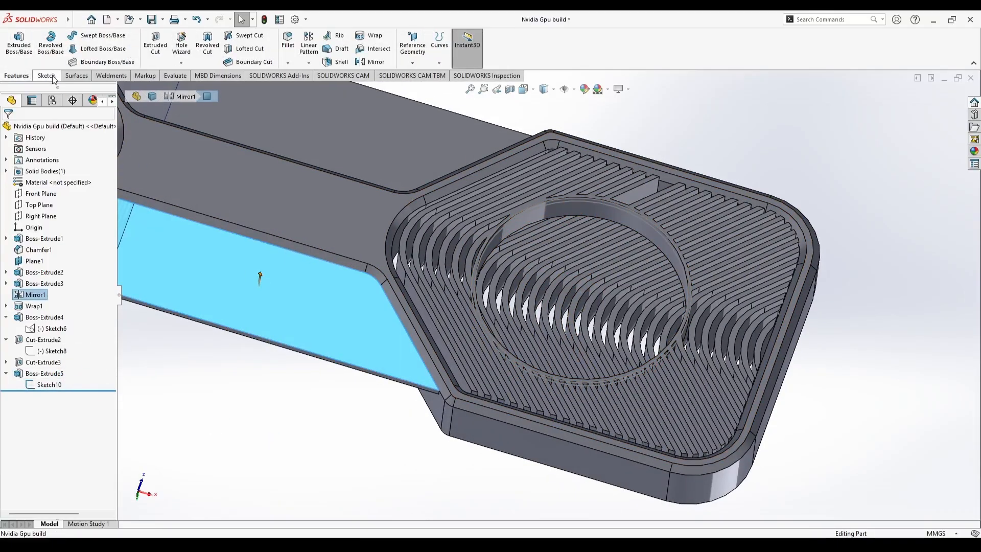
pyautogui.click(43, 76)
pyautogui.click(14, 40)
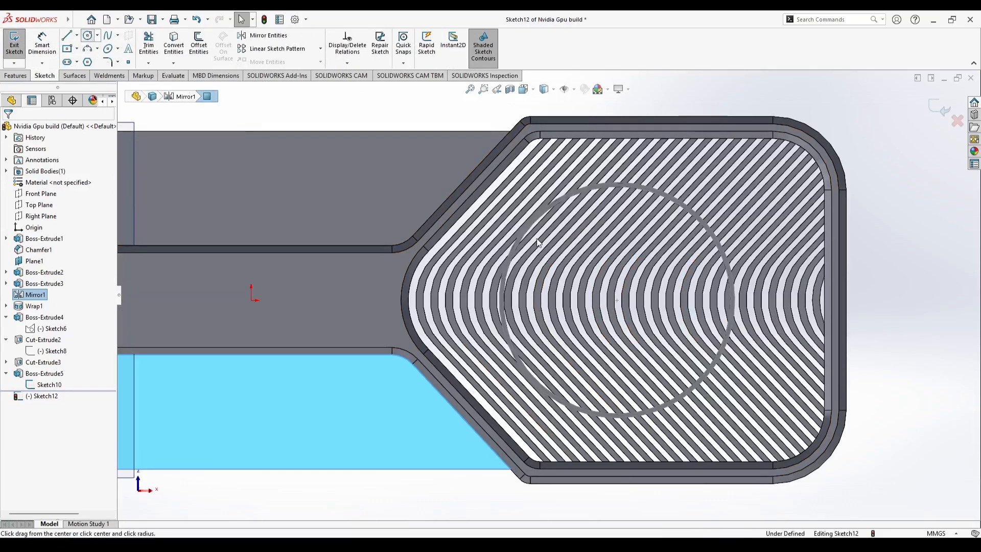
pyautogui.click(616, 300)
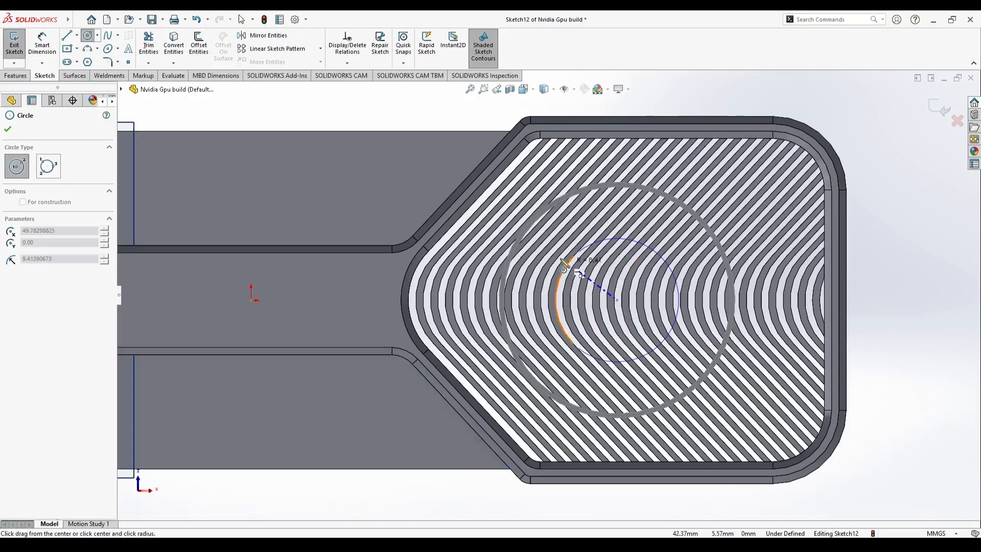
pyautogui.click(580, 285)
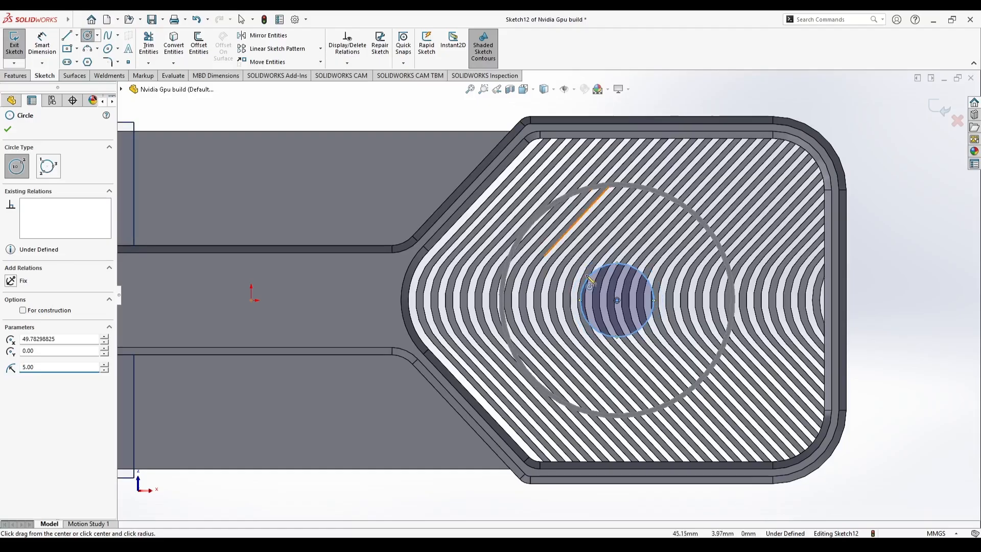
pyautogui.click(8, 129)
# - Extrude the hub circle as a blind 4 mm boss in the reversed direction, into the grille fins, with merged result
pyautogui.click(16, 75)
pyautogui.click(19, 44)
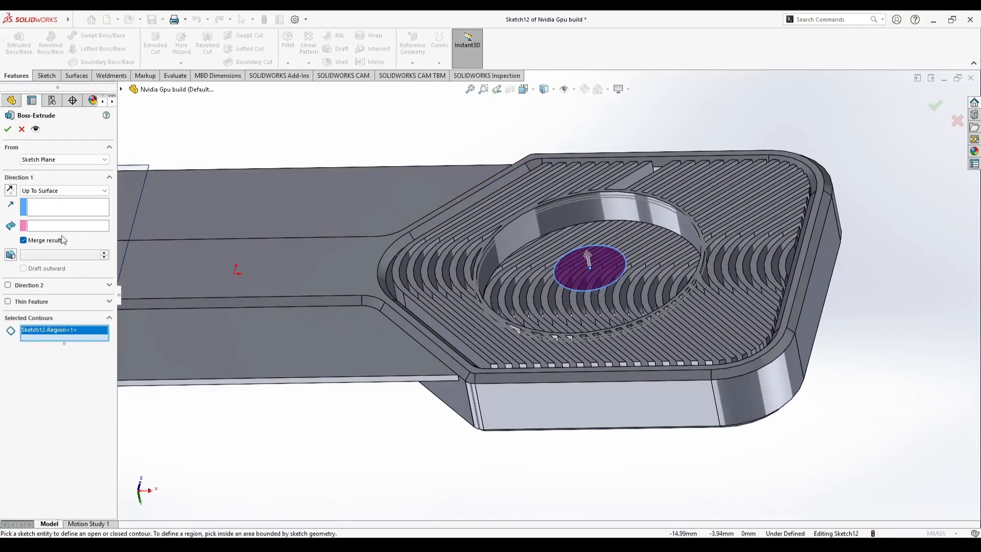
pyautogui.click(67, 199)
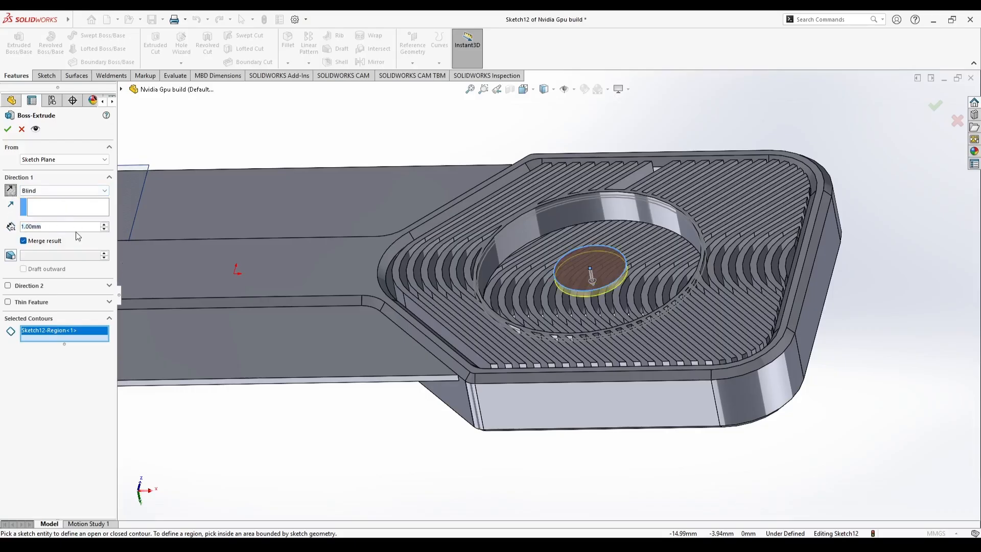
pyautogui.press('Return')
pyautogui.moveTo(587, 271); pyautogui.dragTo(563, 313, button='middle')
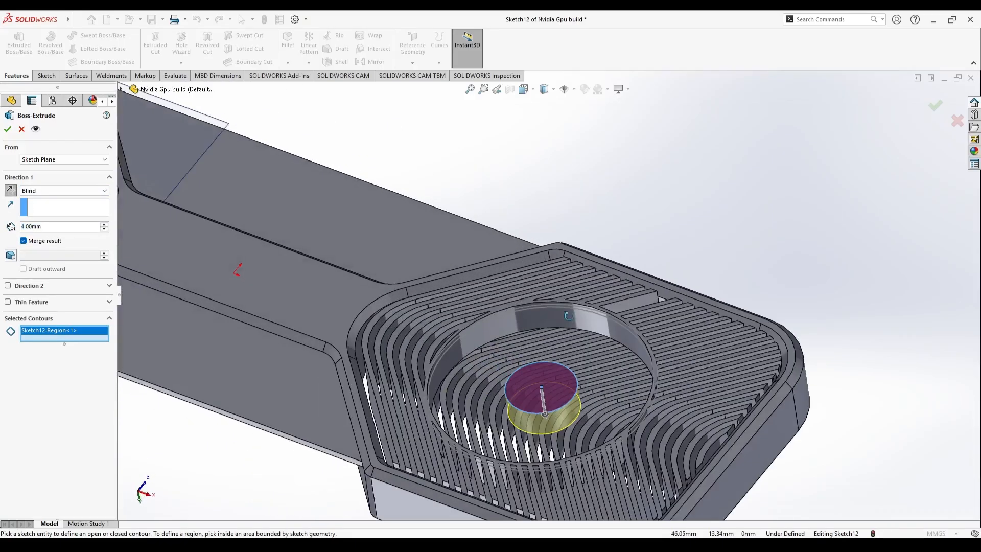
pyautogui.scroll(-5, 574, 399)
pyautogui.moveTo(574, 398); pyautogui.dragTo(531, 337, button='middle')
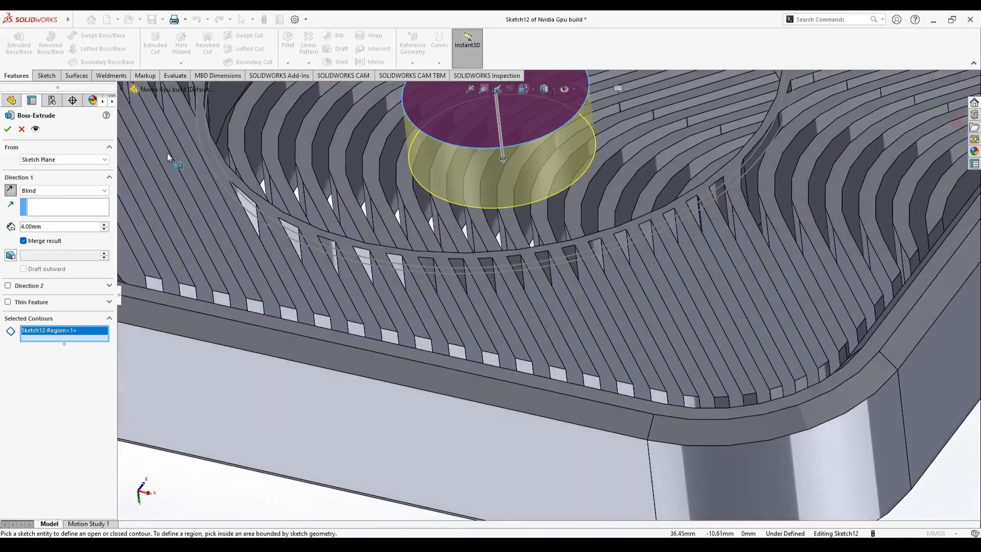
pyautogui.click(11, 129)
pyautogui.scroll(5, 548, 238)
pyautogui.moveTo(547, 237); pyautogui.dragTo(603, 289, button='middle')
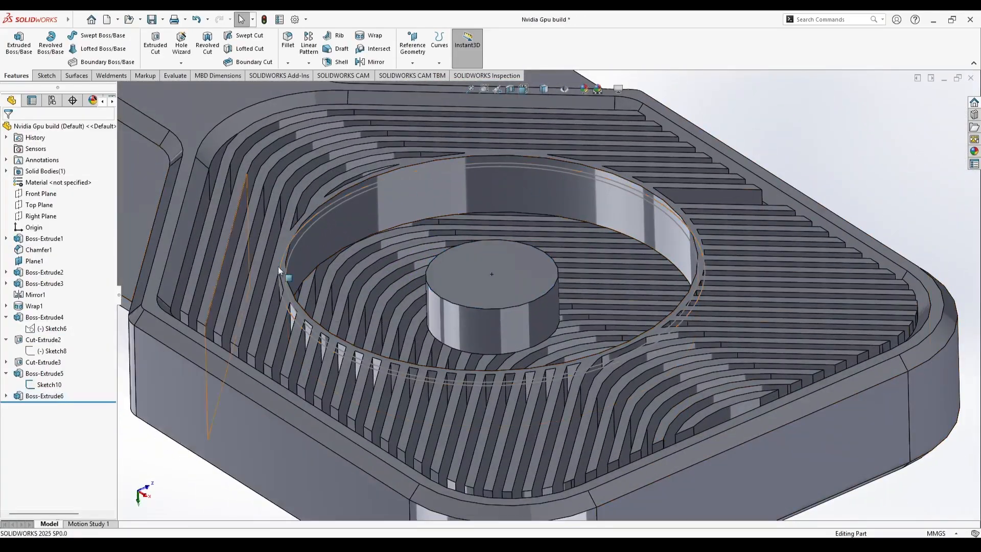
# - Show the reference planes and cut the model with a section view on the Front Plane through the hub
pyautogui.scroll(8, 521, 209)
pyautogui.click(575, 90)
pyautogui.click(579, 103)
pyautogui.moveTo(464, 185); pyautogui.dragTo(491, 420, button='middle')
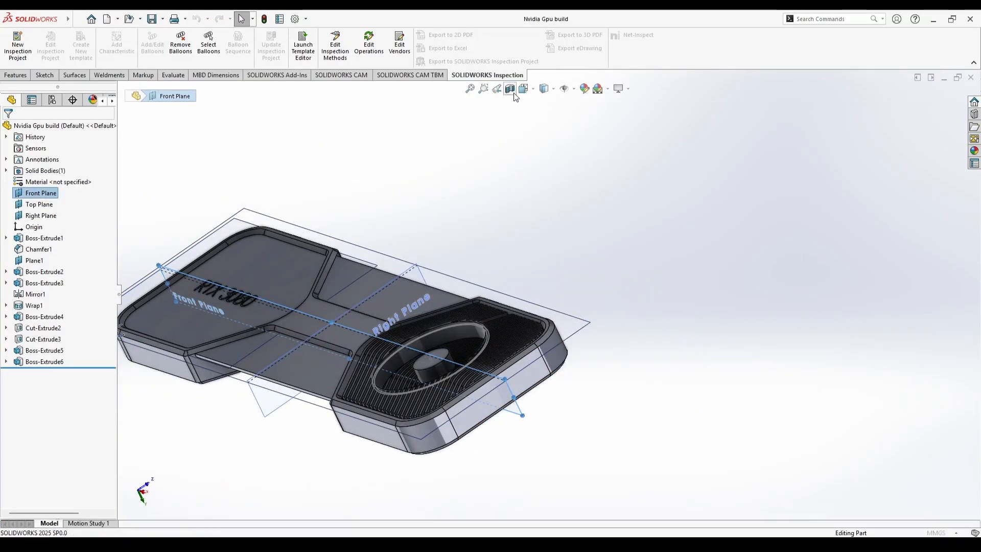
pyautogui.click(509, 88)
pyautogui.scroll(-8, 531, 339)
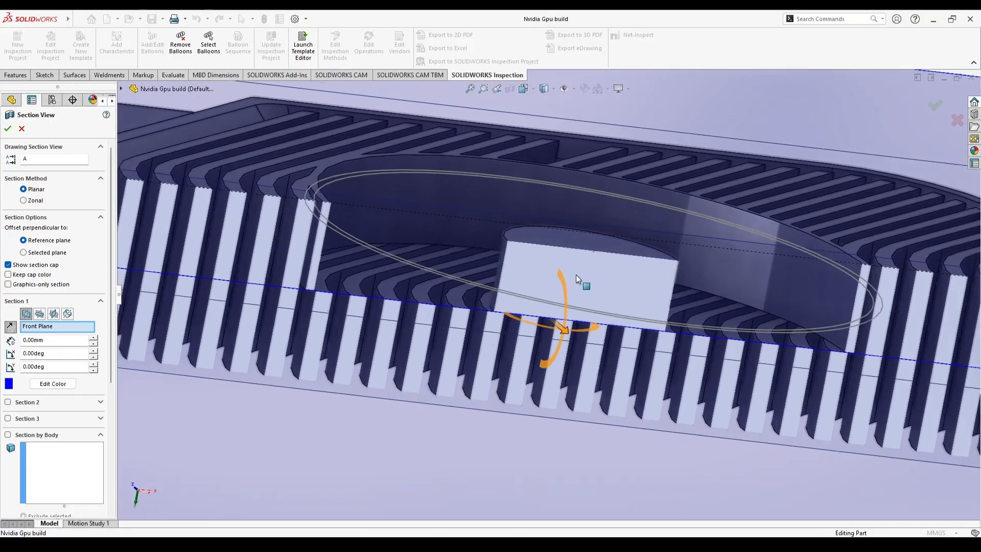
pyautogui.click(8, 129)
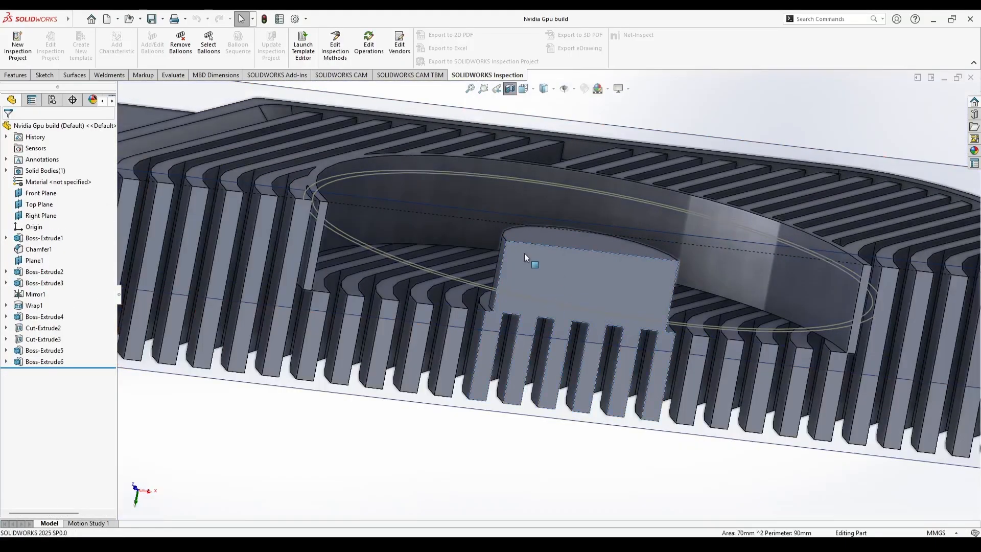
# - Try to start a sketch on the hub's sectioned face
pyautogui.click(45, 75)
pyautogui.click(14, 44)
pyautogui.click(599, 293)
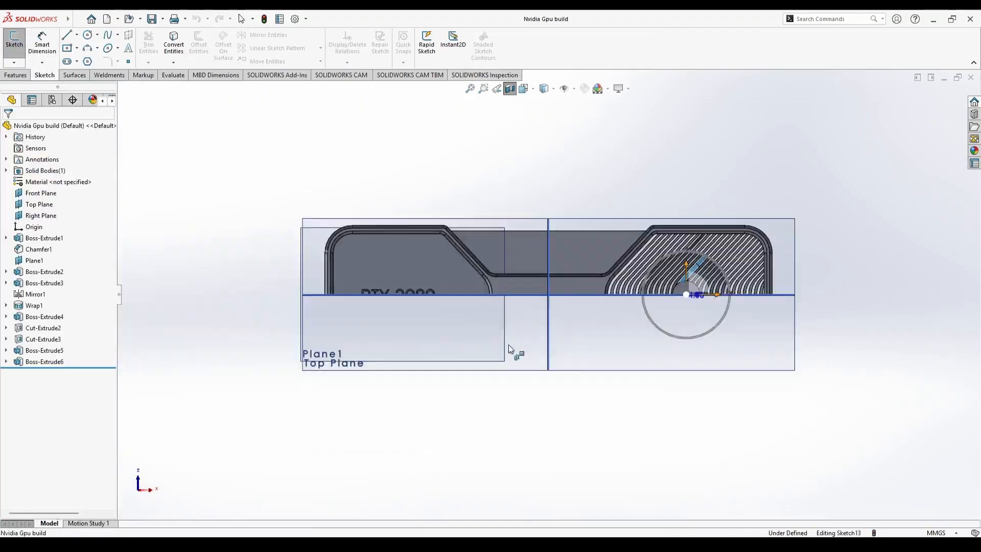
pyautogui.click(14, 37)
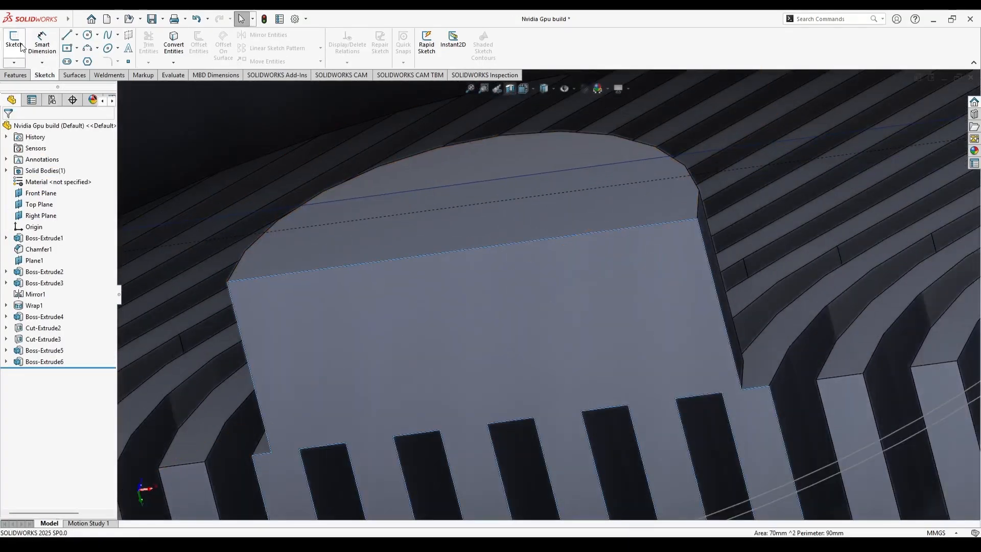
# - Try to place a new sketch on the hub's cut face using Rapid Sketch
pyautogui.click(22, 46)
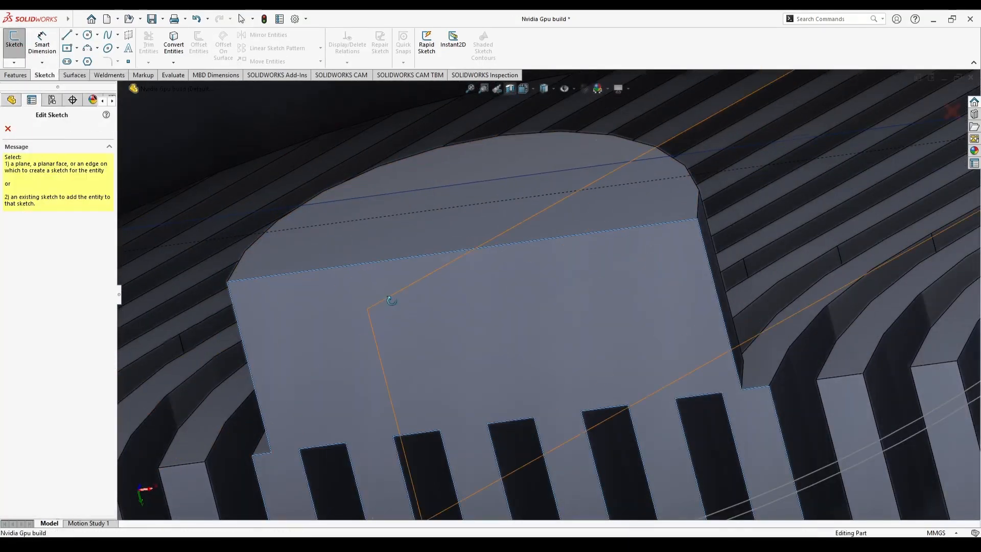
pyautogui.scroll(5, 443, 237)
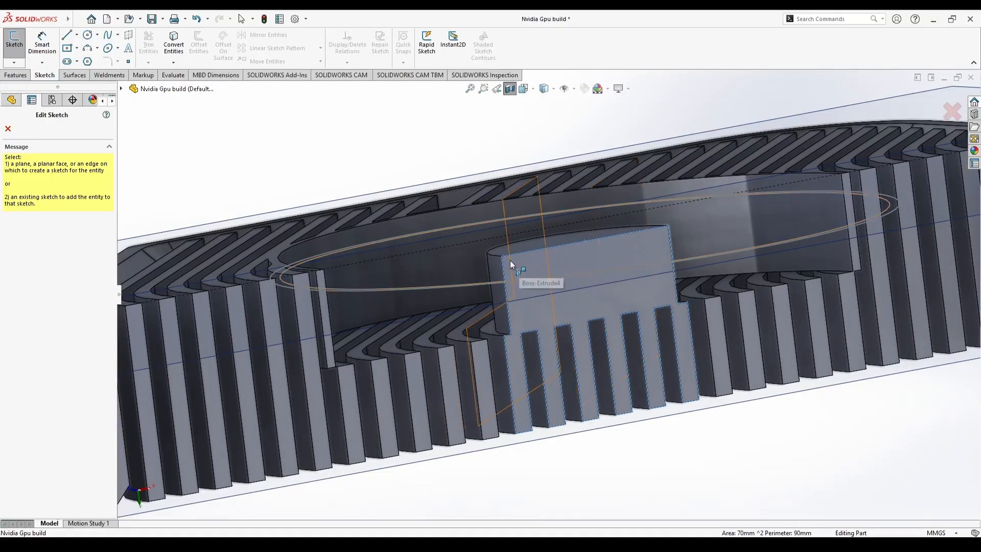
pyautogui.scroll(3, 529, 273)
pyautogui.scroll(-2, 521, 267)
pyautogui.click(427, 47)
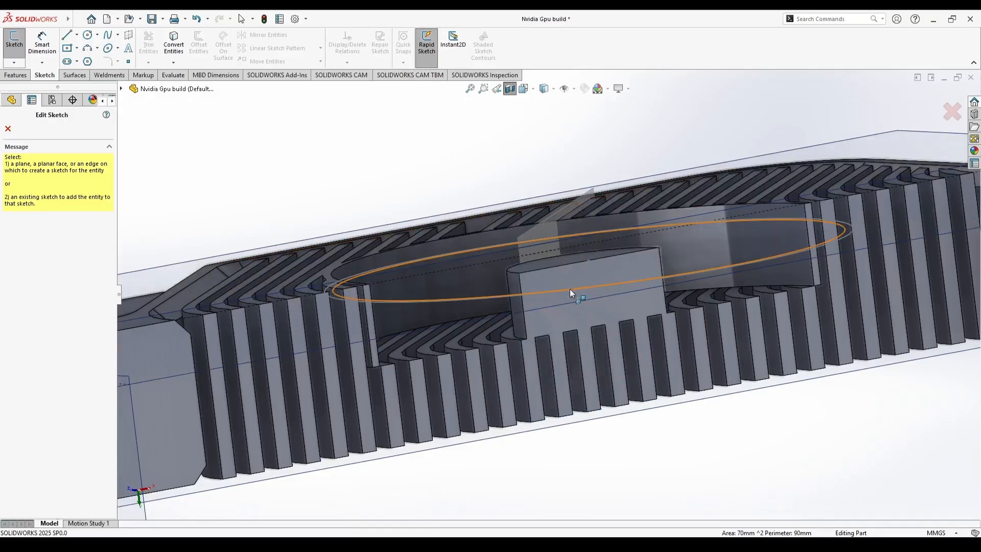
pyautogui.moveTo(566, 288); pyautogui.dragTo(515, 322, button='middle')
pyautogui.scroll(2, 515, 321)
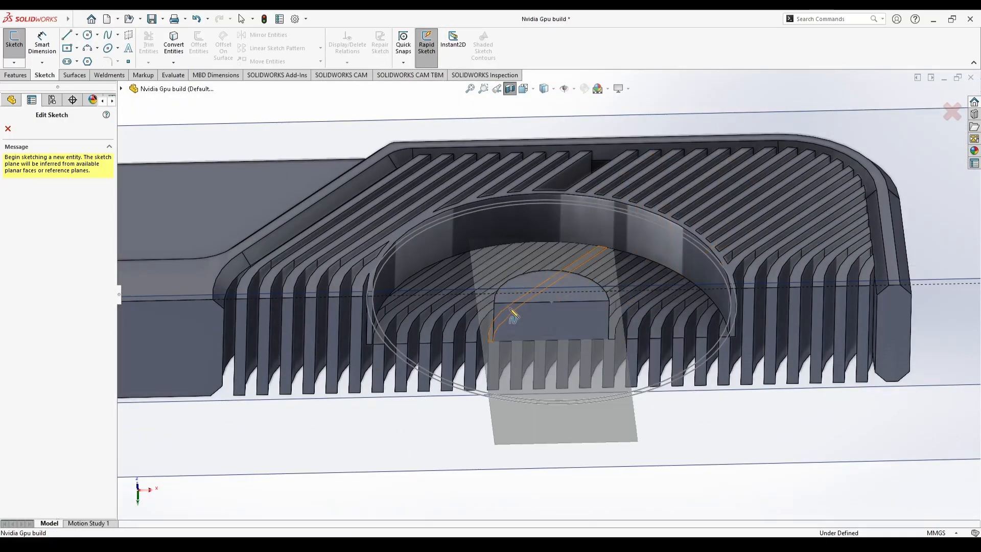
pyautogui.scroll(-5, 575, 304)
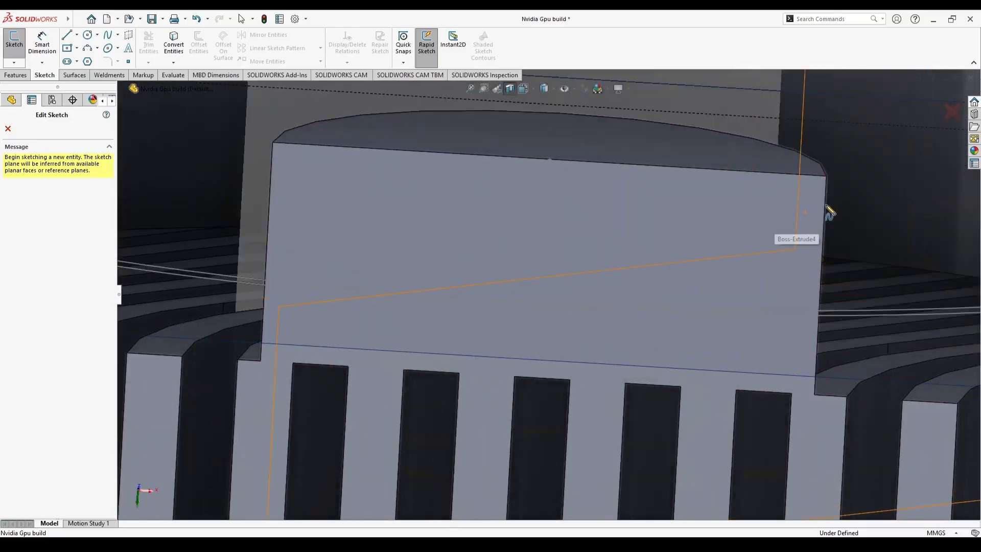
pyautogui.click(25, 75)
pyautogui.click(8, 129)
# - Try to sketch on the hub's sectioned face with a 3D sketch
pyautogui.click(52, 75)
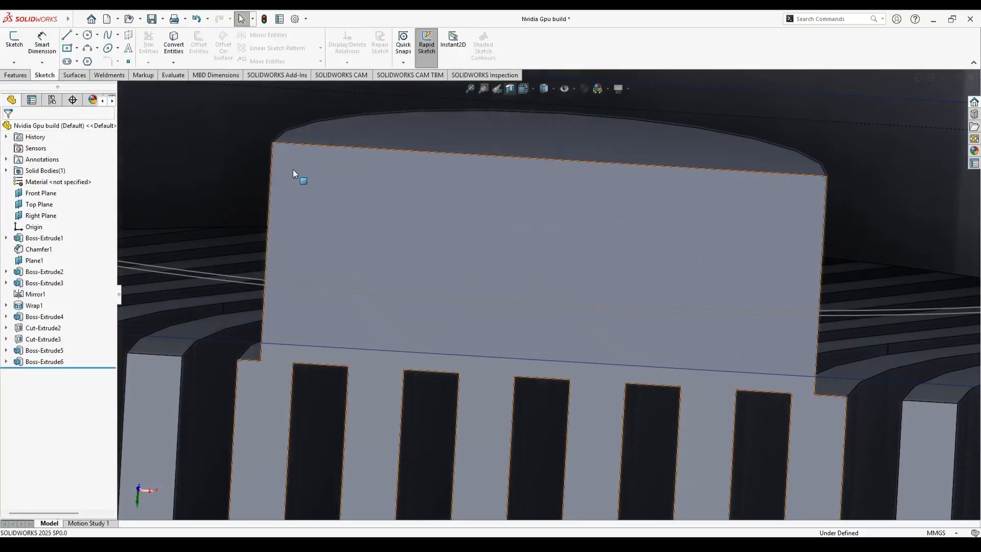
pyautogui.click(127, 41)
pyautogui.click(360, 205)
pyautogui.scroll(4, 358, 215)
pyautogui.moveTo(356, 257)
pyautogui.mouseDown(button='middle')
pyautogui.moveTo(352, 274)
pyautogui.moveTo(286, 306)
pyautogui.moveTo(332, 286)
pyautogui.mouseUp(button='middle')
pyautogui.click(22, 128)
pyautogui.click(15, 75)
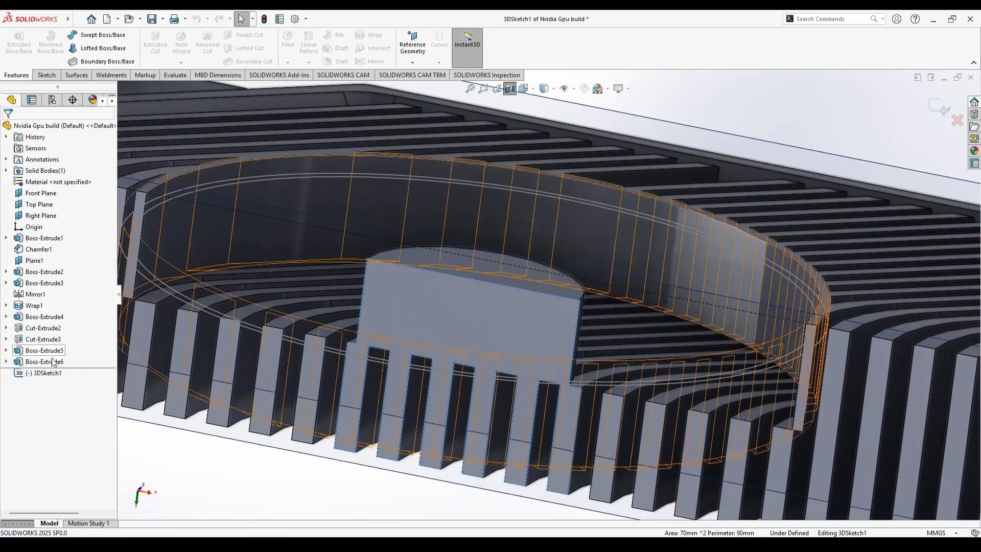
# - Try to delete the empty 3DSketch1, and exit the 3D sketch
pyautogui.click(51, 375)
pyautogui.rightClick(51, 374)
pyautogui.click(19, 403)
pyautogui.scroll(6, 332, 445)
pyautogui.moveTo(457, 342); pyautogui.dragTo(511, 407, button='middle')
pyautogui.click(533, 408)
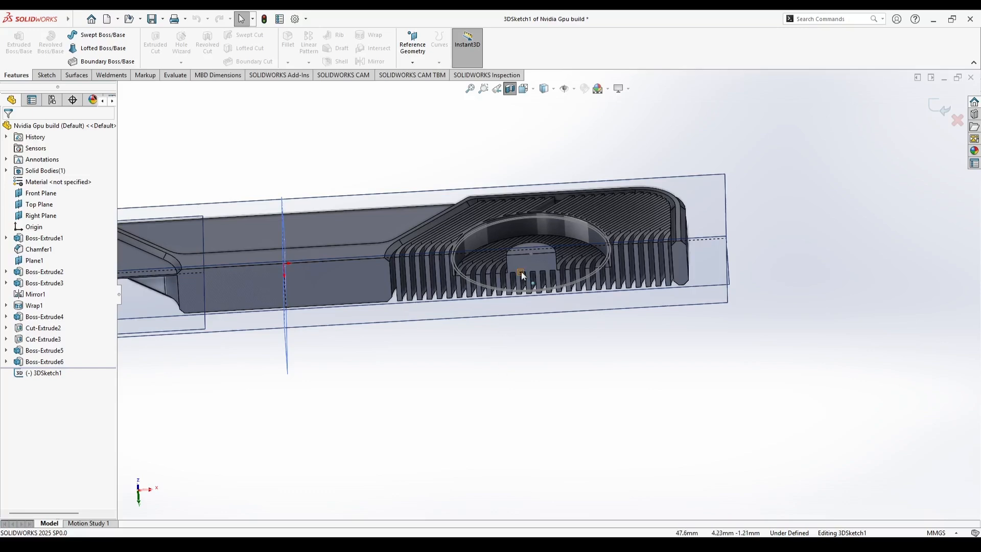
pyautogui.click(55, 373)
pyautogui.rightClick(54, 373)
pyautogui.click(8, 367)
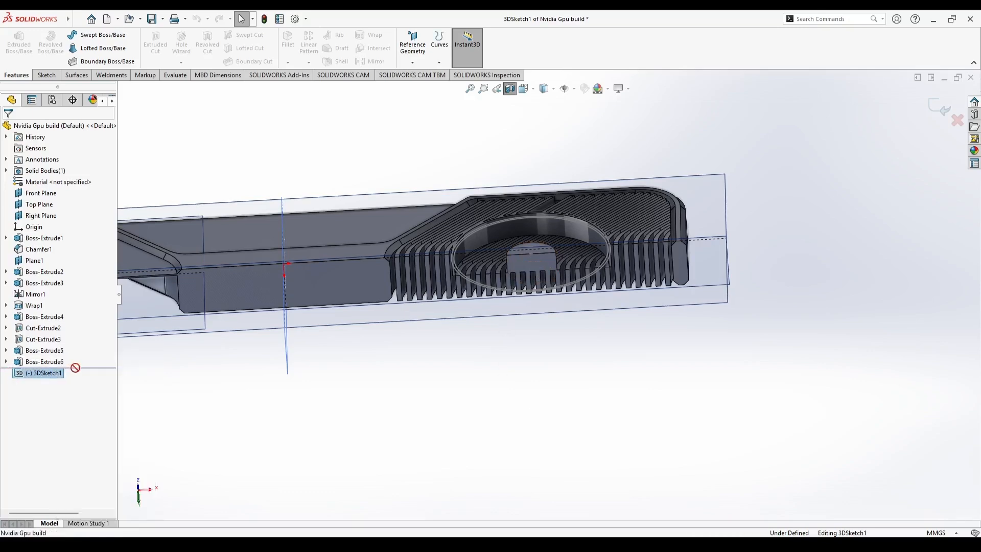
pyautogui.click(43, 373)
pyautogui.rightClick(37, 374)
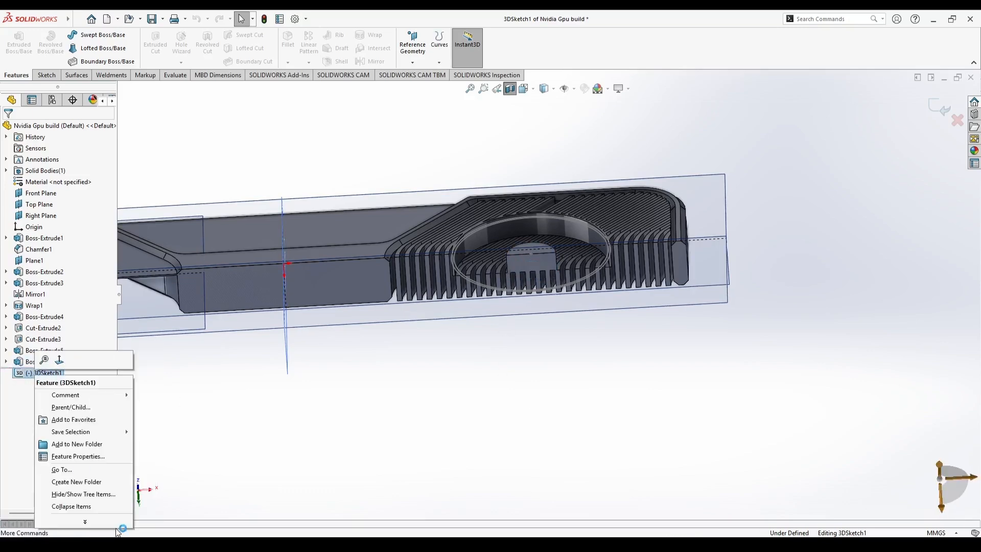
pyautogui.click(138, 493)
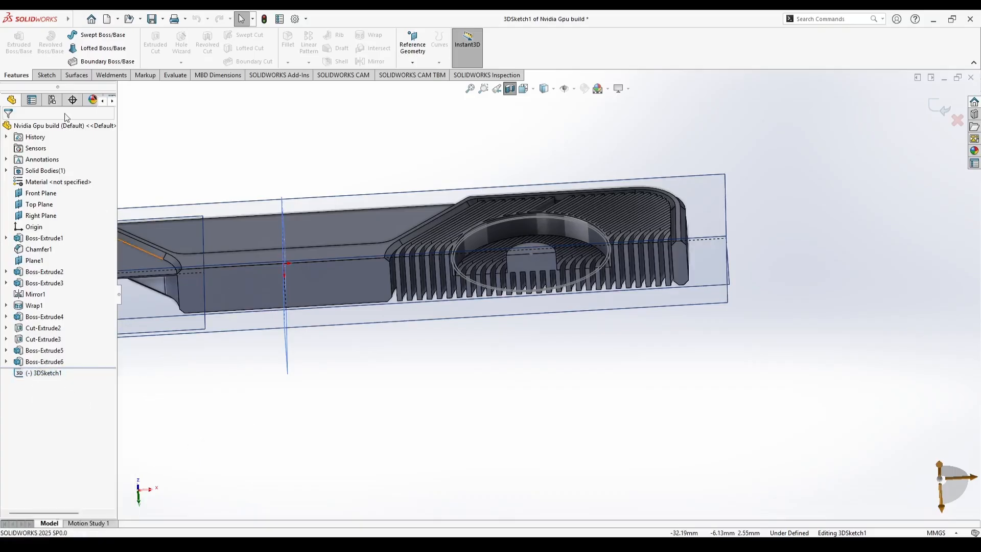
pyautogui.click(46, 75)
pyautogui.click(14, 63)
pyautogui.click(14, 40)
pyautogui.scroll(-3, 533, 284)
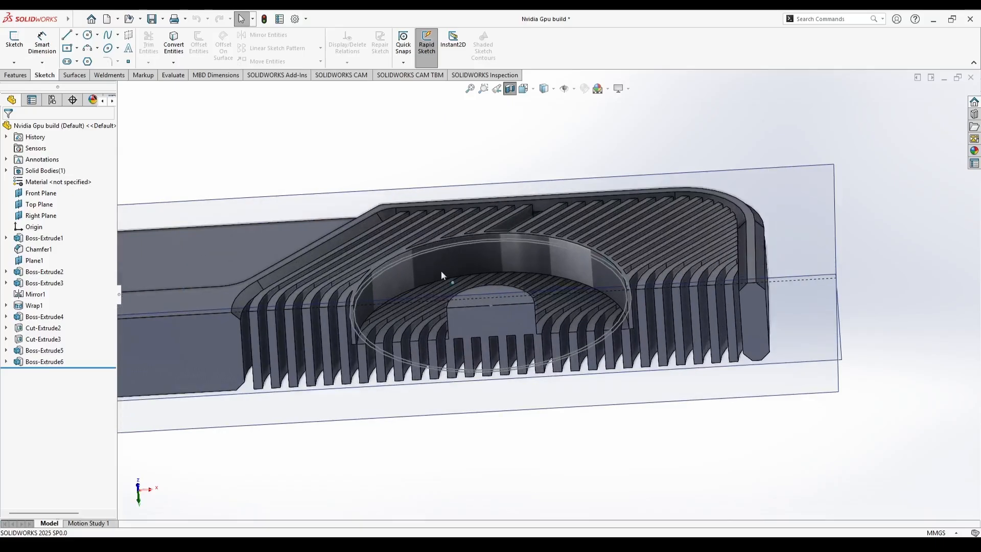
pyautogui.click(14, 39)
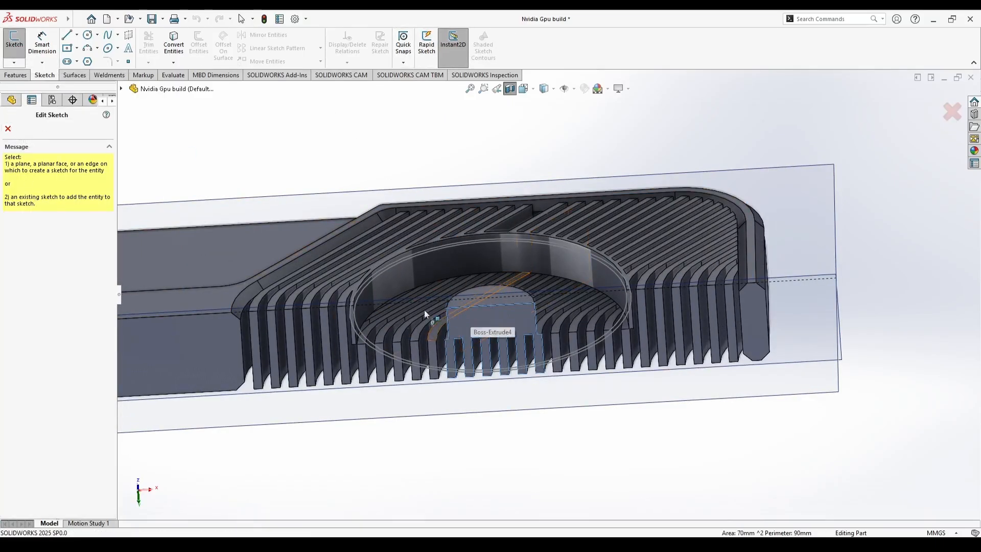
pyautogui.moveTo(574, 361); pyautogui.dragTo(501, 280, button='middle')
pyautogui.moveTo(219, 352); pyautogui.dragTo(245, 356, button='middle')
pyautogui.scroll(-5, 471, 299)
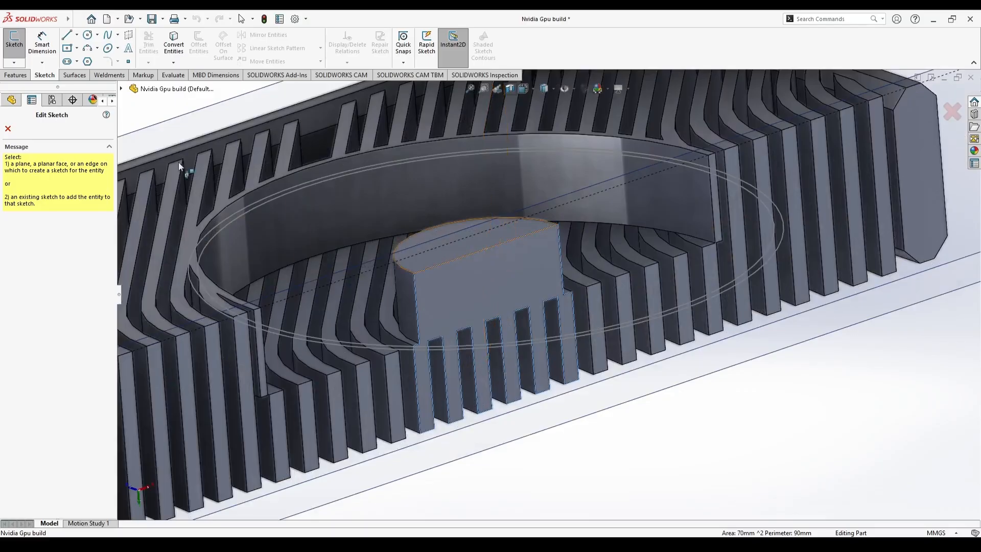
pyautogui.click(8, 128)
# - Start a new sketch on the Front Plane and bring the hub's sectioned face into view
pyautogui.click(42, 194)
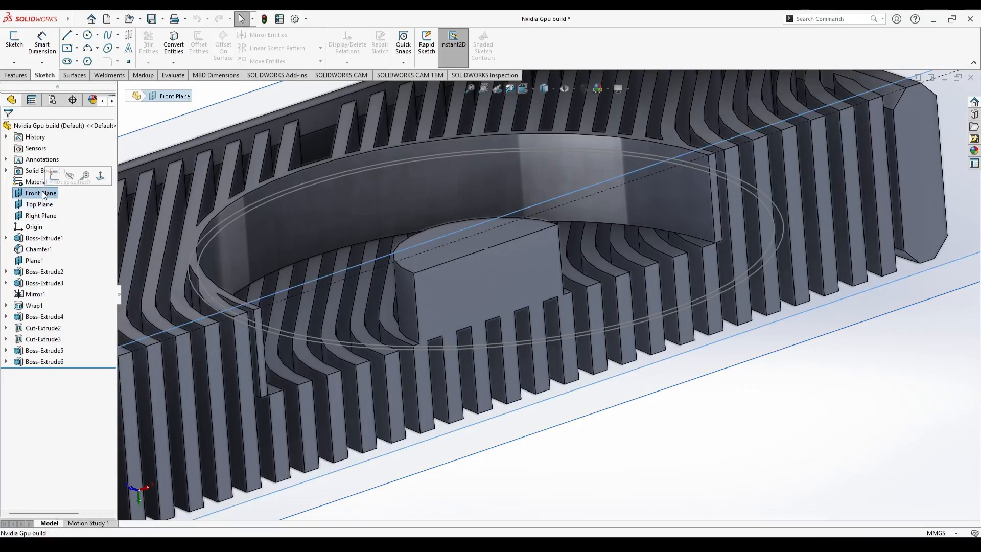
pyautogui.moveTo(427, 254); pyautogui.dragTo(407, 274, button='middle')
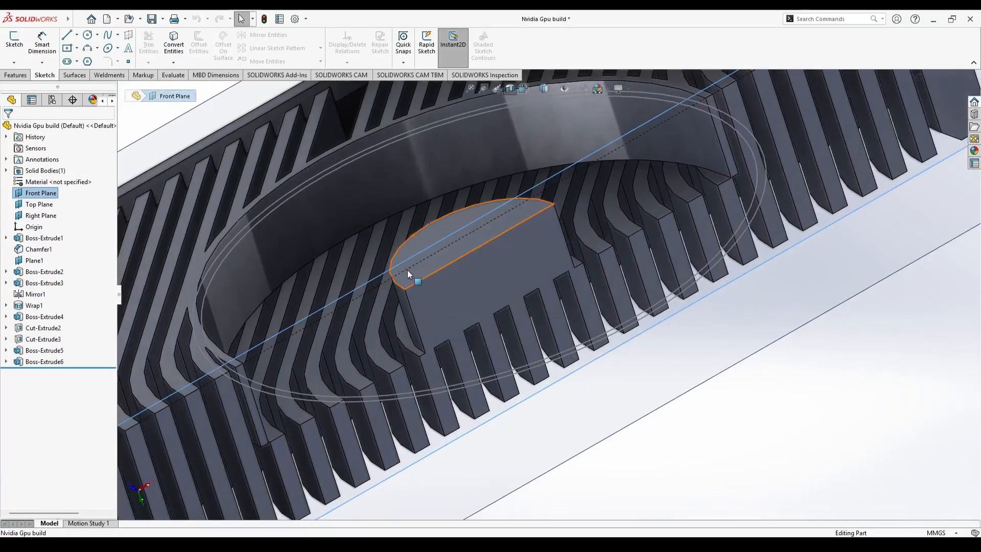
pyautogui.click(14, 44)
pyautogui.moveTo(491, 336)
pyautogui.mouseDown(button='middle')
pyautogui.moveTo(683, 305)
pyautogui.moveTo(382, 294)
pyautogui.mouseUp(button='middle')
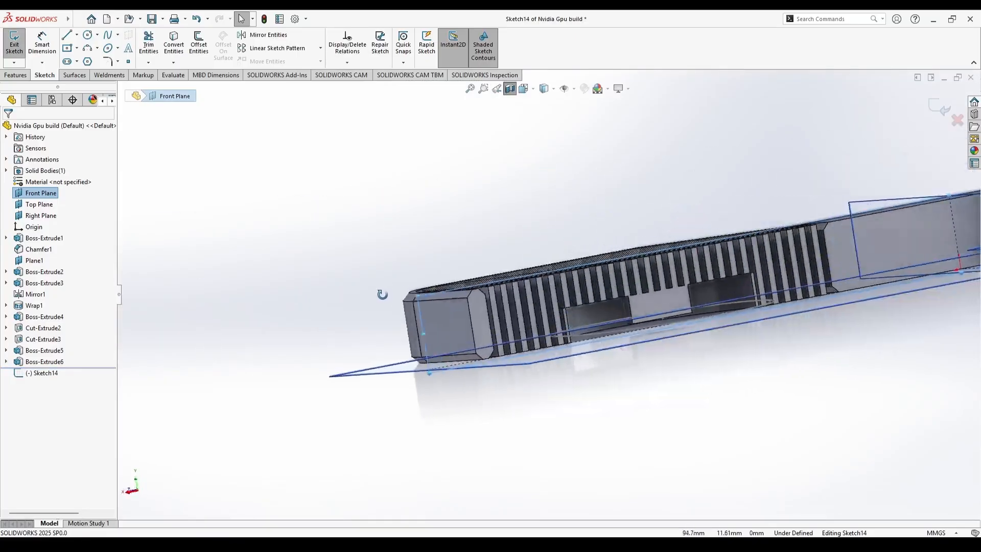
pyautogui.scroll(-10, 532, 330)
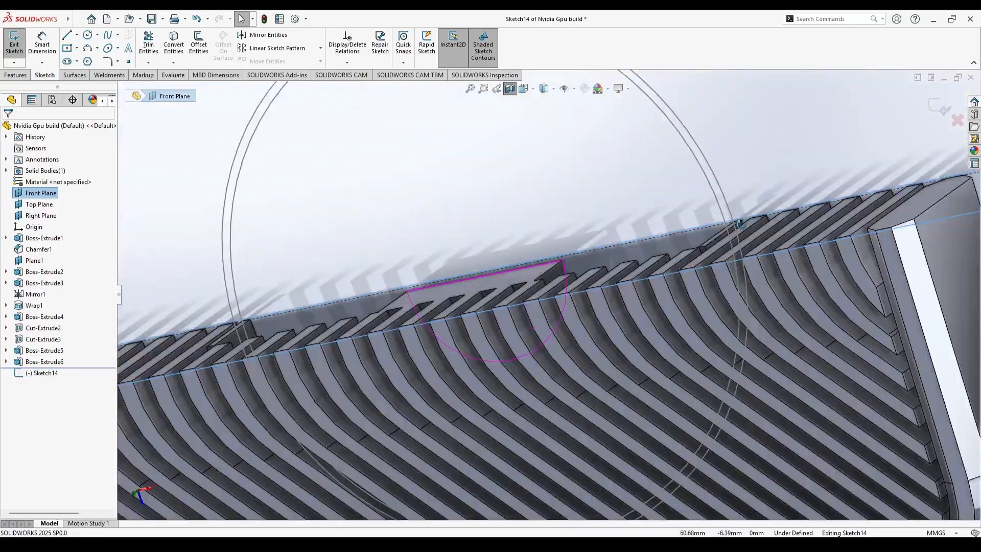
pyautogui.moveTo(741, 224); pyautogui.dragTo(633, 334, button='middle')
pyautogui.scroll(2, 635, 334)
pyautogui.scroll(-6, 613, 340)
# - Draw a slim closed spline through three points on the hub's sectioned face as a blade profile
pyautogui.click(108, 34)
pyautogui.hotkey('ctrl', '8')
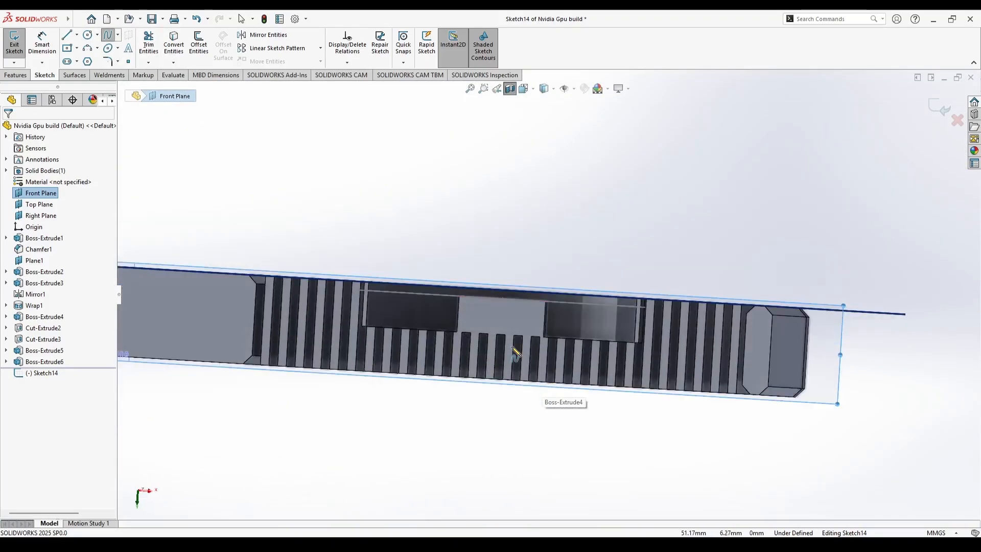
pyautogui.moveTo(512, 349); pyautogui.dragTo(533, 361, button='middle')
pyautogui.scroll(-6, 533, 363)
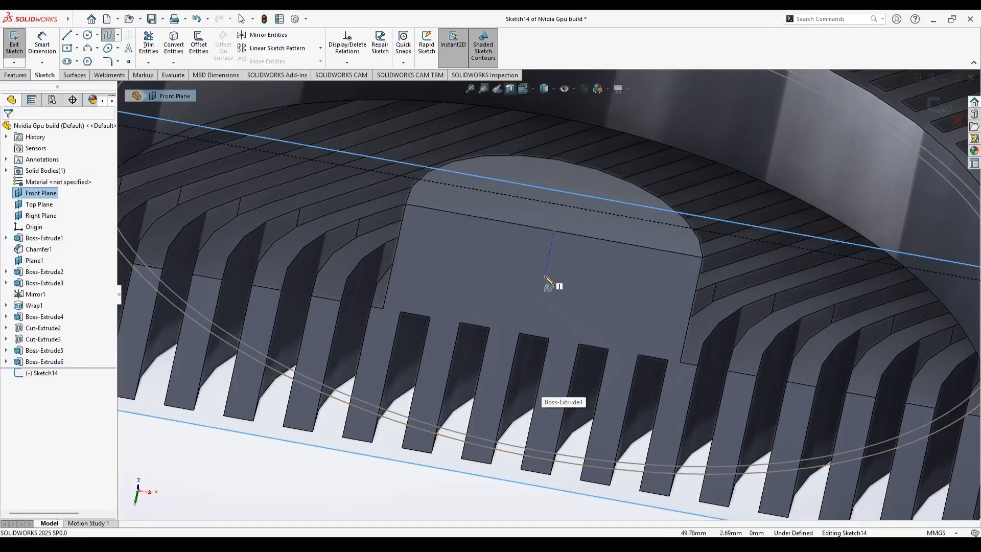
pyautogui.click(503, 289)
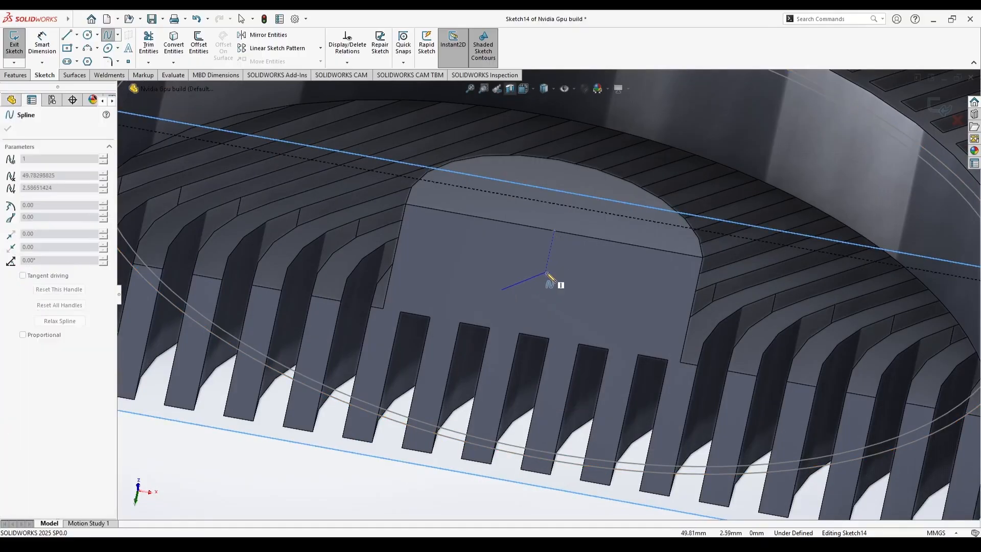
pyautogui.click(547, 269)
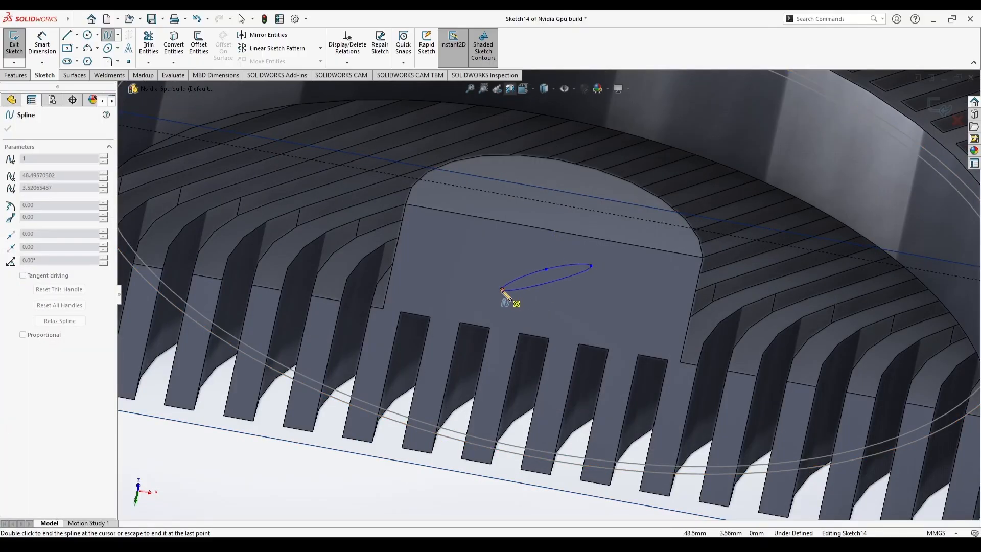
pyautogui.click(502, 289)
# - Stretch both ends of the closed spline across the hub's section, then delete the spline
pyautogui.moveTo(591, 265); pyautogui.dragTo(656, 264)
pyautogui.moveTo(501, 290); pyautogui.dragTo(422, 299)
pyautogui.moveTo(657, 263); pyautogui.dragTo(666, 263)
pyautogui.click(604, 280)
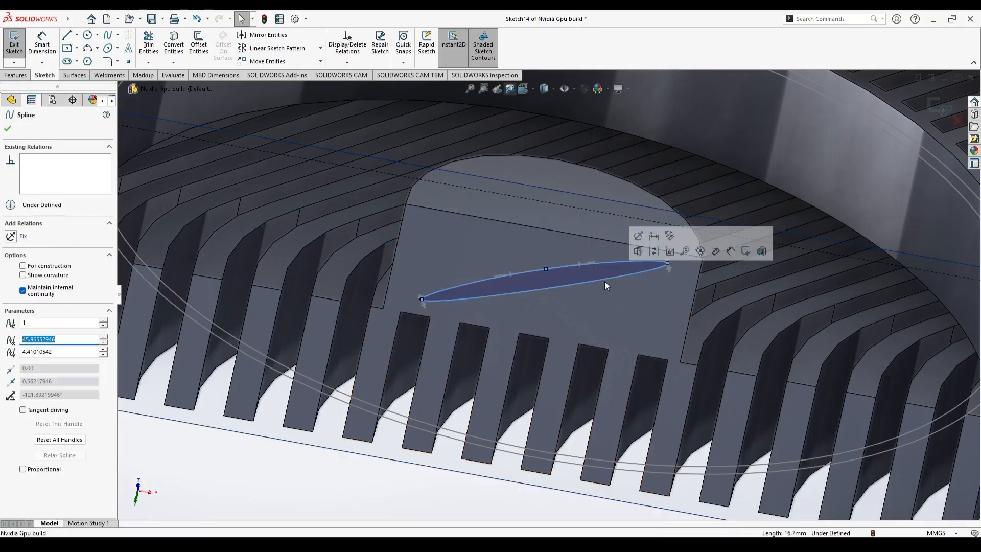
pyautogui.press('Delete')
# - Redraw a closed spline blade profile reaching from the middle of the hub's section to its far edge
pyautogui.click(108, 35)
pyautogui.click(475, 299)
pyautogui.click(521, 274)
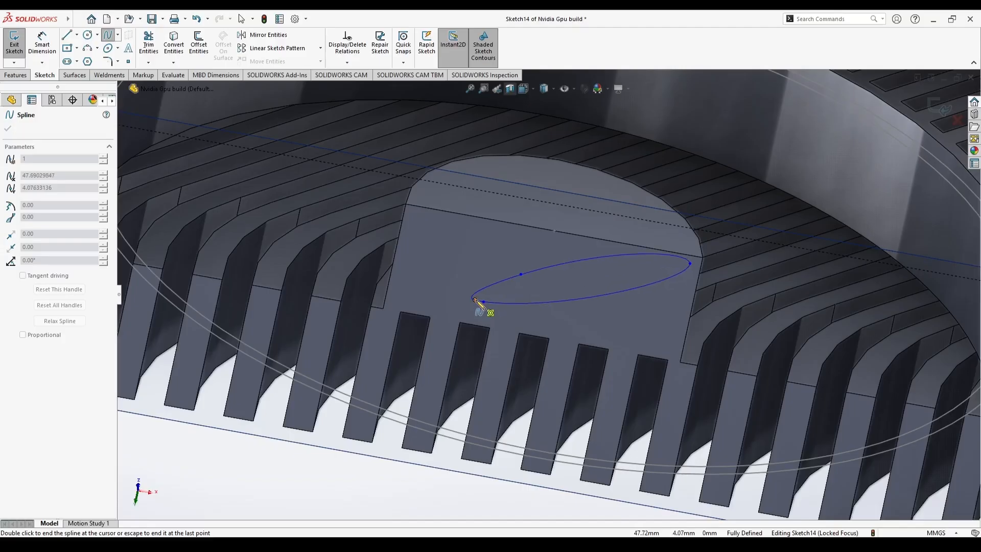
pyautogui.click(476, 300)
# - Bend the closed spline into an arched crescent with its tip at about X 54.4 mm, Y 1.57 mm, then delete it
pyautogui.moveTo(481, 299); pyautogui.dragTo(419, 333)
pyautogui.moveTo(567, 270); pyautogui.dragTo(571, 247)
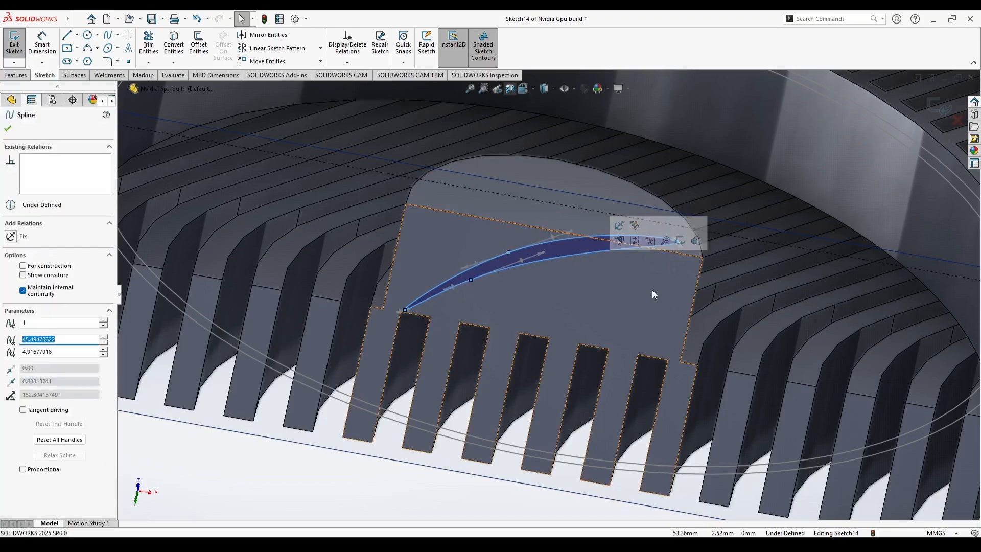
pyautogui.moveTo(674, 240); pyautogui.dragTo(686, 271)
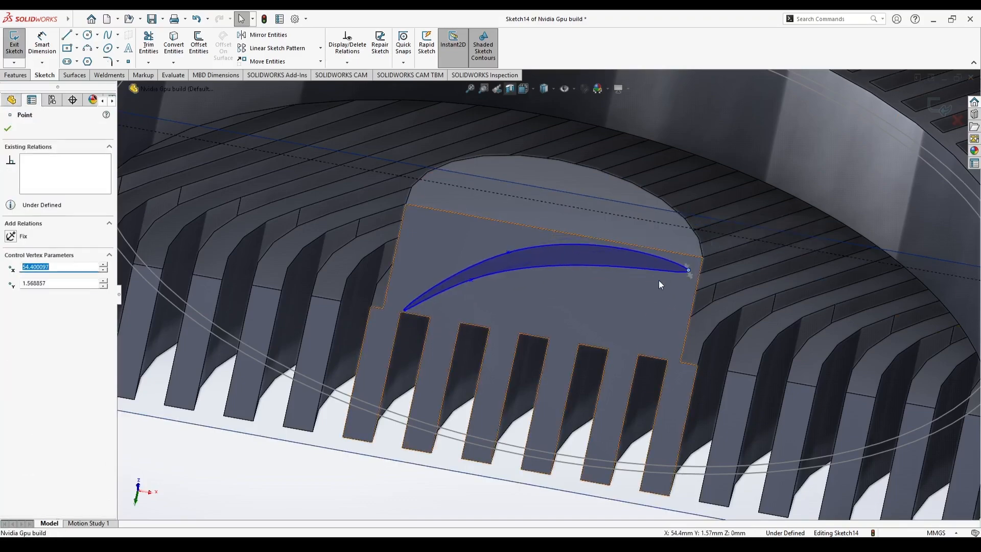
pyautogui.click(568, 265)
pyautogui.press('Delete')
# - Draw a thin, slightly arched closed spline on the hub's sectioned face as the fan blade profile
pyautogui.moveTo(569, 265)
pyautogui.mouseDown(button='middle')
pyautogui.moveTo(603, 239)
pyautogui.moveTo(583, 313)
pyautogui.mouseUp(button='middle')
pyautogui.click(108, 34)
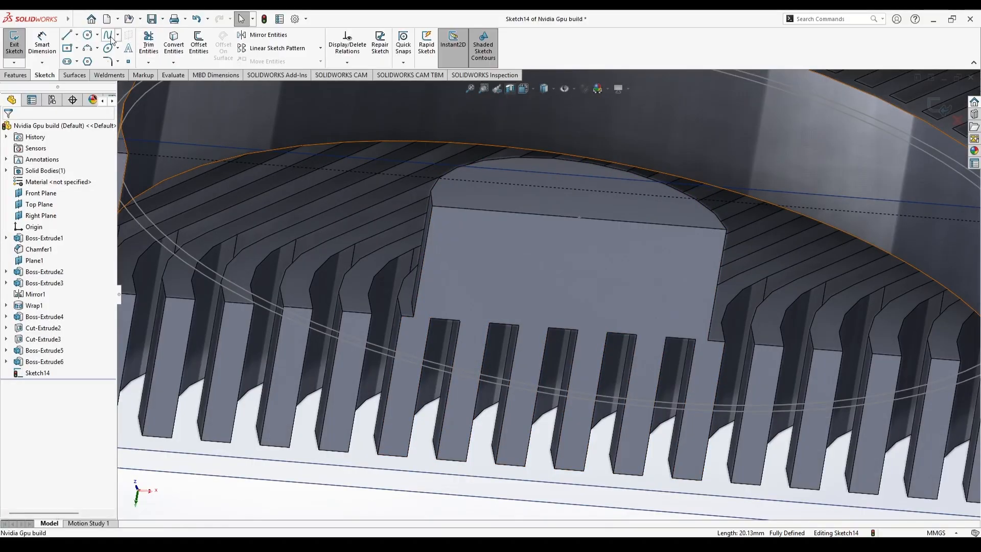
pyautogui.click(481, 285)
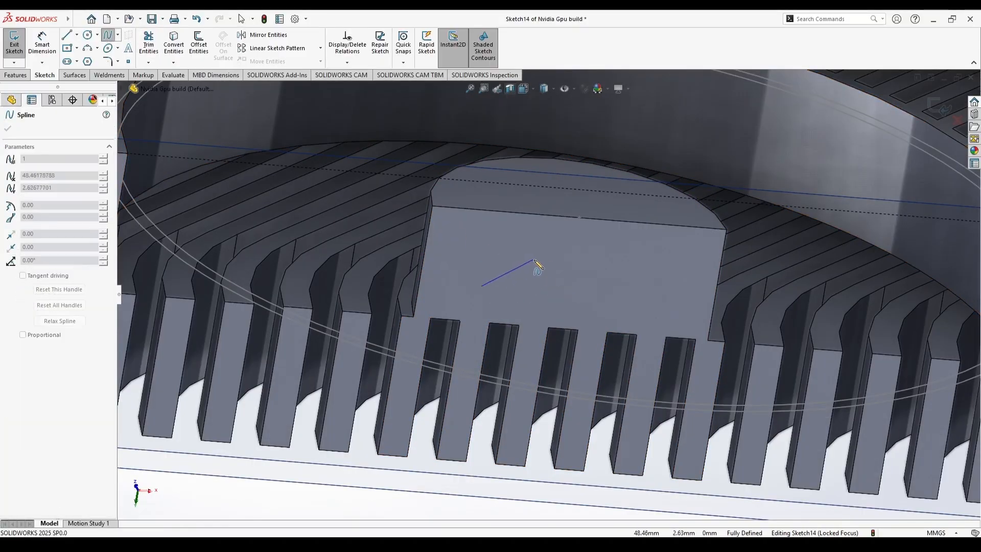
pyautogui.click(481, 285)
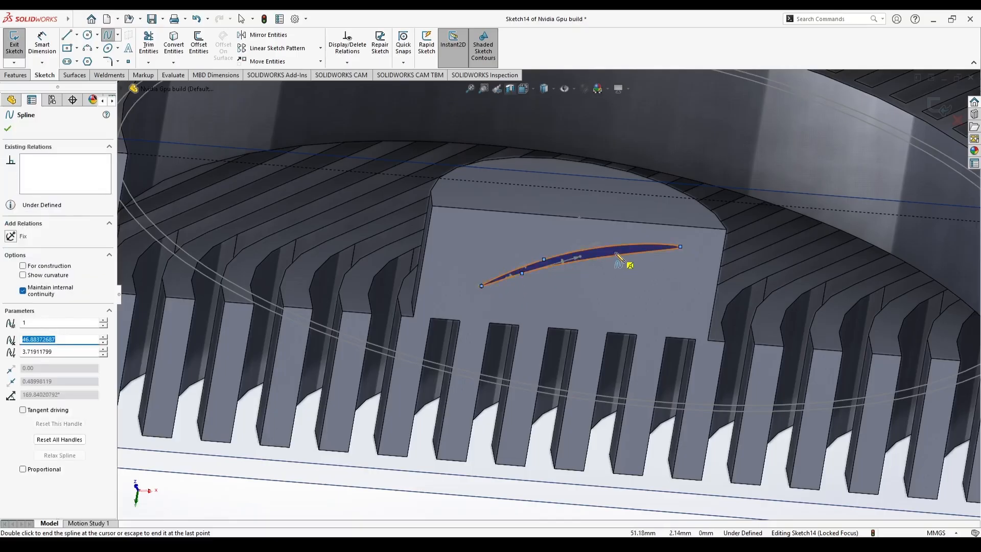
pyautogui.press('Escape')
# - Pull both ends of the blade spline outward, placing the upper tip at about X 53.77 mm, Y 1.53 mm
pyautogui.click(598, 267)
pyautogui.moveTo(481, 285); pyautogui.dragTo(454, 297)
pyautogui.click(679, 246)
pyautogui.moveTo(679, 246); pyautogui.dragTo(694, 241)
pyautogui.moveTo(694, 241); pyautogui.dragTo(660, 277, button='middle')
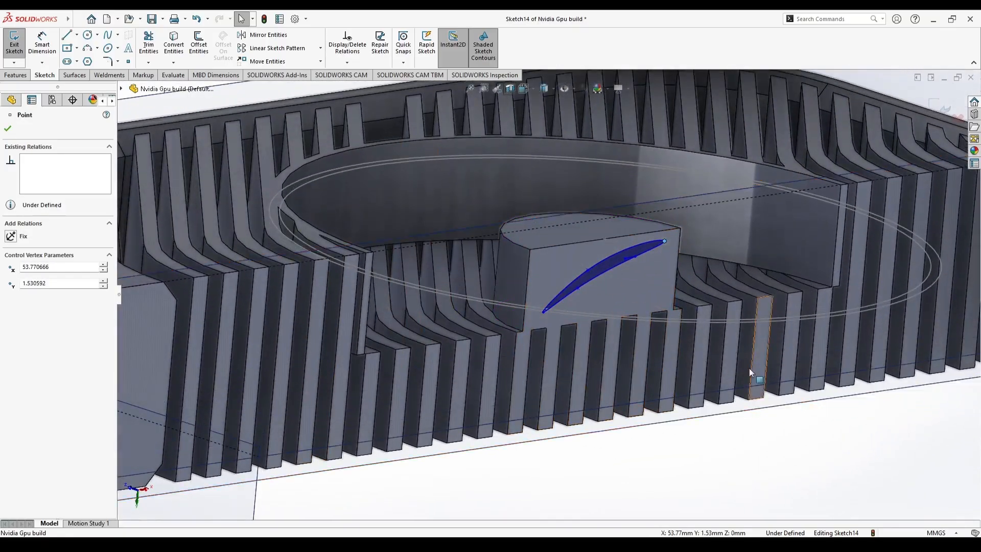
pyautogui.click(8, 129)
# - Extrude the blade profile region Up To Surface to the fan ring's inner face, merging the result
pyautogui.click(15, 75)
pyautogui.click(20, 47)
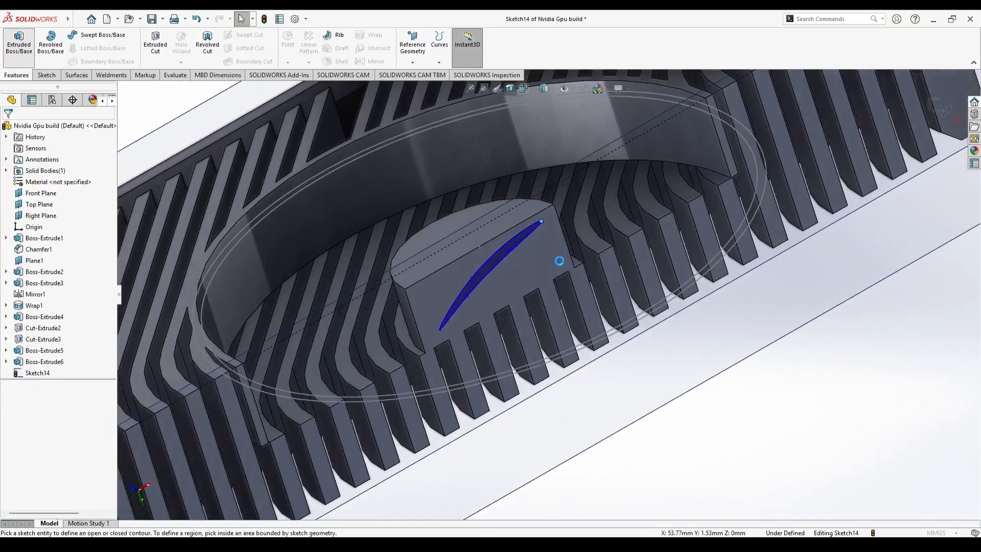
pyautogui.click(501, 269)
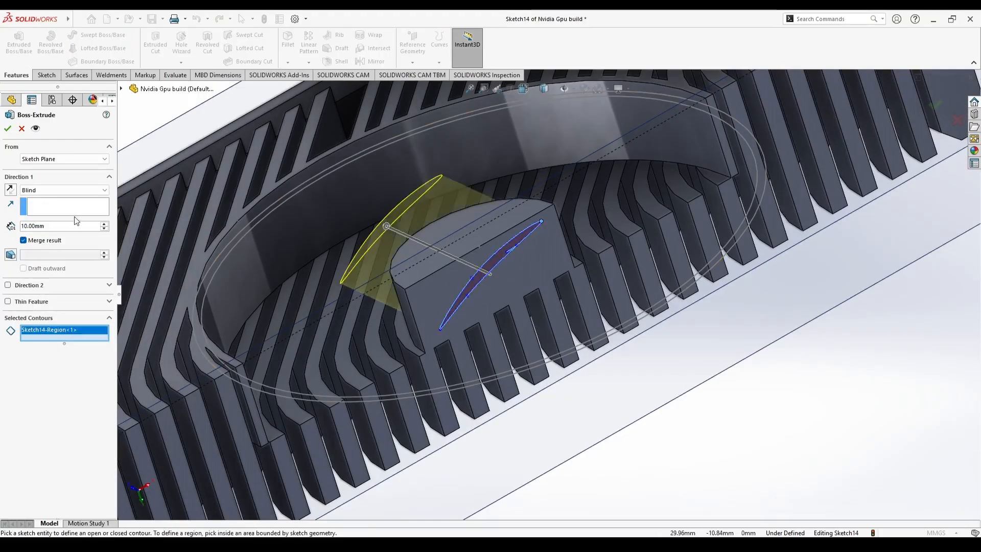
pyautogui.click(65, 190)
pyautogui.click(41, 220)
pyautogui.click(651, 133)
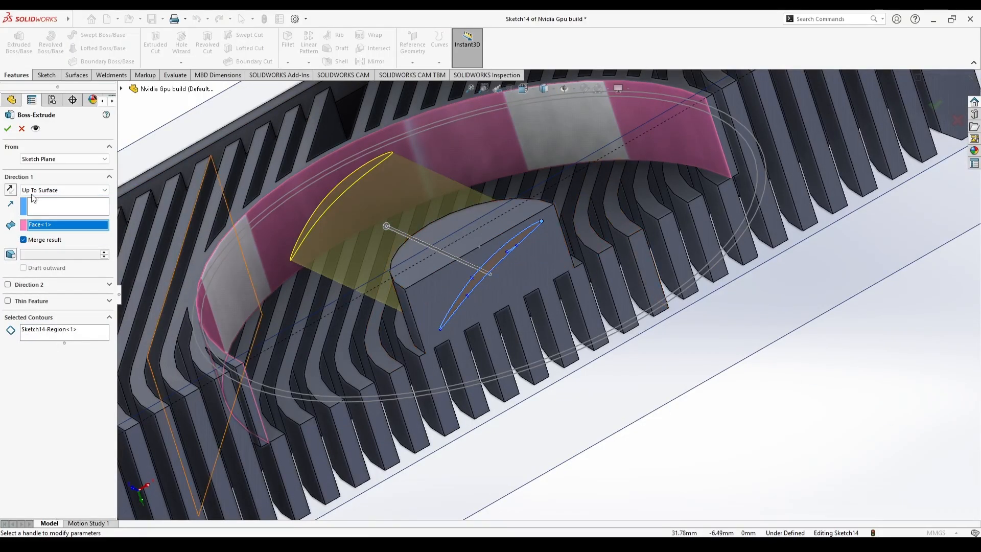
pyautogui.click(9, 131)
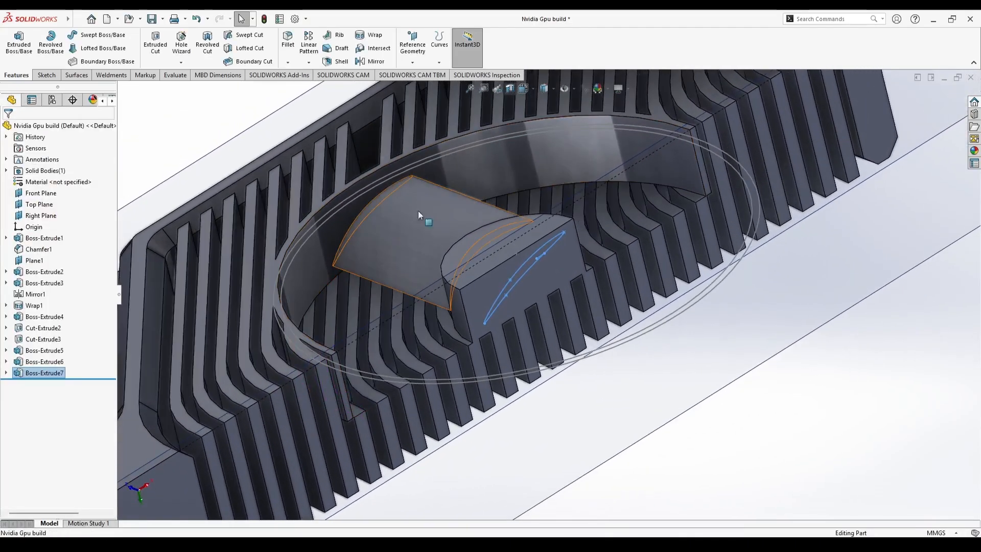
# - Turn off the section view and set up a circular pattern of the fan blade around the hub's circular edge
pyautogui.click(509, 92)
pyautogui.scroll(4, 559, 279)
pyautogui.moveTo(560, 278); pyautogui.dragTo(869, 242, button='middle')
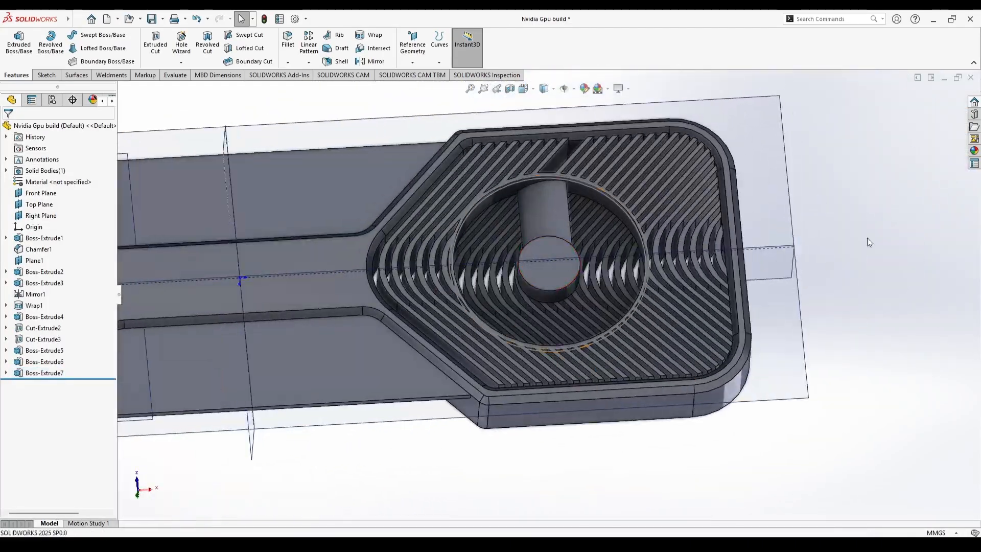
pyautogui.click(556, 221)
pyautogui.click(309, 62)
pyautogui.click(327, 88)
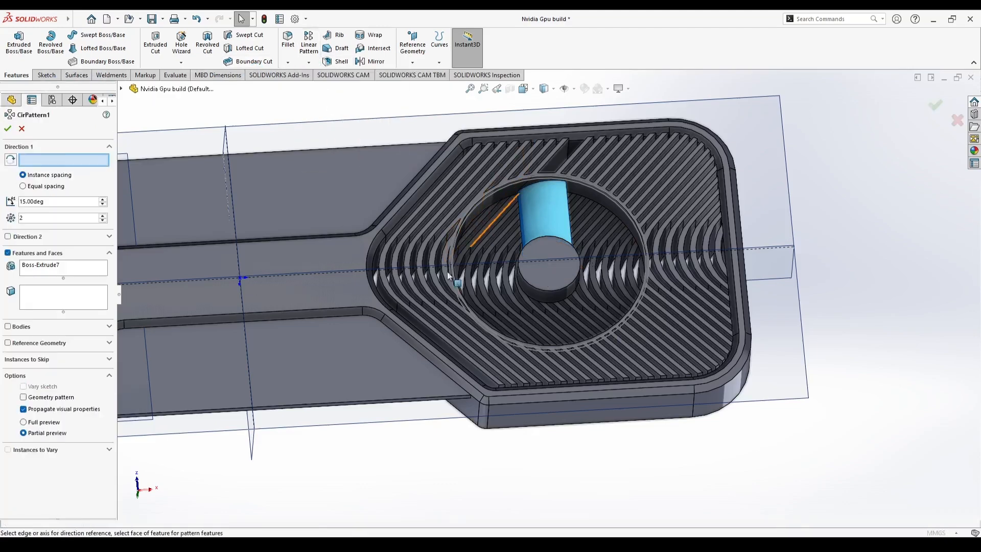
pyautogui.click(562, 289)
# - Try instance spacings of 25° and 45° with 15 blades in the circular pattern, adjusting the angle in increments
pyautogui.write('25')
pyautogui.press('Return')
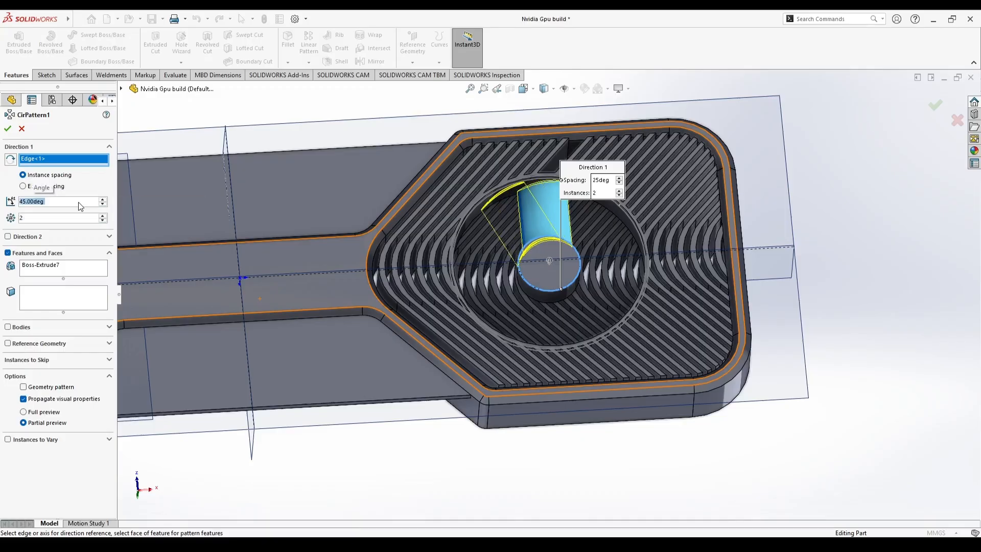
pyautogui.write('15')
pyautogui.press('Return')
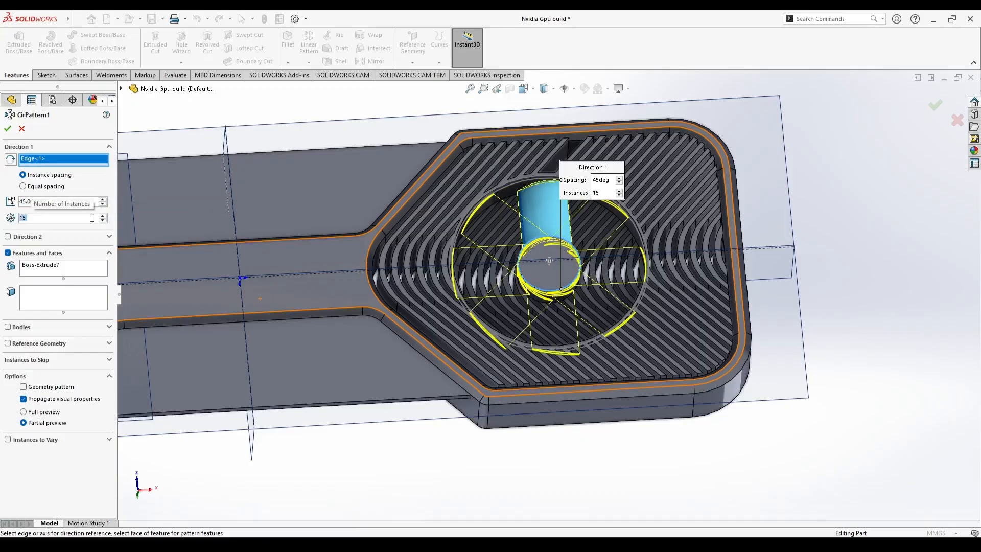
pyautogui.click(103, 203)
pyautogui.click(103, 204)
pyautogui.click(103, 203)
pyautogui.click(103, 203)
pyautogui.click(103, 204)
pyautogui.click(103, 204)
pyautogui.click(103, 203)
# - Set the blade pattern to equal spacing over 360° with 12 instances and create it
pyautogui.click(23, 186)
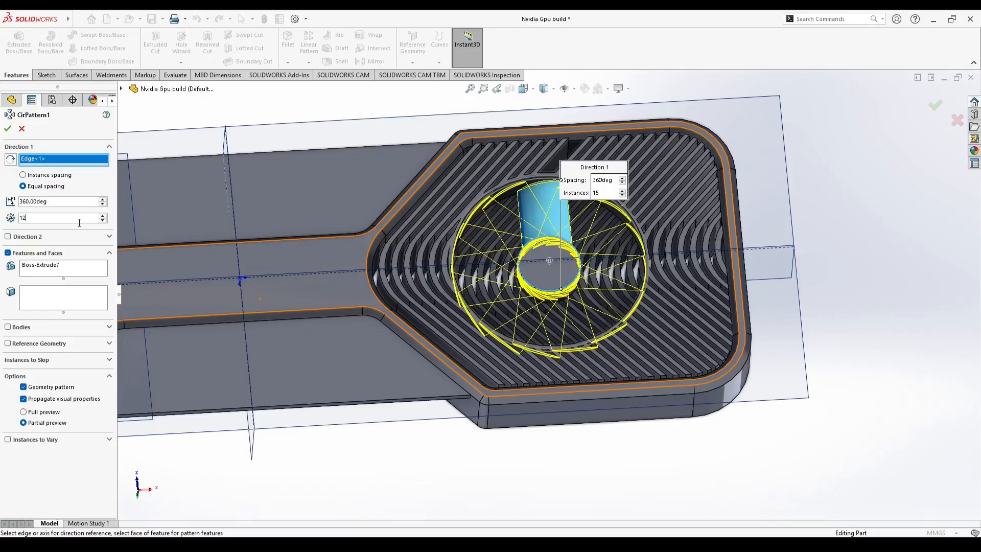
pyautogui.write('10')
pyautogui.press('Return')
# - Start a new sketch on the flat face of the card's outer frame, on the side showing the empty hexagonal recess
pyautogui.moveTo(409, 355); pyautogui.dragTo(553, 275, button='middle')
pyautogui.scroll(-5, 553, 276)
pyautogui.moveTo(564, 327); pyautogui.dragTo(486, 504, button='middle')
pyautogui.scroll(3, 606, 204)
pyautogui.scroll(-3, 367, 268)
pyautogui.scroll(4, 334, 429)
pyautogui.moveTo(405, 399); pyautogui.dragTo(467, 322, button='middle')
pyautogui.click(467, 322)
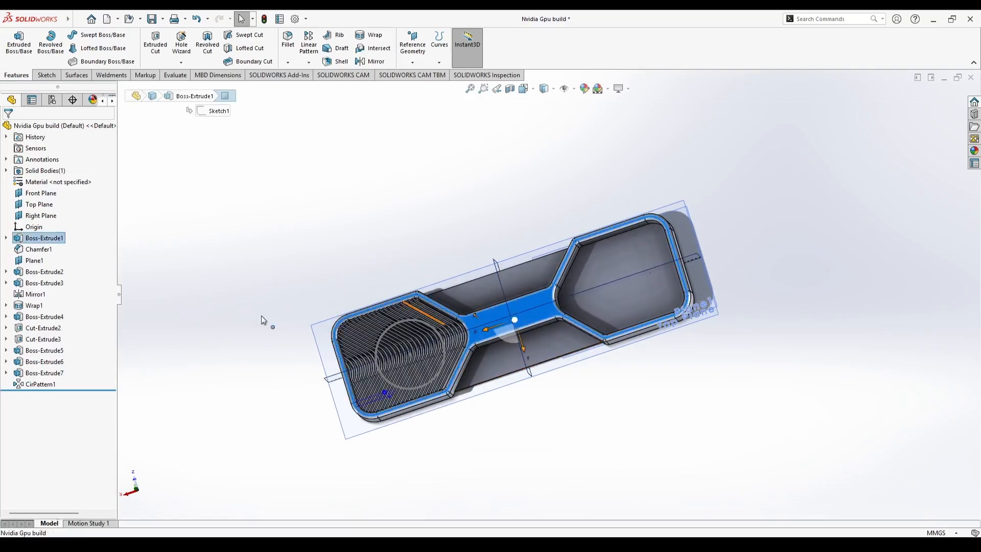
pyautogui.moveTo(178, 225)
pyautogui.mouseDown(button='middle')
pyautogui.moveTo(297, 342)
pyautogui.moveTo(230, 292)
pyautogui.mouseUp(button='middle')
pyautogui.click(47, 76)
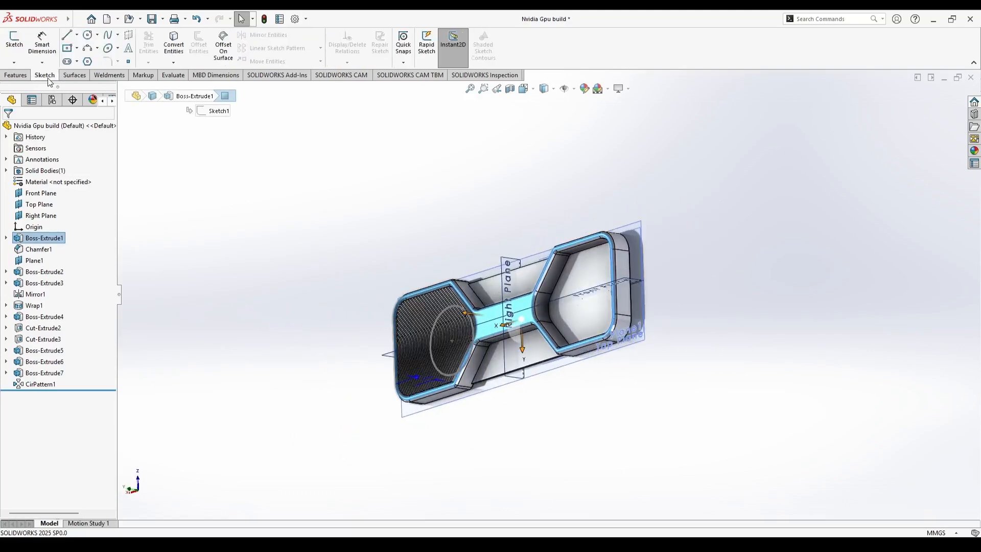
pyautogui.click(15, 44)
pyautogui.click(608, 386)
pyautogui.scroll(2, 608, 385)
pyautogui.scroll(-4, 609, 385)
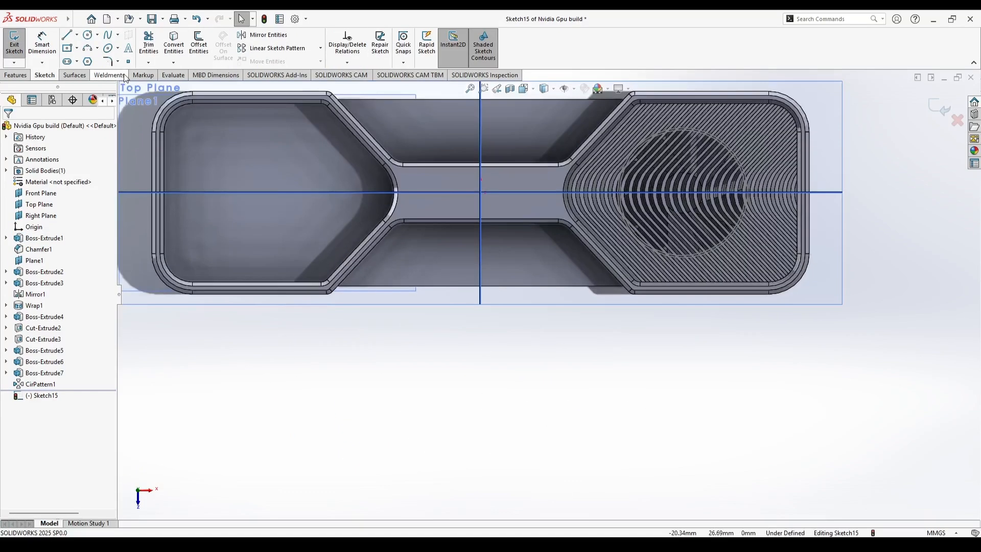
# - Sketch a slanted line about 30 mm long at about 53° beside the empty recess's diagonal frame edge near the central bridge
pyautogui.click(67, 36)
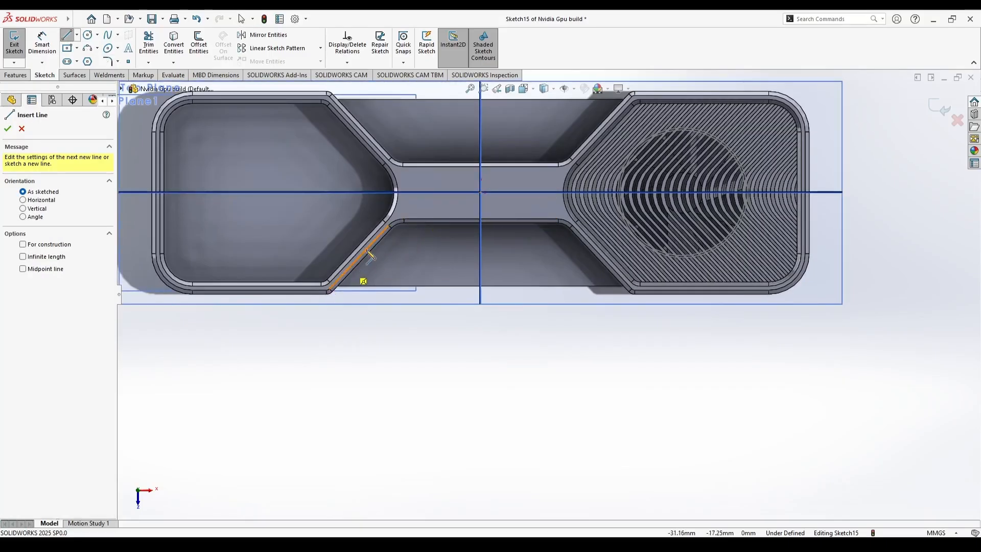
pyautogui.click(340, 308)
pyautogui.click(415, 210)
pyautogui.press('Escape')
# - Try to add a relation between the slanted line's midpoint and the frame's diagonal edge
pyautogui.click(378, 259)
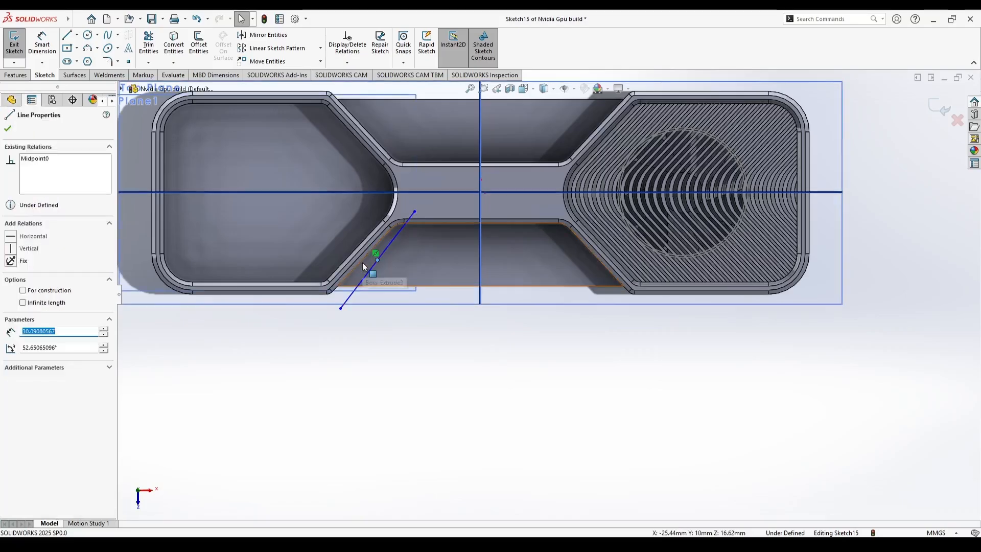
pyautogui.keyDown('ctrl'); pyautogui.click(361, 261); pyautogui.keyUp('ctrl')
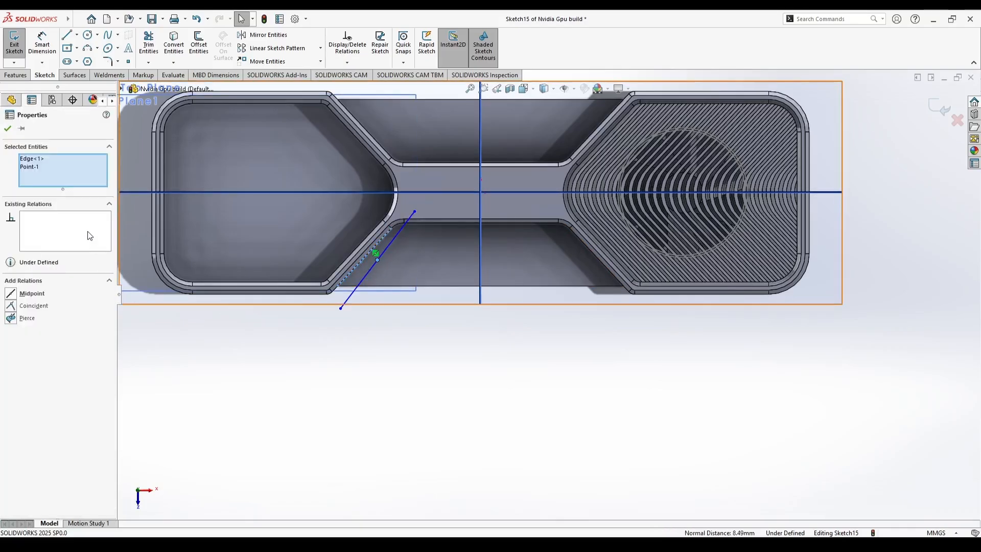
pyautogui.press('Escape')
pyautogui.scroll(-3, 393, 278)
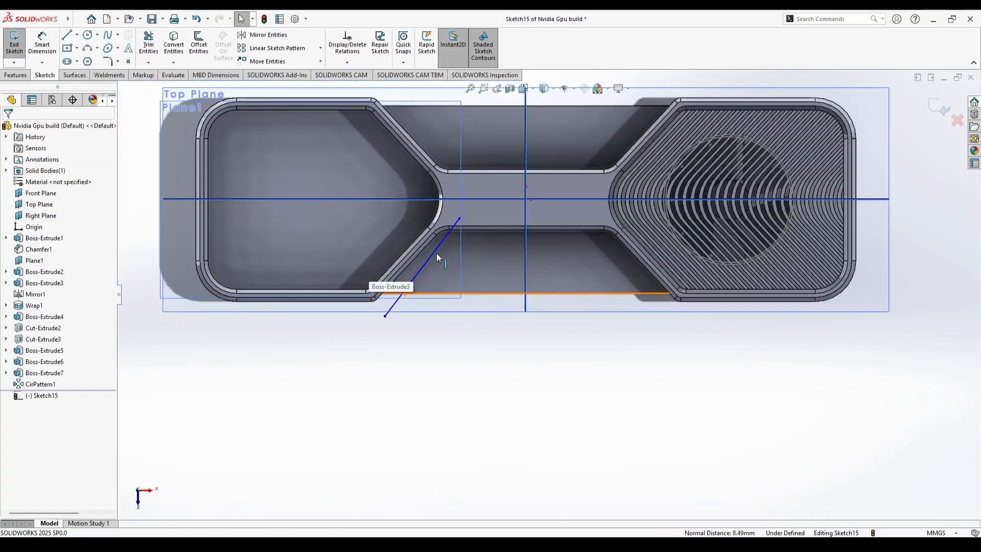
# - Make the slanted line parallel to the frame's diagonal edge beside the empty recess
pyautogui.click(395, 276)
pyautogui.keyDown('ctrl'); pyautogui.click(426, 281); pyautogui.keyUp('ctrl')
pyautogui.click(29, 317)
pyautogui.press('Escape')
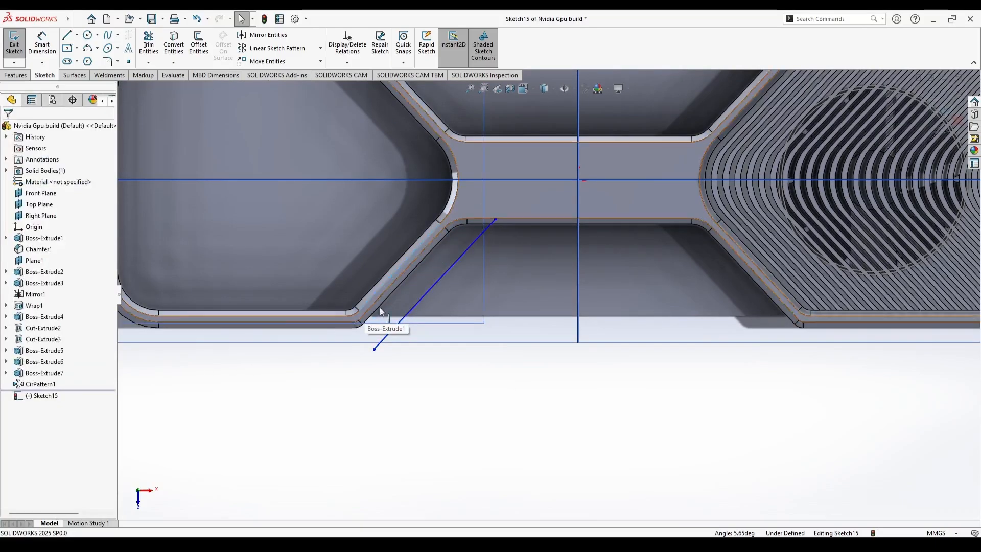
pyautogui.click(424, 295)
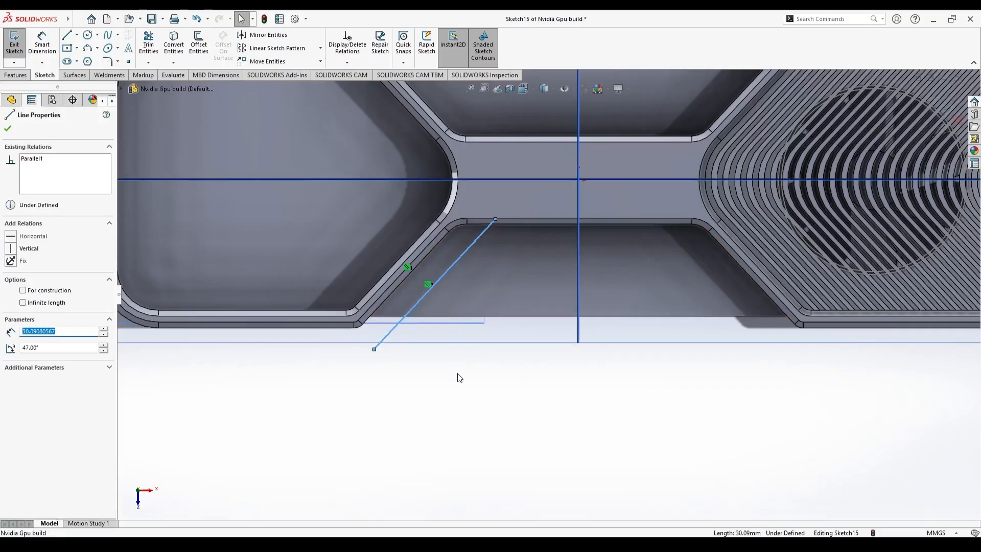
pyautogui.press('Escape')
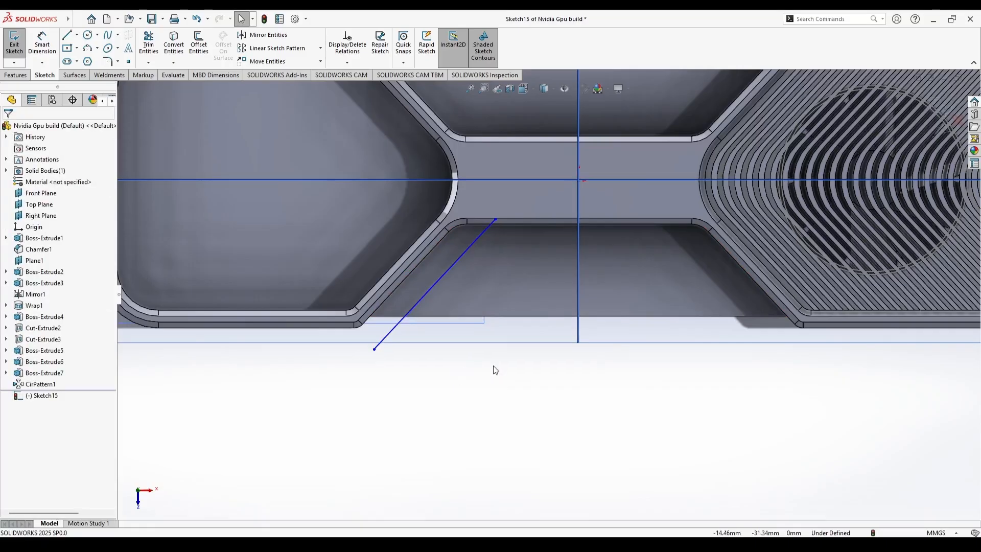
# - Move the slanted line closer to the diagonal frame edge, lengthen it to about 35 mm, and reopen its sketch for editing
pyautogui.click(439, 277)
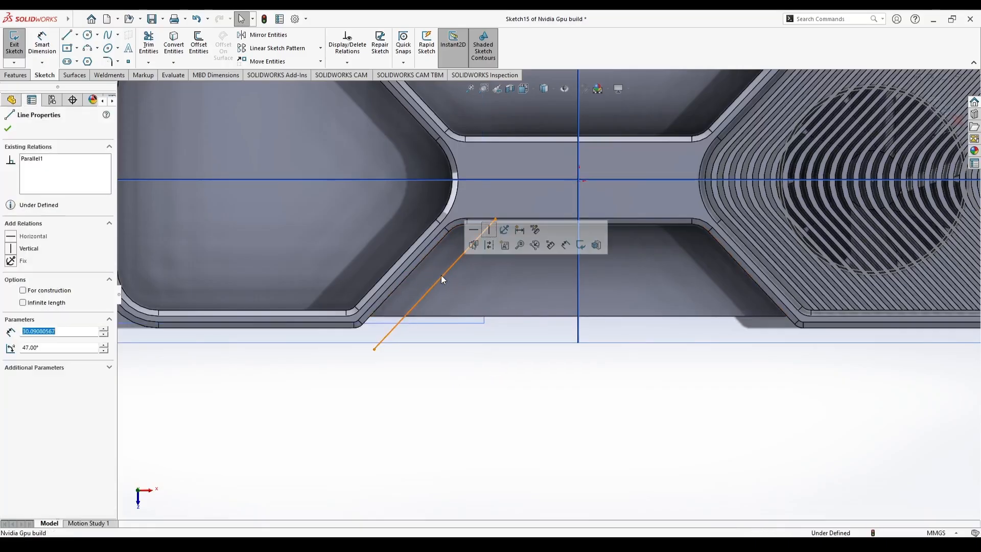
pyautogui.moveTo(439, 279); pyautogui.dragTo(425, 271)
pyautogui.moveTo(484, 208); pyautogui.dragTo(504, 186)
pyautogui.doubleClick(408, 370)
pyautogui.rightClick(55, 397)
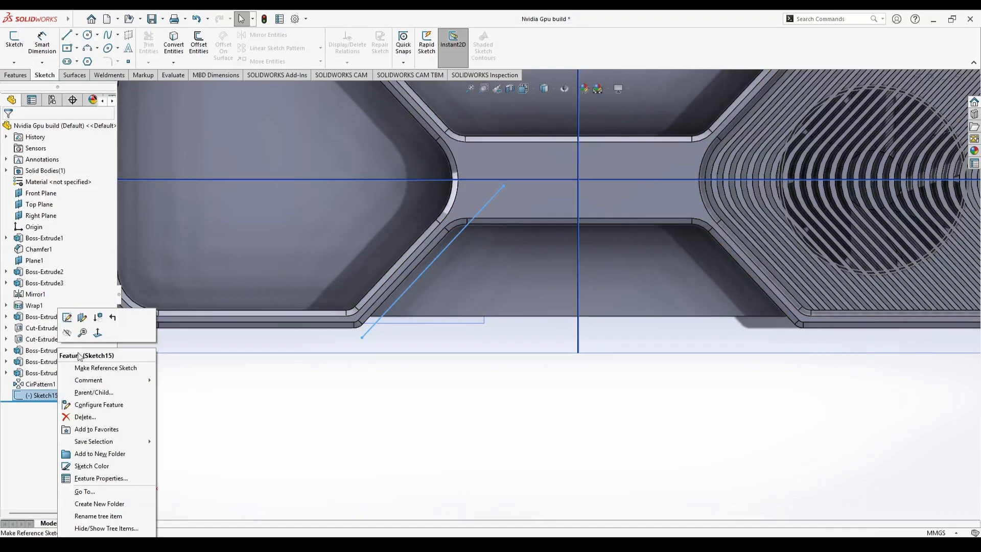
pyautogui.click(67, 317)
pyautogui.scroll(-4, 478, 351)
# - Pattern the slanted line linearly along the X-axis with 2 mm spacing and 34 instances
pyautogui.click(443, 336)
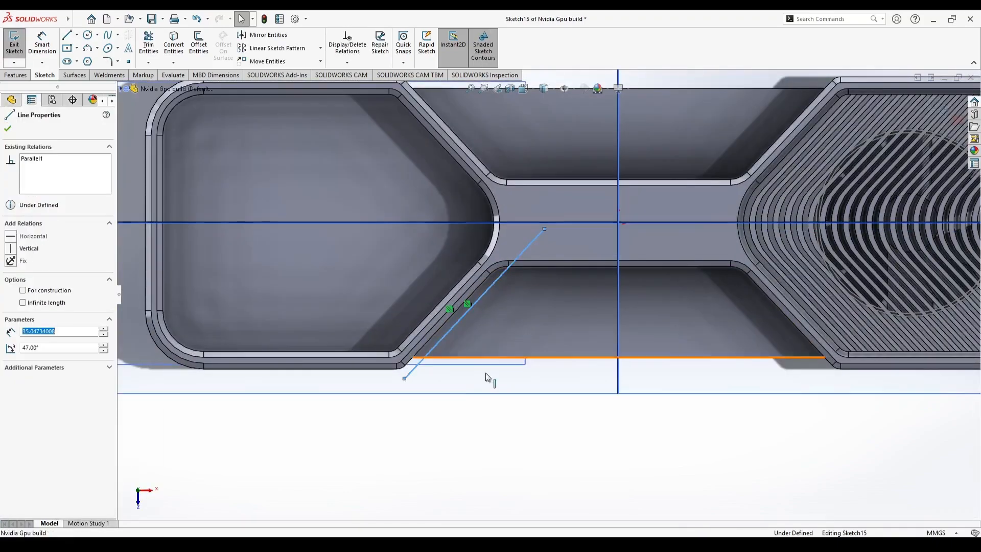
pyautogui.click(283, 49)
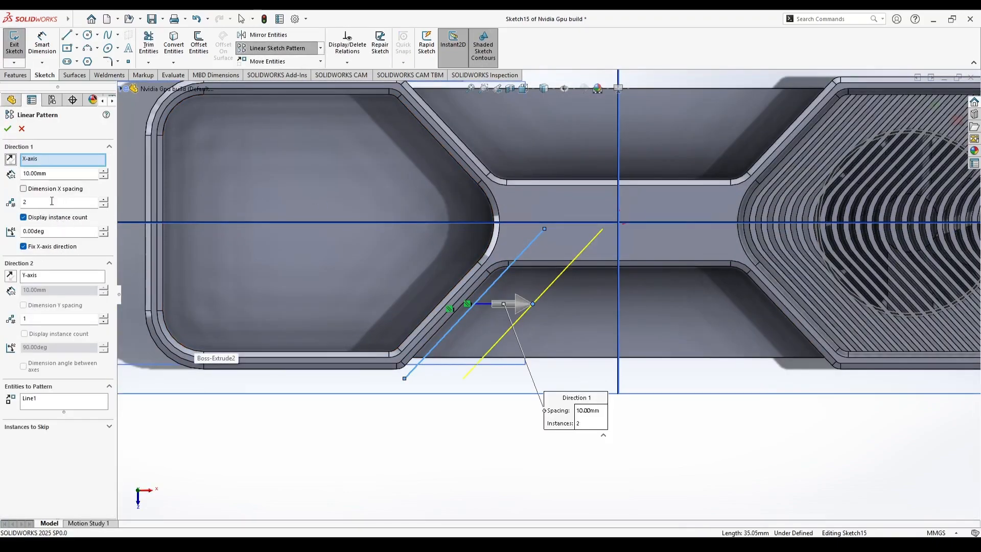
pyautogui.write('1')
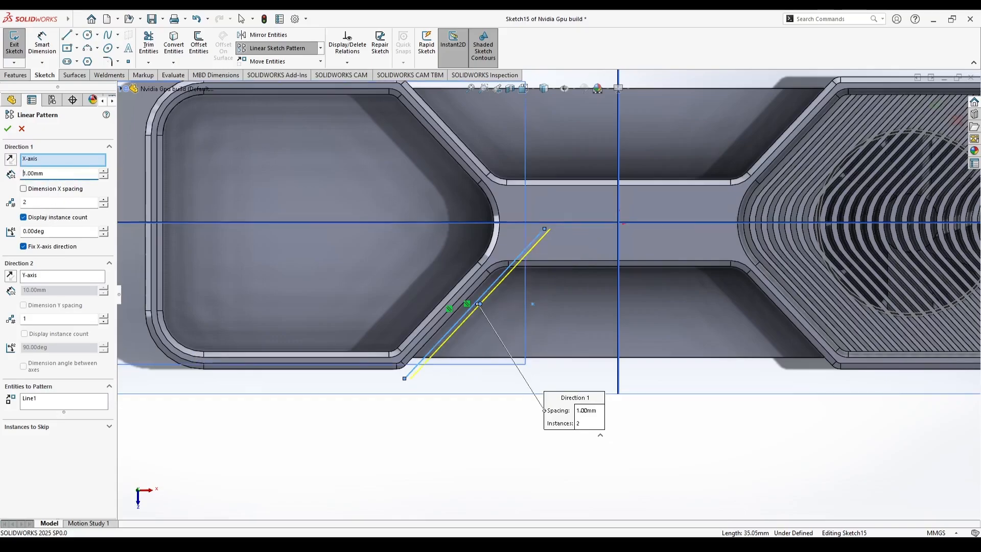
pyautogui.moveTo(479, 304); pyautogui.dragTo(485, 305)
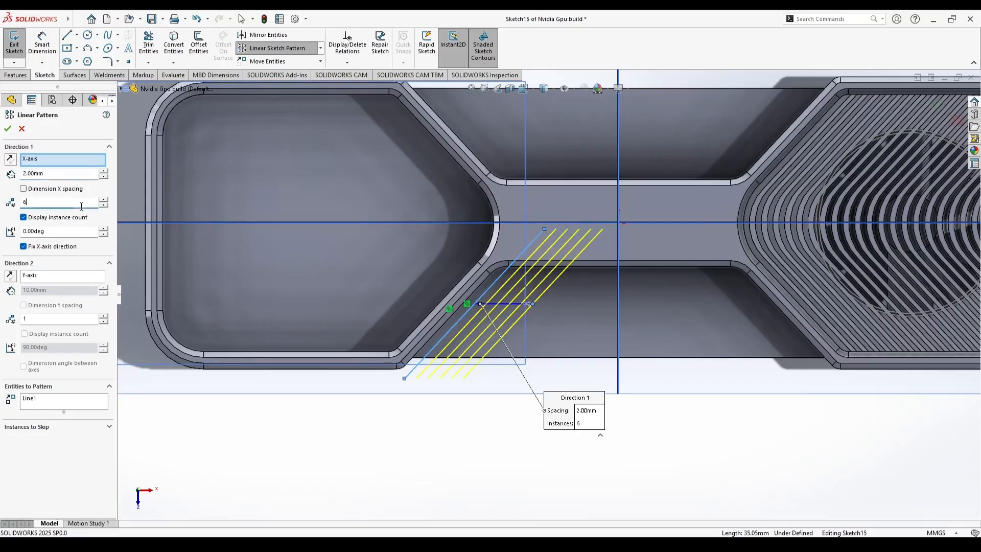
pyautogui.press('BackSpace')
pyautogui.write('25')
pyautogui.press('BackSpace')
pyautogui.write('30')
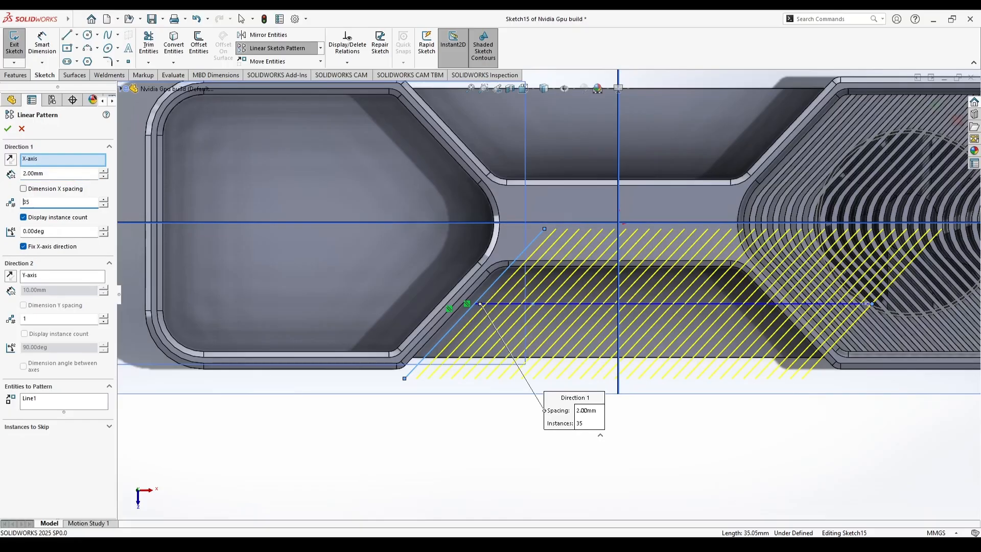
pyautogui.press('Return')
pyautogui.write('34')
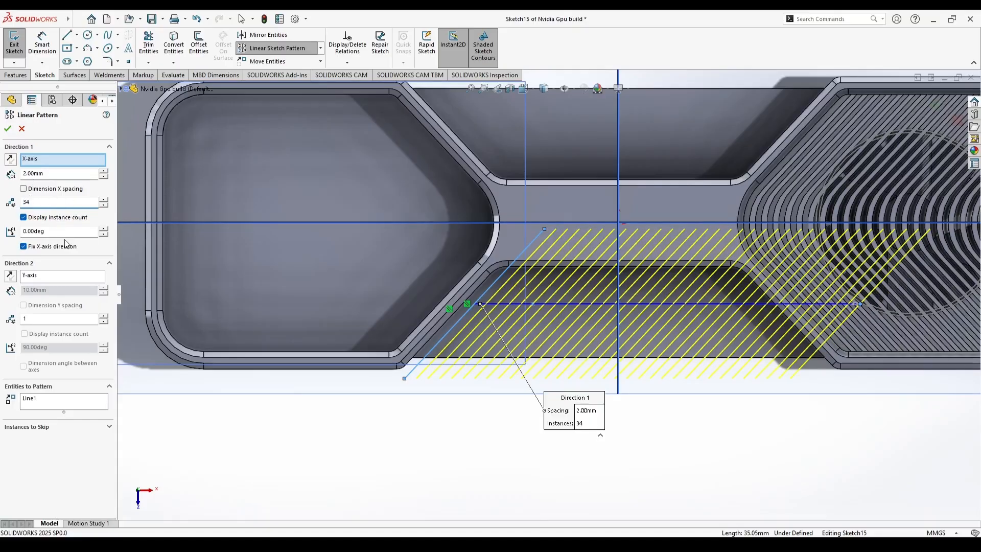
pyautogui.click(7, 129)
# - Convert the six edges bounding the trapezoidal area below the central bridge into sketch entities, including both rounded corners and the long outer edge
pyautogui.scroll(-2, 494, 278)
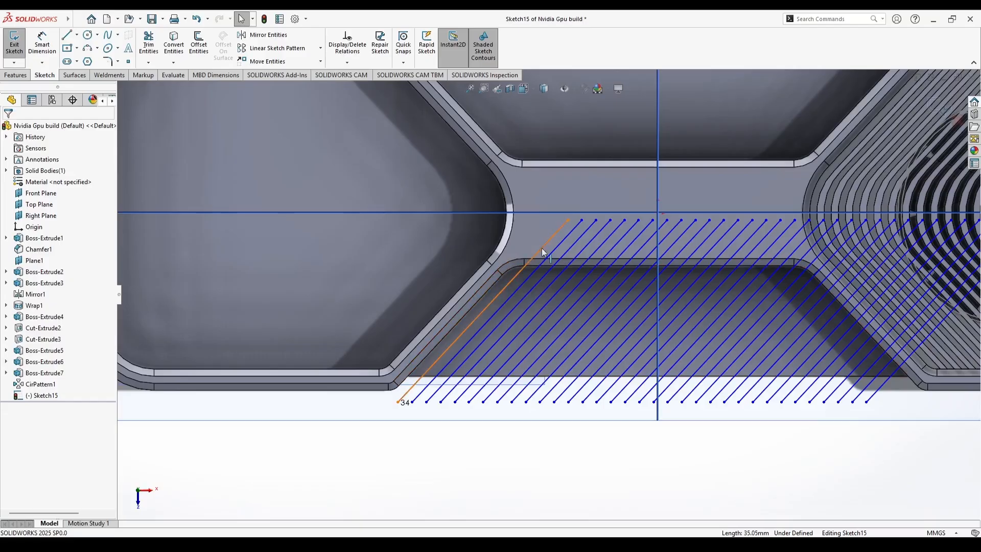
pyautogui.scroll(2, 542, 248)
pyautogui.scroll(-3, 434, 363)
pyautogui.click(173, 45)
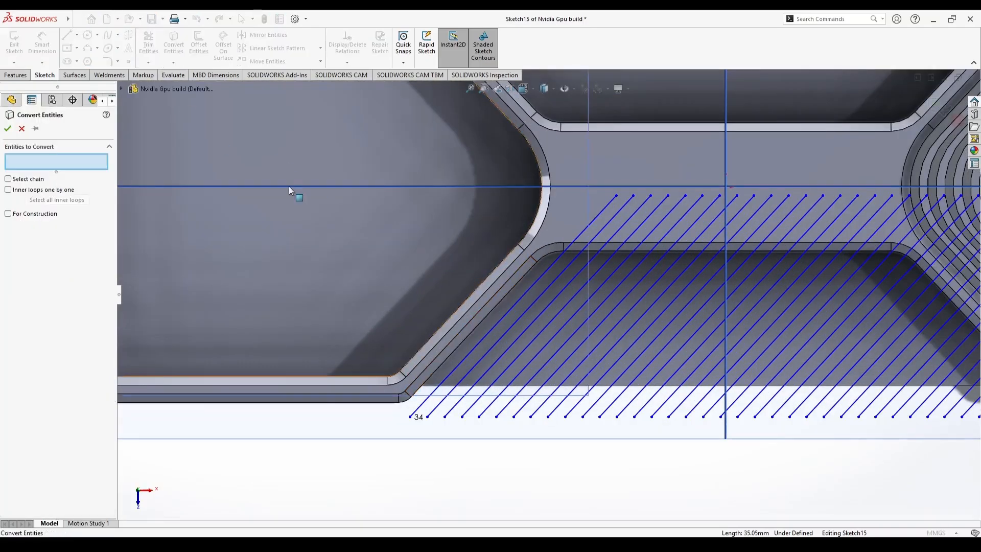
pyautogui.click(425, 395)
pyautogui.click(565, 253)
pyautogui.click(577, 251)
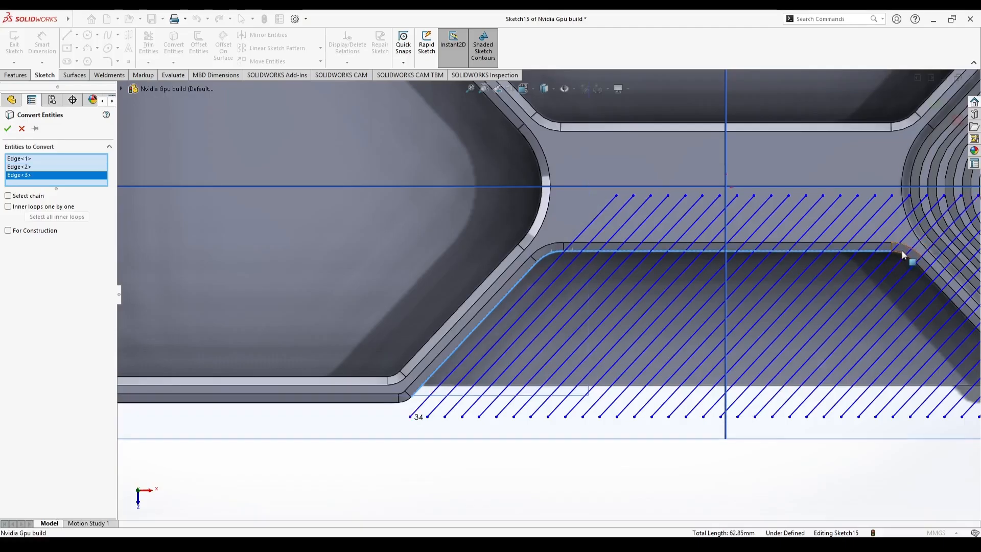
pyautogui.click(909, 258)
pyautogui.click(923, 270)
pyautogui.scroll(2, 933, 318)
pyautogui.scroll(-4, 933, 332)
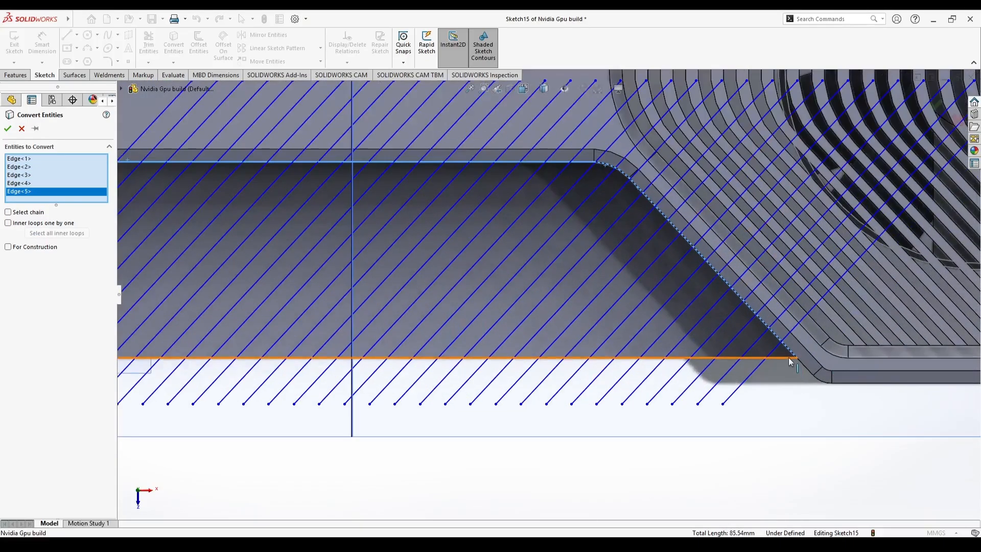
pyautogui.click(787, 359)
pyautogui.scroll(2, 467, 371)
pyautogui.scroll(3, 391, 305)
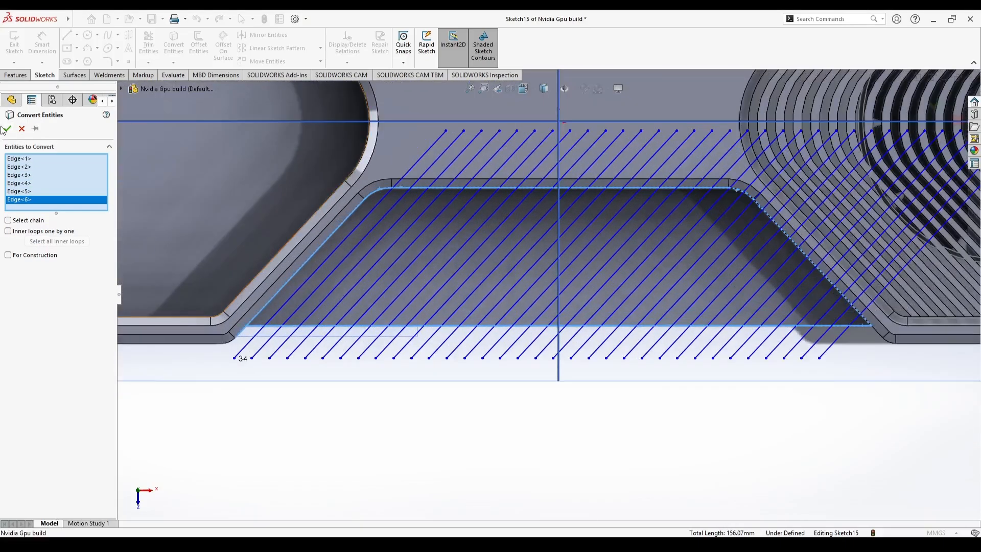
pyautogui.press('Return')
# - Trim away all patterned line portions that extend outside the converted trapezoidal border
pyautogui.scroll(-3, 516, 302)
pyautogui.click(149, 45)
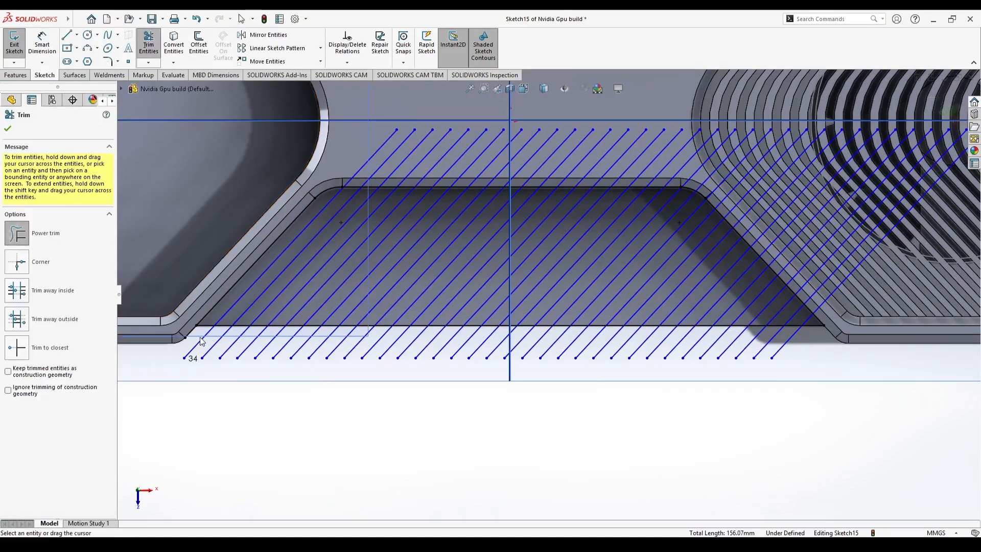
pyautogui.moveTo(187, 328)
pyautogui.mouseDown()
pyautogui.moveTo(319, 355)
pyautogui.moveTo(782, 367)
pyautogui.mouseUp()
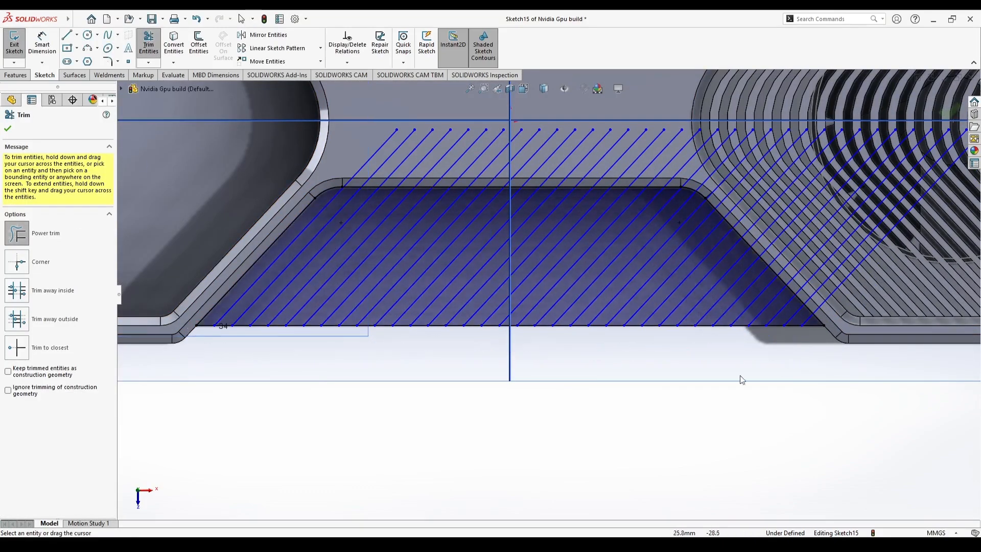
pyautogui.scroll(2, 470, 226)
pyautogui.scroll(-2, 434, 179)
pyautogui.moveTo(405, 175)
pyautogui.mouseDown()
pyautogui.moveTo(837, 184)
pyautogui.moveTo(919, 289)
pyautogui.mouseUp()
pyautogui.scroll(2, 390, 262)
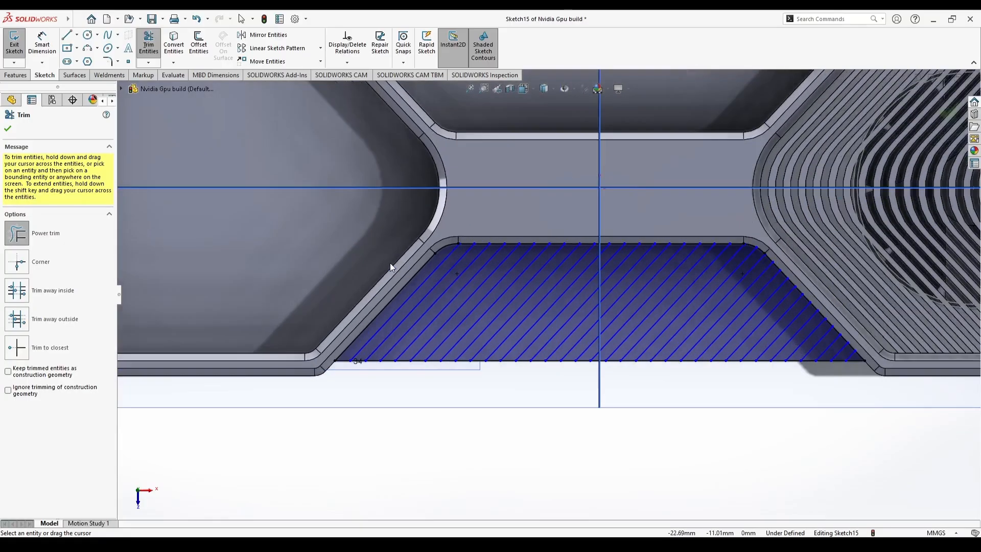
# - Delete the converted arc at the trapezoid's rounded corner nearest the empty recess
pyautogui.scroll(-4, 384, 277)
pyautogui.press('Escape')
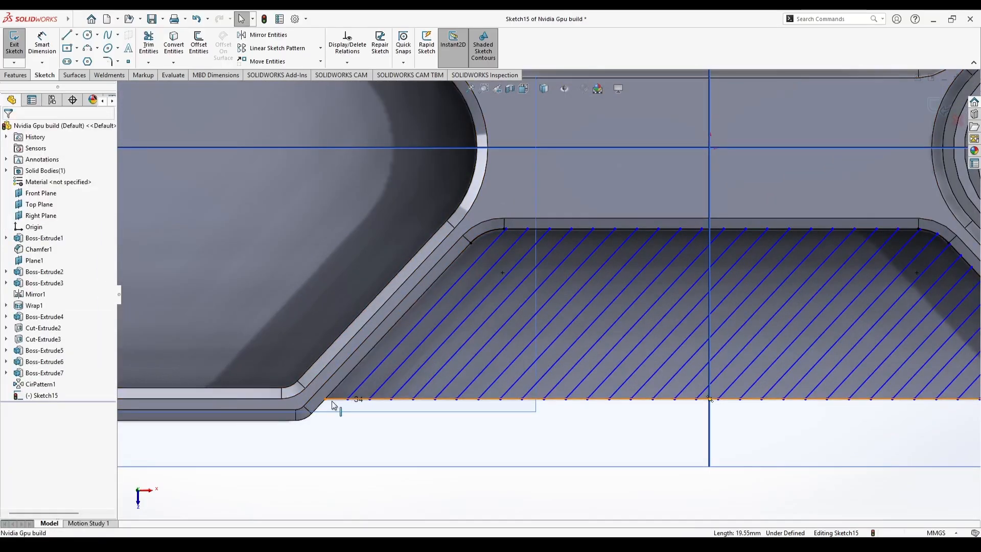
pyautogui.click(332, 400)
pyautogui.click(339, 465)
pyautogui.click(480, 235)
pyautogui.press('Delete')
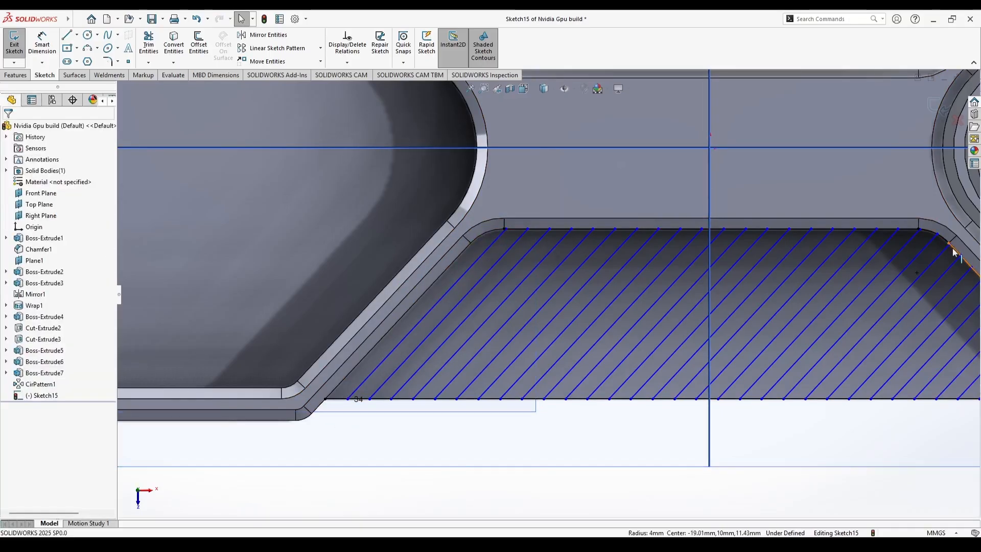
# - Trim alternate segments of the converted border between the slanted lines, starting near the empty recess
pyautogui.scroll(2, 950, 289)
pyautogui.scroll(-2, 945, 301)
pyautogui.scroll(-1, 906, 323)
pyautogui.scroll(2, 510, 282)
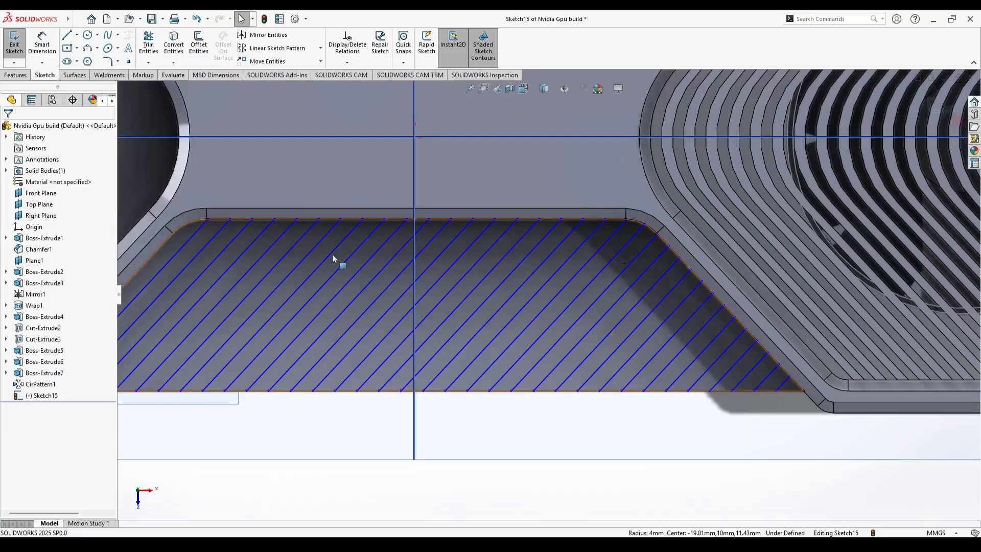
pyautogui.click(148, 45)
pyautogui.scroll(2, 296, 257)
pyautogui.scroll(-2, 295, 257)
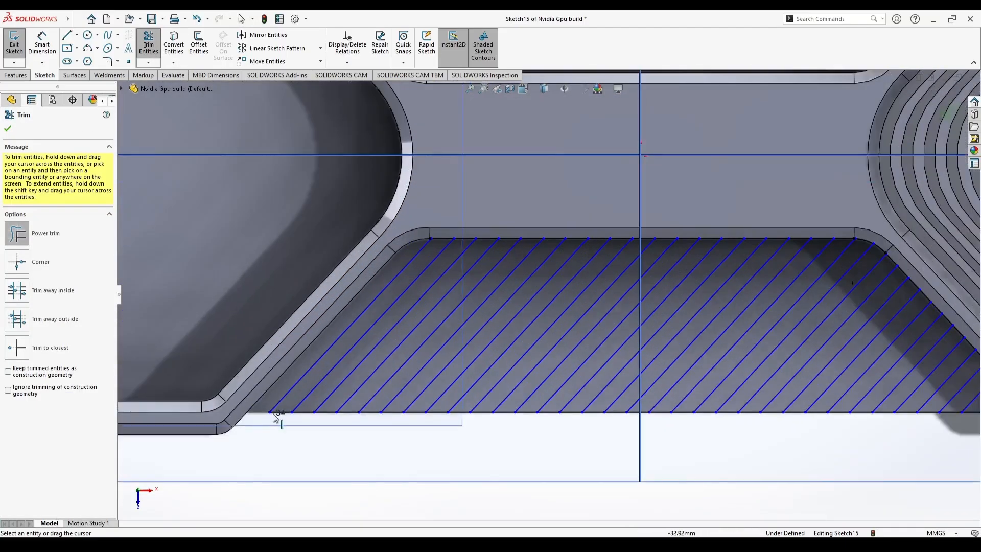
pyautogui.moveTo(318, 419); pyautogui.dragTo(312, 403)
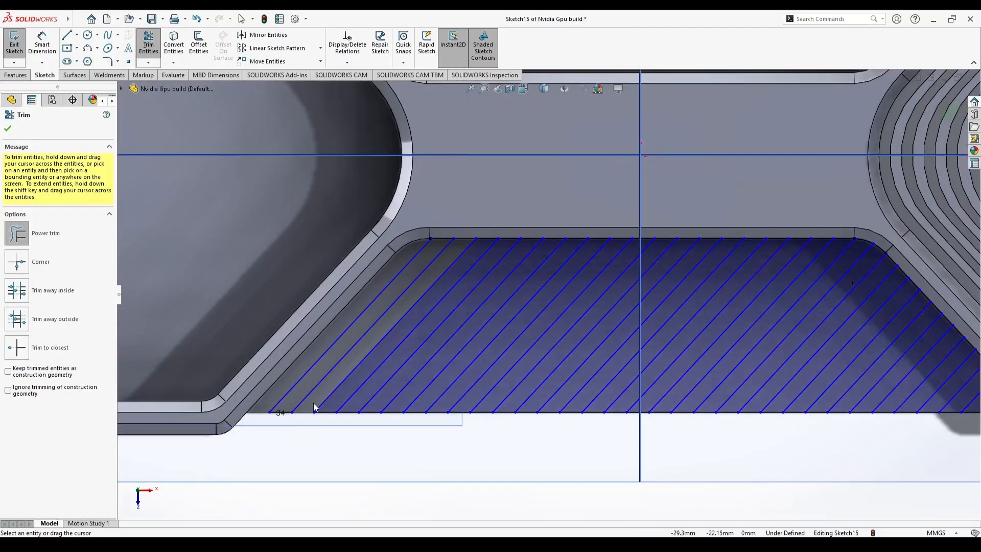
pyautogui.scroll(1, 280, 413)
pyautogui.scroll(-2, 281, 353)
pyautogui.scroll(4, 566, 309)
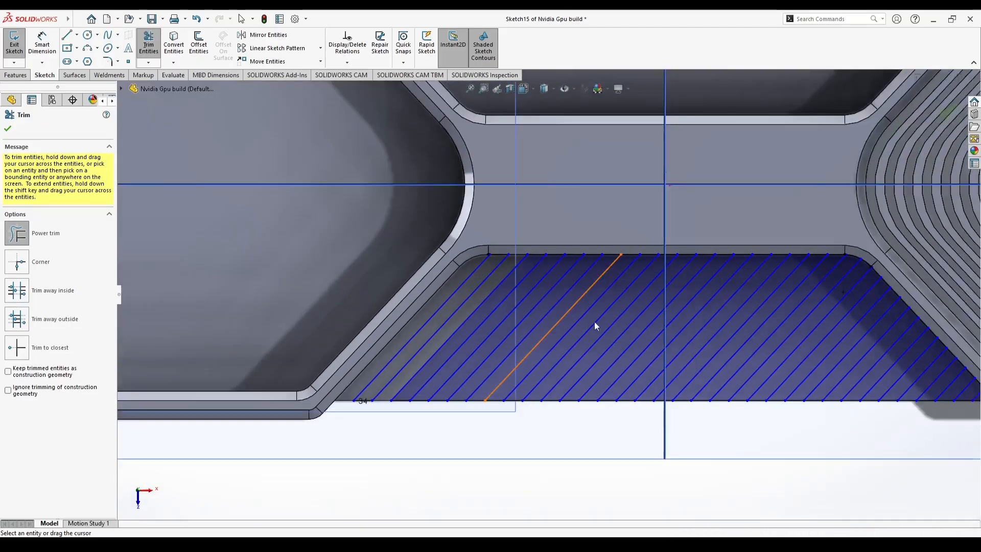
pyautogui.scroll(-3, 743, 323)
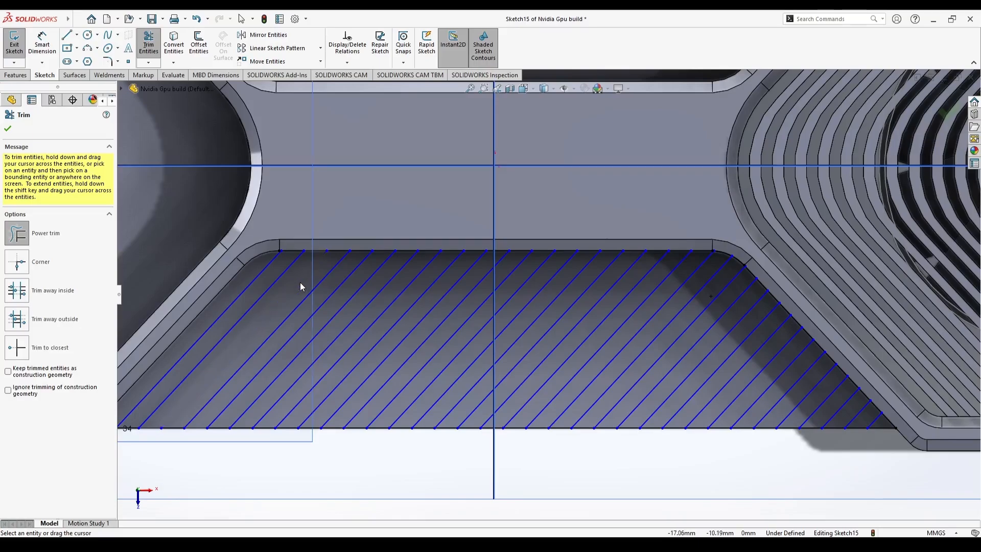
# - Undo the border segment trims and the deletion of the corner arc
pyautogui.hotkey('ctrl', 'z')
pyautogui.scroll(3, 302, 305)
pyautogui.scroll(-5, 385, 384)
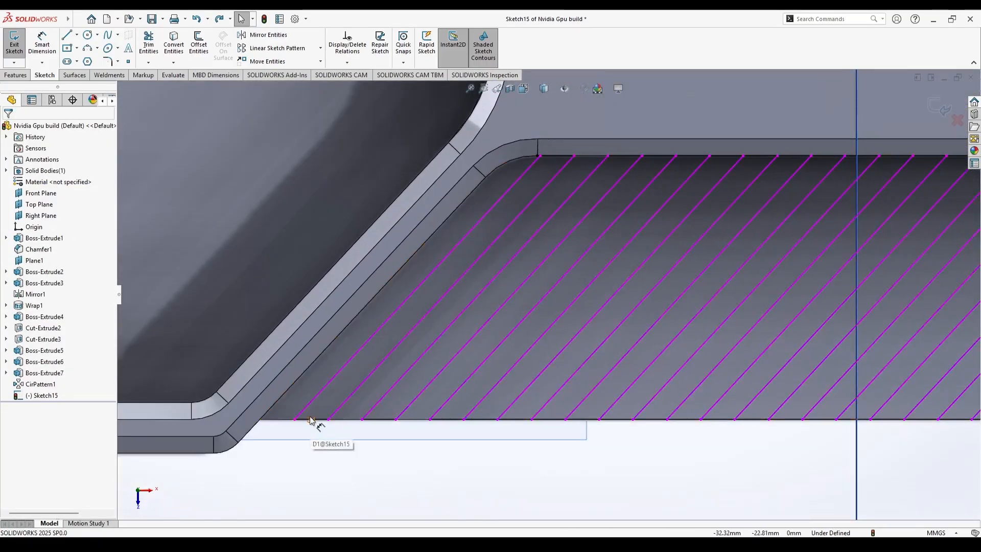
pyautogui.scroll(2, 450, 393)
pyautogui.hotkey('ctrl', 'z')
pyautogui.hotkey('ctrl', 'z')
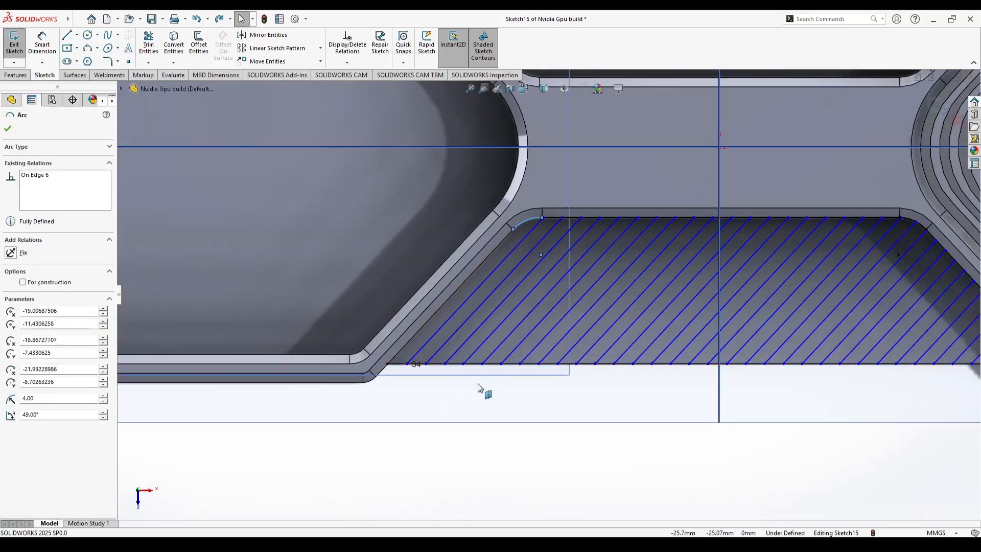
# - Trim the converted corner arc and the first border segments between the slanted lines on the empty recess's side
pyautogui.click(499, 394)
pyautogui.scroll(-1, 499, 395)
pyautogui.scroll(1, 528, 169)
pyautogui.scroll(1, 498, 246)
pyautogui.scroll(-2, 492, 242)
pyautogui.click(149, 44)
pyautogui.scroll(2, 500, 268)
pyautogui.scroll(-3, 490, 264)
pyautogui.moveTo(585, 202)
pyautogui.mouseDown()
pyautogui.moveTo(591, 217)
pyautogui.moveTo(542, 243)
pyautogui.mouseUp()
pyautogui.moveTo(402, 422); pyautogui.dragTo(409, 397)
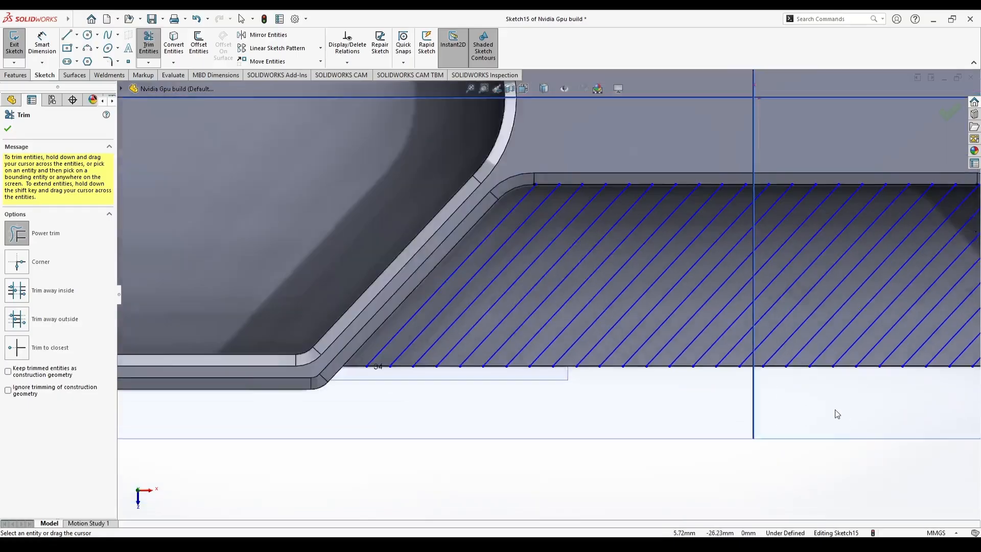
# - Trim alternate segments of the converted border between the slanted lines along the trapezoid's open long edge, working towards the fan side
pyautogui.keyDown('ctrl'); pyautogui.moveTo(834, 412); pyautogui.dragTo(668, 356, button='middle'); pyautogui.keyUp('ctrl')
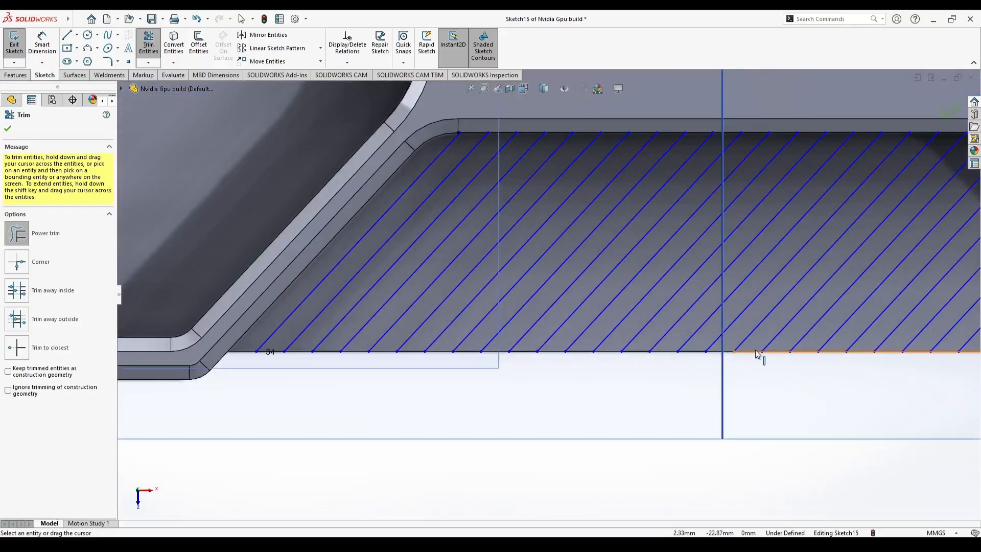
pyautogui.scroll(1, 820, 361)
pyautogui.scroll(-1, 821, 361)
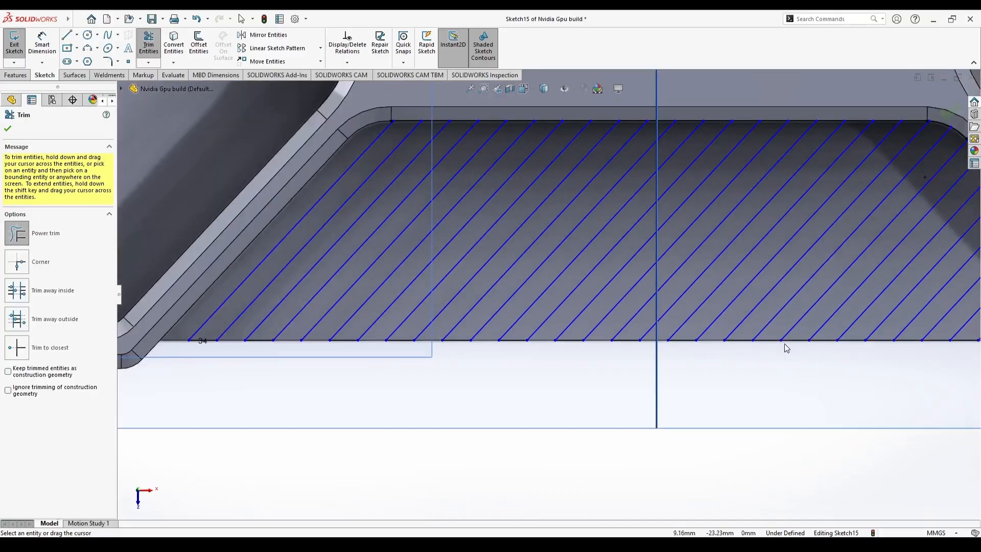
pyautogui.scroll(-1, 843, 343)
pyautogui.scroll(2, 876, 347)
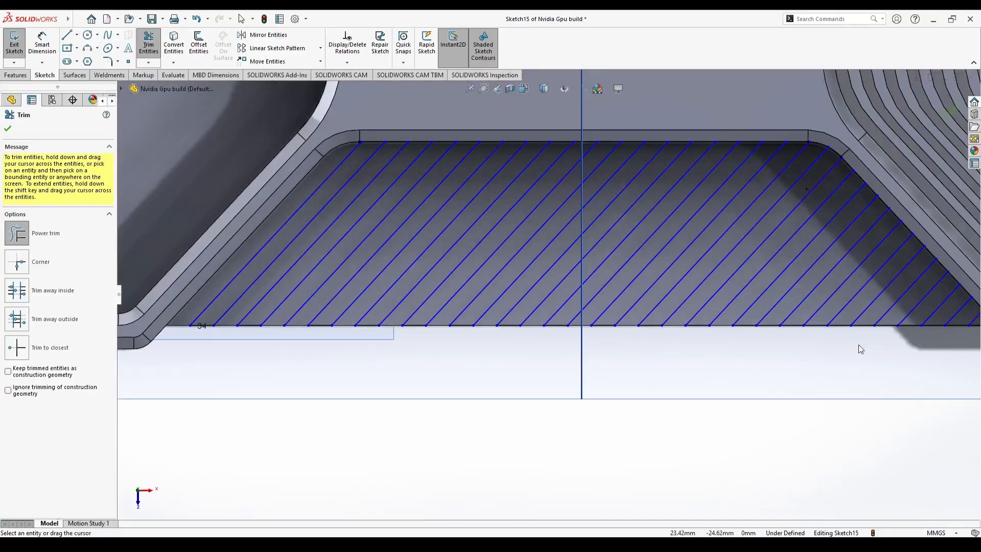
pyautogui.scroll(-1, 838, 342)
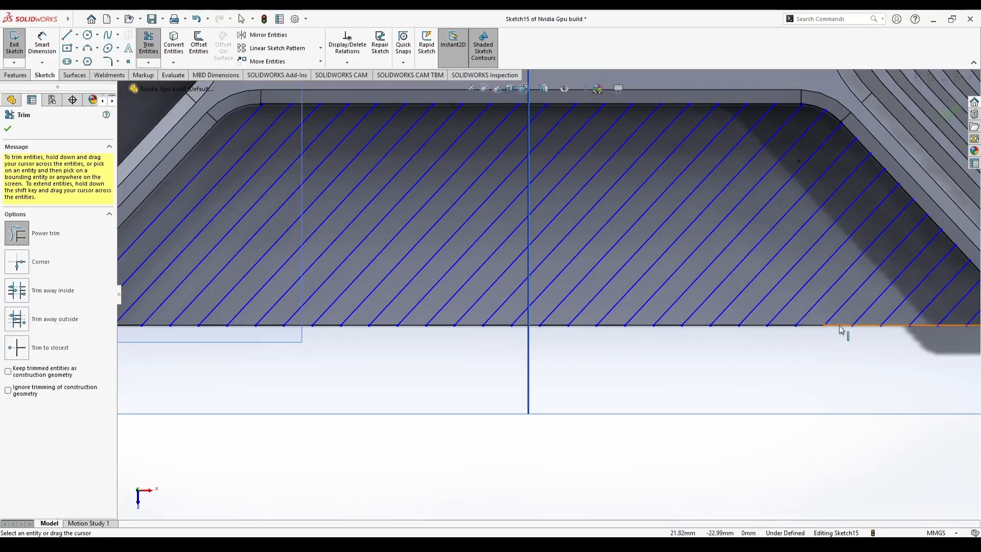
pyautogui.scroll(3, 934, 320)
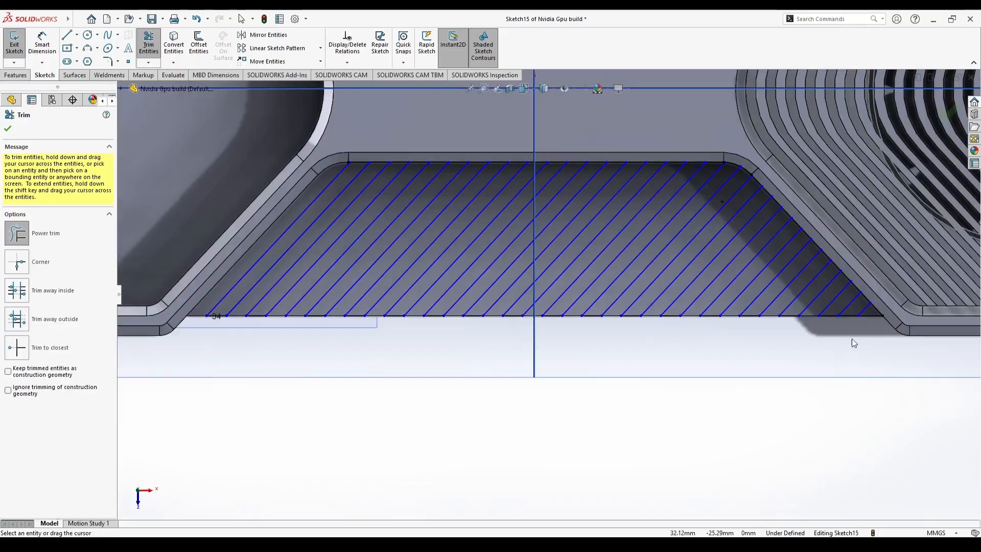
pyautogui.scroll(-4, 757, 298)
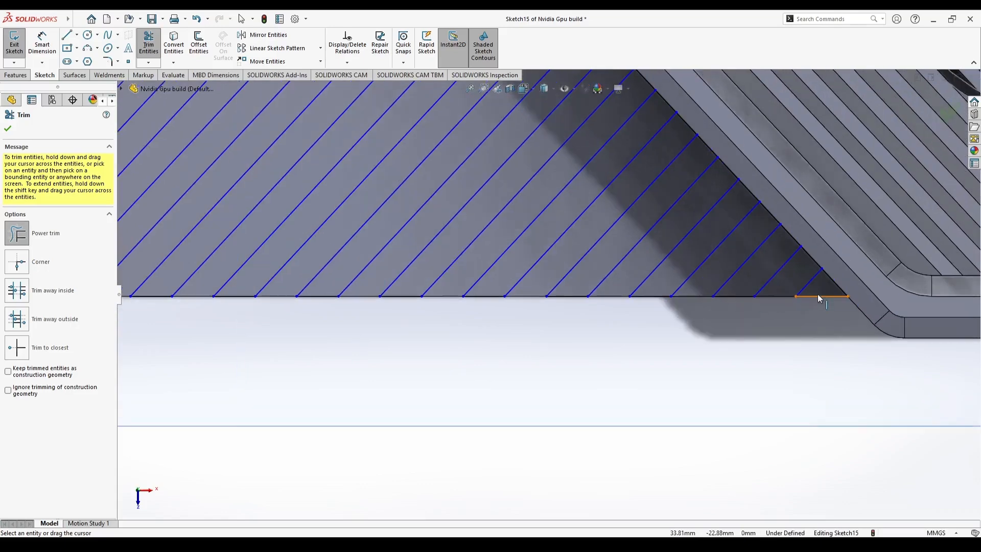
pyautogui.keyDown('ctrl'); pyautogui.moveTo(817, 296); pyautogui.dragTo(769, 306, button='middle'); pyautogui.keyUp('ctrl')
pyautogui.scroll(4, 768, 306)
pyautogui.scroll(-3, 540, 235)
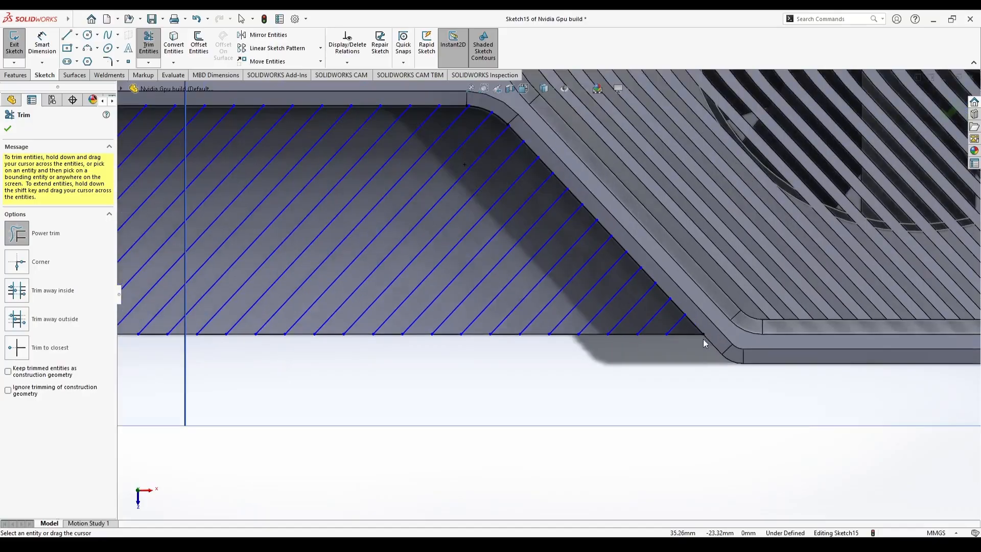
# - Trim the gap segments between the first slanted fins on the trapezoid's inner edge, including the remnant at the rounded corner near the recess
pyautogui.scroll(3, 313, 302)
pyautogui.scroll(-3, 495, 337)
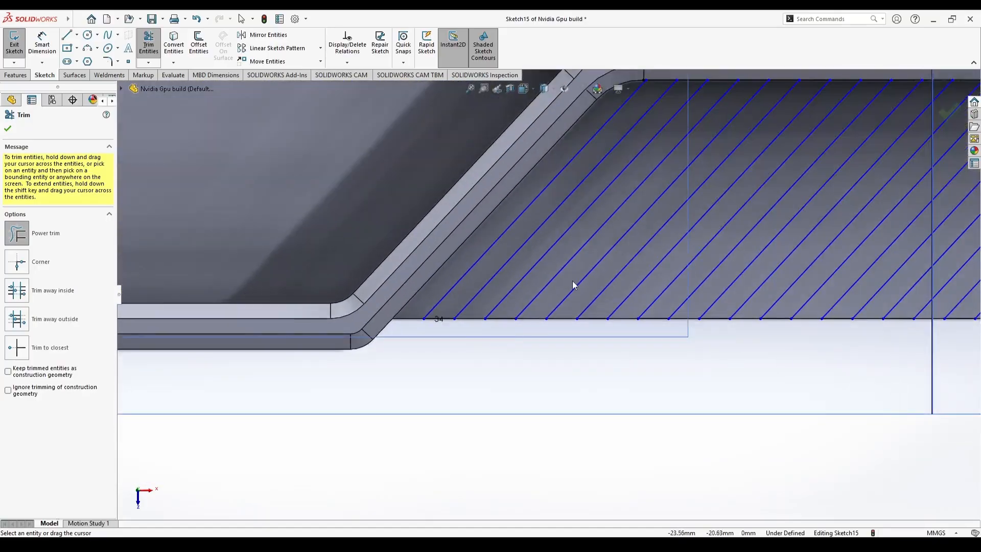
pyautogui.scroll(-2, 666, 135)
pyautogui.scroll(-1, 666, 135)
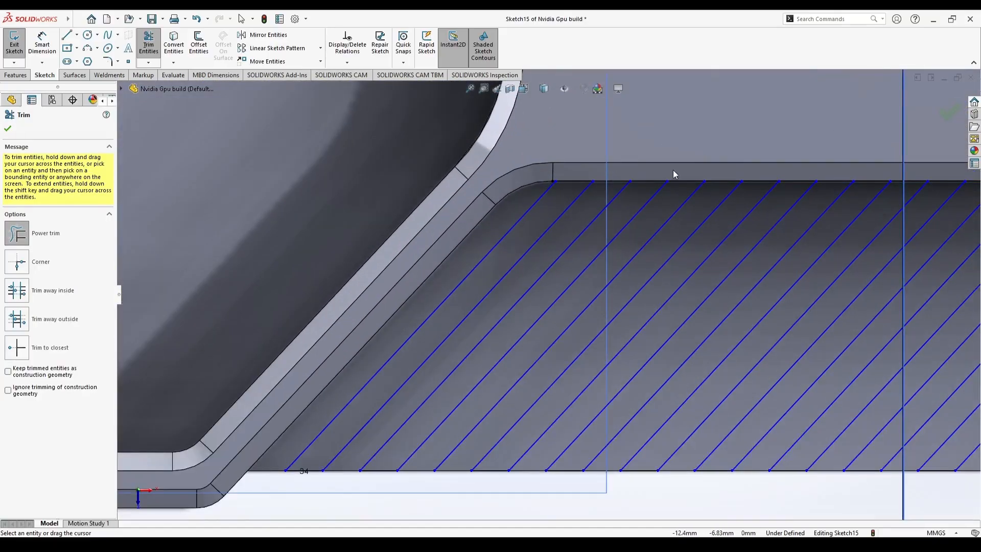
pyautogui.moveTo(688, 174); pyautogui.dragTo(688, 187)
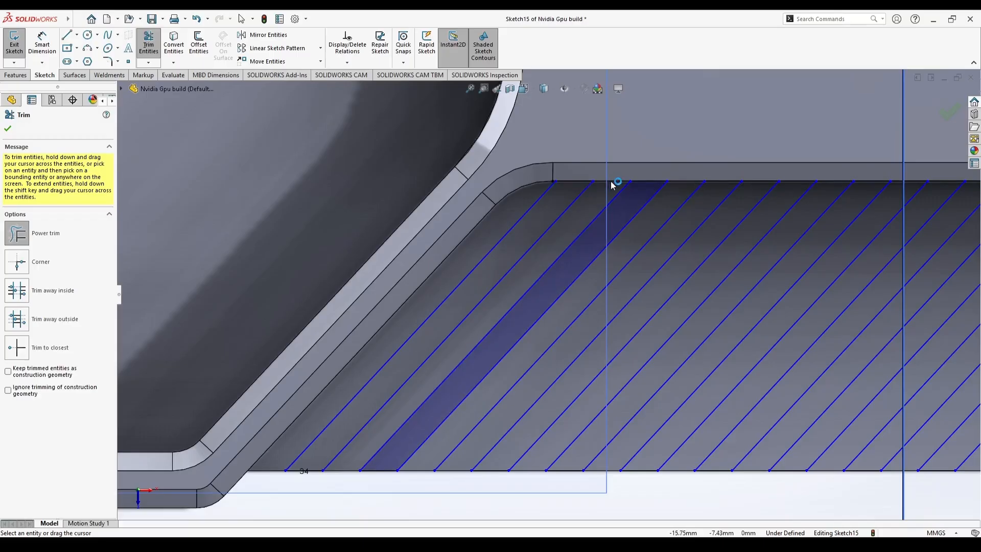
pyautogui.scroll(3, 555, 205)
pyautogui.scroll(-11, 553, 217)
pyautogui.moveTo(546, 336); pyautogui.dragTo(547, 320)
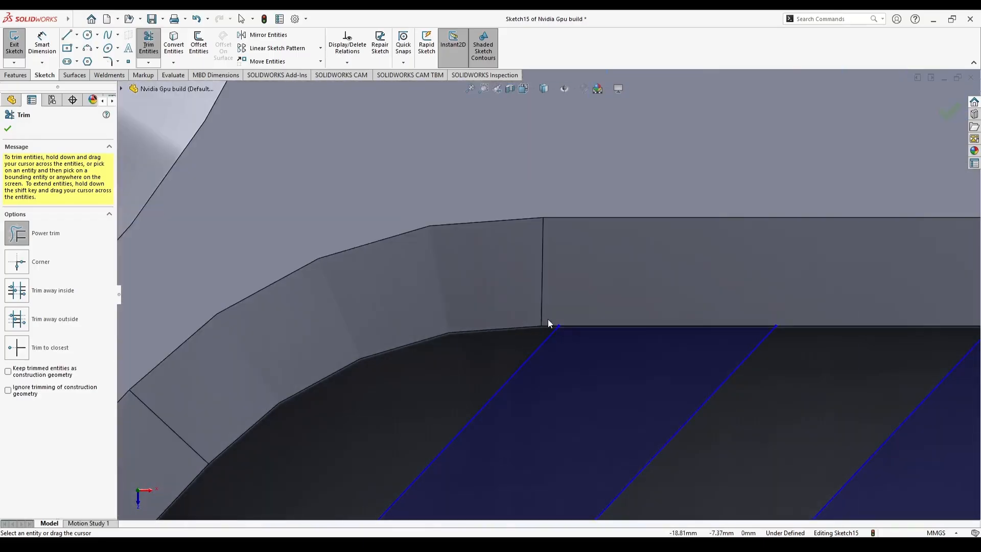
pyautogui.scroll(7, 550, 321)
pyautogui.scroll(5, 703, 338)
pyautogui.scroll(-4, 653, 305)
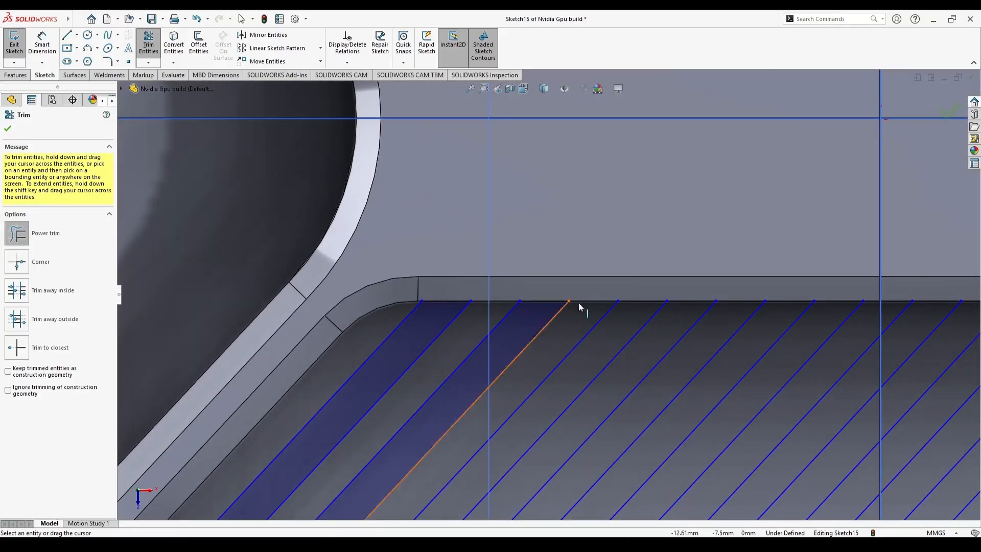
# - Undo the last two border trims along the trapezoid's inner edge
pyautogui.scroll(3, 599, 309)
pyautogui.scroll(-8, 546, 286)
pyautogui.scroll(5, 657, 295)
pyautogui.scroll(1, 672, 319)
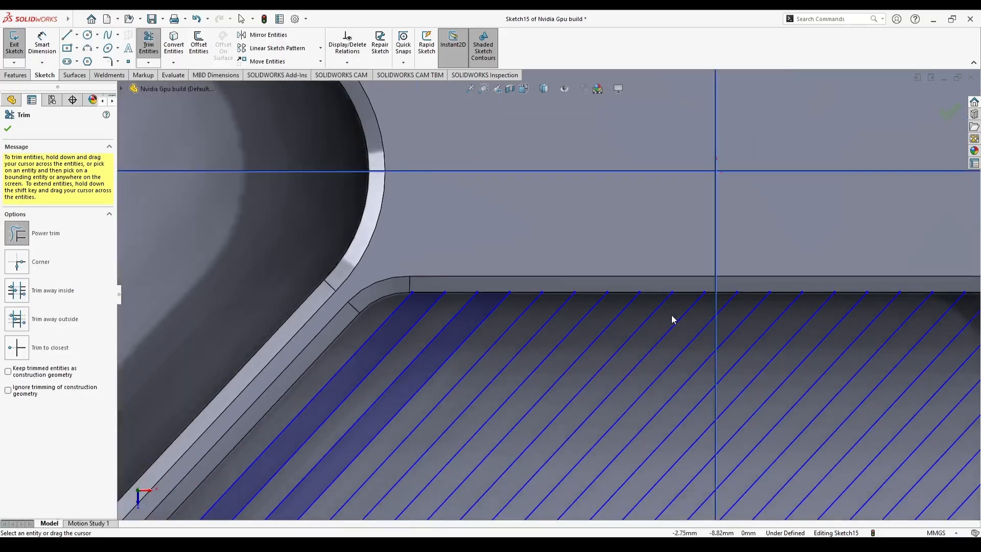
pyautogui.scroll(2, 672, 316)
pyautogui.scroll(-2, 626, 330)
pyautogui.press('Escape')
pyautogui.hotkey('ctrl', 'z')
pyautogui.hotkey('ctrl', 'z')
# - Trim the inner-edge border segment between the third and fourth slanted fins again
pyautogui.press('t')
pyautogui.scroll(2, 512, 306)
pyautogui.scroll(-5, 467, 284)
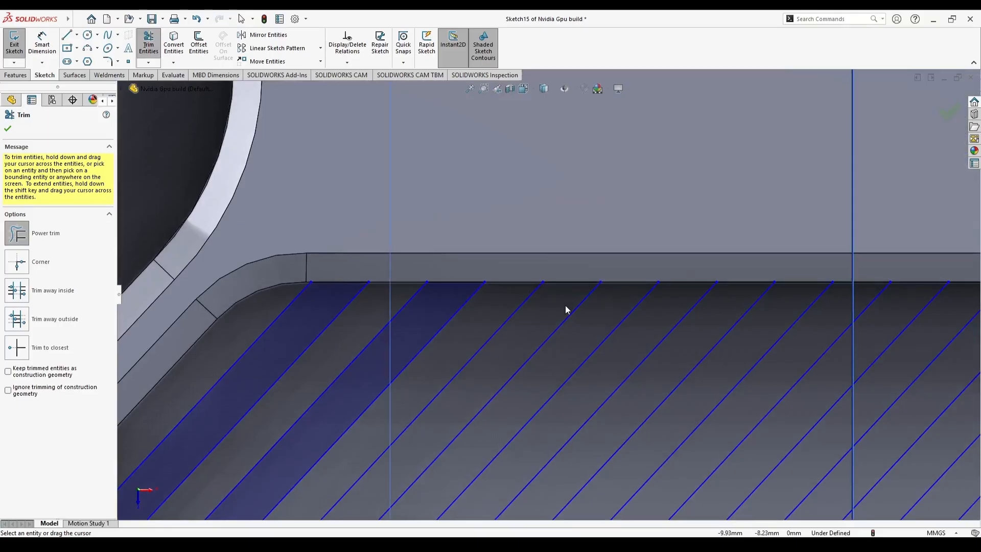
pyautogui.scroll(3, 567, 312)
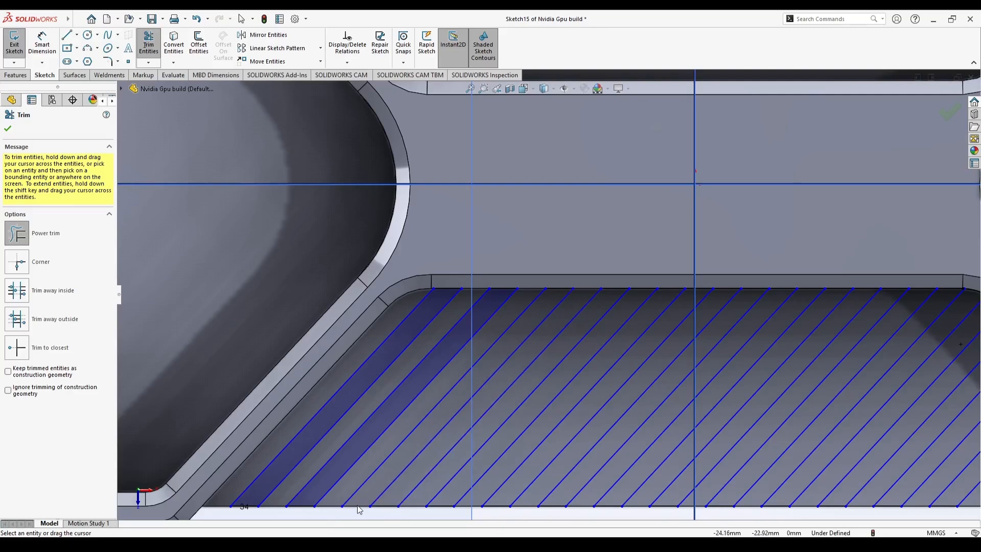
# - Draw a line across the third fin's end on the trapezoid's open edge to close its profile
pyautogui.press('Escape')
pyautogui.scroll(3, 352, 509)
pyautogui.scroll(-8, 481, 403)
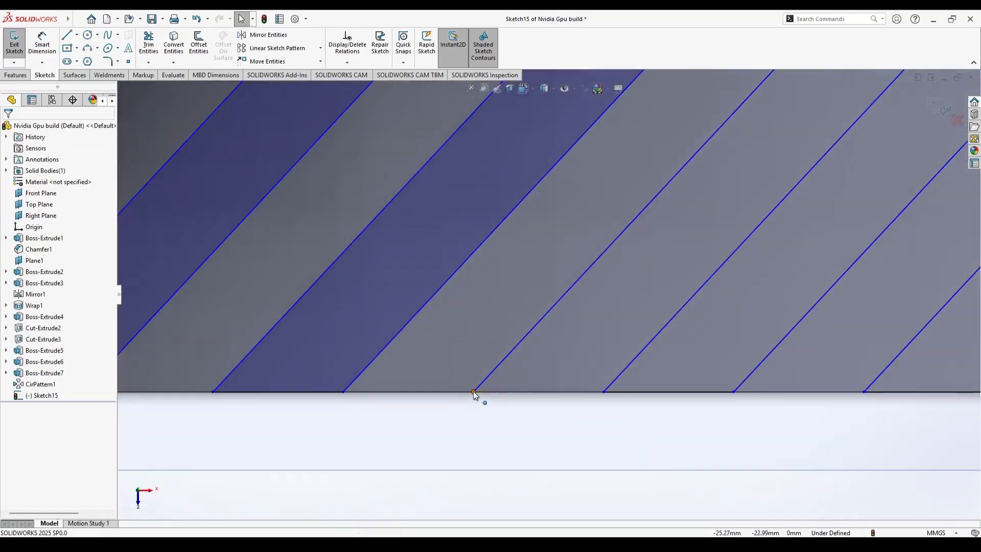
pyautogui.press('l')
pyautogui.click(474, 391)
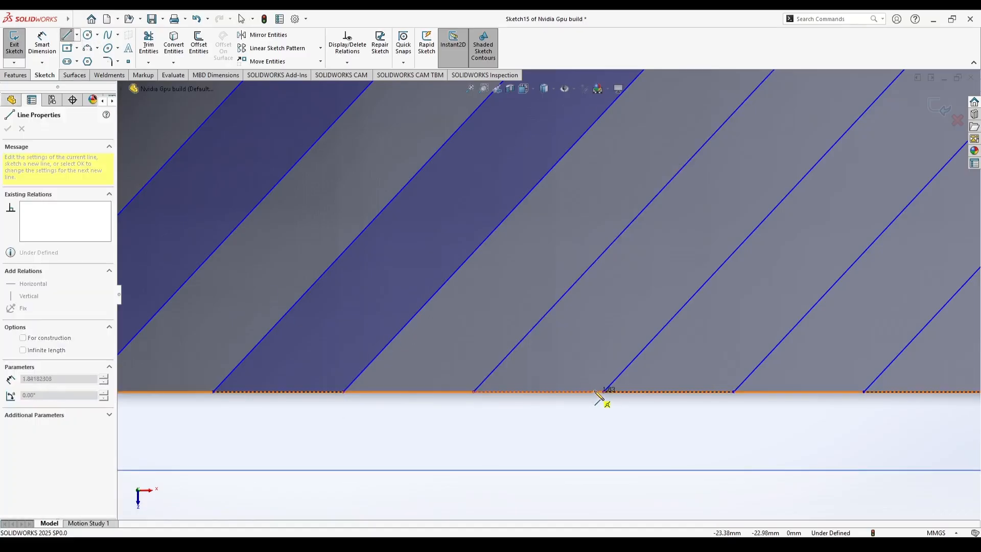
pyautogui.click(605, 392)
pyautogui.press('Escape')
pyautogui.scroll(3, 664, 358)
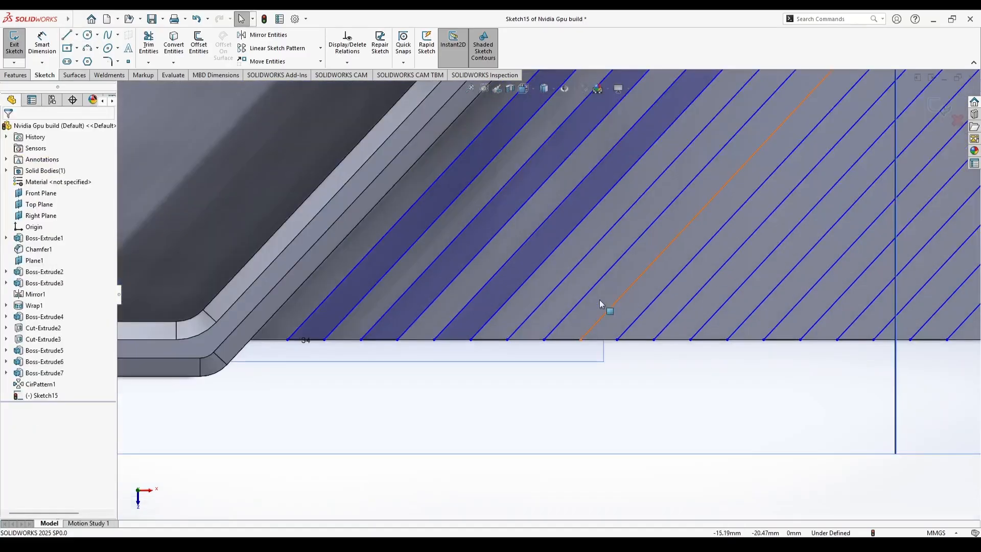
# - Delete the open-edge segment between the third and fourth fins and trim the inner-edge segment just past the fourth fin
pyautogui.click(501, 339)
pyautogui.press('Delete')
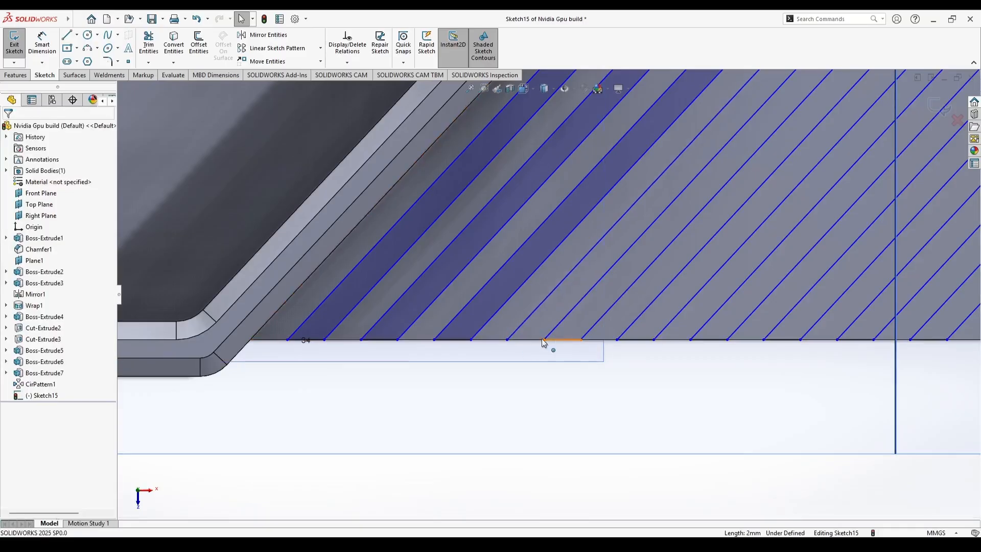
pyautogui.scroll(1, 715, 197)
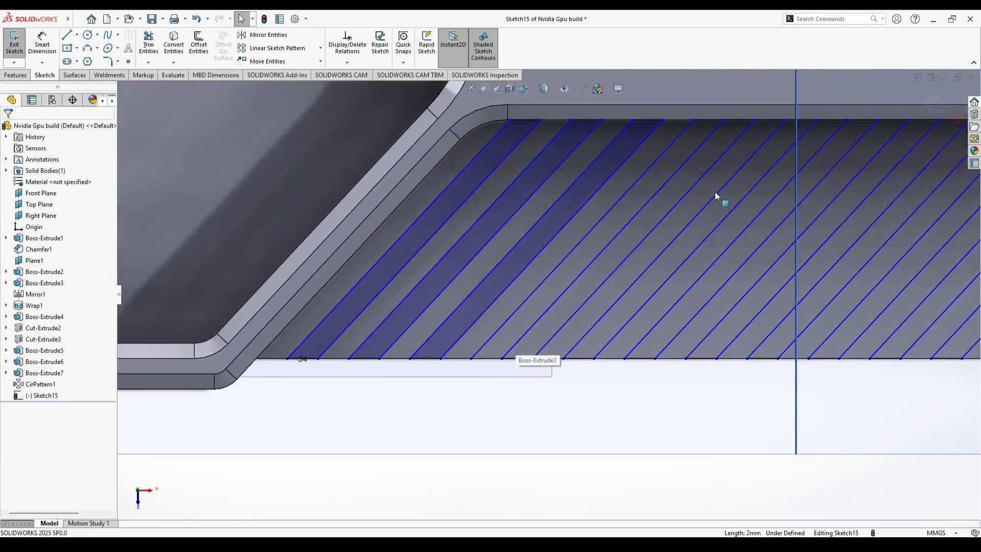
pyautogui.scroll(-3, 696, 140)
pyautogui.click(149, 44)
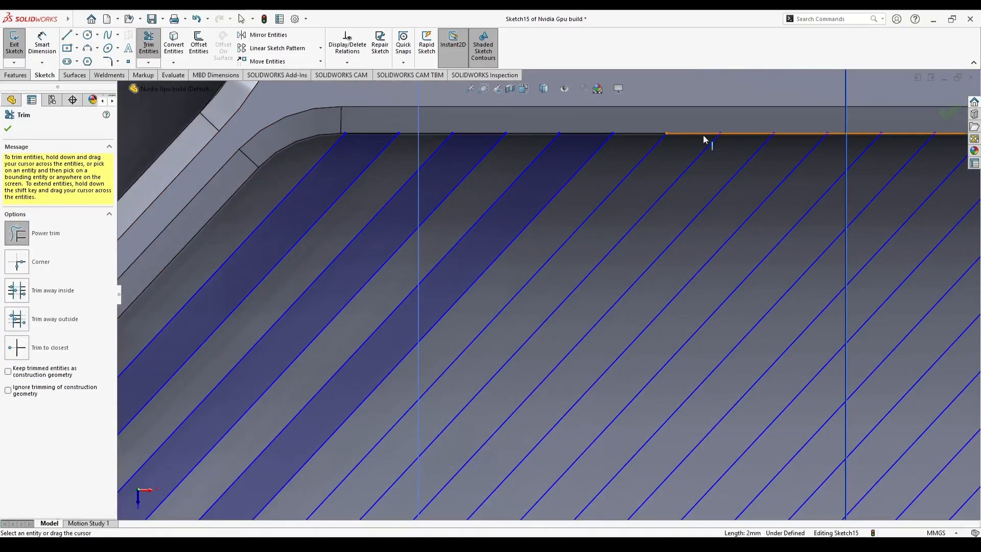
pyautogui.scroll(1, 645, 135)
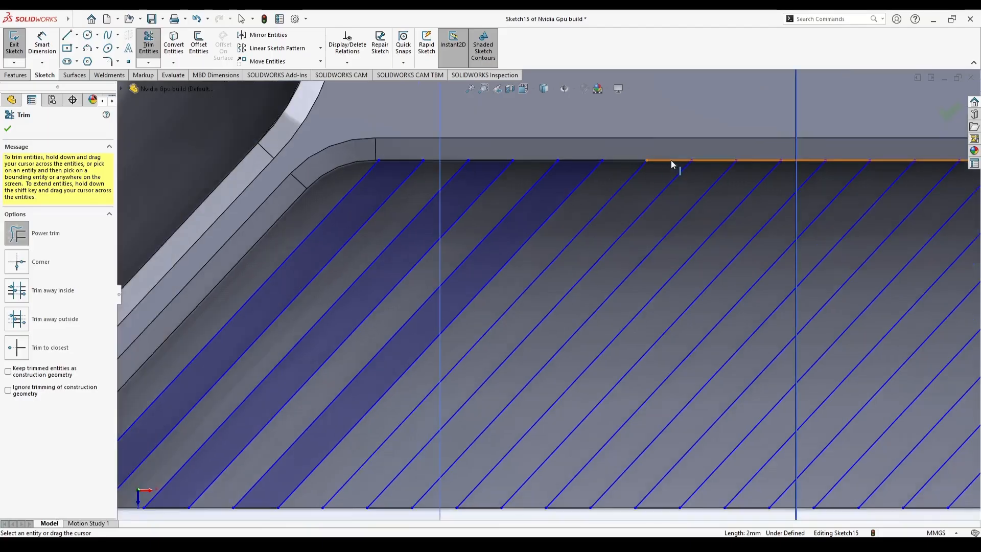
pyautogui.scroll(2, 422, 435)
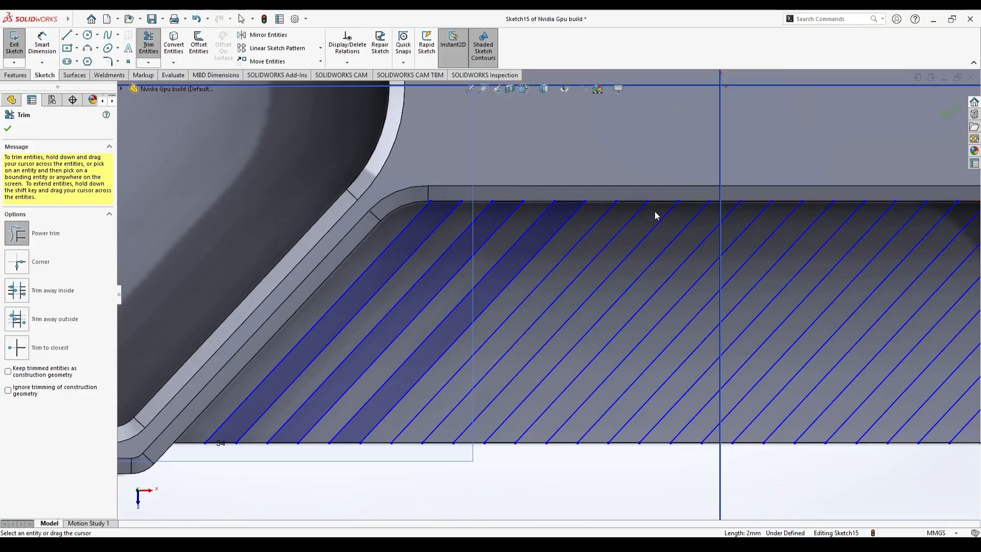
pyautogui.press('Escape')
pyautogui.click(446, 443)
pyautogui.click(635, 202)
pyautogui.press('Escape')
pyautogui.scroll(2, 631, 210)
pyautogui.scroll(-4, 631, 210)
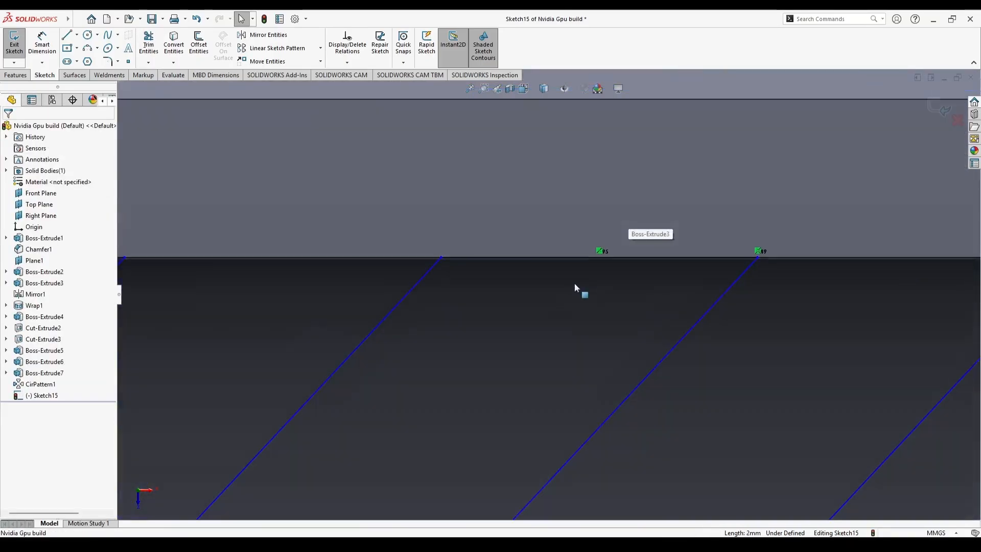
pyautogui.click(526, 259)
pyautogui.press('Escape')
pyautogui.press('l')
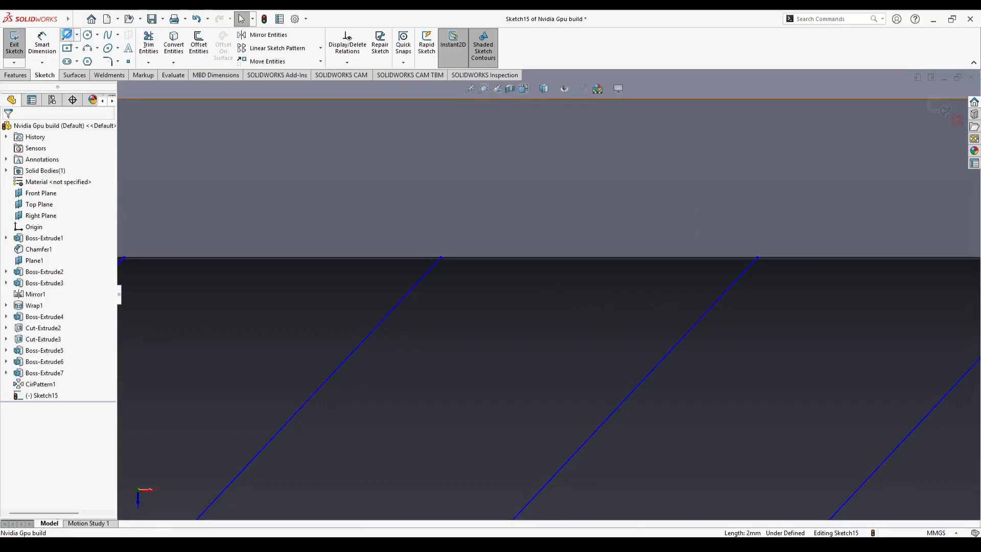
pyautogui.click(441, 257)
pyautogui.press('Escape')
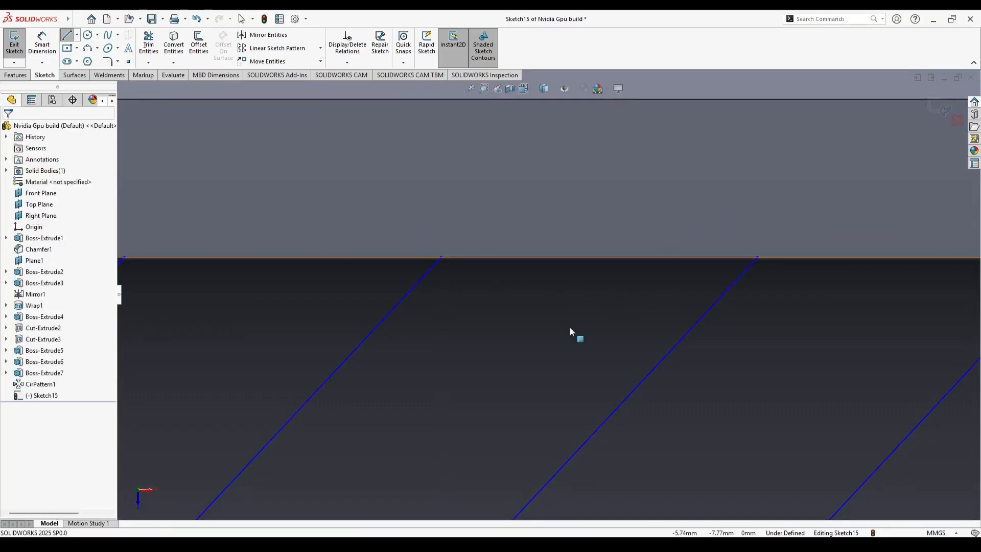
# - Draw a 2 mm line across the fourth fin's end on the open edge and trim the border segment beside it
pyautogui.scroll(-8, 532, 379)
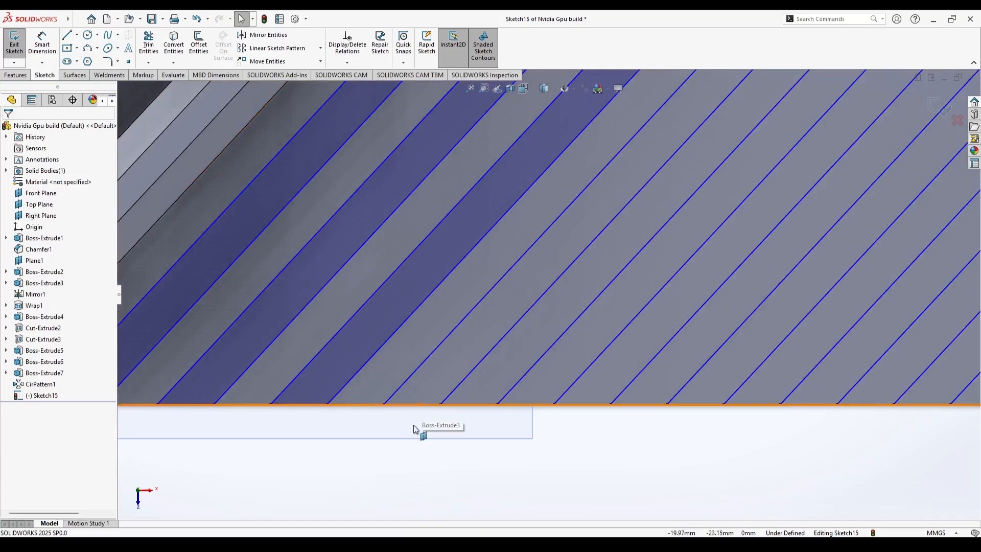
pyautogui.press('l')
pyautogui.click(383, 404)
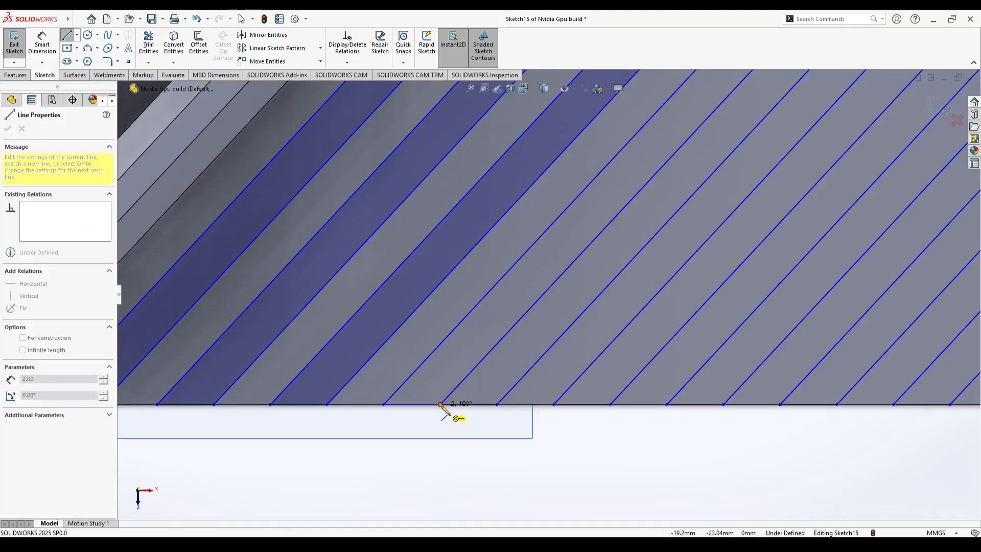
pyautogui.click(440, 405)
pyautogui.press('Escape')
pyautogui.click(152, 52)
pyautogui.moveTo(489, 394); pyautogui.dragTo(485, 414)
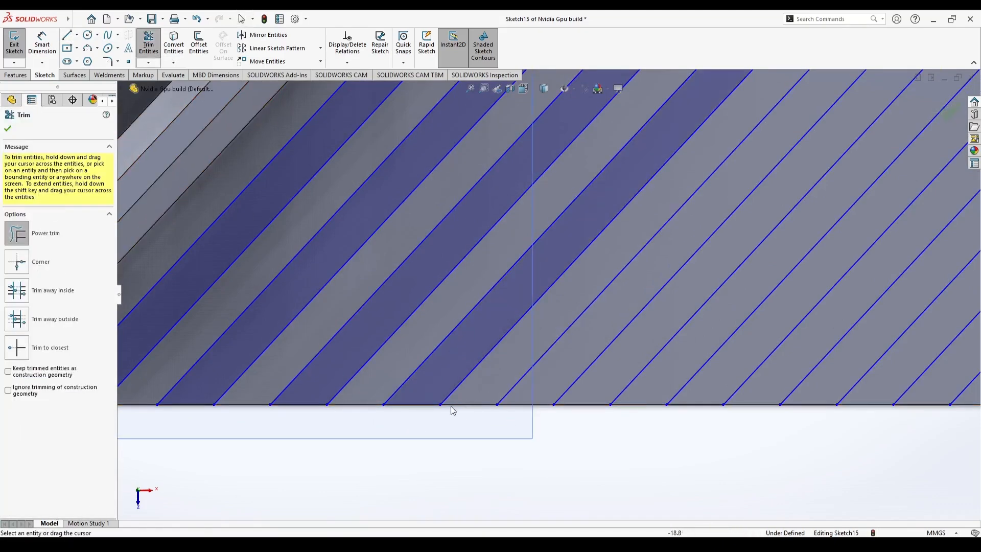
# - Trim alternate inner-edge segments beyond the fourth fin and undo the last trim
pyautogui.scroll(3, 547, 301)
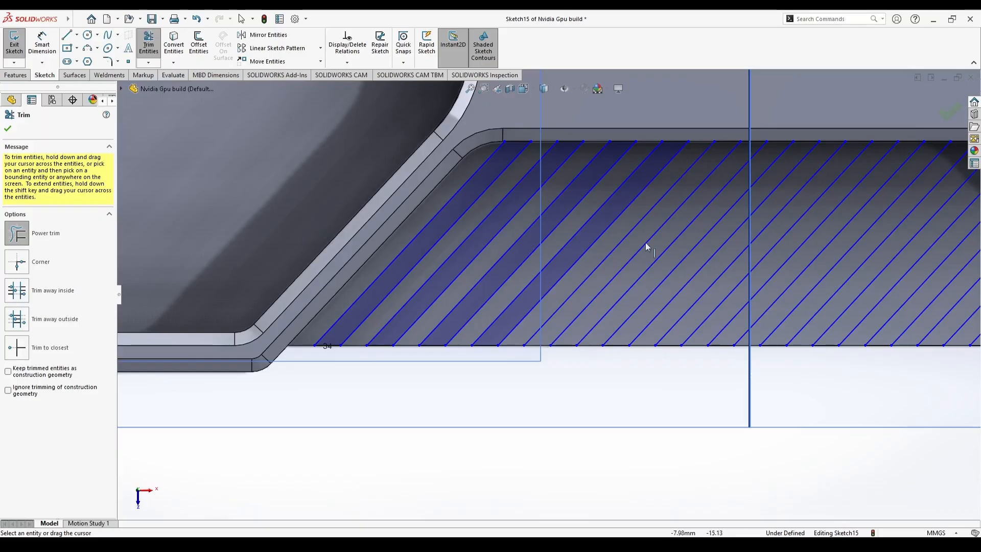
pyautogui.scroll(1, 707, 140)
pyautogui.scroll(-4, 709, 141)
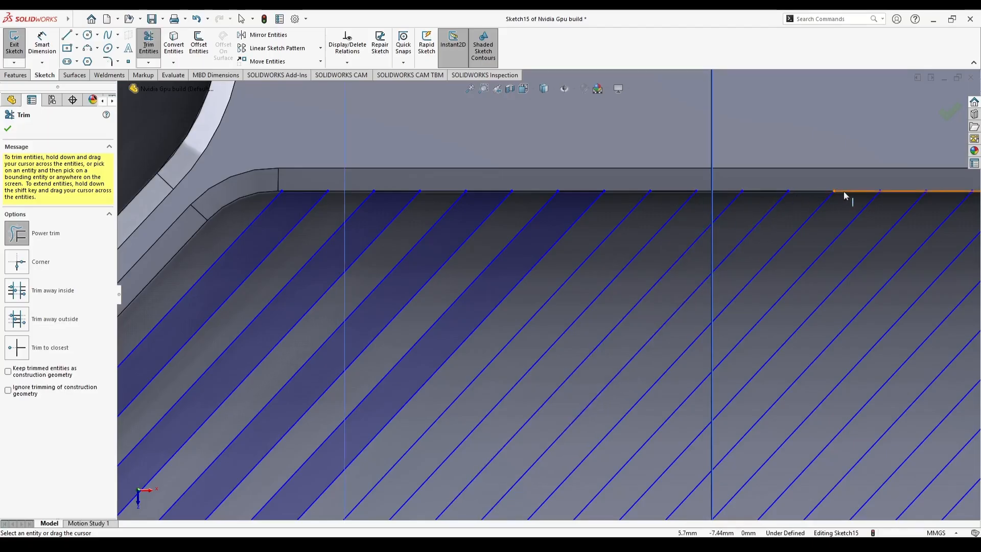
pyautogui.hotkey('ctrl', 'z')
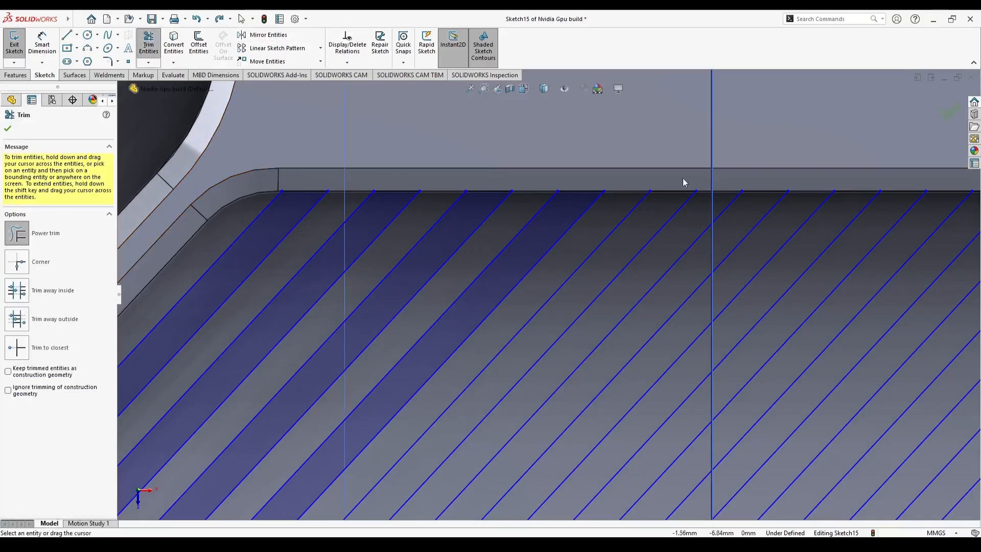
# - Trim alternate border segments along the rest of the trapezoid's inner edge and around its far rounded corner
pyautogui.scroll(3, 899, 199)
pyautogui.scroll(-3, 862, 235)
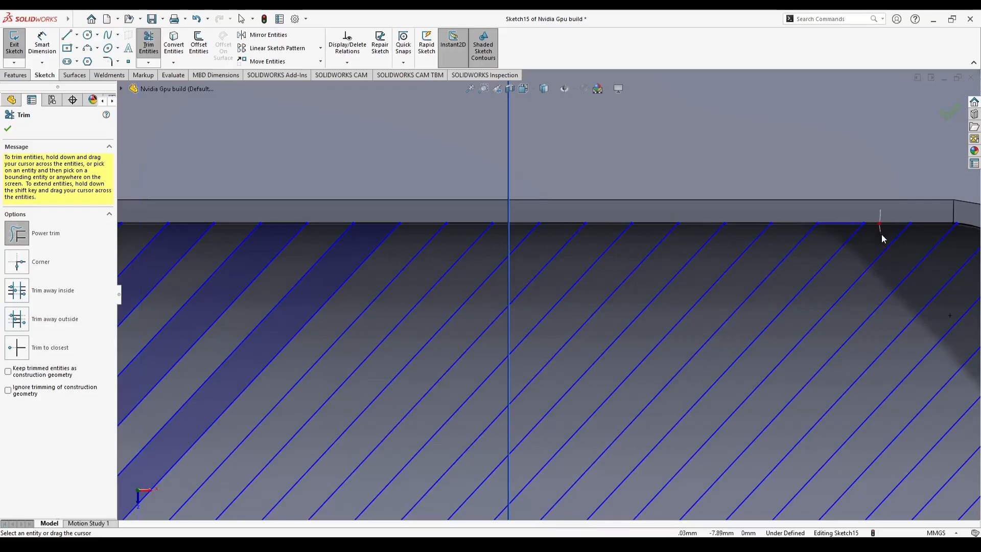
pyautogui.scroll(3, 940, 225)
pyautogui.scroll(-3, 804, 253)
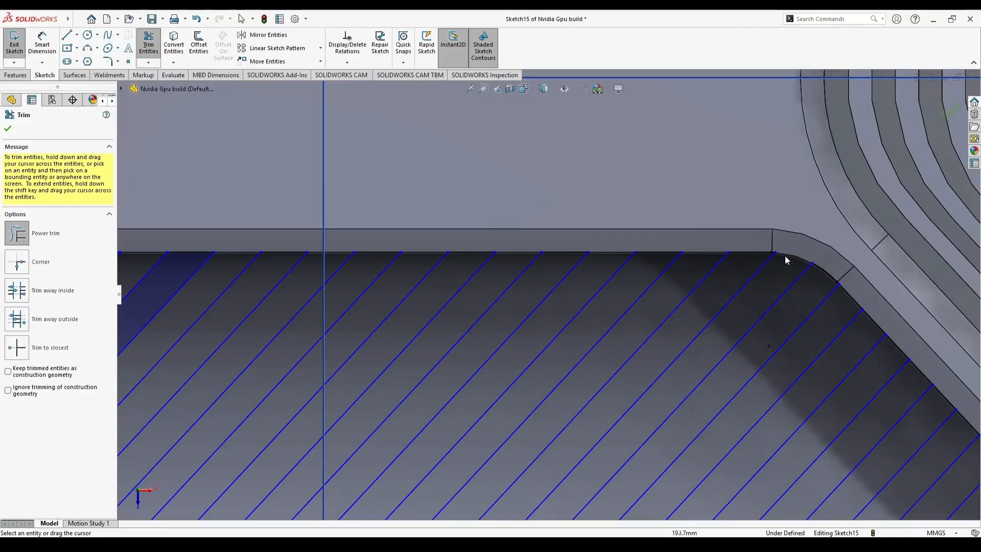
pyautogui.scroll(1, 835, 306)
pyautogui.scroll(-2, 838, 306)
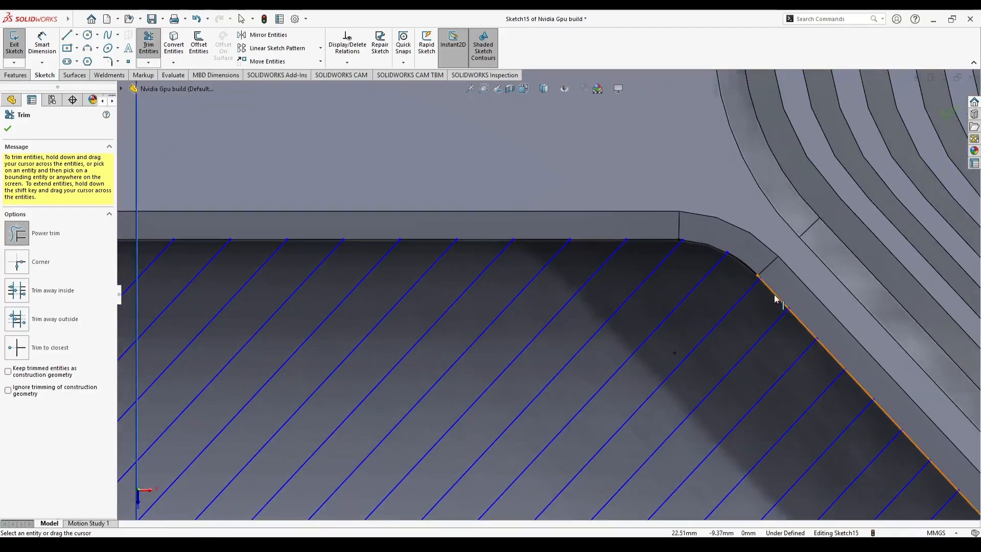
pyautogui.scroll(-1, 793, 296)
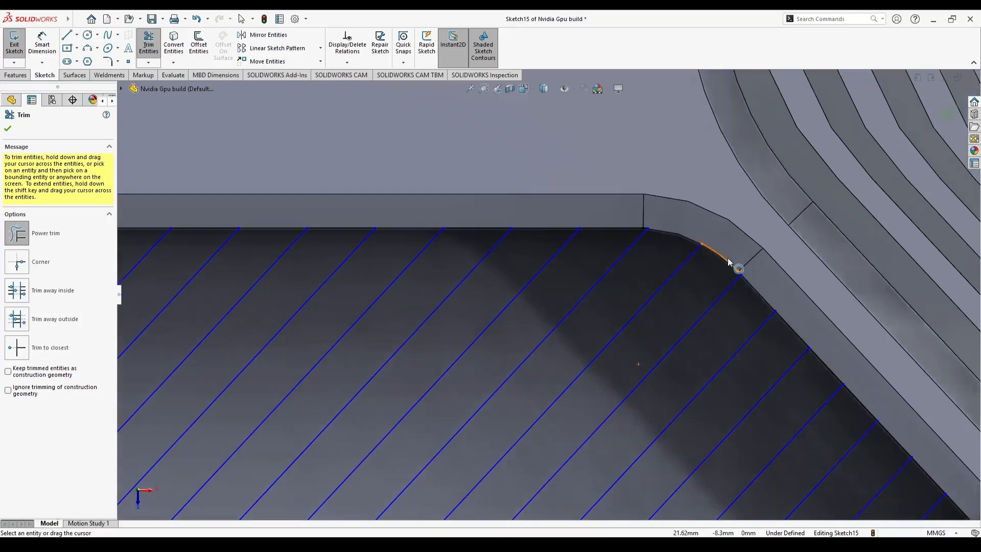
# - Trim alternate border segments between the slanted lines along the trapezoid's far slanted side
pyautogui.scroll(3, 830, 367)
pyautogui.scroll(-2, 710, 339)
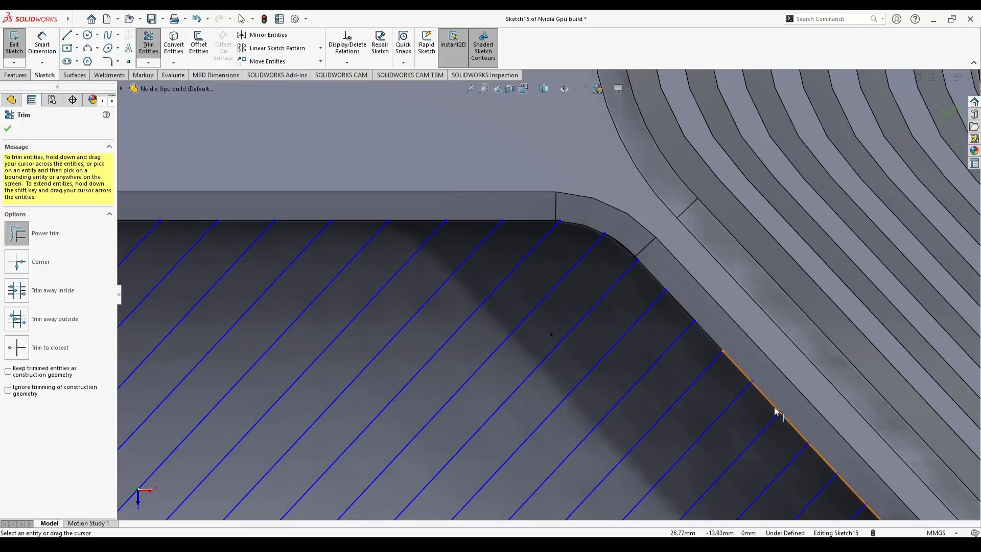
pyautogui.scroll(2, 806, 449)
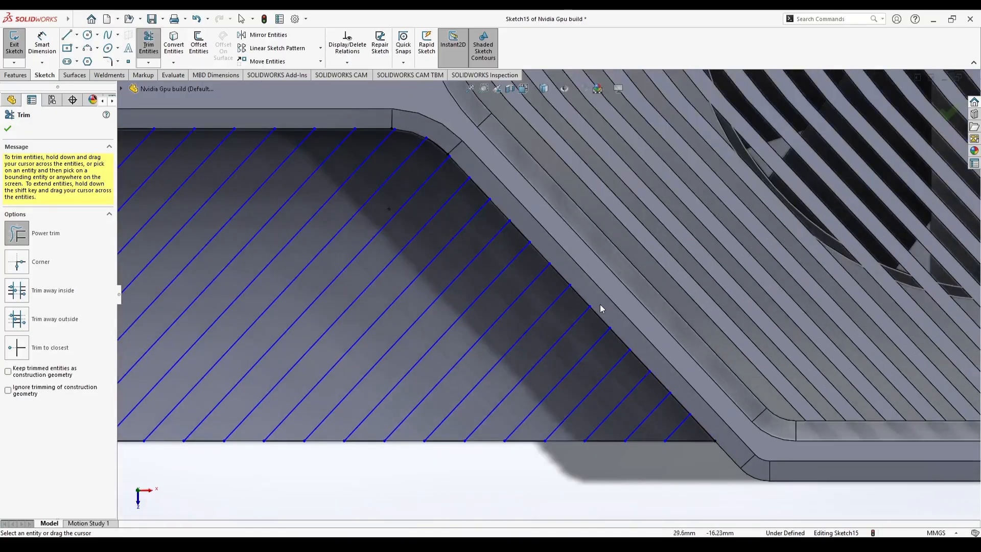
pyautogui.moveTo(601, 321)
pyautogui.mouseDown()
pyautogui.moveTo(608, 308)
pyautogui.moveTo(626, 330)
pyautogui.mouseUp()
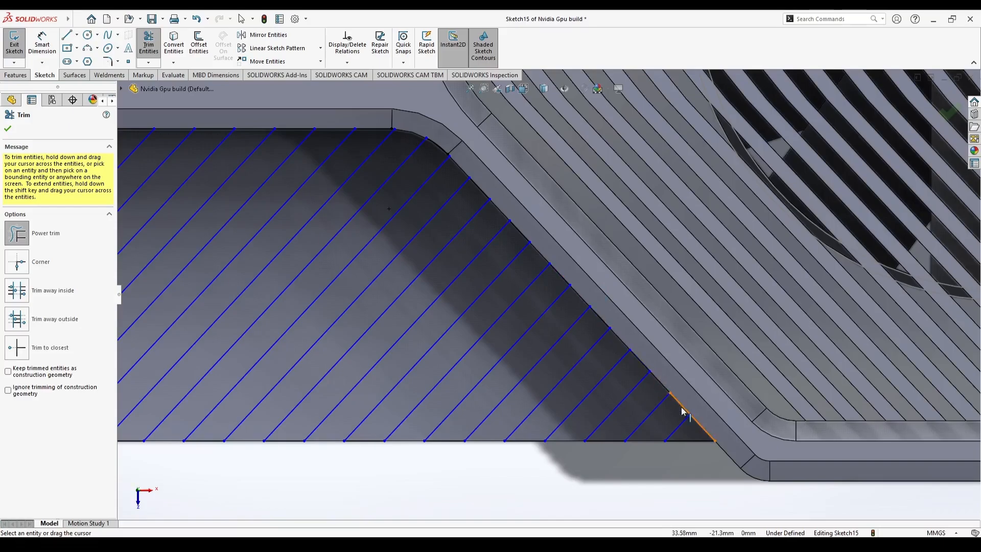
pyautogui.scroll(3, 672, 412)
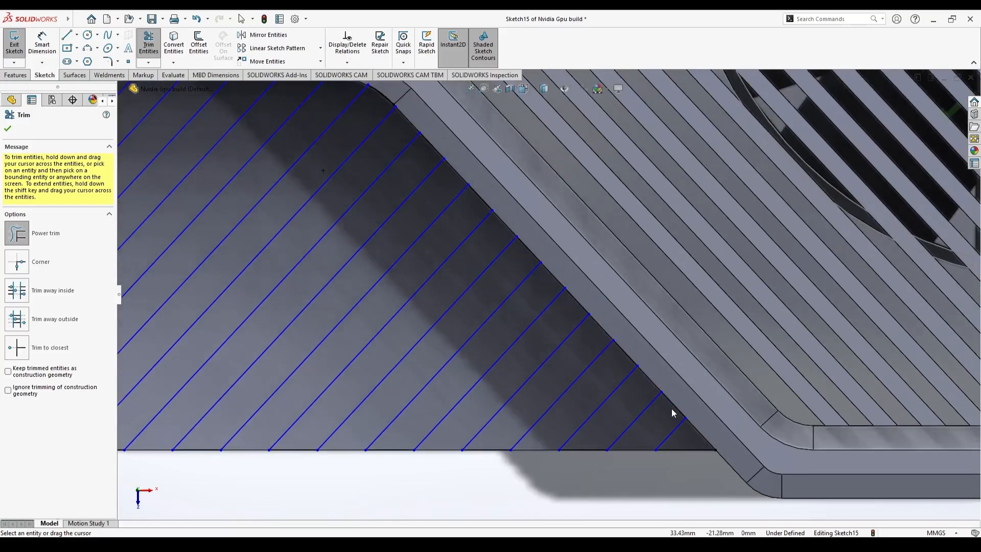
pyautogui.press('Escape')
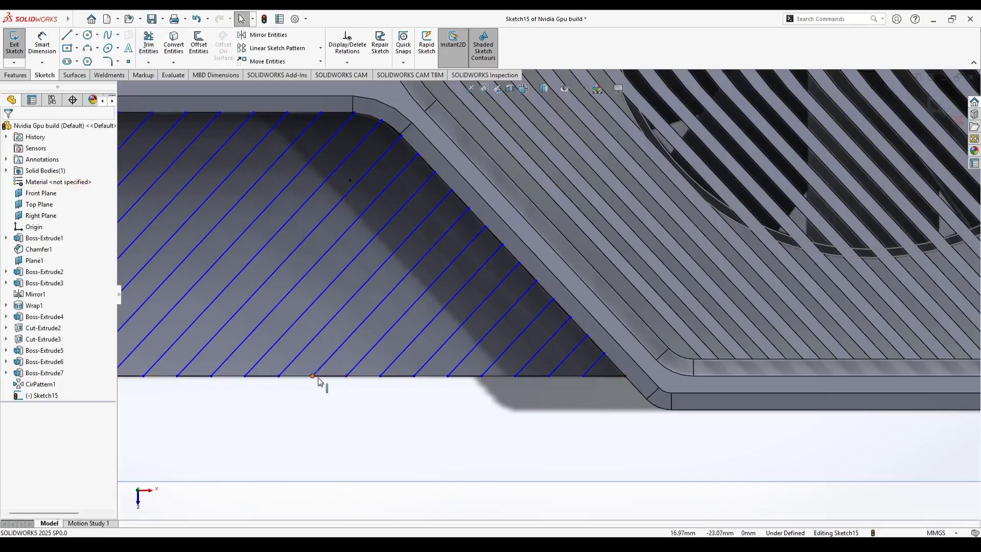
# - Draw 2 mm lines across the ends of the fifth and sixth fins on the trapezoid's open edge
pyautogui.scroll(4, 313, 392)
pyautogui.scroll(-1, 317, 322)
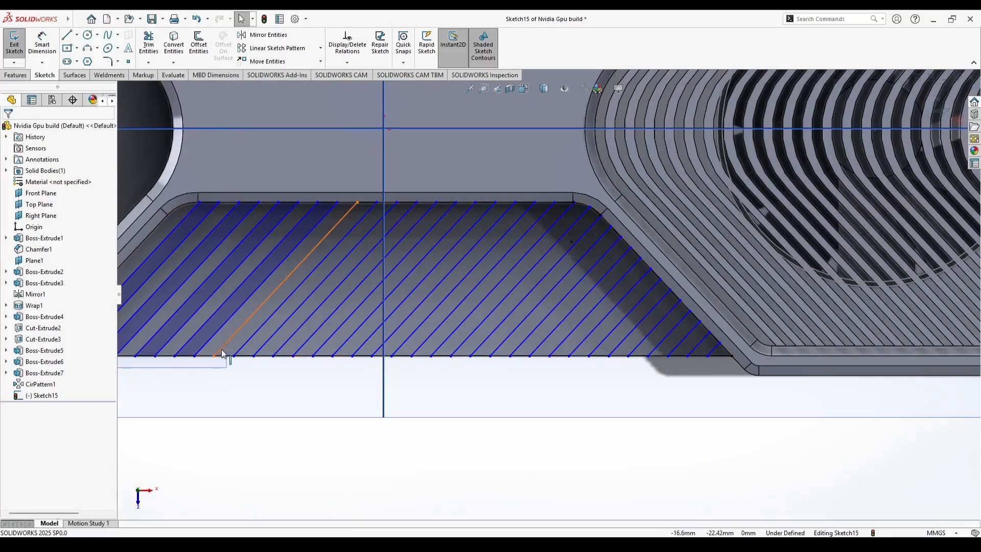
pyautogui.click(67, 35)
pyautogui.scroll(-4, 313, 345)
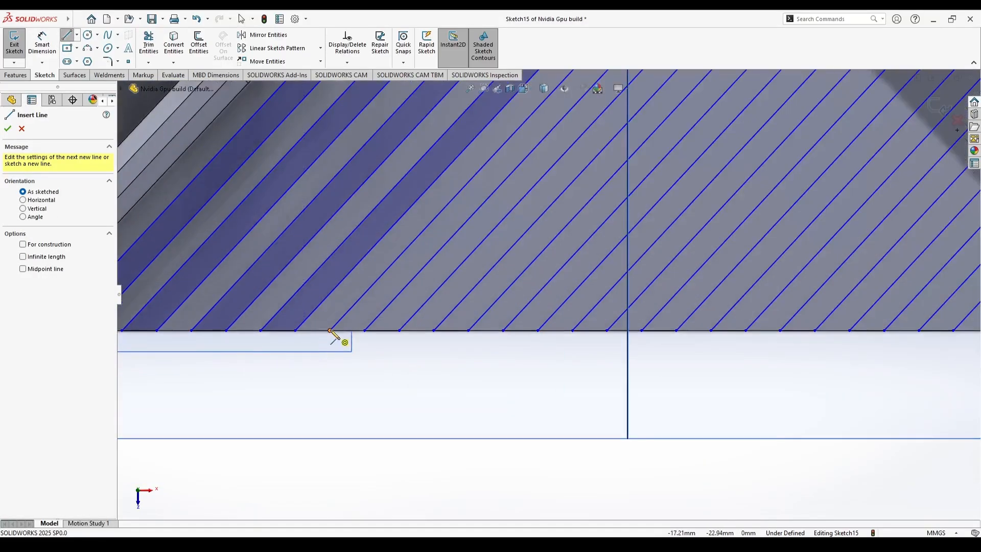
pyautogui.click(365, 331)
pyautogui.click(400, 330)
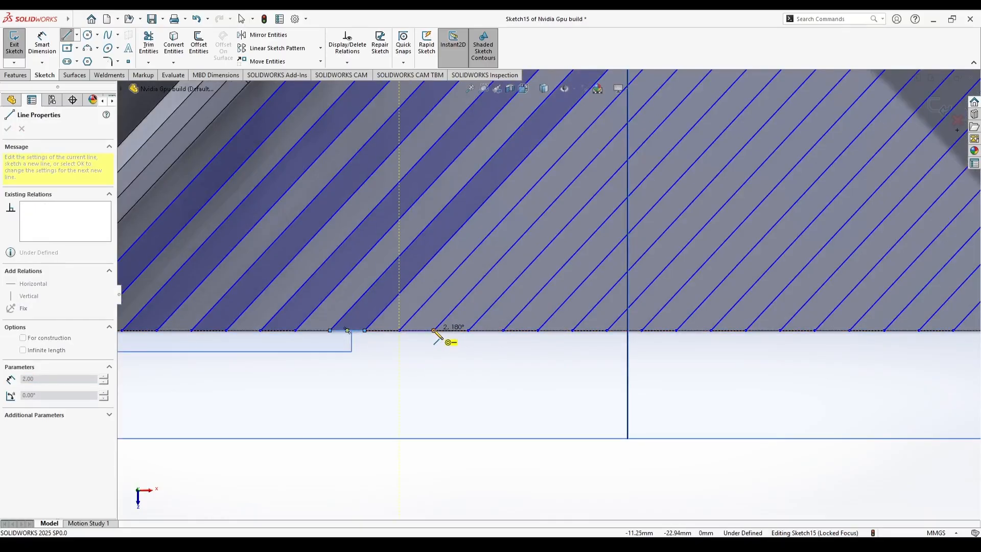
pyautogui.click(433, 330)
pyautogui.press('Escape')
# - Delete the leftover open-edge segments on both sides of the sixth fin
pyautogui.scroll(2, 485, 307)
pyautogui.scroll(-3, 484, 305)
pyautogui.click(449, 330)
pyautogui.press('Delete')
pyautogui.click(412, 330)
pyautogui.press('Delete')
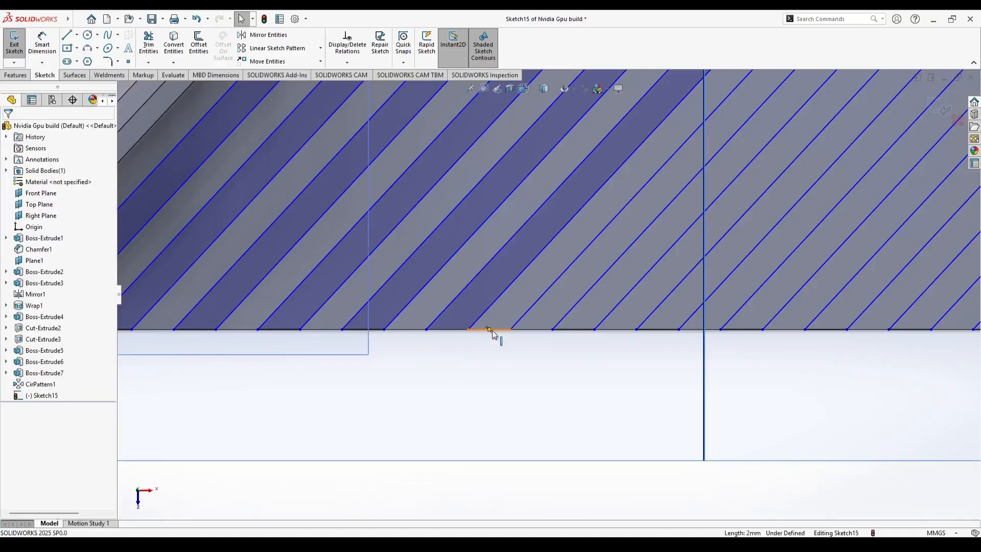
# - Delete the leftover segments along the rest of the open edge up to the trapezoid's far corner
pyautogui.click(571, 329)
pyautogui.press('Delete')
pyautogui.click(656, 330)
pyautogui.press('Delete')
pyautogui.click(741, 329)
pyautogui.press('Delete')
pyautogui.scroll(-2, 909, 369)
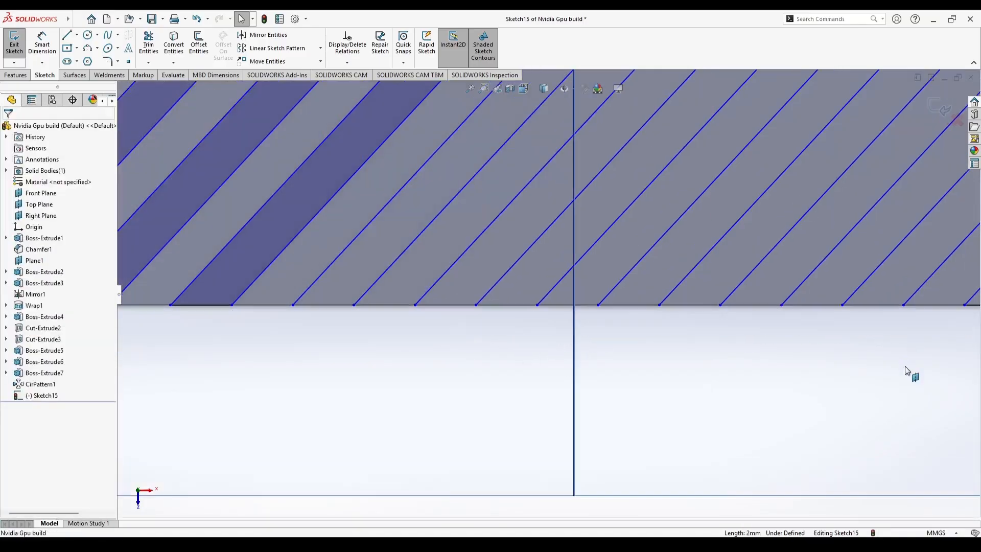
pyautogui.scroll(4, 908, 369)
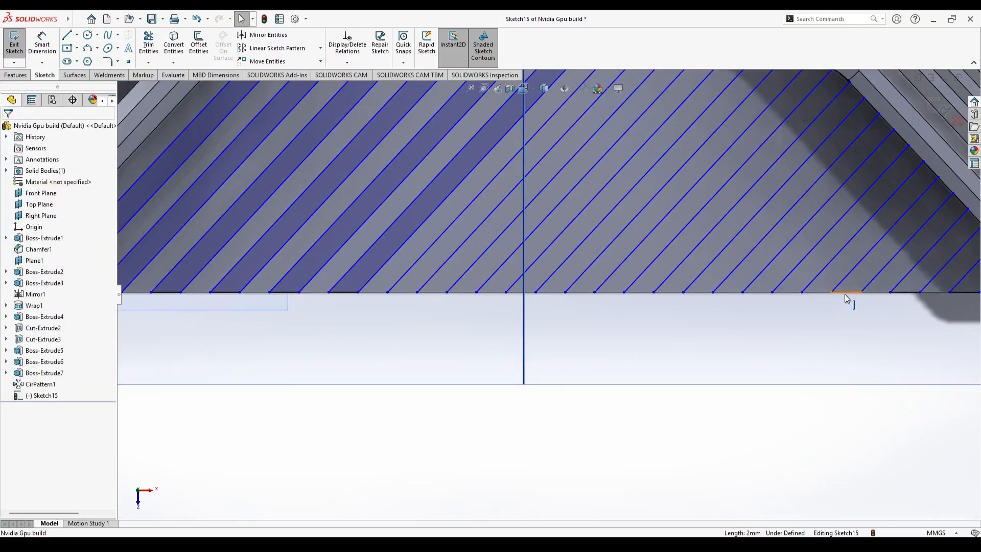
pyautogui.scroll(3, 958, 299)
pyautogui.scroll(-3, 801, 292)
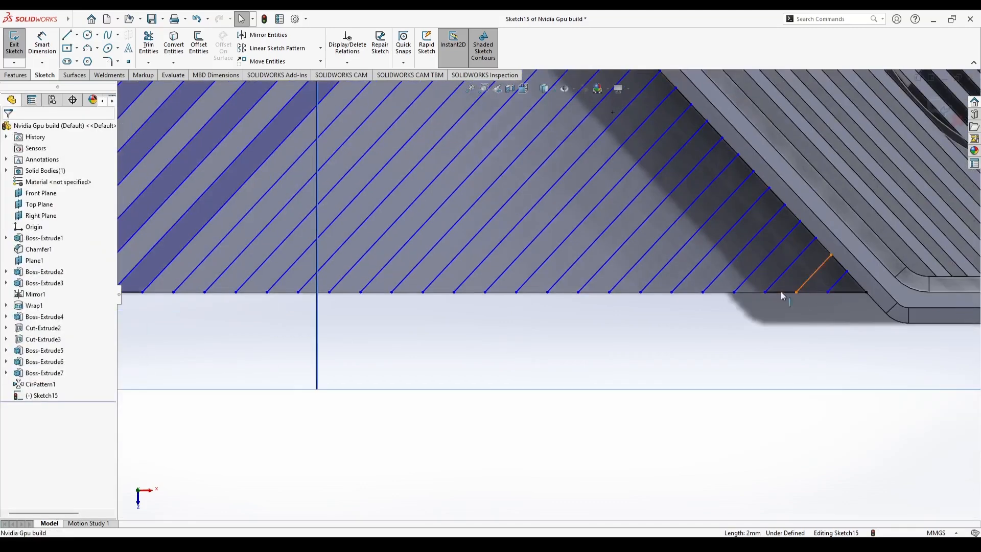
pyautogui.click(840, 292)
pyautogui.press('Delete')
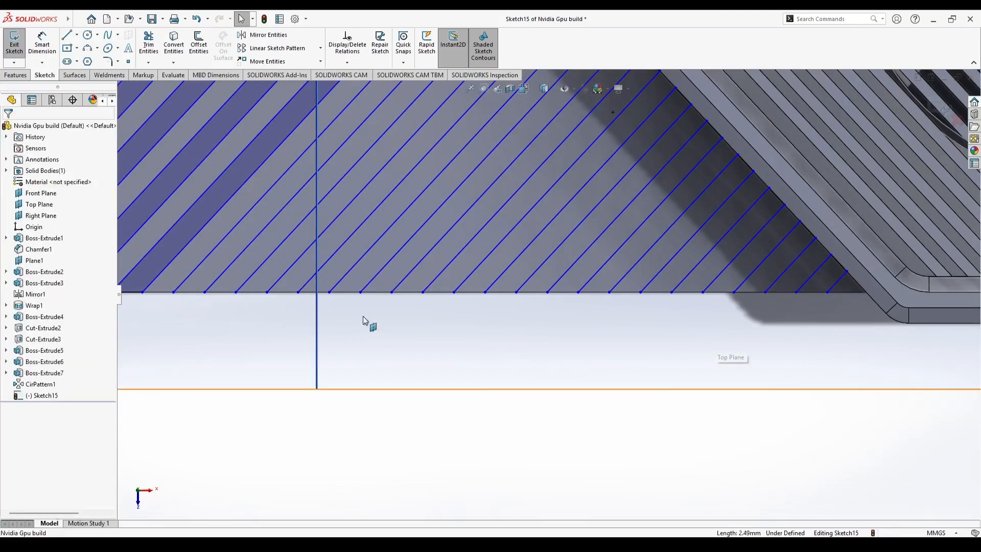
# - Draw lines across the ends of the remaining alternate fins on the open edge to close every profile
pyautogui.click(69, 37)
pyautogui.moveTo(173, 291); pyautogui.dragTo(765, 291)
pyautogui.press('Escape')
pyautogui.press('Escape')
pyautogui.press('l')
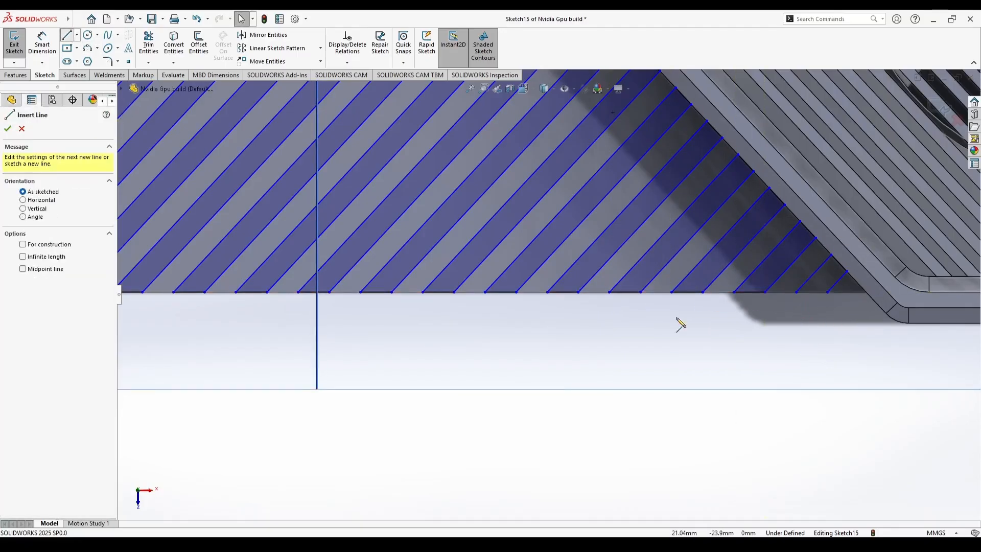
pyautogui.scroll(-3, 753, 306)
pyautogui.moveTo(695, 288); pyautogui.dragTo(753, 288)
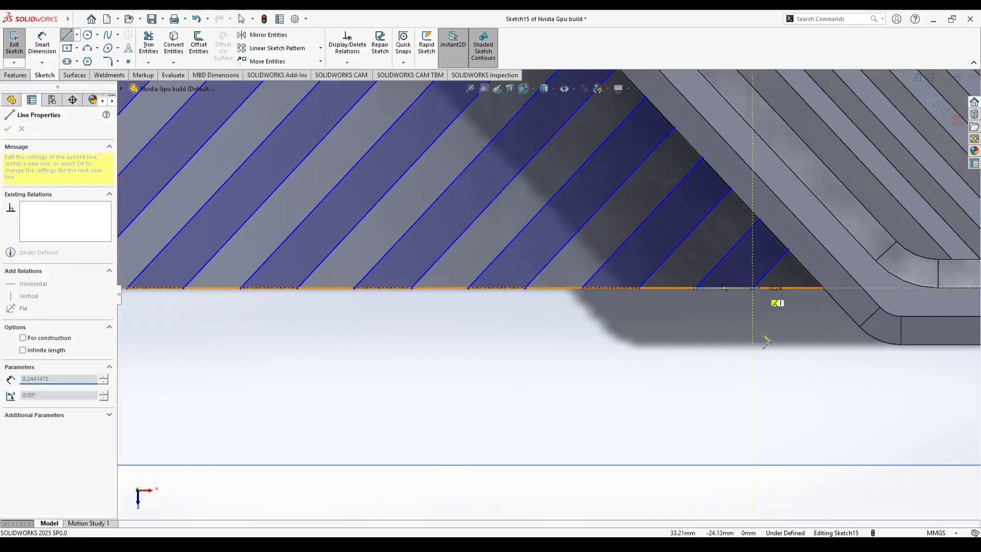
pyautogui.press('Escape')
# - Extrude the closed fin profiles up to the face of the trapezoidal area
pyautogui.scroll(8, 582, 307)
pyautogui.click(16, 75)
pyautogui.click(19, 43)
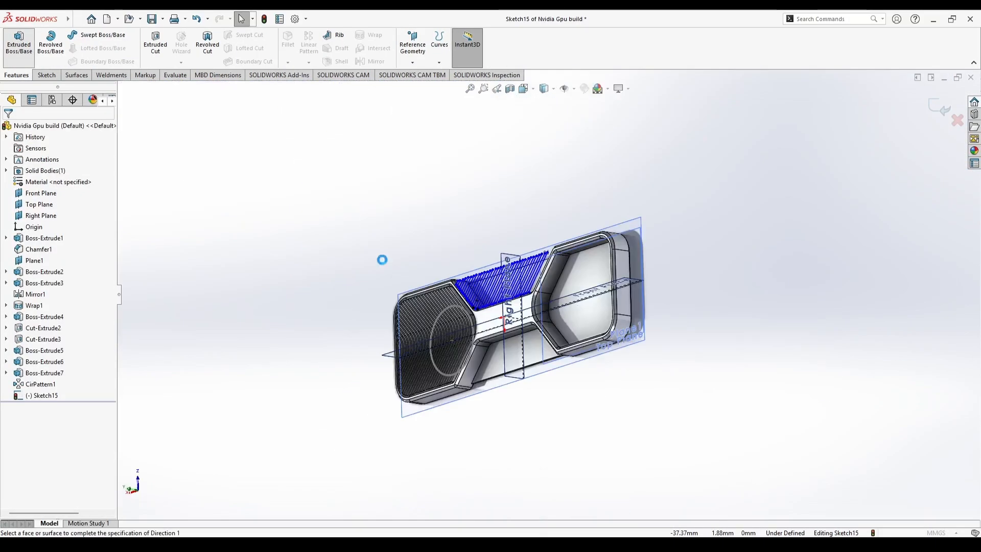
pyautogui.moveTo(467, 245); pyautogui.dragTo(545, 194, button='middle')
pyautogui.click(501, 276)
pyautogui.click(8, 130)
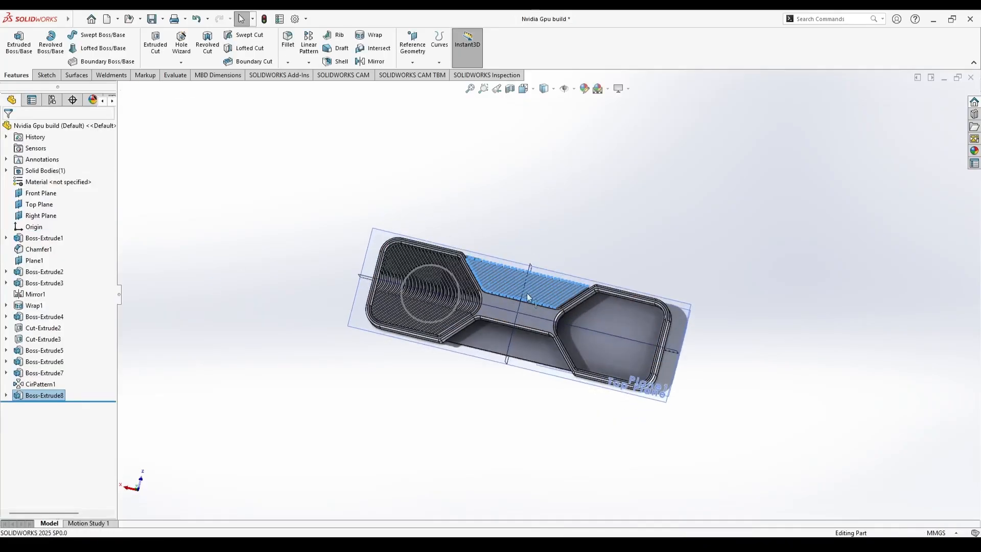
# - Mirror the new fin extrusion about the card's lengthwise centre plane onto the opposite trapezoidal area
pyautogui.scroll(-10, 526, 291)
pyautogui.scroll(7, 526, 237)
pyautogui.click(565, 164)
pyautogui.scroll(-8, 584, 337)
pyautogui.scroll(8, 582, 350)
pyautogui.moveTo(533, 348); pyautogui.dragTo(398, 102, button='middle')
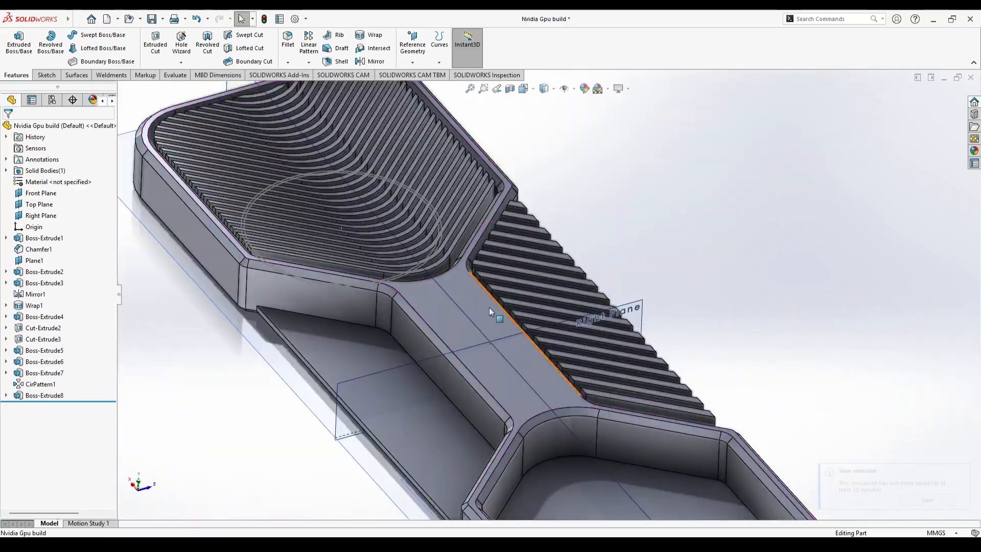
pyautogui.click(370, 61)
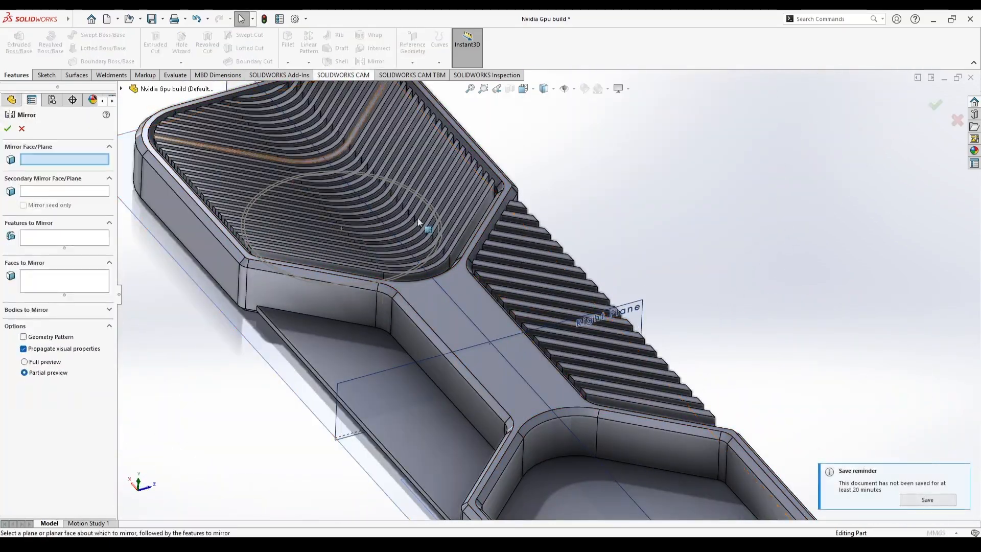
pyautogui.click(121, 89)
pyautogui.click(169, 359)
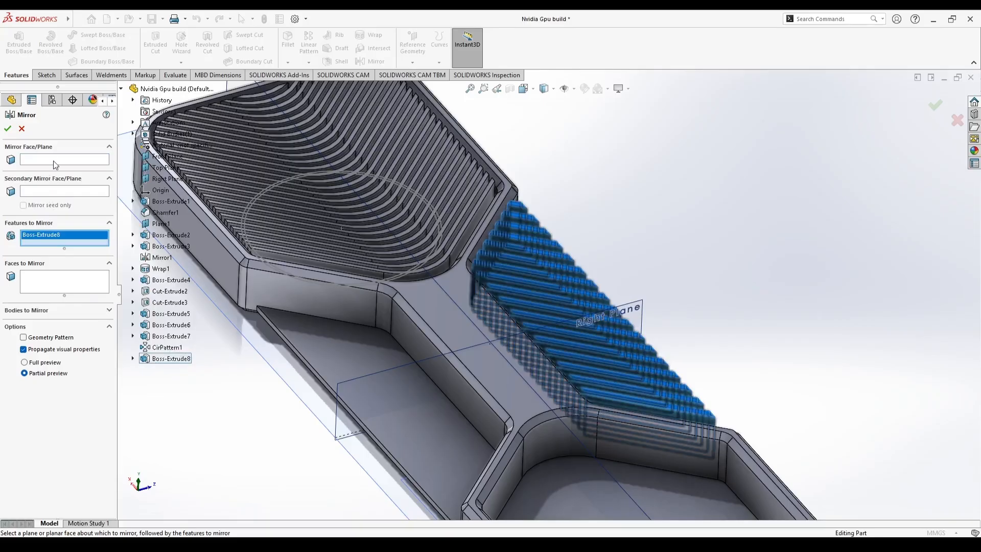
pyautogui.click(510, 363)
pyautogui.press('Return')
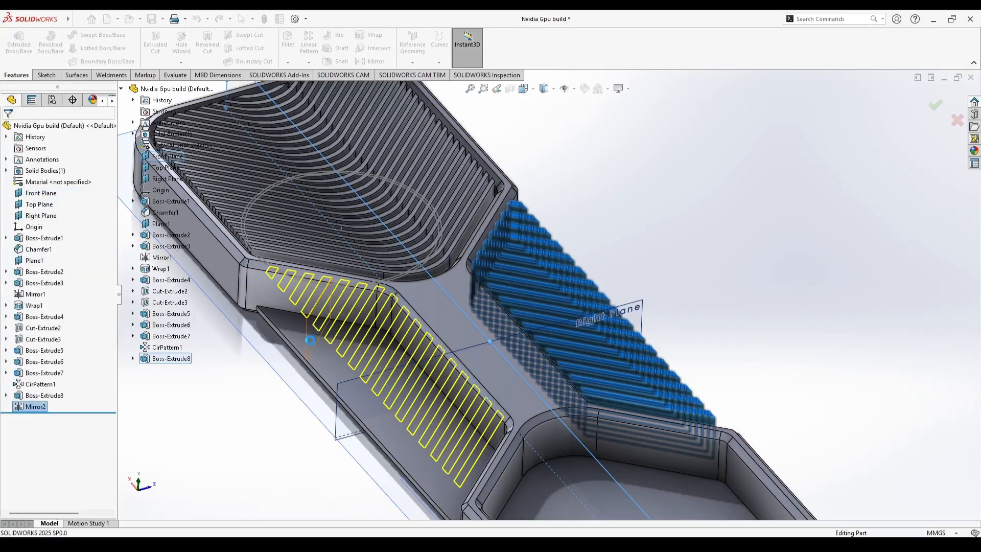
# - Hide the reference planes in the view and save the part
pyautogui.moveTo(301, 360); pyautogui.dragTo(462, 261, button='middle')
pyautogui.scroll(-3, 462, 256)
pyautogui.moveTo(632, 290); pyautogui.dragTo(270, 401, button='middle')
pyautogui.scroll(8, 526, 389)
pyautogui.scroll(-9, 604, 330)
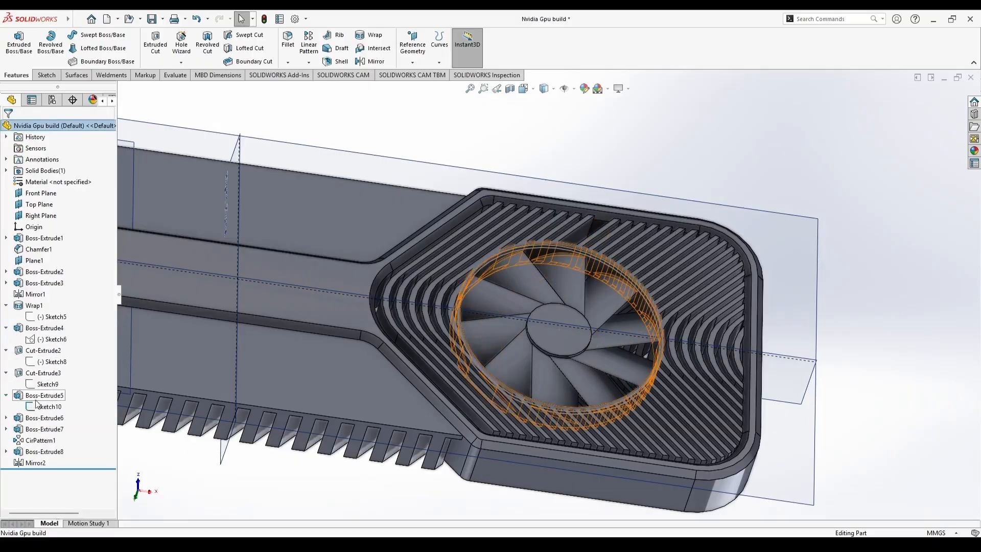
pyautogui.click(7, 395)
pyautogui.scroll(10, 385, 313)
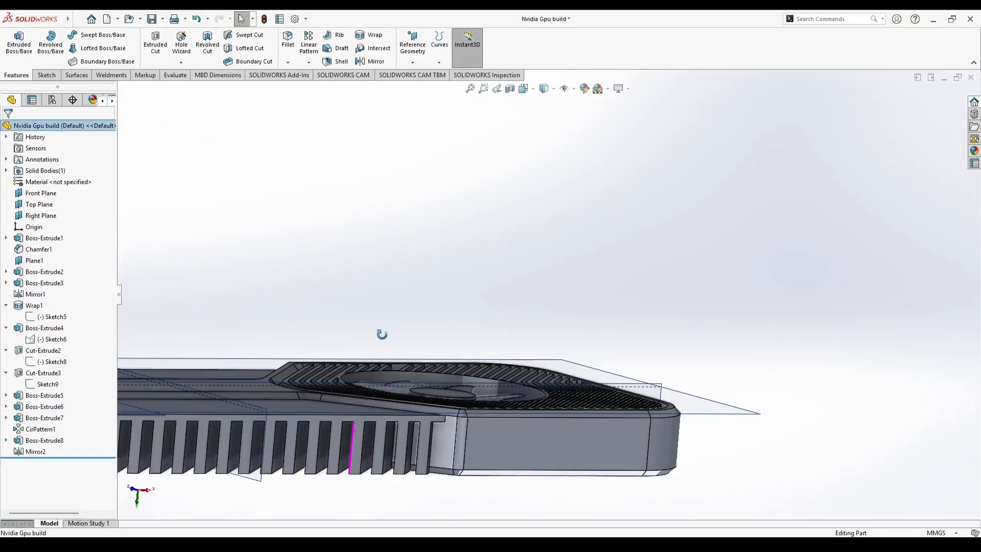
pyautogui.click(574, 89)
pyautogui.click(581, 104)
pyautogui.scroll(1, 479, 260)
pyautogui.scroll(-4, 483, 287)
pyautogui.scroll(4, 537, 332)
pyautogui.hotkey('ctrl', 's')
# - Start a reference plane with the outer end face beside the RTX 3080 lettering as its first reference
pyautogui.scroll(-8, 551, 337)
pyautogui.moveTo(550, 320); pyautogui.dragTo(553, 289, button='middle')
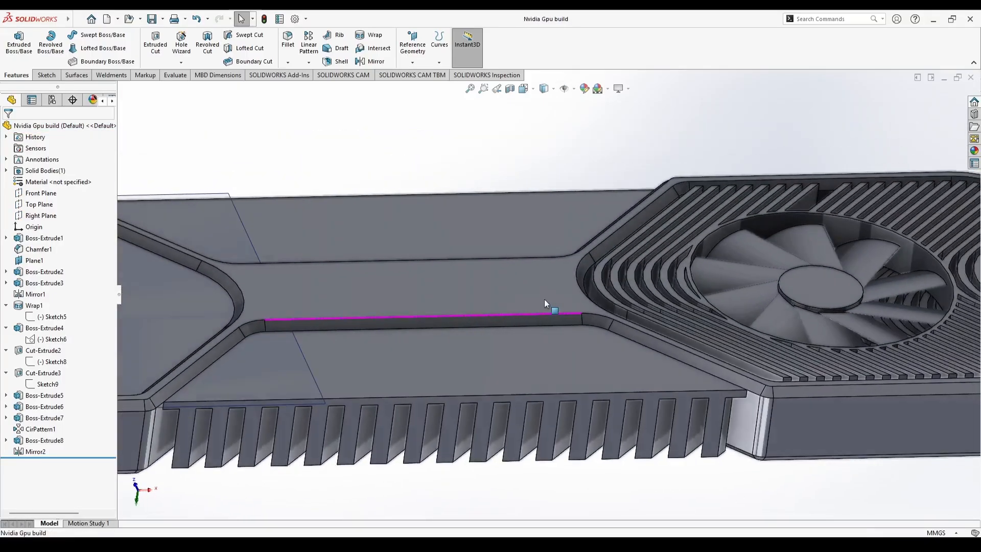
pyautogui.scroll(6, 554, 290)
pyautogui.scroll(1, 301, 357)
pyautogui.scroll(-2, 304, 320)
pyautogui.click(433, 309)
pyautogui.click(481, 278)
pyautogui.scroll(-2, 454, 282)
pyautogui.click(451, 300)
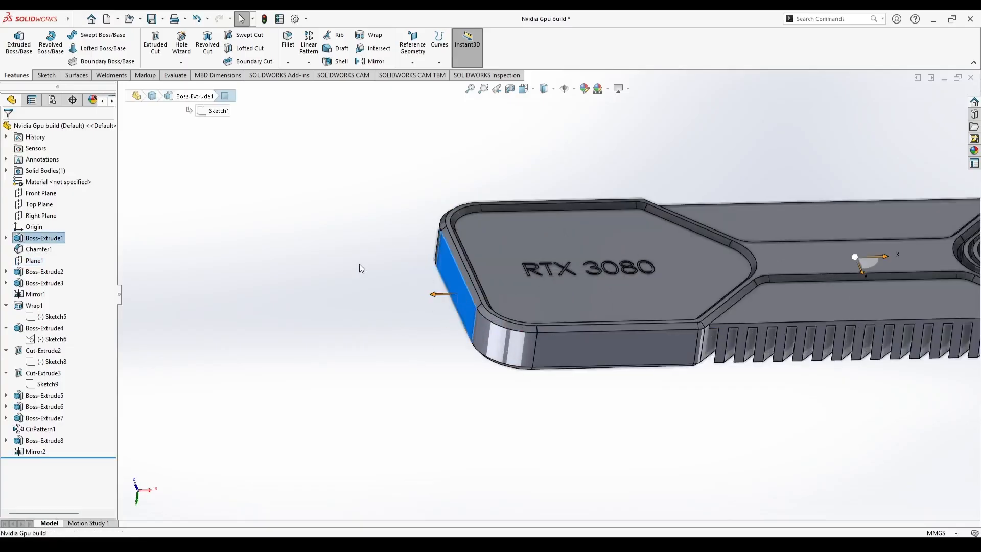
pyautogui.scroll(1, 360, 263)
pyautogui.click(412, 44)
pyautogui.click(416, 72)
pyautogui.click(15, 301)
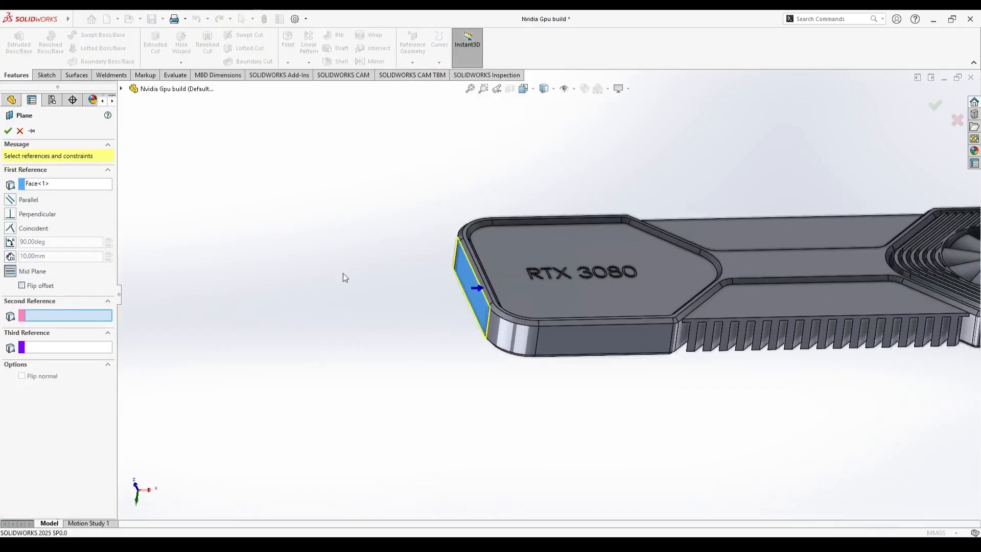
# - Use the end face on the fan side as second reference and create the mid plane between both ends
pyautogui.scroll(6, 756, 287)
pyautogui.scroll(-6, 836, 280)
pyautogui.scroll(2, 840, 248)
pyautogui.moveTo(899, 274); pyautogui.dragTo(613, 327, button='middle')
pyautogui.click(452, 350)
pyautogui.moveTo(391, 398); pyautogui.dragTo(501, 445, button='middle')
pyautogui.scroll(12, 364, 327)
pyautogui.scroll(-11, 357, 327)
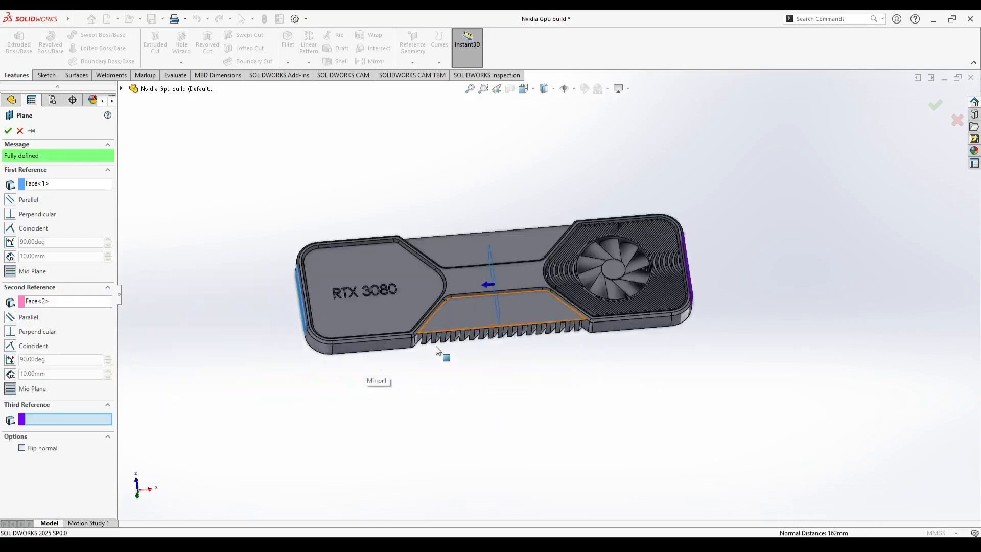
pyautogui.click(7, 132)
# - Mirror the fan-side heatsink fin extrusion about the new mid plane onto the RTX 3080 end of the card
pyautogui.moveTo(459, 296); pyautogui.dragTo(455, 234, button='middle')
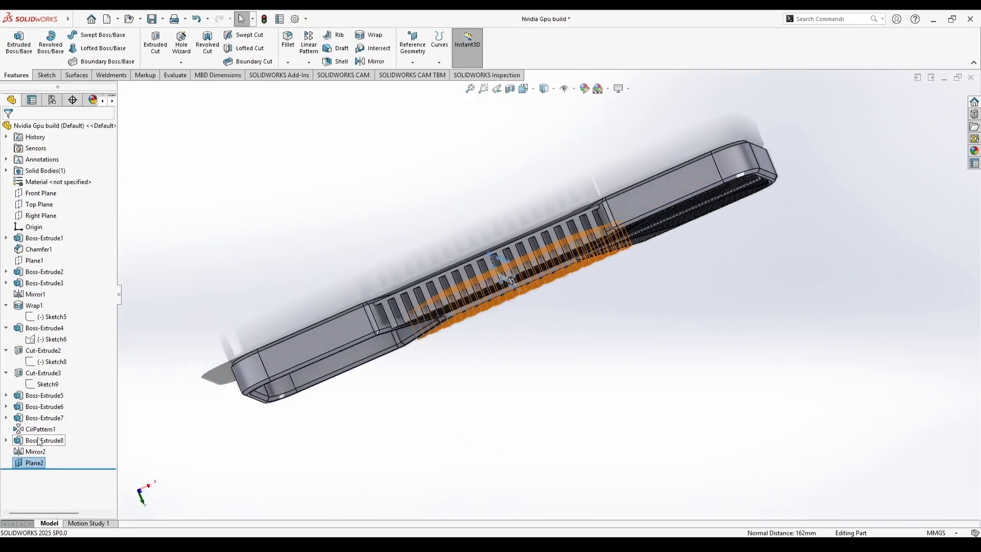
pyautogui.click(6, 351)
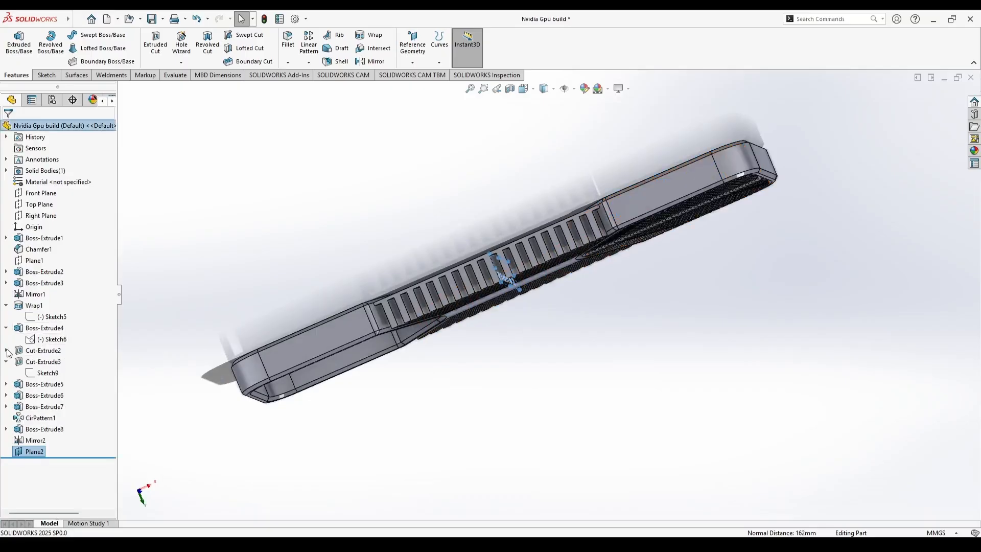
pyautogui.click(7, 305)
pyautogui.click(31, 317)
pyautogui.moveTo(404, 301); pyautogui.dragTo(449, 348, button='middle')
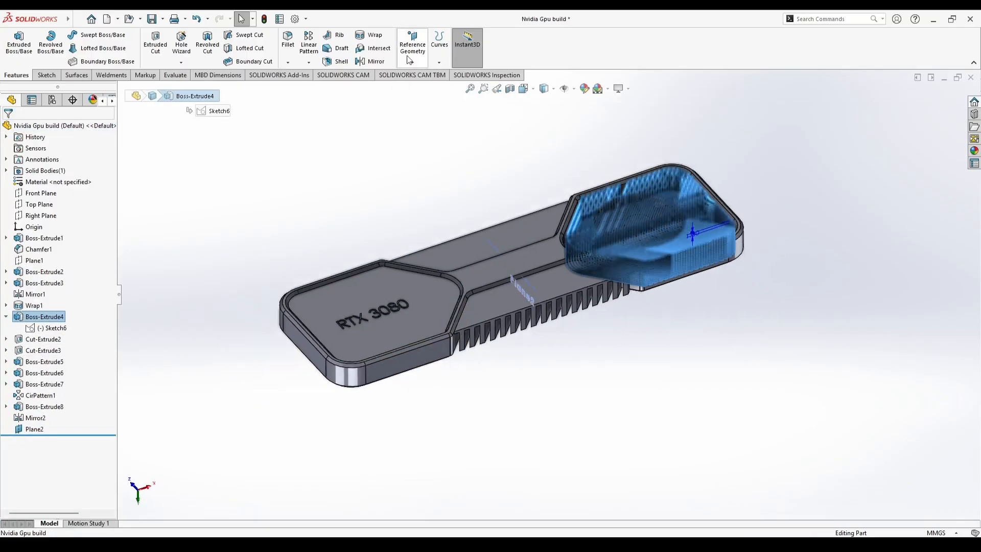
pyautogui.click(376, 62)
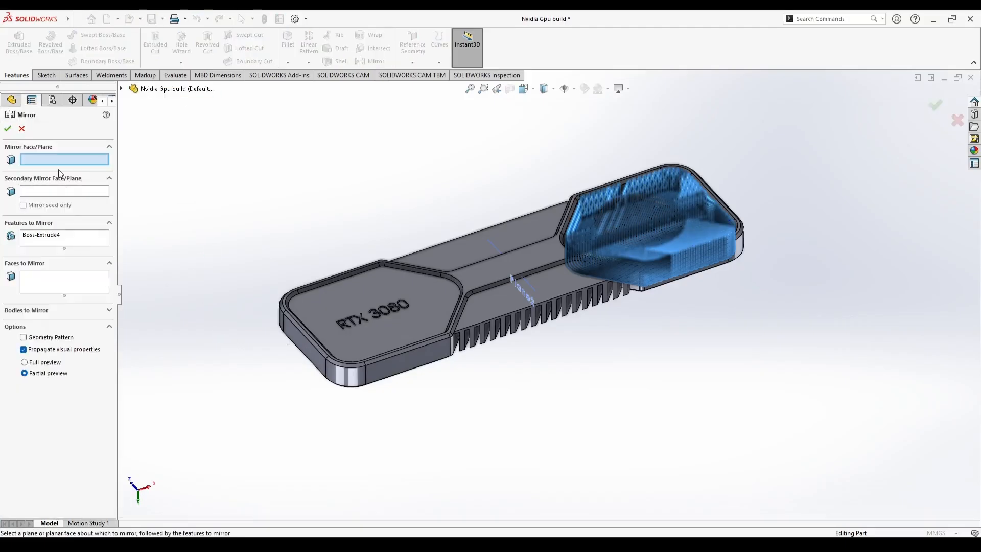
pyautogui.click(534, 293)
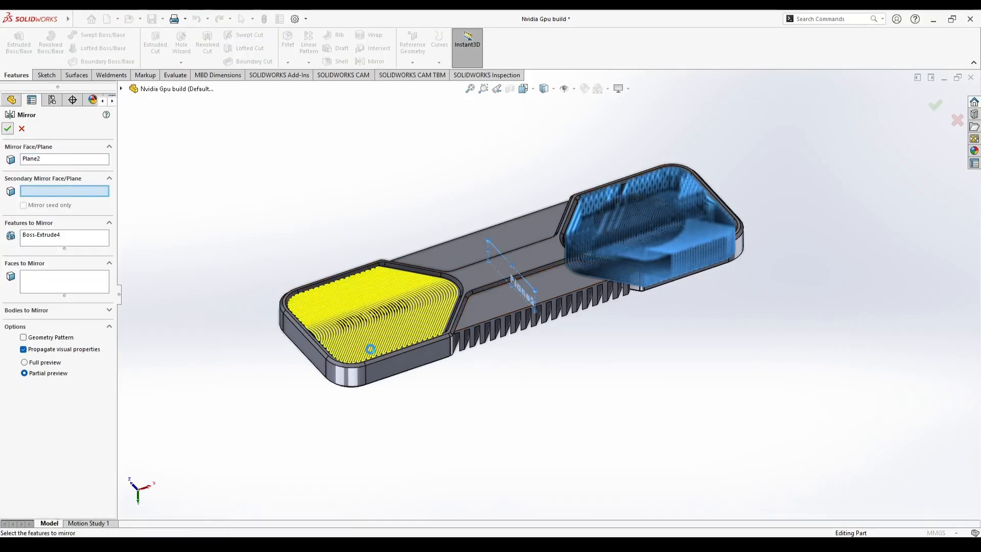
pyautogui.scroll(-5, 403, 328)
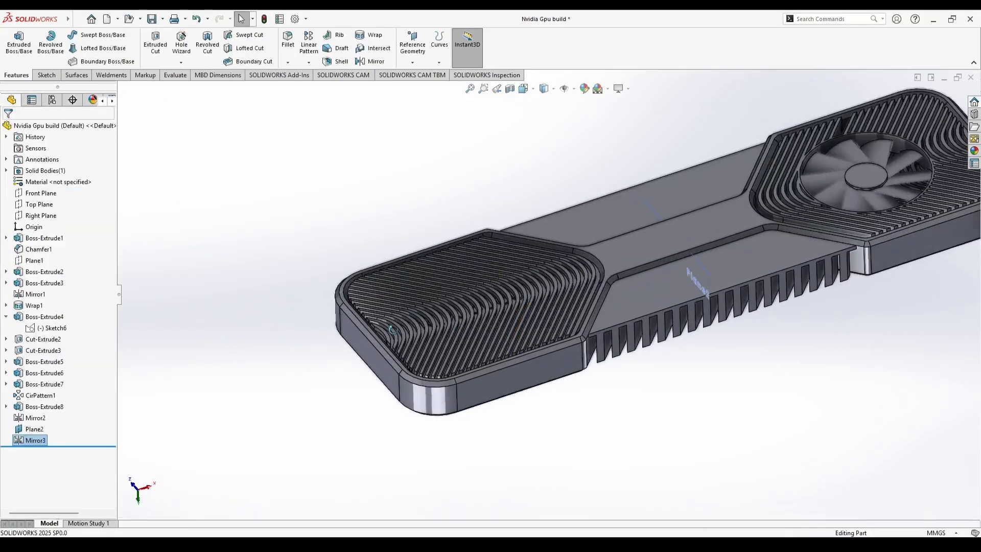
# - Delete the wrap feature that forms the RTX 3080 lettering while keeping its text sketch
pyautogui.click(34, 305)
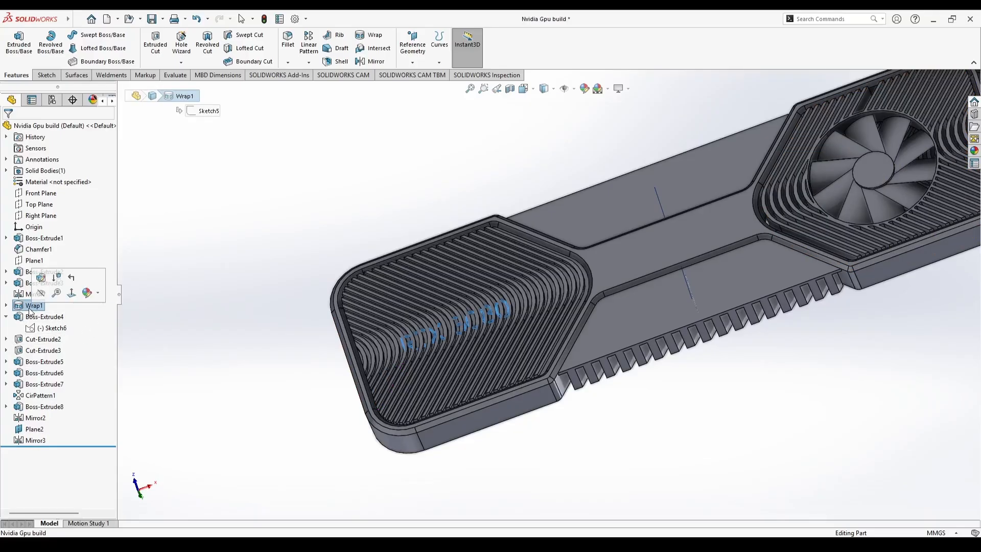
pyautogui.press('Delete')
pyautogui.press('Return')
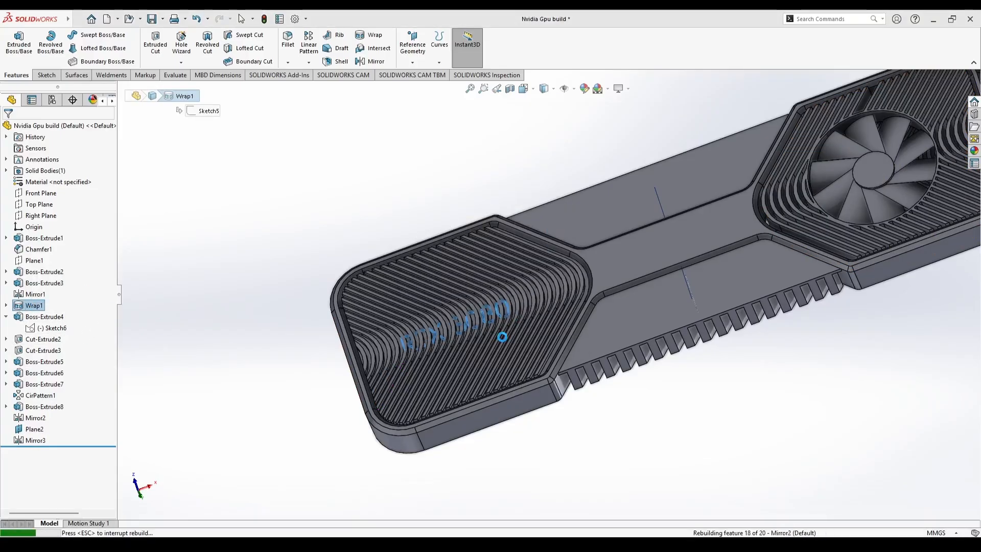
# - Start a sketch on the recess's inner ledge face at the lettering end and show the ledge extrusion's outline sketch
pyautogui.scroll(-4, 615, 272)
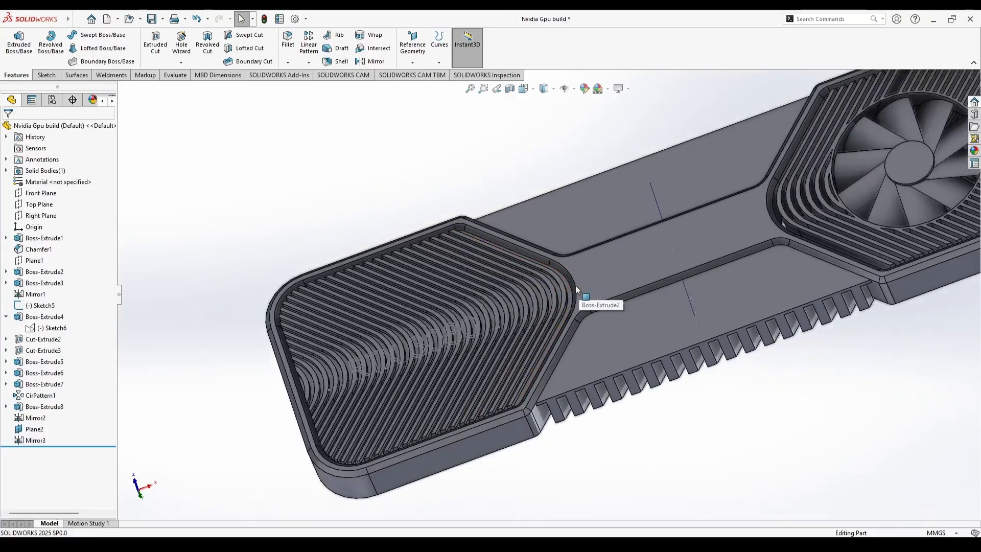
pyautogui.scroll(-5, 575, 285)
pyautogui.click(544, 293)
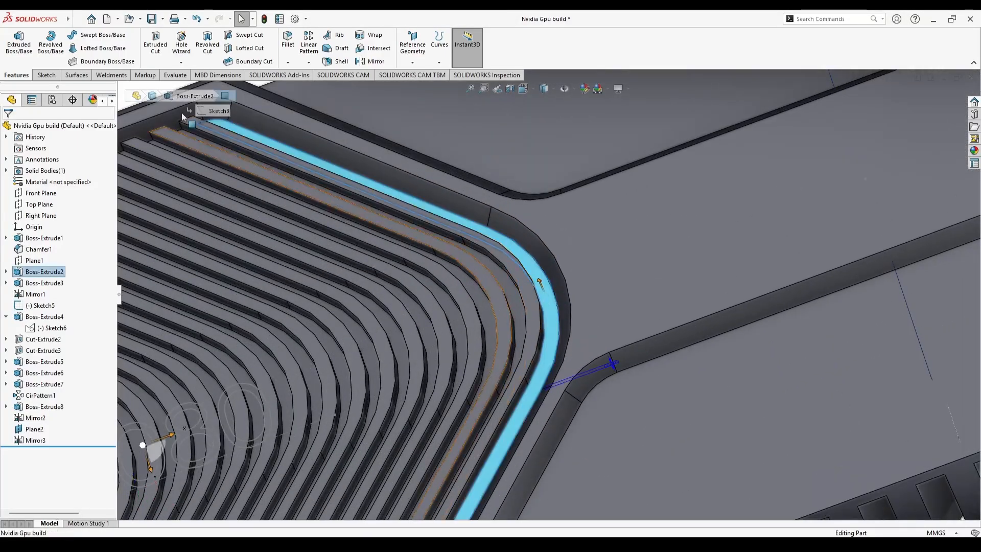
pyautogui.click(45, 75)
pyautogui.click(14, 44)
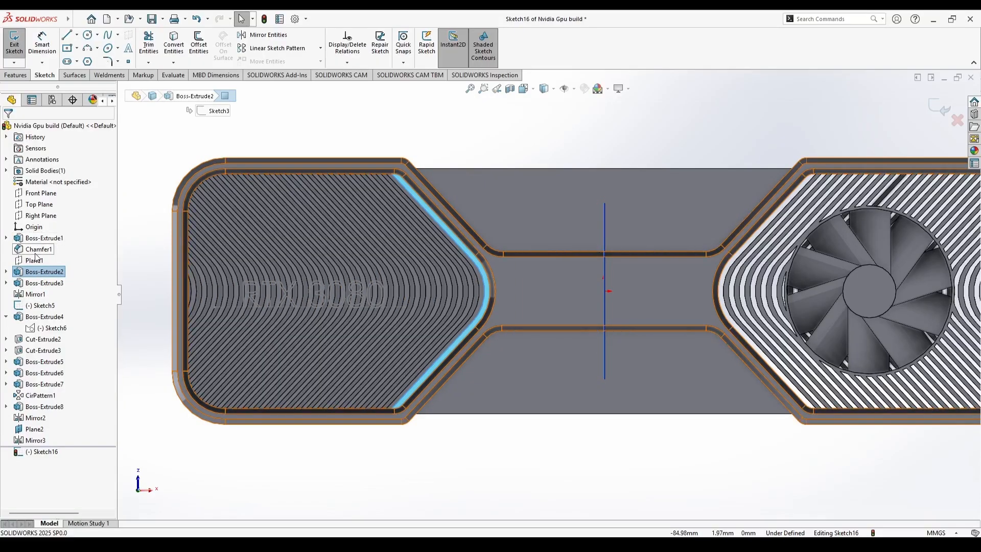
pyautogui.click(47, 283)
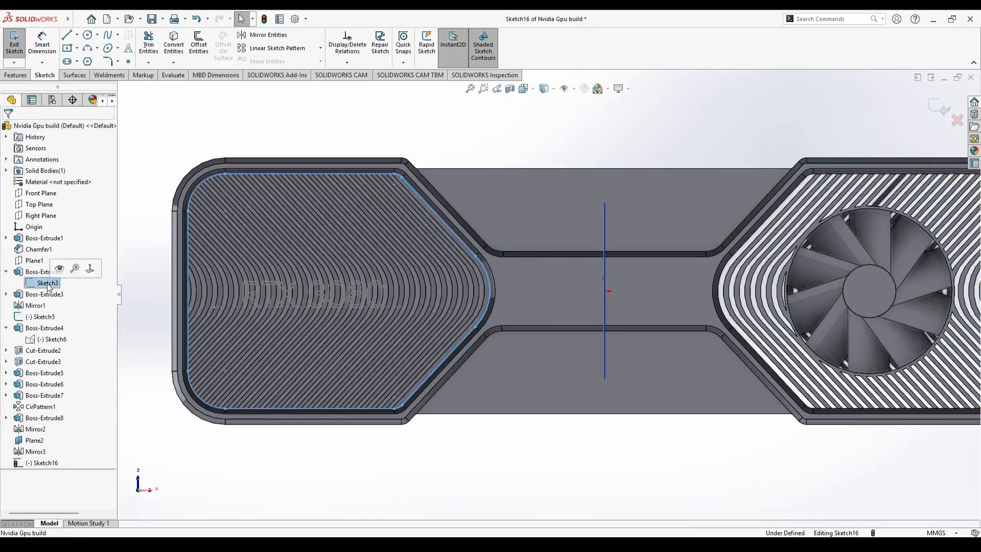
pyautogui.rightClick(49, 287)
pyautogui.click(159, 379)
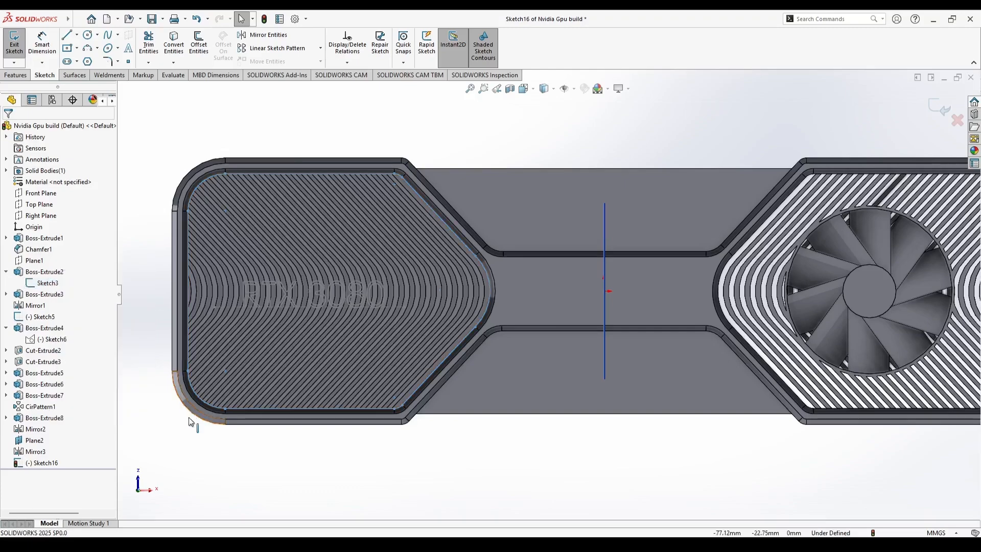
# - Convert the visible recess outline's lines and arcs around the mirrored fins into the new sketch
pyautogui.scroll(1, 200, 418)
pyautogui.scroll(-2, 302, 327)
pyautogui.click(303, 315)
pyautogui.click(174, 45)
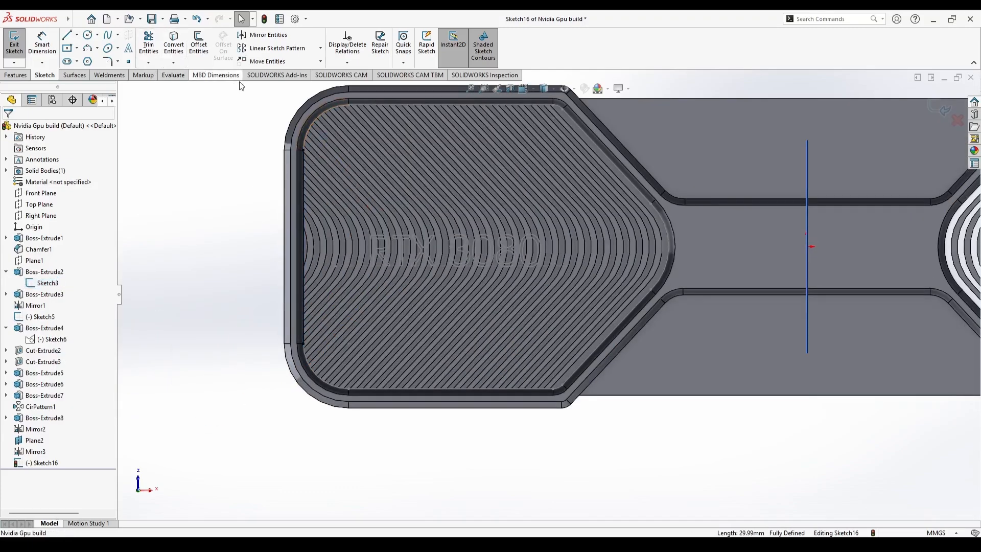
pyautogui.click(311, 121)
pyautogui.click(439, 105)
pyautogui.click(558, 105)
pyautogui.click(606, 156)
pyautogui.click(662, 219)
pyautogui.click(643, 298)
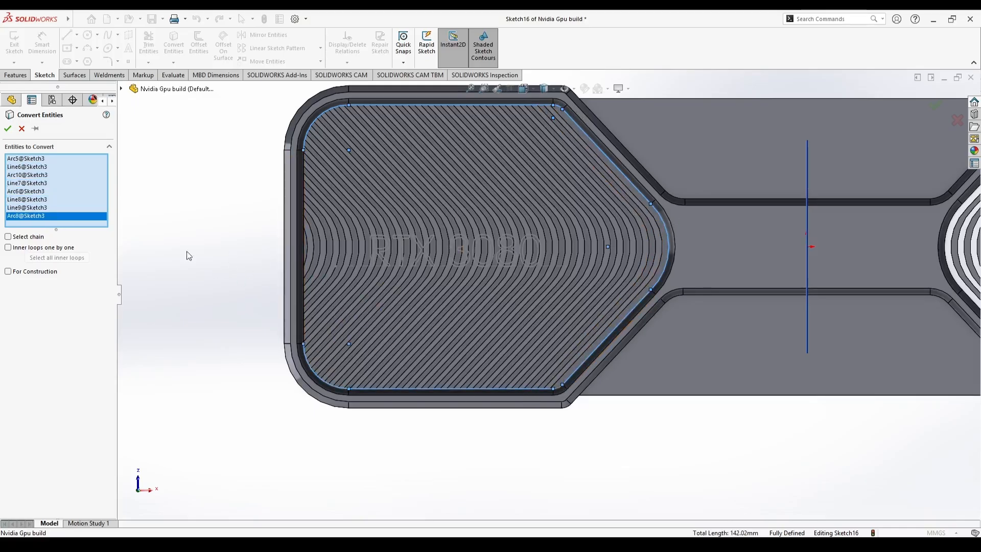
pyautogui.press('Return')
pyautogui.click(15, 75)
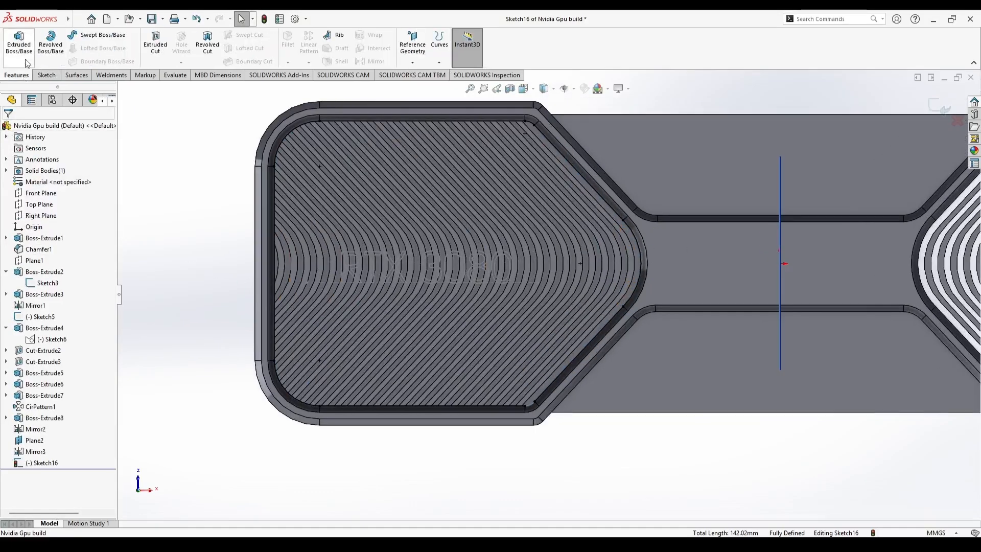
pyautogui.click(156, 46)
pyautogui.click(109, 274)
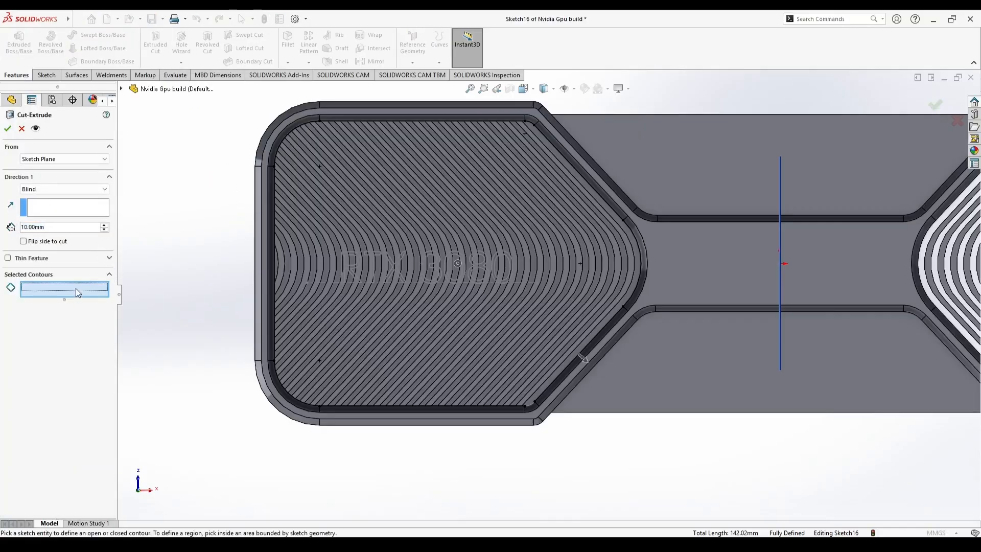
pyautogui.click(283, 144)
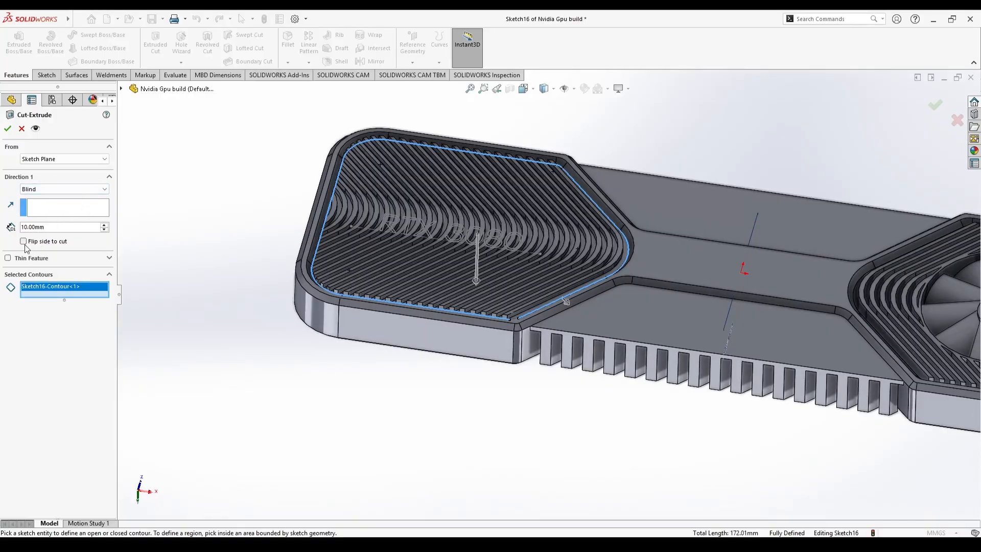
pyautogui.click(22, 129)
# - Convert the missing small arc at the recess's angled corner to close the outline
pyautogui.scroll(-5, 535, 323)
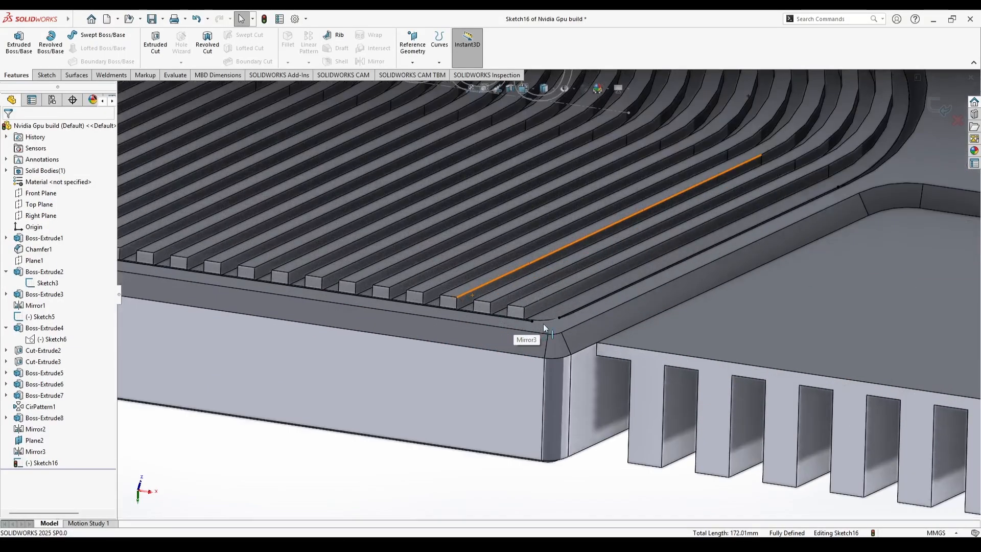
pyautogui.moveTo(522, 335); pyautogui.dragTo(394, 346, button='middle')
pyautogui.click(44, 74)
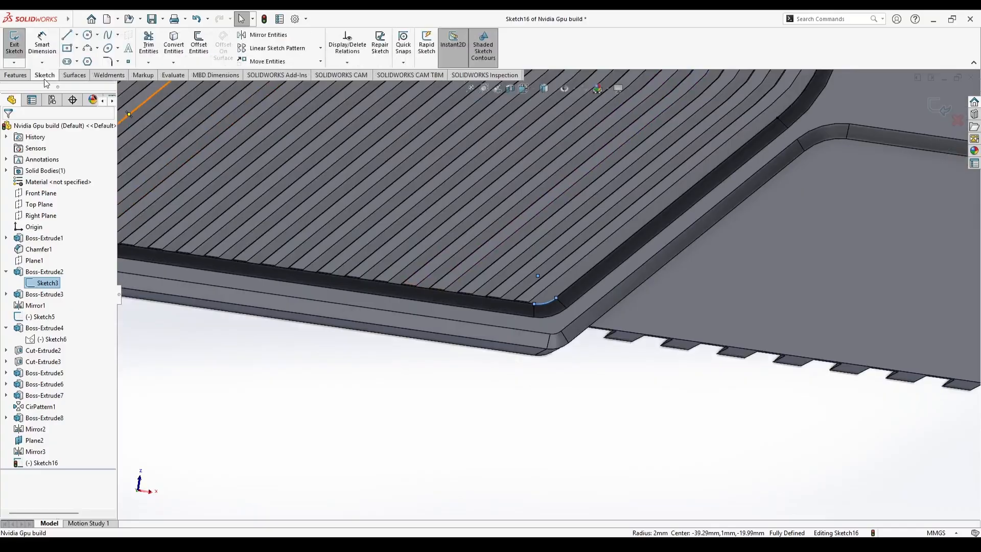
pyautogui.scroll(4, 350, 247)
# - Cut the closed recess outline 10 mm blind in the reversed direction, removing the mirrored fins above the lettering face
pyautogui.click(18, 75)
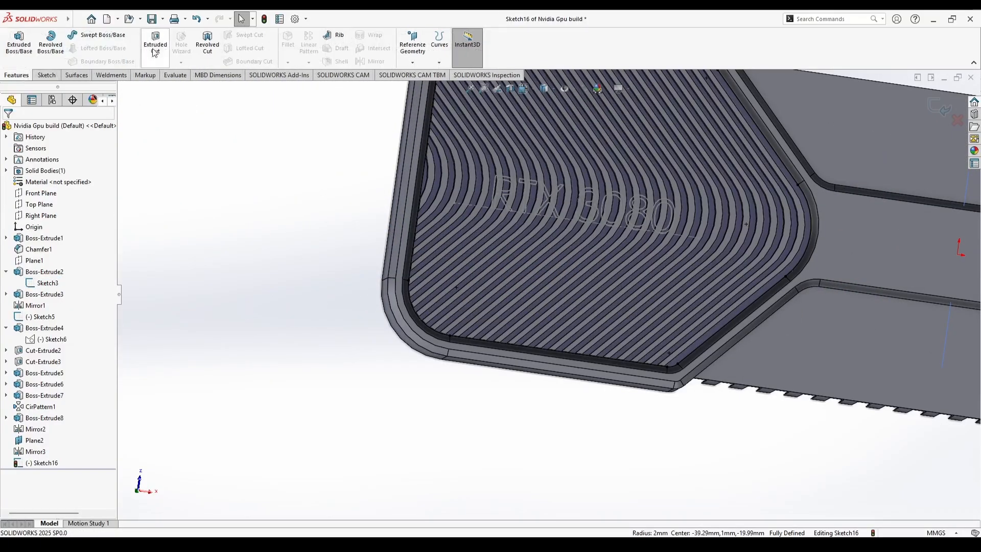
pyautogui.click(155, 46)
pyautogui.moveTo(339, 216); pyautogui.dragTo(368, 97, button='middle')
pyautogui.click(25, 240)
pyautogui.click(25, 240)
pyautogui.click(10, 190)
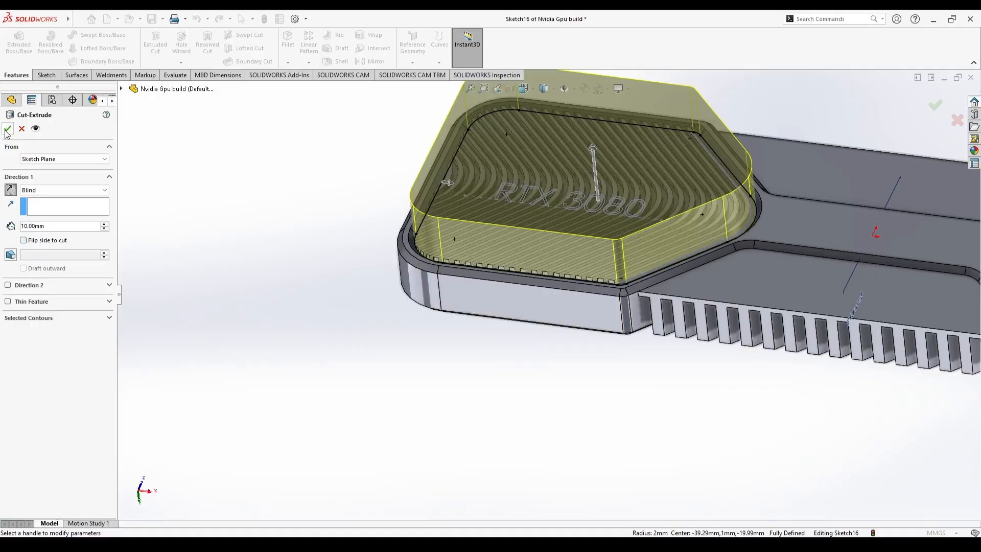
pyautogui.scroll(-2, 604, 254)
# - Cut the RTX 3080 text sketch 1 mm deep into the recessed face
pyautogui.moveTo(603, 254); pyautogui.dragTo(631, 307, button='middle')
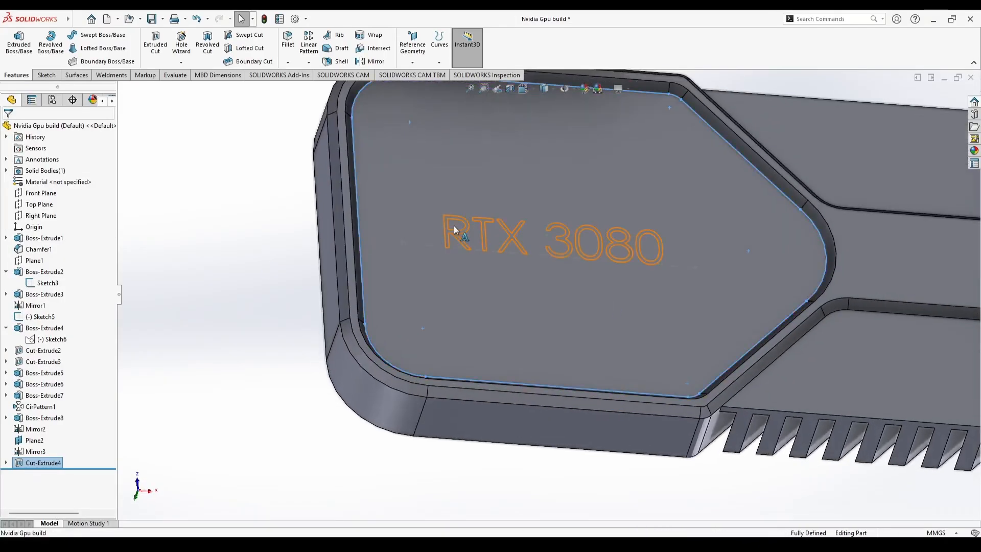
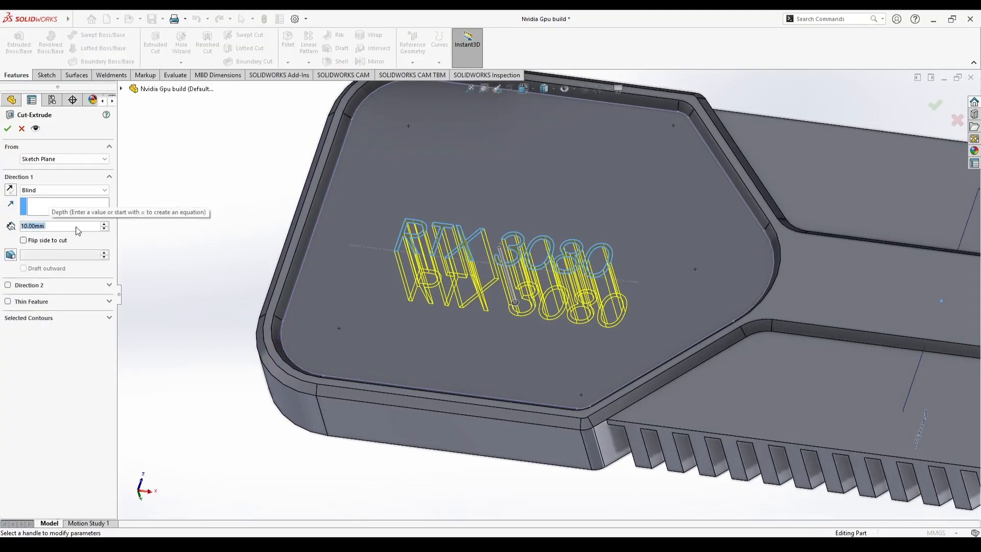
pyautogui.write('1')
pyautogui.press('Return')
pyautogui.moveTo(205, 210); pyautogui.dragTo(217, 110, button='middle')
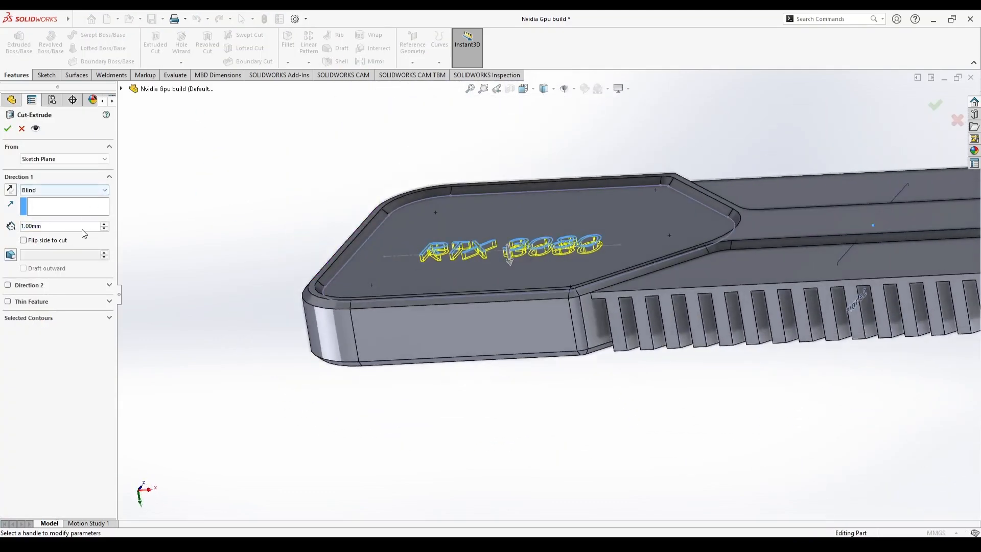
pyautogui.moveTo(257, 208); pyautogui.dragTo(293, 343, button='middle')
pyautogui.click(258, 276)
pyautogui.moveTo(471, 229); pyautogui.dragTo(449, 245, button='middle')
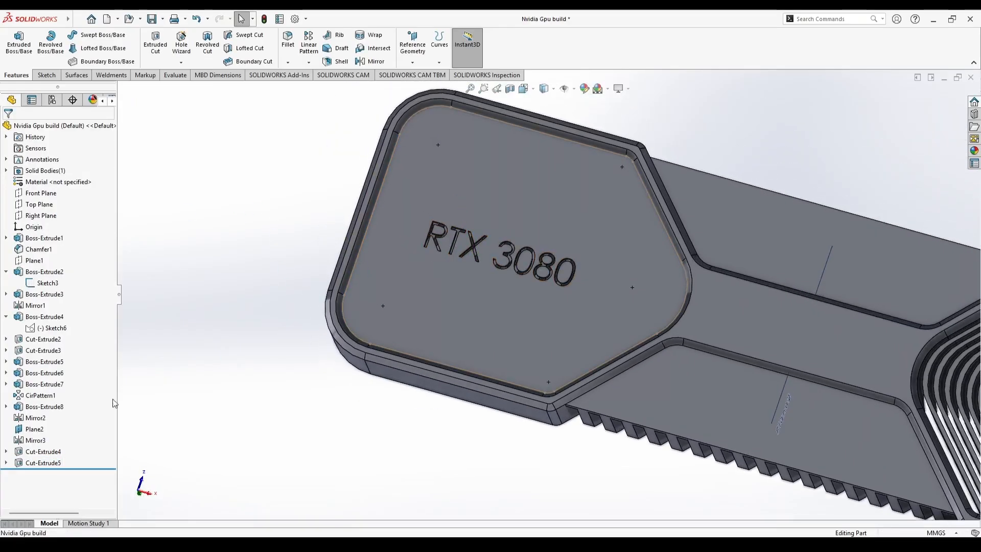
# - Hide the recess outline sketch belonging to the ledge extrusion
pyautogui.click(52, 279)
pyautogui.moveTo(460, 297)
pyautogui.mouseDown(button='middle')
pyautogui.moveTo(482, 307)
pyautogui.moveTo(519, 202)
pyautogui.moveTo(658, 248)
pyautogui.moveTo(494, 366)
pyautogui.moveTo(585, 302)
pyautogui.moveTo(593, 335)
pyautogui.mouseUp(button='middle')
pyautogui.scroll(-5, 723, 333)
pyautogui.scroll(3, 168, 340)
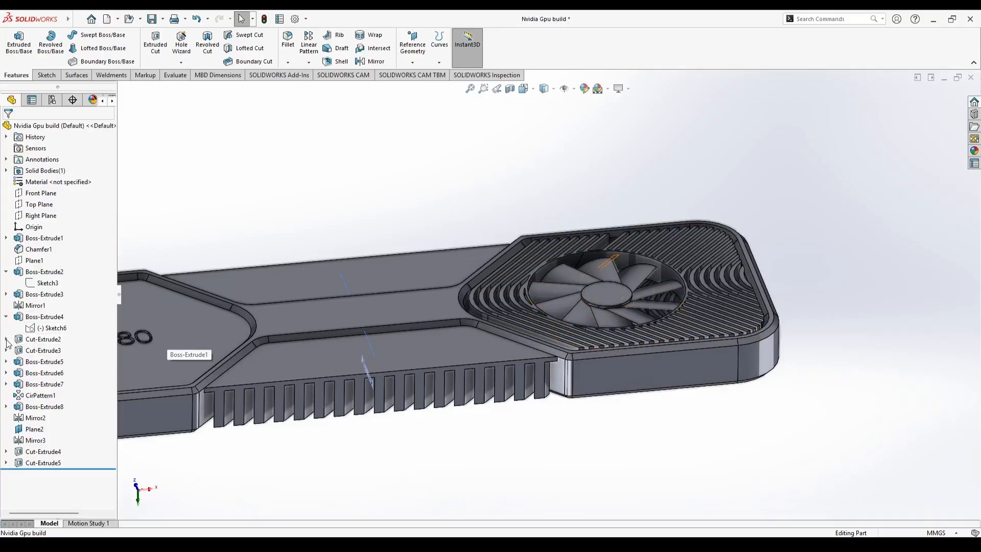
# - Show the circle sketch of the fan-opening cut and open it to check the circle's radius
pyautogui.click(6, 339)
pyautogui.click(50, 350)
pyautogui.scroll(-5, 529, 331)
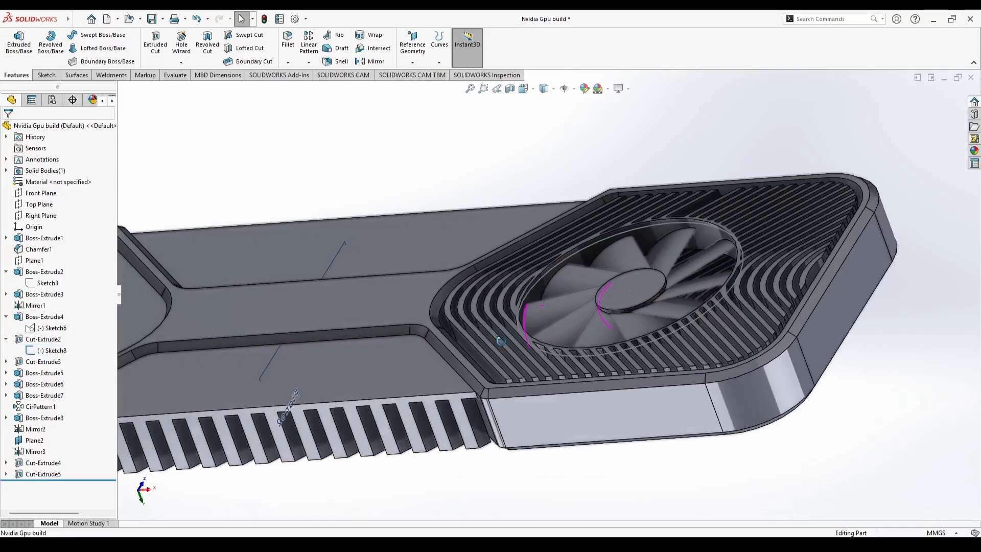
pyautogui.click(41, 321)
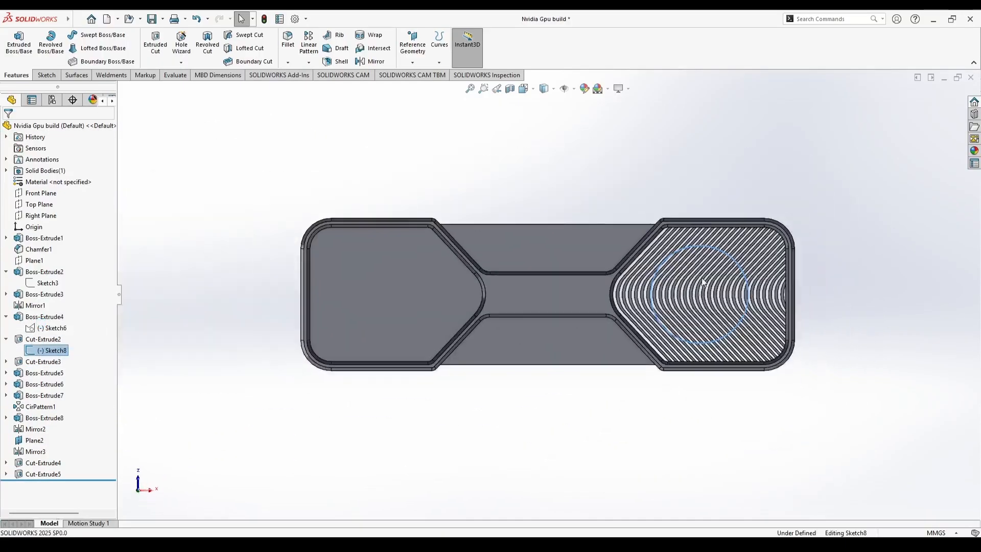
pyautogui.click(698, 238)
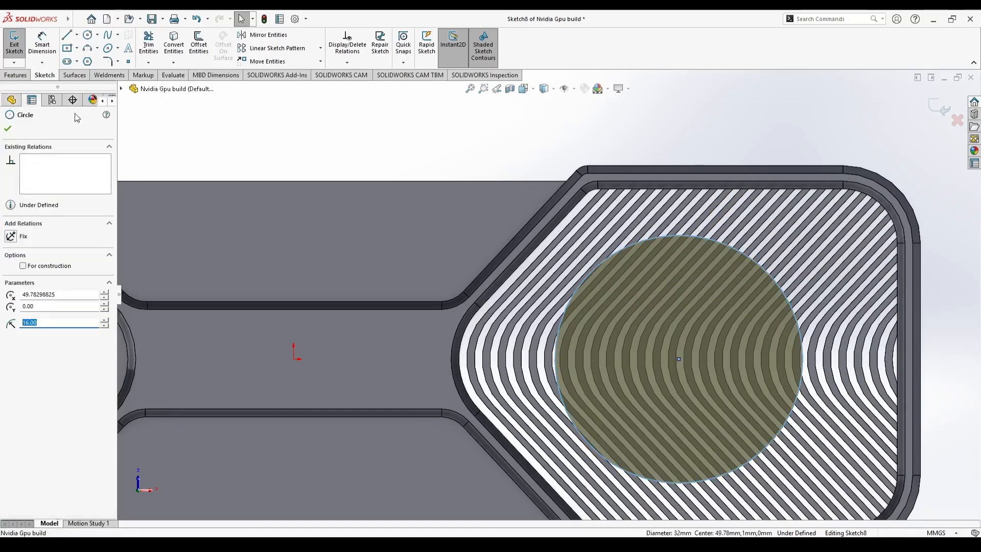
pyautogui.click(258, 161)
# - Start a sketch on the flat face of a mirrored fin on the card's reverse side, at the end opposite the fan
pyautogui.scroll(7, 349, 353)
pyautogui.moveTo(380, 343)
pyautogui.mouseDown(button='middle')
pyautogui.moveTo(353, 227)
pyautogui.moveTo(378, 267)
pyautogui.mouseUp(button='middle')
pyautogui.scroll(-4, 381, 336)
pyautogui.moveTo(398, 367); pyautogui.dragTo(432, 328, button='middle')
pyautogui.scroll(-1, 521, 305)
pyautogui.scroll(-1, 521, 306)
pyautogui.moveTo(362, 359)
pyautogui.mouseDown(button='middle')
pyautogui.moveTo(357, 380)
pyautogui.moveTo(369, 363)
pyautogui.mouseUp(button='middle')
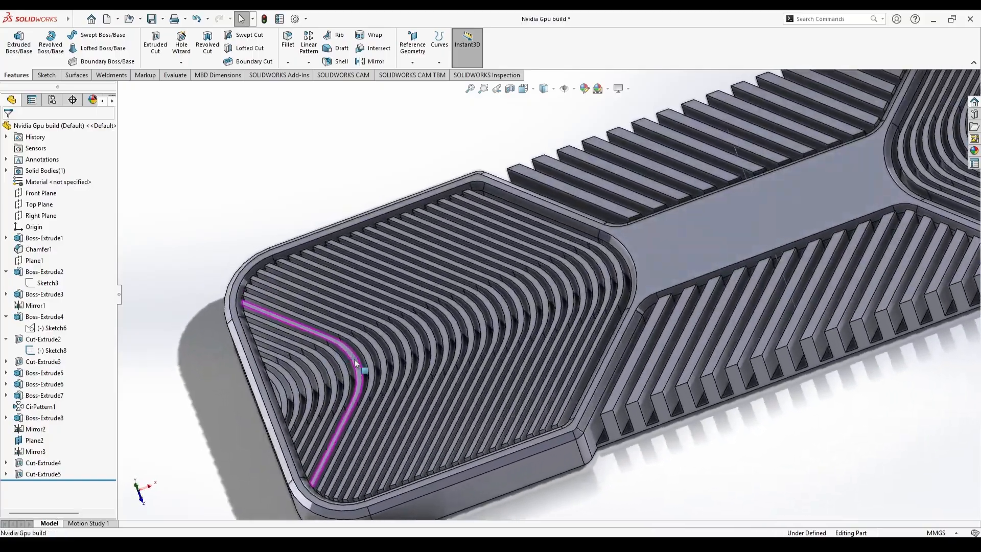
pyautogui.scroll(-2, 530, 329)
pyautogui.moveTo(524, 313)
pyautogui.mouseDown(button='middle')
pyautogui.moveTo(504, 334)
pyautogui.moveTo(526, 309)
pyautogui.mouseUp(button='middle')
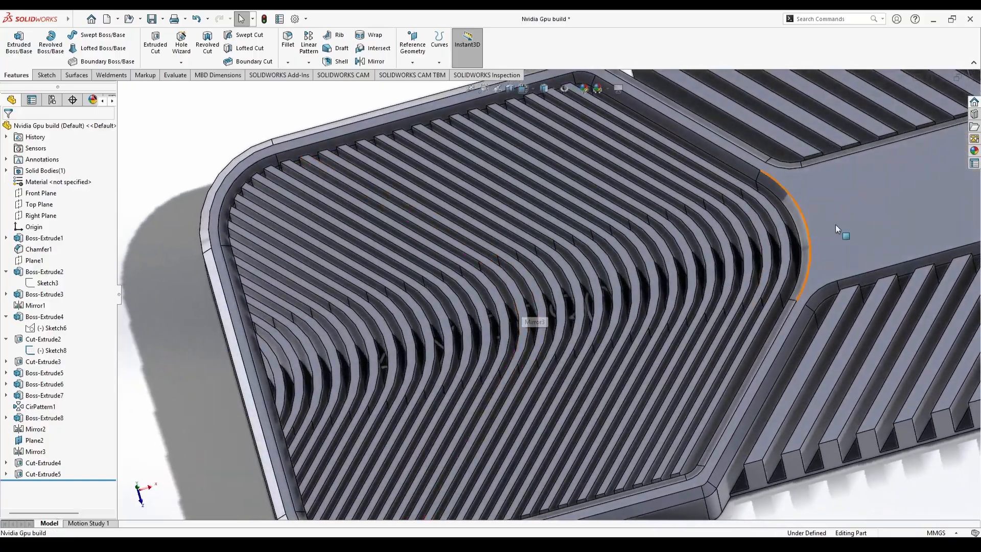
pyautogui.click(838, 237)
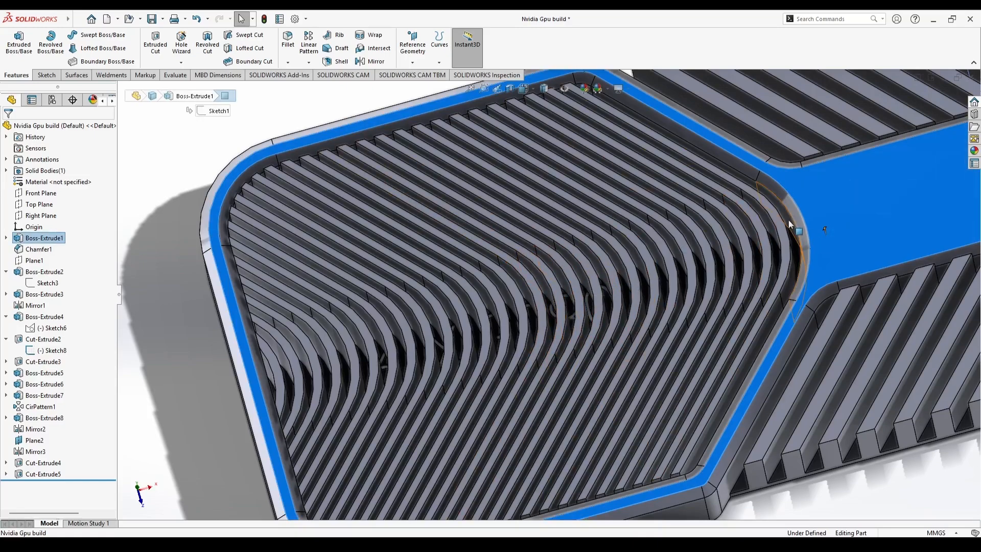
pyautogui.click(785, 243)
pyautogui.click(520, 306)
pyautogui.click(553, 271)
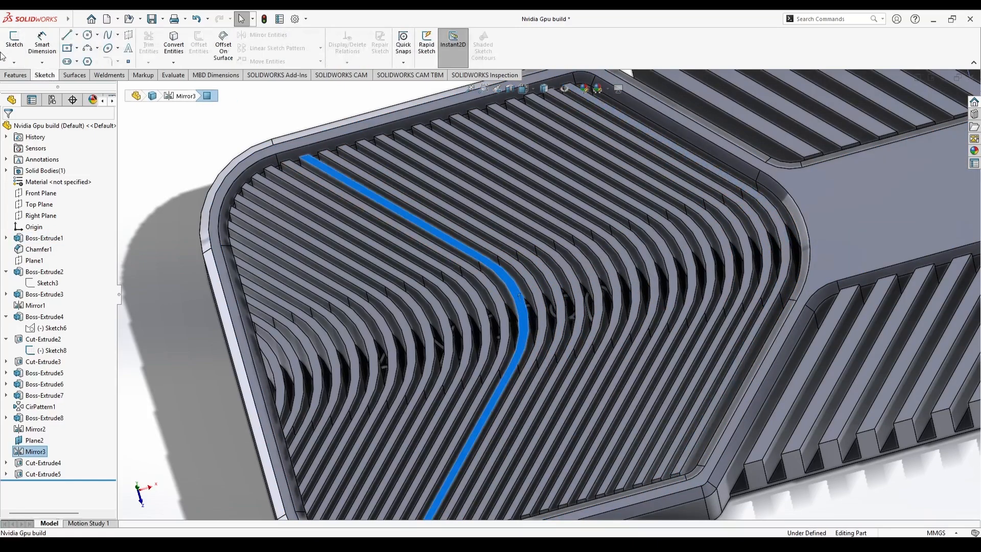
pyautogui.click(647, 408)
pyautogui.scroll(-2, 697, 300)
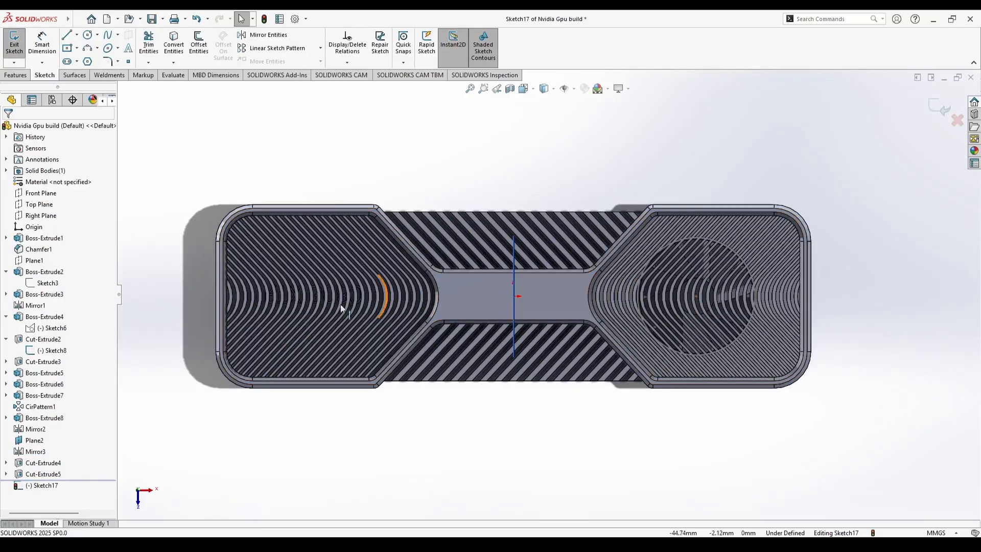
# - Sketch a horizontal line about 49.78 mm long from the origin to the existing fan opening's centre and copy its length
pyautogui.click(67, 35)
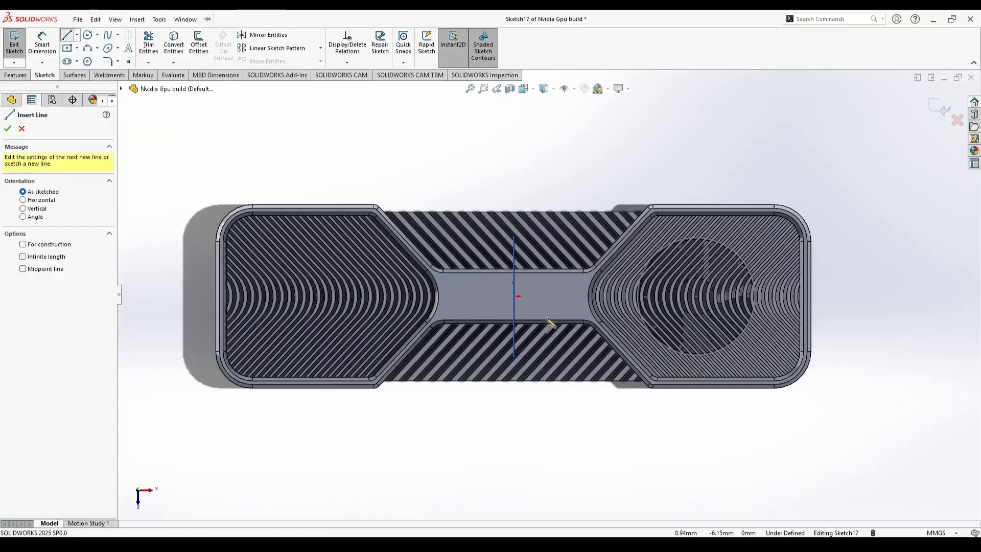
pyautogui.scroll(-3, 697, 296)
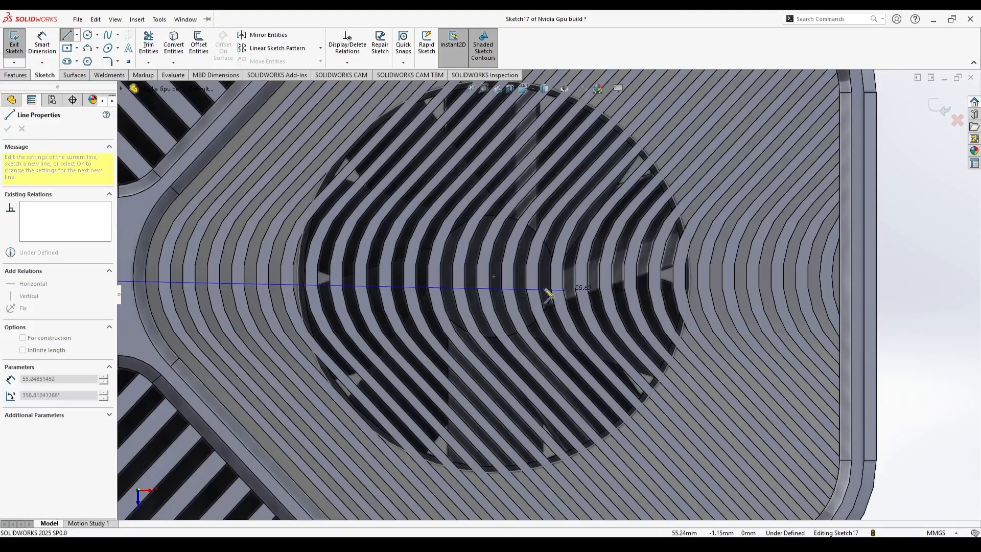
pyautogui.click(494, 276)
pyautogui.press('Escape')
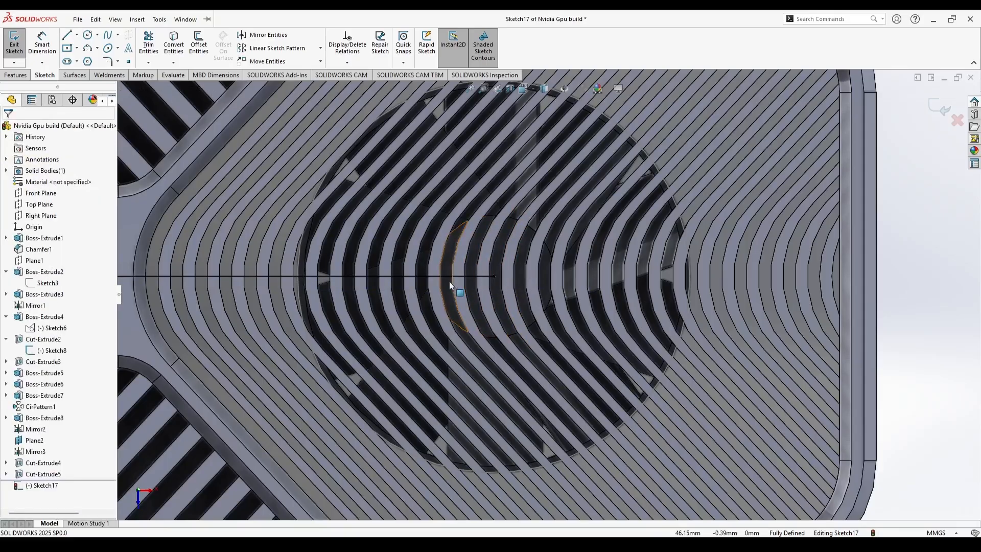
pyautogui.click(423, 276)
pyautogui.doubleClick(69, 331)
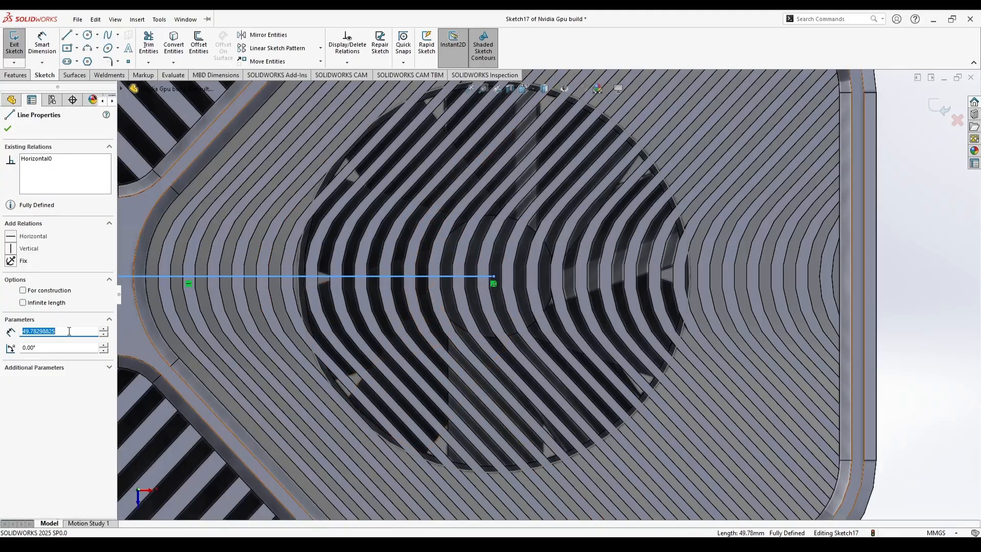
pyautogui.click(8, 130)
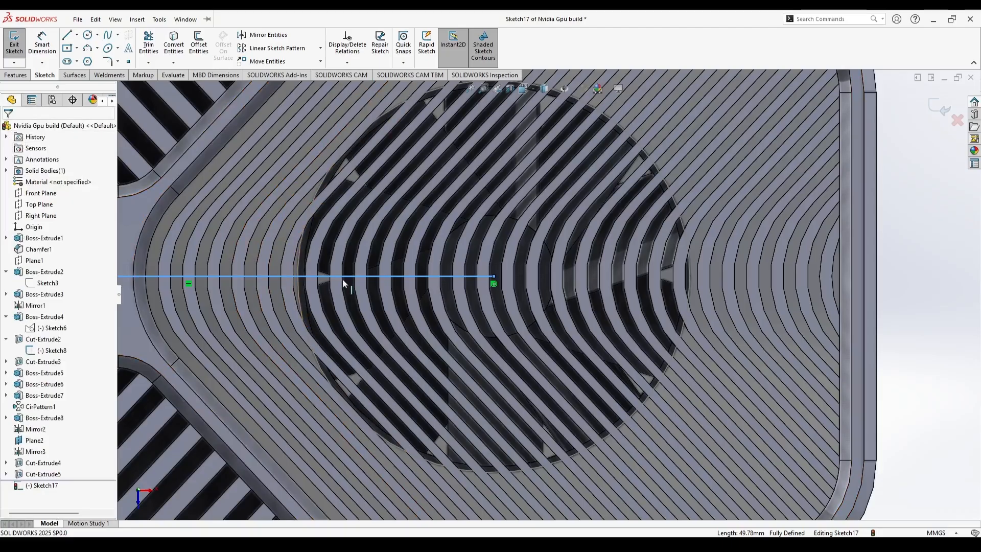
# - Sketch a horizontal line from the origin toward the lettering end and set its length to 49.78298825 mm
pyautogui.scroll(6, 345, 276)
pyautogui.press('l')
pyautogui.scroll(3, 384, 305)
pyautogui.scroll(-2, 467, 287)
pyautogui.click(486, 289)
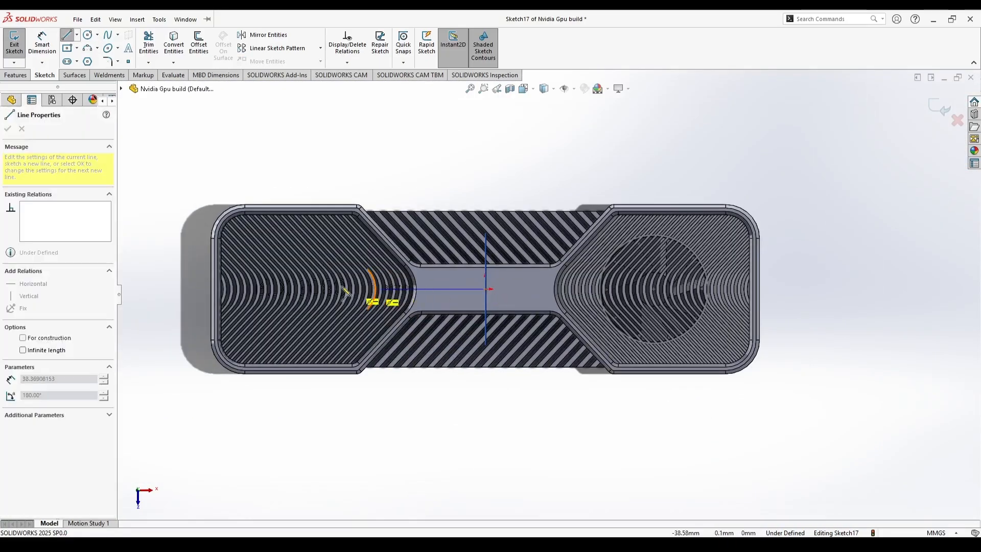
pyautogui.scroll(2, 376, 292)
pyautogui.scroll(-2, 376, 295)
pyautogui.click(266, 291)
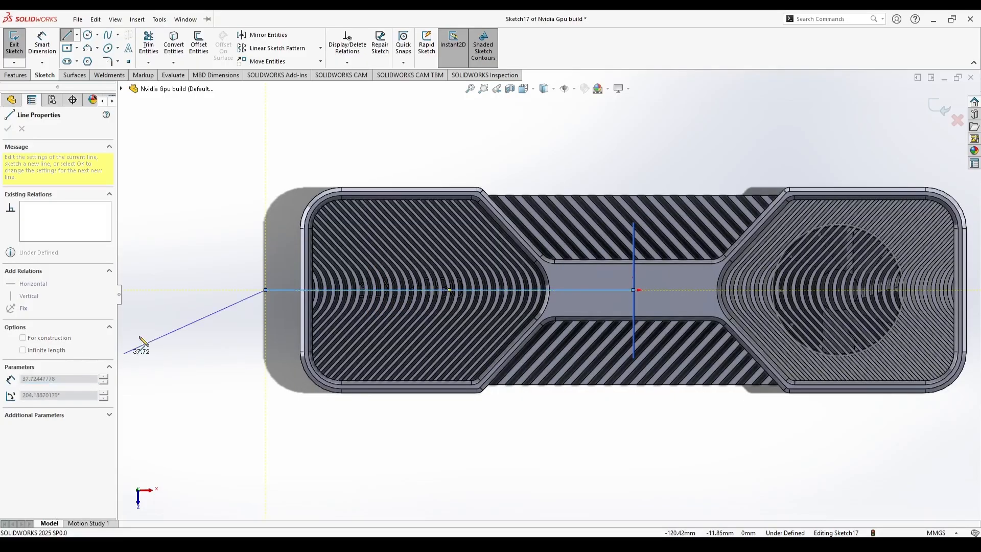
pyautogui.press('Escape')
pyautogui.click(325, 294)
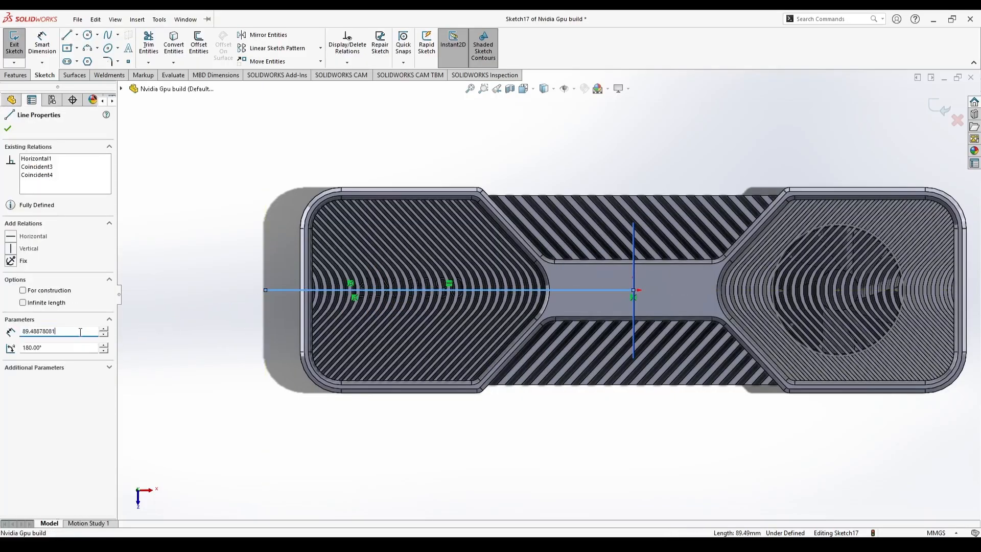
pyautogui.press('Escape')
# - Draw a circle of 16 mm radius centred on the outer end of the line at the lettering end
pyautogui.scroll(-3, 434, 293)
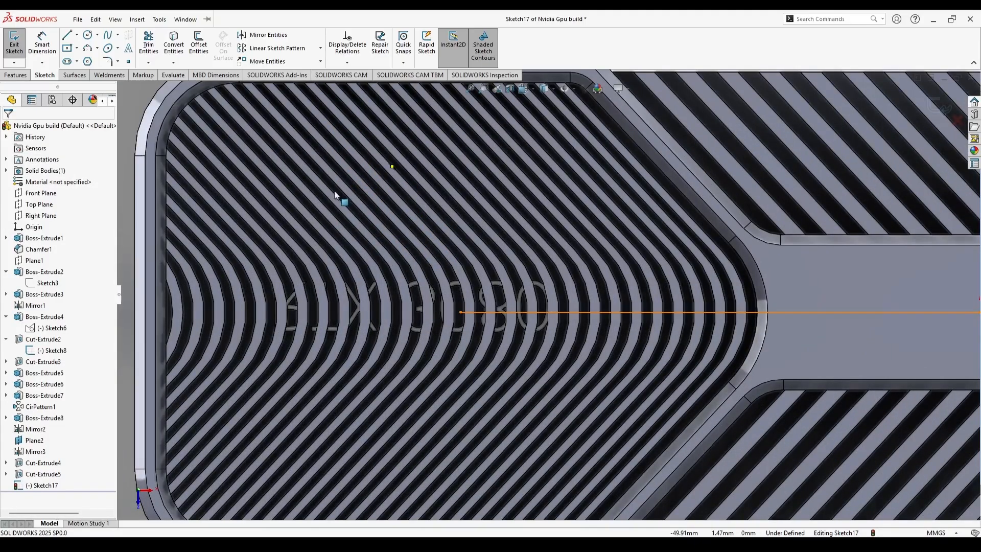
pyautogui.click(87, 37)
pyautogui.click(461, 312)
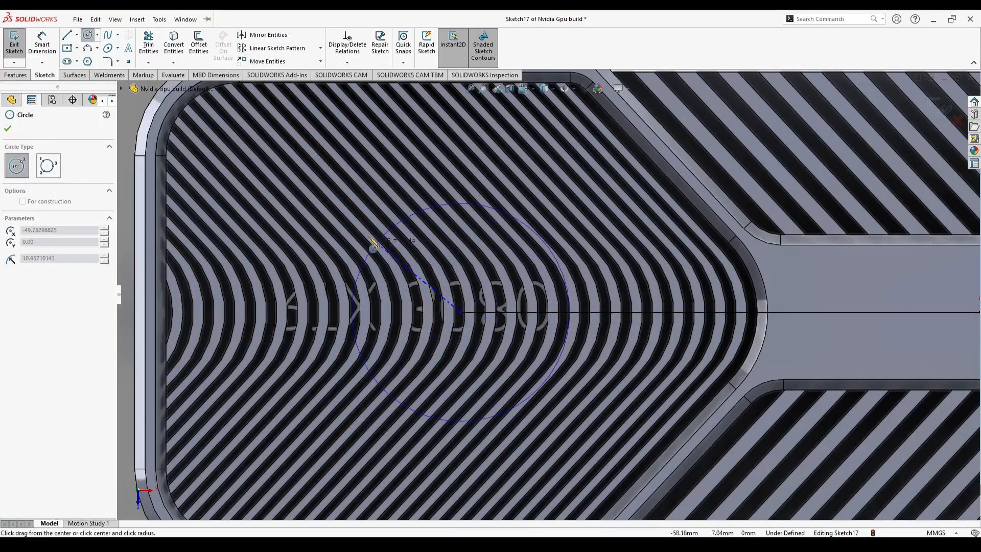
pyautogui.click(295, 325)
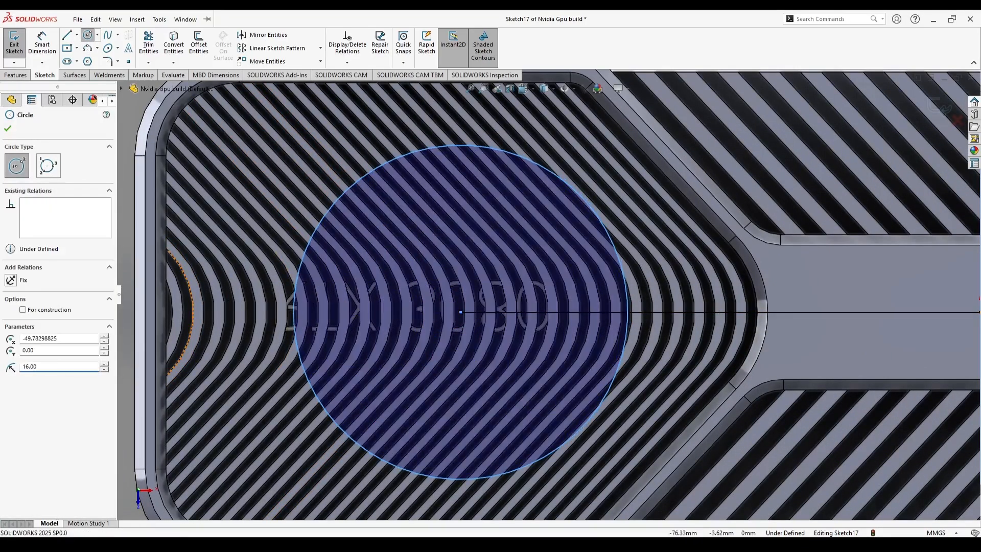
pyautogui.press('Escape')
# - Delete the horizontal reference line between the origin and the new circle's centre
pyautogui.scroll(3, 410, 306)
pyautogui.scroll(-3, 403, 312)
pyautogui.scroll(7, 470, 354)
pyautogui.scroll(-2, 550, 299)
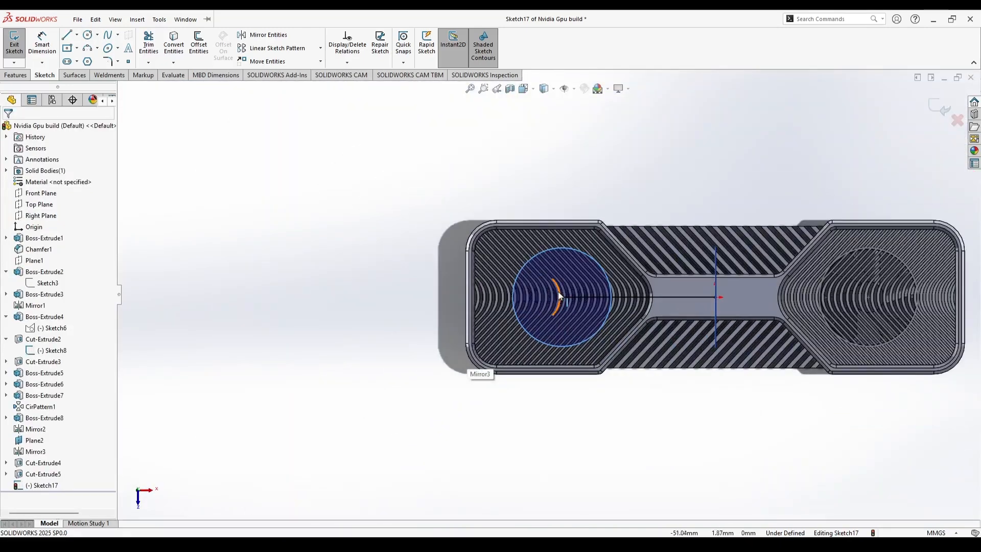
pyautogui.click(695, 296)
pyautogui.press('Delete')
pyautogui.scroll(2, 690, 296)
pyautogui.scroll(-2, 664, 294)
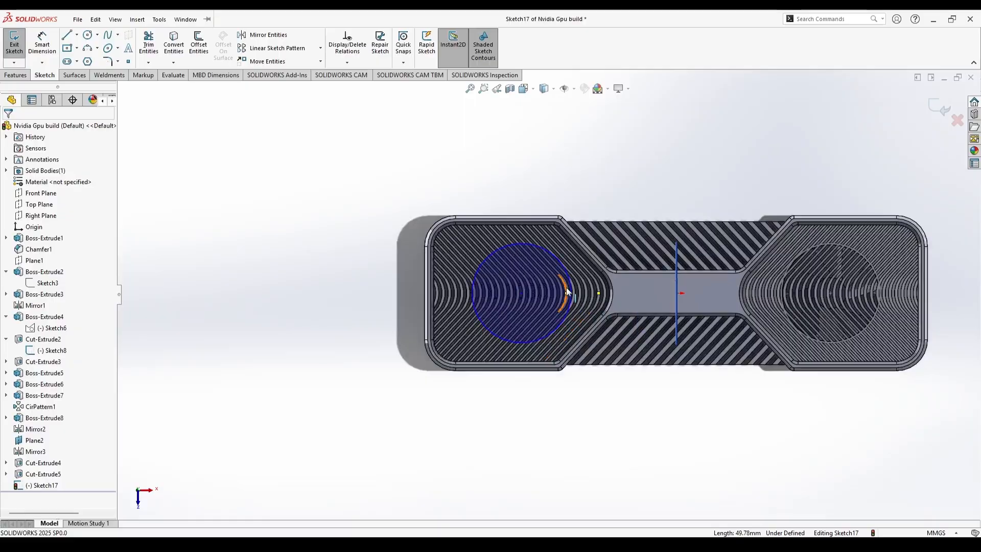
# - Cut the circle 4 mm deep into the mirrored fins with a blind Extruded Cut
pyautogui.scroll(-3, 567, 292)
pyautogui.click(15, 75)
pyautogui.click(155, 44)
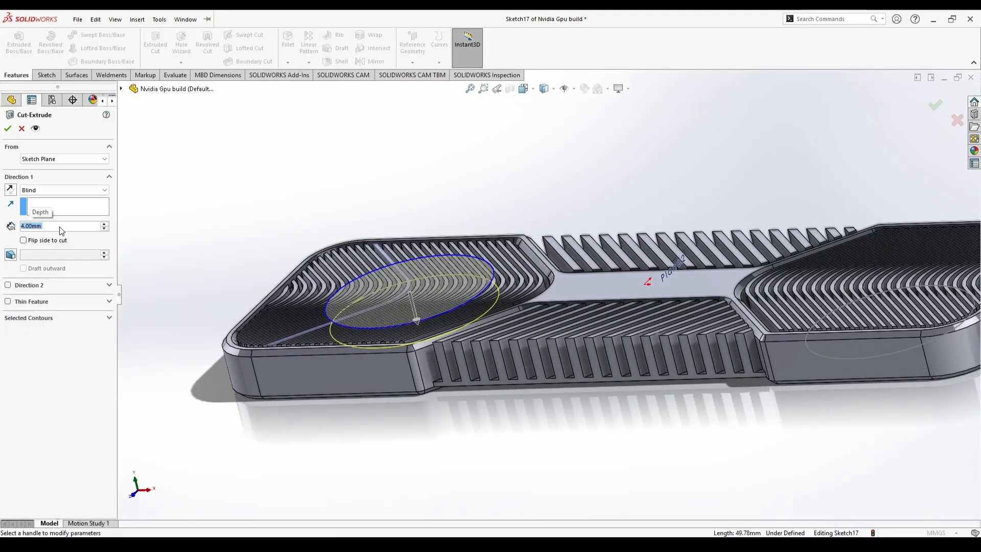
pyautogui.click(7, 129)
pyautogui.scroll(-10, 536, 317)
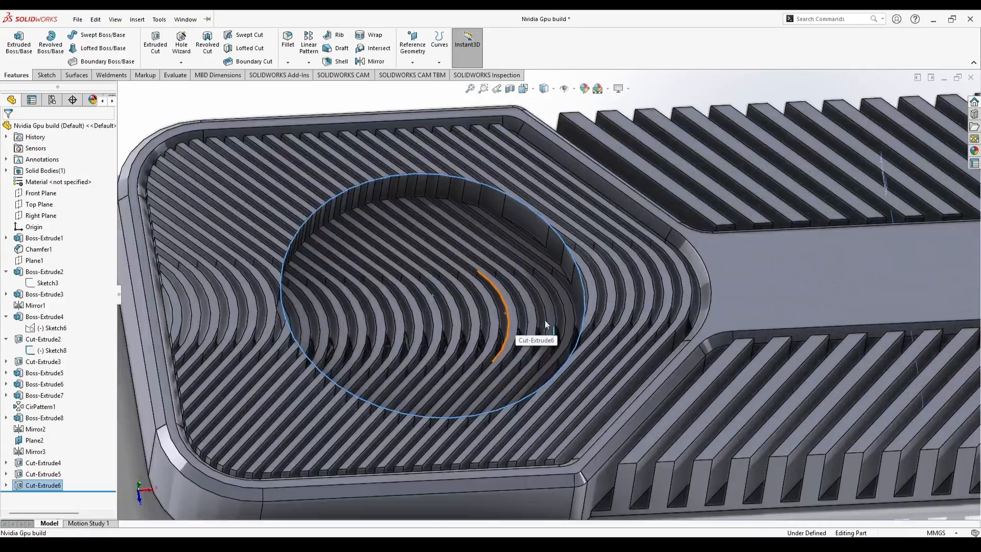
# - Hide the circle sketch belonging to the original fan-opening cut
pyautogui.scroll(10, 546, 329)
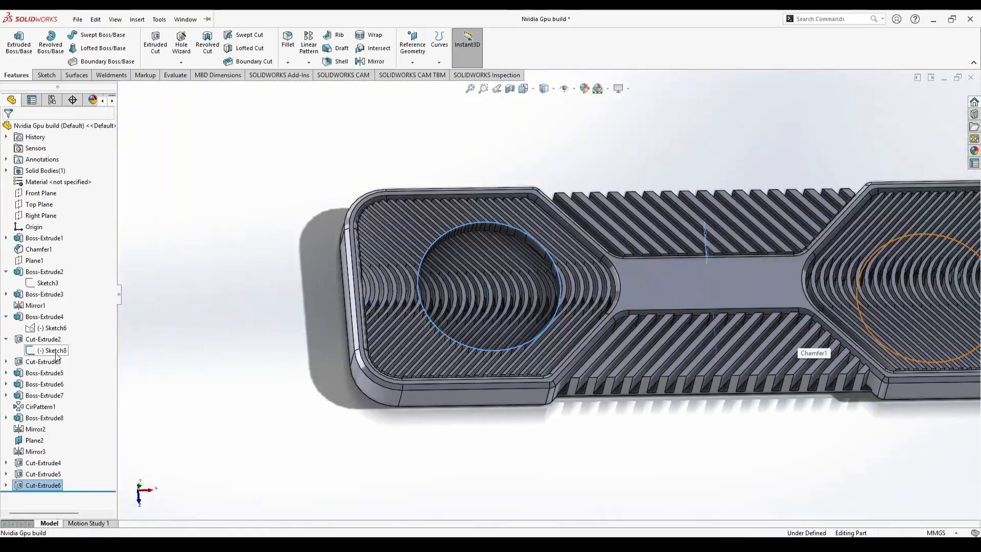
pyautogui.click(6, 361)
pyautogui.click(47, 374)
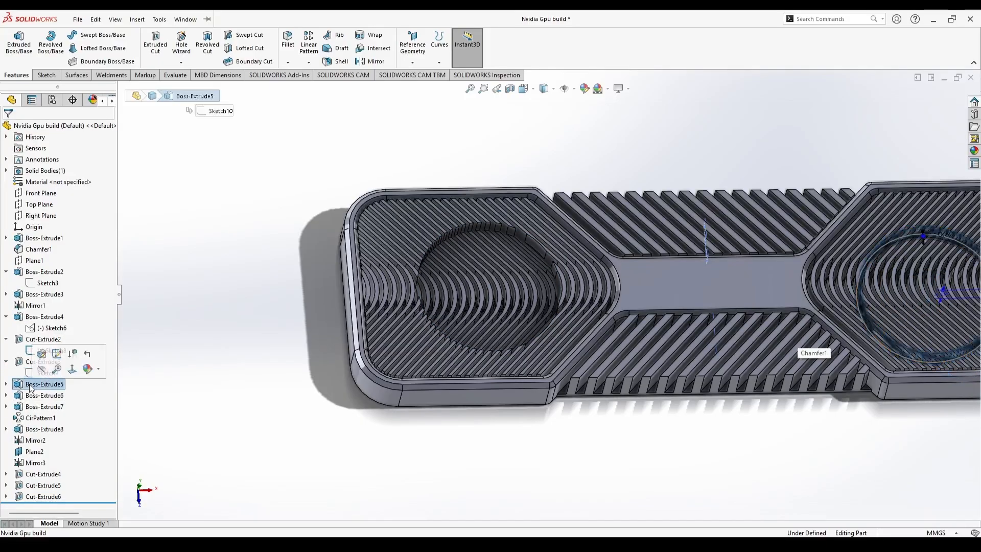
pyautogui.scroll(-10, 498, 329)
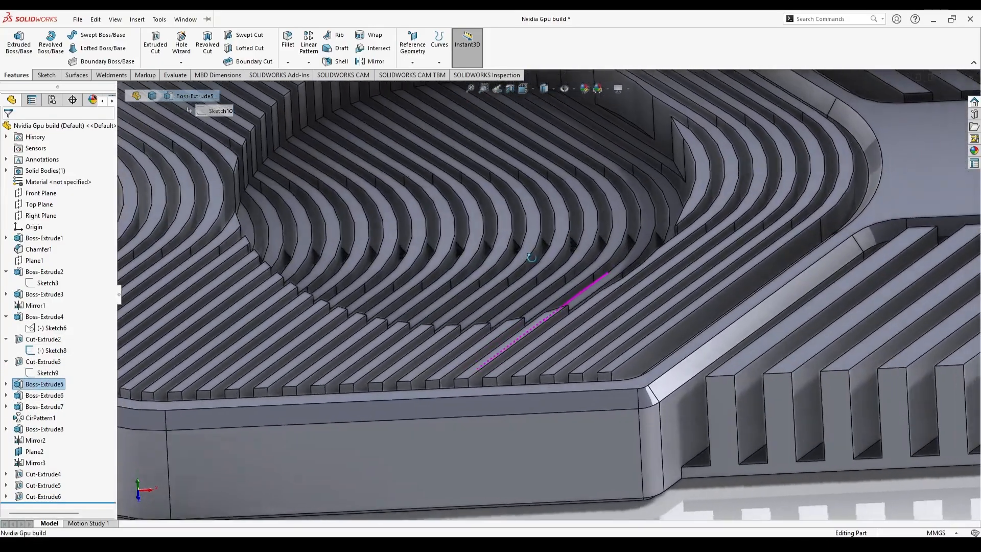
pyautogui.scroll(10, 531, 257)
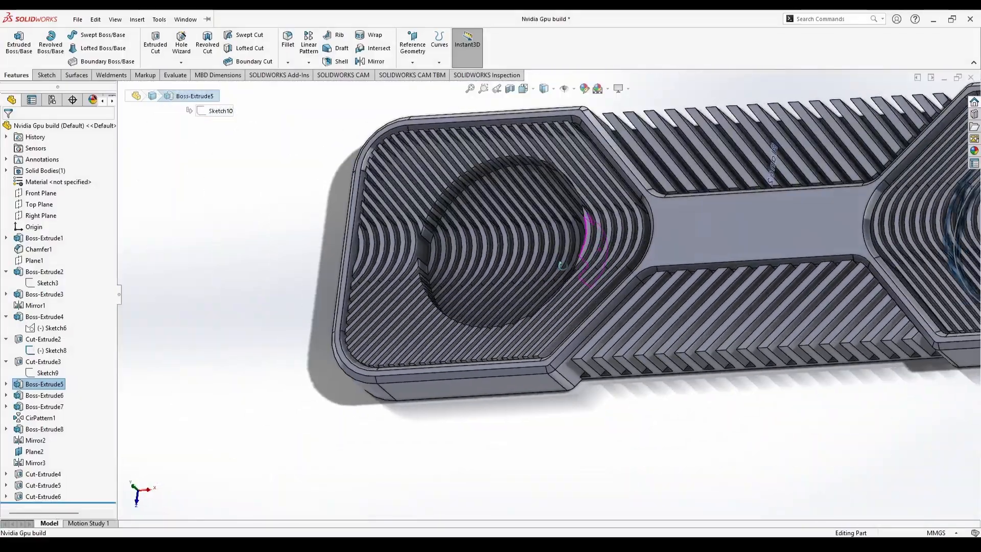
pyautogui.scroll(5, 561, 265)
pyautogui.click(6, 384)
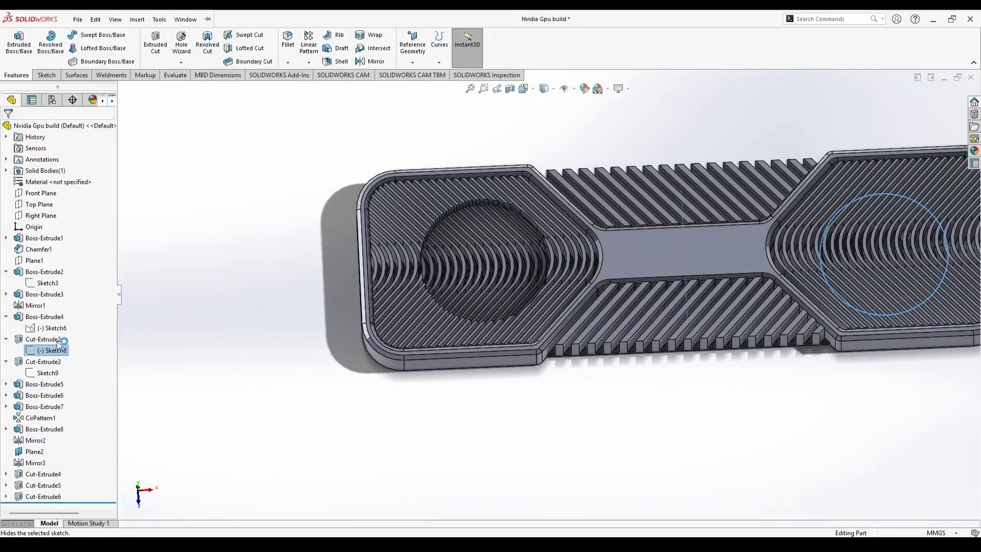
# - Open the ring sketch of the original fan opening, check the gap between its two concentric circles, and leave the sketch
pyautogui.click(44, 395)
pyautogui.click(57, 363)
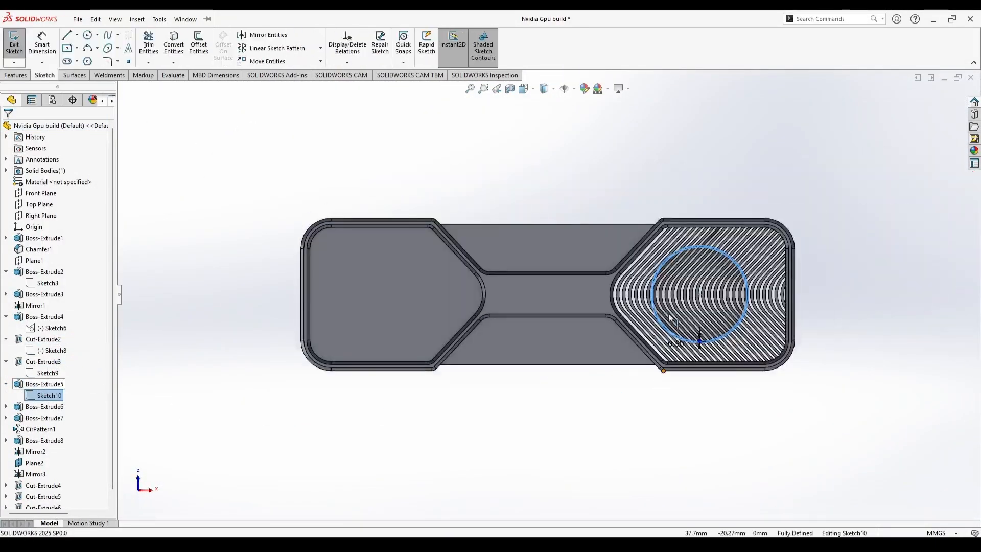
pyautogui.scroll(-8, 585, 266)
pyautogui.scroll(-3, 679, 209)
pyautogui.scroll(-2, 679, 209)
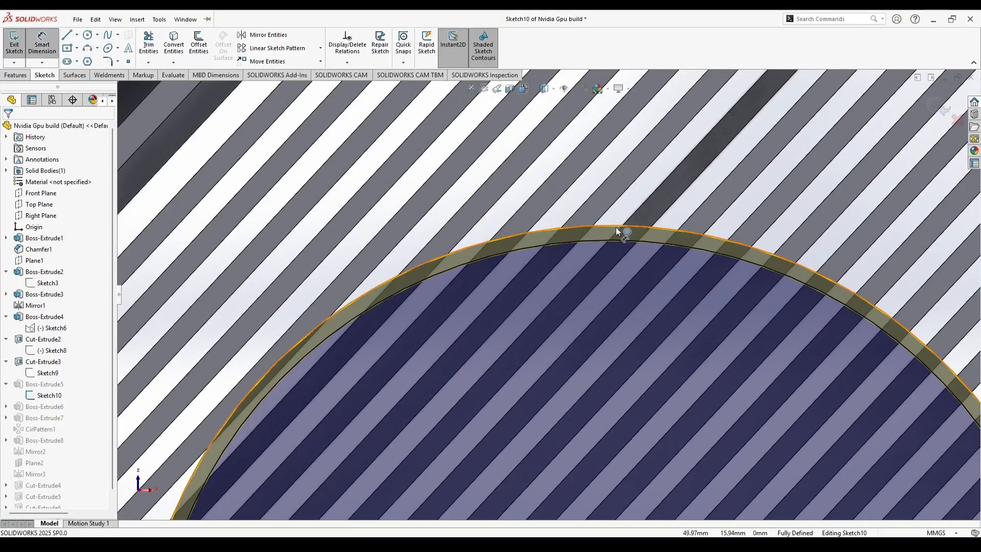
pyautogui.click(612, 226)
pyautogui.click(611, 239)
pyautogui.press('Escape')
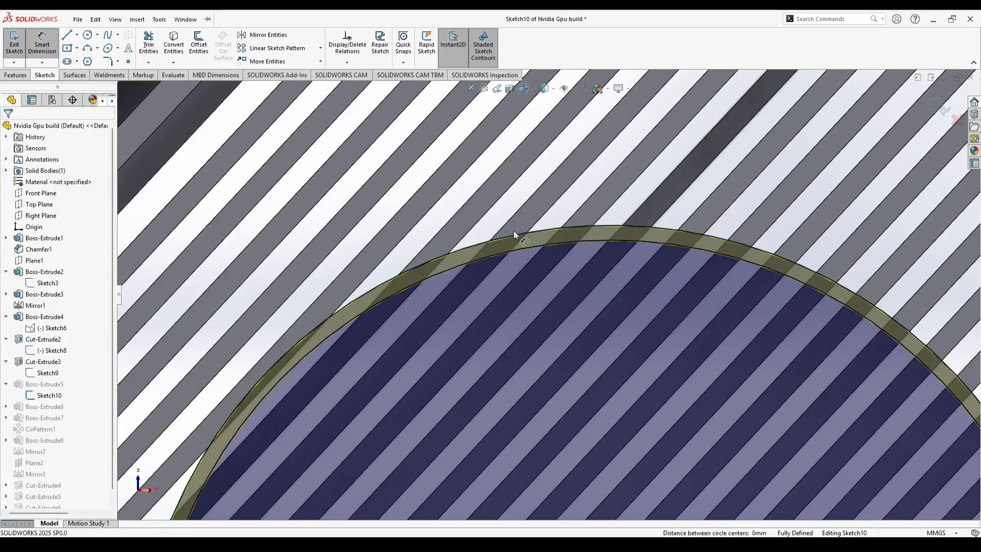
pyautogui.scroll(10, 397, 272)
pyautogui.moveTo(365, 319)
pyautogui.mouseDown(button='middle')
pyautogui.moveTo(320, 236)
pyautogui.moveTo(562, 335)
pyautogui.moveTo(396, 429)
pyautogui.moveTo(309, 379)
pyautogui.moveTo(361, 415)
pyautogui.mouseUp(button='middle')
pyautogui.scroll(-4, 310, 378)
pyautogui.scroll(1, 449, 337)
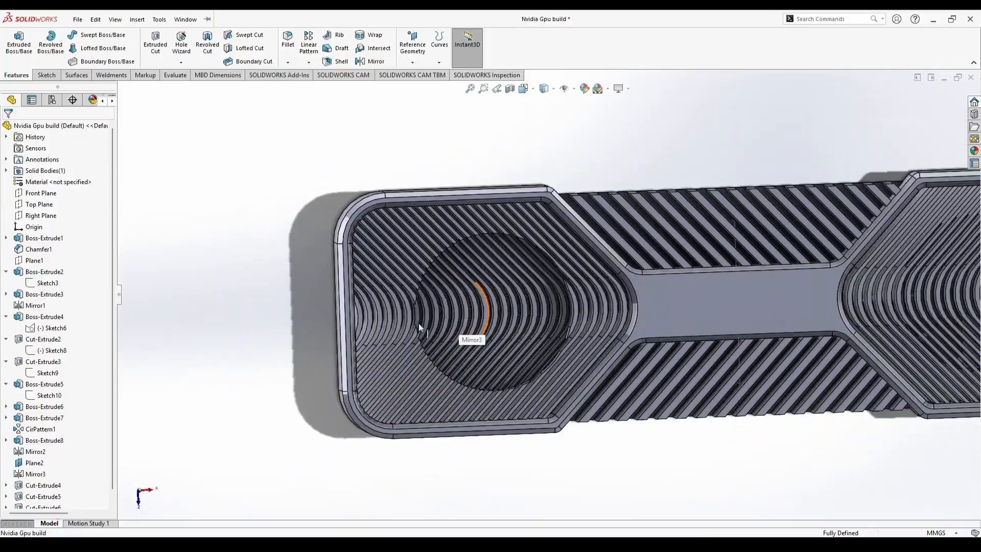
pyautogui.scroll(-1, 49, 475)
# - Show the circle sketch belonging to the new opening cut at the lettering end
pyautogui.doubleClick(46, 497)
pyautogui.click(48, 497)
pyautogui.click(44, 482)
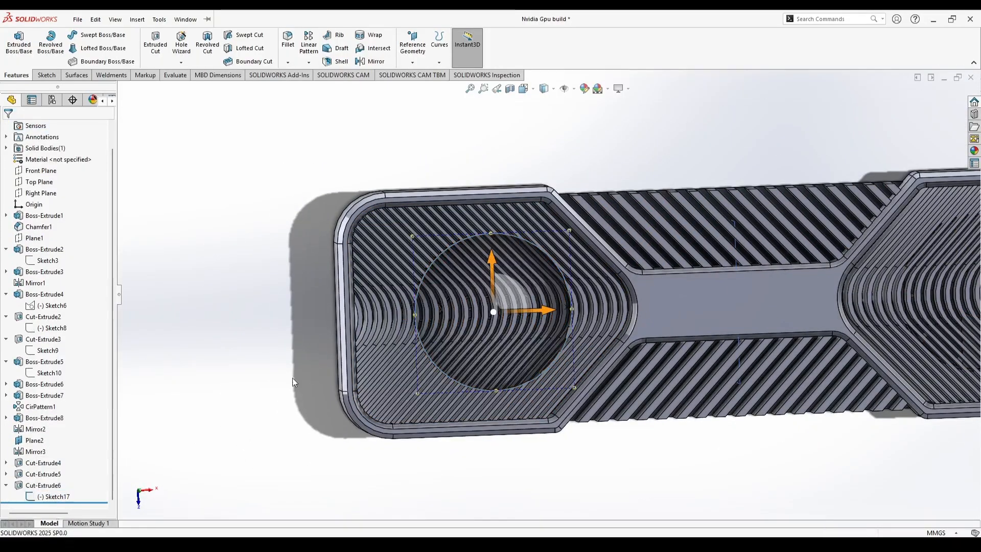
pyautogui.scroll(-1, 578, 327)
pyautogui.scroll(-3, 577, 324)
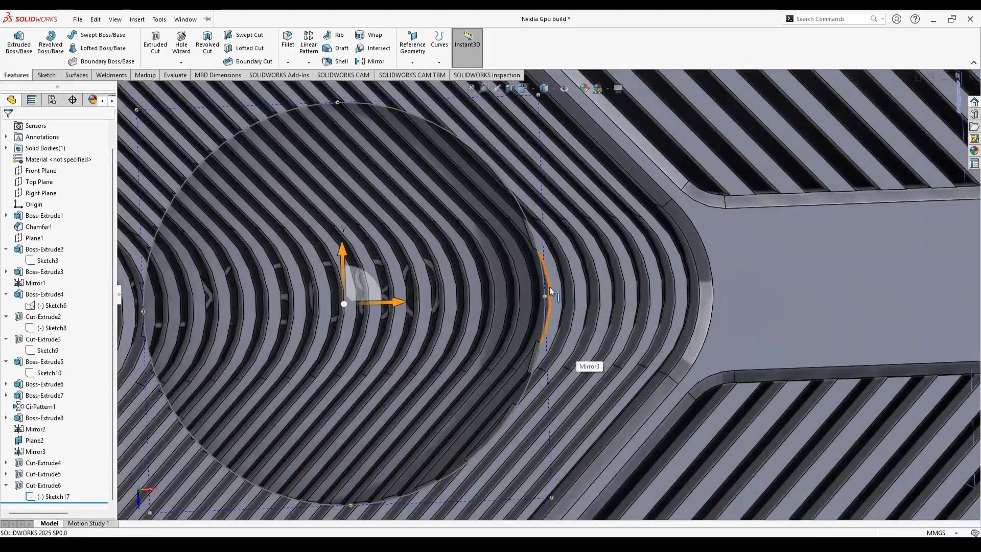
# - Start a sketch on the flat face of a mirrored fin beside the new opening and convert the opening's circle into it
pyautogui.click(584, 301)
pyautogui.click(618, 265)
pyautogui.scroll(-3, 429, 235)
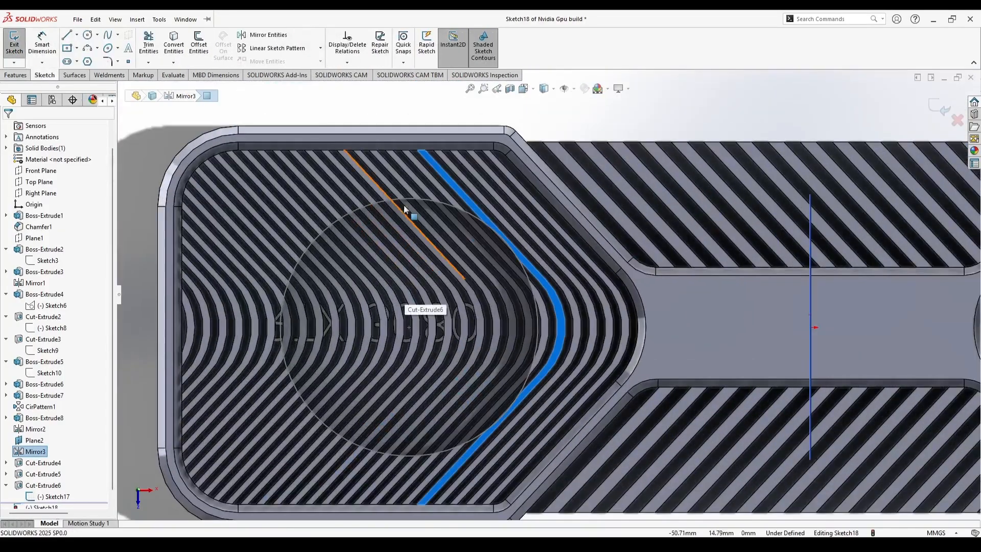
pyautogui.click(438, 204)
pyautogui.click(173, 44)
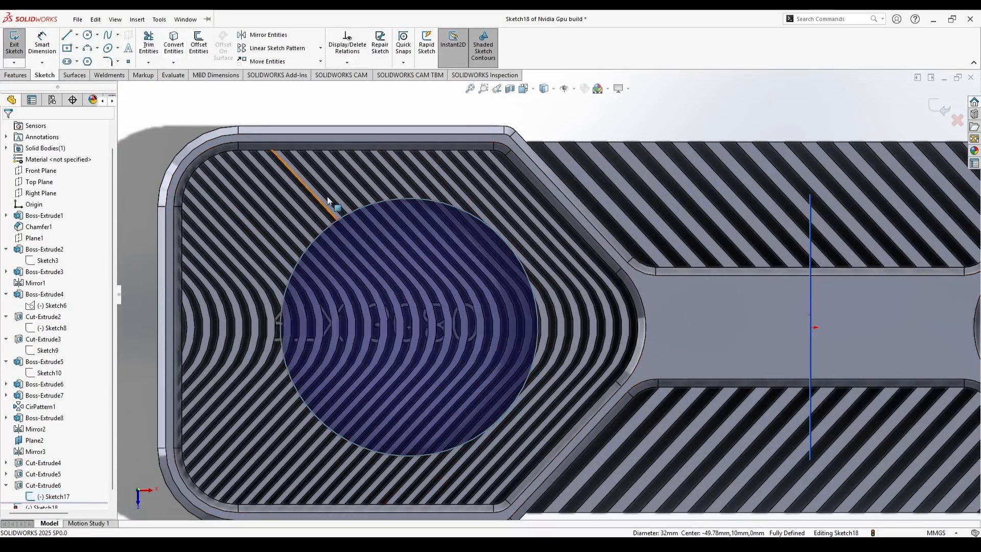
# - Offset the converted circle 0.5 mm inward to form a thin ring profile
pyautogui.click(198, 45)
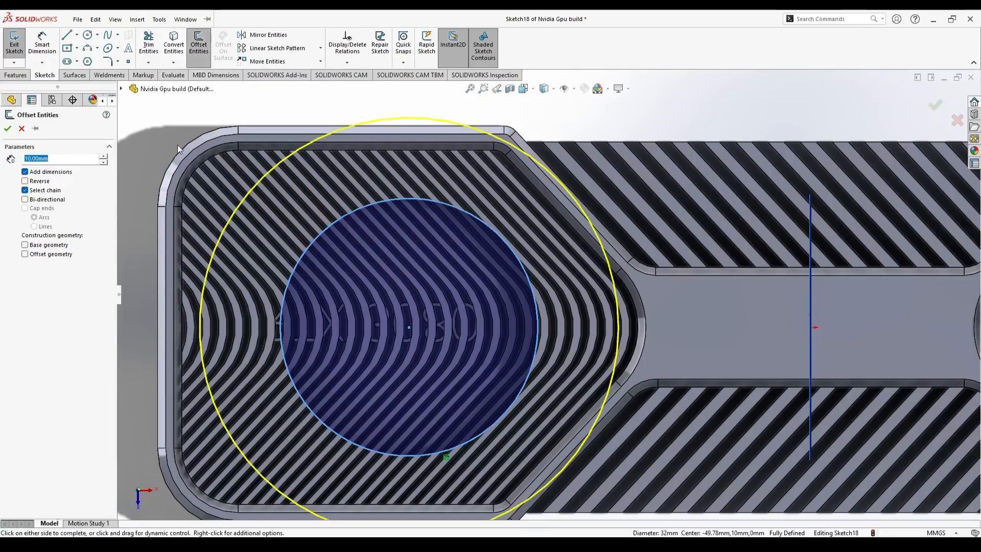
pyautogui.click(28, 182)
pyautogui.click(32, 190)
pyautogui.write('0.5')
pyautogui.press('Return')
pyautogui.click(7, 130)
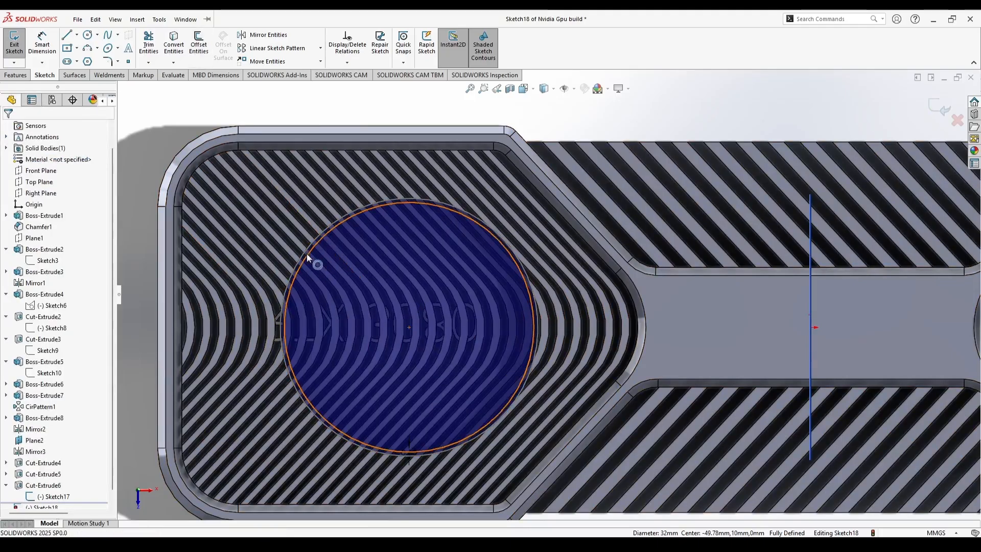
# - Extrude only the ring region between the two circles 4 mm blind, down into the new opening, merged with the body
pyautogui.click(19, 79)
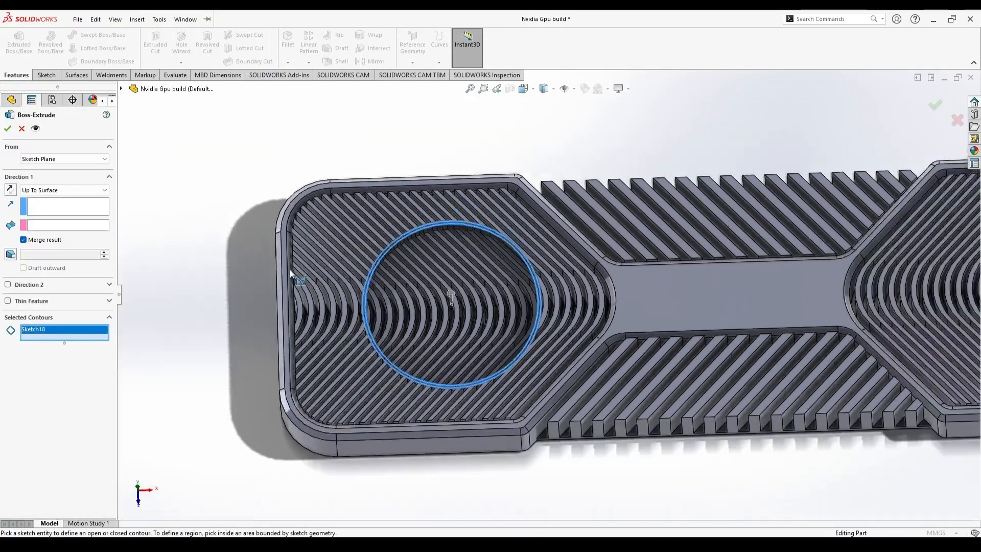
pyautogui.scroll(-5, 358, 286)
pyautogui.click(578, 360)
pyautogui.scroll(5, 577, 360)
pyautogui.click(82, 328)
pyautogui.press('Delete')
pyautogui.scroll(-5, 479, 338)
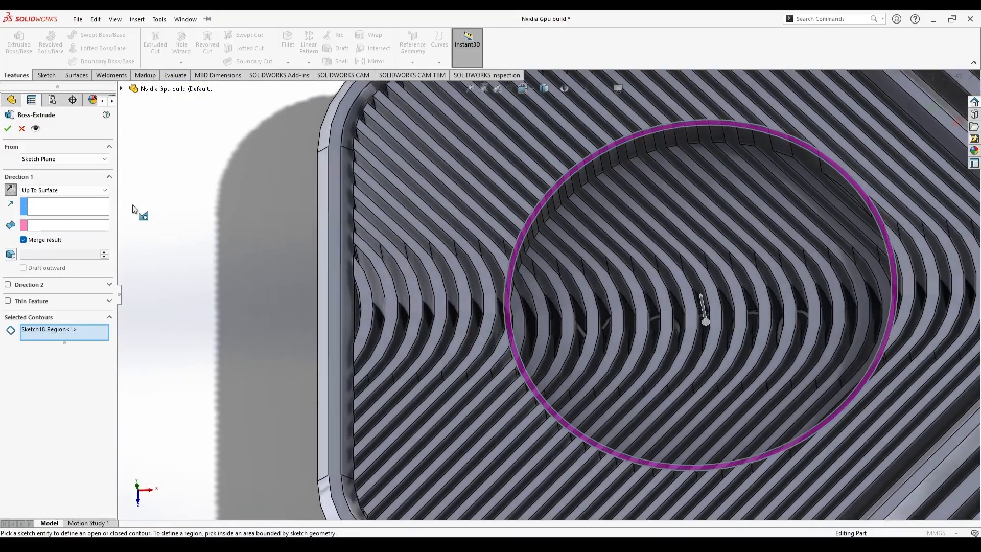
pyautogui.click(64, 190)
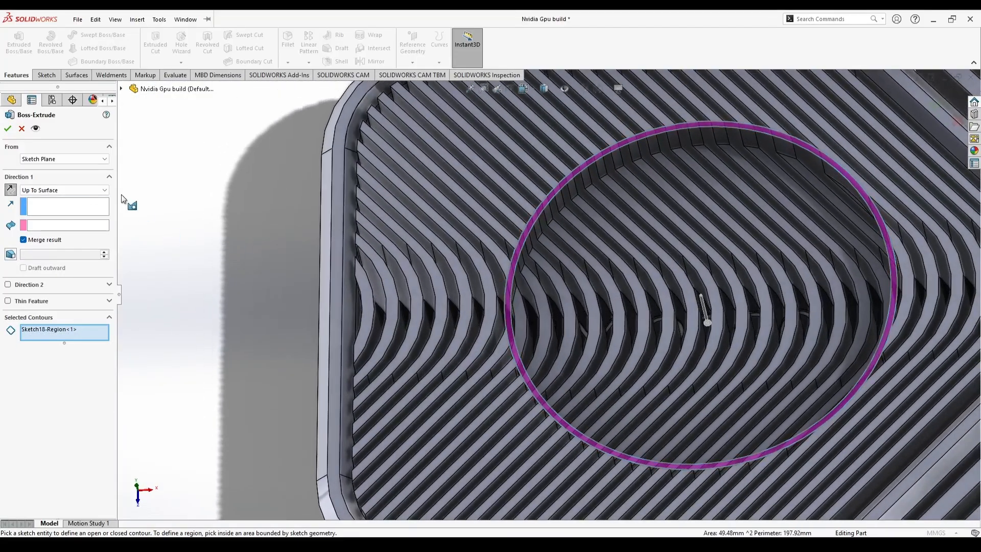
pyautogui.click(41, 198)
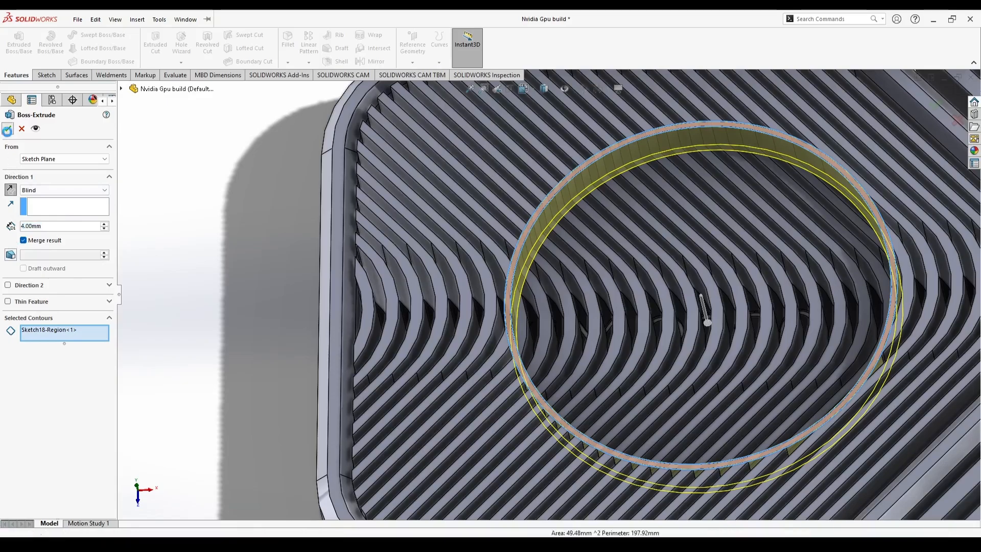
pyautogui.click(8, 130)
# - Sketch a circle of about 5.4 mm radius at the new opening's centre, on the flat mirrored fin face beside it
pyautogui.moveTo(329, 287); pyautogui.dragTo(311, 266, button='middle')
pyautogui.scroll(1, 649, 331)
pyautogui.moveTo(734, 506); pyautogui.dragTo(575, 338, button='middle')
pyautogui.click(574, 330)
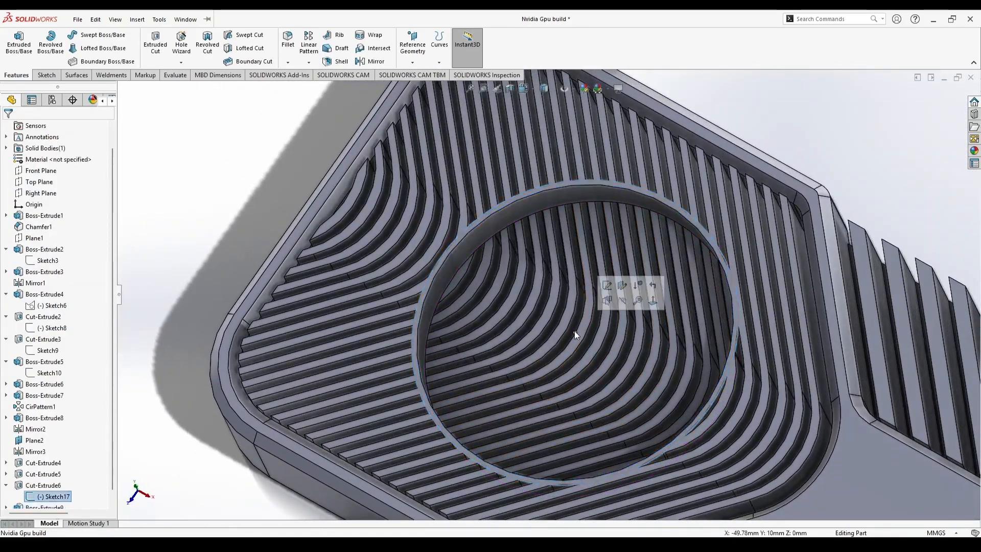
pyautogui.scroll(2, 624, 345)
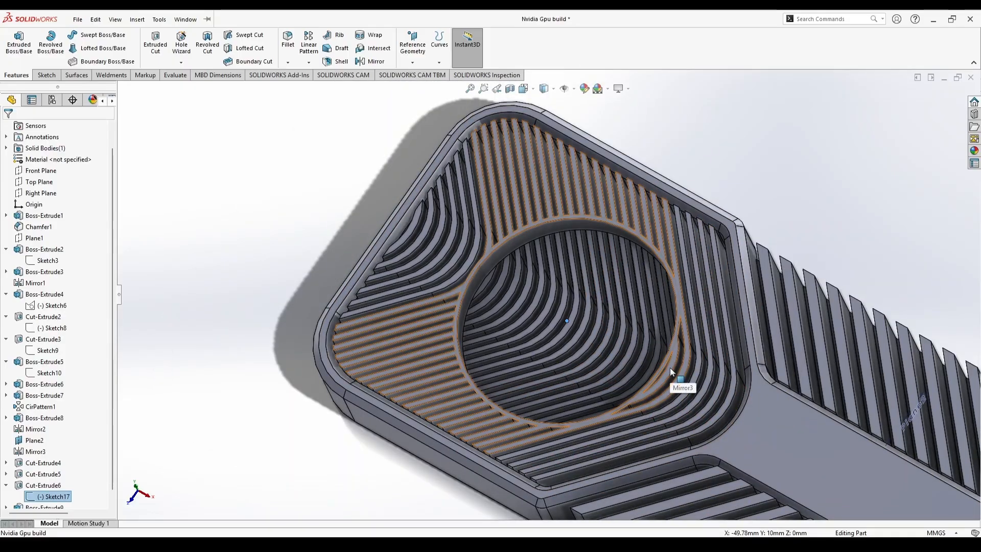
pyautogui.click(670, 368)
pyautogui.click(47, 75)
pyautogui.click(15, 44)
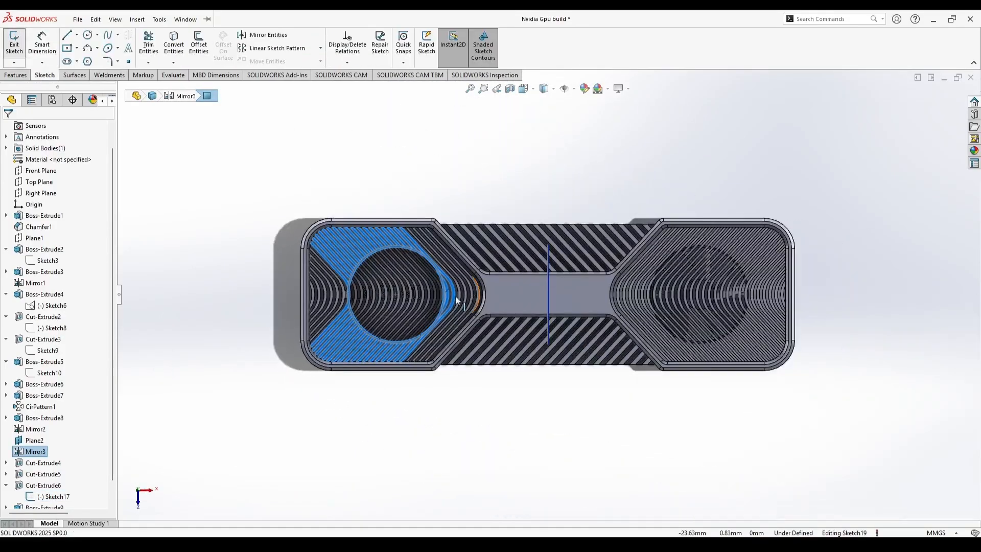
pyautogui.scroll(-4, 419, 296)
pyautogui.press('c')
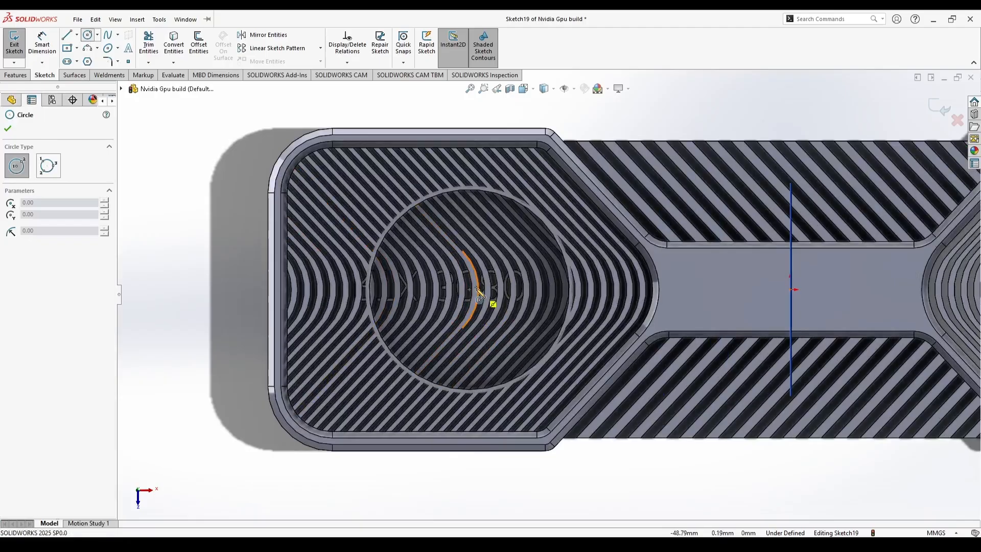
pyautogui.click(469, 290)
pyautogui.click(498, 270)
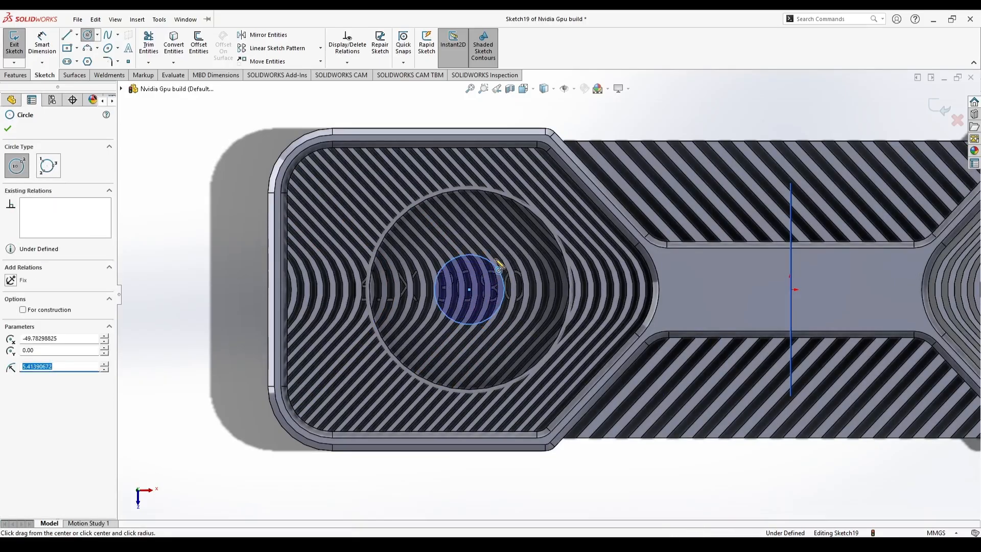
pyautogui.click(8, 129)
# - Extrude the small circle in the reversed direction, down into the opening, as a solid fan hub
pyautogui.click(16, 75)
pyautogui.click(19, 43)
pyautogui.click(13, 189)
pyautogui.scroll(2, 516, 315)
pyautogui.moveTo(516, 318); pyautogui.dragTo(587, 375, button='middle')
pyautogui.scroll(-5, 764, 406)
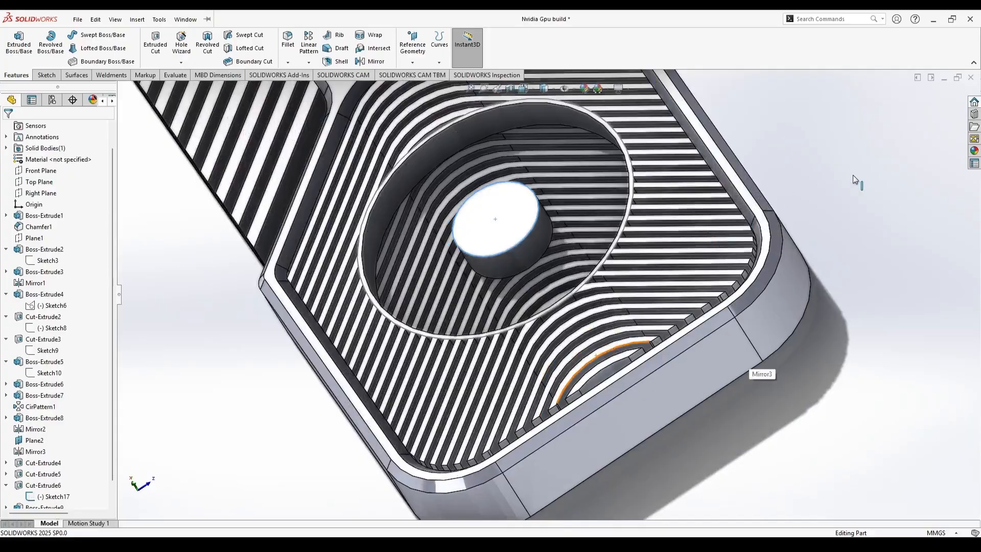
# - Create a planar section view through the Front Plane at 0 mm offset to expose the hub's interior
pyautogui.scroll(1, 541, 268)
pyautogui.moveTo(542, 275); pyautogui.dragTo(503, 230, button='middle')
pyautogui.scroll(5, 511, 308)
pyautogui.moveTo(512, 309); pyautogui.dragTo(759, 231, button='middle')
pyautogui.scroll(-2, 760, 231)
pyautogui.click(41, 170)
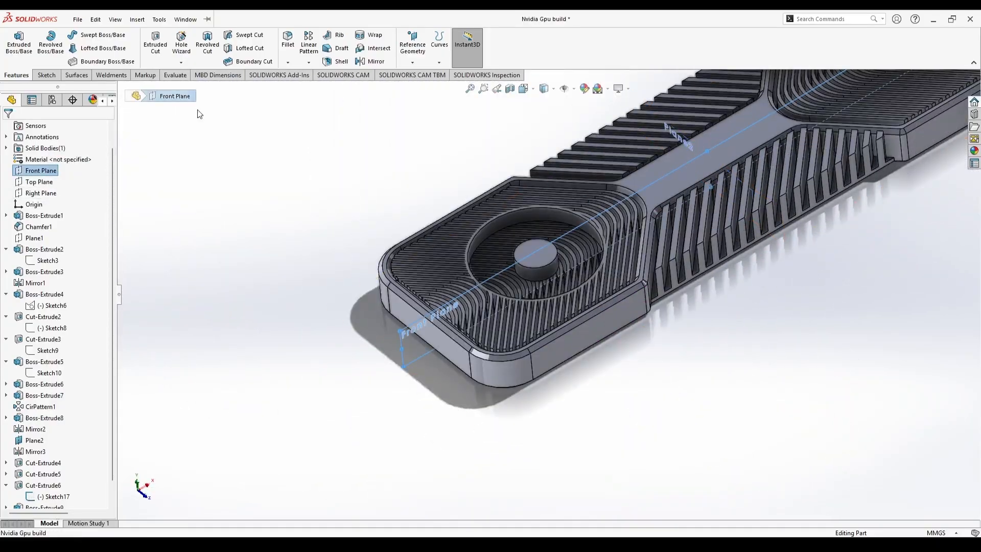
pyautogui.click(512, 92)
pyautogui.moveTo(517, 176); pyautogui.dragTo(659, 368, button='middle')
pyautogui.scroll(2, 664, 352)
pyautogui.scroll(-2, 764, 164)
pyautogui.moveTo(761, 169); pyautogui.dragTo(659, 255, button='middle')
pyautogui.scroll(-3, 679, 225)
pyautogui.moveTo(574, 363); pyautogui.dragTo(559, 401, button='middle')
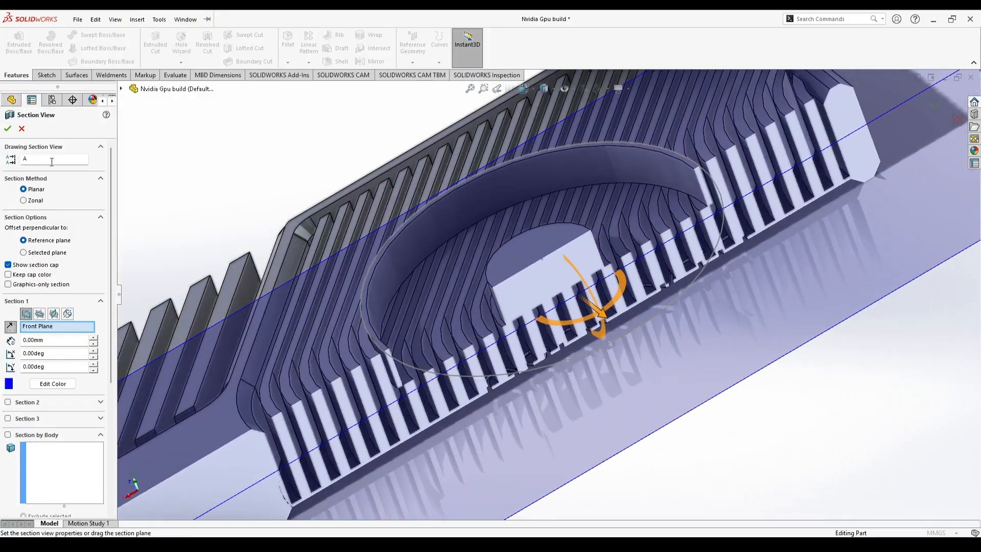
pyautogui.click(8, 129)
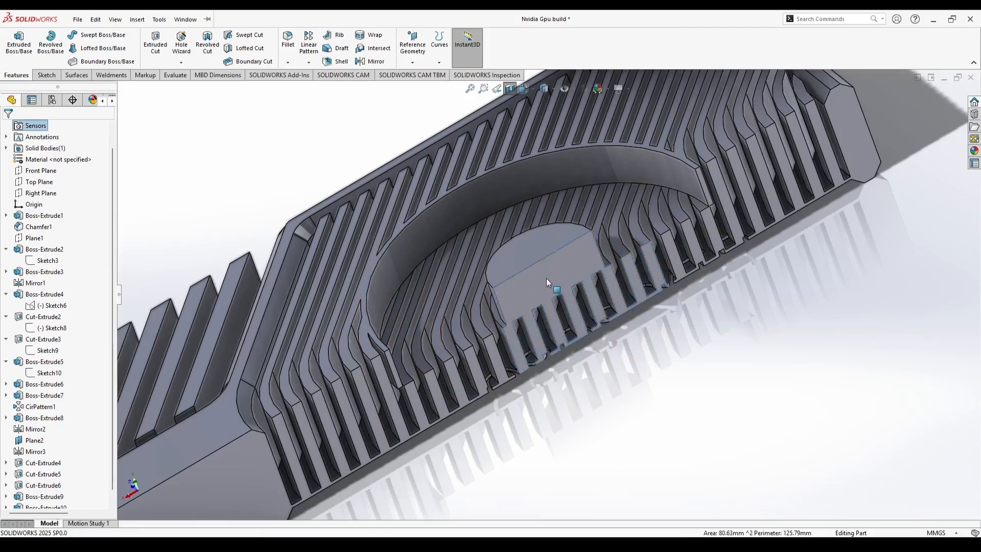
# - Start a sketch on the Front Plane and draw a thin closed crescent blade profile with splines on the hub's cut face
pyautogui.click(46, 173)
pyautogui.click(46, 75)
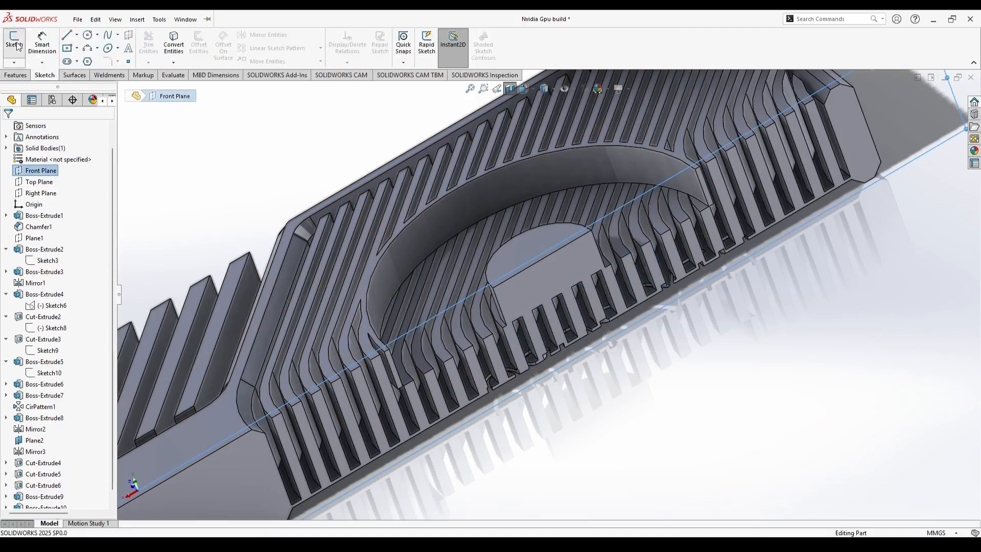
pyautogui.click(14, 45)
pyautogui.scroll(-5, 577, 291)
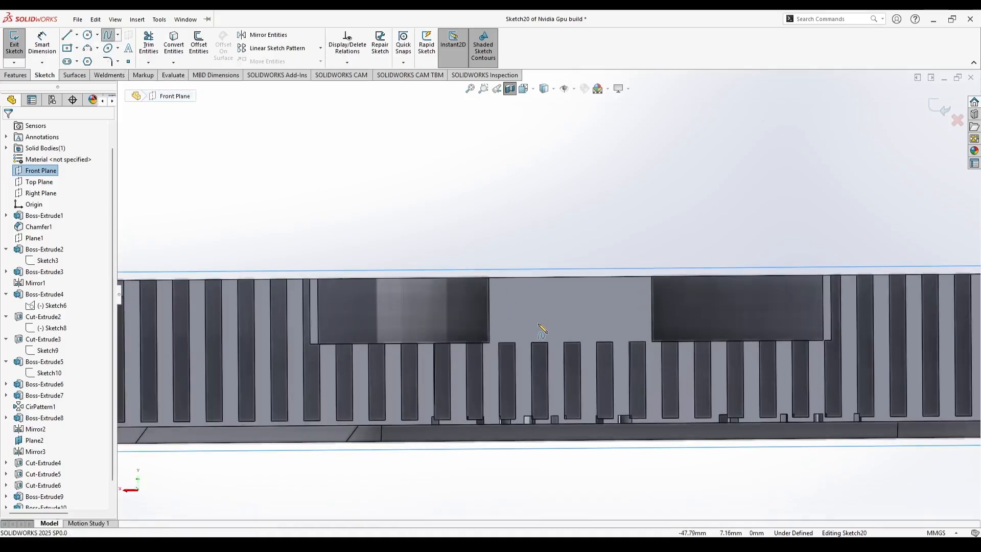
pyautogui.click(538, 323)
pyautogui.click(569, 299)
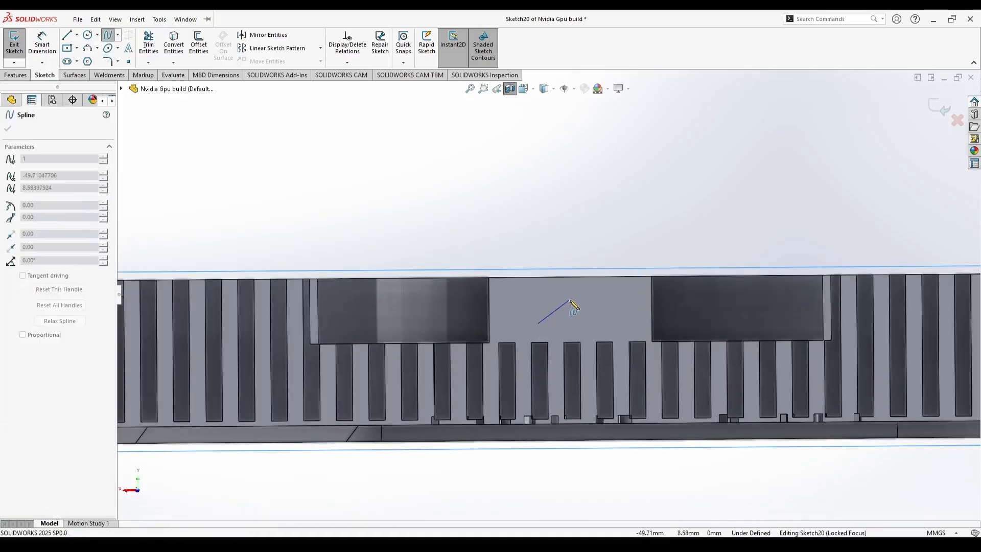
pyautogui.click(538, 323)
pyautogui.moveTo(539, 323)
pyautogui.mouseDown()
pyautogui.moveTo(511, 322)
pyautogui.moveTo(531, 339)
pyautogui.moveTo(523, 326)
pyautogui.mouseUp()
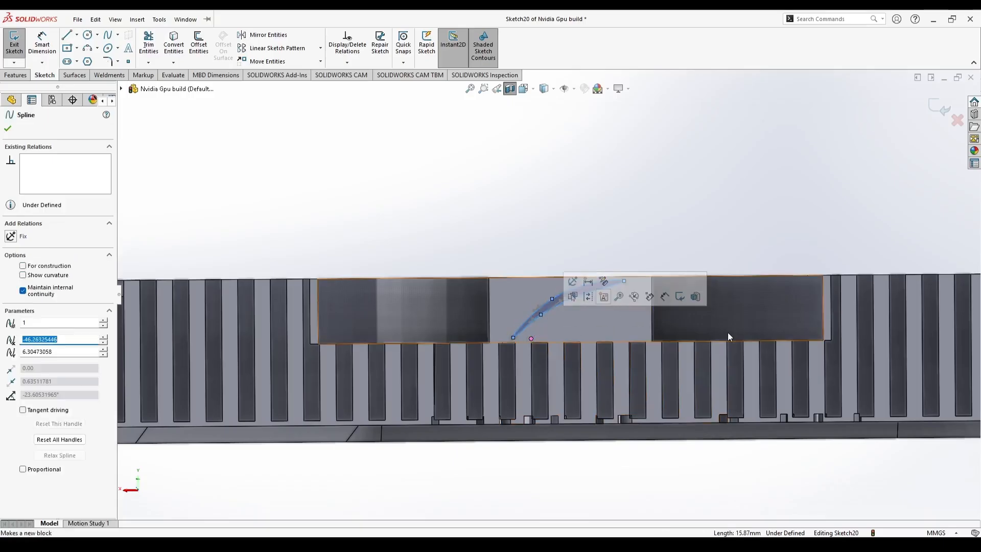
# - Reposition the crescent's end points so the blade profile spans nearly the full width of the hub section
pyautogui.click(730, 460)
pyautogui.moveTo(624, 280); pyautogui.dragTo(639, 282)
pyautogui.moveTo(513, 336); pyautogui.dragTo(505, 337)
pyautogui.click(625, 286)
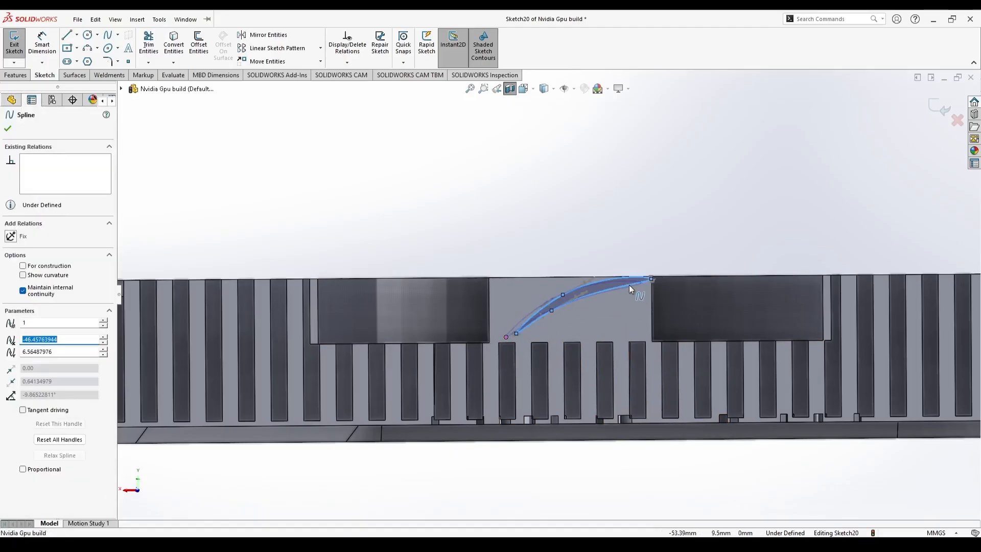
pyautogui.moveTo(623, 287); pyautogui.dragTo(621, 288)
pyautogui.click(614, 289)
pyautogui.click(603, 291)
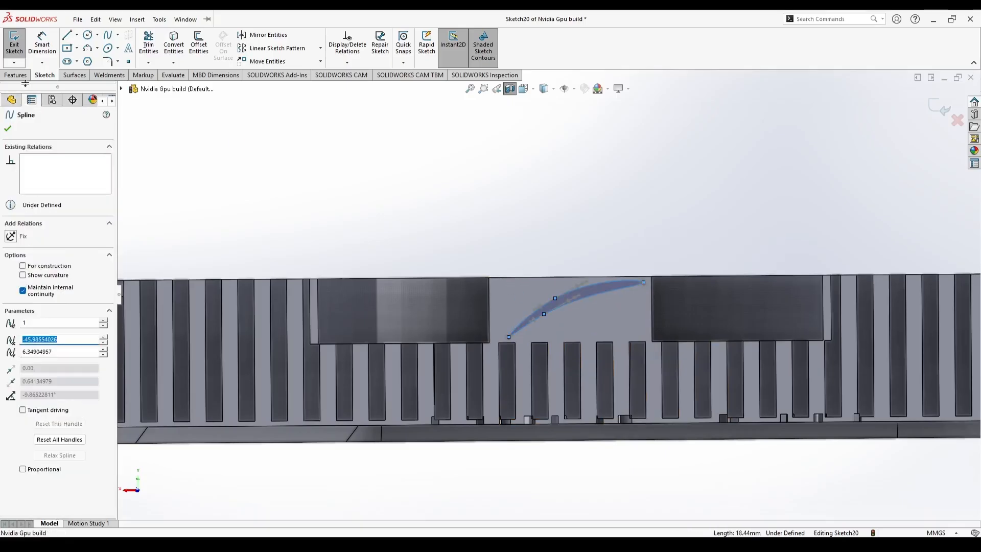
# - Extrude the blade profile Up To Surface, ending on the inner wall of the opening's ring, merged with the body
pyautogui.click(16, 75)
pyautogui.click(64, 191)
pyautogui.click(41, 206)
pyautogui.click(489, 277)
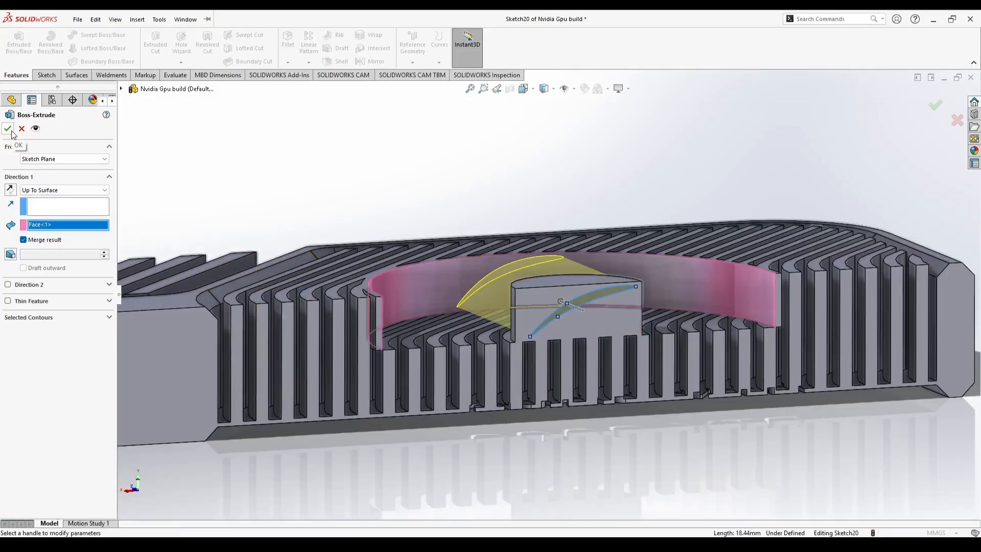
pyautogui.click(11, 131)
# - Turn off the section view and open the existing circular pattern's settings, leaving them unedited
pyautogui.scroll(2, 548, 263)
pyautogui.scroll(-2, 547, 259)
pyautogui.moveTo(542, 266); pyautogui.dragTo(500, 333, button='middle')
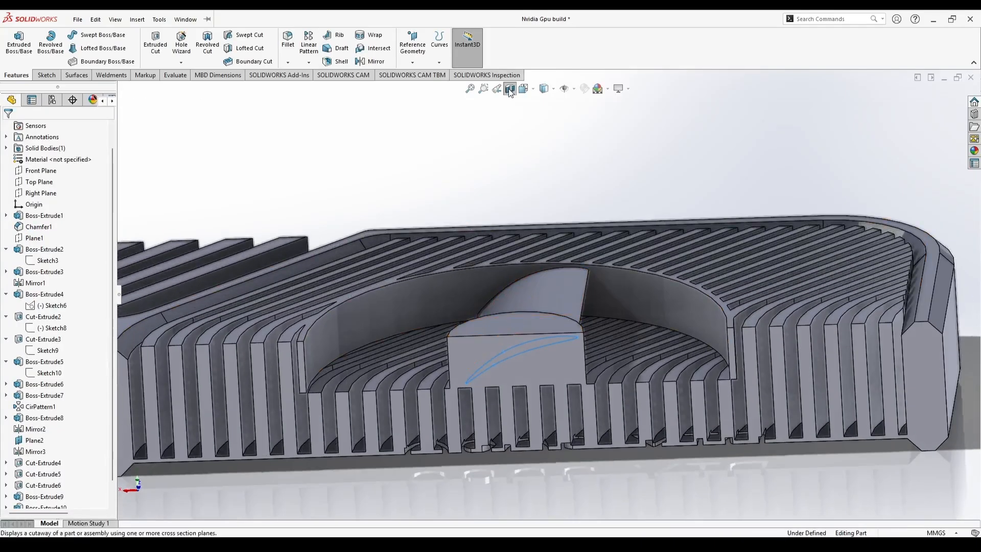
pyautogui.click(509, 90)
pyautogui.click(40, 406)
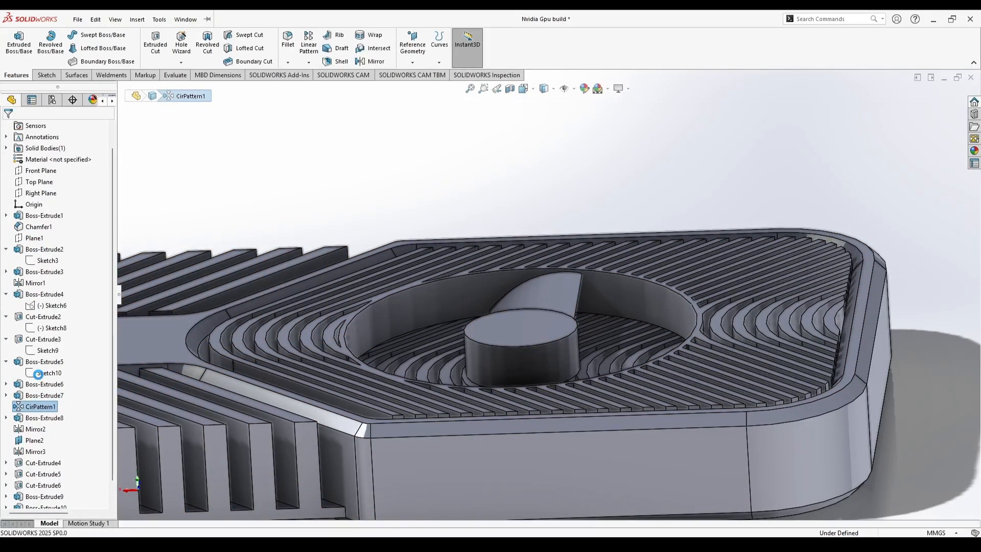
pyautogui.click(22, 127)
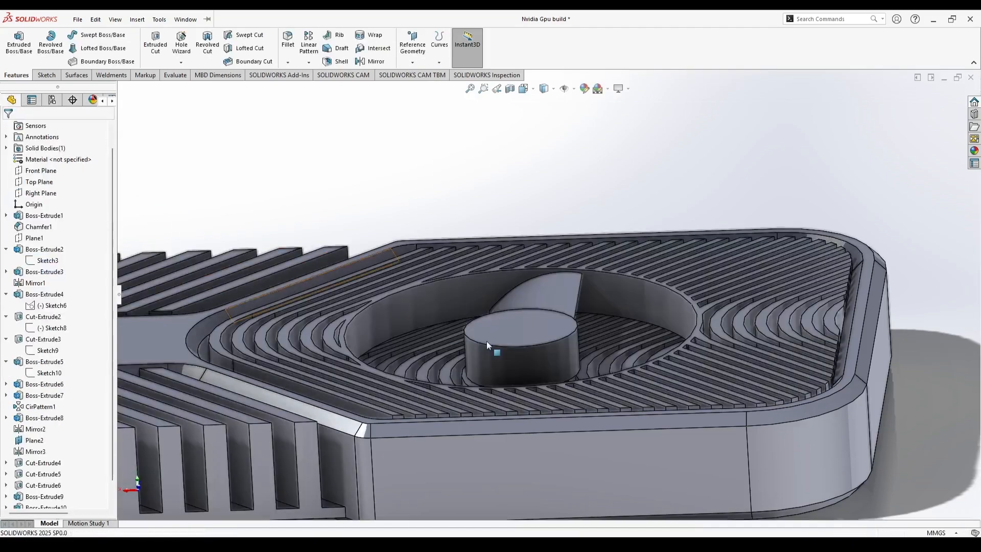
# - Circular-pattern the extruded blade around the hub's circular edge with 10 equally spaced instances over 360 degrees
pyautogui.scroll(1, 449, 326)
pyautogui.scroll(-3, 544, 301)
pyautogui.click(565, 287)
pyautogui.click(308, 62)
pyautogui.click(332, 86)
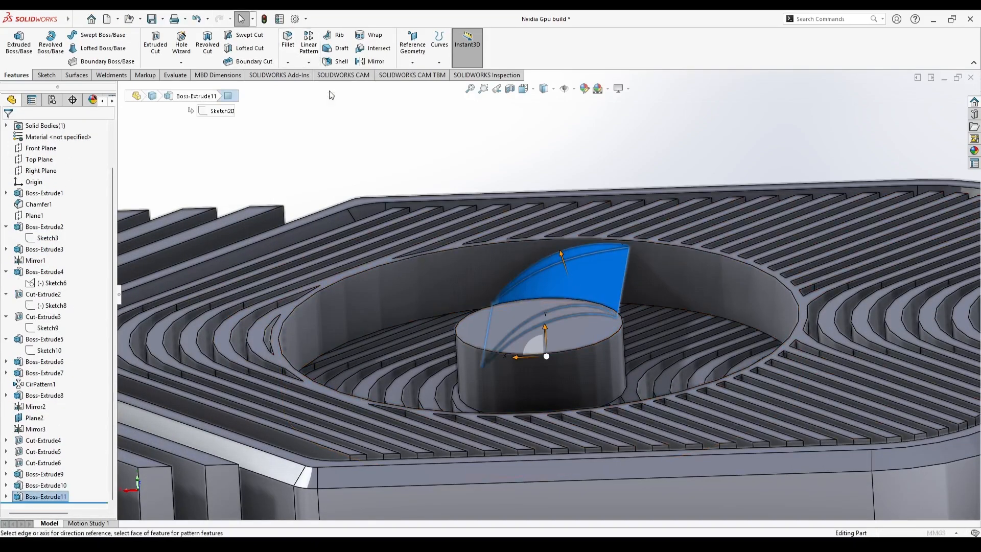
pyautogui.click(561, 352)
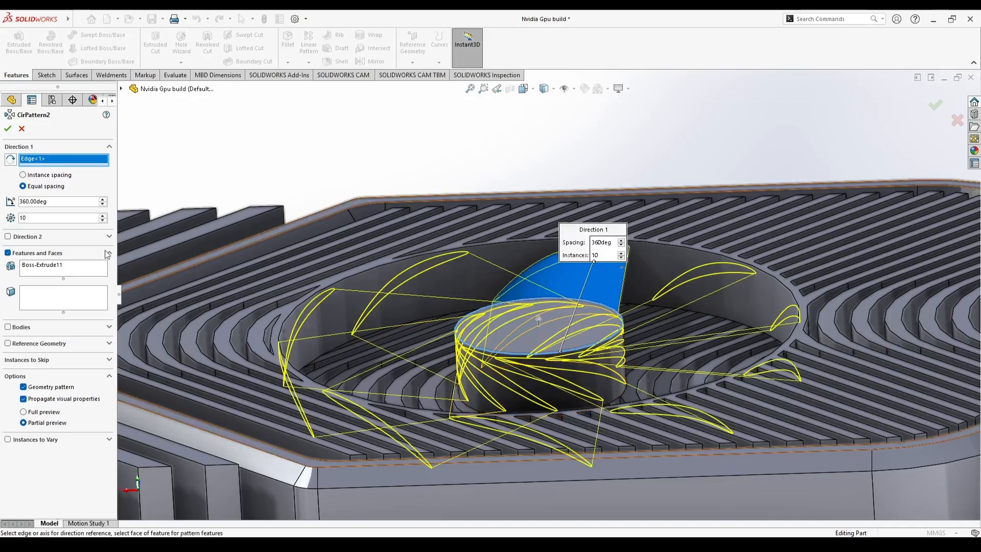
pyautogui.click(7, 129)
# - Hide Plane2, the reference plane across the middle of the card
pyautogui.scroll(6, 452, 362)
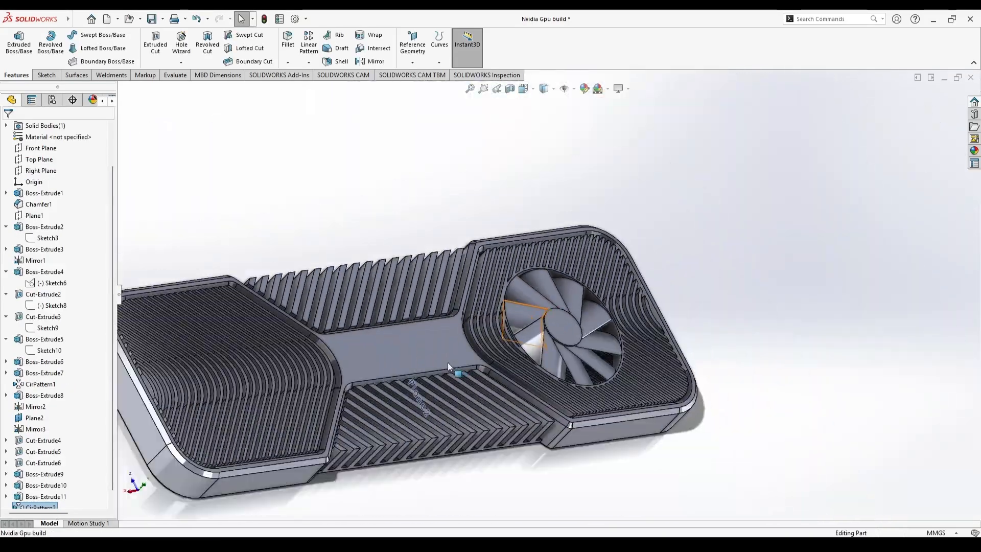
pyautogui.moveTo(429, 391); pyautogui.dragTo(460, 357, button='middle')
pyautogui.click(458, 330)
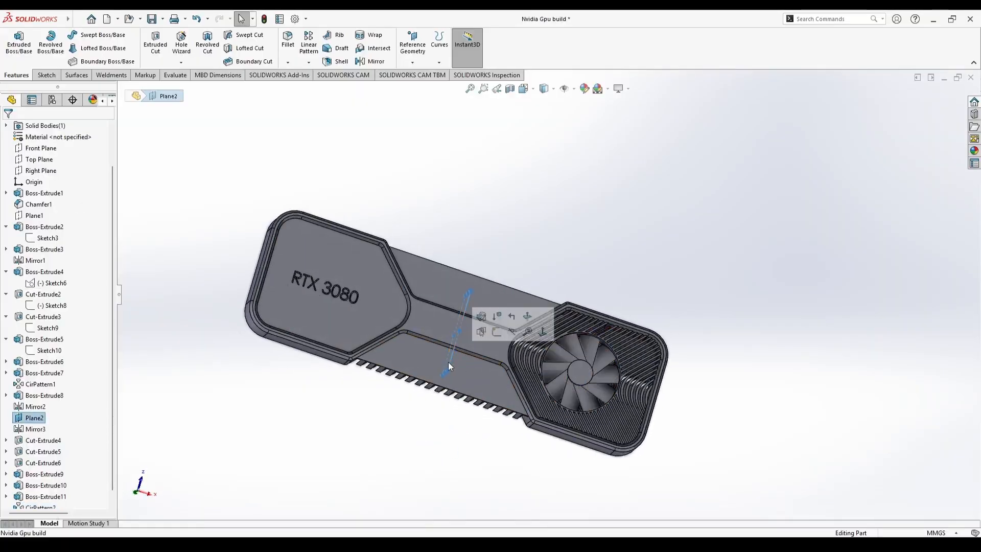
pyautogui.click(515, 338)
# - Open the part's color appearance settings, clear the whole part from the selected geometry and expand the feature list
pyautogui.scroll(1, 456, 321)
pyautogui.scroll(-1, 455, 322)
pyautogui.moveTo(455, 322); pyautogui.dragTo(472, 296, button='middle')
pyautogui.scroll(-2, 479, 287)
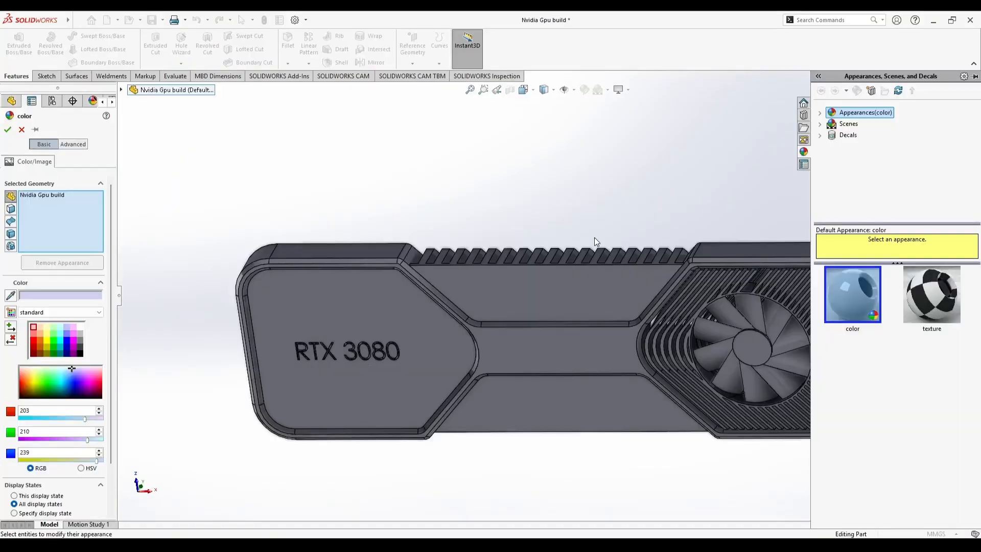
pyautogui.scroll(3, 574, 269)
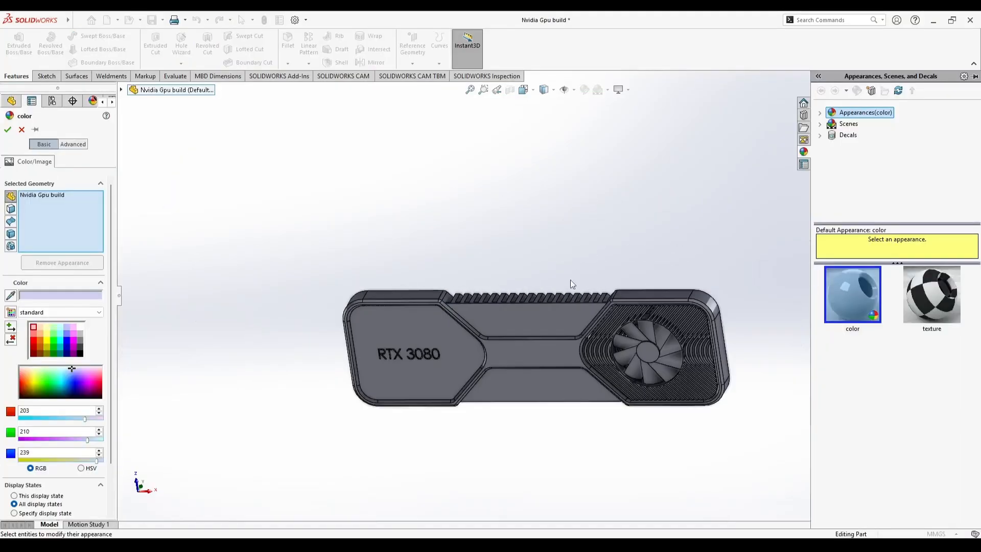
pyautogui.scroll(-2, 518, 397)
pyautogui.click(520, 392)
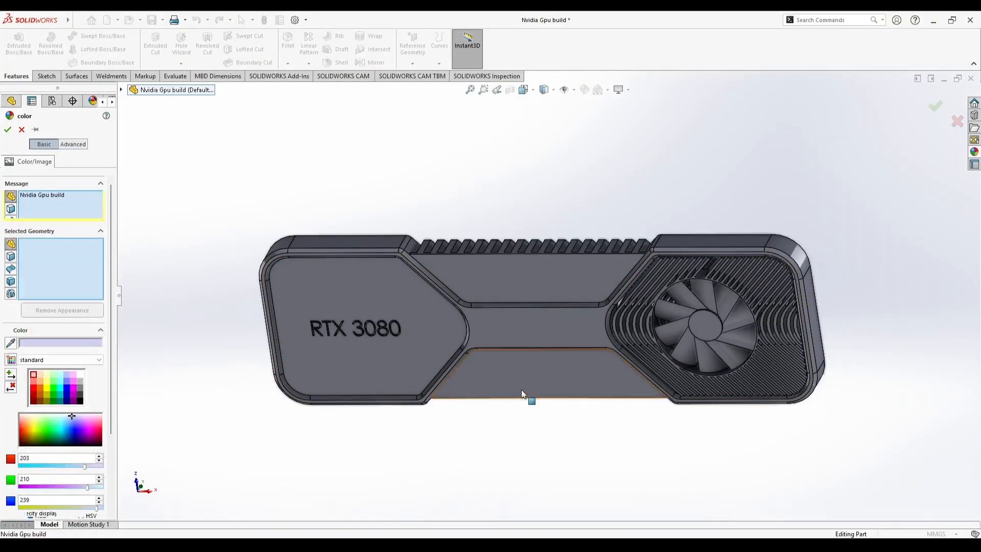
pyautogui.click(526, 330)
pyautogui.moveTo(236, 266); pyautogui.dragTo(219, 208, button='middle')
pyautogui.click(485, 321)
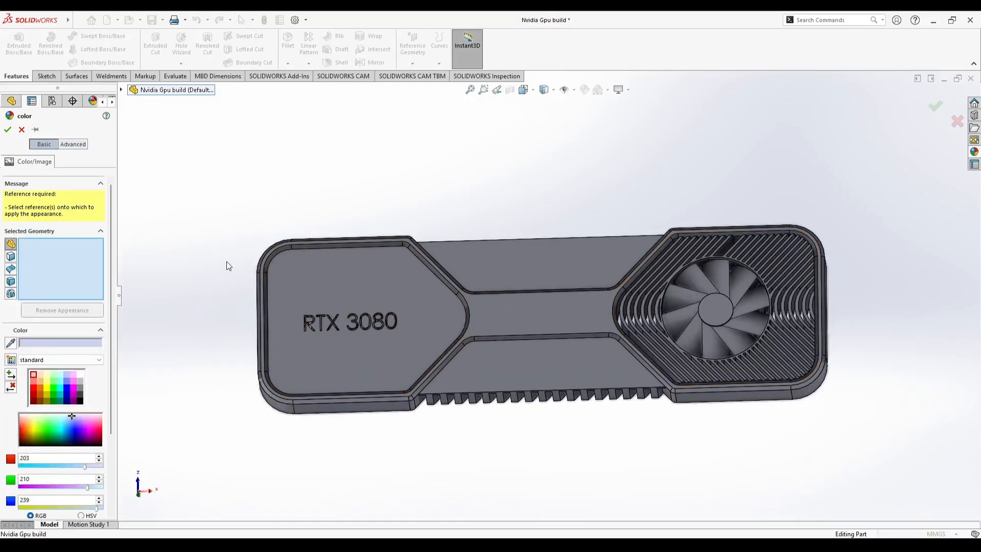
pyautogui.click(121, 90)
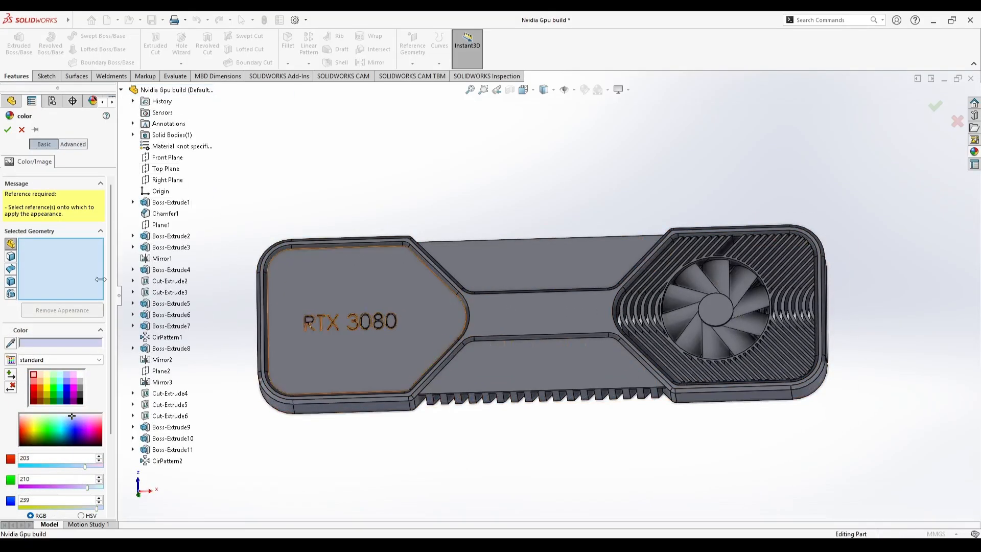
# - Try grey (128), white (255) and light grey (192) on the central frame's flat face and remove that face from the selection
pyautogui.click(524, 320)
pyautogui.click(80, 341)
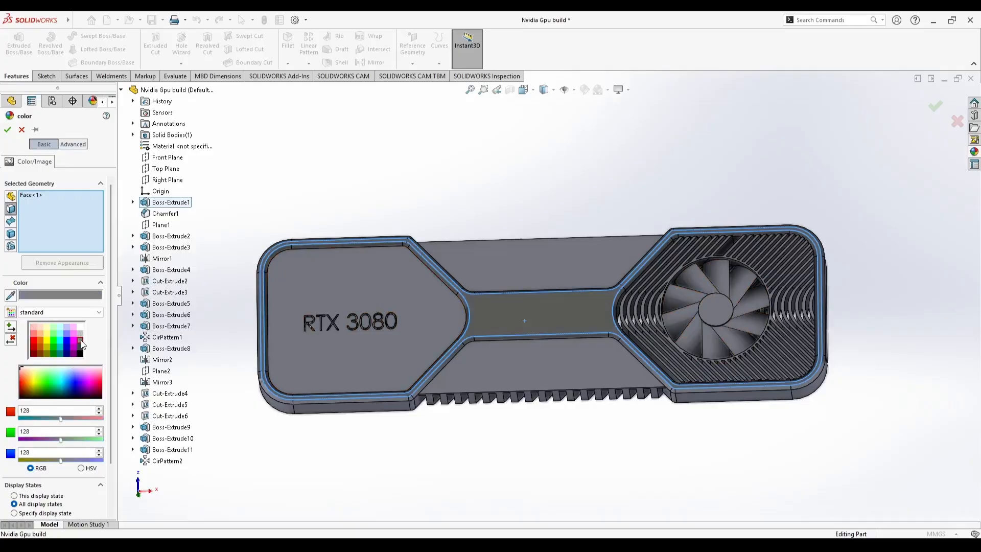
pyautogui.click(81, 326)
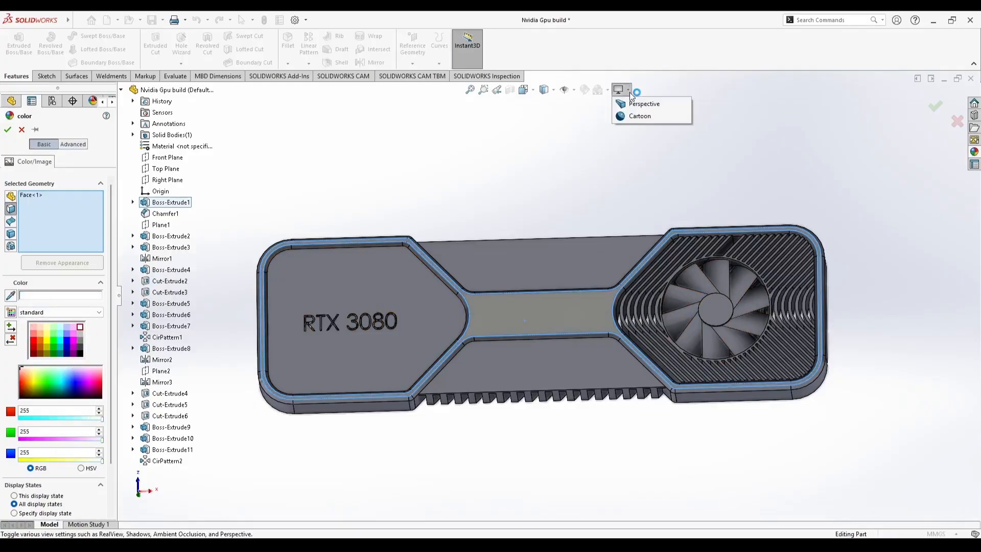
pyautogui.scroll(3, 271, 333)
pyautogui.scroll(-3, 276, 378)
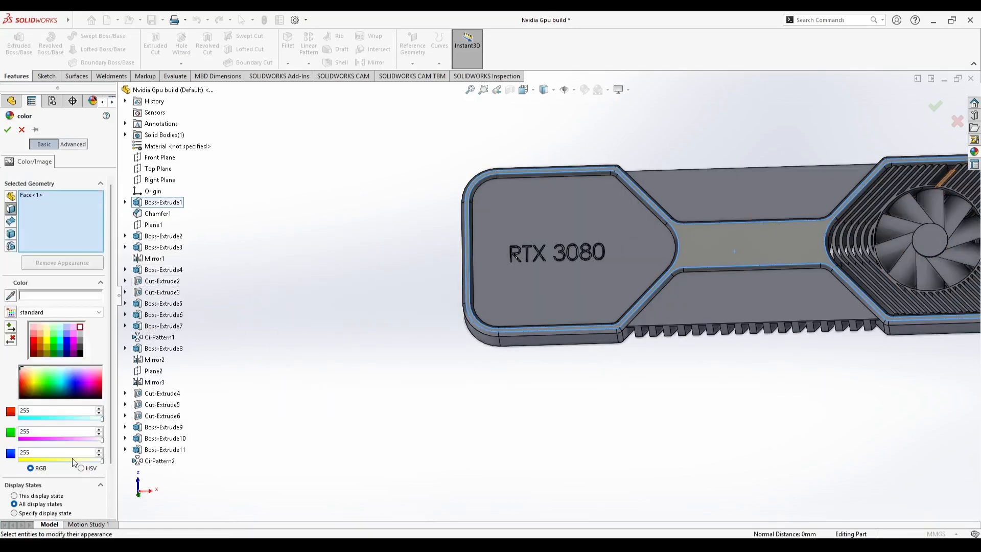
pyautogui.click(80, 334)
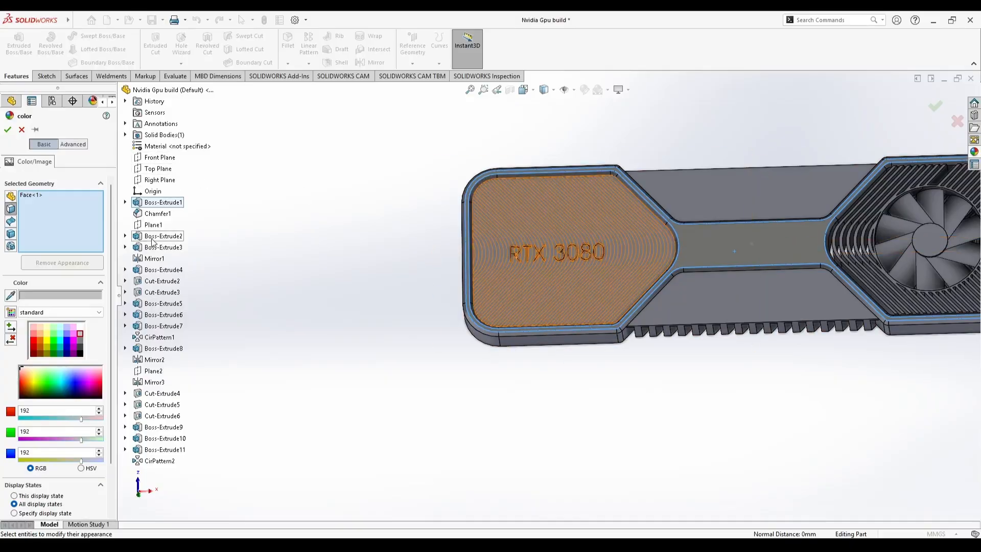
pyautogui.click(38, 193)
pyautogui.press('Delete')
# - Switch the appearance selection to features and color Boss-Extrude2, the feature at the lettered end, black (RGB 0, 0, 0)
pyautogui.click(10, 233)
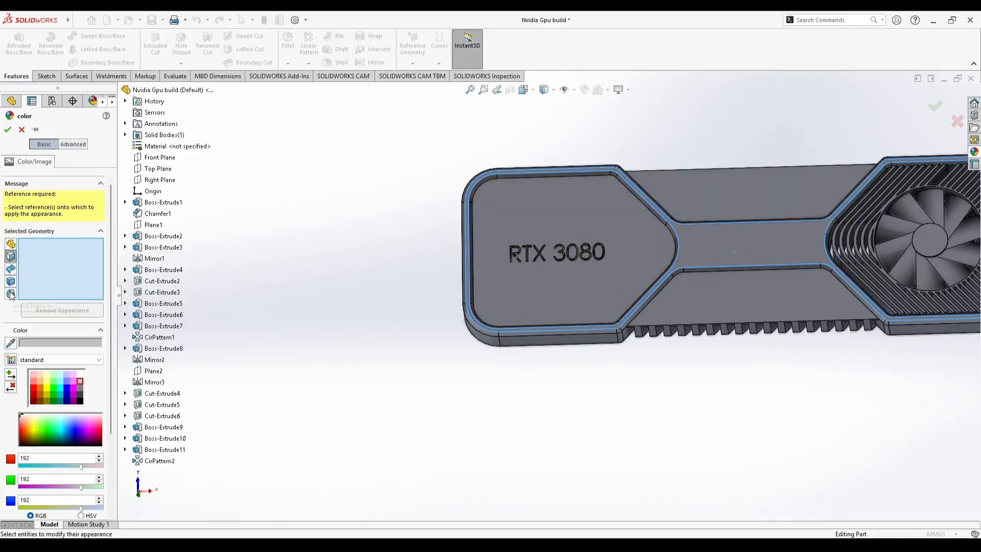
pyautogui.click(163, 235)
pyautogui.moveTo(328, 288); pyautogui.dragTo(349, 222, button='middle')
pyautogui.scroll(1, 195, 254)
pyautogui.scroll(1, 704, 238)
pyautogui.scroll(-6, 714, 255)
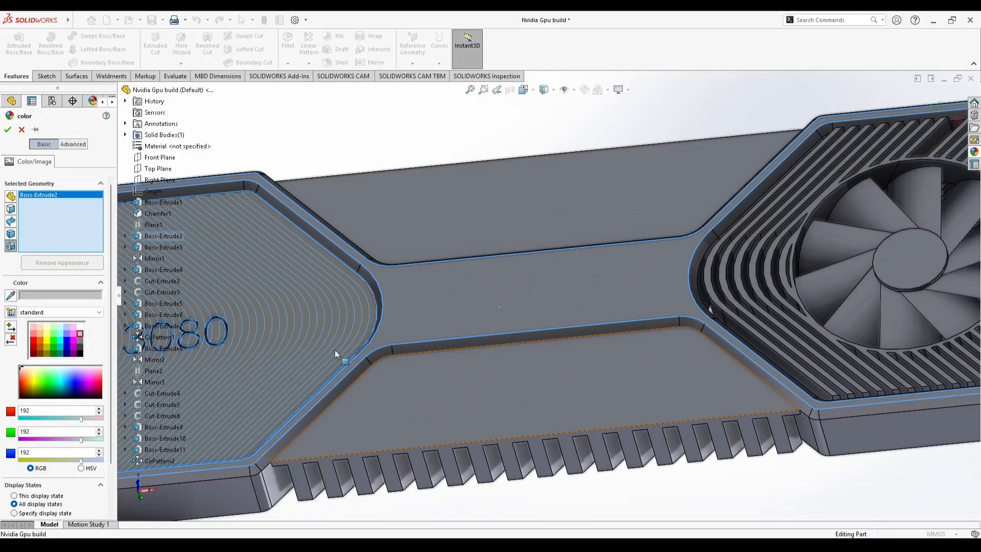
pyautogui.press('f')
pyautogui.click(81, 353)
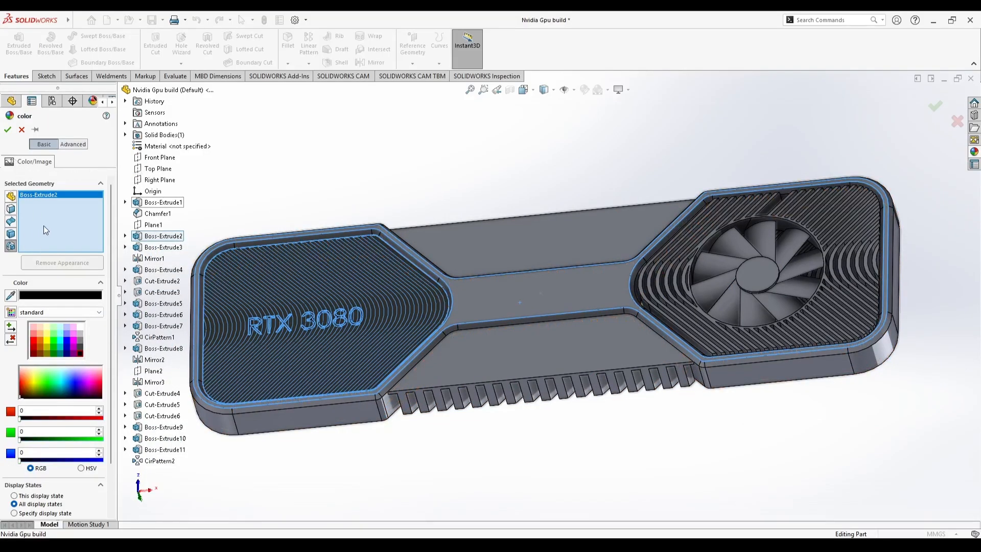
# - Add Boss-Extrude3 through Boss-Extrude8 and the features Mirror1, Mirror2 and Mirror3 to the geometry colored black
pyautogui.click(163, 247)
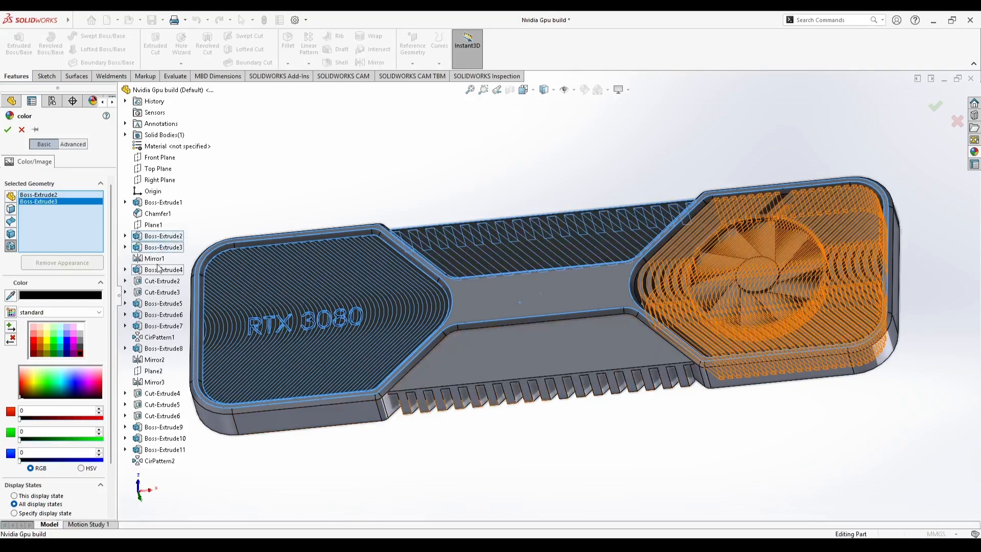
pyautogui.click(156, 258)
pyautogui.click(168, 270)
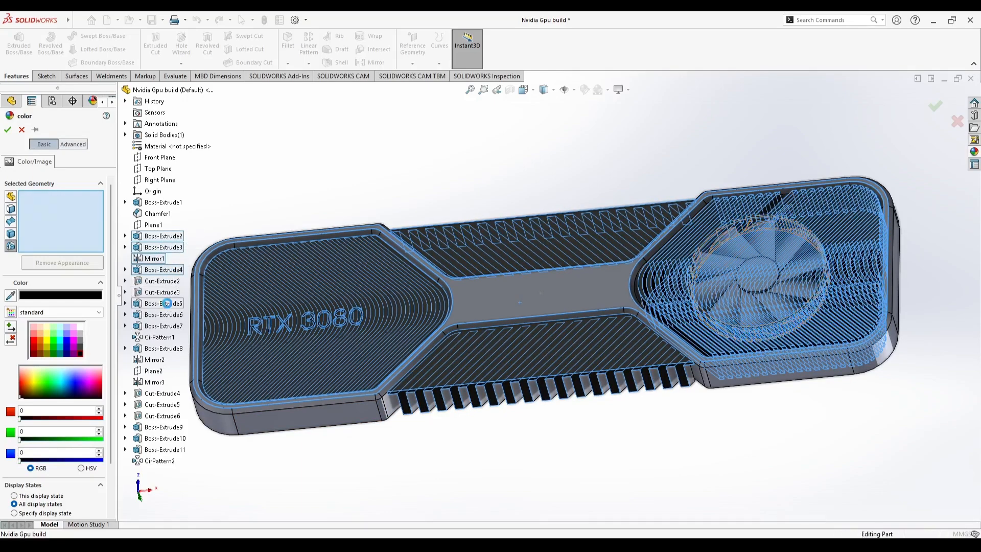
pyautogui.click(162, 314)
pyautogui.click(162, 325)
pyautogui.click(163, 349)
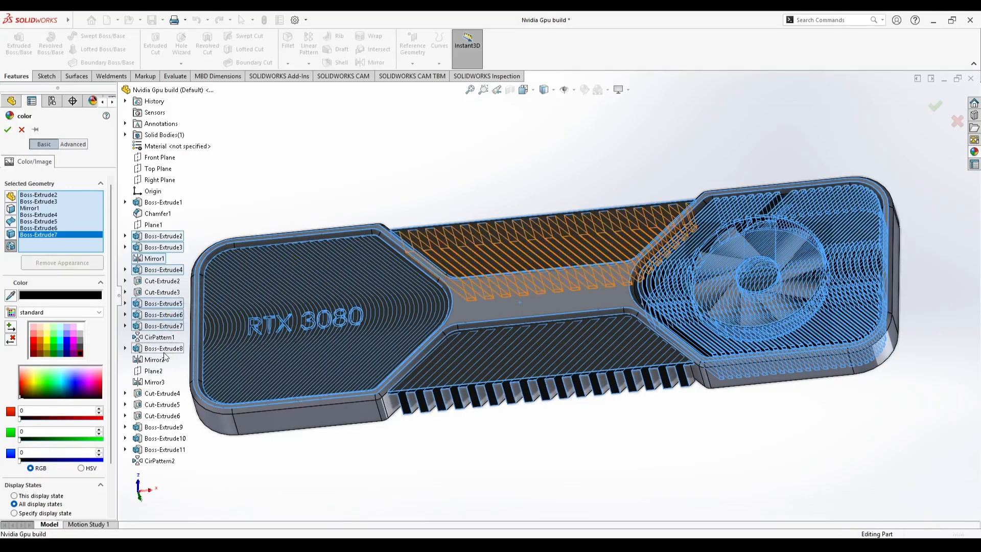
pyautogui.click(163, 359)
pyautogui.click(162, 382)
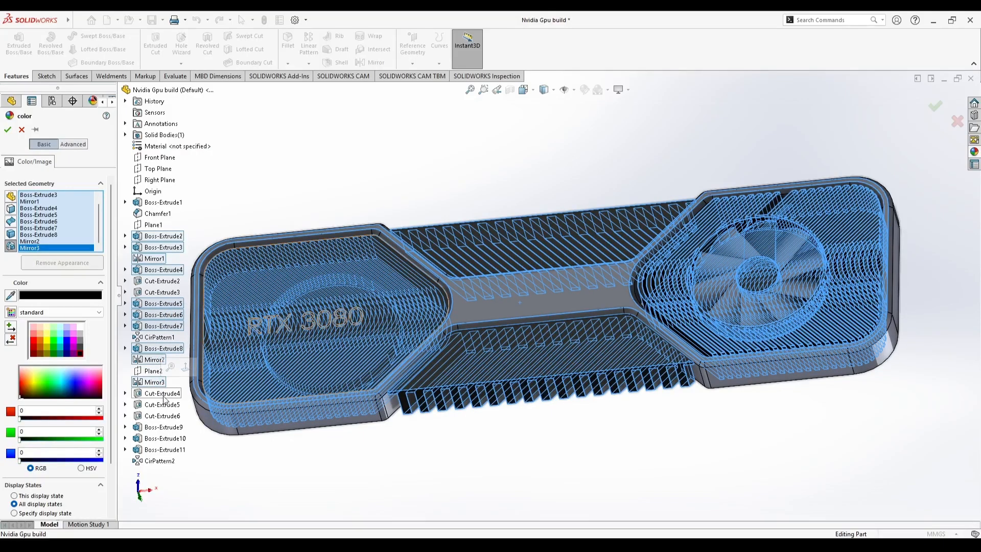
# - Add Boss-Extrude9, Boss-Extrude10, Boss-Extrude11, CirPattern1 and CirPattern2 to the black selection and apply the color
pyautogui.click(163, 438)
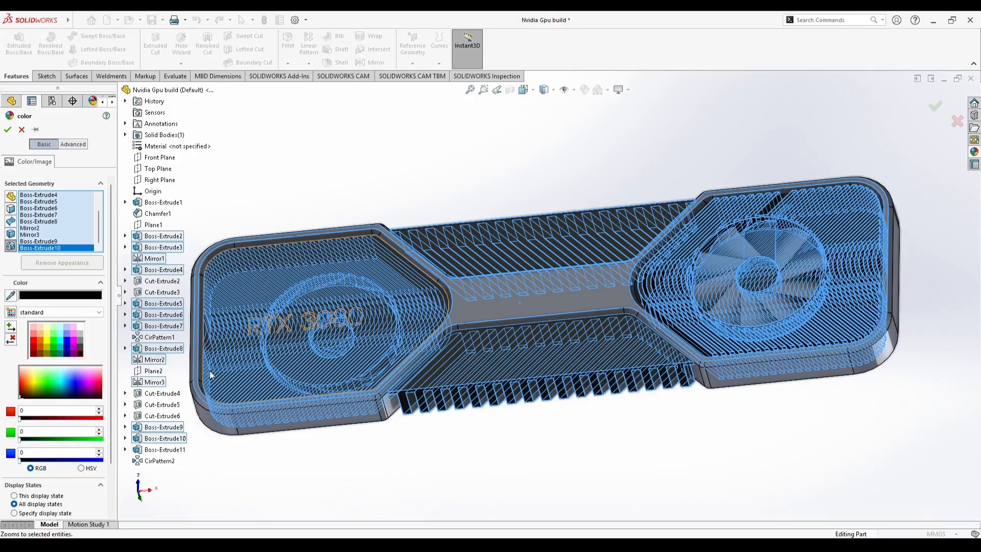
pyautogui.click(169, 451)
pyautogui.click(160, 460)
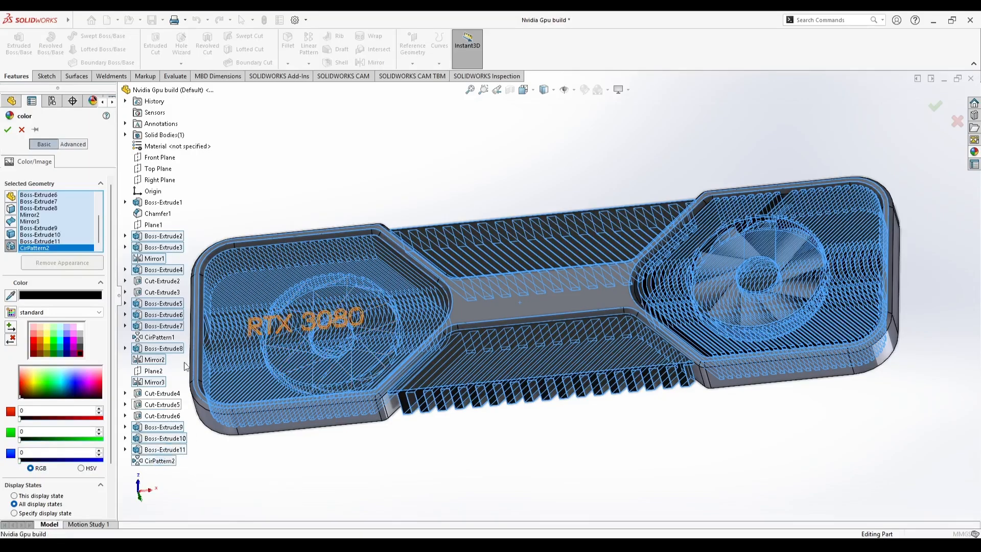
pyautogui.click(159, 336)
pyautogui.click(7, 130)
# - Examine the recolored card from several angles, close up and as a whole
pyautogui.moveTo(438, 379); pyautogui.dragTo(393, 199, button='middle')
pyautogui.moveTo(682, 248); pyautogui.dragTo(327, 248, button='middle')
pyautogui.scroll(3, 549, 294)
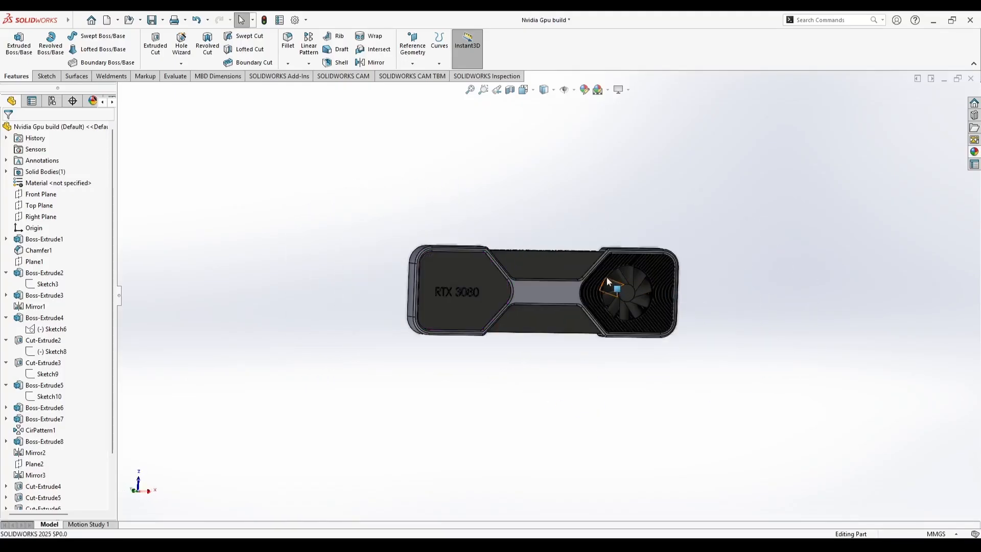
pyautogui.scroll(-5, 610, 287)
pyautogui.scroll(3, 530, 278)
pyautogui.scroll(-4, 562, 286)
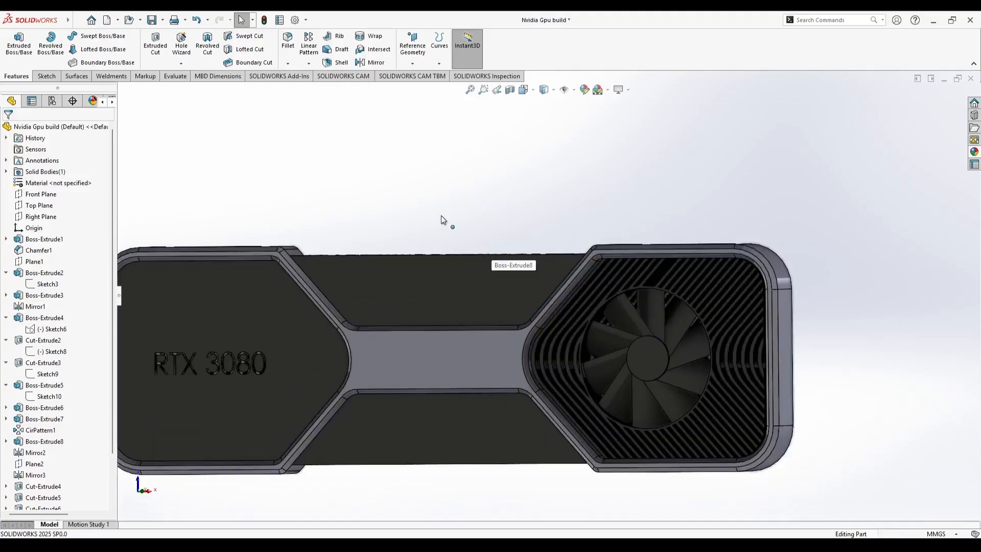
pyautogui.scroll(5, 481, 237)
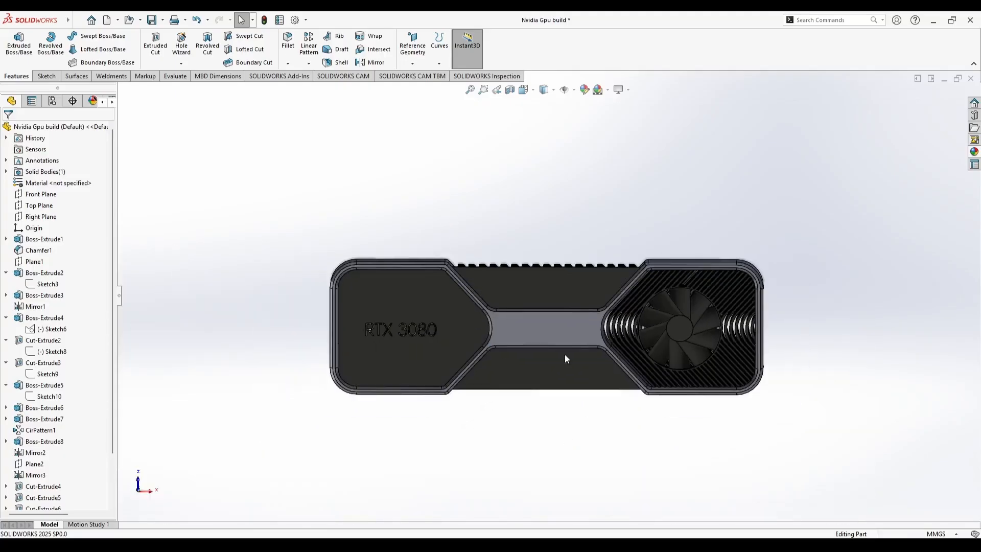
pyautogui.scroll(-2, 542, 382)
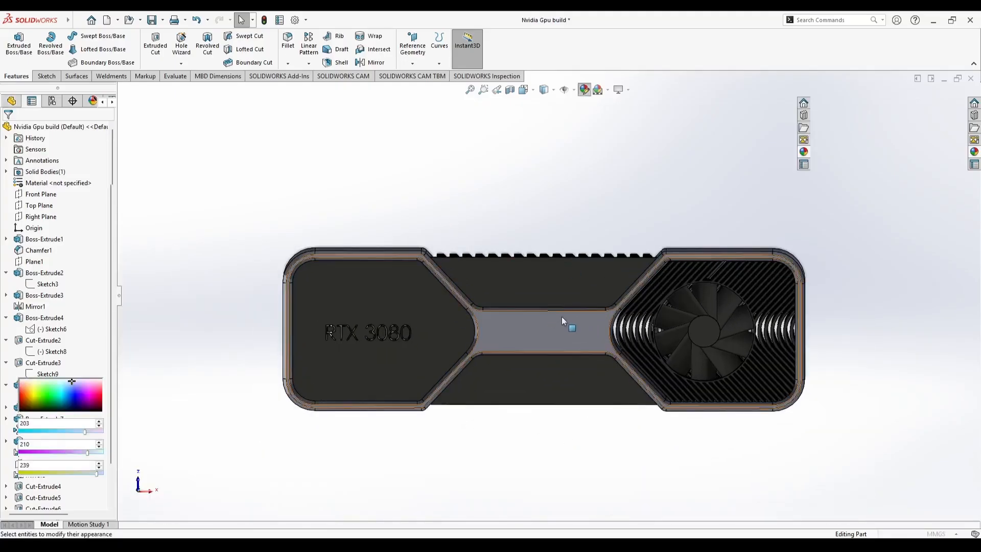
pyautogui.click(850, 148)
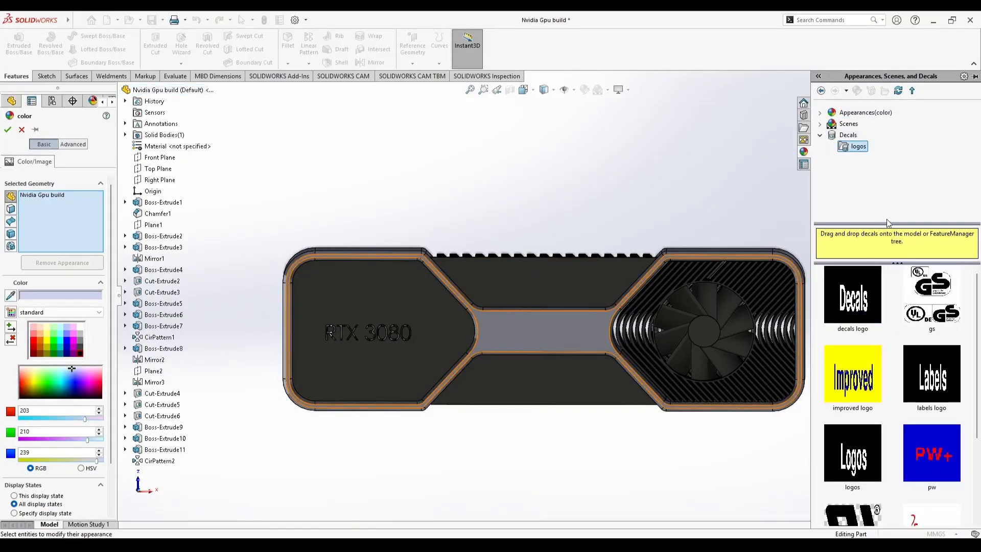
pyautogui.scroll(-3, 907, 446)
pyautogui.scroll(3, 909, 357)
pyautogui.click(503, 332)
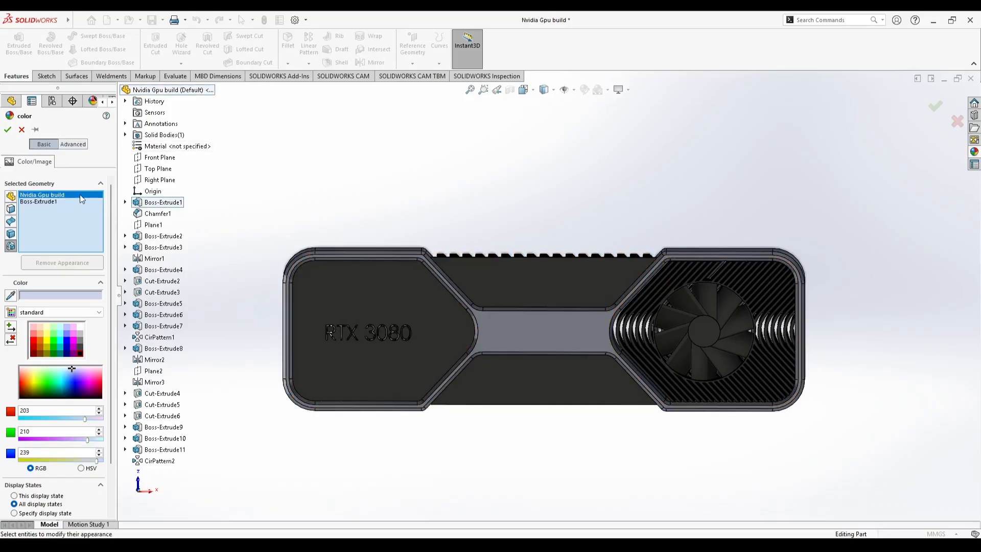
pyautogui.scroll(5, 403, 265)
pyautogui.scroll(-5, 332, 249)
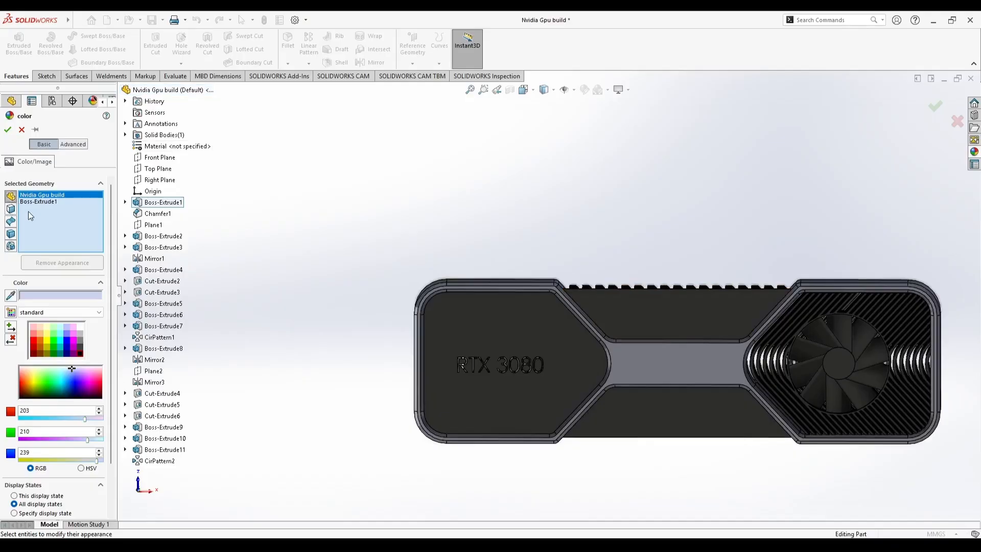
pyautogui.click(50, 202)
pyautogui.click(21, 130)
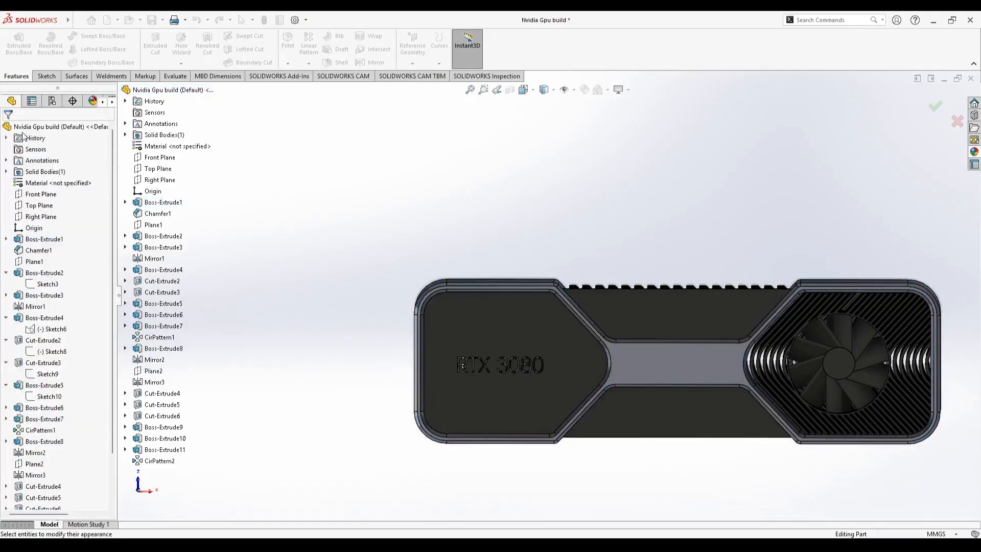
# - Look through the appearance library and its decal logos with the whole card in view
pyautogui.scroll(-2, 706, 321)
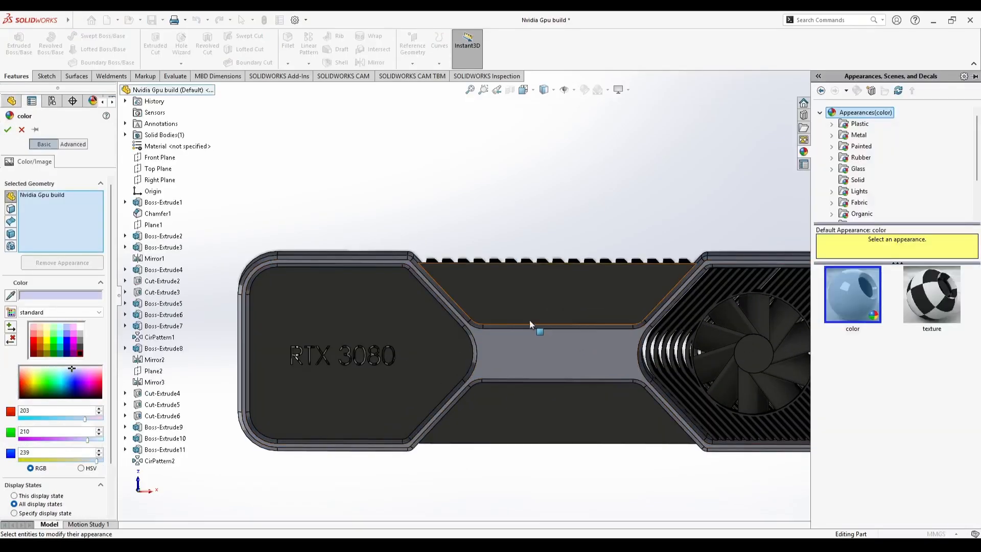
pyautogui.scroll(2, 542, 316)
pyautogui.scroll(-3, 597, 275)
pyautogui.moveTo(596, 275); pyautogui.dragTo(587, 338, button='middle')
pyautogui.scroll(3, 532, 374)
pyautogui.scroll(-2, 536, 351)
pyautogui.scroll(-2, 596, 287)
pyautogui.scroll(2, 498, 308)
pyautogui.hotkey('ctrl', '8')
pyautogui.scroll(-2, 863, 215)
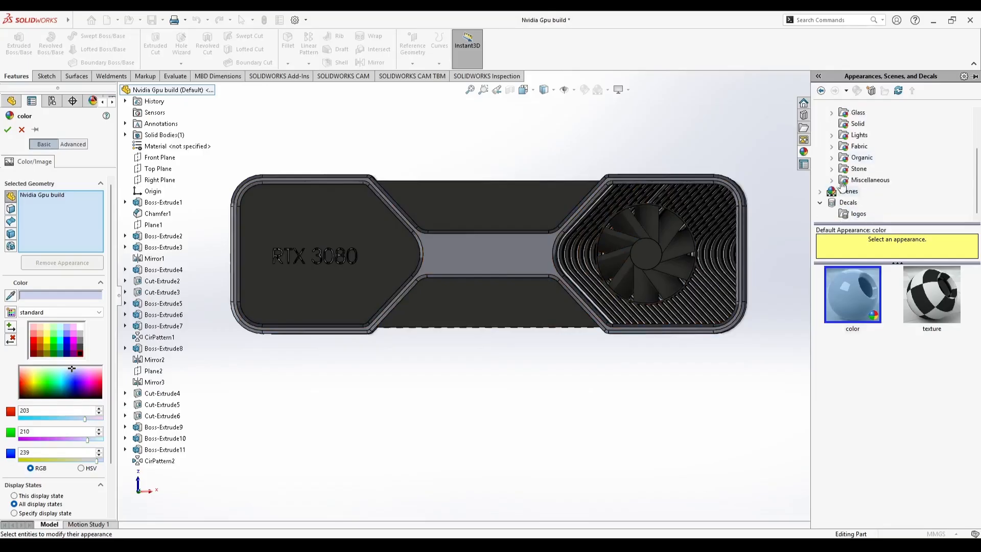
pyautogui.click(856, 214)
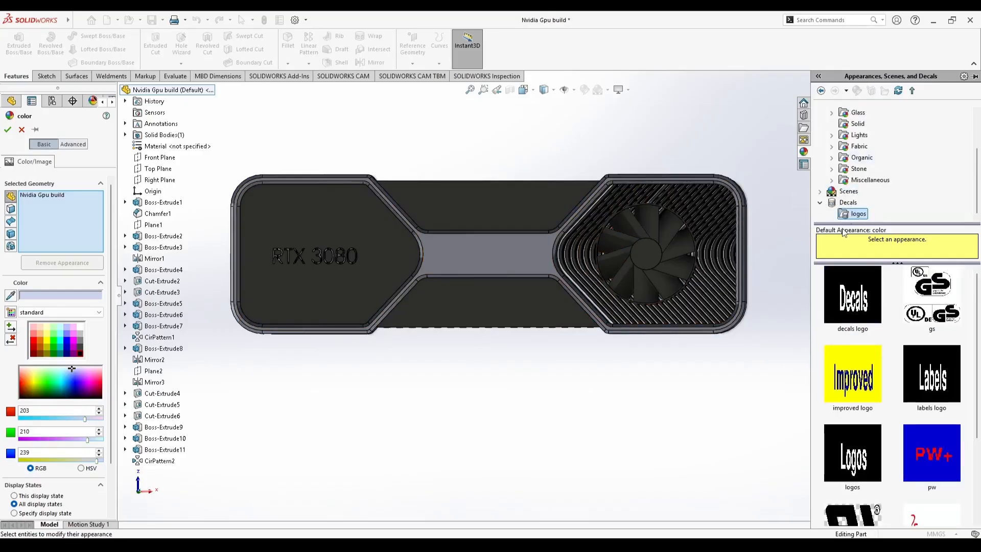
pyautogui.rightClick(866, 219)
pyautogui.click(883, 225)
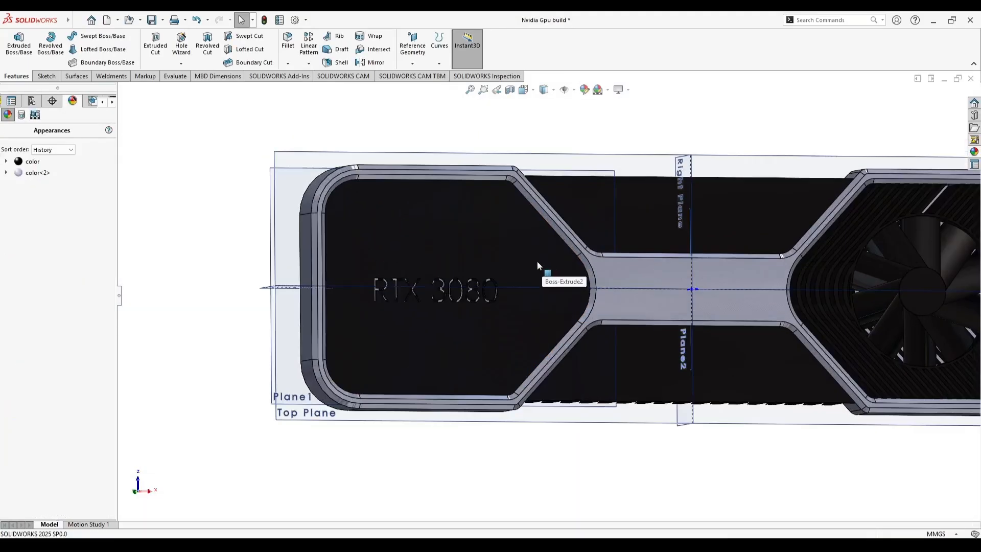
# - Edit the part's appearance, replace the whole part in the selection with Cut-Extrude5, the RTX 3080 lettering, and color it green (RGB 17, 239, 0)
pyautogui.click(6, 173)
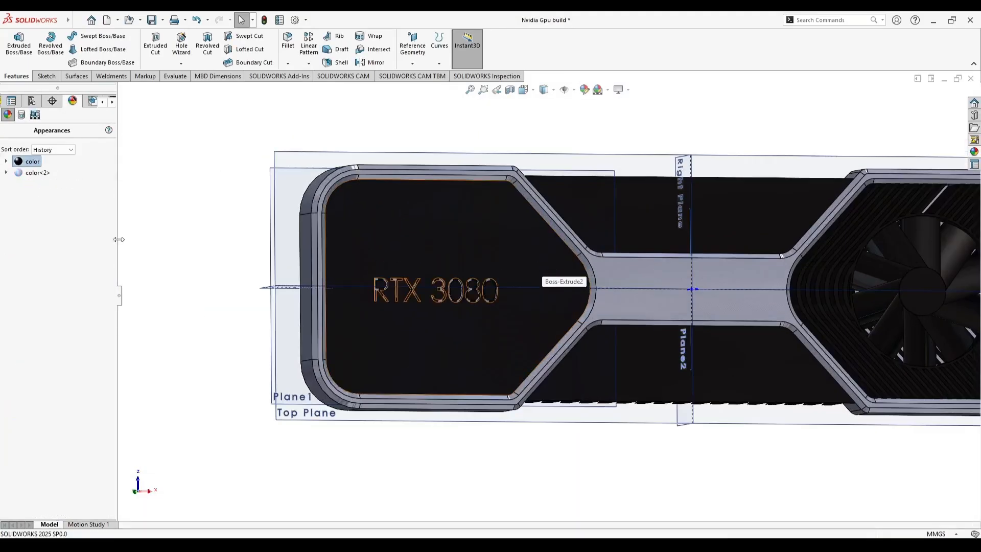
pyautogui.click(284, 218)
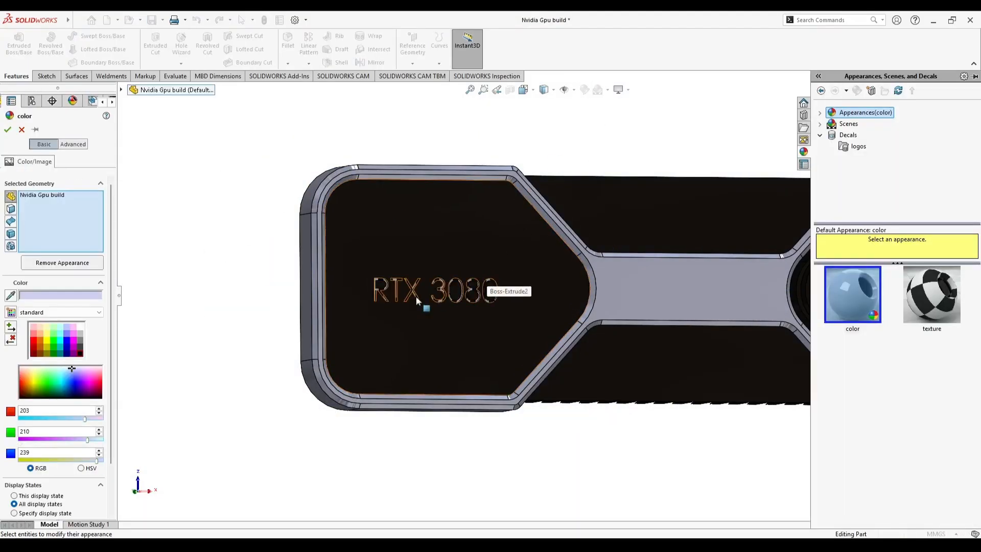
pyautogui.rightClick(37, 196)
pyautogui.click(60, 207)
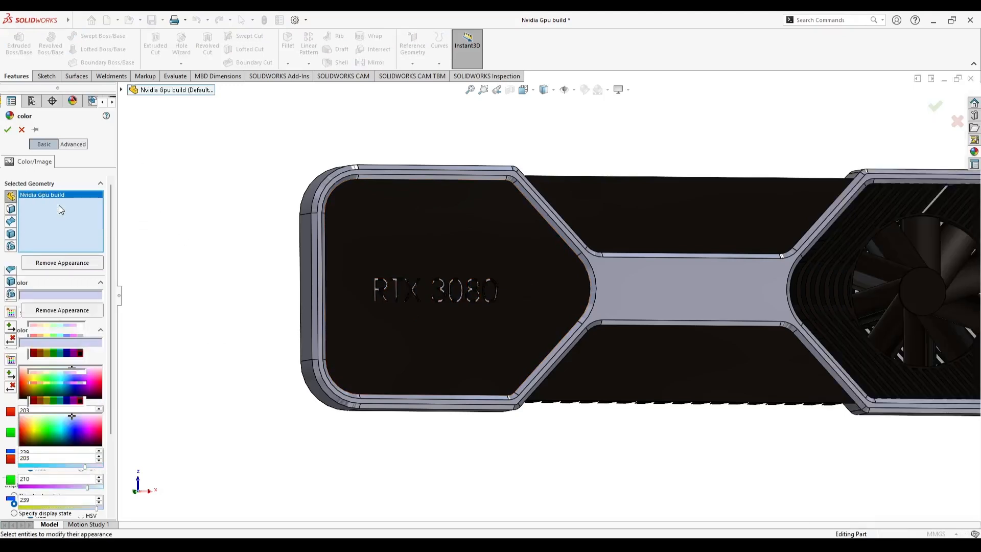
pyautogui.click(122, 89)
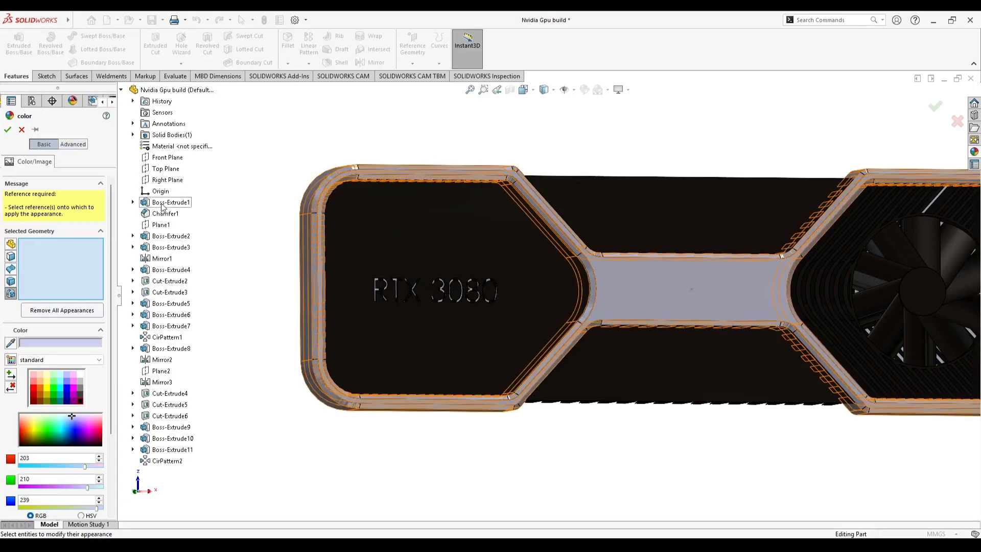
pyautogui.click(175, 407)
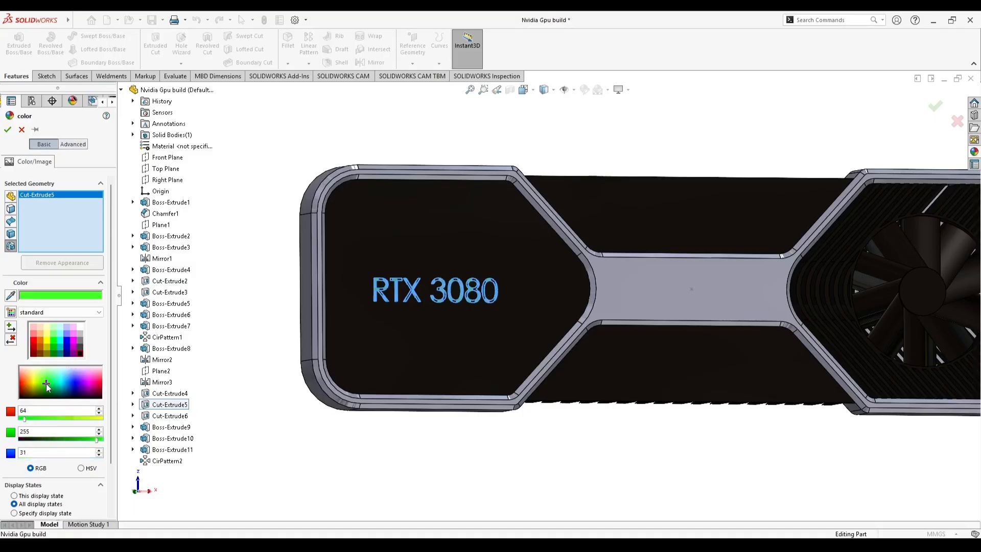
pyautogui.click(8, 130)
# - Reopen the green appearance of the RTX 3080 lettering for editing
pyautogui.scroll(-5, 285, 289)
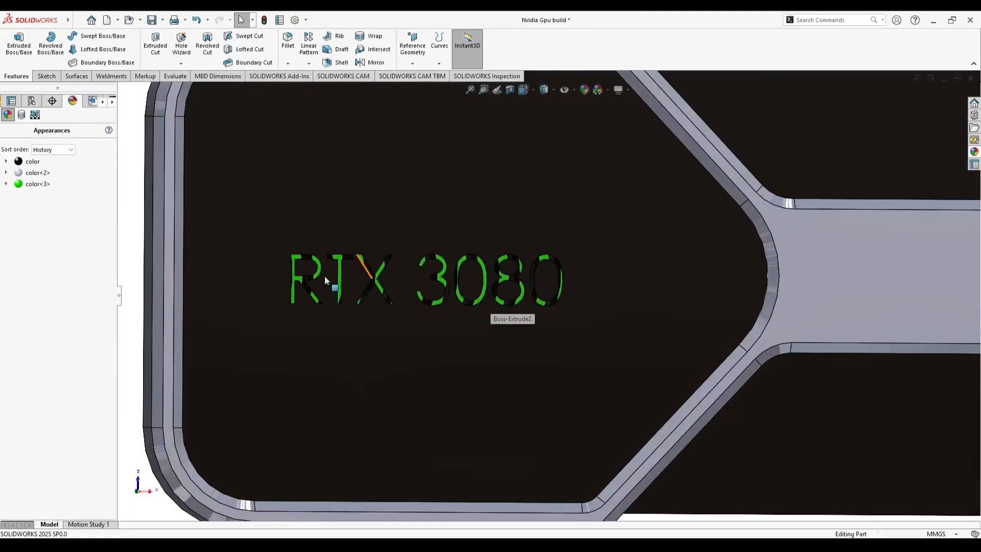
pyautogui.click(6, 184)
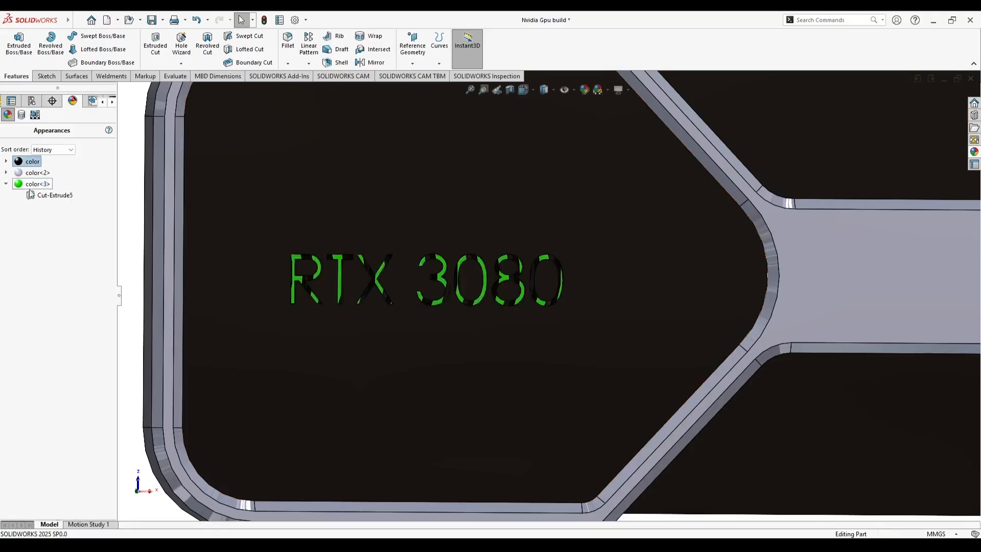
pyautogui.rightClick(36, 184)
pyautogui.click(66, 204)
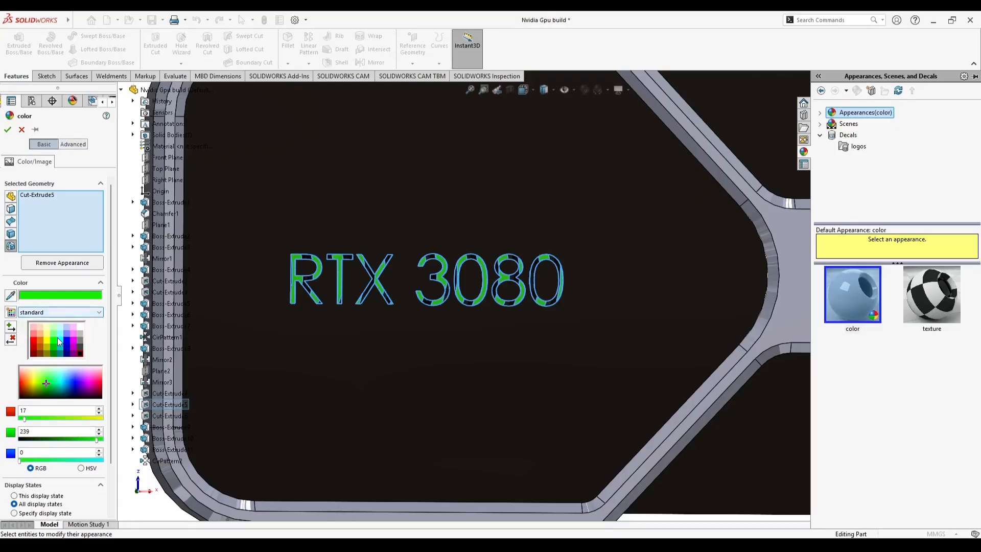
# - Try several standard swatch colors on the RTX 3080 lettering, including red, dark grey and green
pyautogui.click(33, 341)
pyautogui.click(34, 334)
pyautogui.click(33, 347)
pyautogui.click(79, 341)
pyautogui.click(80, 353)
pyautogui.click(80, 347)
pyautogui.scroll(-2, 79, 401)
pyautogui.scroll(2, 81, 420)
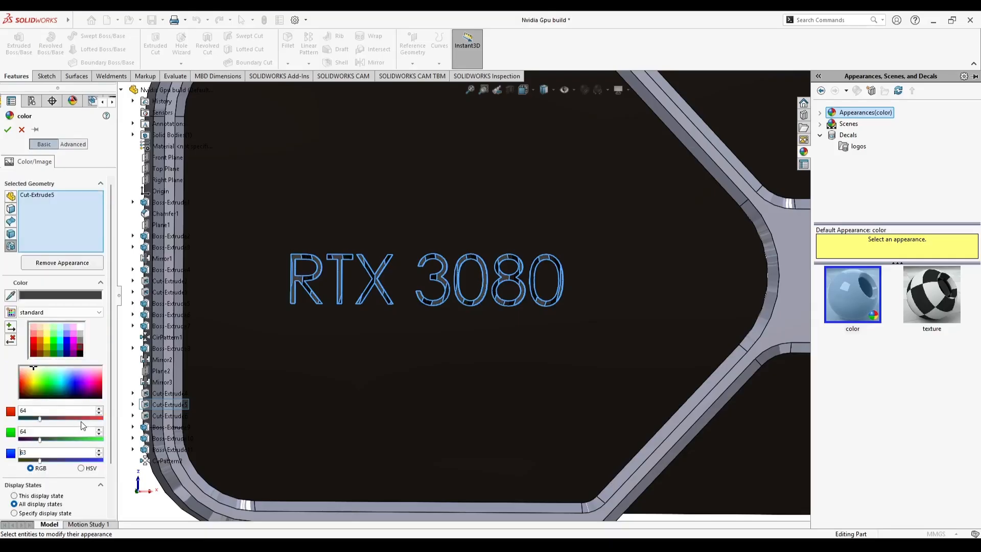
pyautogui.click(54, 346)
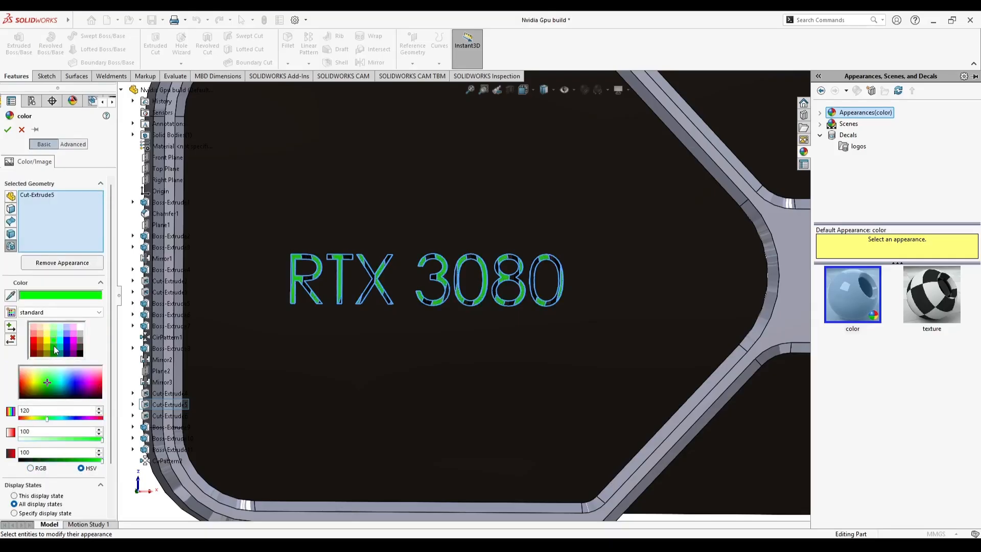
pyautogui.click(67, 341)
# - Set the RTX 3080 lettering's color to black (HSV 0, 0, 0) and apply it
pyautogui.click(81, 354)
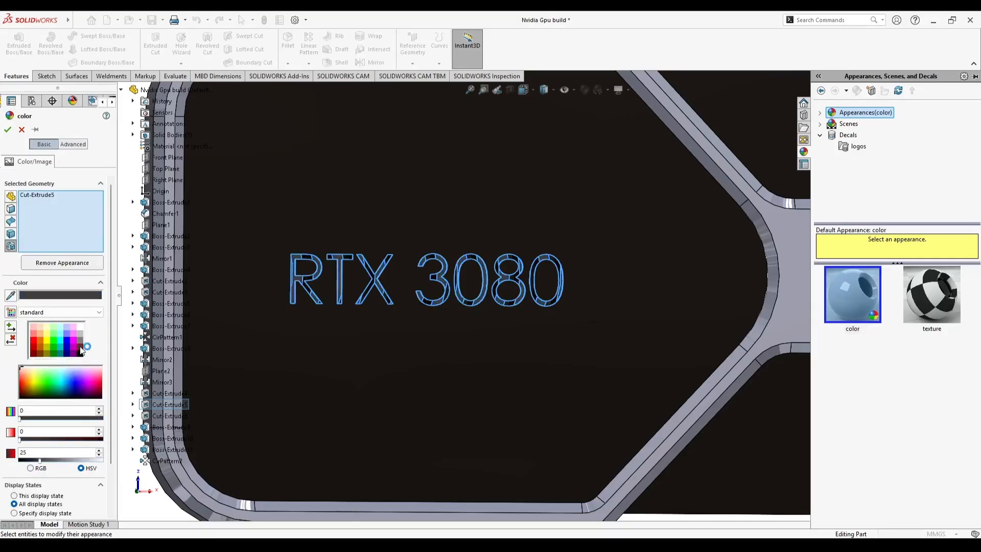
pyautogui.scroll(6, 330, 373)
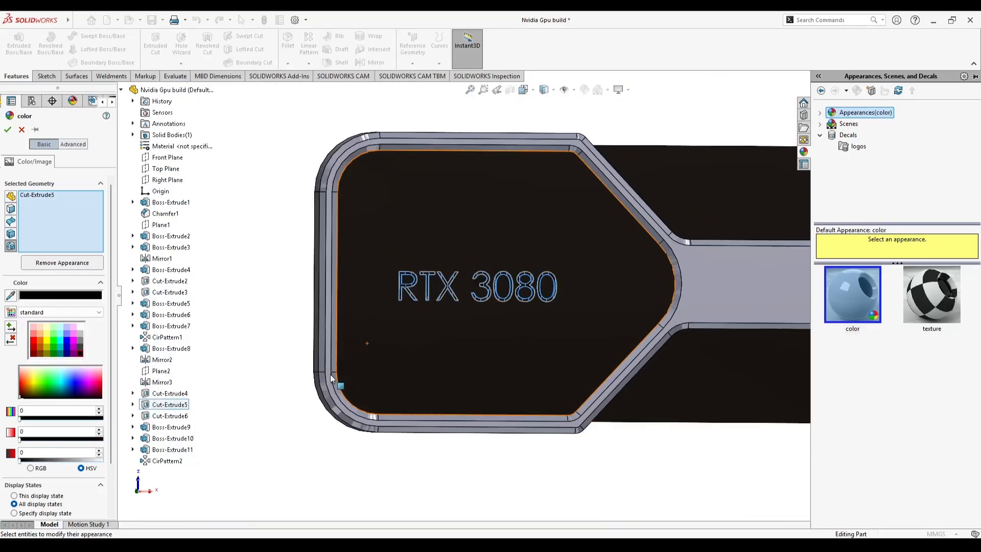
pyautogui.moveTo(327, 193); pyautogui.dragTo(347, 143, button='middle')
pyautogui.click(8, 129)
# - Start a new decal for the card, decline the file replacement and open the file browser for its image
pyautogui.moveTo(403, 267); pyautogui.dragTo(420, 327, button='middle')
pyautogui.moveTo(566, 294); pyautogui.dragTo(573, 297, button='middle')
pyautogui.moveTo(400, 247); pyautogui.dragTo(585, 406, button='middle')
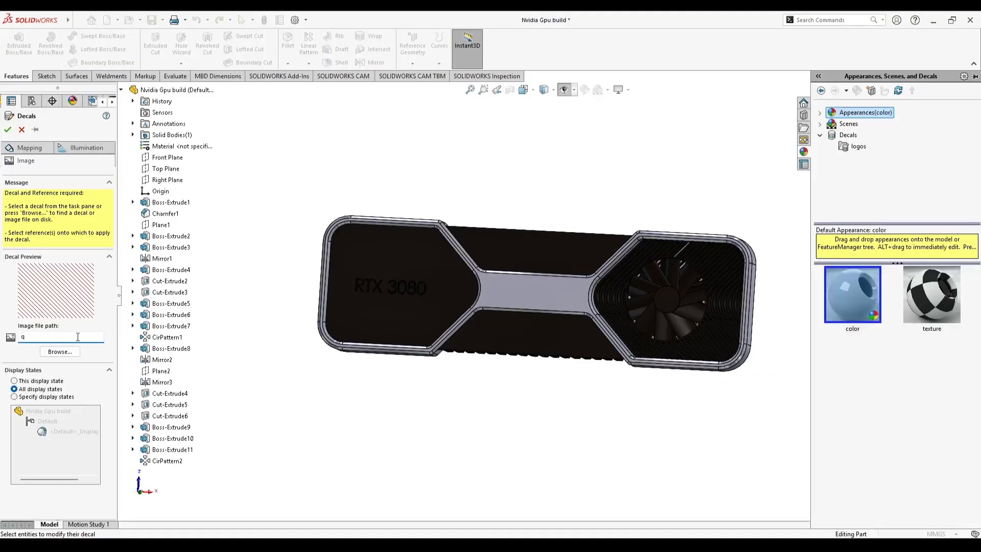
pyautogui.click(63, 352)
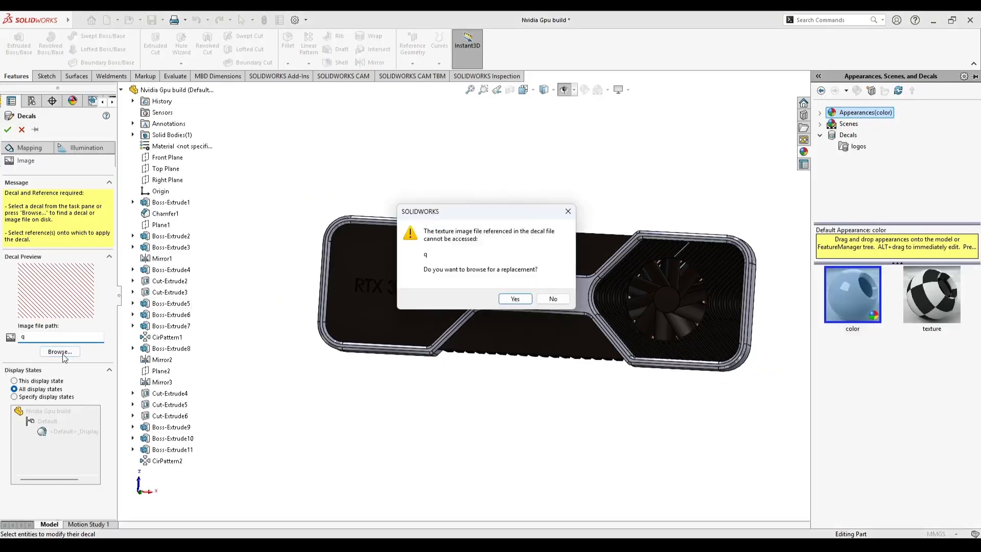
pyautogui.click(551, 299)
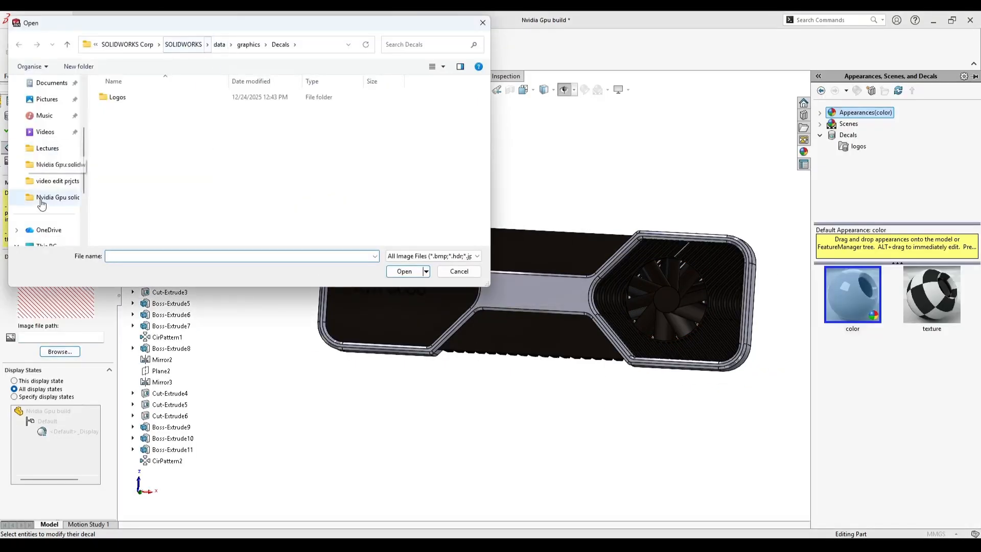
# - Open the Blueprint Bazaar work folder on Local Disk (D:) as the location for the decal image
pyautogui.scroll(-2, 42, 204)
pyautogui.click(64, 183)
pyautogui.press('b')
pyautogui.press('Return')
# - Load the image "Nvidia logo for the part" from the Nvidia Gpu video folder inside Blueprint Bazaar work as the decal image
pyautogui.click(270, 198)
pyautogui.scroll(-1, 271, 197)
pyautogui.click(270, 197)
pyautogui.scroll(-2, 271, 197)
pyautogui.scroll(1, 271, 197)
pyautogui.scroll(2, 271, 198)
pyautogui.scroll(1, 309, 181)
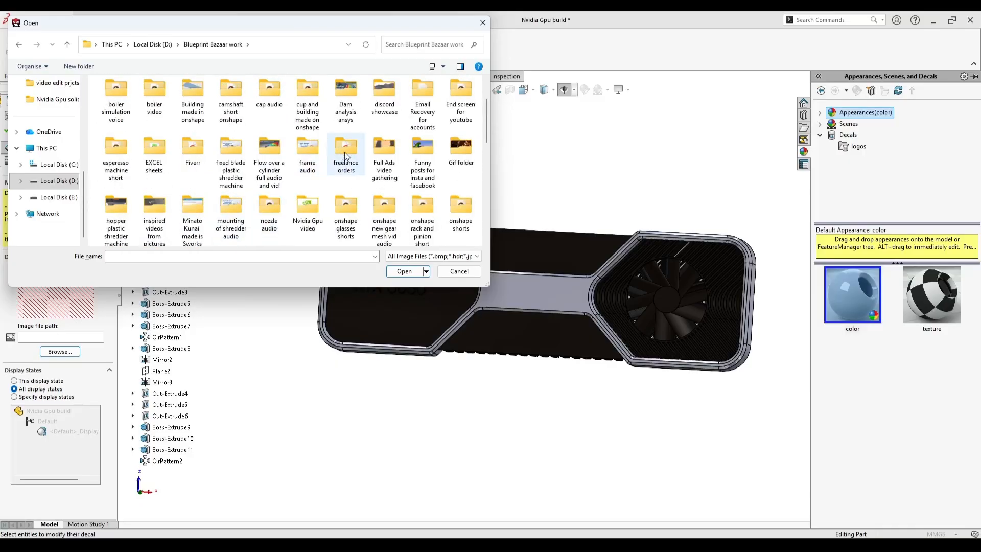
pyautogui.press('g')
pyautogui.press('g')
pyautogui.press('g')
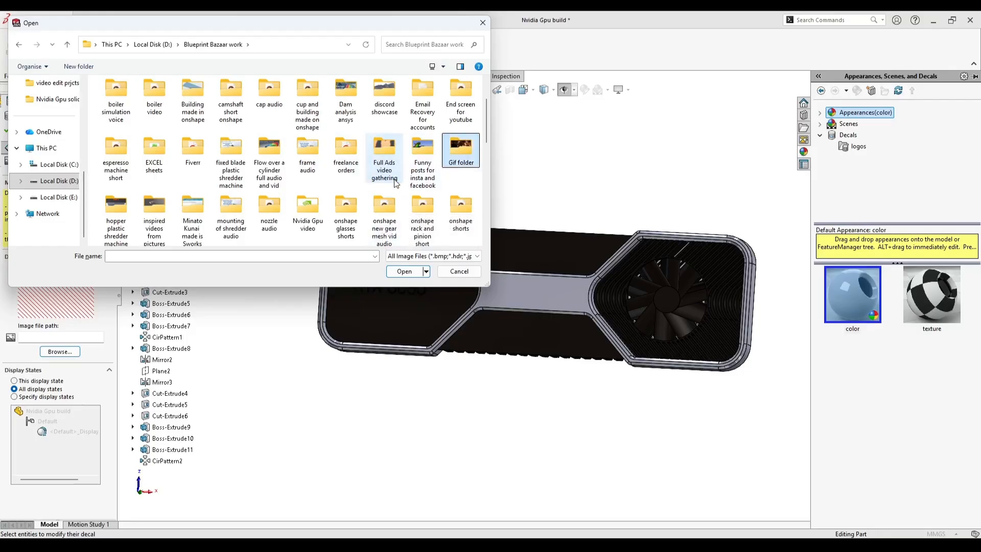
pyautogui.press('n')
pyautogui.press('v')
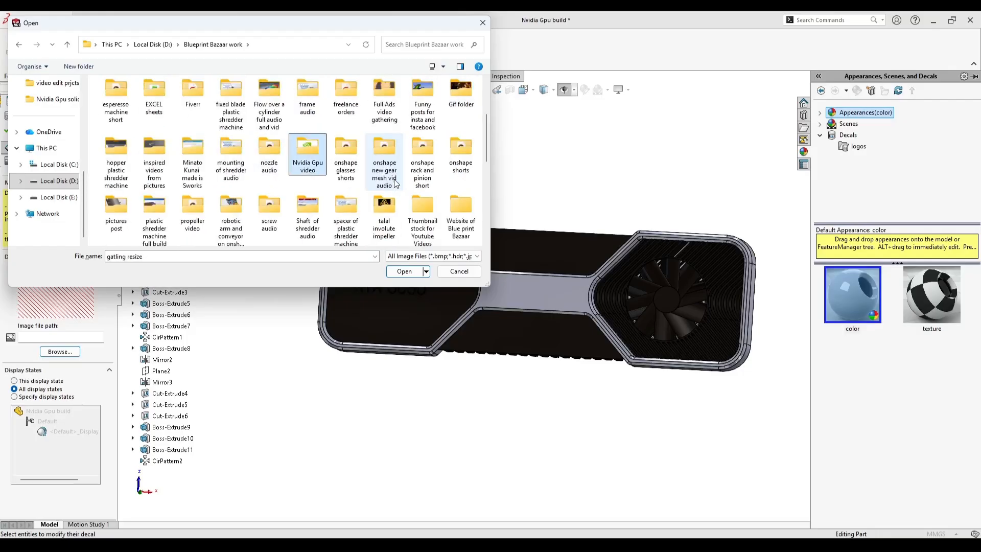
pyautogui.doubleClick(316, 149)
pyautogui.click(124, 92)
pyautogui.click(404, 271)
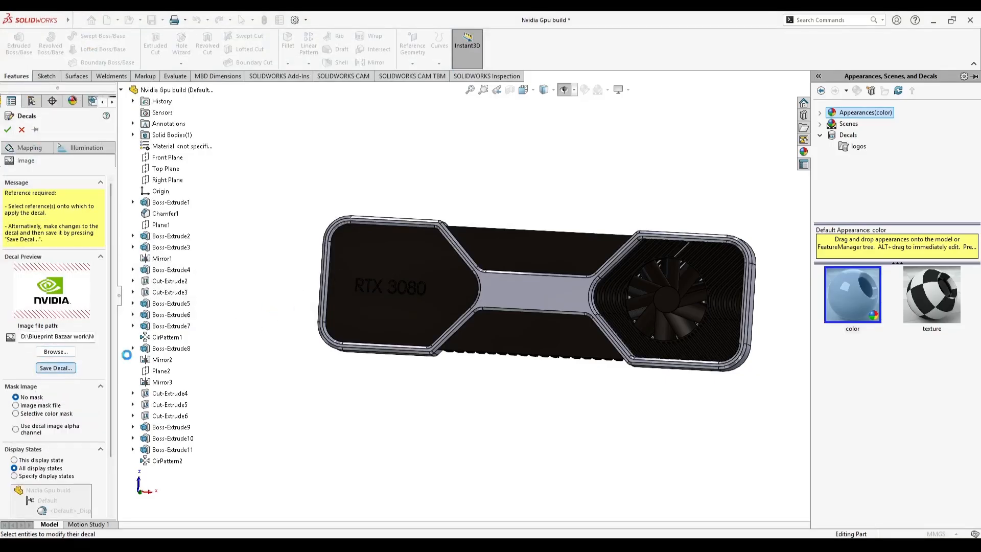
# - Start saving the decal to a file and open the Program Files folder on Local Disk (C:)
pyautogui.click(71, 369)
pyautogui.click(429, 173)
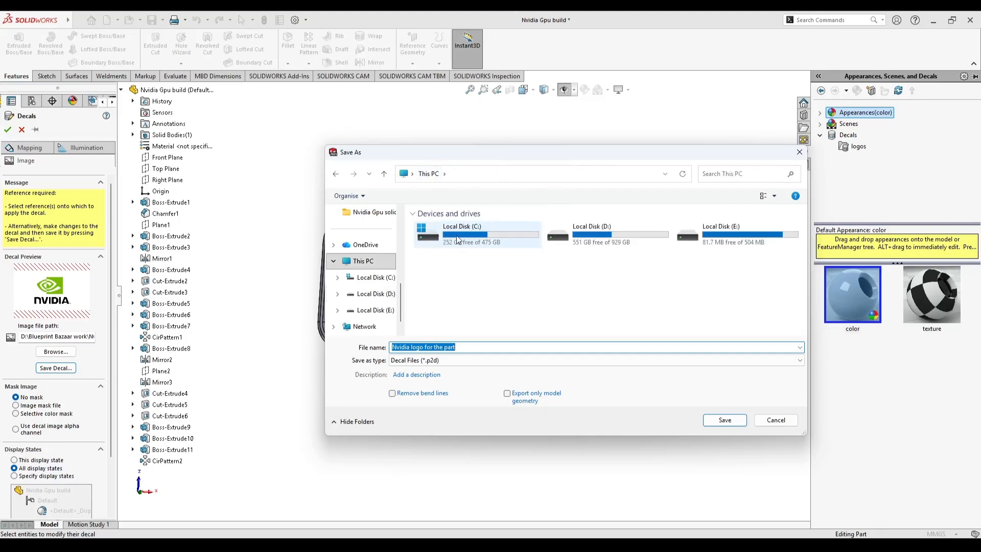
pyautogui.doubleClick(475, 233)
pyautogui.scroll(-2, 466, 286)
pyautogui.scroll(1, 469, 252)
pyautogui.doubleClick(469, 251)
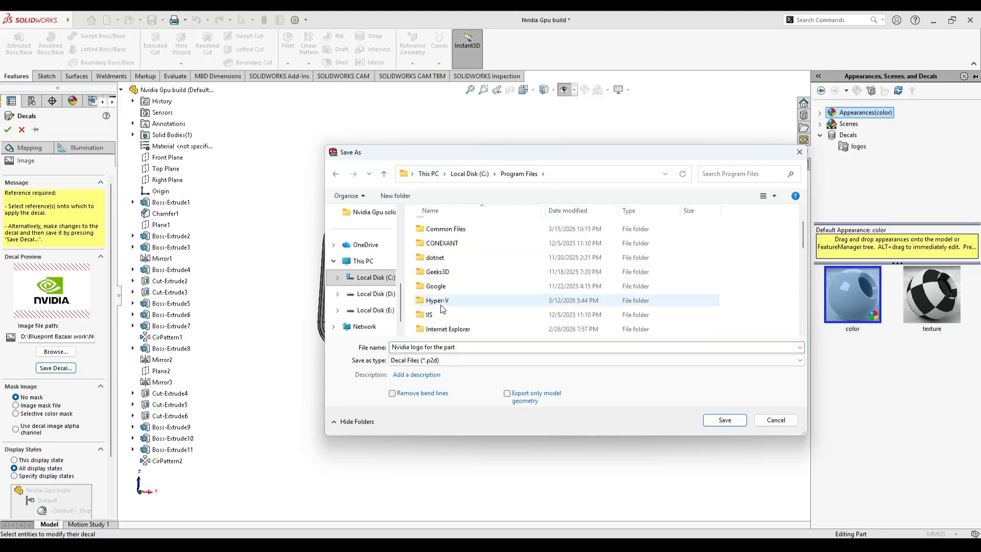
# - Try to save the decal as "Nvidia logo for the part" in SOLIDWORKS Corp > SOLIDWORKS > data > graphics > Decals
pyautogui.scroll(-5, 443, 308)
pyautogui.doubleClick(455, 314)
pyautogui.doubleClick(444, 240)
pyautogui.doubleClick(451, 301)
pyautogui.doubleClick(439, 298)
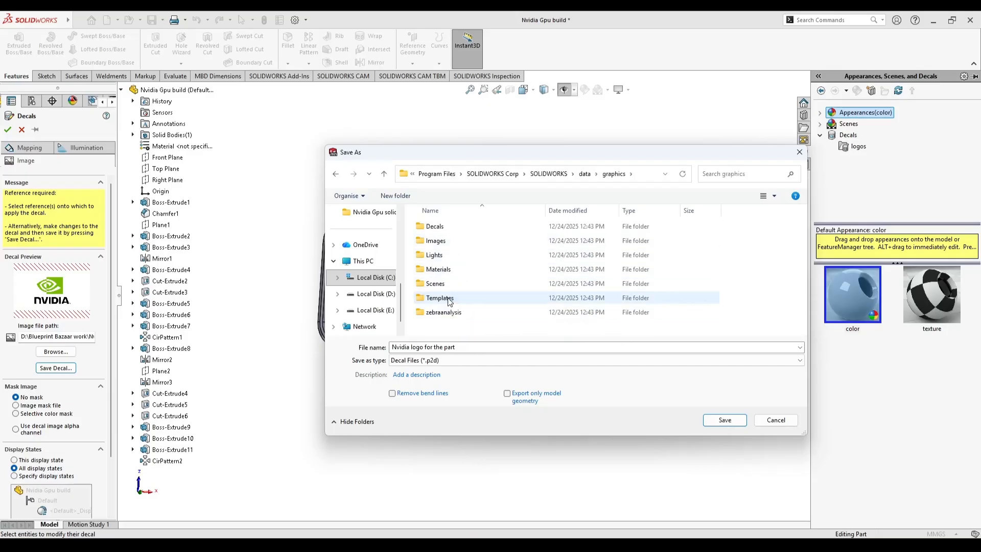
pyautogui.doubleClick(444, 228)
pyautogui.scroll(-5, 511, 307)
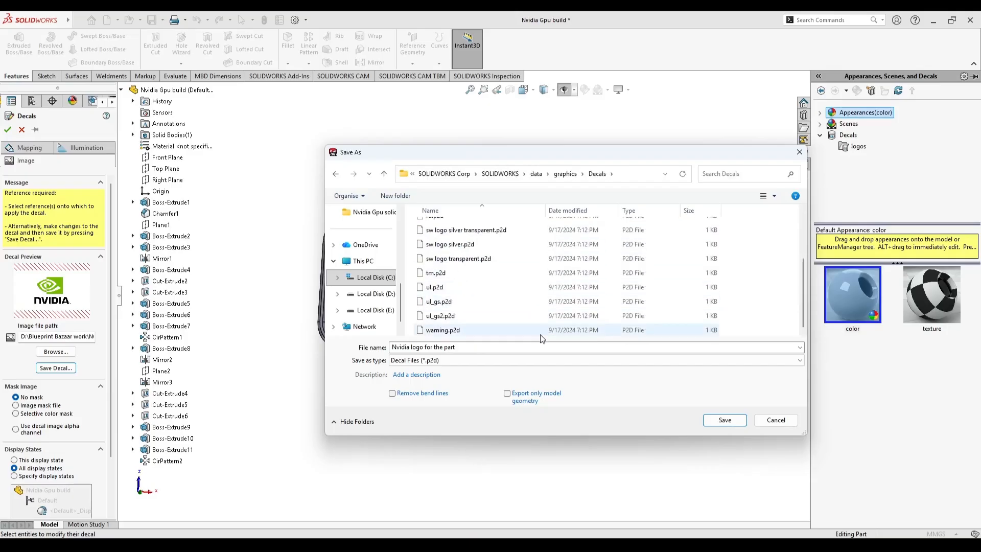
pyautogui.click(725, 419)
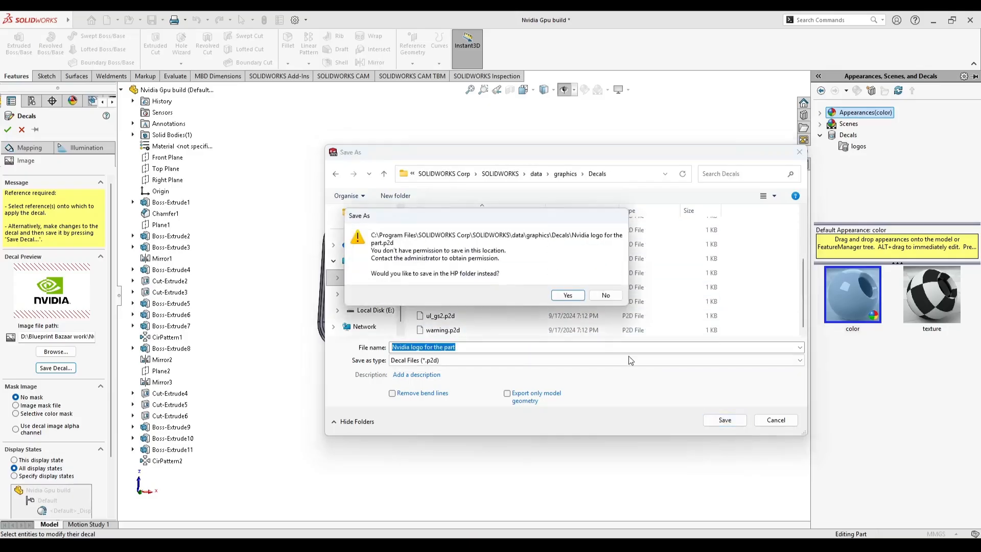
pyautogui.click(567, 295)
# - Save the decal file "Nvidia logo for the part" in a folder on Local Disk (D:)
pyautogui.click(375, 293)
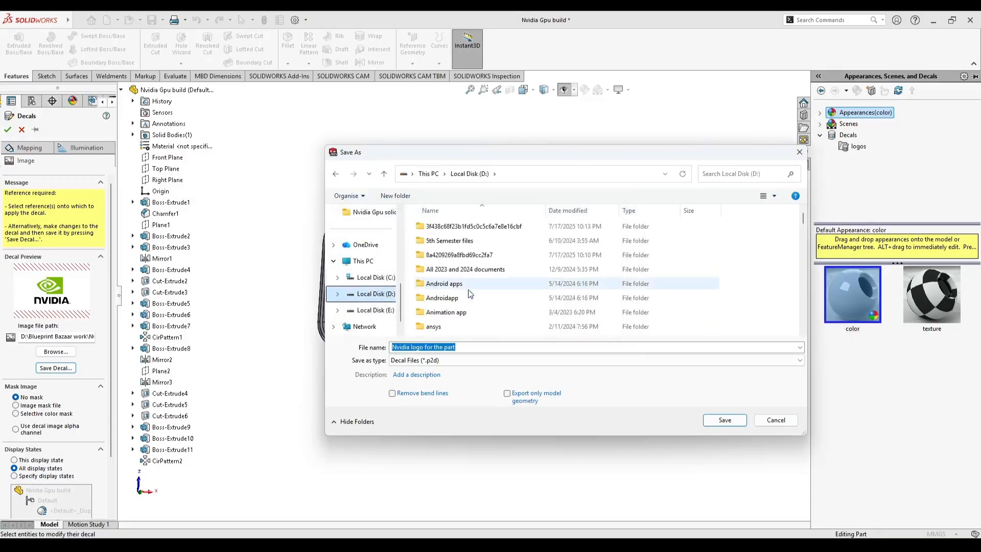
pyautogui.doubleClick(455, 229)
pyautogui.scroll(-3, 587, 256)
pyautogui.click(624, 241)
pyautogui.click(724, 419)
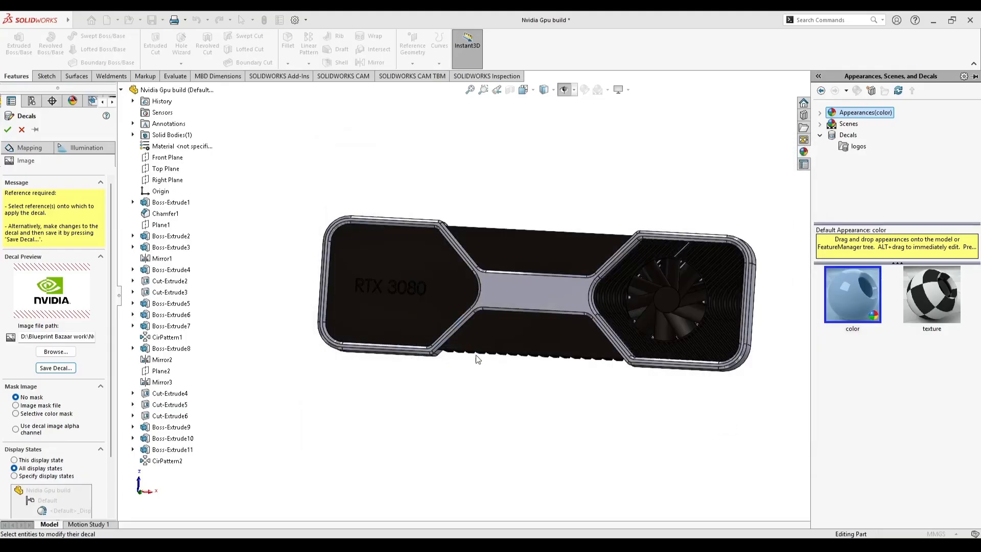
# - Reload the decal image "Nvidia logo for the part" from the Nvidia Gpu video folder
pyautogui.click(514, 303)
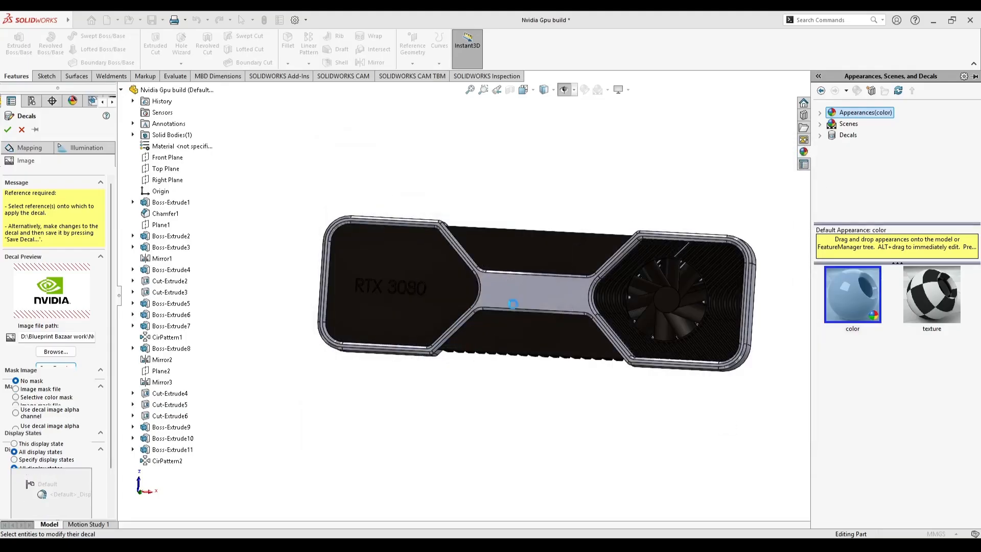
pyautogui.click(56, 352)
pyautogui.click(123, 119)
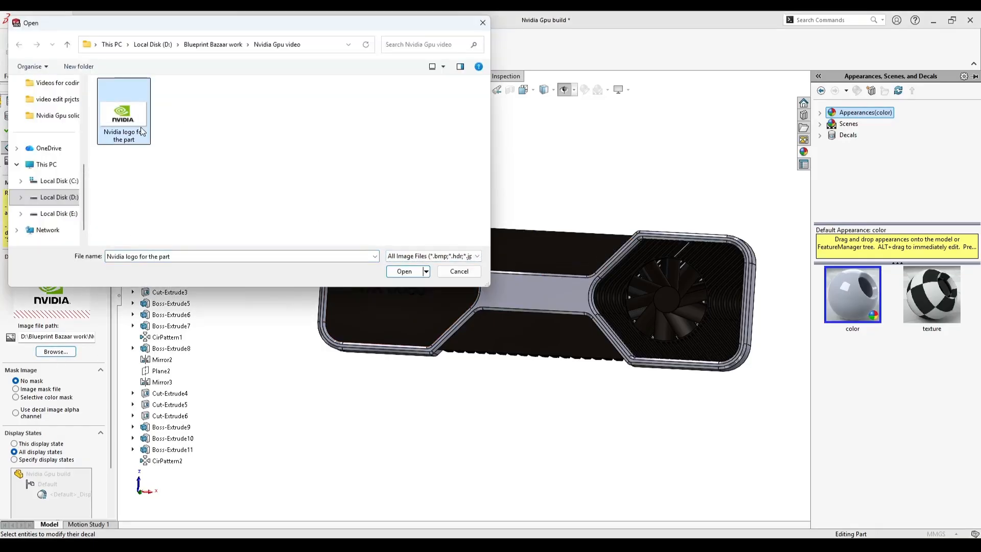
pyautogui.click(493, 256)
pyautogui.click(407, 335)
pyautogui.click(128, 116)
pyautogui.click(403, 271)
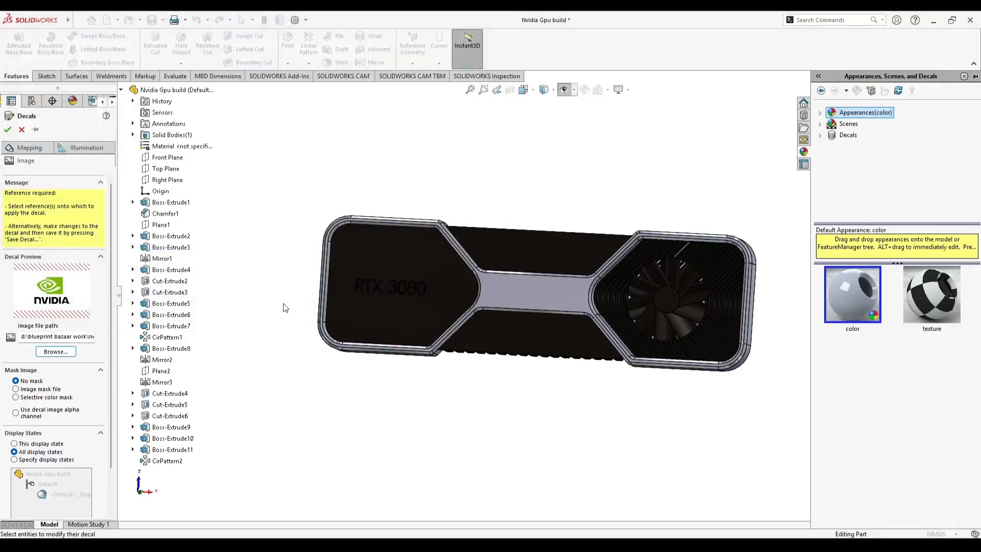
# - Place the Nvidia logo decal on the black face above the card's central bridge and apply it
pyautogui.moveTo(478, 281); pyautogui.dragTo(557, 272, button='middle')
pyautogui.click(570, 268)
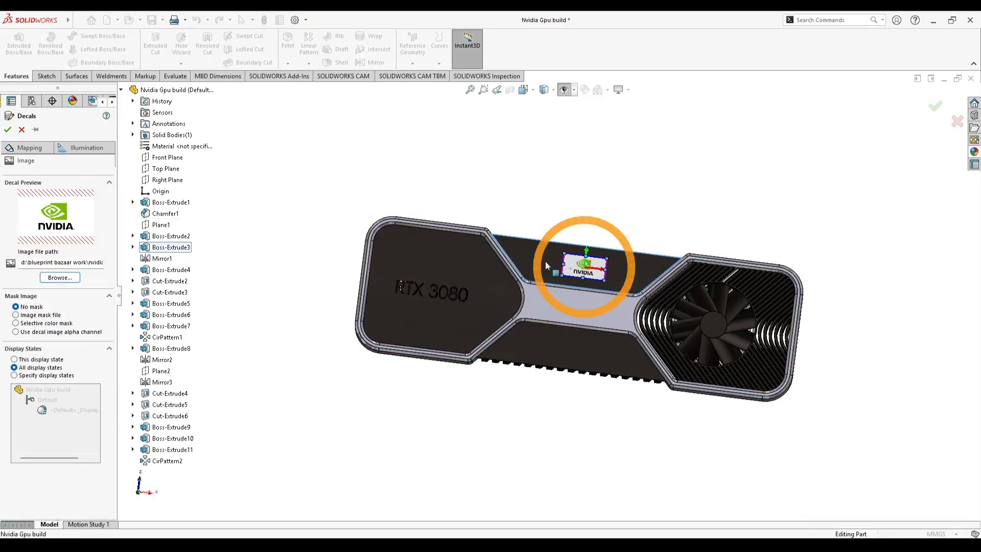
pyautogui.scroll(-4, 556, 260)
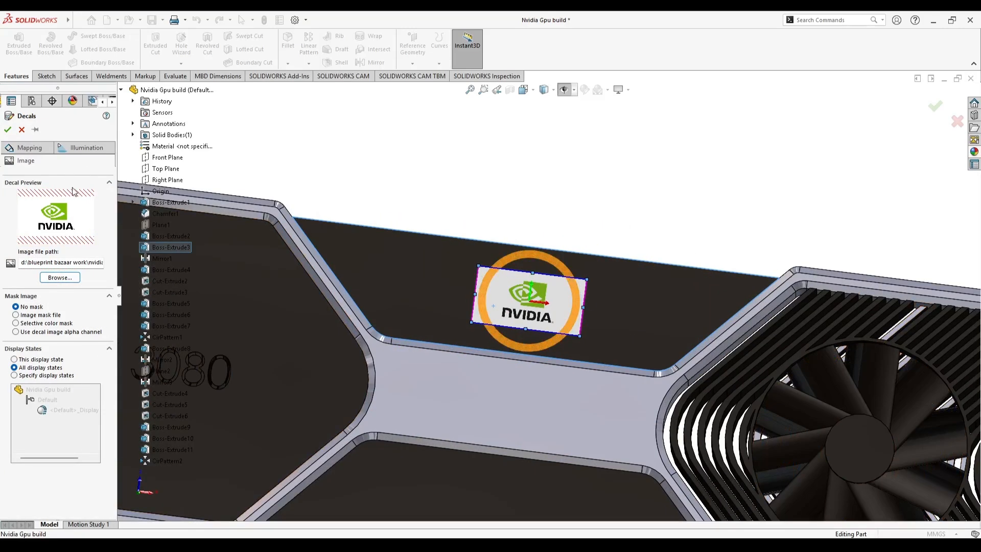
pyautogui.click(7, 129)
# - Examine the placed Nvidia logo decal on the black face above the central bridge from several angles
pyautogui.scroll(-3, 550, 307)
pyautogui.scroll(6, 550, 306)
pyautogui.click(559, 309)
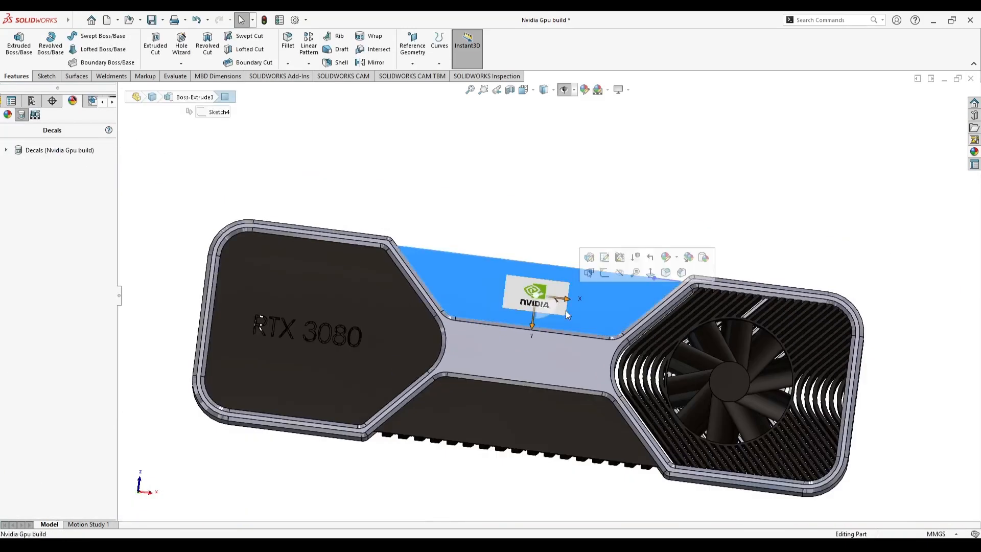
pyautogui.click(565, 251)
pyautogui.scroll(2, 550, 292)
pyautogui.moveTo(550, 293); pyautogui.dragTo(537, 330, button='middle')
pyautogui.scroll(-1, 534, 345)
pyautogui.click(527, 261)
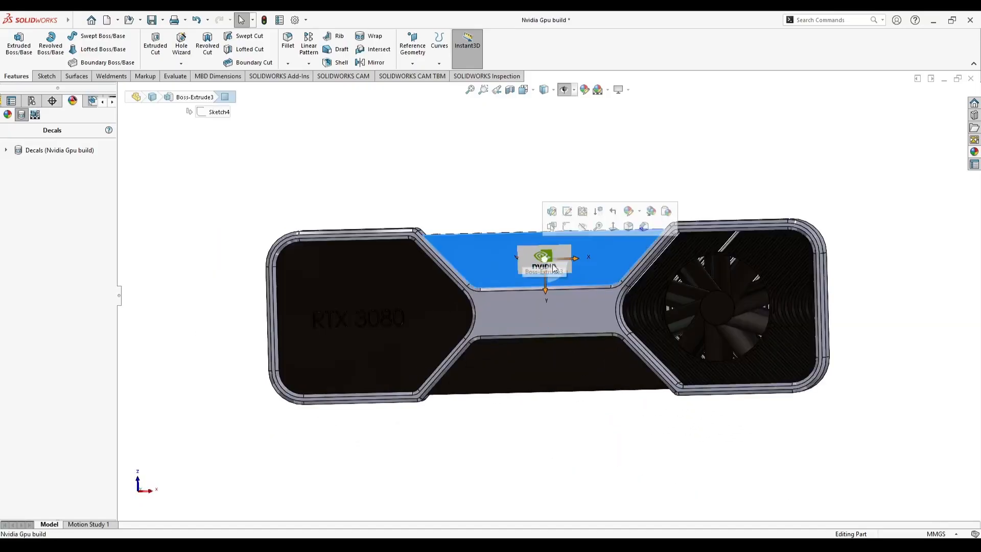
pyautogui.click(557, 191)
pyautogui.moveTo(514, 273); pyautogui.dragTo(503, 319, button='middle')
pyautogui.scroll(1, 481, 385)
pyautogui.scroll(-2, 618, 284)
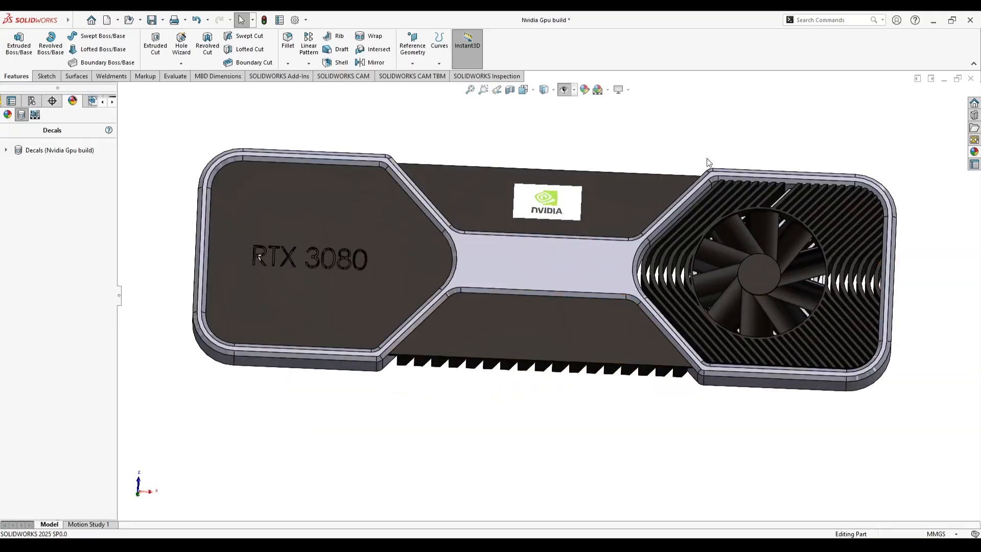
pyautogui.moveTo(531, 212); pyautogui.dragTo(488, 316, button='middle')
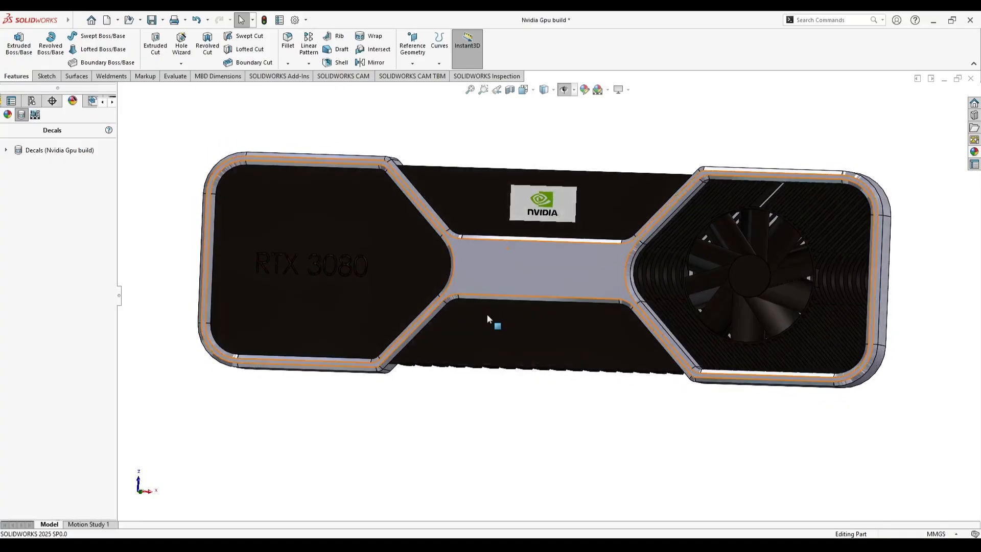